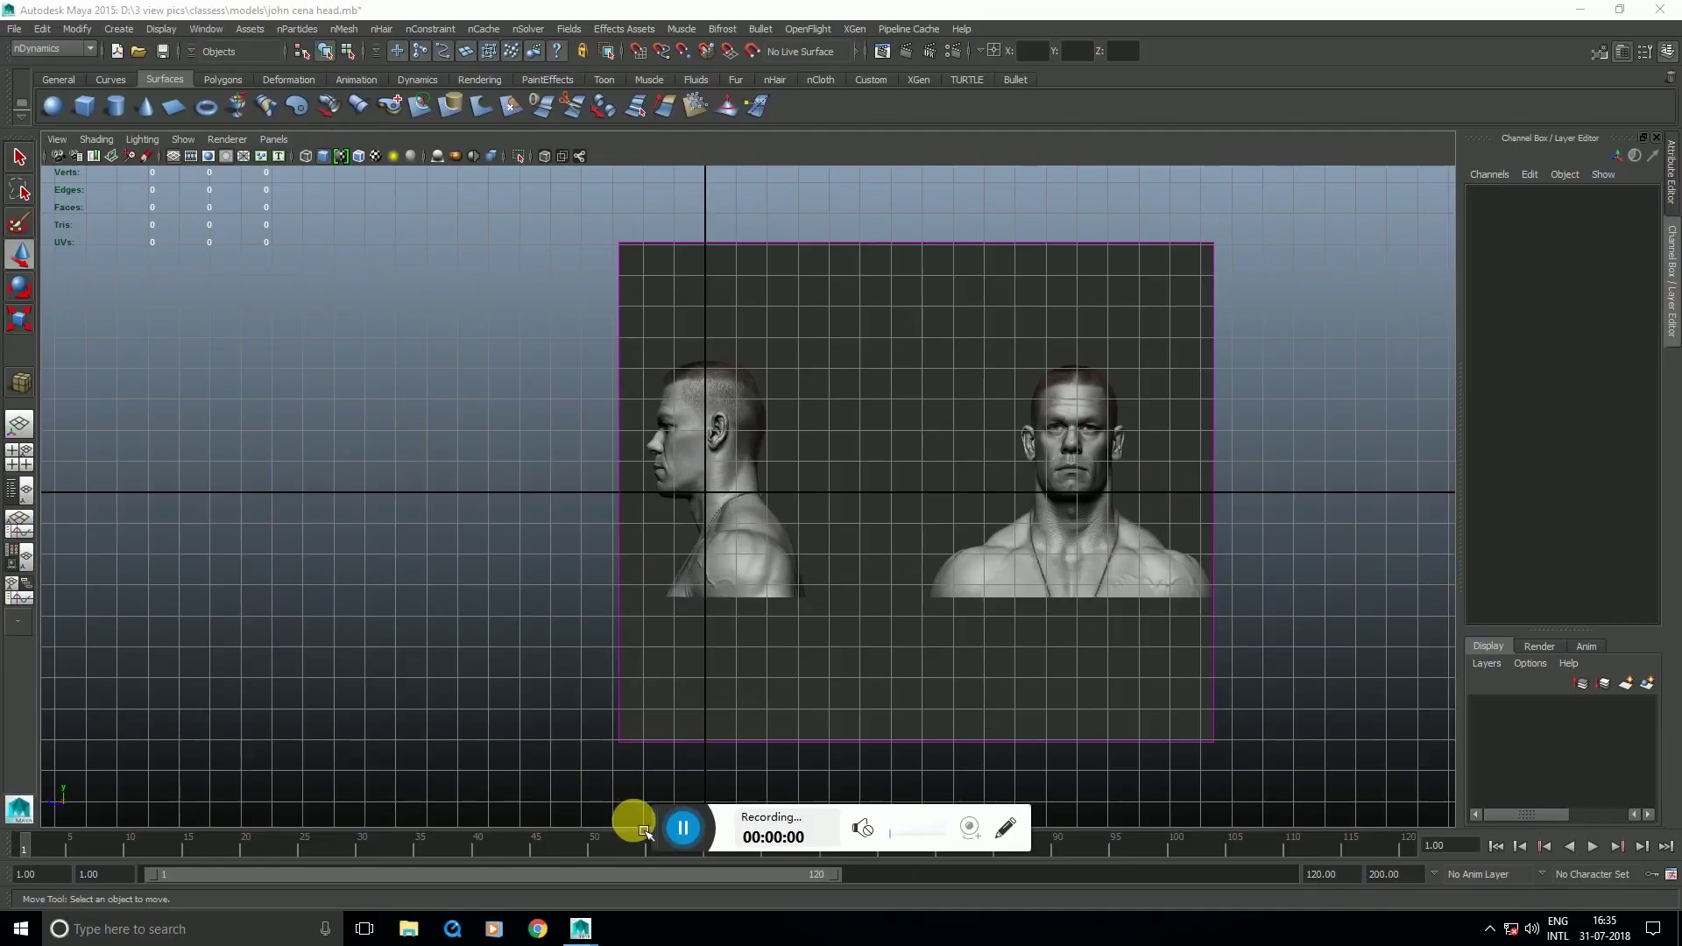
Step: Examine the front and side reference images of the head across the four views
{"action": "left_click_drag", "start_coordinate": [663, 846], "coordinate": [658, 891]}
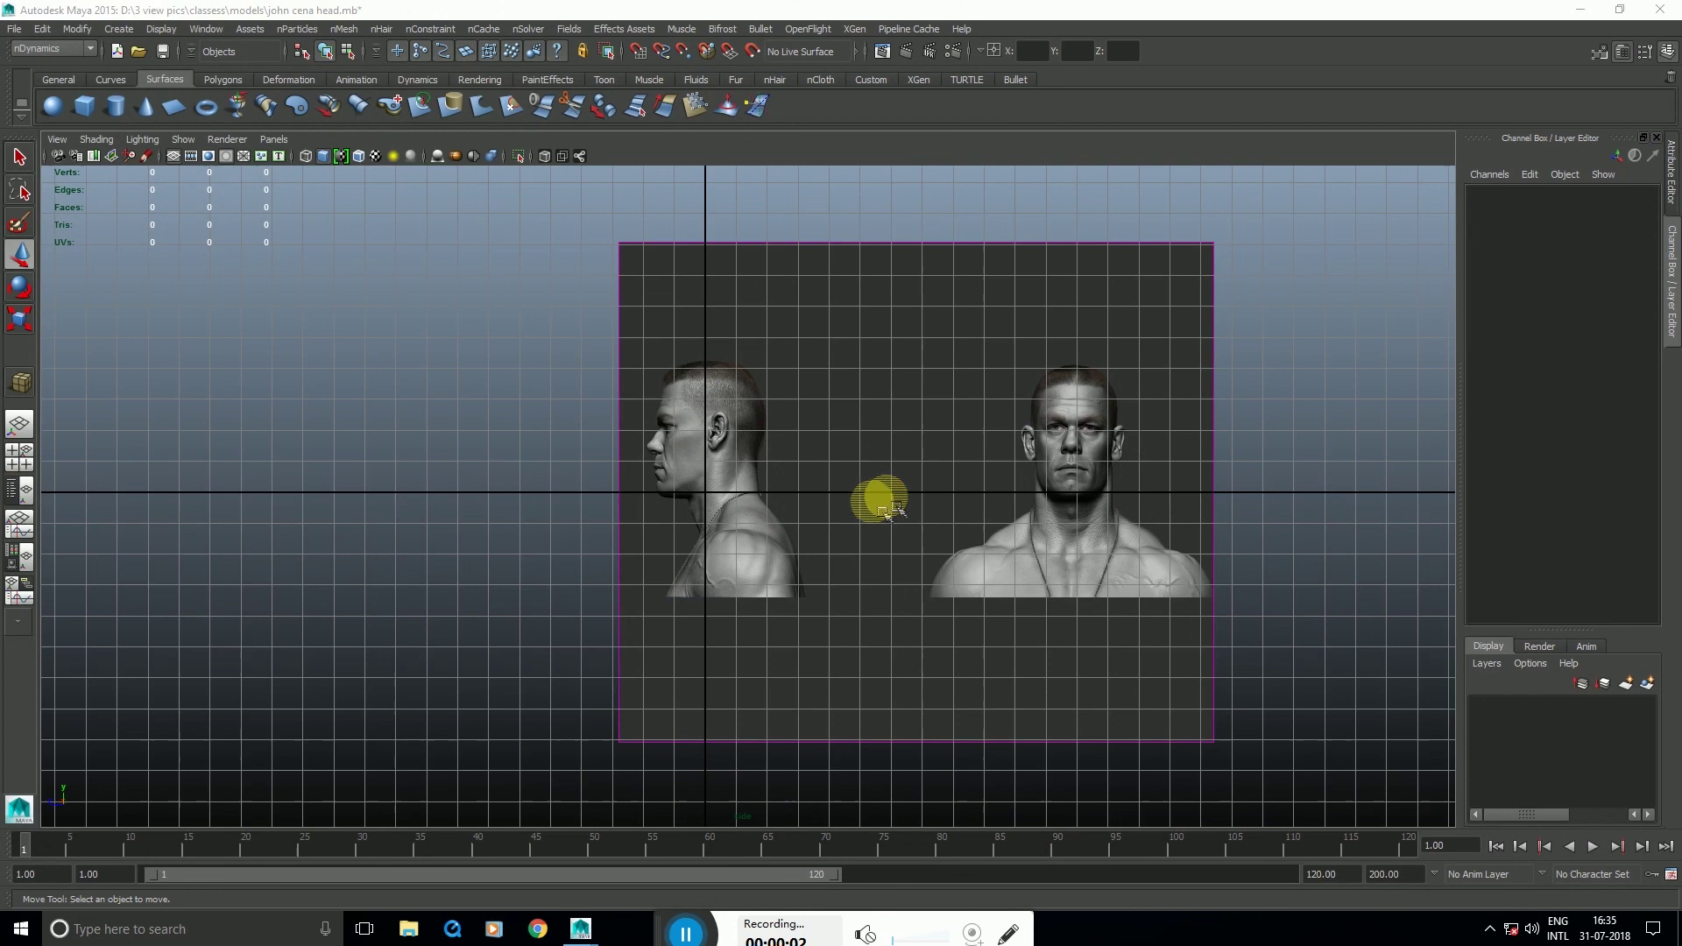
{"action": "scroll", "coordinate": [887, 511], "scroll_direction": "up", "scroll_amount": 3}
{"action": "key", "text": "space"}
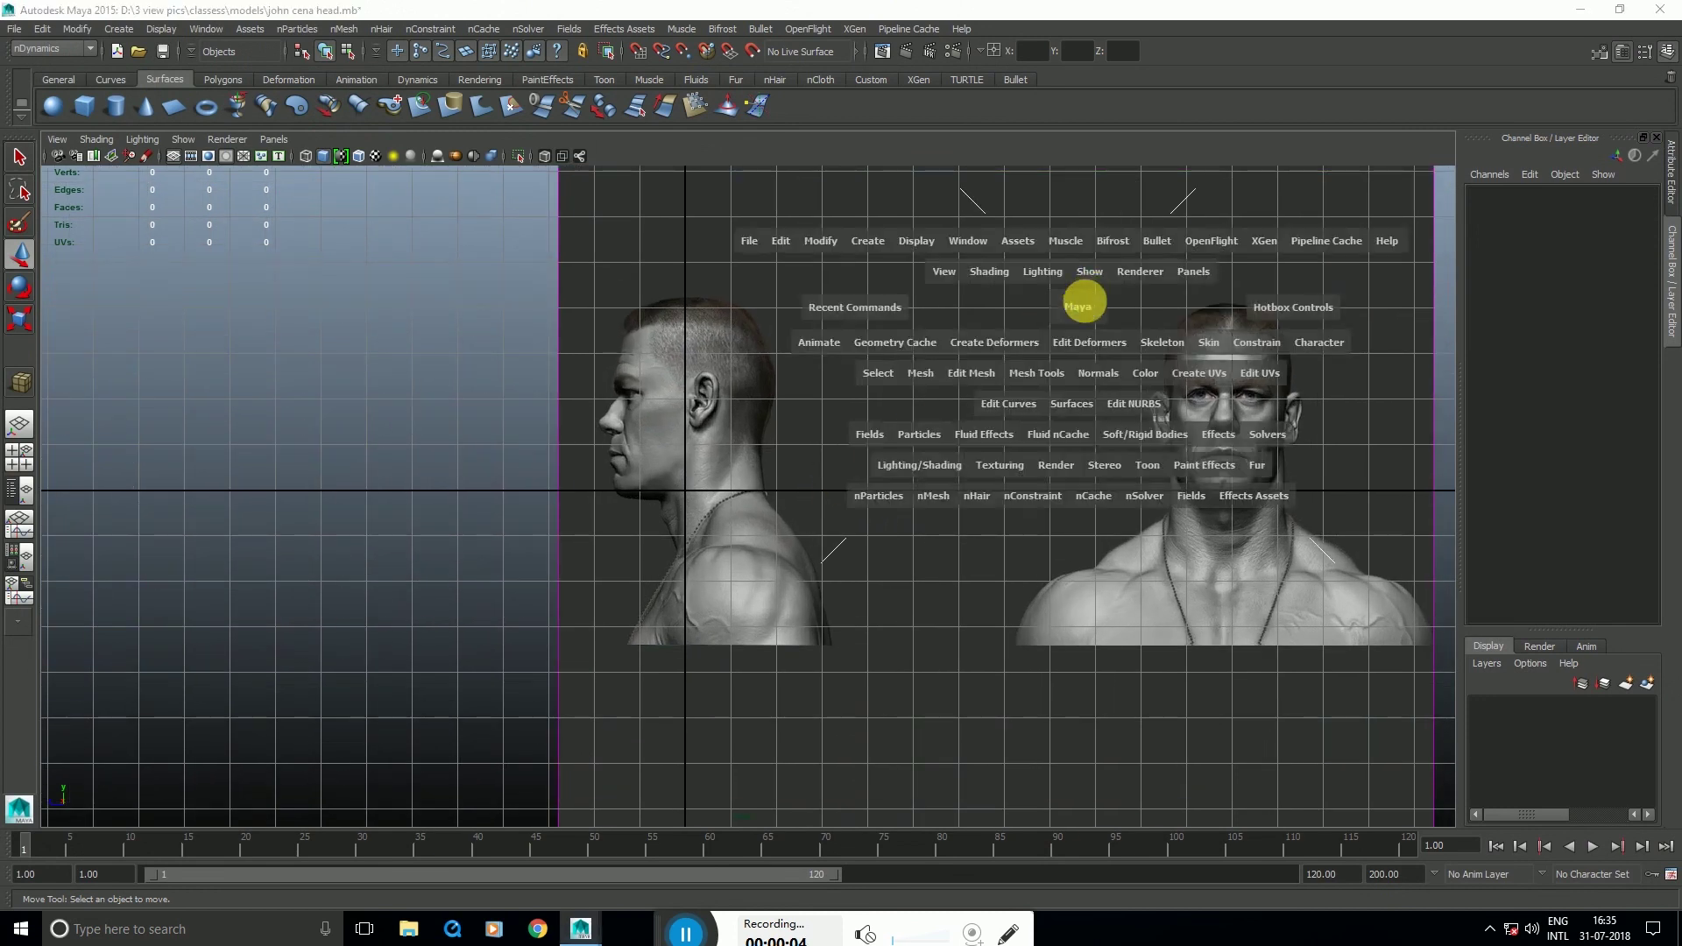
{"action": "key", "text": "space"}
{"action": "left_click_drag", "start_coordinate": [859, 485], "coordinate": [676, 582], "text": "alt"}
{"action": "key", "text": "space"}
{"action": "key", "text": "space"}
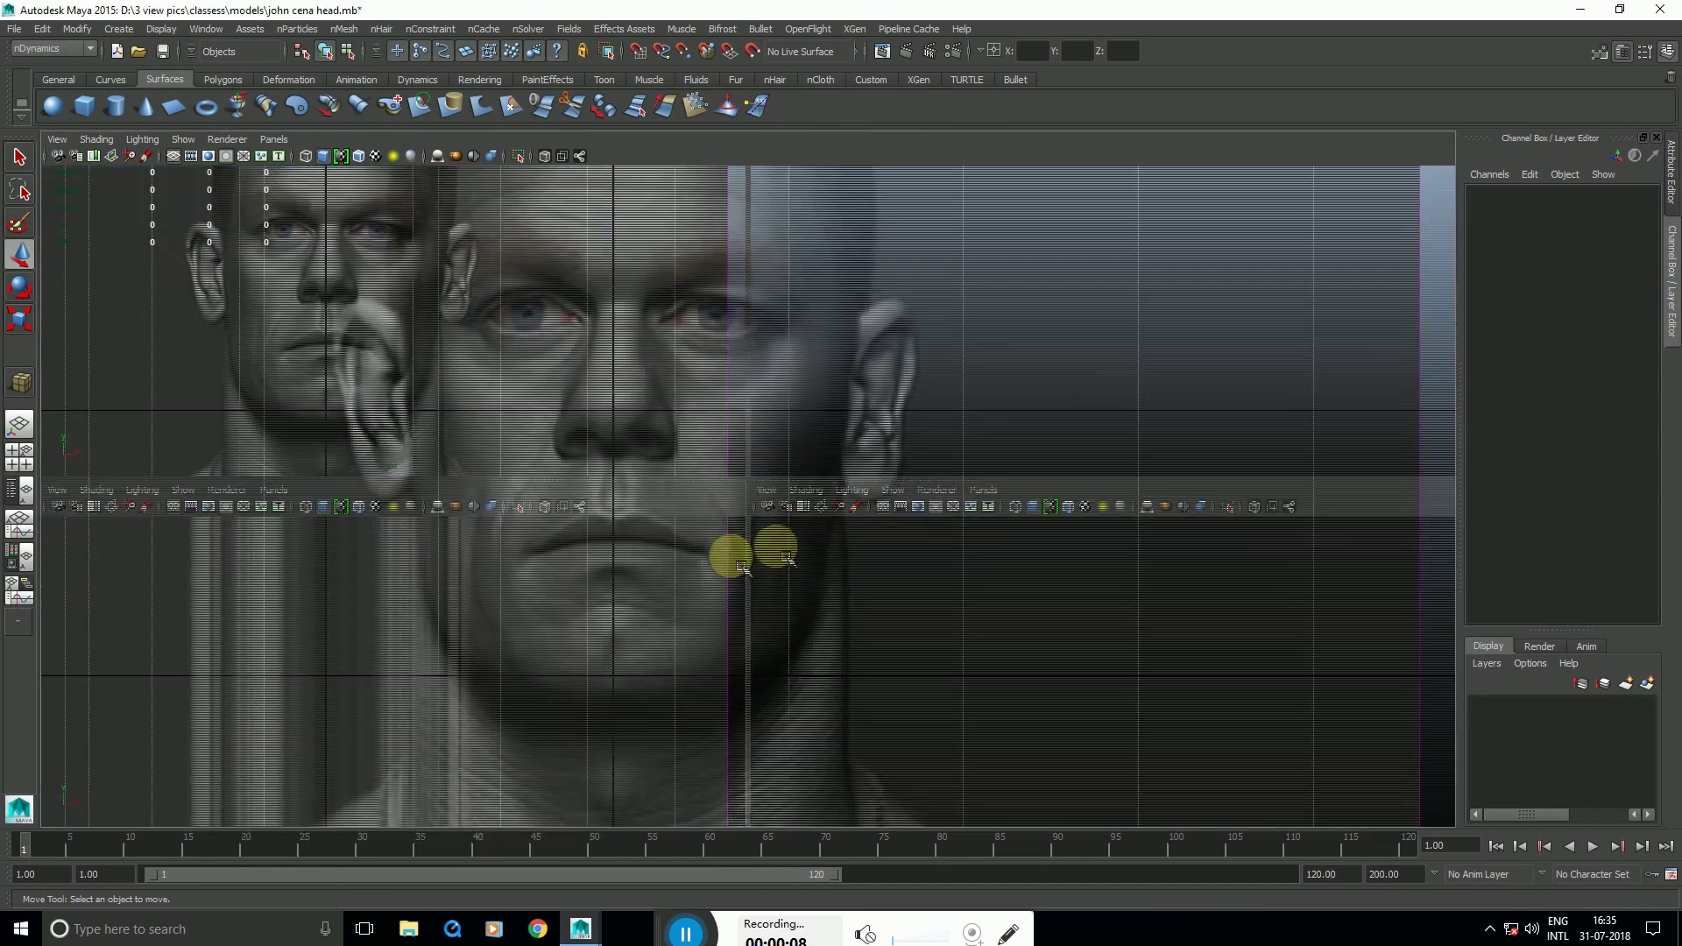
{"action": "scroll", "coordinate": [819, 543], "scroll_direction": "down", "scroll_amount": 6}
{"action": "middle_click_drag", "start_coordinate": [712, 558], "coordinate": [775, 466], "text": "alt"}
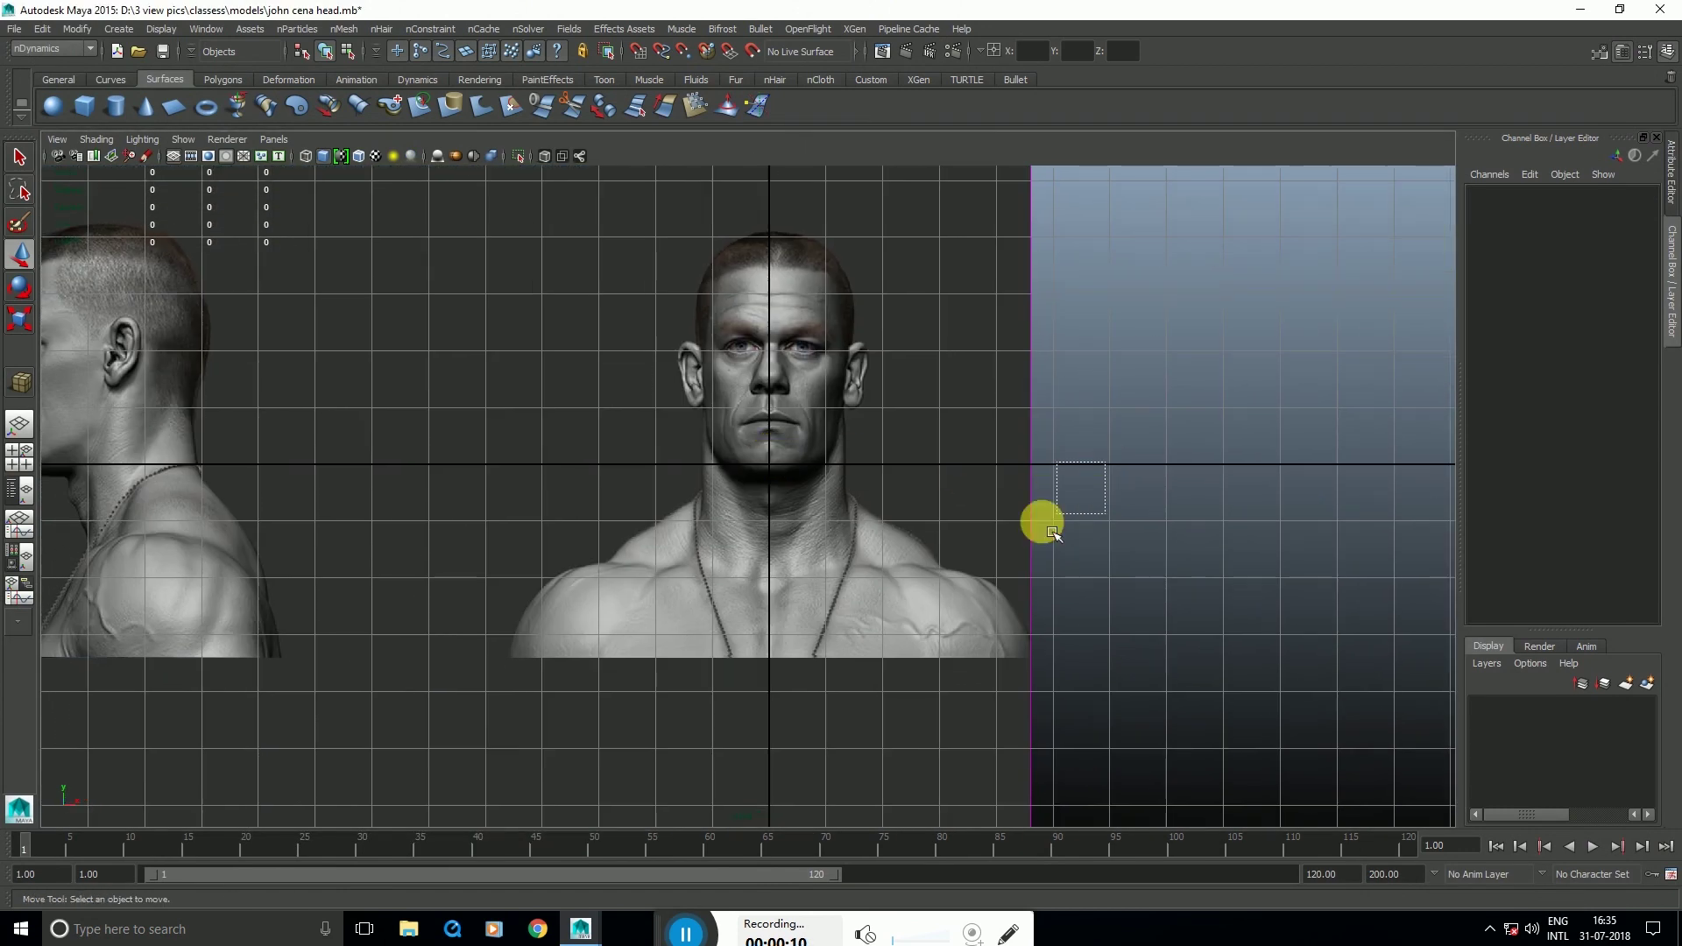
{"action": "left_click_drag", "start_coordinate": [1052, 531], "coordinate": [973, 565]}
{"action": "mouse_move", "coordinate": [560, 529]}
{"action": "middle_mouse_down", "text": "alt"}
{"action": "mouse_move", "coordinate": [1035, 517]}
{"action": "mouse_move", "coordinate": [541, 533]}
{"action": "middle_mouse_up", "text": "alt"}
{"action": "scroll", "coordinate": [839, 554], "scroll_direction": "up", "scroll_amount": 1}
{"action": "right_click_drag", "start_coordinate": [838, 554], "coordinate": [848, 515], "text": "alt"}
{"action": "right_click_drag", "start_coordinate": [999, 460], "coordinate": [1182, 465], "text": "alt"}
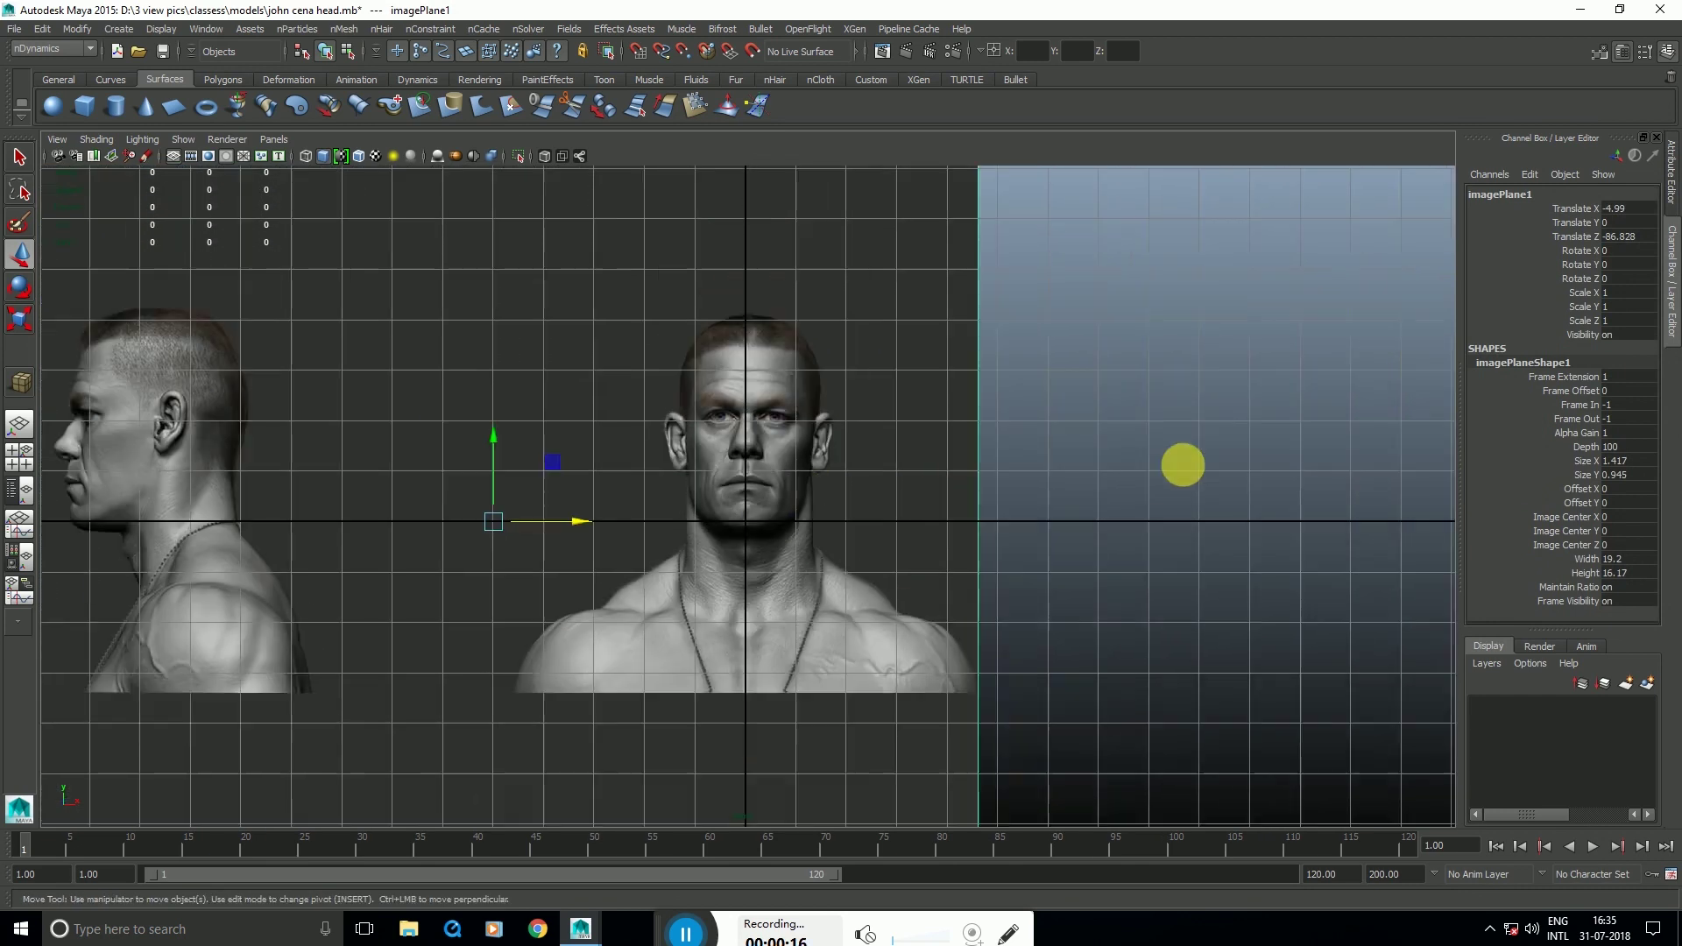
{"action": "key", "text": "space"}
{"action": "left_click_drag", "start_coordinate": [1246, 289], "coordinate": [1218, 401], "text": "alt"}
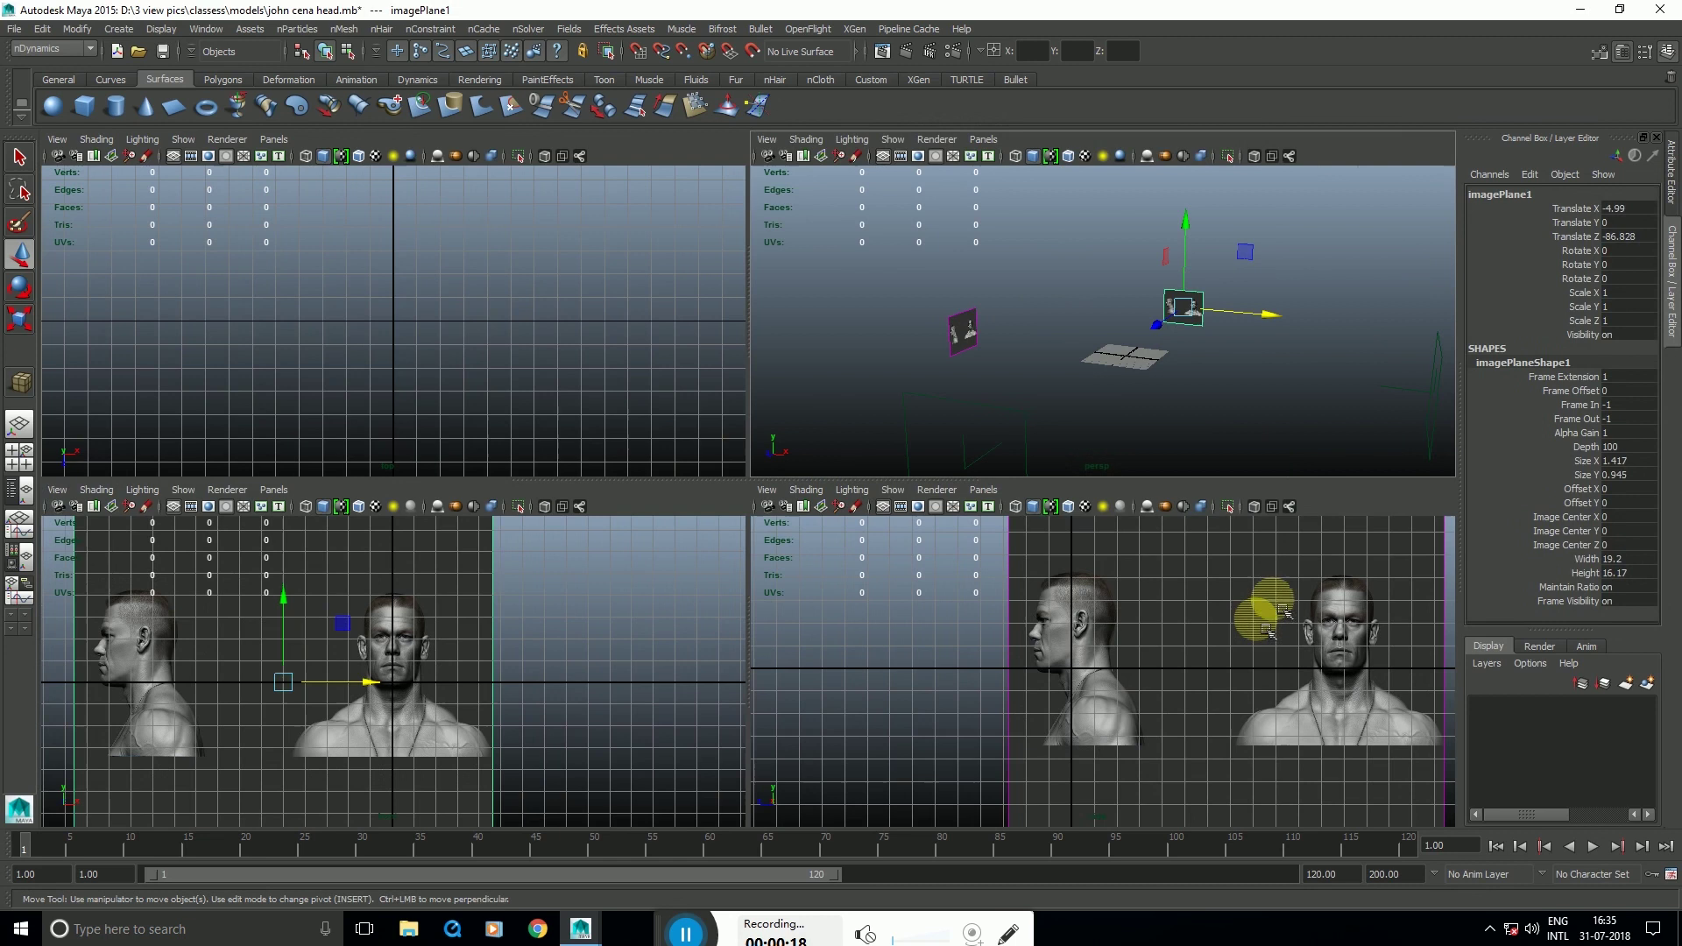
Step: Draw a polygon cube over one half of the face in the front view and set its depth in the side view
{"action": "key", "text": "space"}
{"action": "right_click_drag", "start_coordinate": [963, 431], "coordinate": [867, 378], "text": "alt"}
{"action": "left_click_drag", "start_coordinate": [758, 273], "coordinate": [827, 536]}
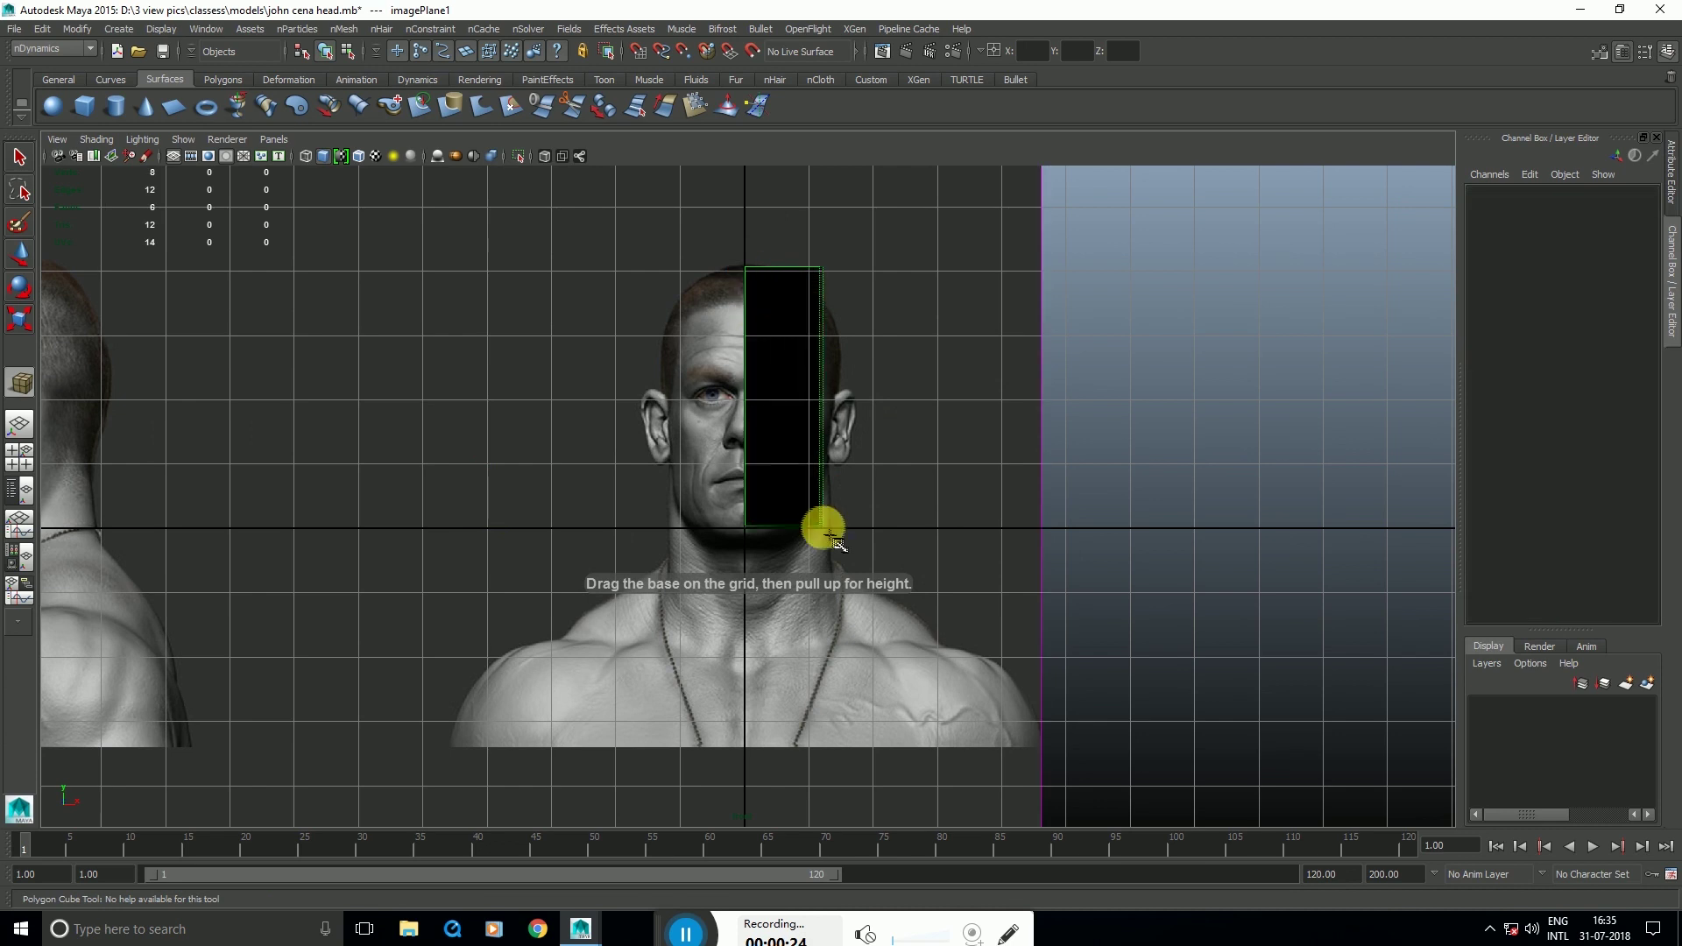
{"action": "key", "text": "space"}
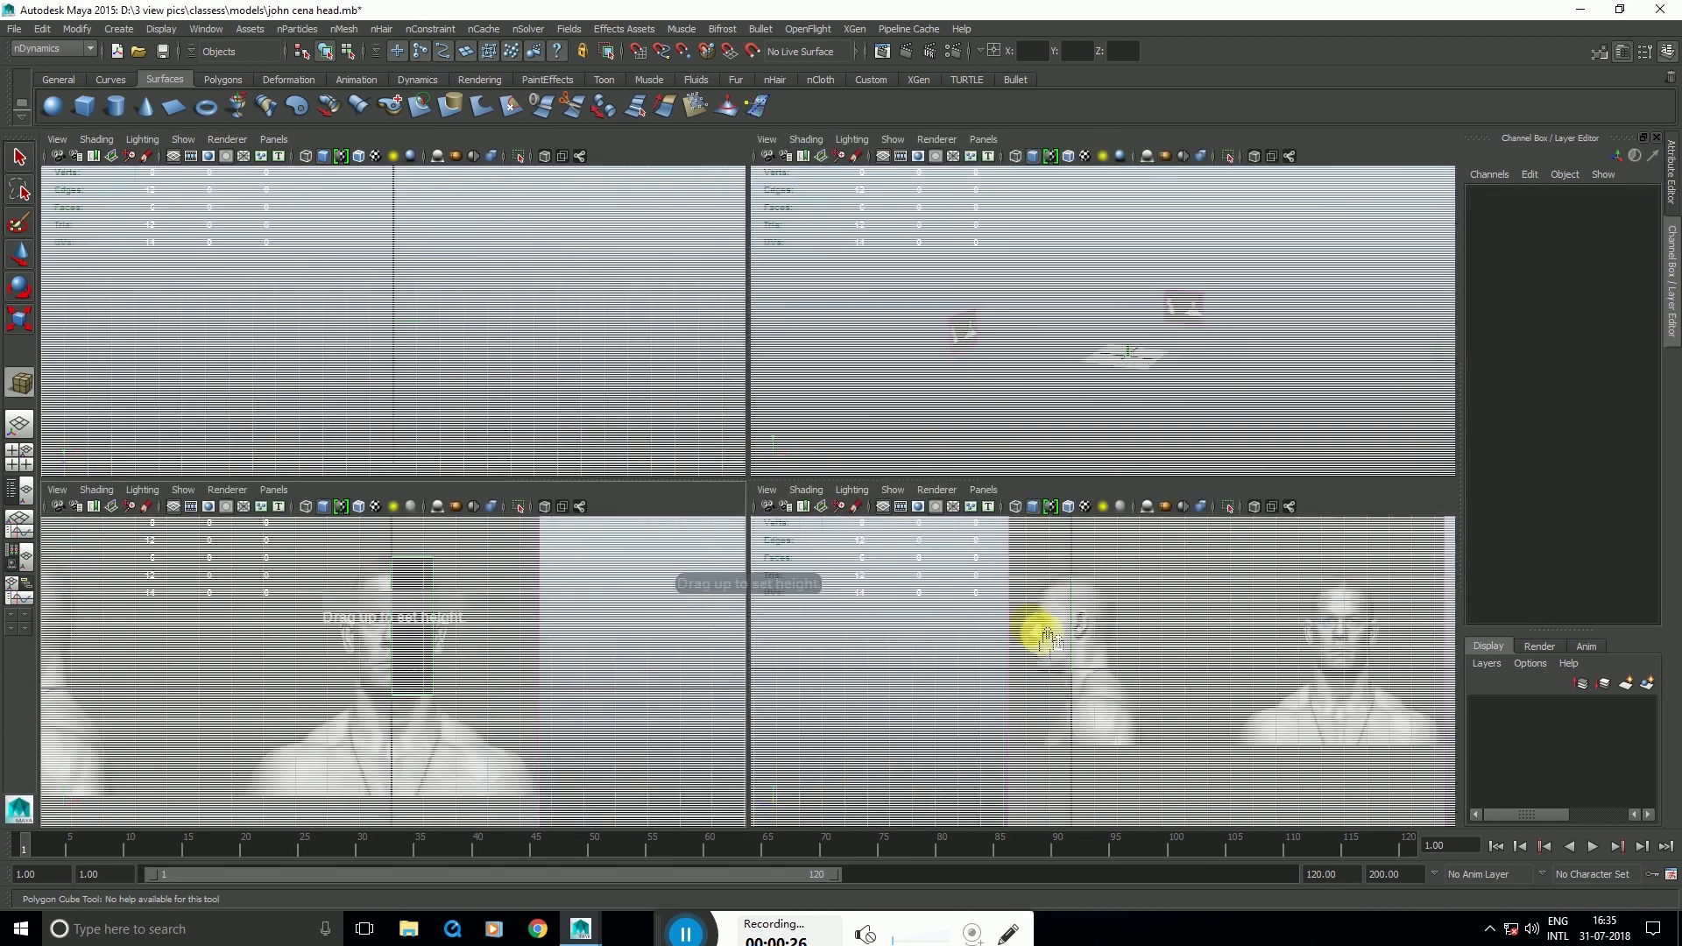
{"action": "key", "text": "space"}
{"action": "scroll", "coordinate": [680, 360], "scroll_direction": "up", "scroll_amount": 5}
{"action": "left_click_drag", "start_coordinate": [479, 396], "coordinate": [489, 385]}
Step: In wireframe side view, move the cube's corner vertices towards the crown, nape, forehead and chin of the reference profile
{"action": "key", "text": "4"}
{"action": "middle_click_drag", "start_coordinate": [596, 217], "coordinate": [565, 348], "text": "alt"}
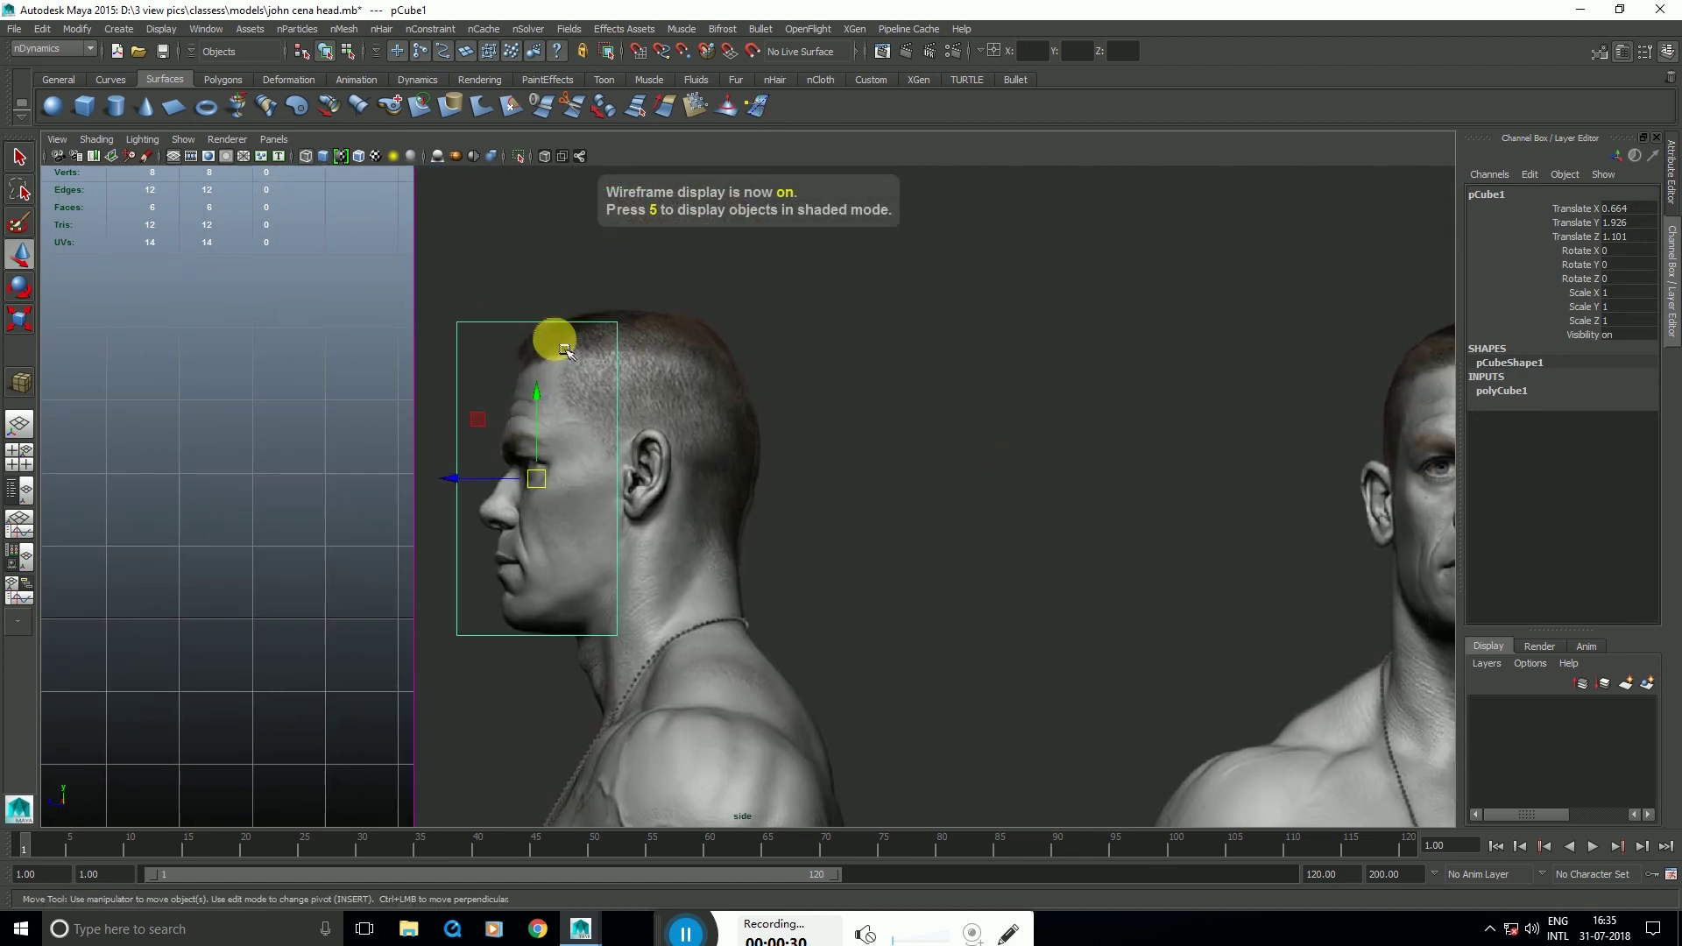
{"action": "right_click_drag", "start_coordinate": [520, 287], "coordinate": [549, 270]}
{"action": "left_click_drag", "start_coordinate": [590, 287], "coordinate": [631, 334]}
{"action": "left_click_drag", "start_coordinate": [619, 322], "coordinate": [686, 325]}
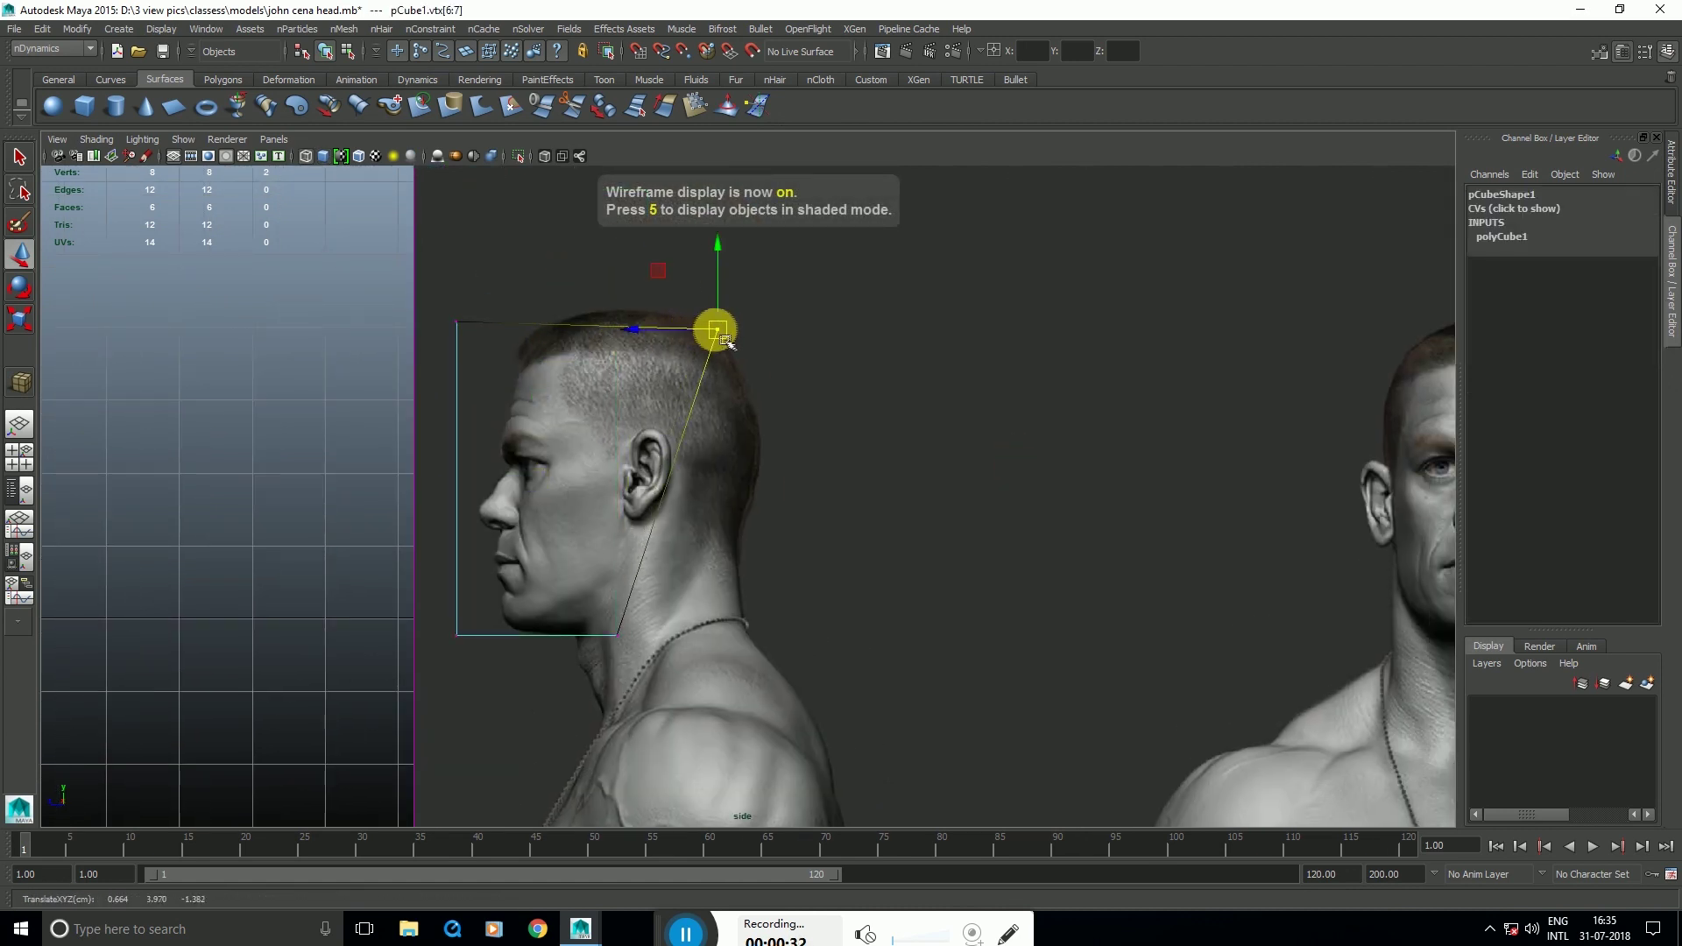
{"action": "left_click_drag", "start_coordinate": [613, 562], "coordinate": [777, 564]}
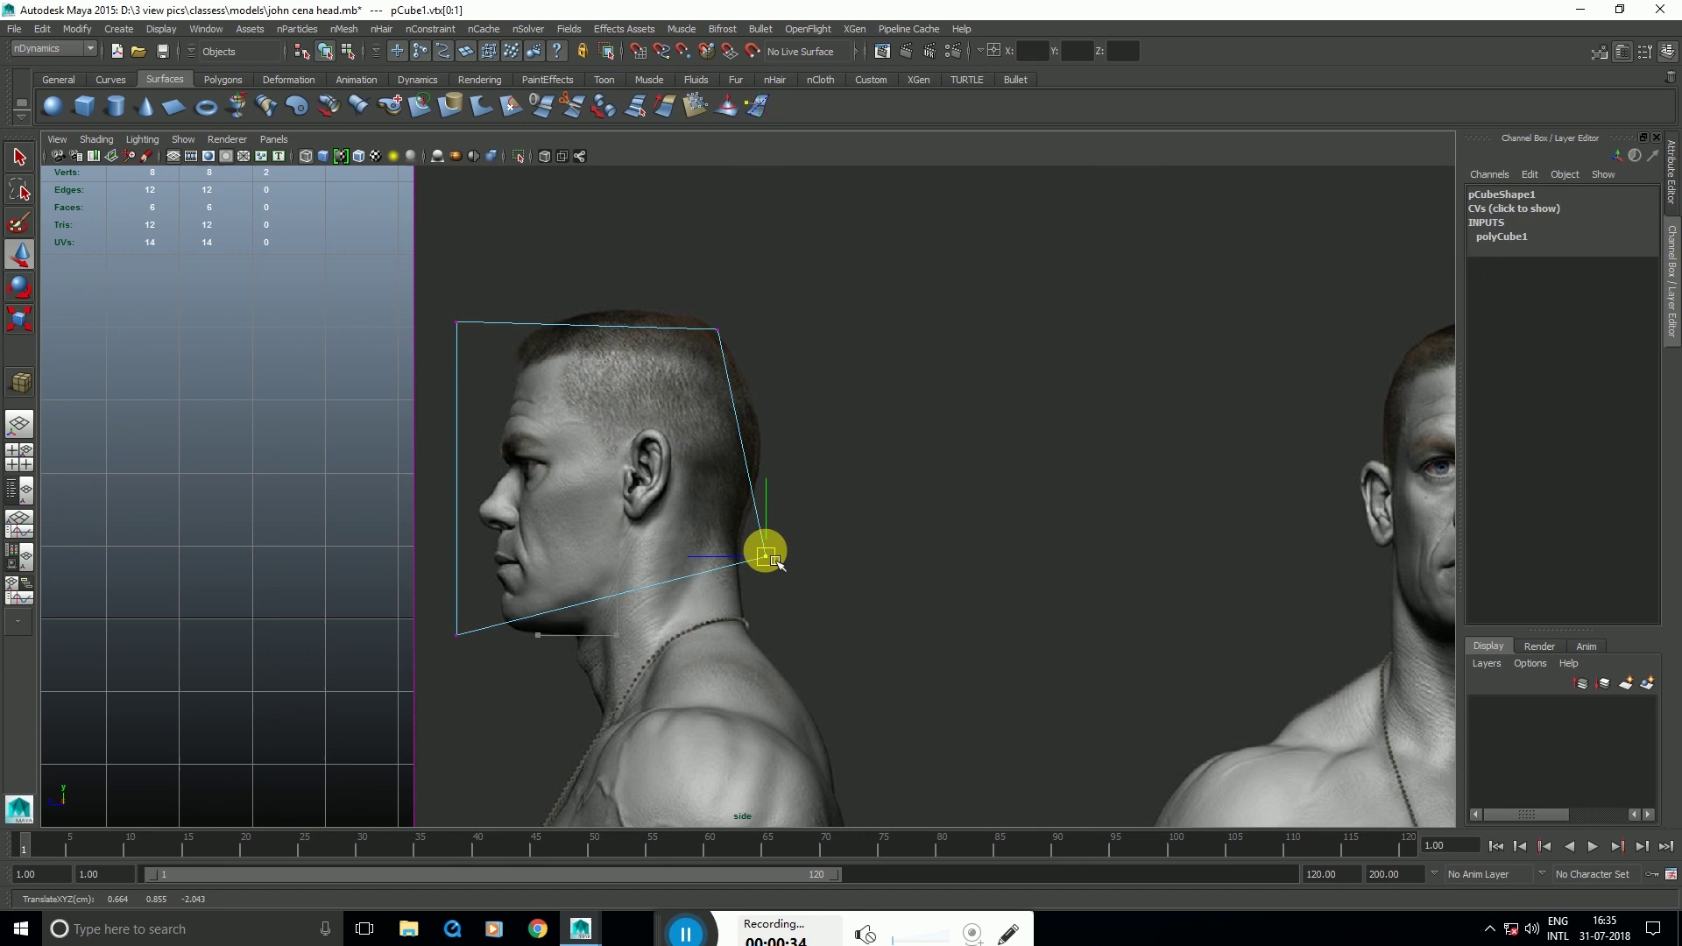
{"action": "left_click_drag", "start_coordinate": [433, 298], "coordinate": [523, 331]}
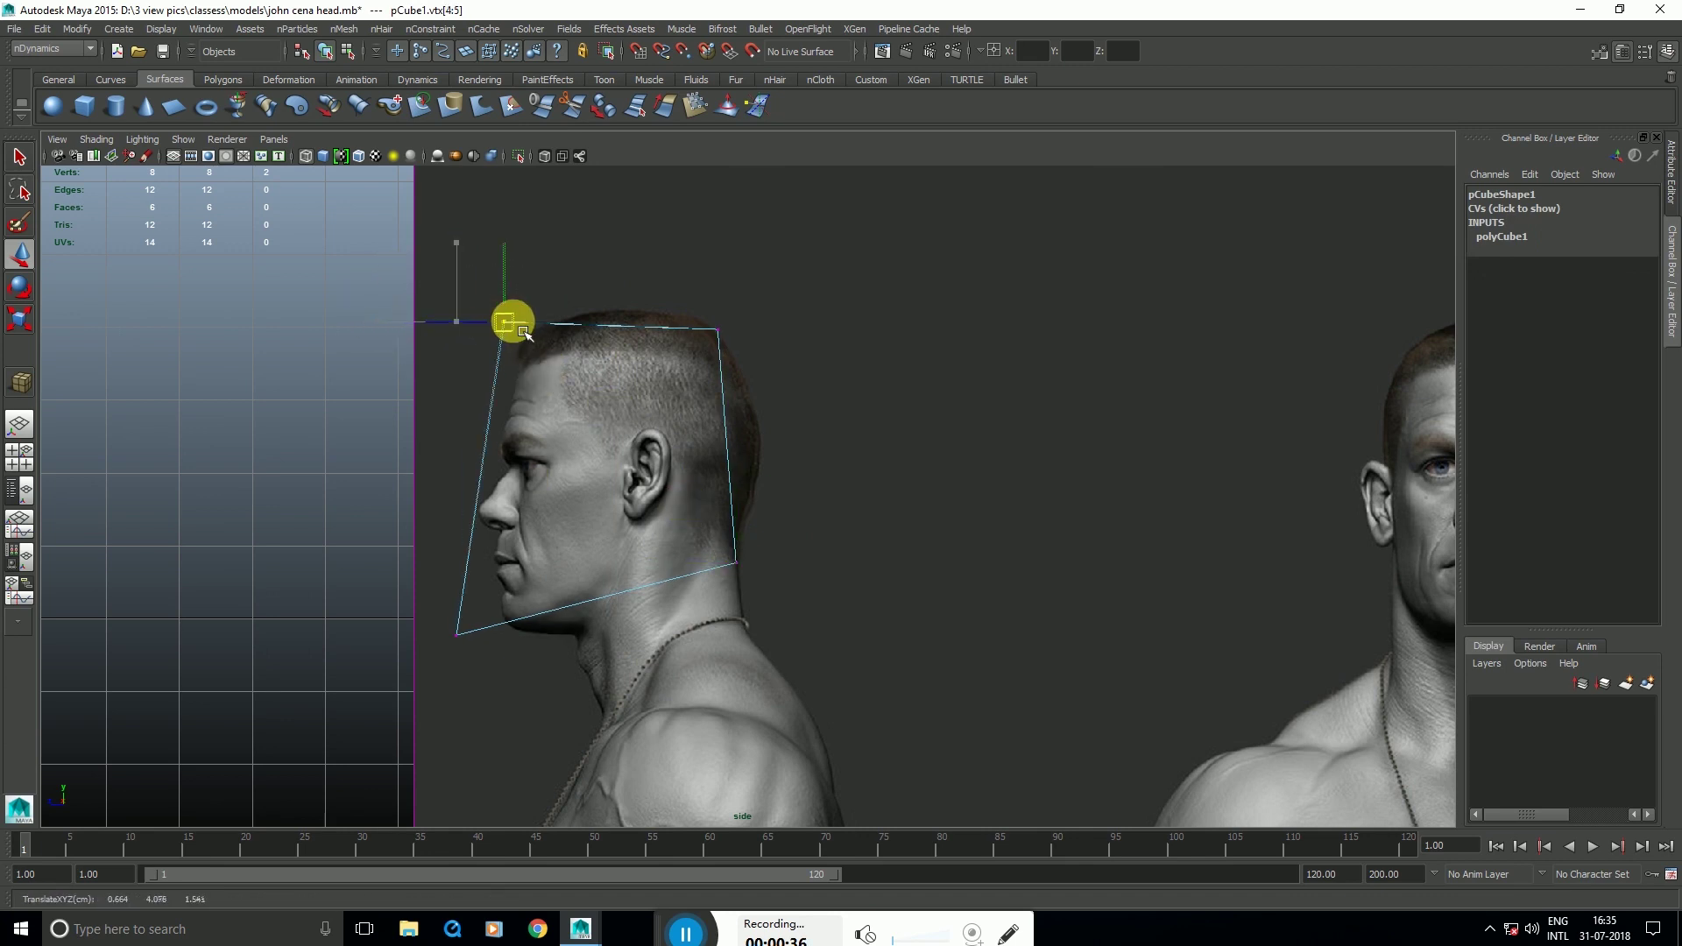
{"action": "middle_click_drag", "start_coordinate": [498, 499], "coordinate": [521, 368], "text": "alt"}
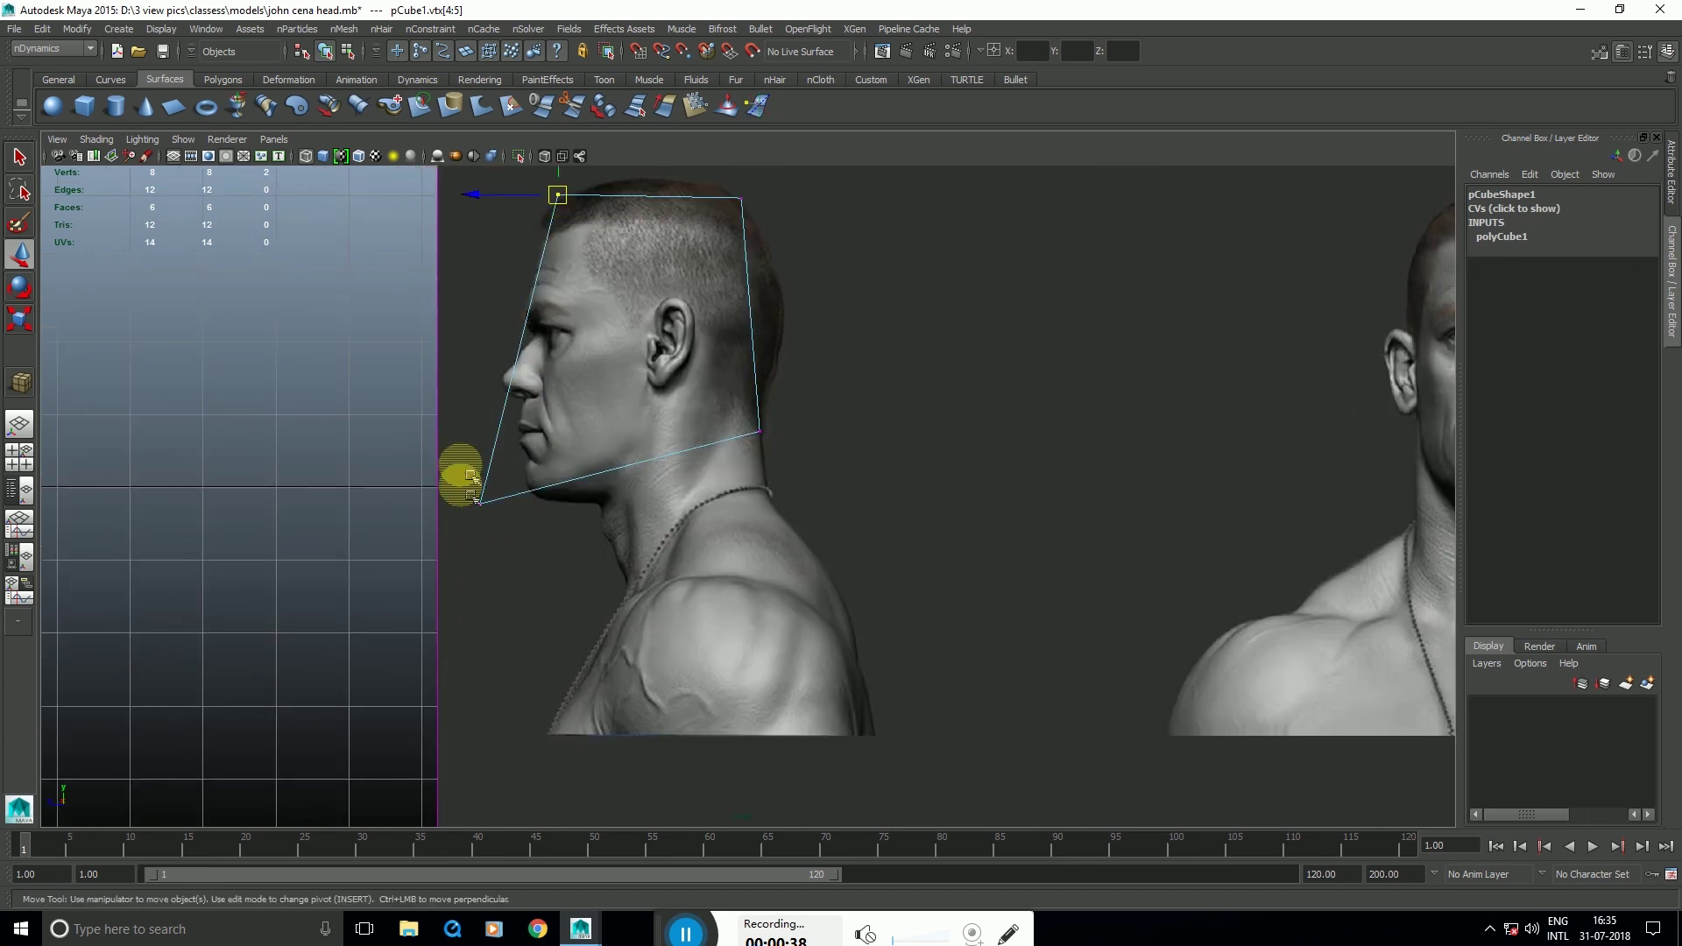
{"action": "left_click_drag", "start_coordinate": [505, 526], "coordinate": [564, 517]}
Step: In wireframe front view, lower the cube's upper outer vertices onto the skull outline and adjust the lower outer ones near the jaw
{"action": "key", "text": "space"}
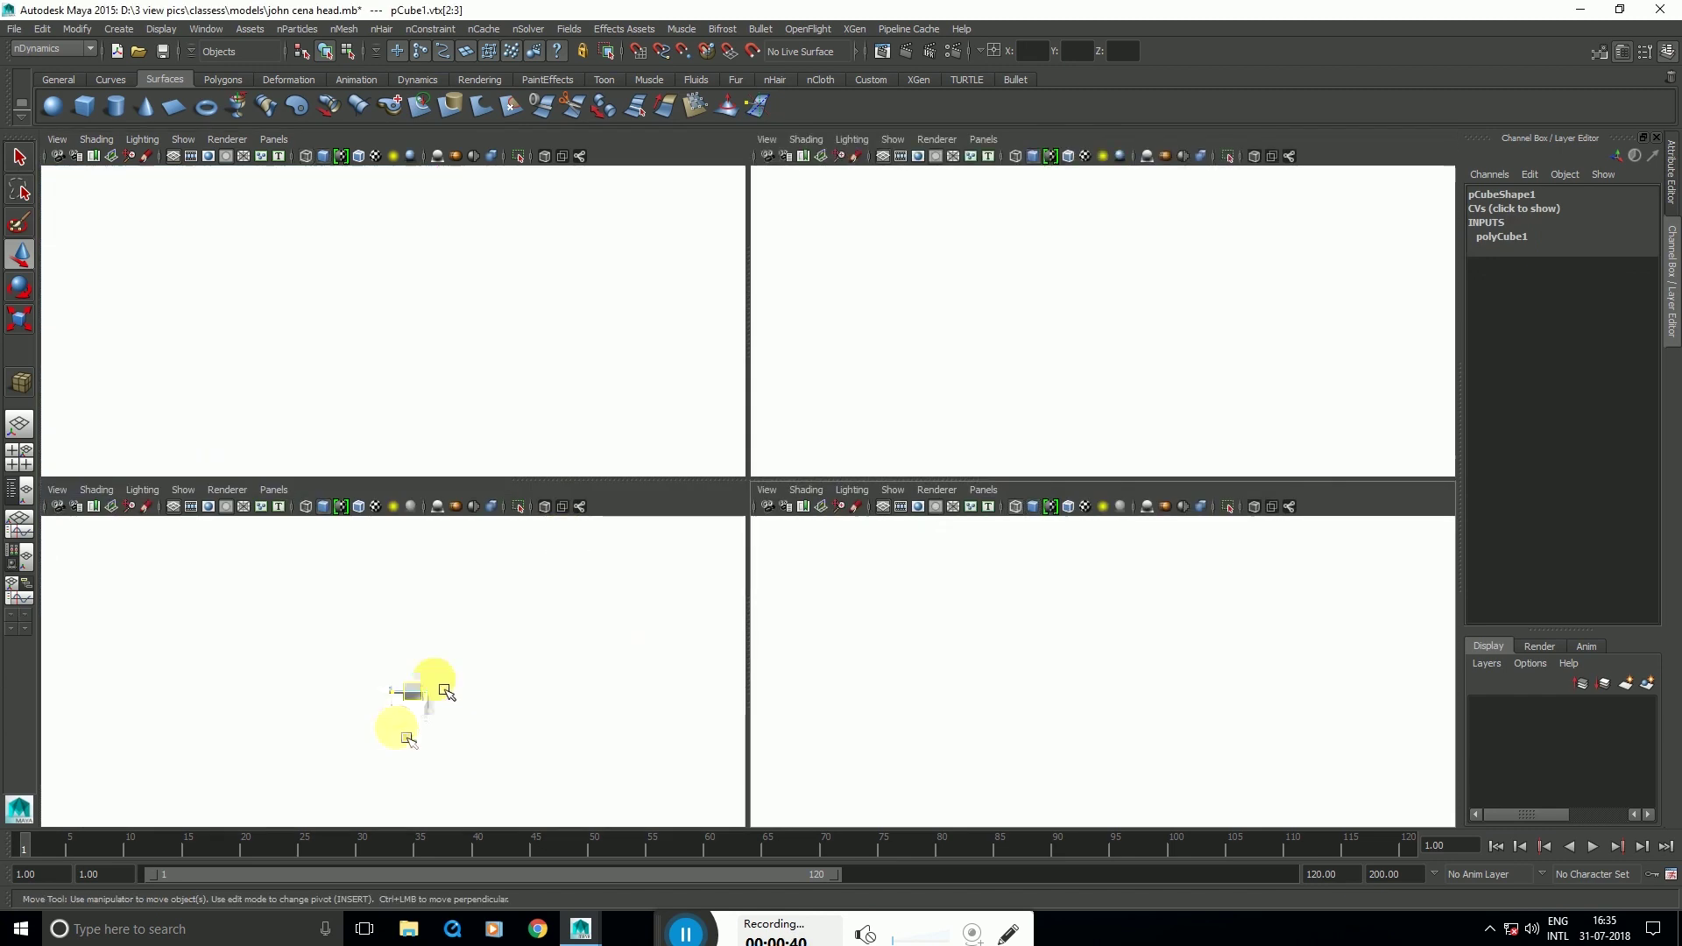
{"action": "key", "text": "space"}
{"action": "key", "text": "4"}
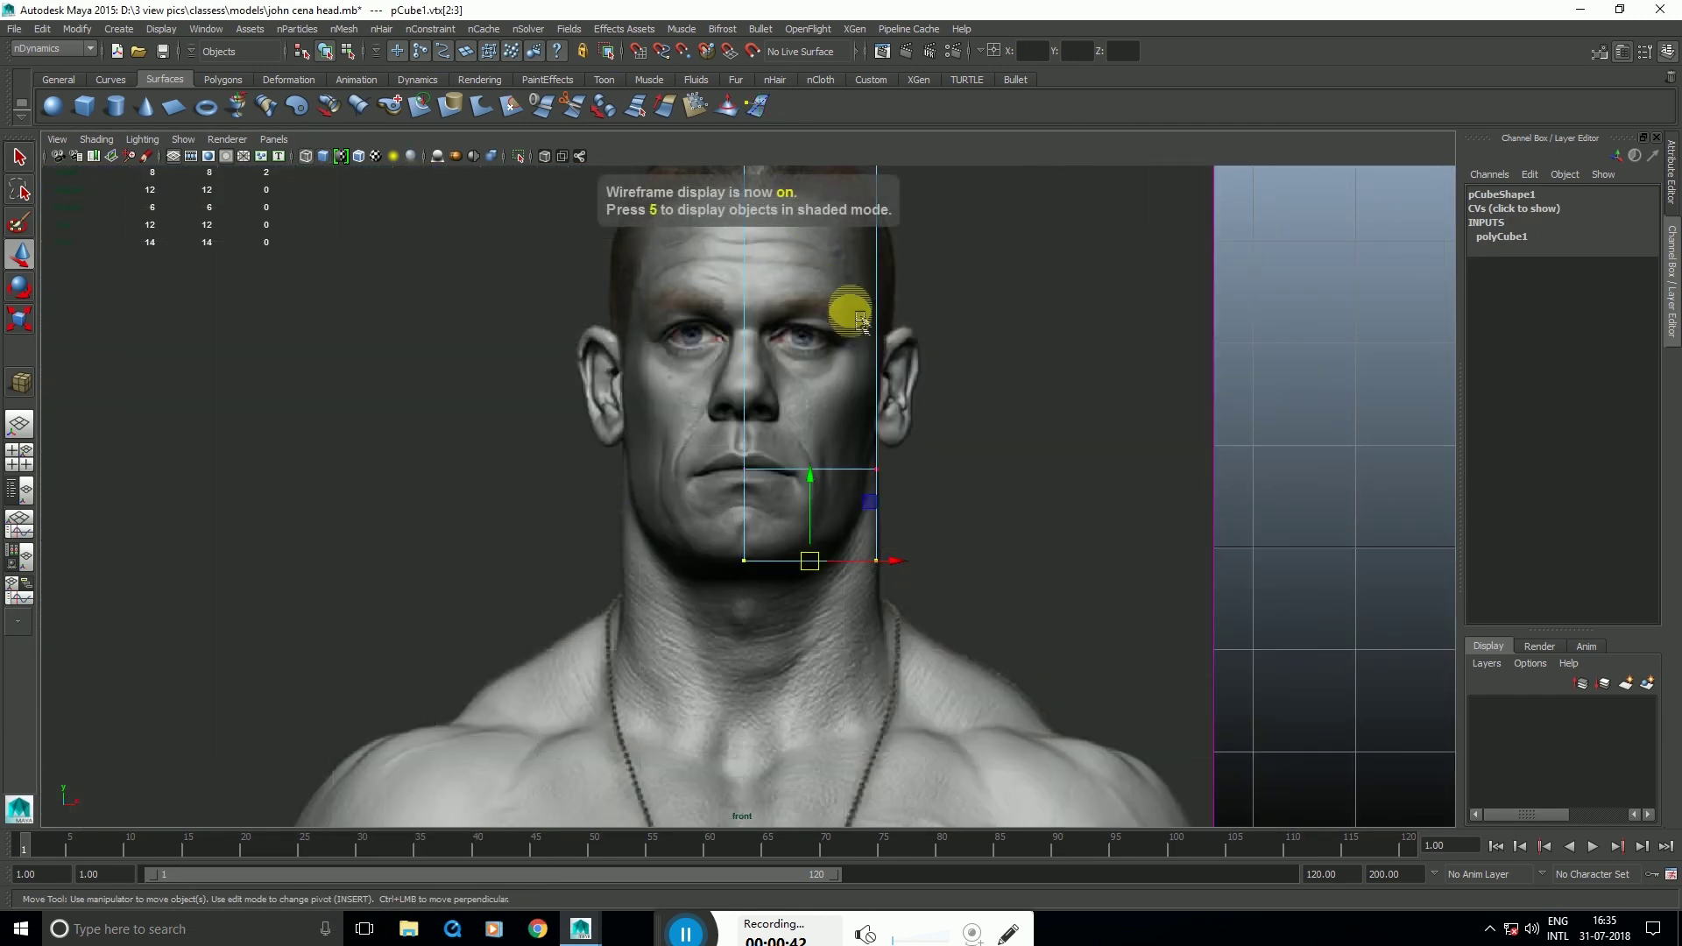
{"action": "middle_click_drag", "start_coordinate": [850, 311], "coordinate": [852, 497], "text": "alt"}
{"action": "left_click_drag", "start_coordinate": [846, 254], "coordinate": [920, 386]}
{"action": "left_click_drag", "start_coordinate": [878, 326], "coordinate": [876, 357]}
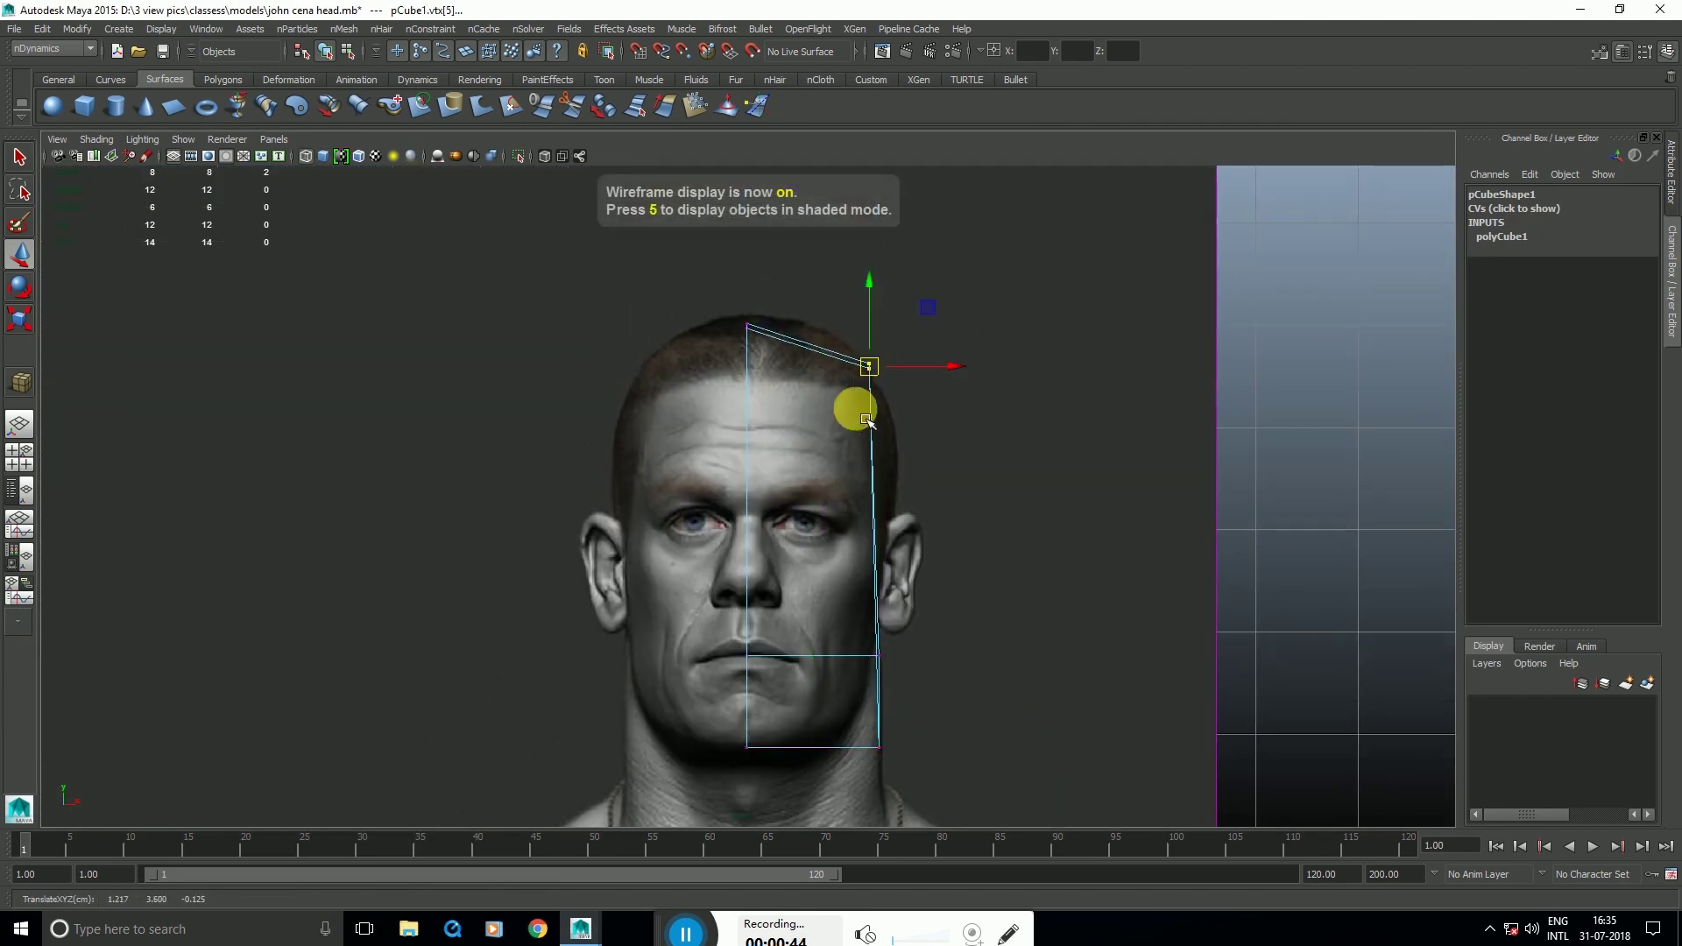
{"action": "left_click", "coordinate": [879, 657]}
{"action": "left_click", "coordinate": [883, 749]}
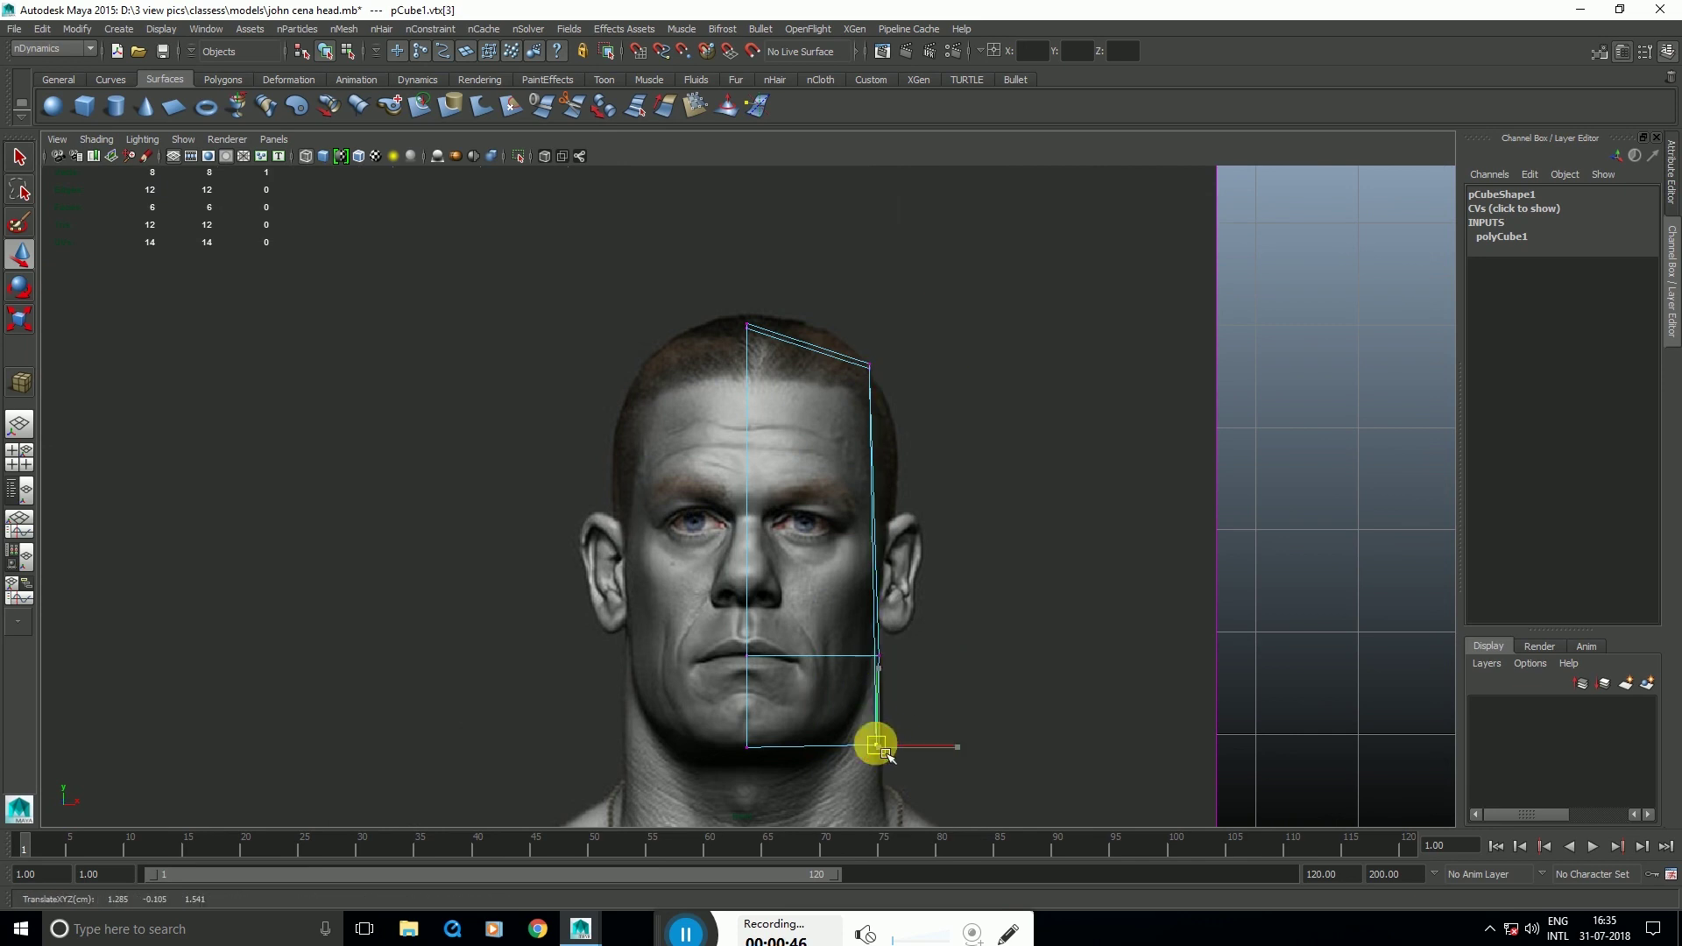
Step: Delete the cube's inner side face on the head's centre line and return to object mode
{"action": "key", "text": "space"}
{"action": "key", "text": "space"}
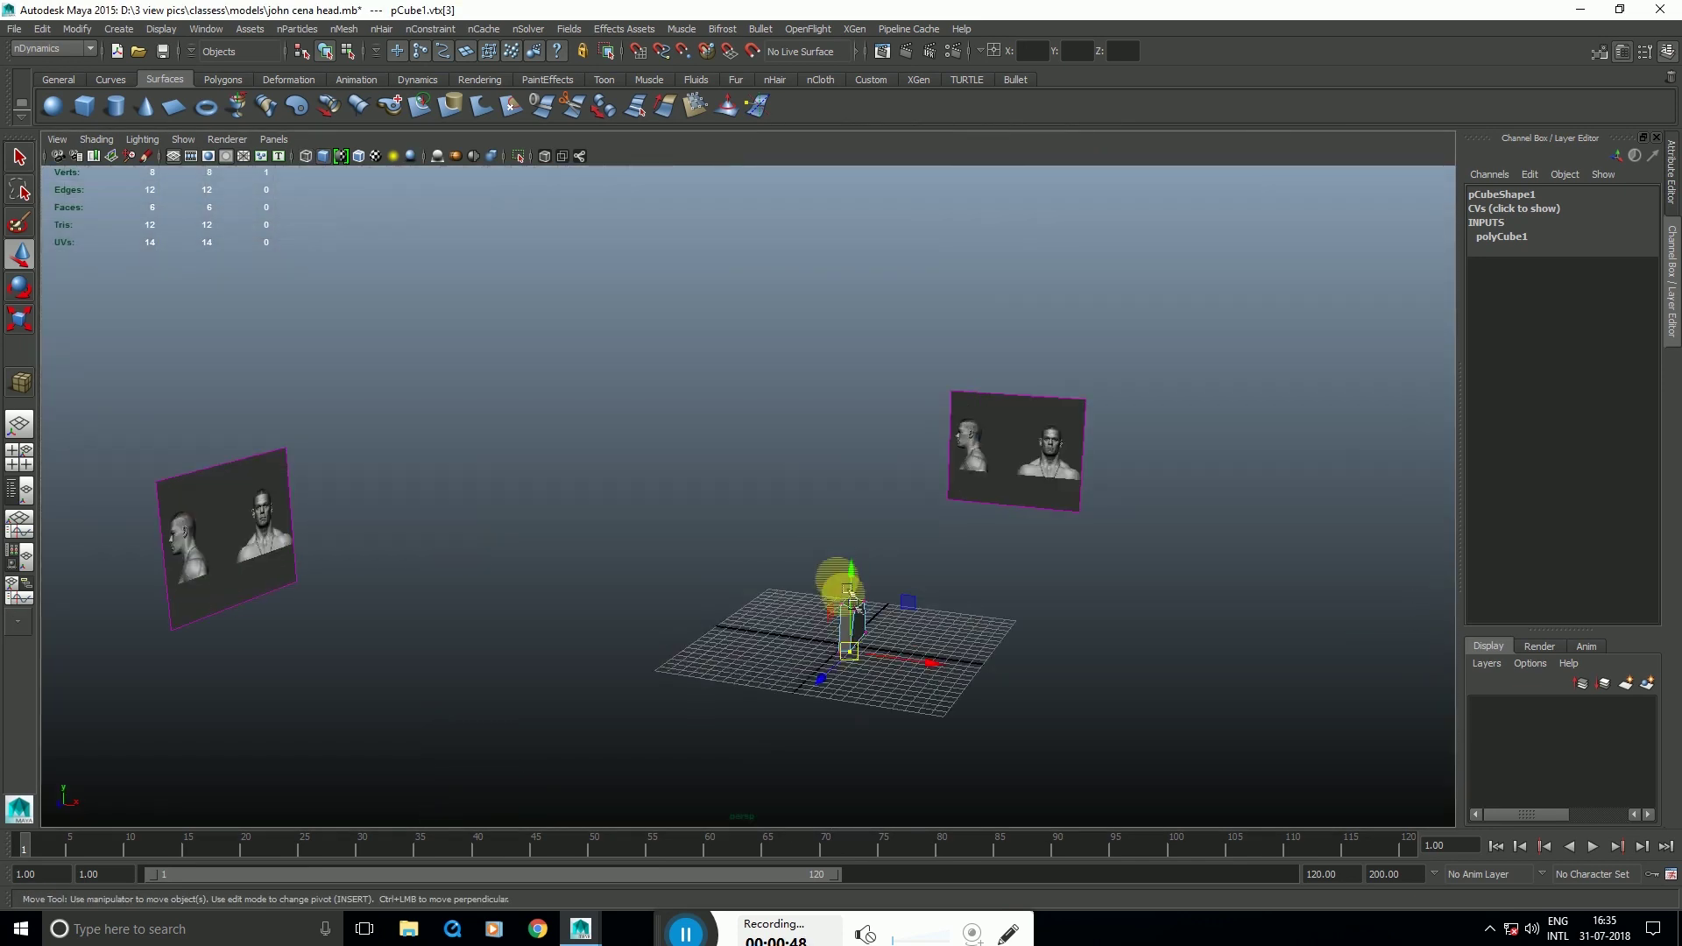
{"action": "key", "text": "f"}
{"action": "left_click_drag", "start_coordinate": [561, 460], "coordinate": [473, 411], "text": "alt"}
{"action": "middle_click_drag", "start_coordinate": [470, 401], "coordinate": [611, 585], "text": "alt"}
{"action": "right_click_drag", "start_coordinate": [510, 302], "coordinate": [510, 344]}
{"action": "left_click", "coordinate": [510, 344]}
{"action": "scroll", "coordinate": [690, 406], "scroll_direction": "down", "scroll_amount": 5}
{"action": "left_click_drag", "start_coordinate": [710, 417], "coordinate": [656, 648], "text": "alt"}
{"action": "key", "text": "Delete"}
{"action": "key", "text": "F8"}
Step: Smooth the open half cube by one subdivision level
{"action": "left_click_drag", "start_coordinate": [755, 571], "coordinate": [862, 372], "text": "alt"}
{"action": "right_click_drag", "start_coordinate": [862, 372], "coordinate": [867, 447]}
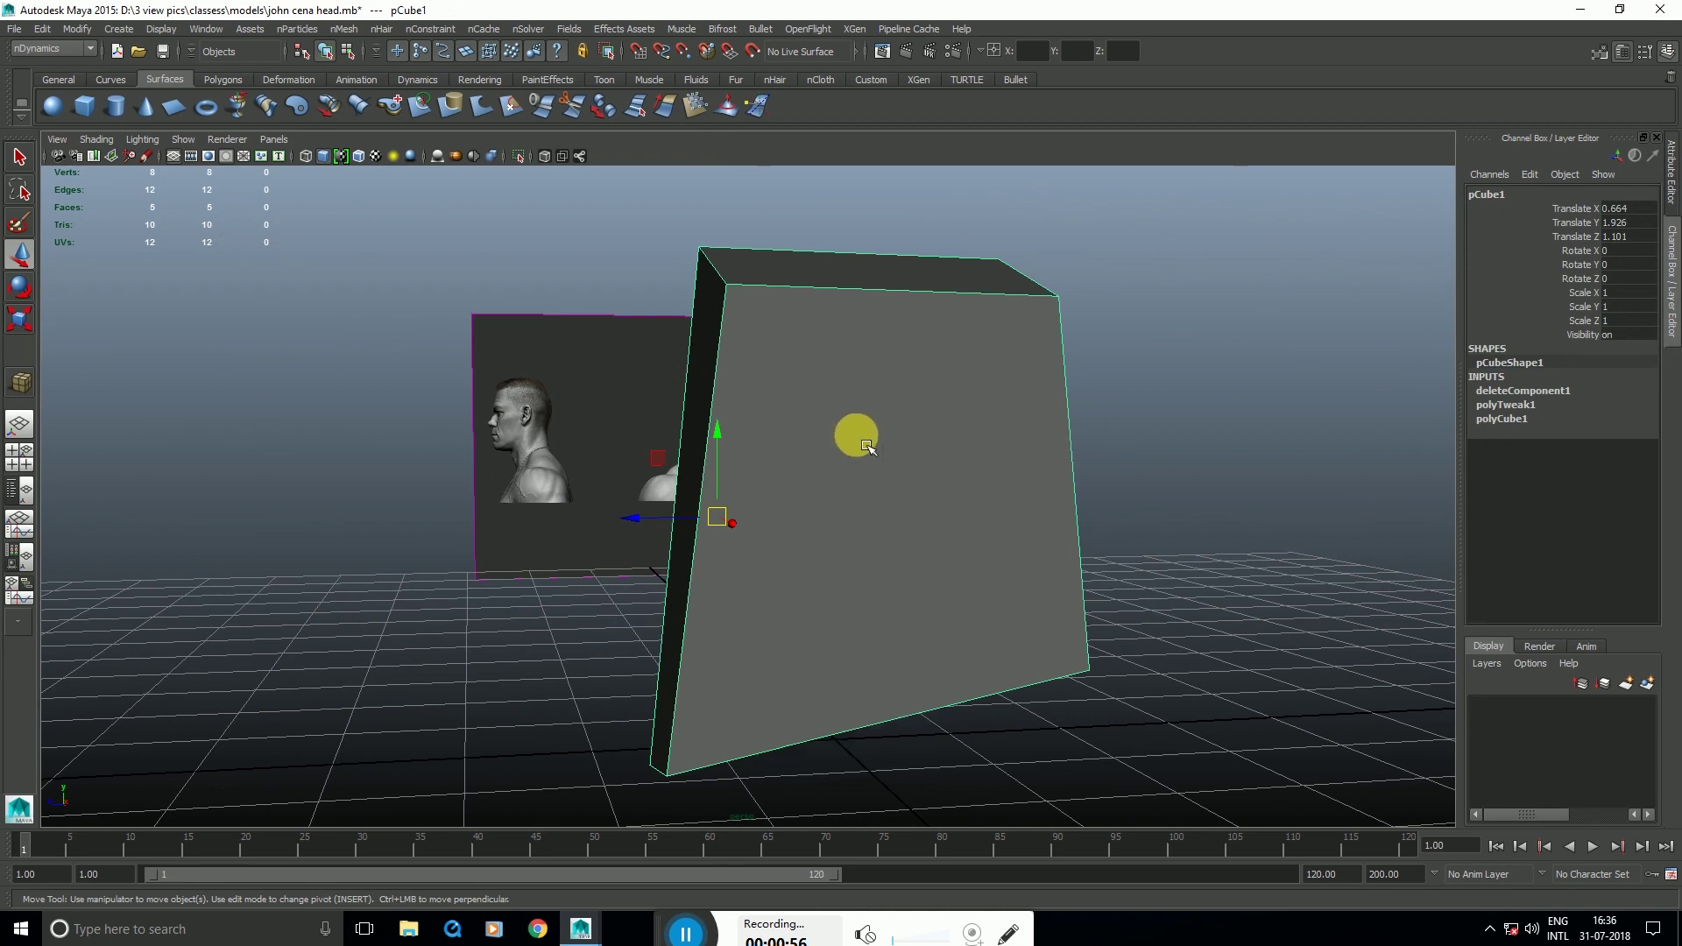
{"action": "right_click_drag", "start_coordinate": [905, 369], "coordinate": [900, 393], "text": "shift"}
{"action": "right_click_drag", "start_coordinate": [885, 456], "coordinate": [885, 455], "text": "shift"}
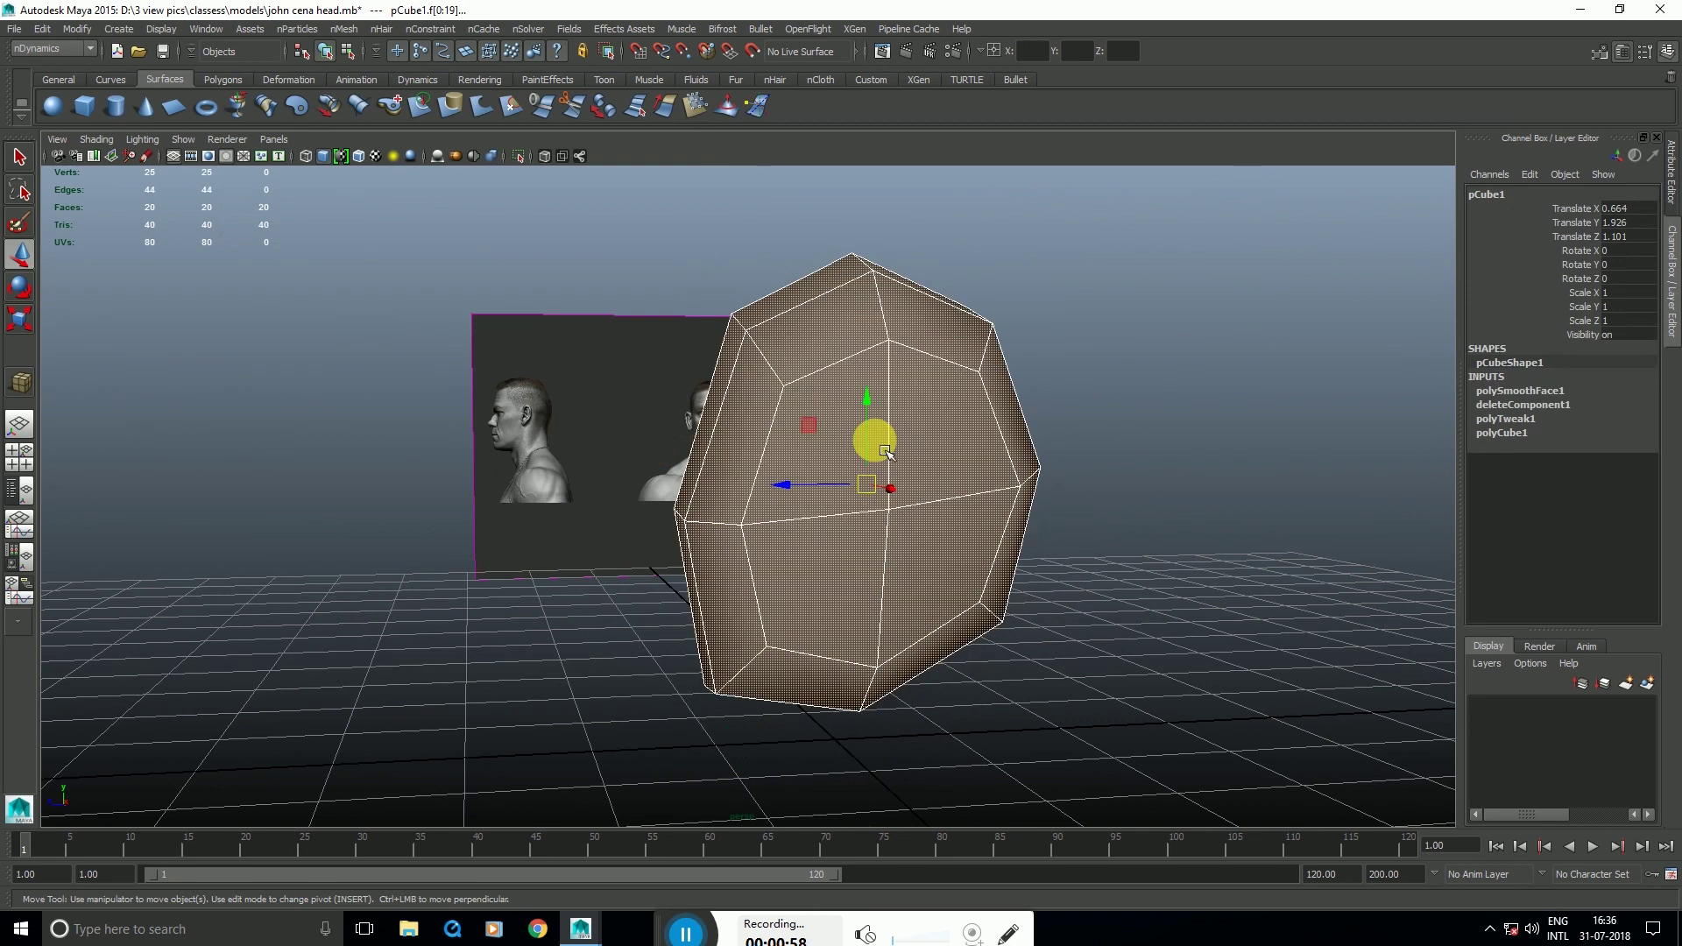
Step: Use soft selection in the side view to pull the forehead, crown and back-of-head vertices out to the reference profile
{"action": "key", "text": "space"}
{"action": "key", "text": "space"}
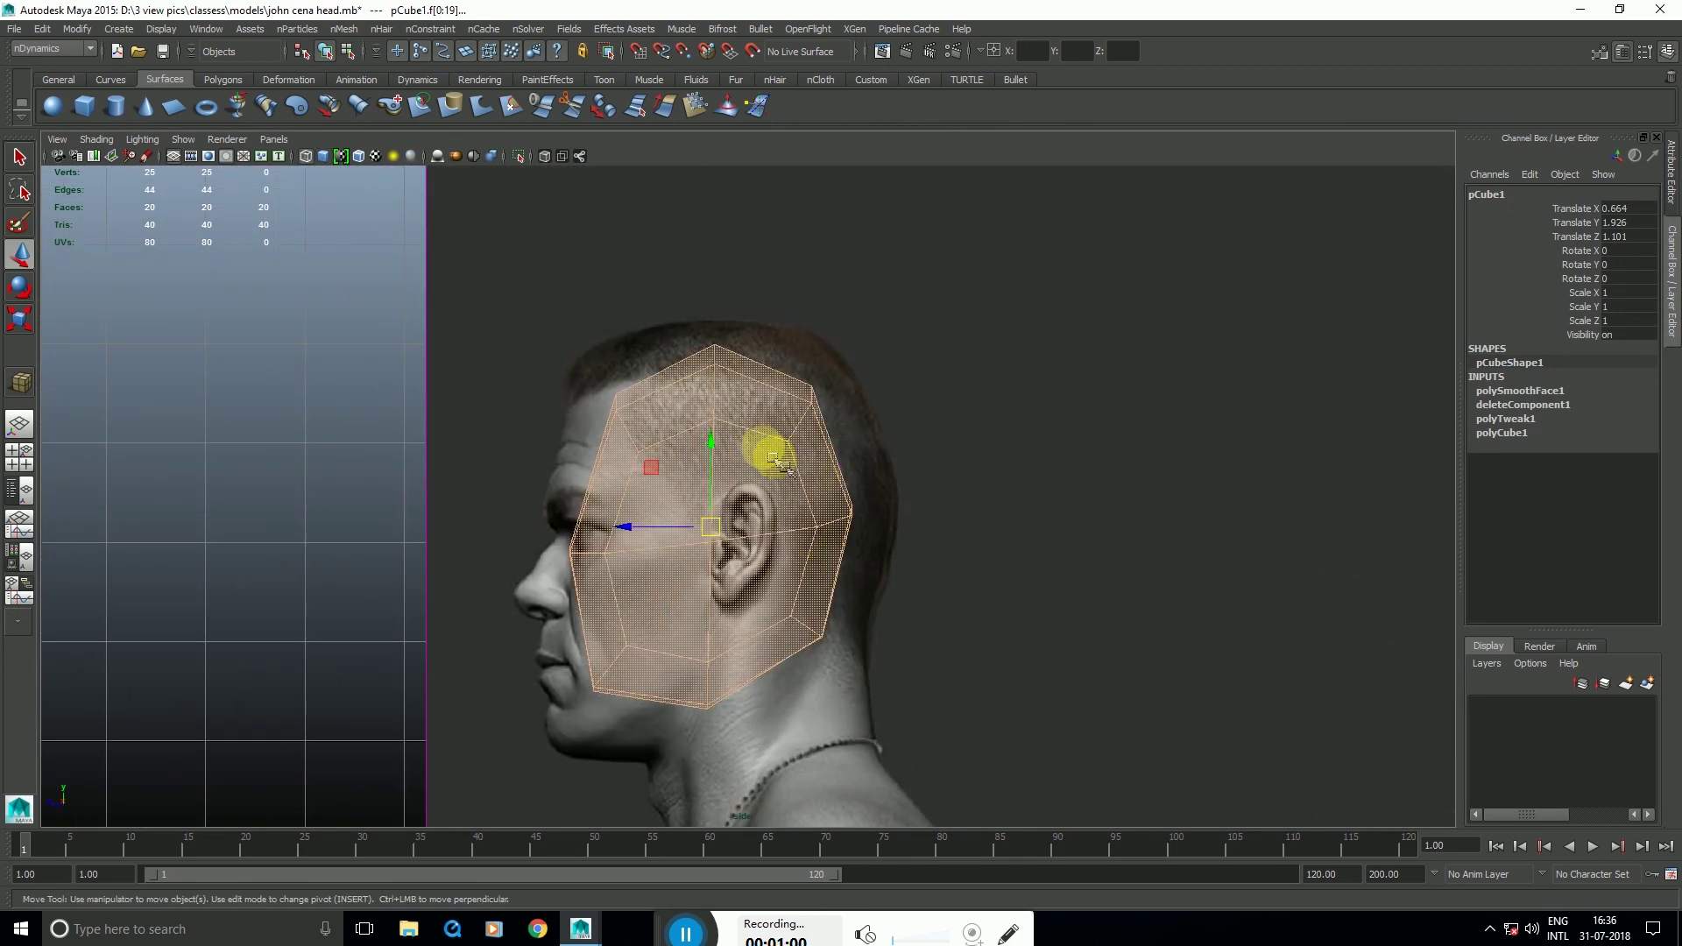
{"action": "right_click_drag", "start_coordinate": [718, 451], "coordinate": [644, 431]}
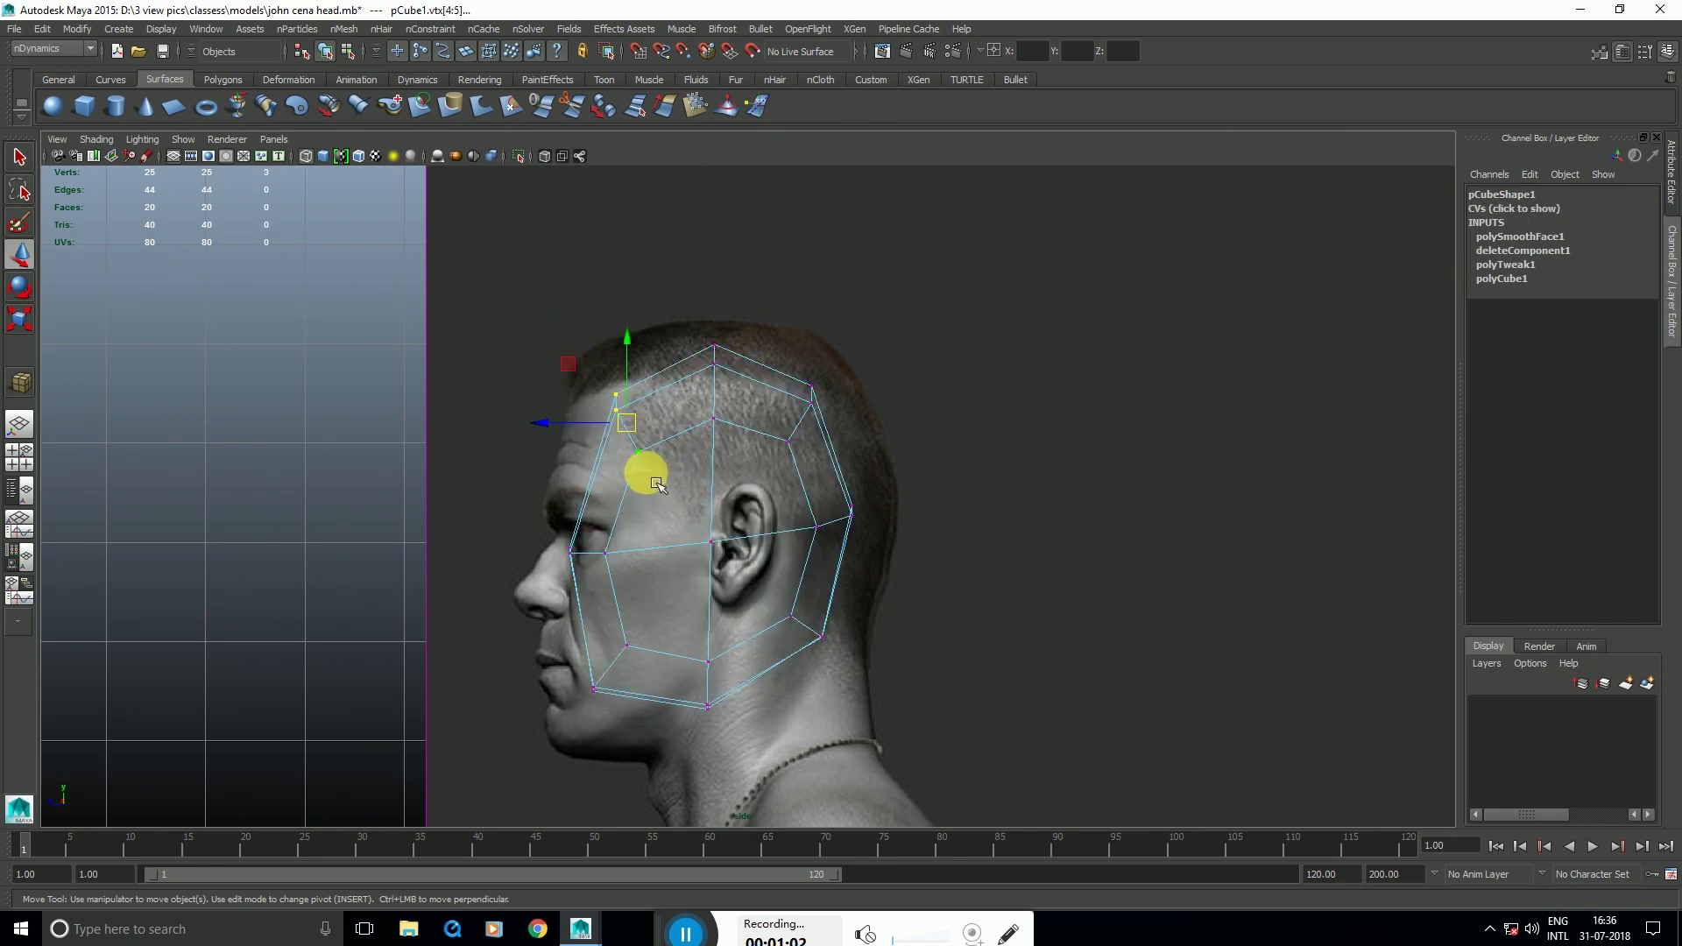
{"action": "key", "text": "b"}
{"action": "left_click_drag", "start_coordinate": [731, 505], "coordinate": [878, 529]}
{"action": "left_click_drag", "start_coordinate": [630, 423], "coordinate": [618, 395]}
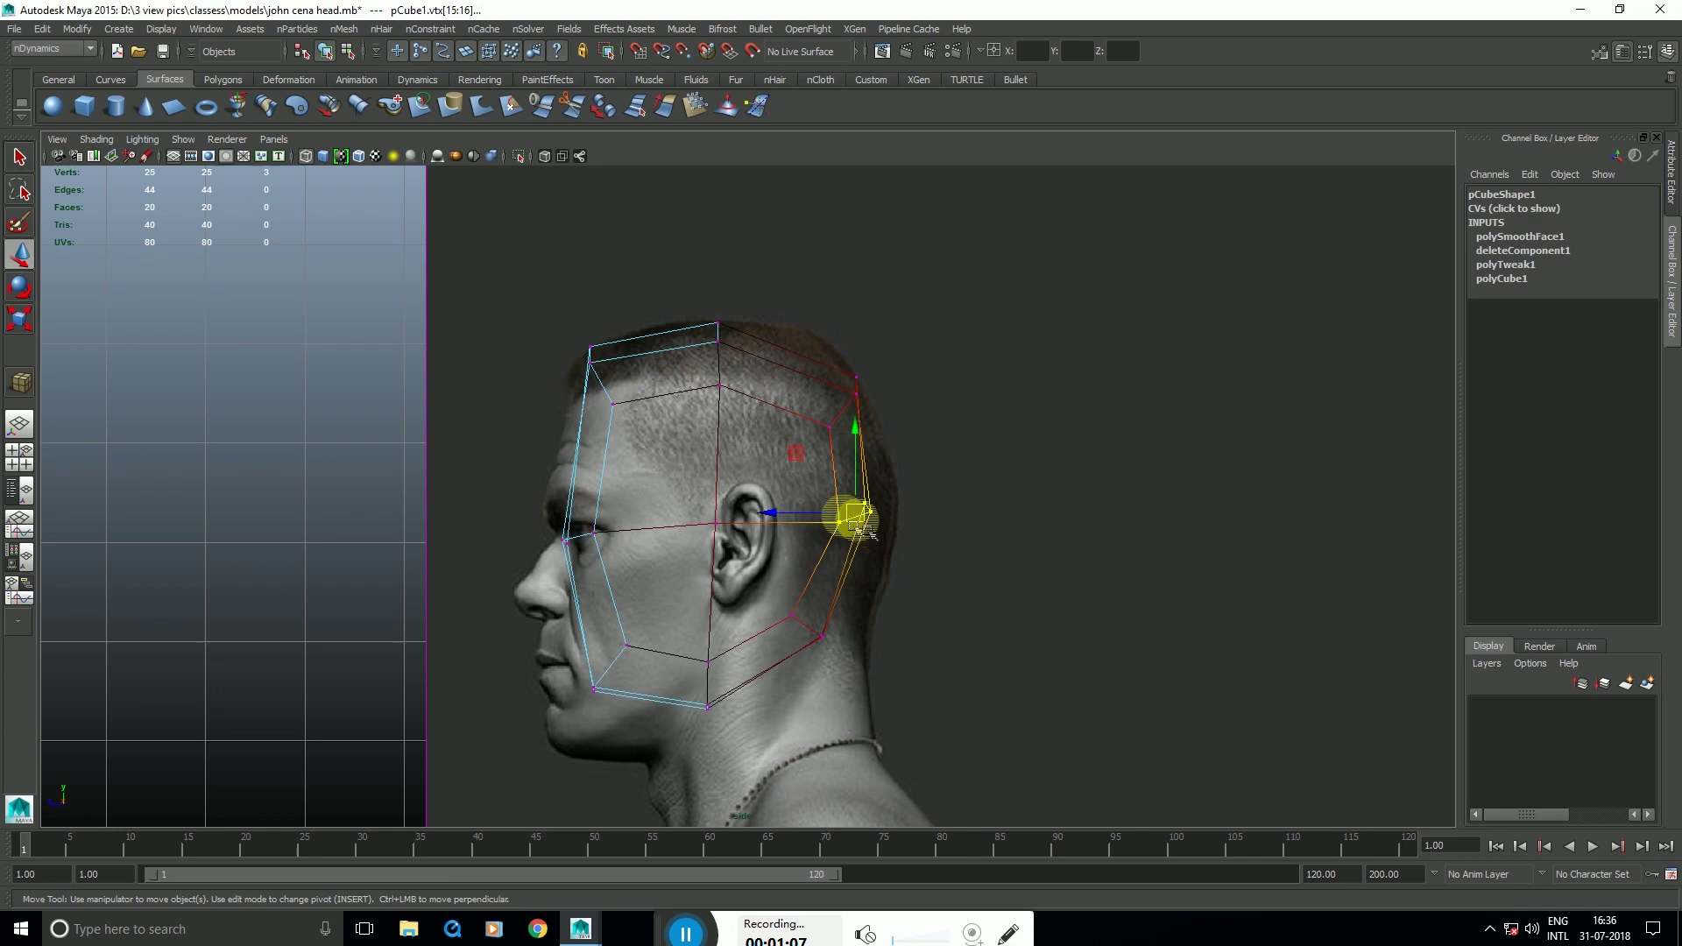
Step: Move the side-view vertices at the nape, lower face and eye level to match the reference profile
{"action": "left_click_drag", "start_coordinate": [760, 603], "coordinate": [857, 672]}
{"action": "left_click_drag", "start_coordinate": [815, 629], "coordinate": [848, 670]}
{"action": "left_click_drag", "start_coordinate": [498, 621], "coordinate": [562, 727]}
{"action": "left_click_drag", "start_coordinate": [527, 542], "coordinate": [618, 591]}
{"action": "left_click_drag", "start_coordinate": [565, 554], "coordinate": [559, 555]}
Step: In the front view, move the outer vertices at the ear, upper skull and jaw to fit the head's outline
{"action": "key", "text": "space"}
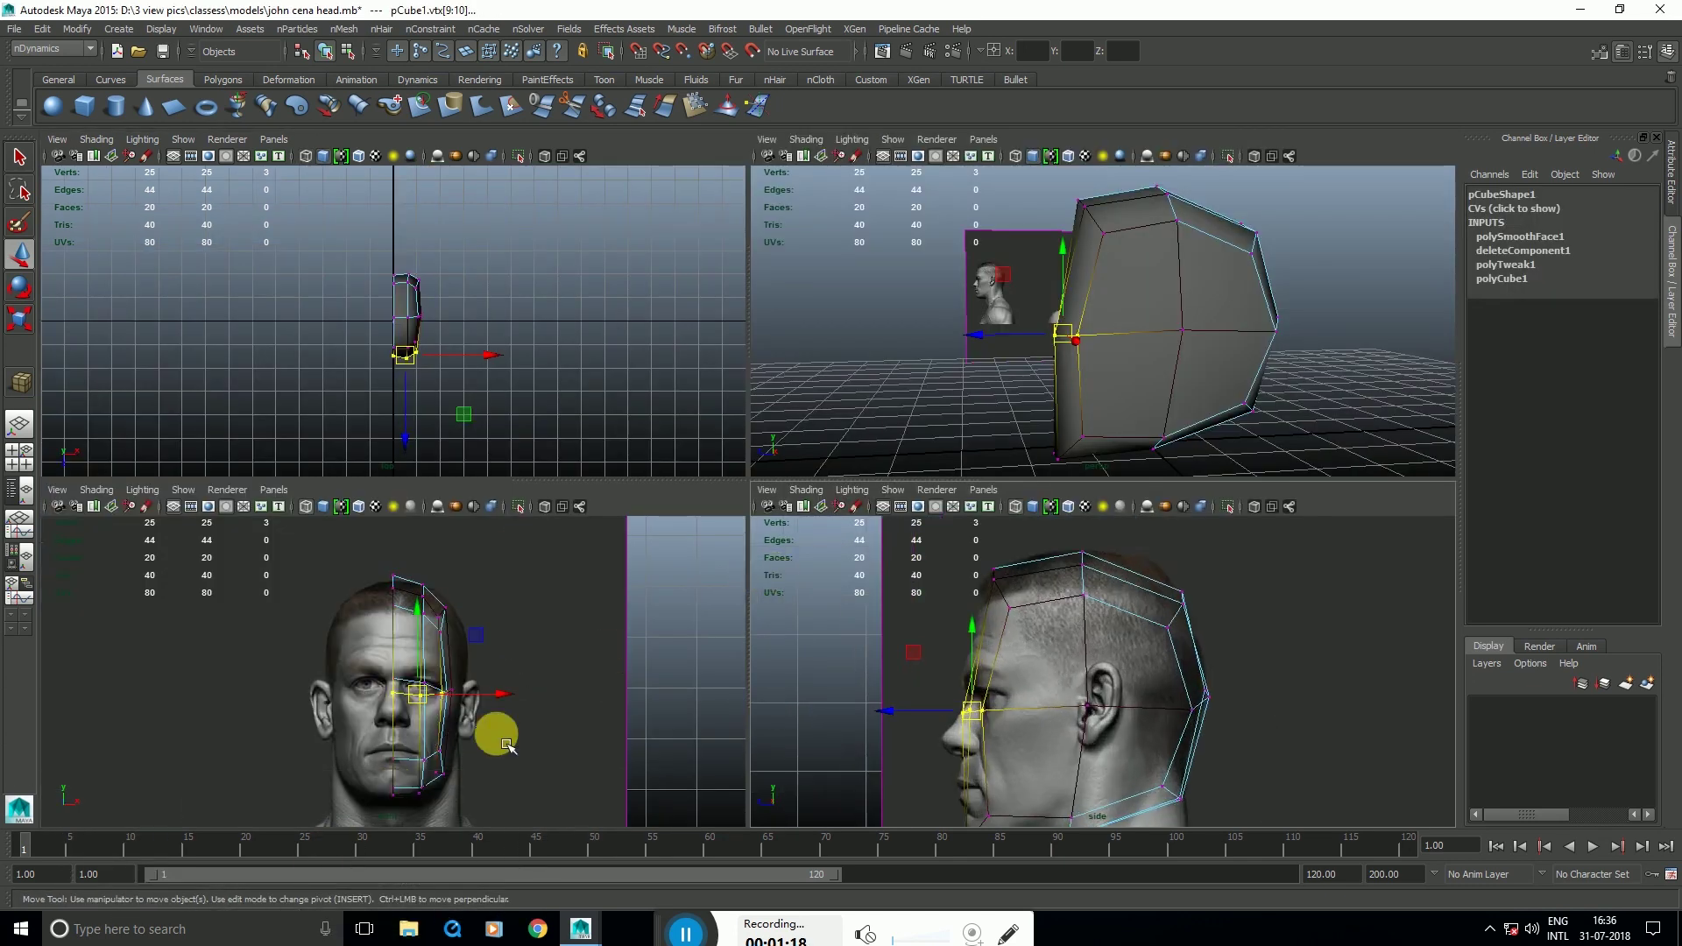
{"action": "key", "text": "space"}
{"action": "left_click_drag", "start_coordinate": [859, 533], "coordinate": [917, 578]}
{"action": "left_click_drag", "start_coordinate": [895, 552], "coordinate": [937, 557]}
{"action": "left_click_drag", "start_coordinate": [852, 296], "coordinate": [940, 419]}
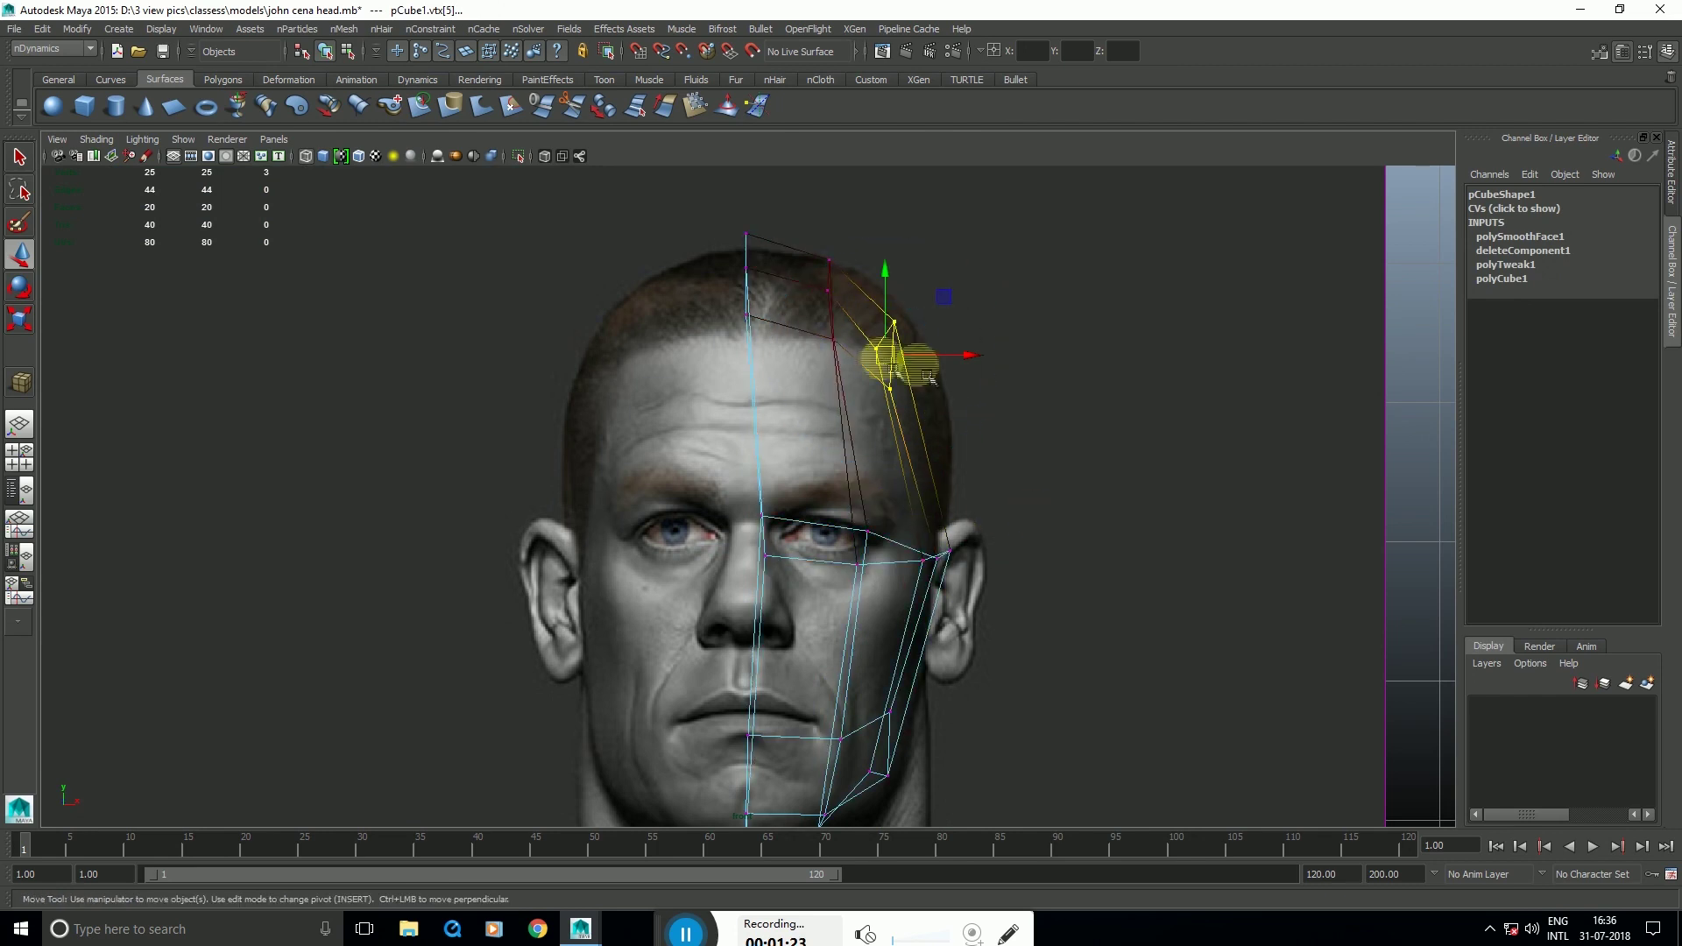
{"action": "left_click_drag", "start_coordinate": [886, 356], "coordinate": [916, 331]}
{"action": "middle_click_drag", "start_coordinate": [935, 684], "coordinate": [910, 436], "text": "alt"}
{"action": "left_click_drag", "start_coordinate": [912, 568], "coordinate": [834, 443]}
{"action": "left_click_drag", "start_coordinate": [857, 492], "coordinate": [886, 517]}
Step: Smooth the half-head mesh's faces by another subdivision level and return to object mode
{"action": "key", "text": "space"}
{"action": "key", "text": "space"}
{"action": "left_click_drag", "start_coordinate": [1017, 412], "coordinate": [1056, 418], "text": "alt"}
{"action": "right_click_drag", "start_coordinate": [1017, 421], "coordinate": [886, 540], "text": "alt"}
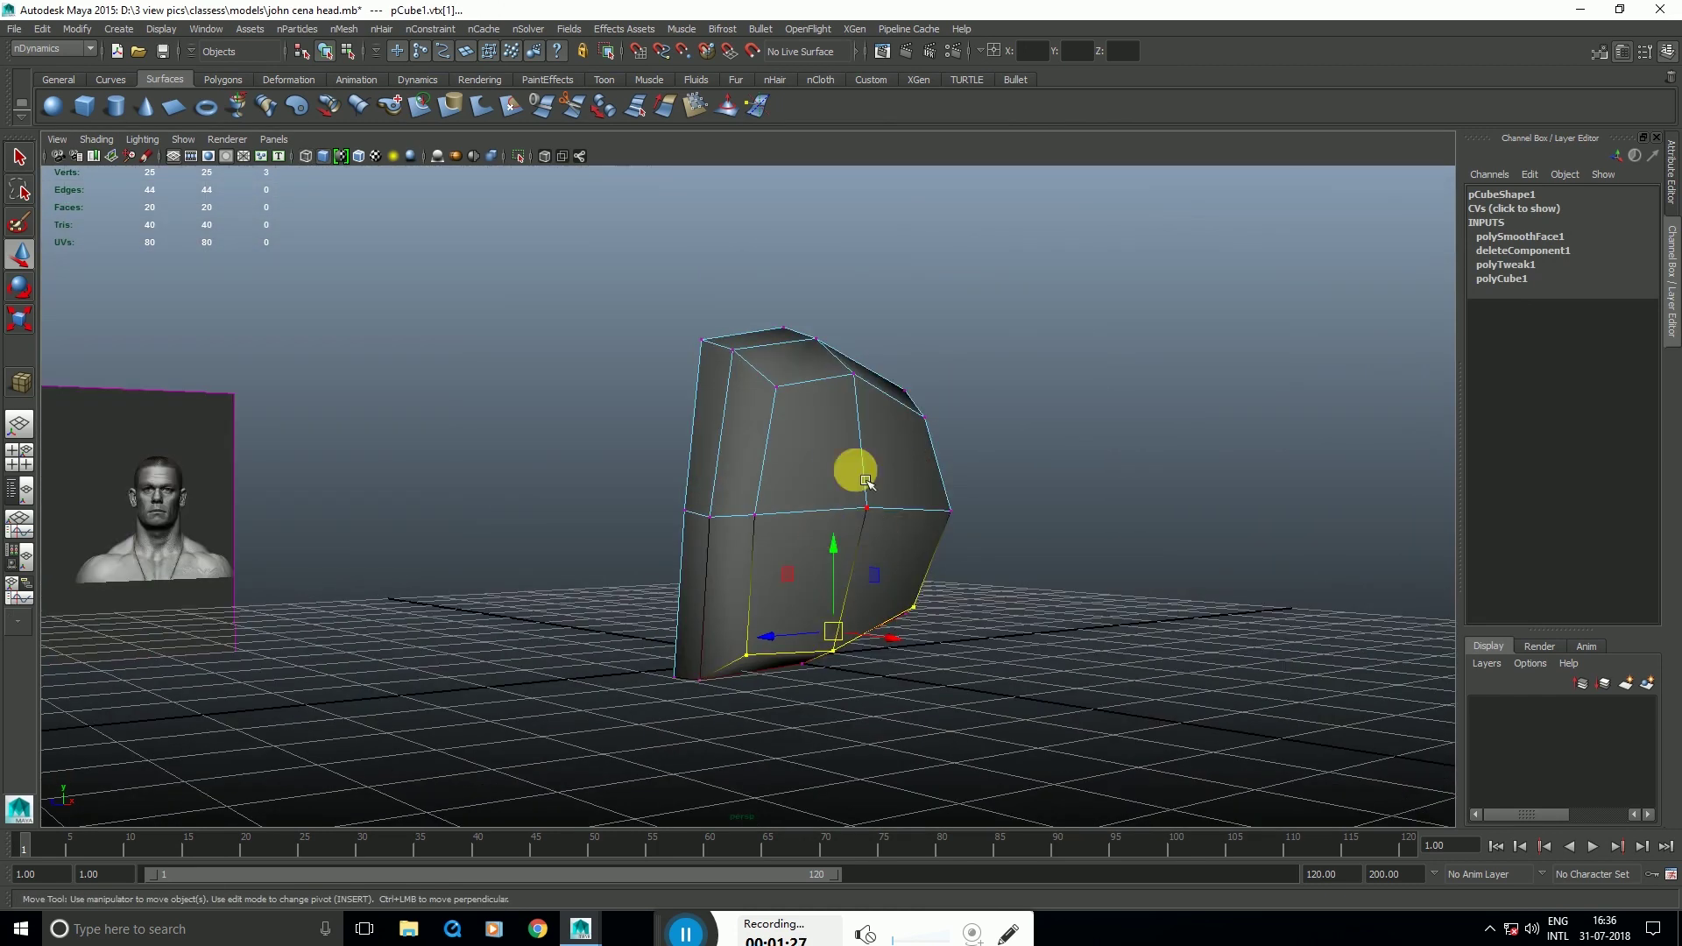
{"action": "right_click_drag", "start_coordinate": [866, 478], "coordinate": [907, 443]}
{"action": "left_click", "coordinate": [870, 452]}
{"action": "left_click_drag", "start_coordinate": [870, 453], "coordinate": [838, 443], "text": "alt"}
{"action": "mouse_move", "coordinate": [839, 443]}
{"action": "right_mouse_down", "text": "shift"}
{"action": "mouse_move", "coordinate": [826, 406]}
{"action": "mouse_move", "coordinate": [818, 456]}
{"action": "right_mouse_up", "text": "shift"}
{"action": "right_click_drag", "start_coordinate": [950, 423], "coordinate": [1003, 383]}
{"action": "left_click", "coordinate": [1080, 531]}
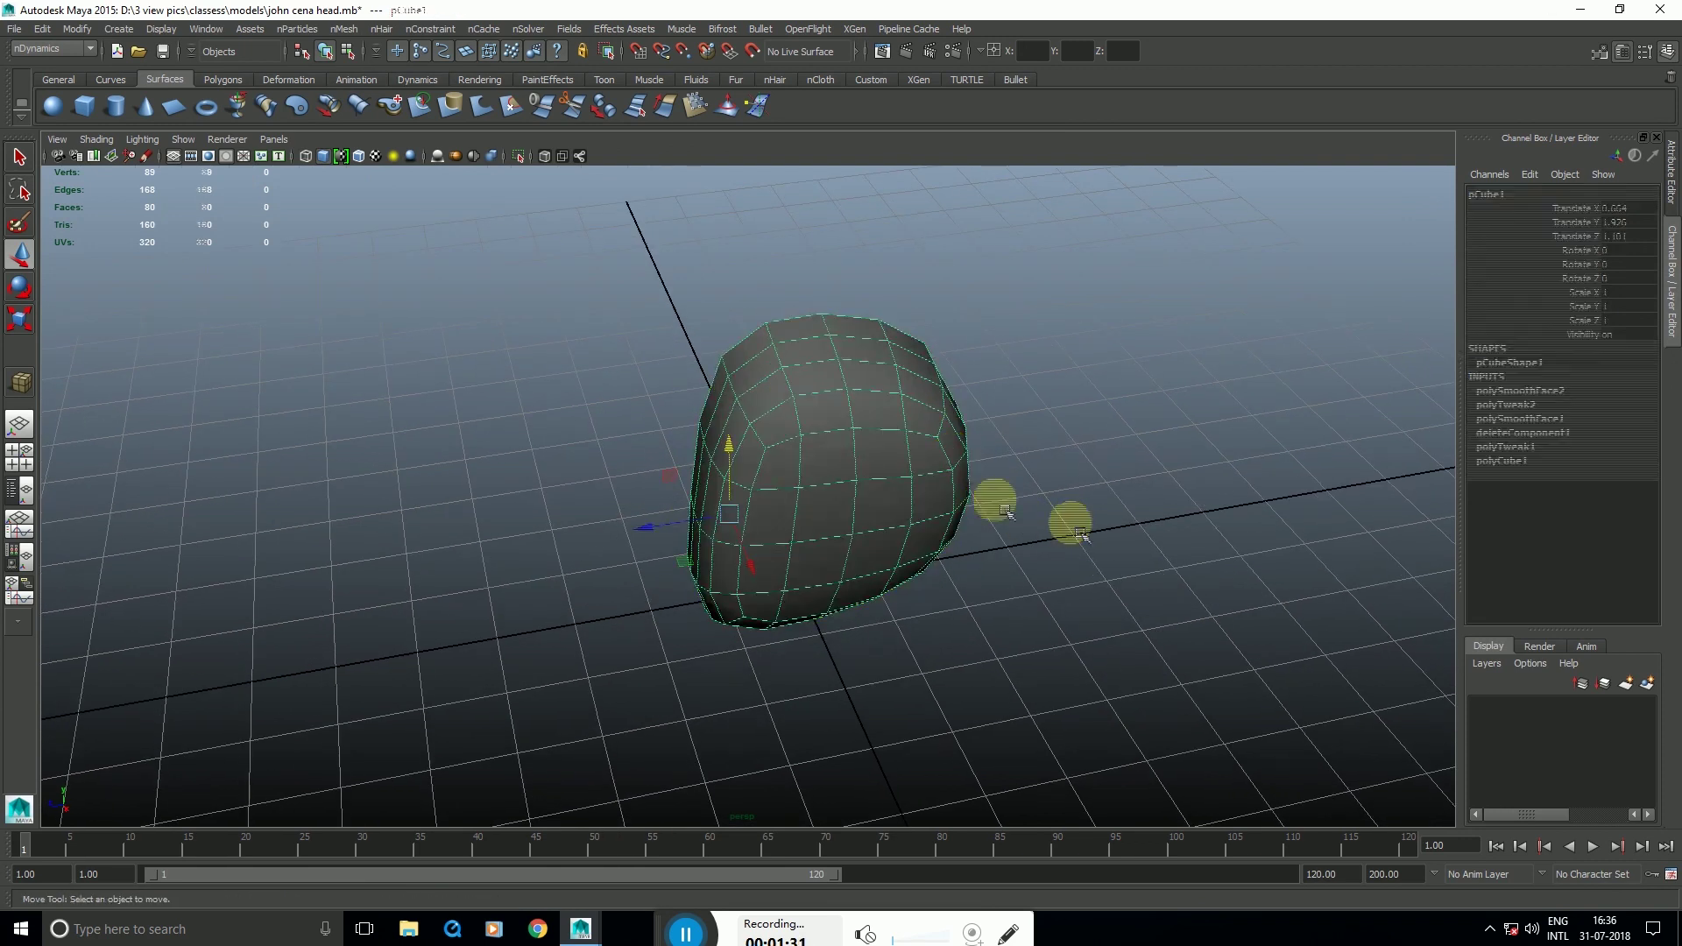
{"action": "left_click", "coordinate": [926, 498]}
Step: In the side view, pull the forehead vertices forward with soft selection to meet the reference brow
{"action": "key", "text": "space"}
{"action": "key", "text": "space"}
{"action": "key", "text": "F9"}
{"action": "left_click", "coordinate": [508, 394]}
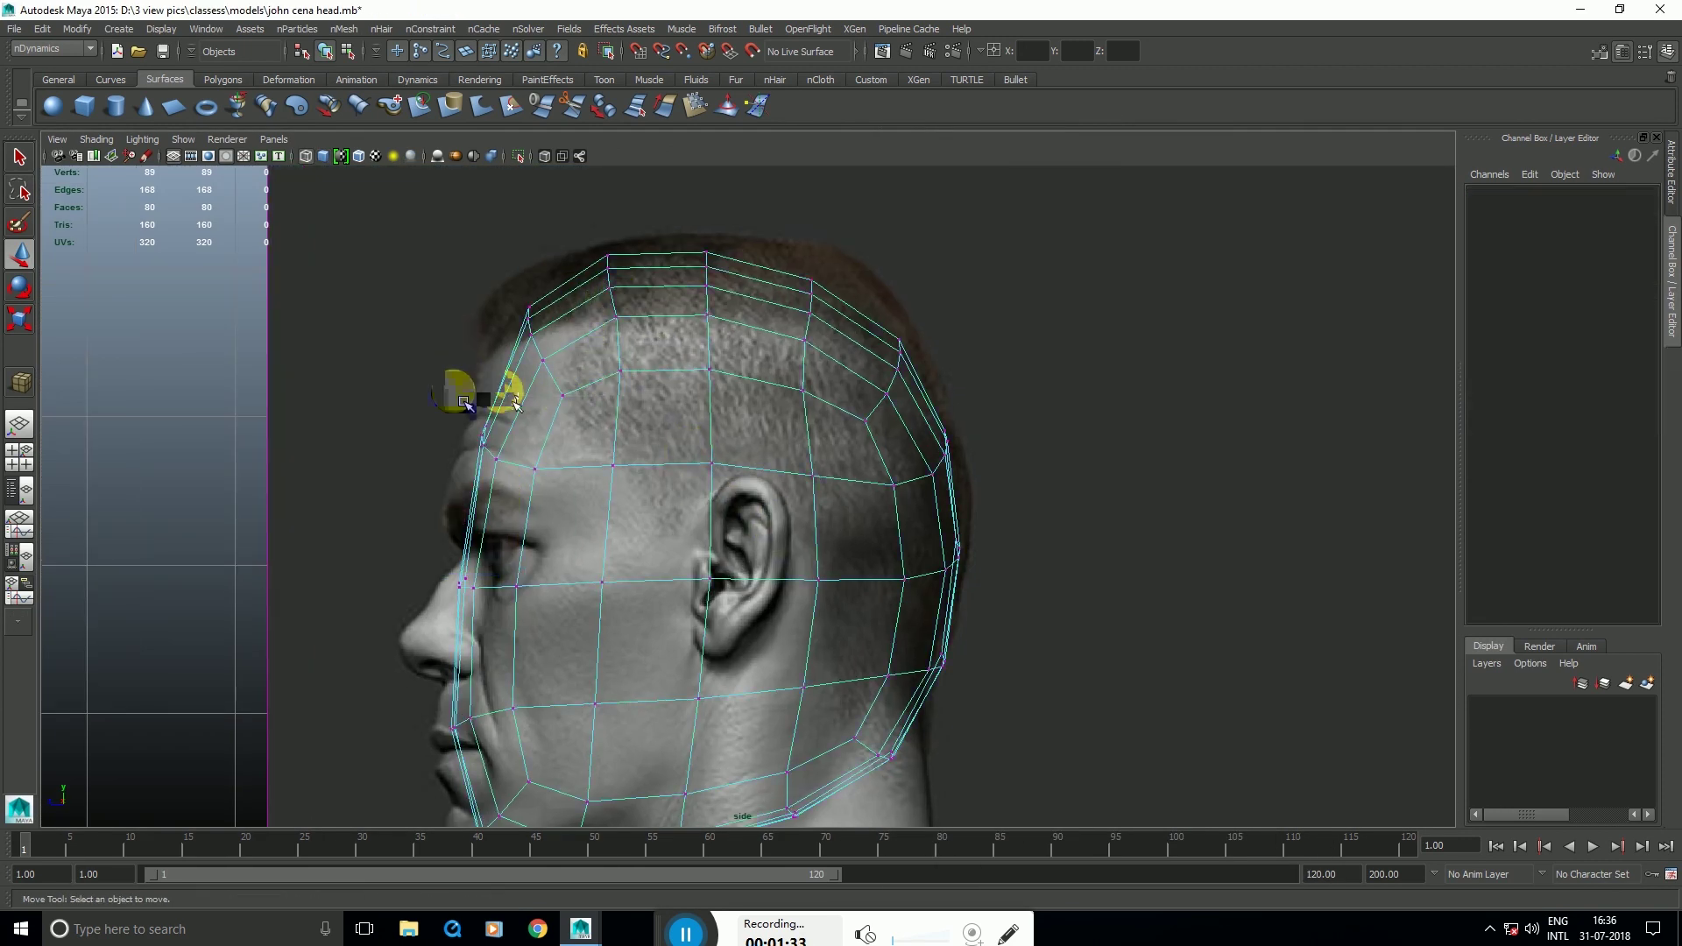
{"action": "left_click_drag", "start_coordinate": [524, 470], "coordinate": [502, 450]}
{"action": "key", "text": "b"}
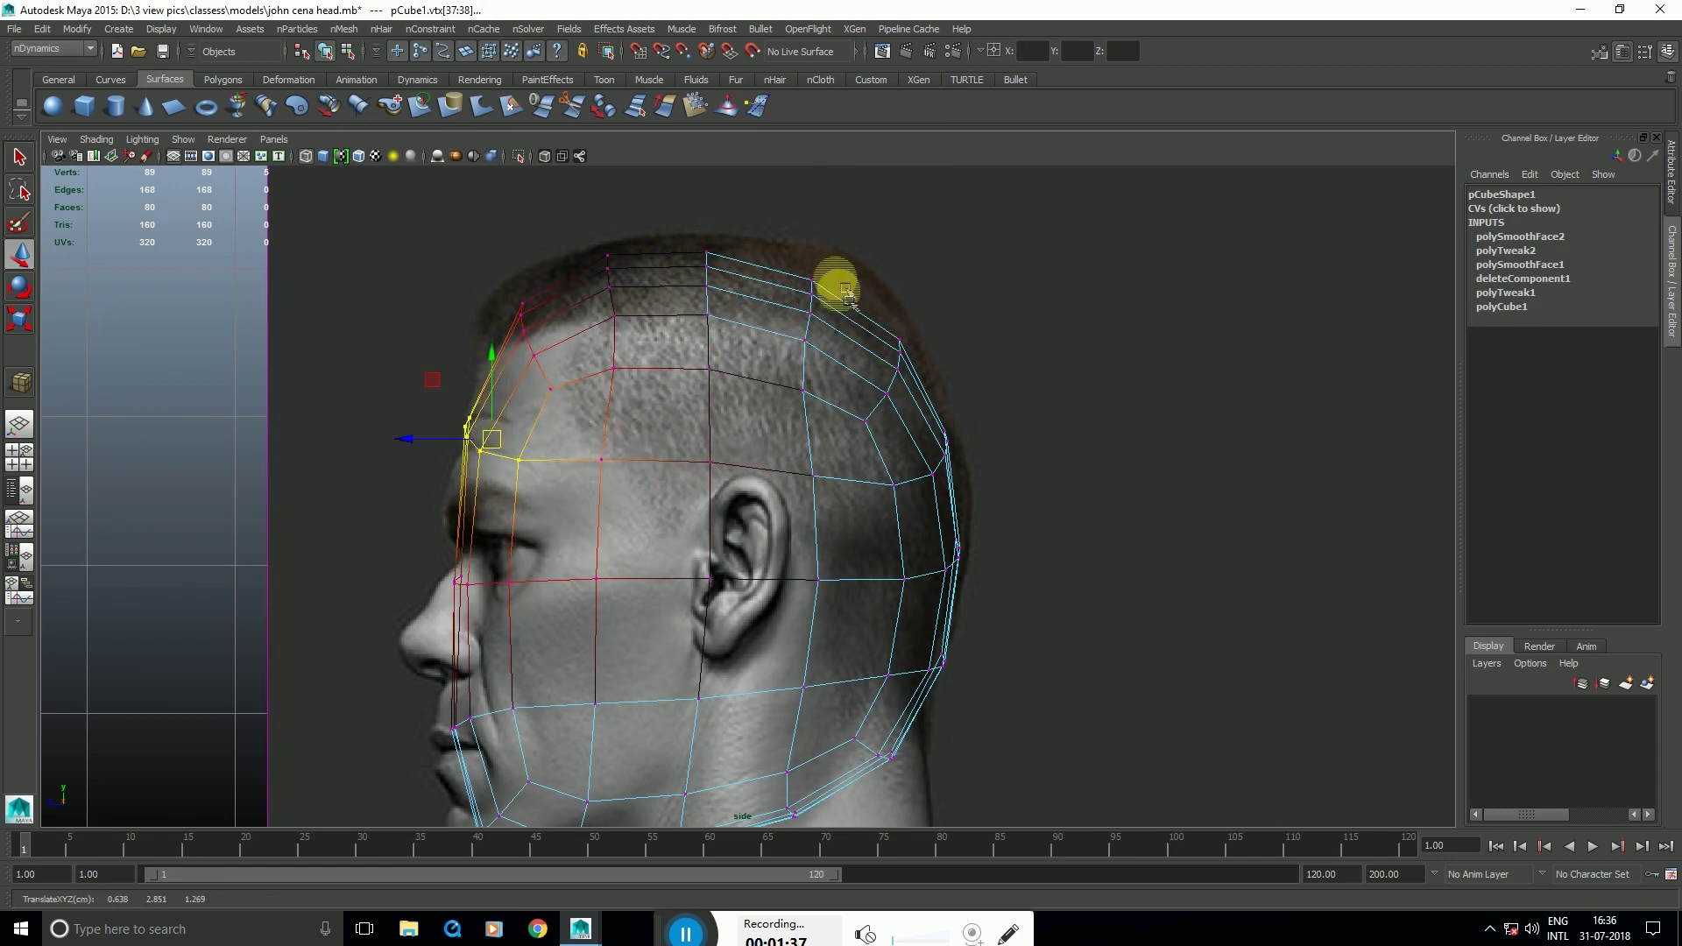
Step: Raise and push out the vertices at the crown, hairline and upper back of the head, adjusting the soft-selection falloff radius
{"action": "left_click_drag", "start_coordinate": [845, 289], "coordinate": [927, 407]}
{"action": "left_click_drag", "start_coordinate": [699, 218], "coordinate": [734, 387]}
{"action": "left_click_drag", "start_coordinate": [709, 310], "coordinate": [706, 298]}
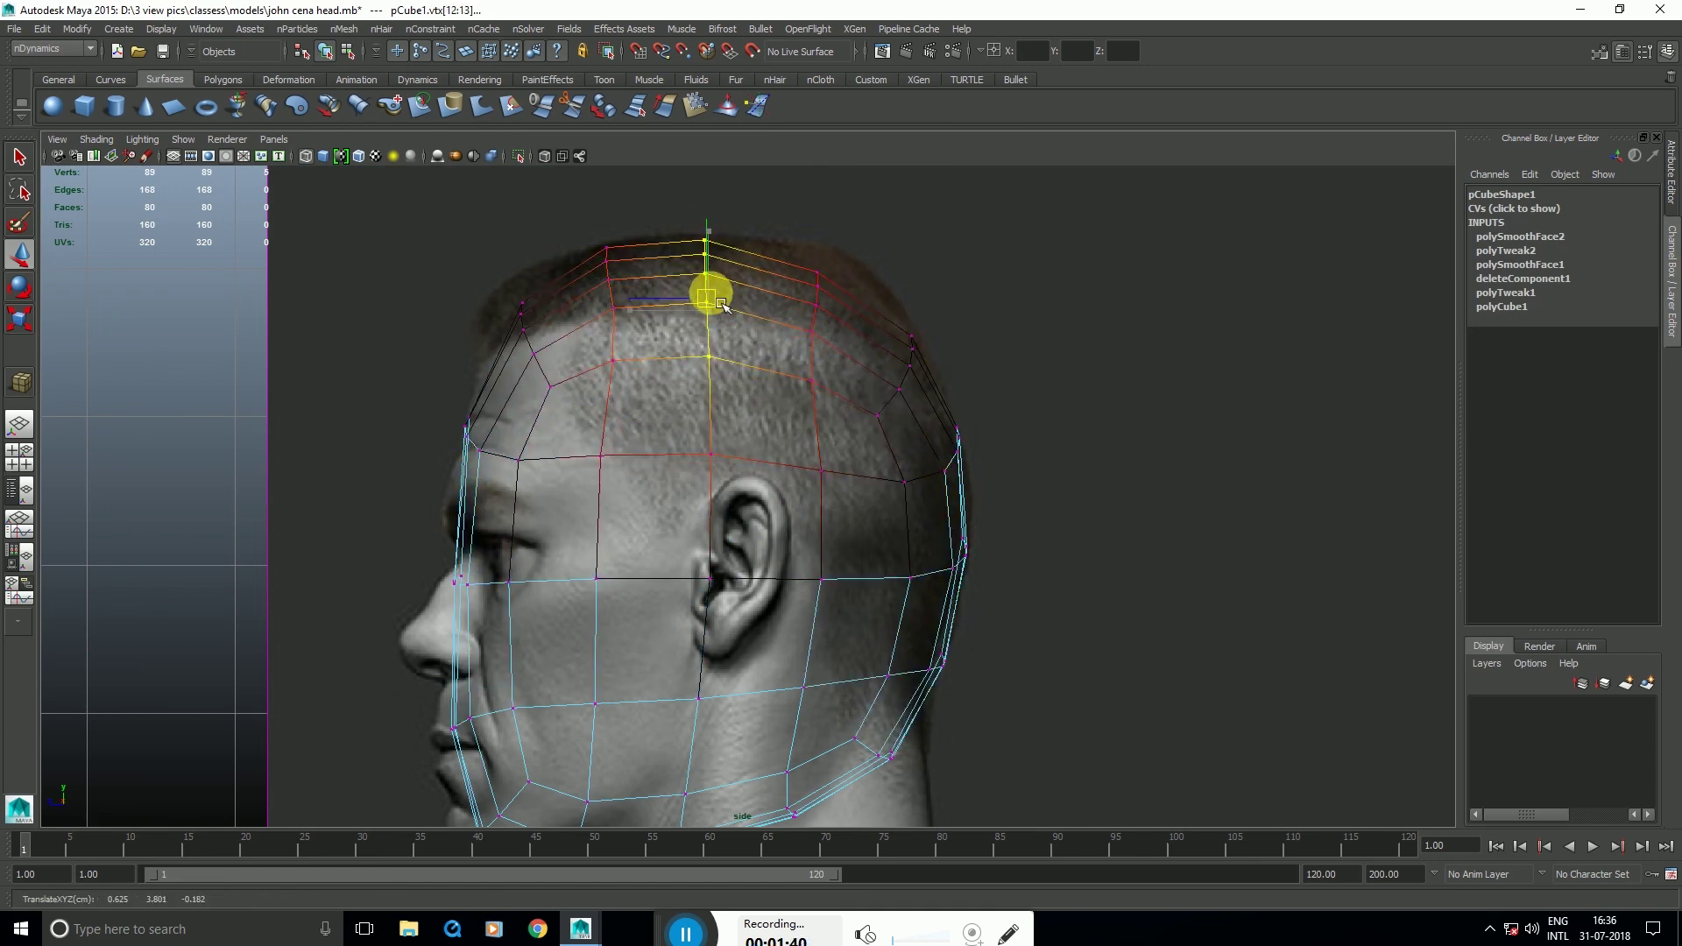
{"action": "left_click_drag", "start_coordinate": [480, 274], "coordinate": [569, 408]}
{"action": "left_click_drag", "start_coordinate": [536, 344], "coordinate": [518, 329]}
{"action": "left_click_drag", "start_coordinate": [768, 208], "coordinate": [835, 433]}
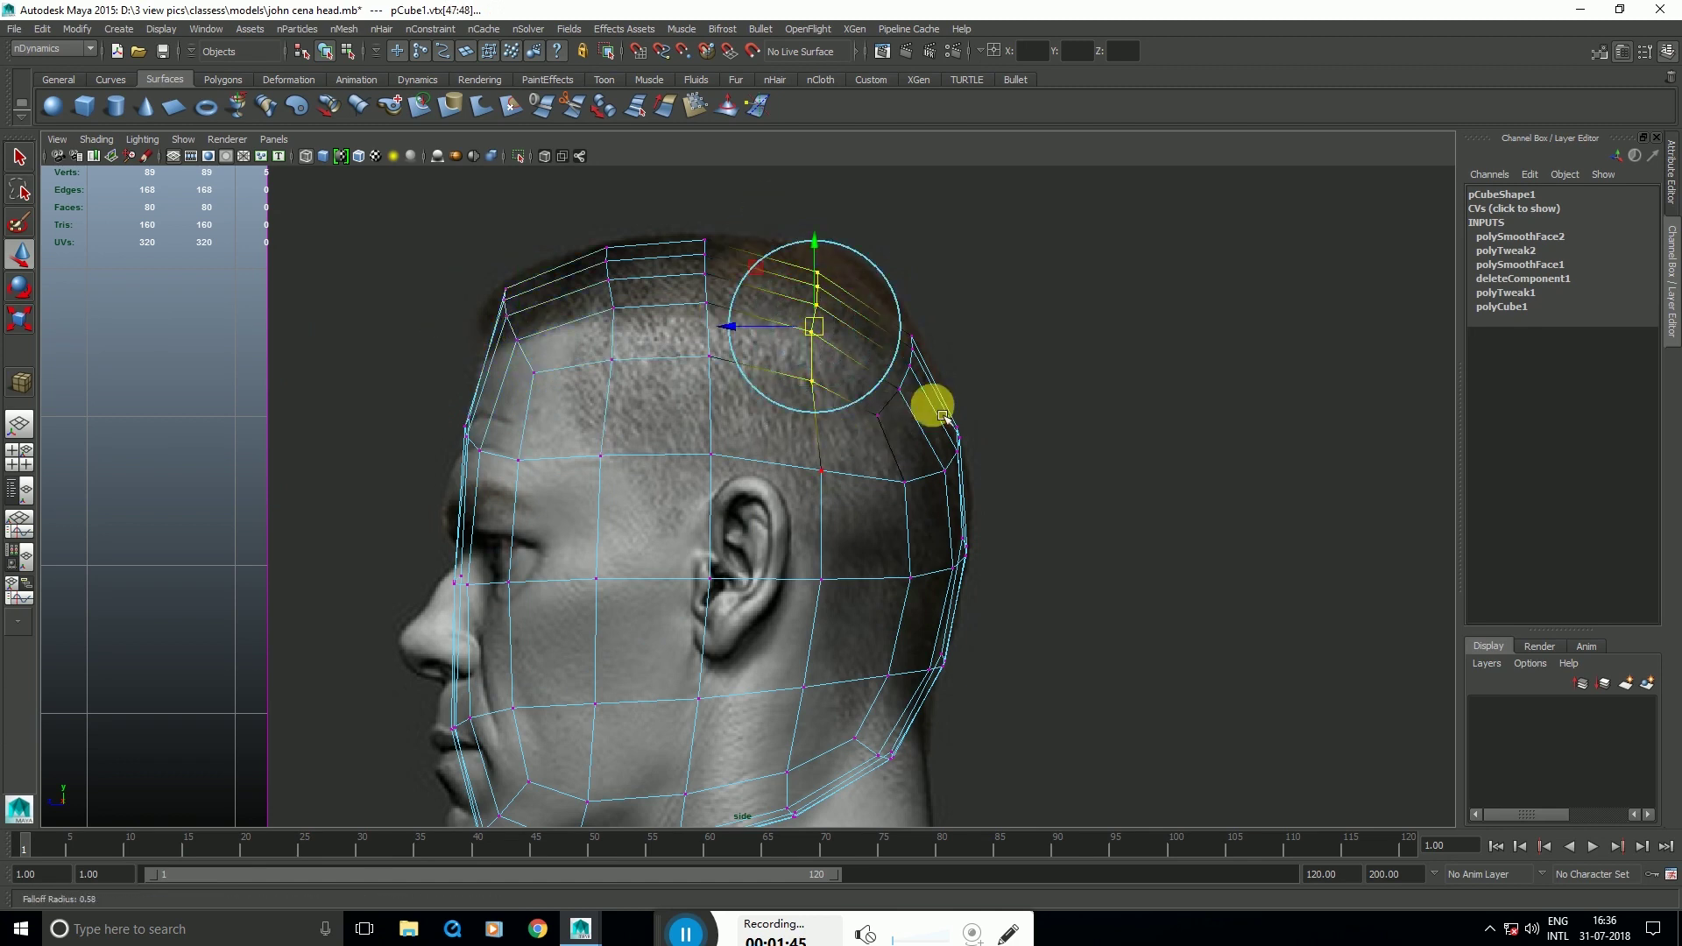
{"action": "left_click_drag", "start_coordinate": [931, 405], "coordinate": [968, 405]}
{"action": "left_click_drag", "start_coordinate": [813, 332], "coordinate": [820, 299]}
Step: Move the lower front vertices down and forward to follow the chin in the side view
{"action": "middle_click_drag", "start_coordinate": [813, 574], "coordinate": [809, 434], "text": "alt"}
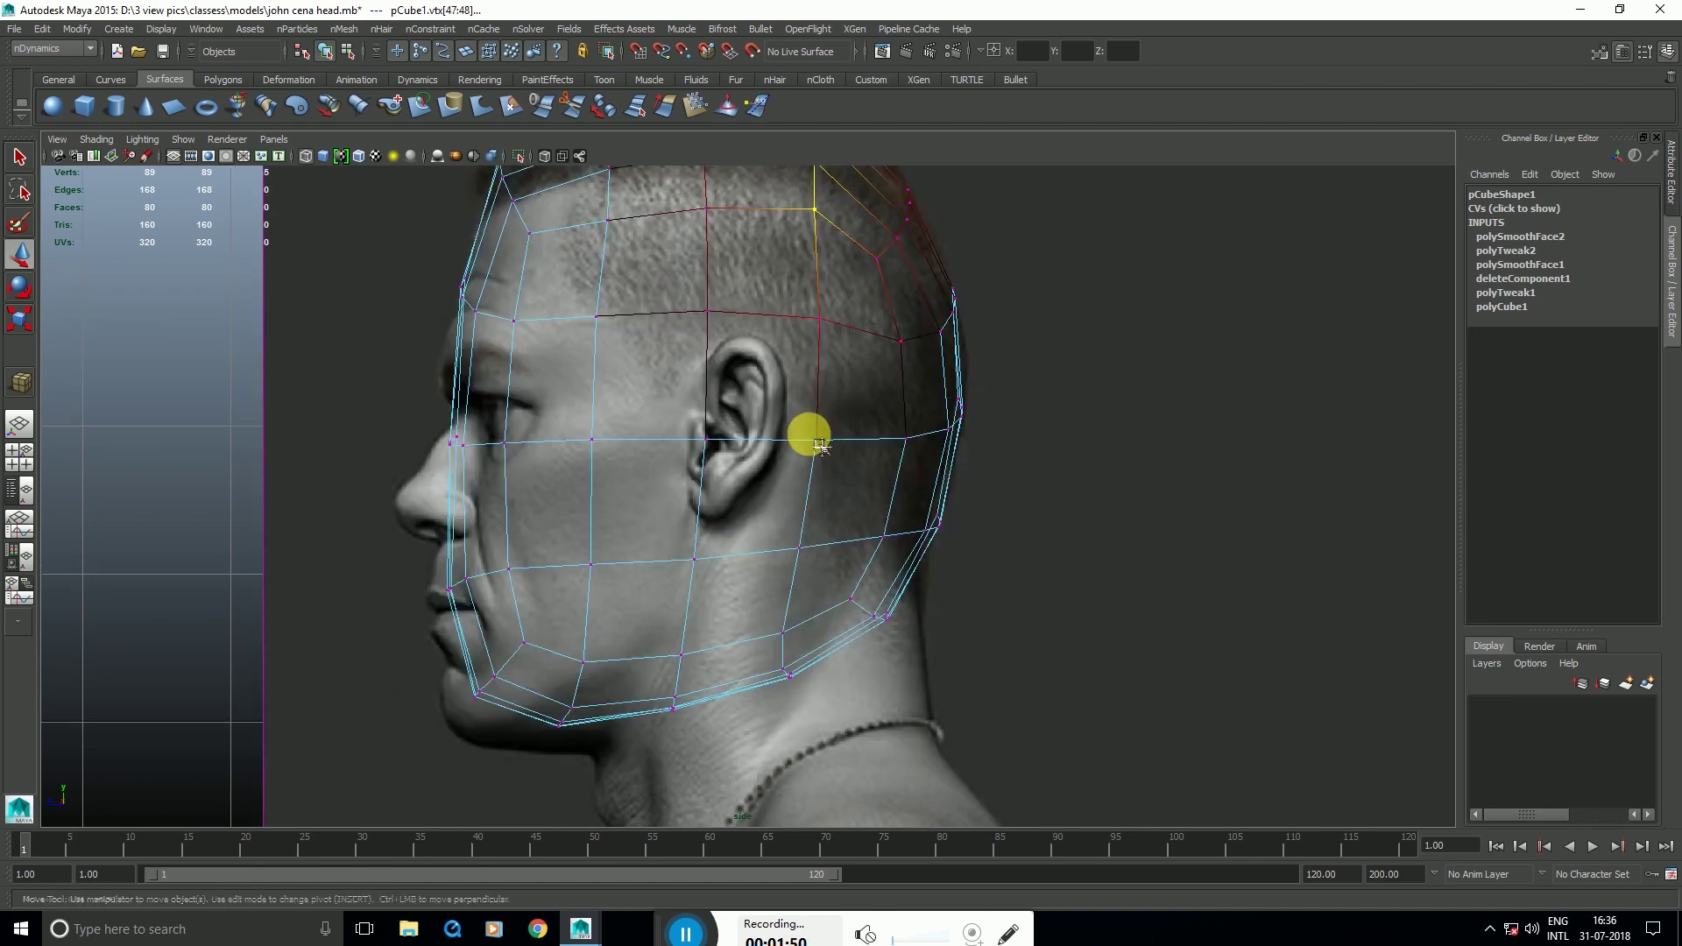
{"action": "left_click_drag", "start_coordinate": [435, 627], "coordinate": [551, 766]}
{"action": "left_click", "coordinate": [510, 690]}
{"action": "left_click_drag", "start_coordinate": [500, 669], "coordinate": [477, 698]}
Step: In the front view, pull the temple-level outer vertices outward to the side of the reference head
{"action": "key", "text": "space"}
{"action": "key", "text": "space"}
{"action": "middle_click_drag", "start_coordinate": [1018, 414], "coordinate": [1014, 592], "text": "alt"}
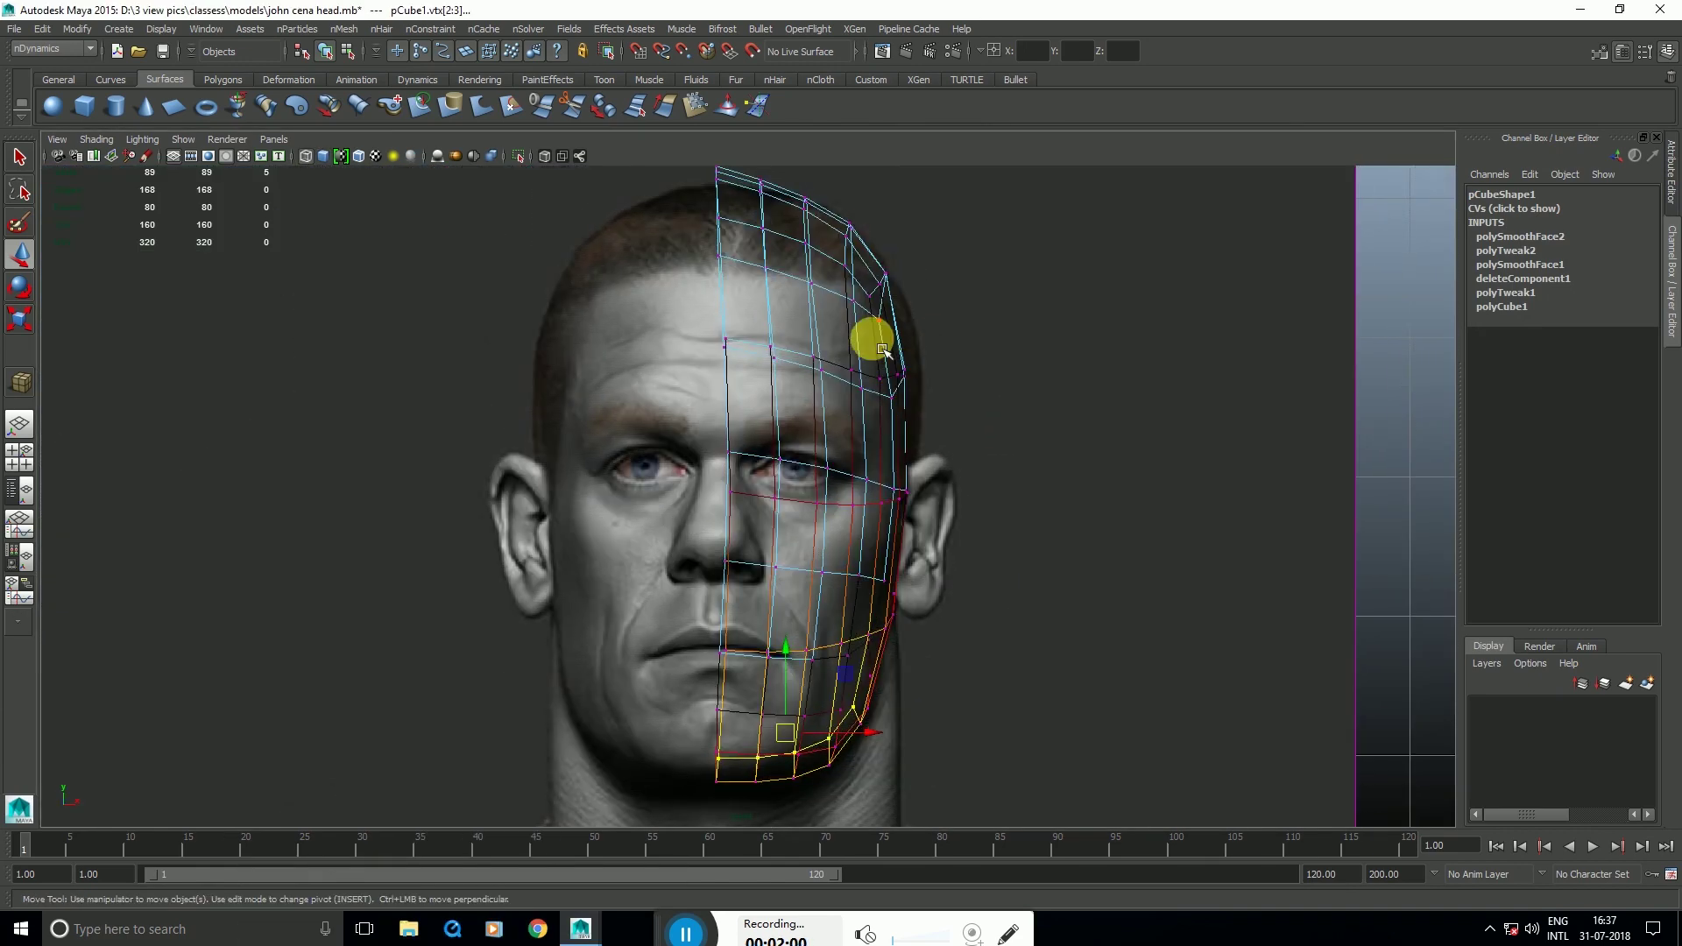
{"action": "left_click_drag", "start_coordinate": [846, 345], "coordinate": [930, 418]}
{"action": "left_click_drag", "start_coordinate": [956, 386], "coordinate": [974, 386]}
{"action": "middle_click_drag", "start_coordinate": [855, 287], "coordinate": [890, 396], "text": "alt"}
Step: In the perspective view, sculpt the half head's side and lower front surface into a smoother rounded form with the Sculpt Geometry tool
{"action": "key", "text": "space"}
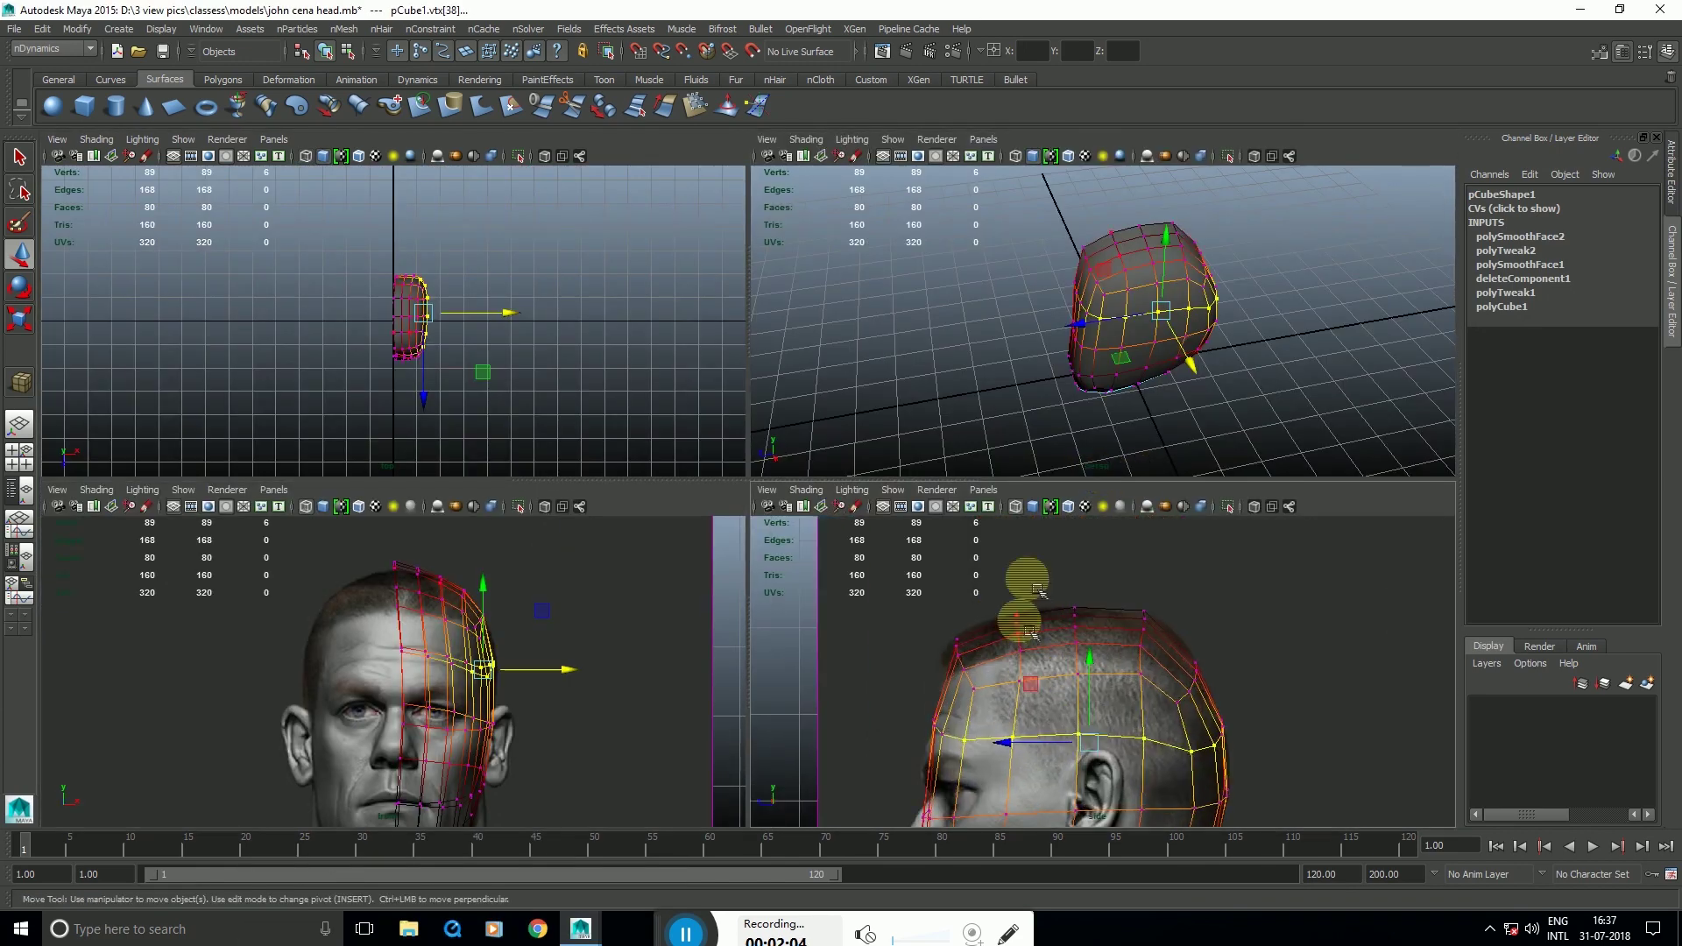
{"action": "key", "text": "space"}
{"action": "right_click_drag", "start_coordinate": [951, 449], "coordinate": [1047, 349]}
{"action": "left_click_drag", "start_coordinate": [1047, 350], "coordinate": [968, 473], "text": "alt"}
{"action": "middle_click_drag", "start_coordinate": [999, 491], "coordinate": [953, 488], "text": "alt"}
{"action": "scroll", "coordinate": [953, 487], "scroll_direction": "up", "scroll_amount": 3}
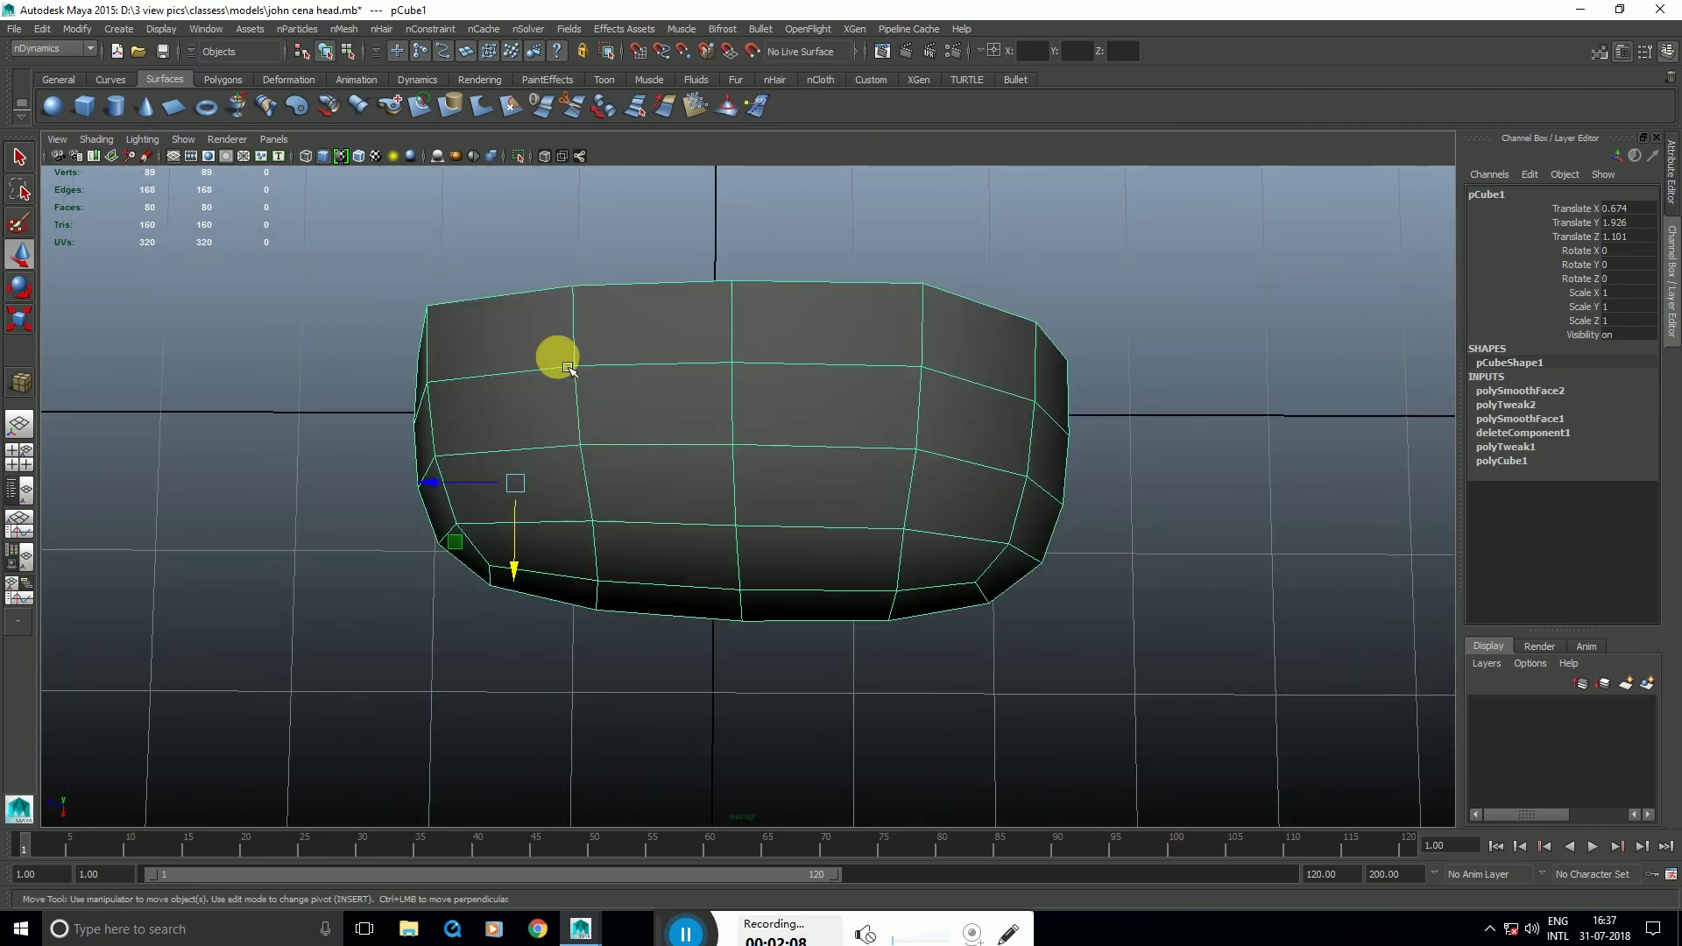
{"action": "left_click_drag", "start_coordinate": [851, 551], "coordinate": [869, 532], "text": "alt"}
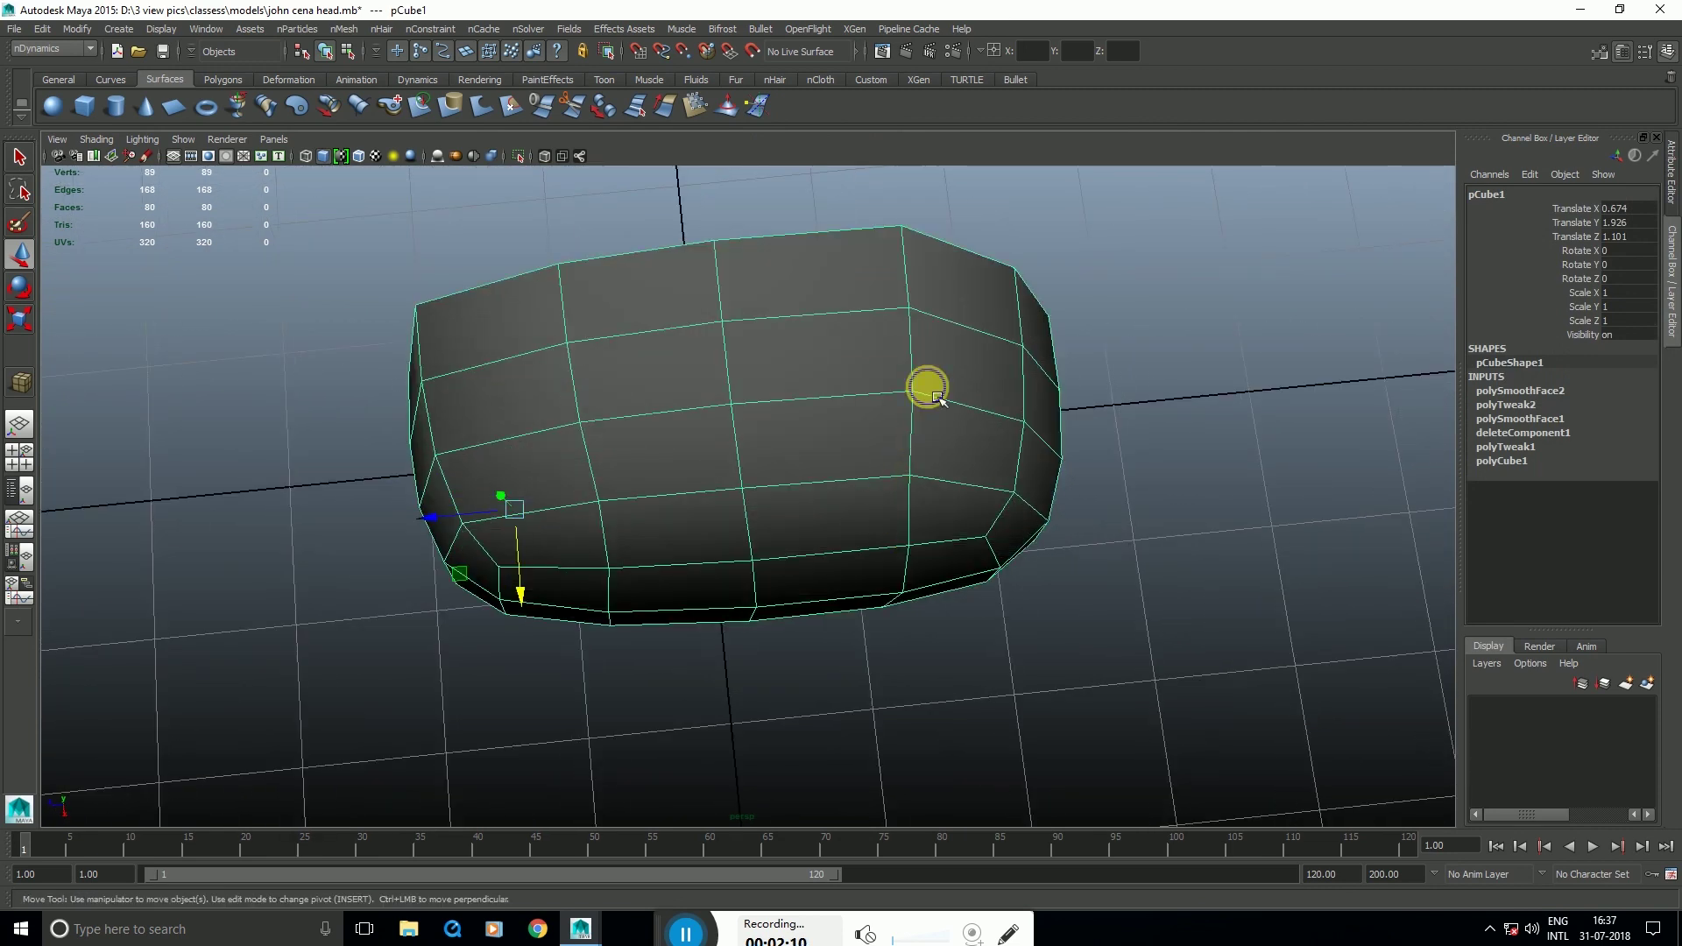
{"action": "right_click_drag", "start_coordinate": [927, 387], "coordinate": [869, 377], "text": "shift"}
{"action": "left_click_drag", "start_coordinate": [867, 375], "coordinate": [937, 509], "text": "alt"}
{"action": "left_click_drag", "start_coordinate": [876, 578], "coordinate": [618, 552], "text": "alt"}
{"action": "left_click_drag", "start_coordinate": [671, 734], "coordinate": [688, 605], "text": "alt"}
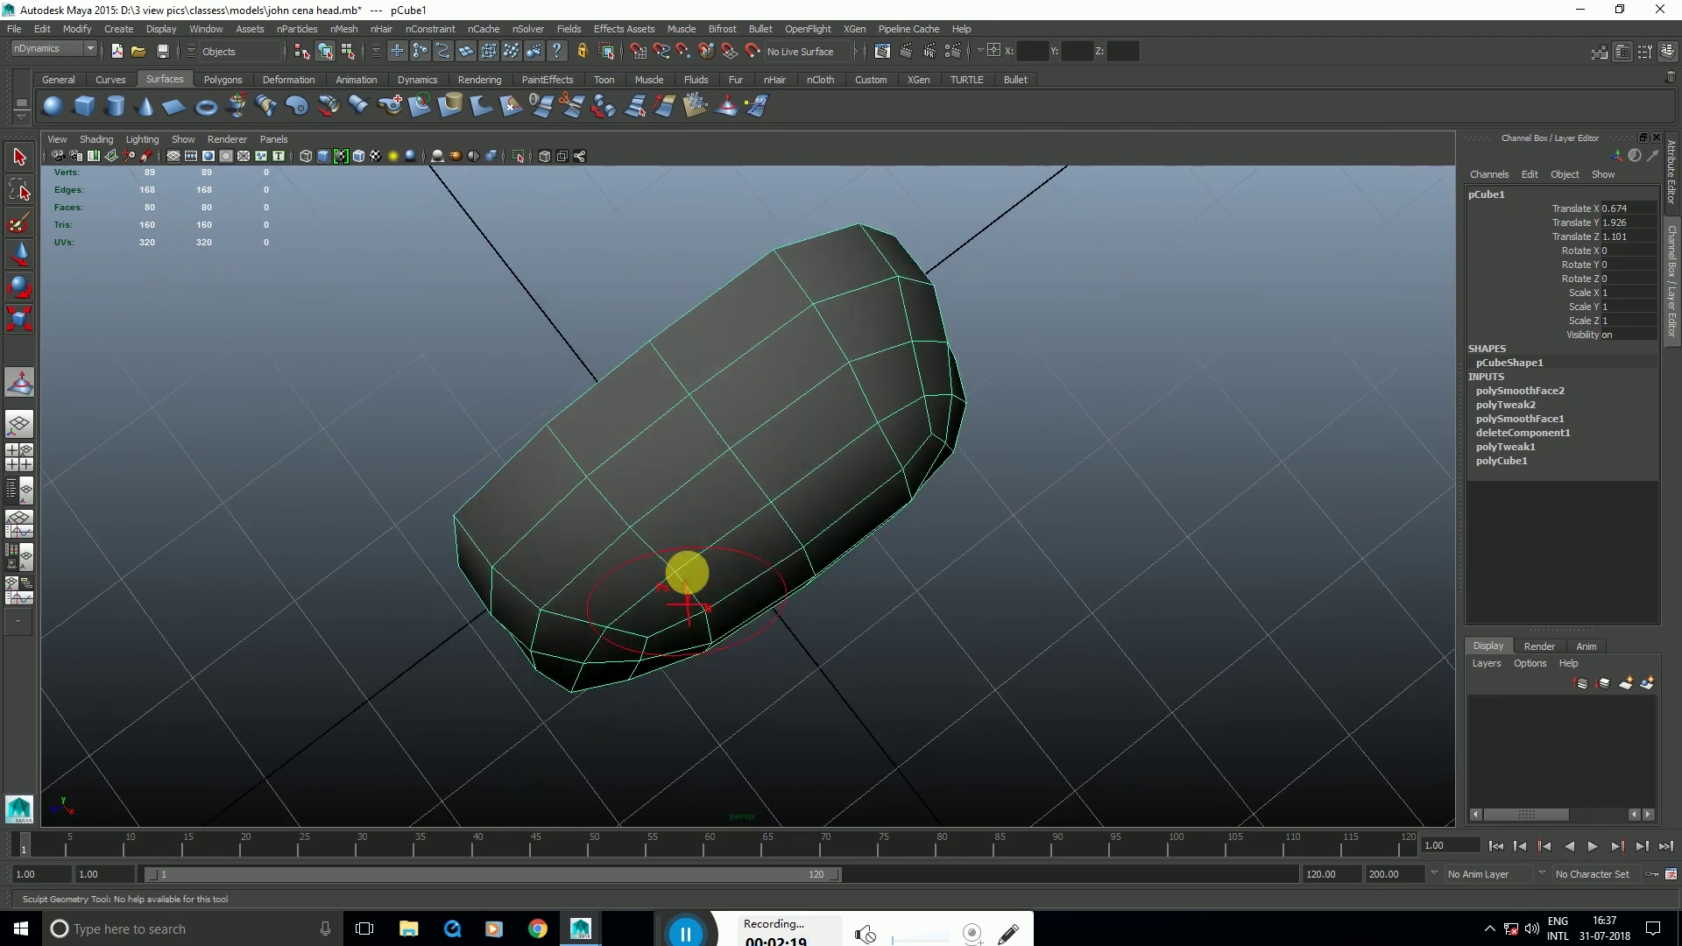
{"action": "left_click_drag", "start_coordinate": [688, 691], "coordinate": [607, 663], "text": "alt"}
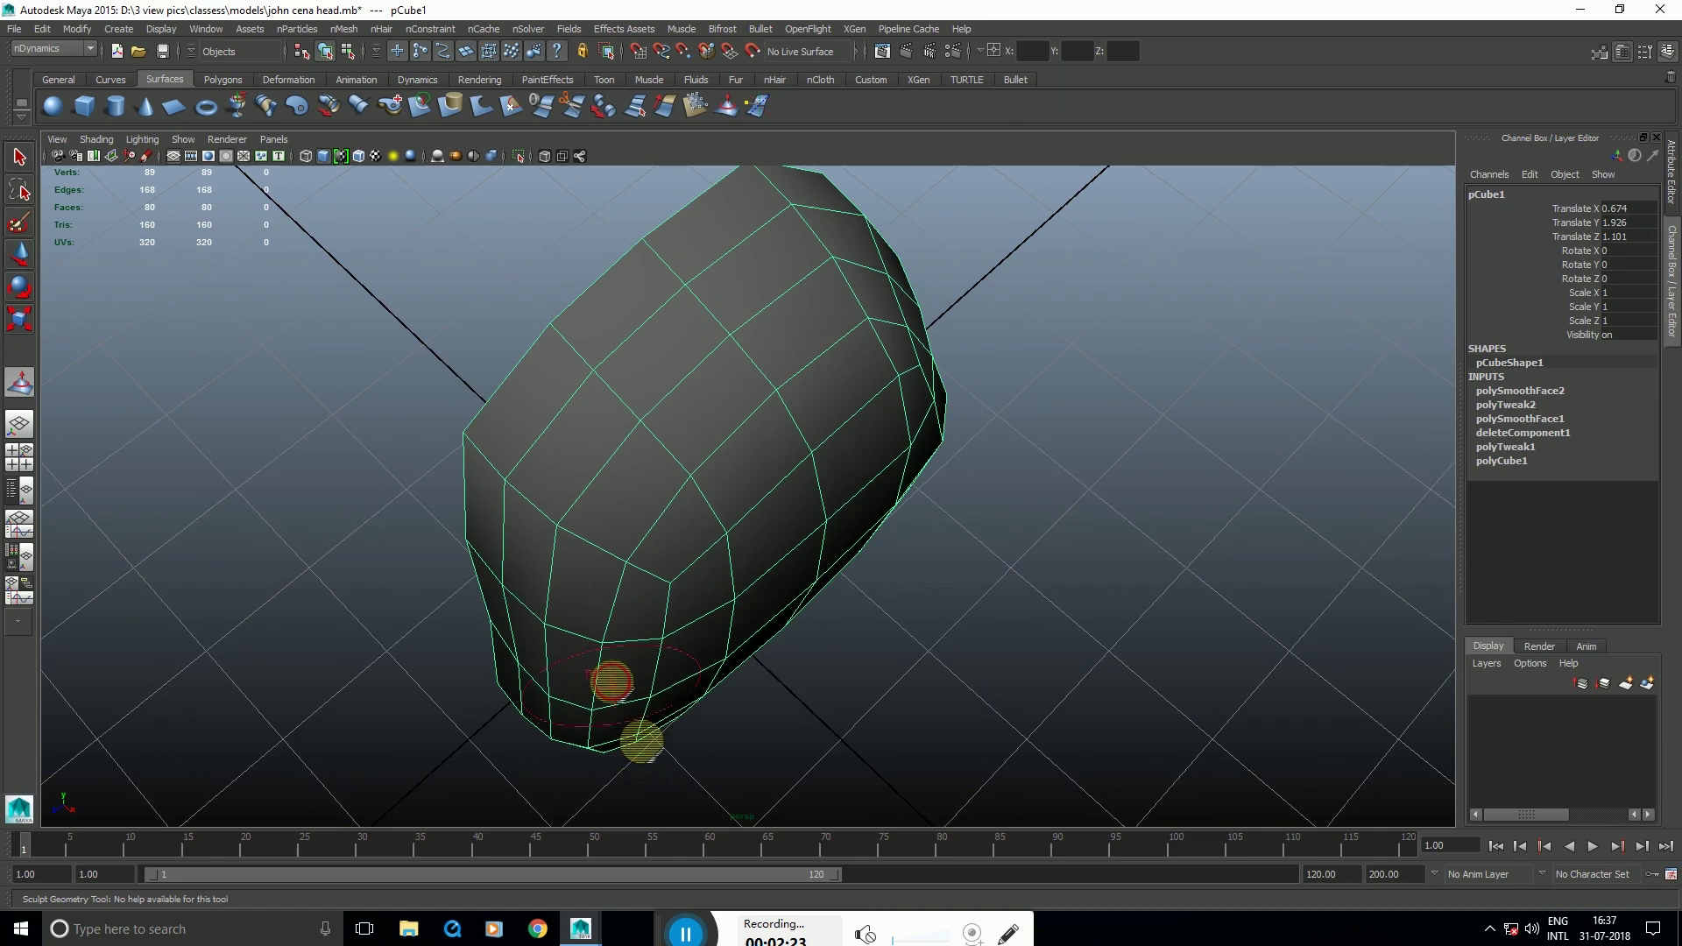
{"action": "left_click_drag", "start_coordinate": [642, 741], "coordinate": [900, 556], "text": "alt"}
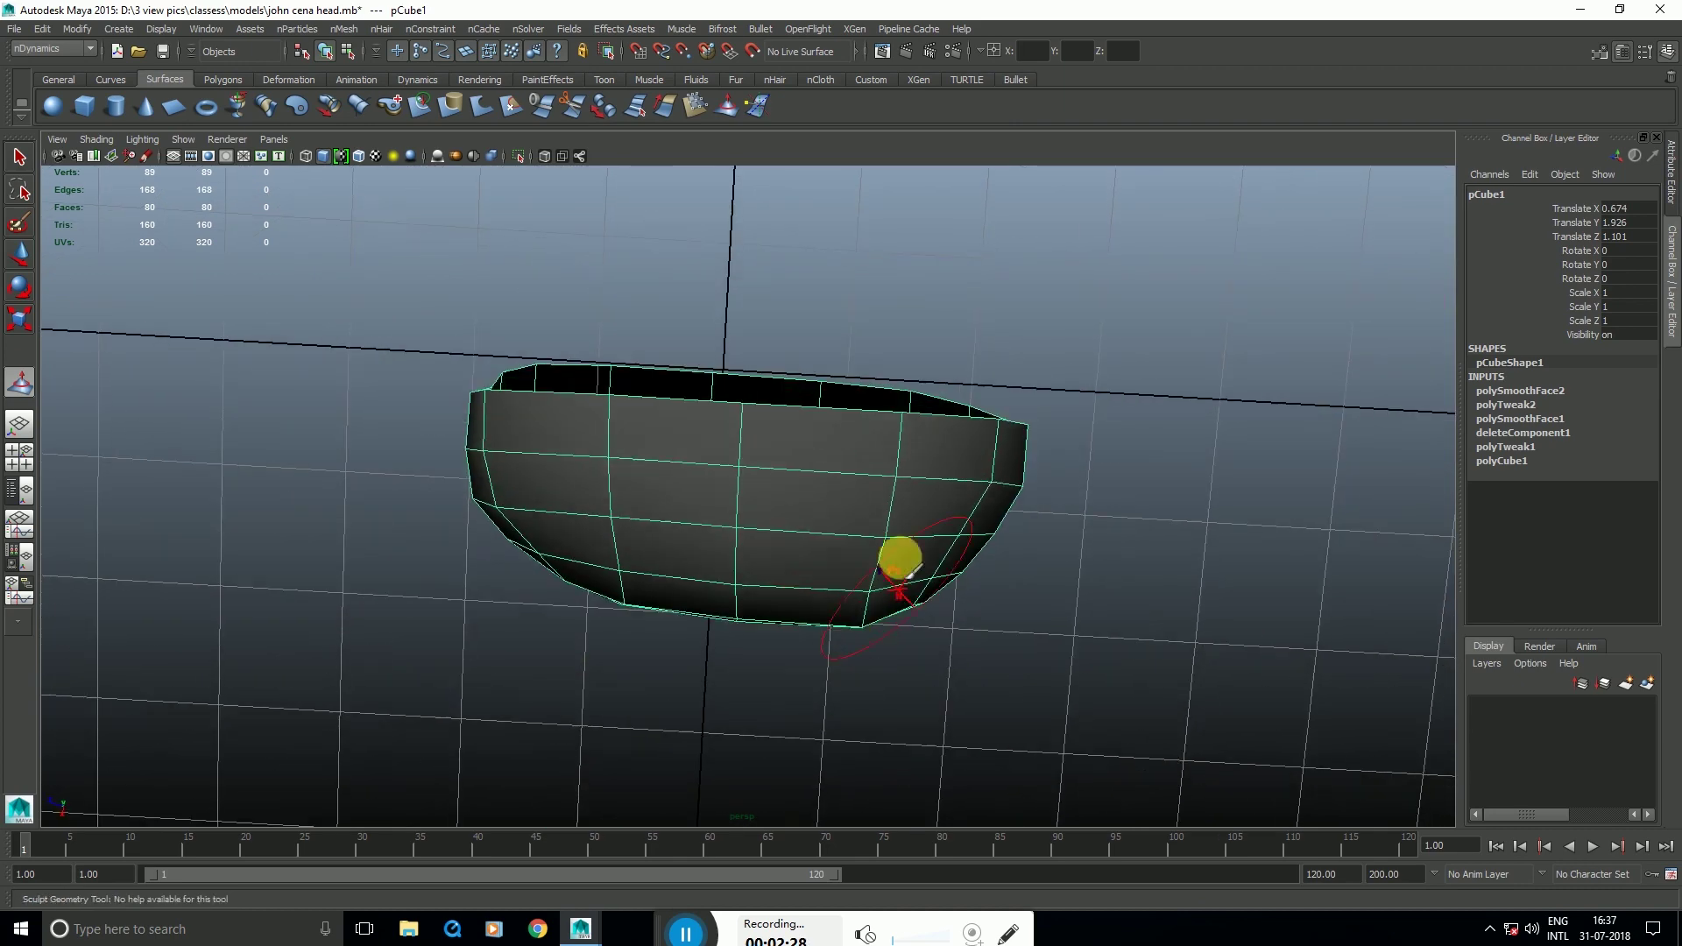
{"action": "left_click_drag", "start_coordinate": [863, 639], "coordinate": [664, 552], "text": "alt"}
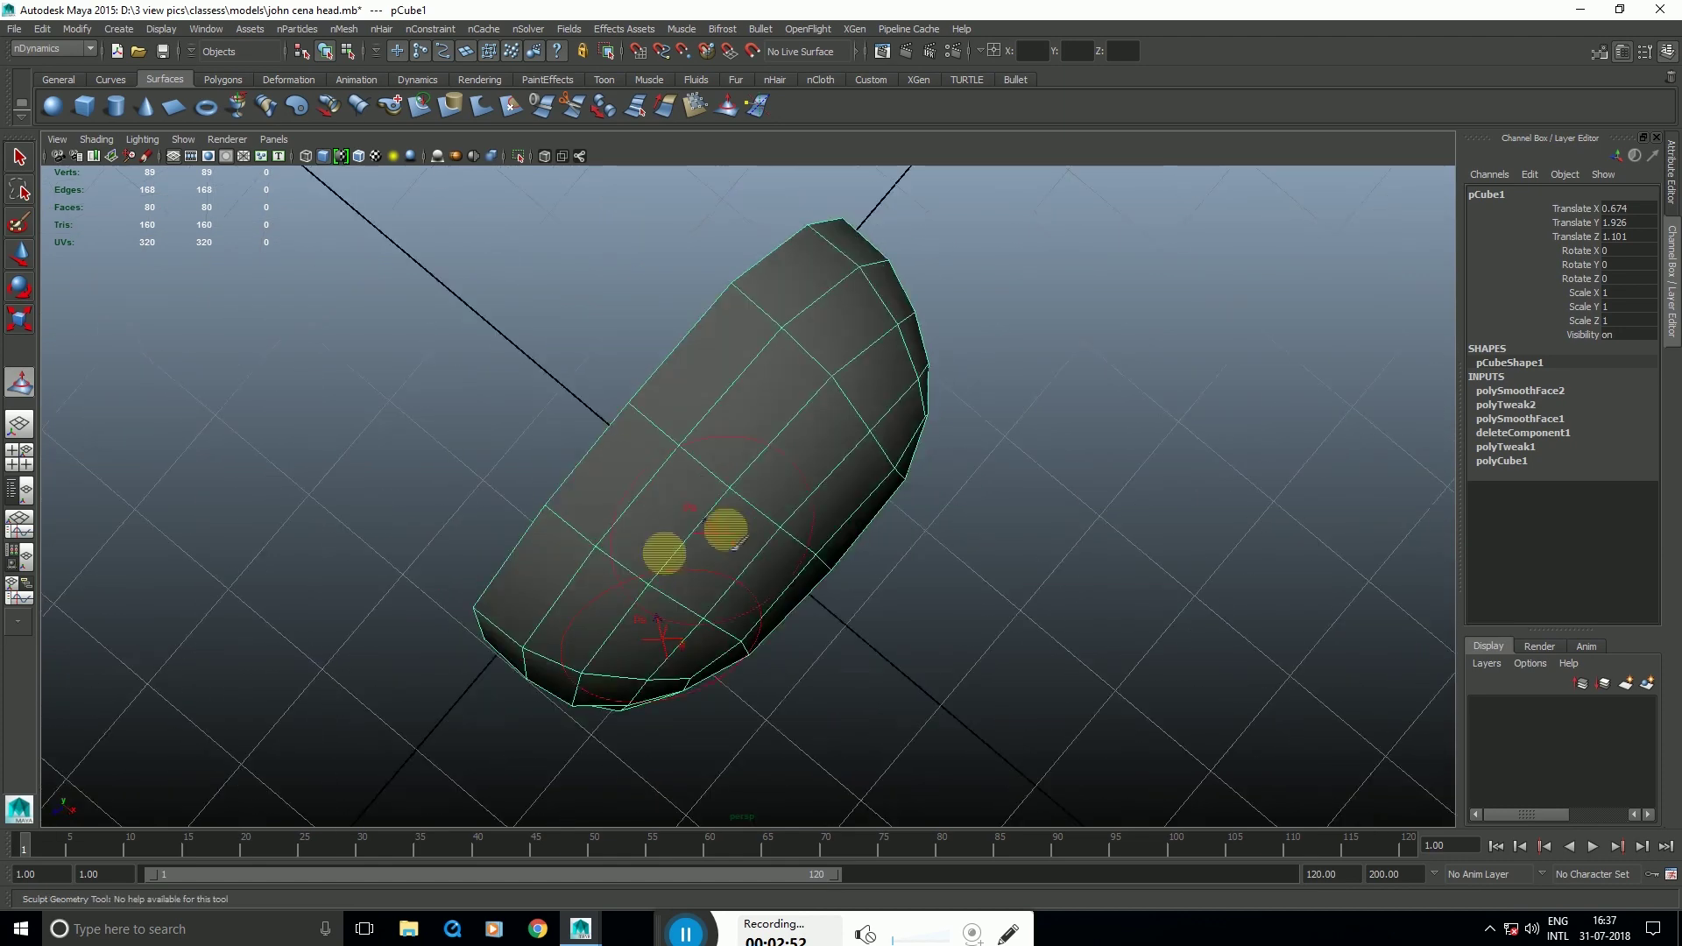
Step: Compare the sculpted half head with the reference images in the side and front views
{"action": "key", "text": "w"}
{"action": "key", "text": "space"}
{"action": "key", "text": "space"}
{"action": "left_click", "coordinate": [1116, 639]}
{"action": "scroll", "coordinate": [964, 666], "scroll_direction": "up", "scroll_amount": 3}
{"action": "middle_click_drag", "start_coordinate": [856, 784], "coordinate": [851, 438], "text": "alt"}
{"action": "key", "text": "space"}
{"action": "key", "text": "space"}
{"action": "left_click", "coordinate": [681, 526]}
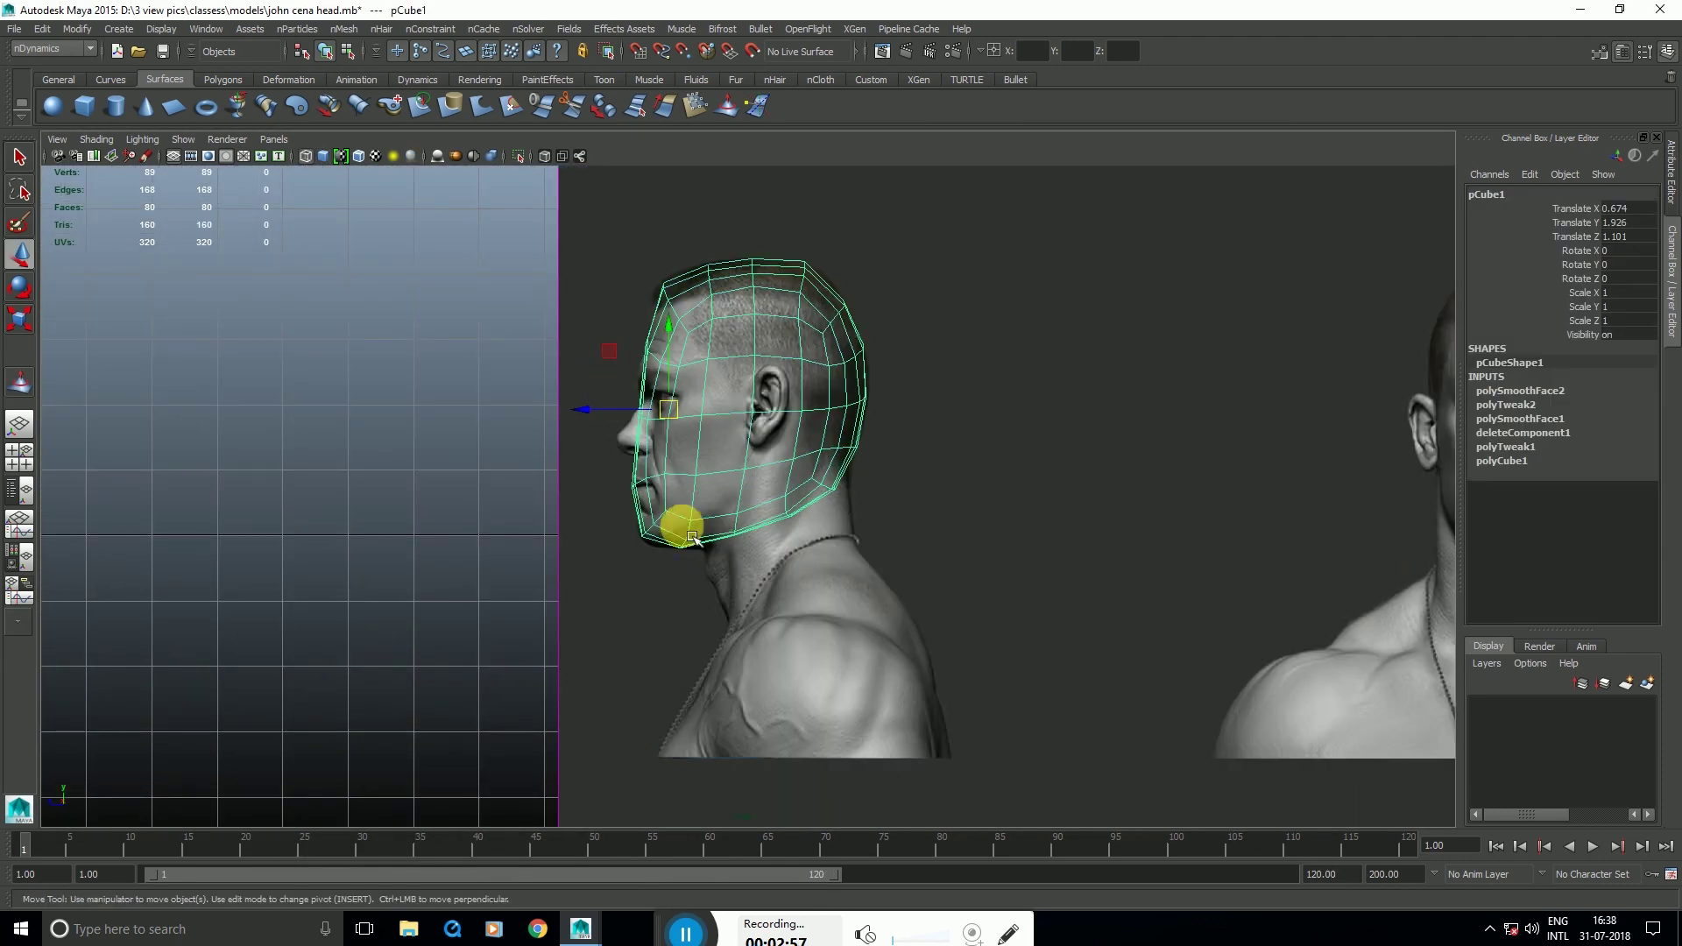
{"action": "key", "text": "space"}
{"action": "key", "text": "space"}
{"action": "middle_click_drag", "start_coordinate": [799, 506], "coordinate": [799, 462], "text": "alt"}
{"action": "scroll", "coordinate": [800, 462], "scroll_direction": "down", "scroll_amount": 8}
{"action": "middle_click_drag", "start_coordinate": [874, 319], "coordinate": [885, 392], "text": "alt"}
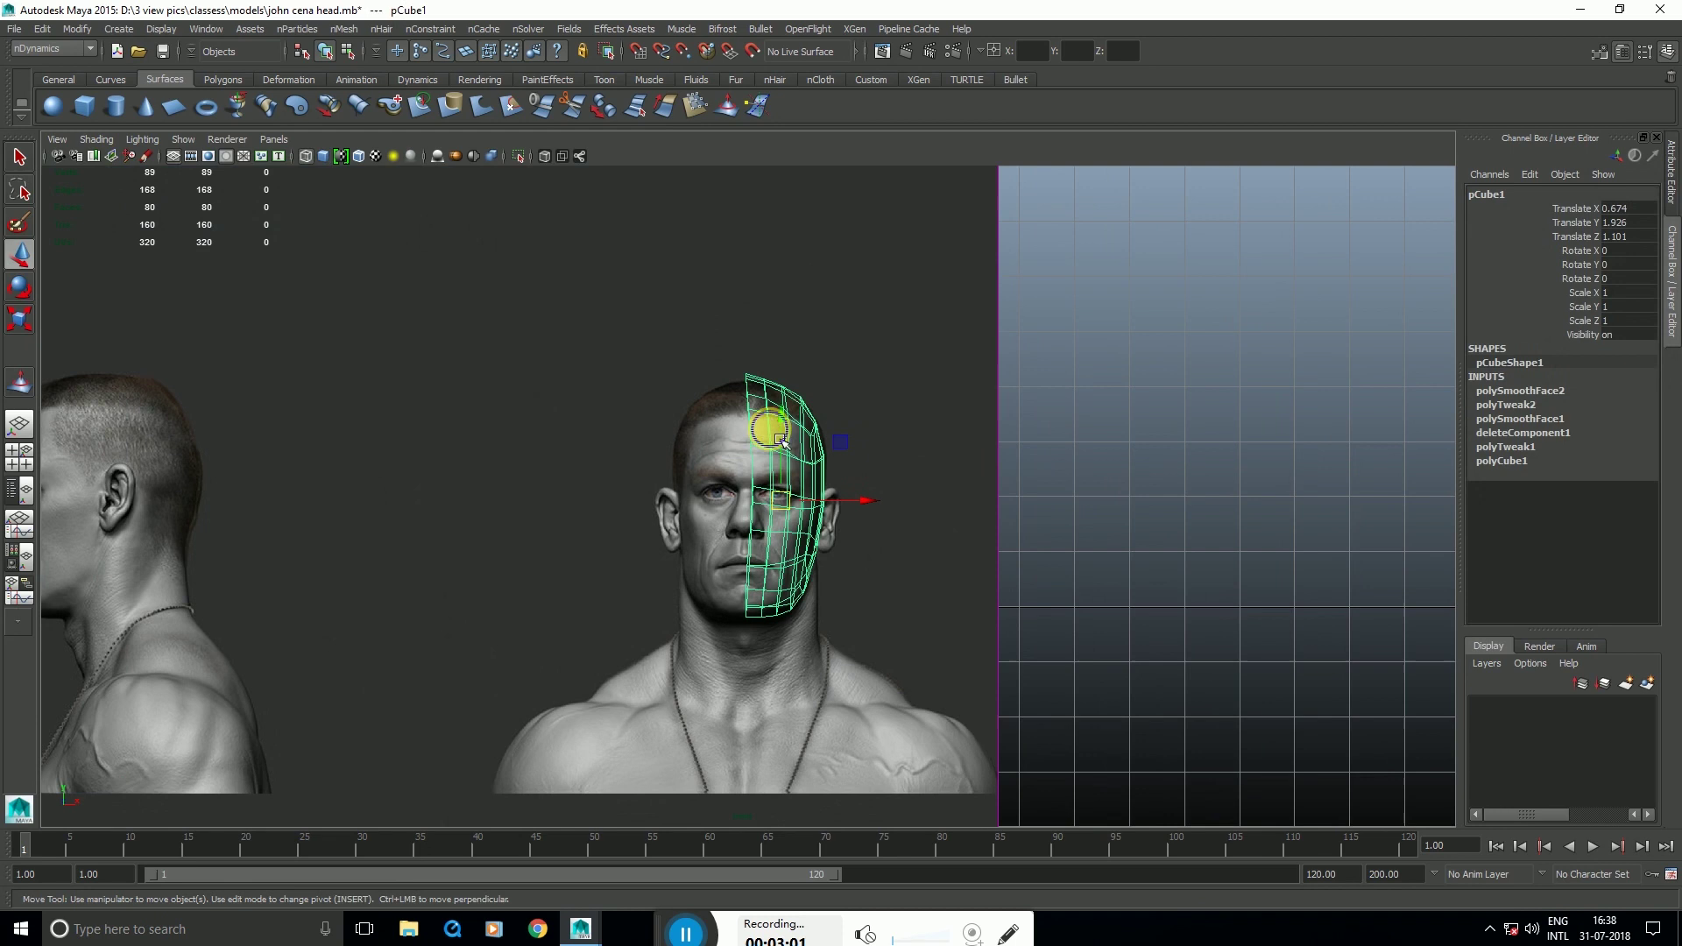
Step: With soft selection off, convert the half head's centre edge loop to vertices and align them at absolute X 0
{"action": "right_click_drag", "start_coordinate": [779, 440], "coordinate": [777, 385]}
{"action": "scroll", "coordinate": [751, 464], "scroll_direction": "up", "scroll_amount": 3}
{"action": "double_click", "coordinate": [759, 459]}
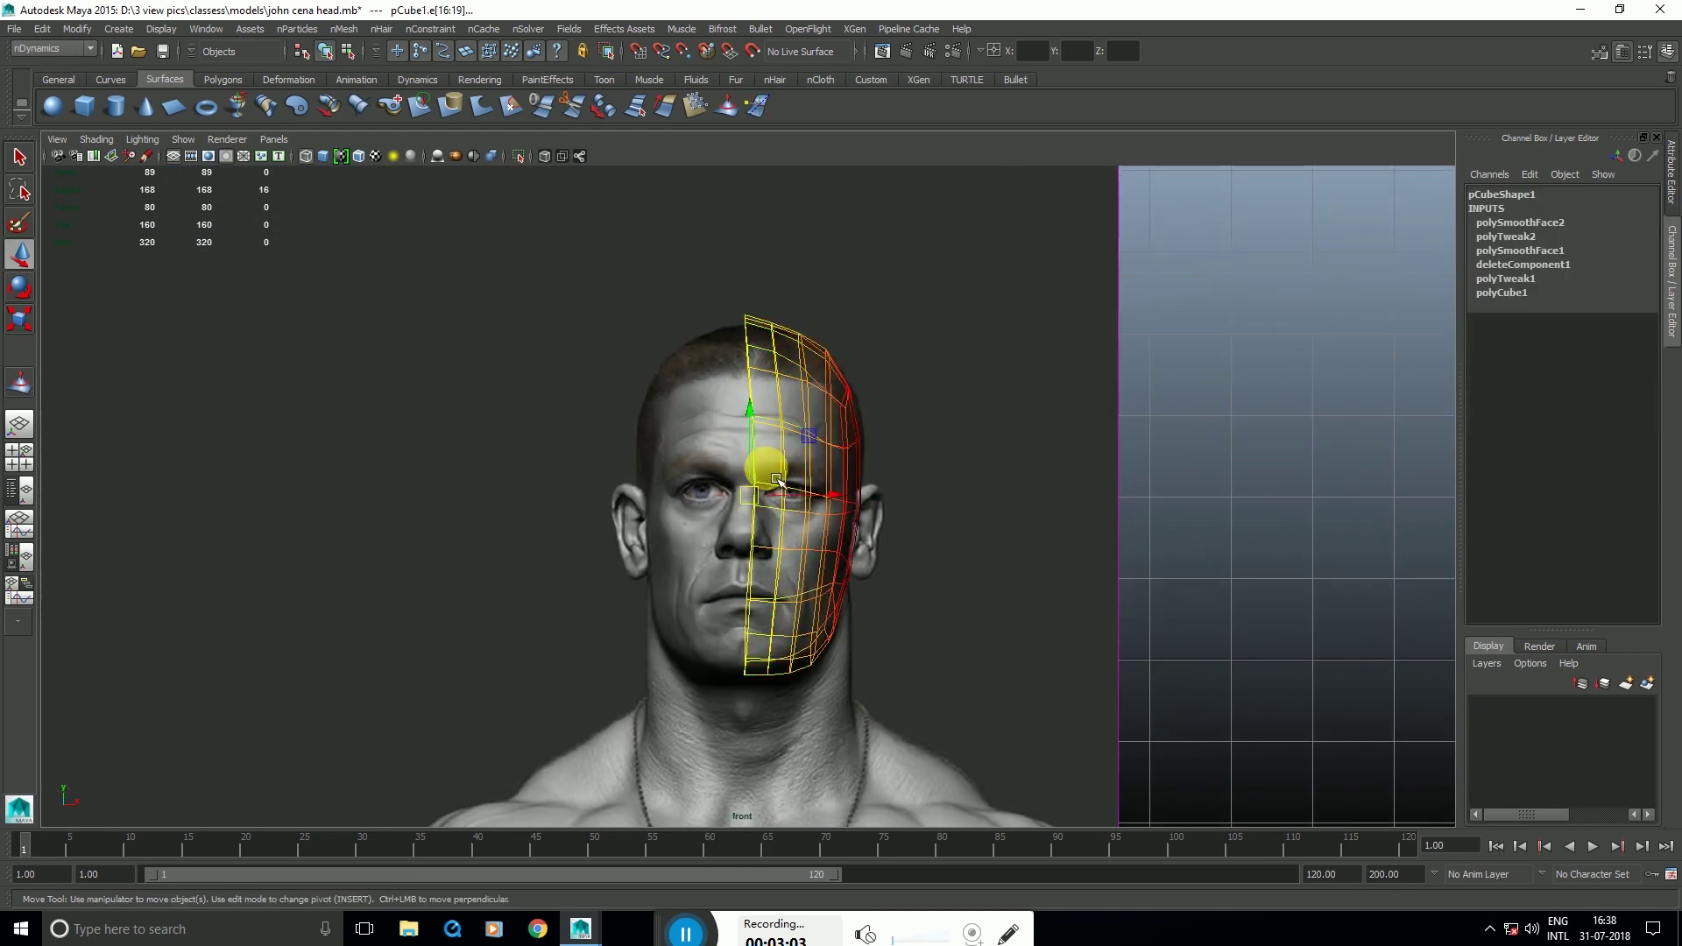
{"action": "key", "text": "b"}
{"action": "right_click_drag", "start_coordinate": [1036, 443], "coordinate": [964, 447], "text": "ctrl"}
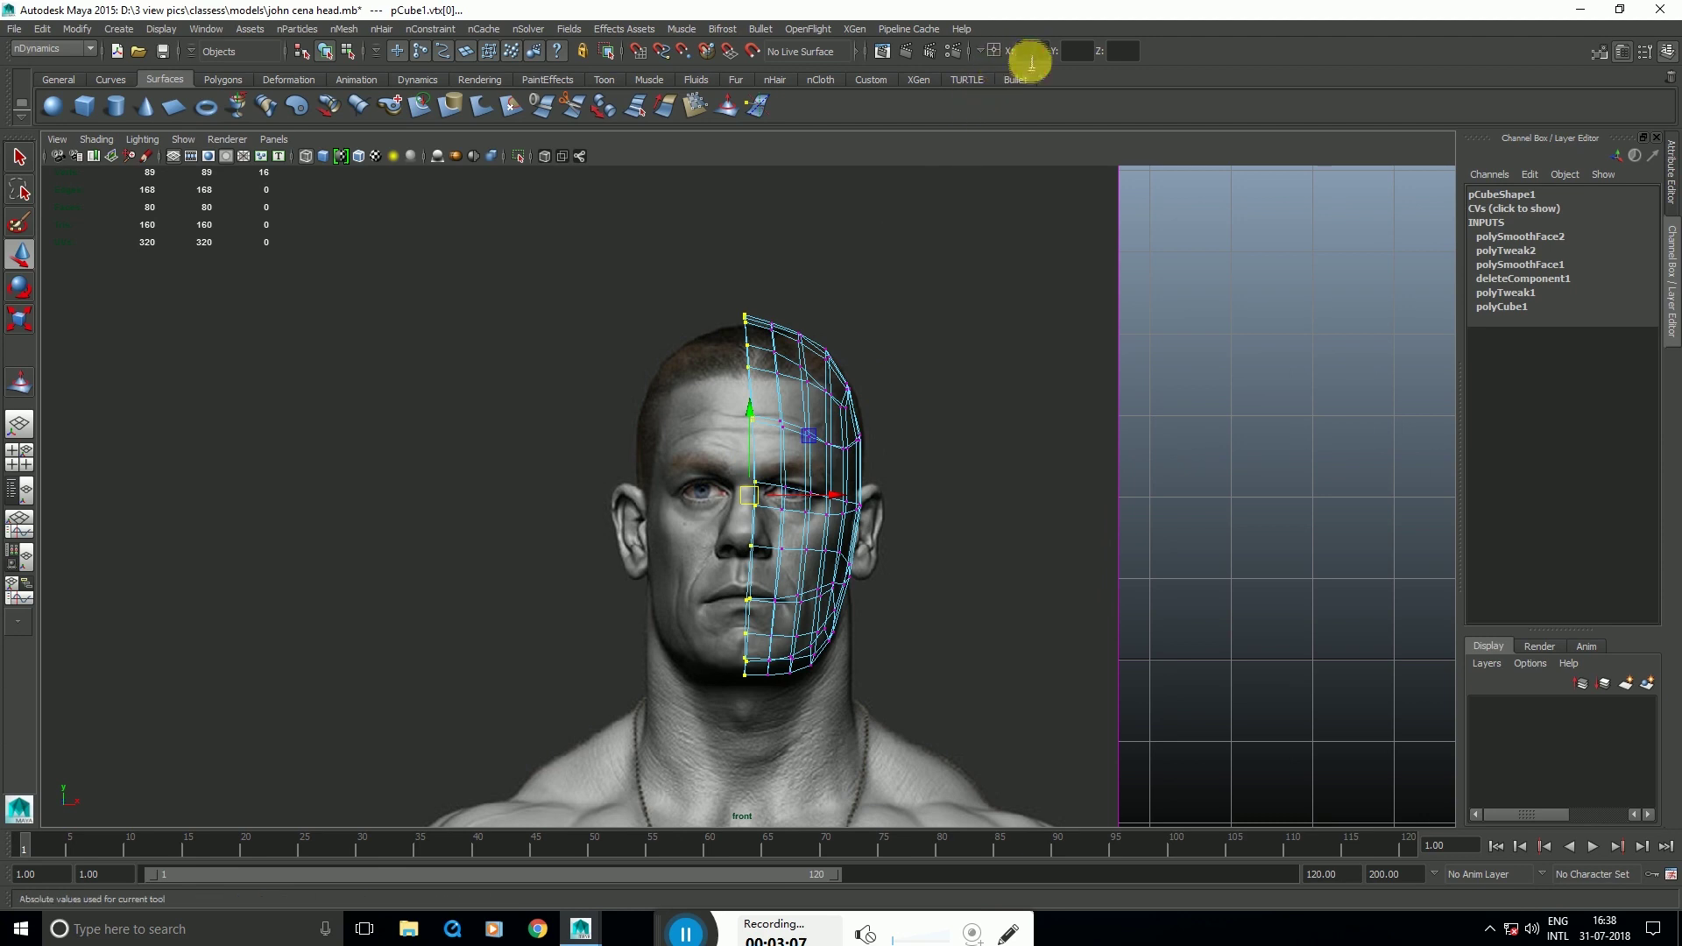
{"action": "left_click", "coordinate": [1032, 60]}
{"action": "type", "text": "0"}
{"action": "key", "text": "Return"}
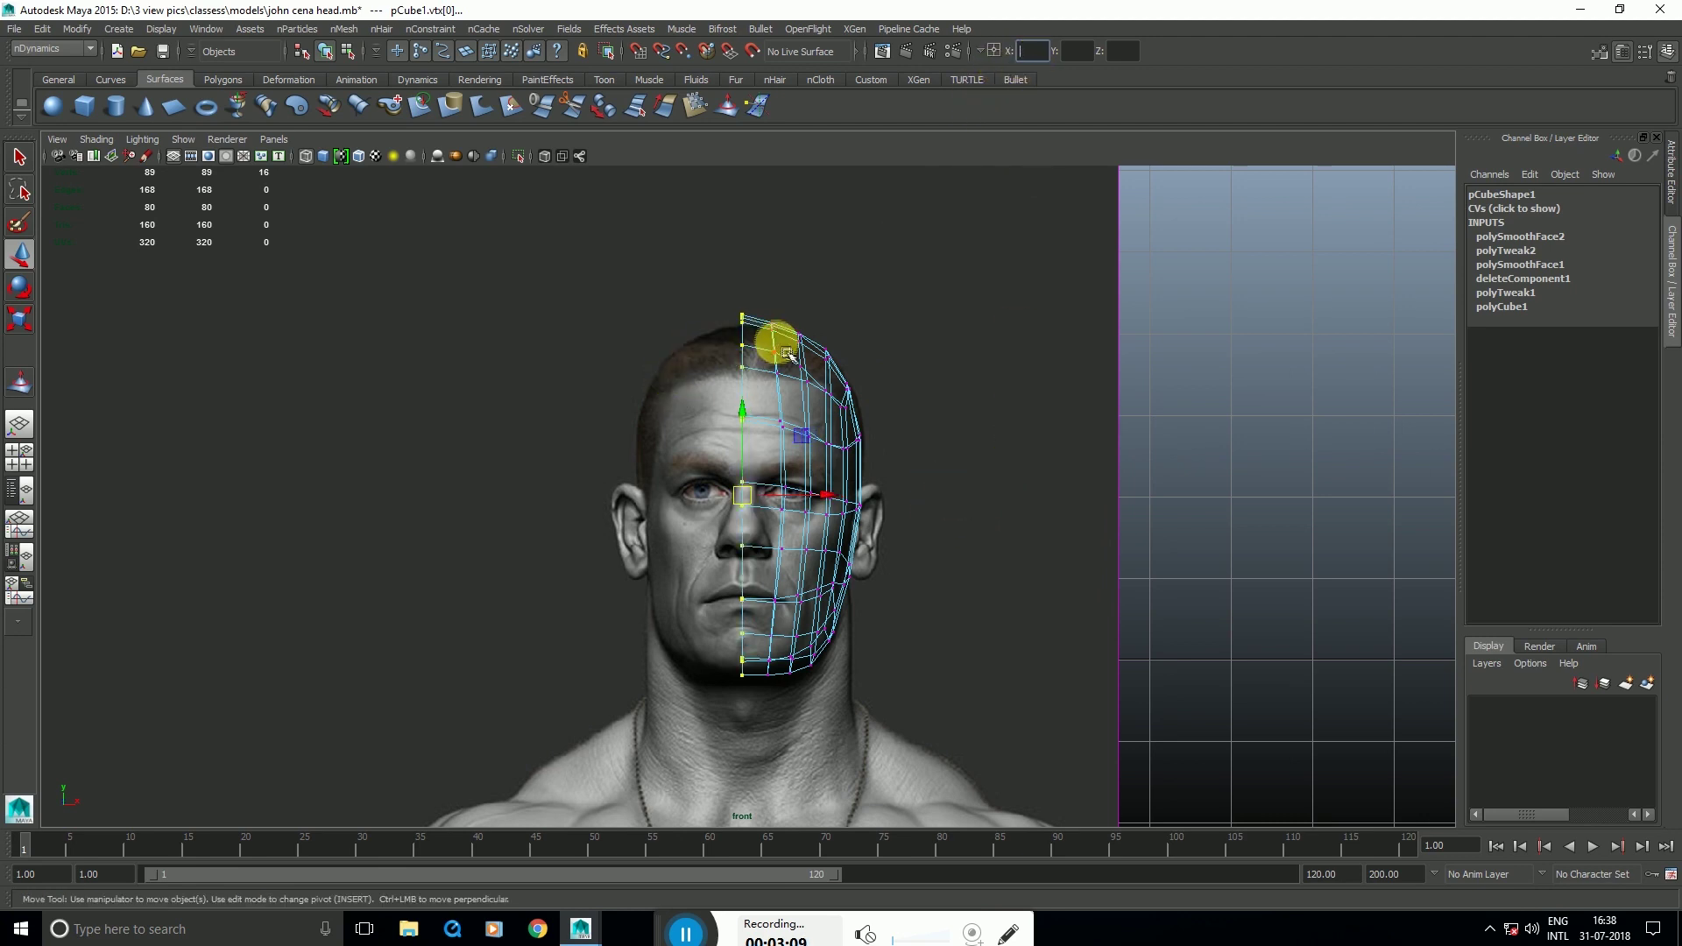
Step: Mirror the half head with Duplicate Special as one instance, using a scale of -1 in X
{"action": "left_click", "coordinate": [788, 352]}
{"action": "left_click", "coordinate": [824, 446]}
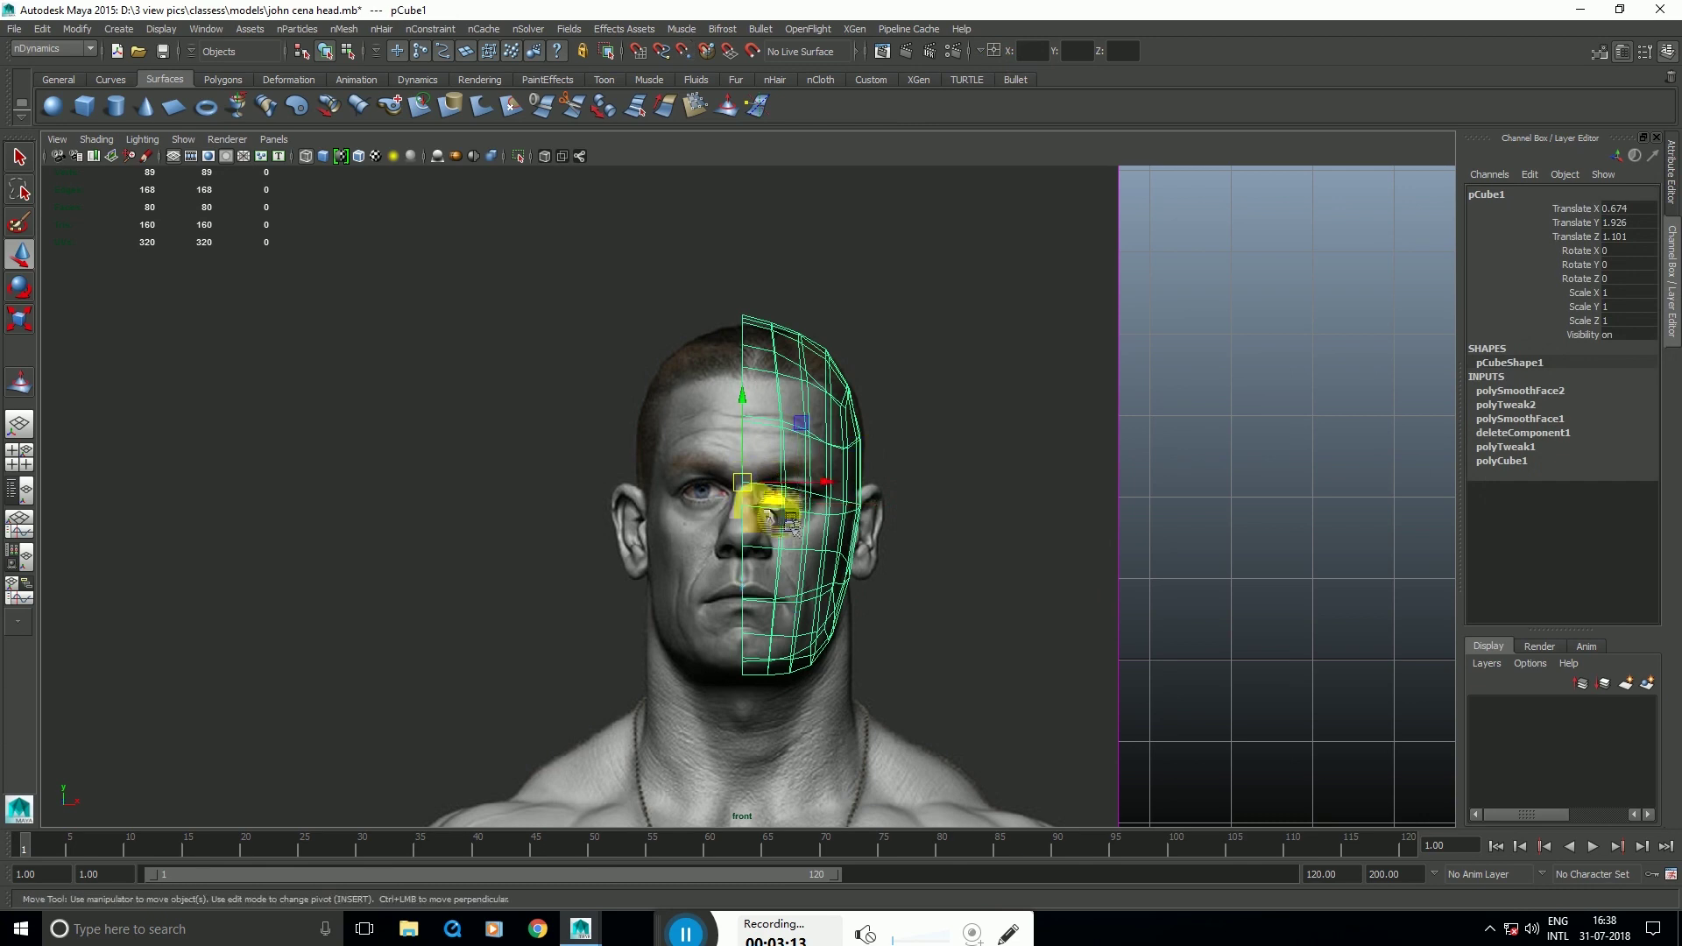
{"action": "left_click", "coordinate": [43, 31]}
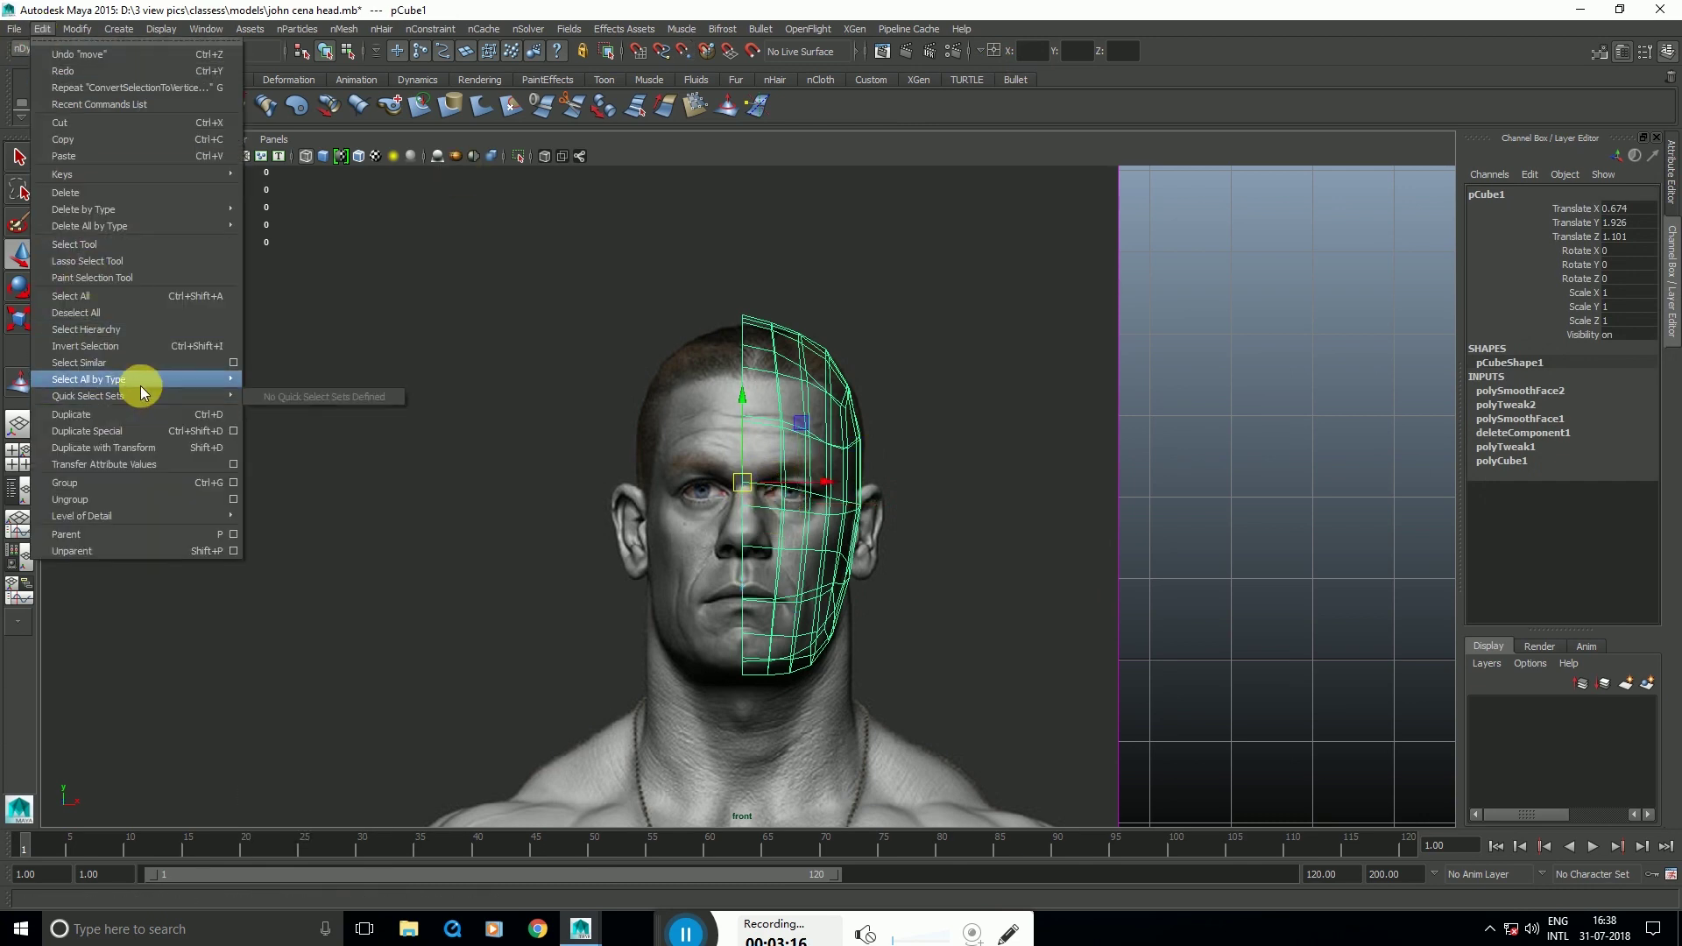
{"action": "left_click", "coordinate": [234, 432]}
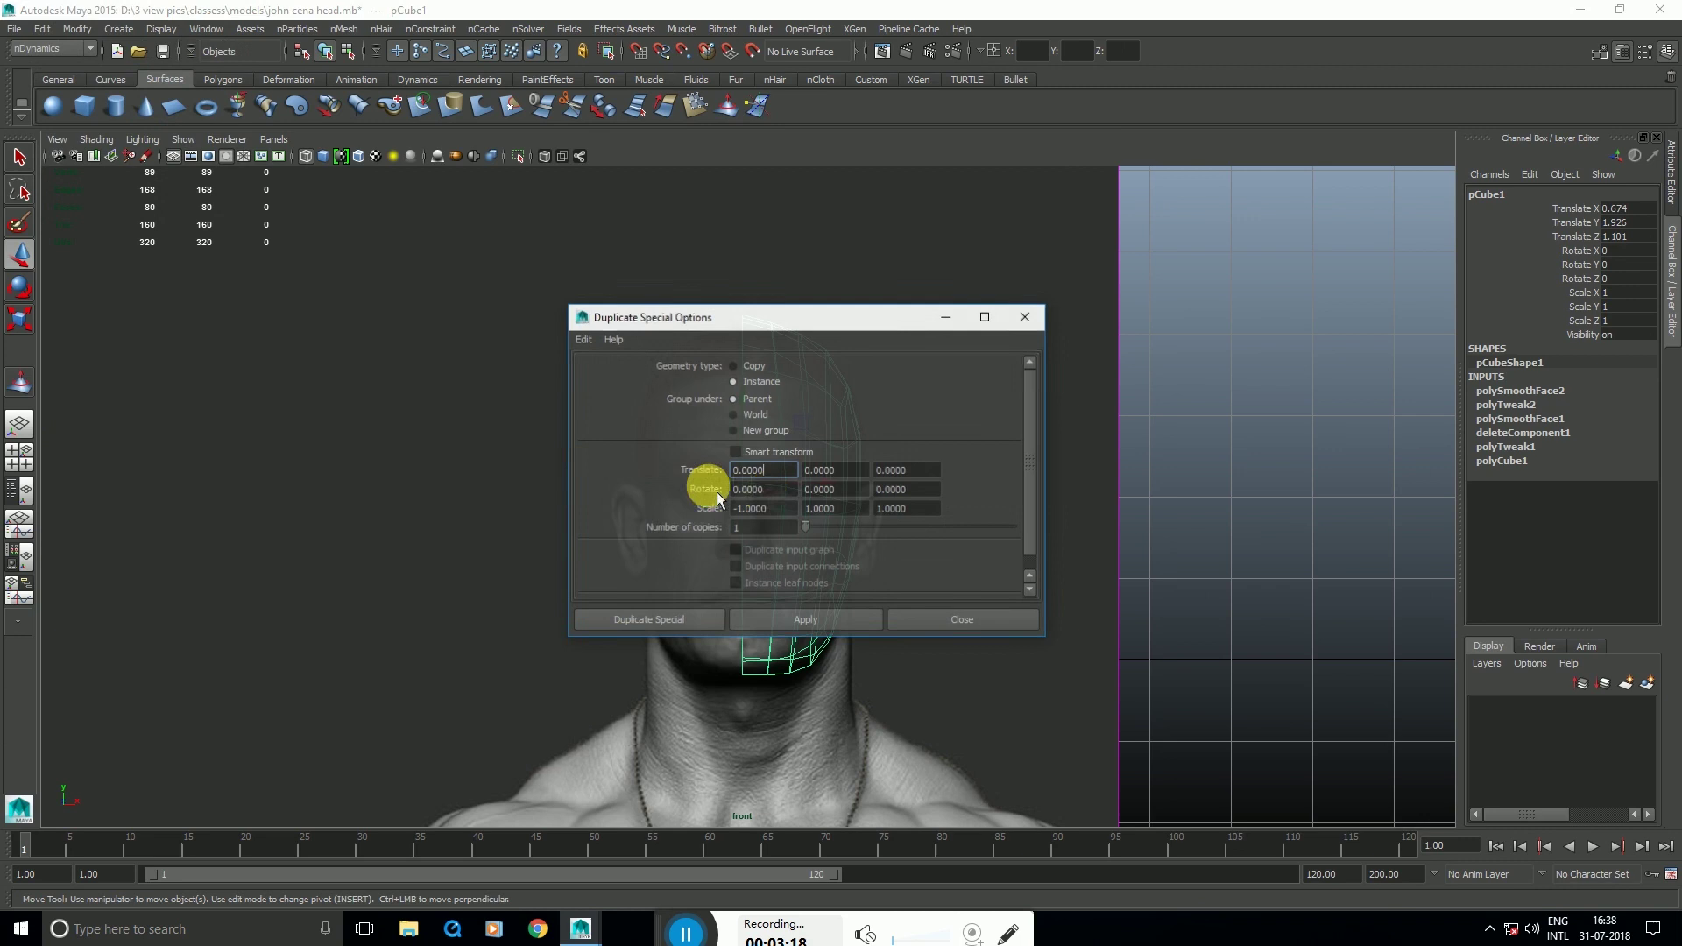
{"action": "left_click", "coordinate": [671, 621]}
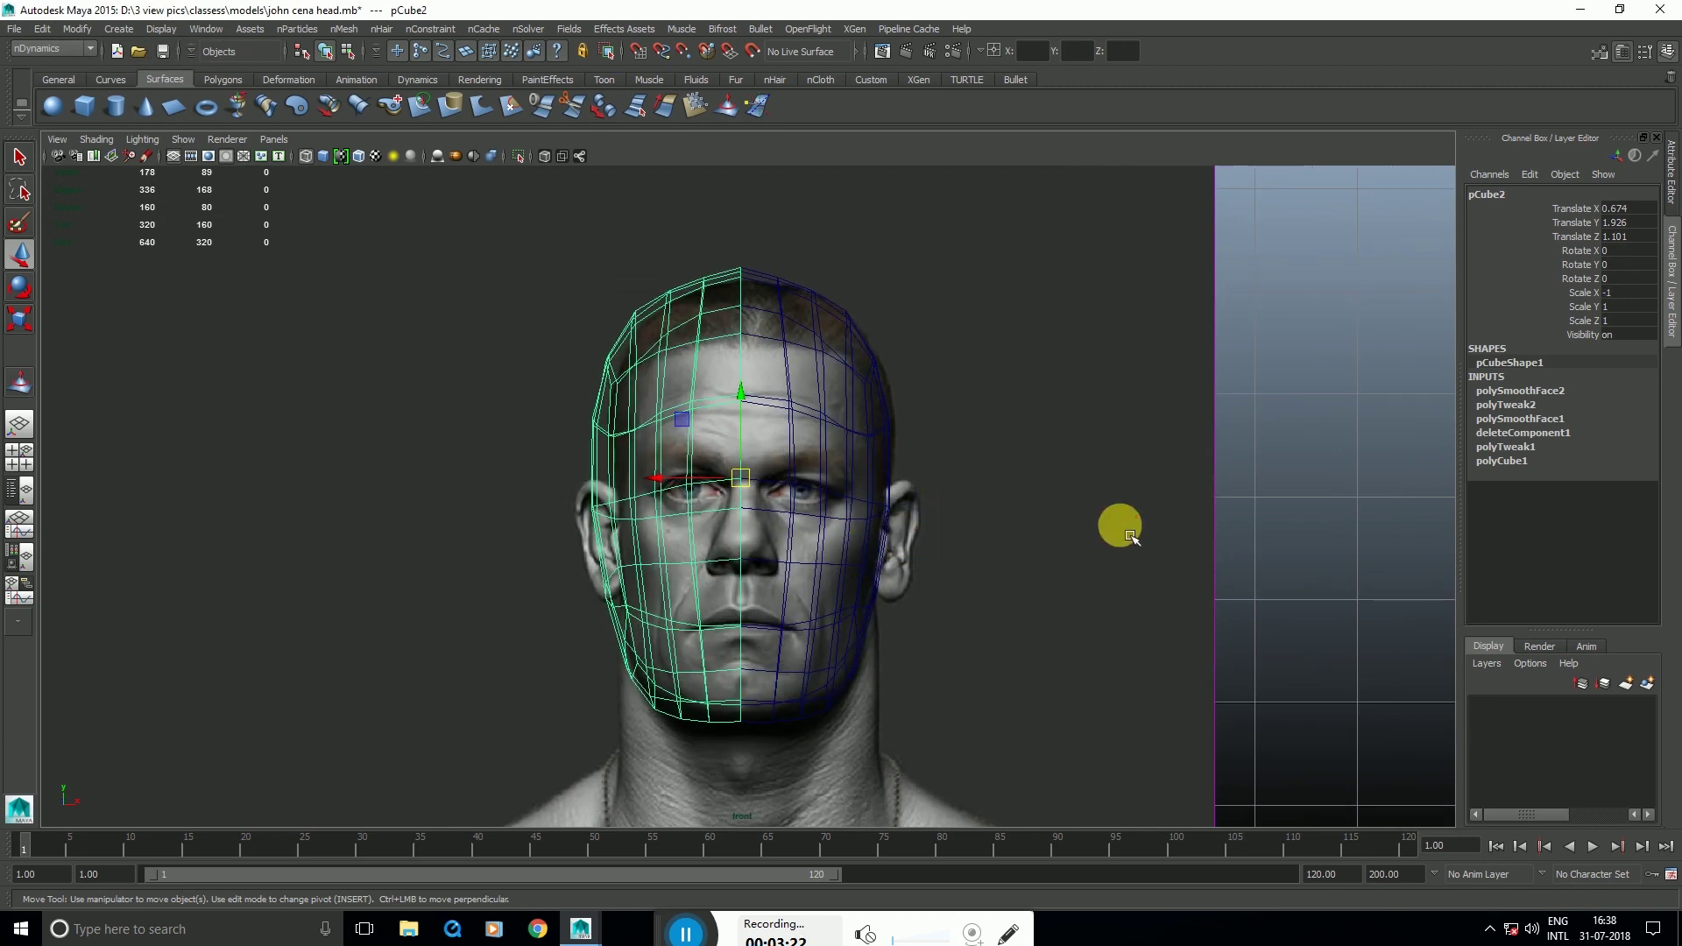
Step: Assign the mirrored half to a new display layer and set that layer to Reference
{"action": "left_click", "coordinate": [1132, 537]}
{"action": "left_click", "coordinate": [621, 447]}
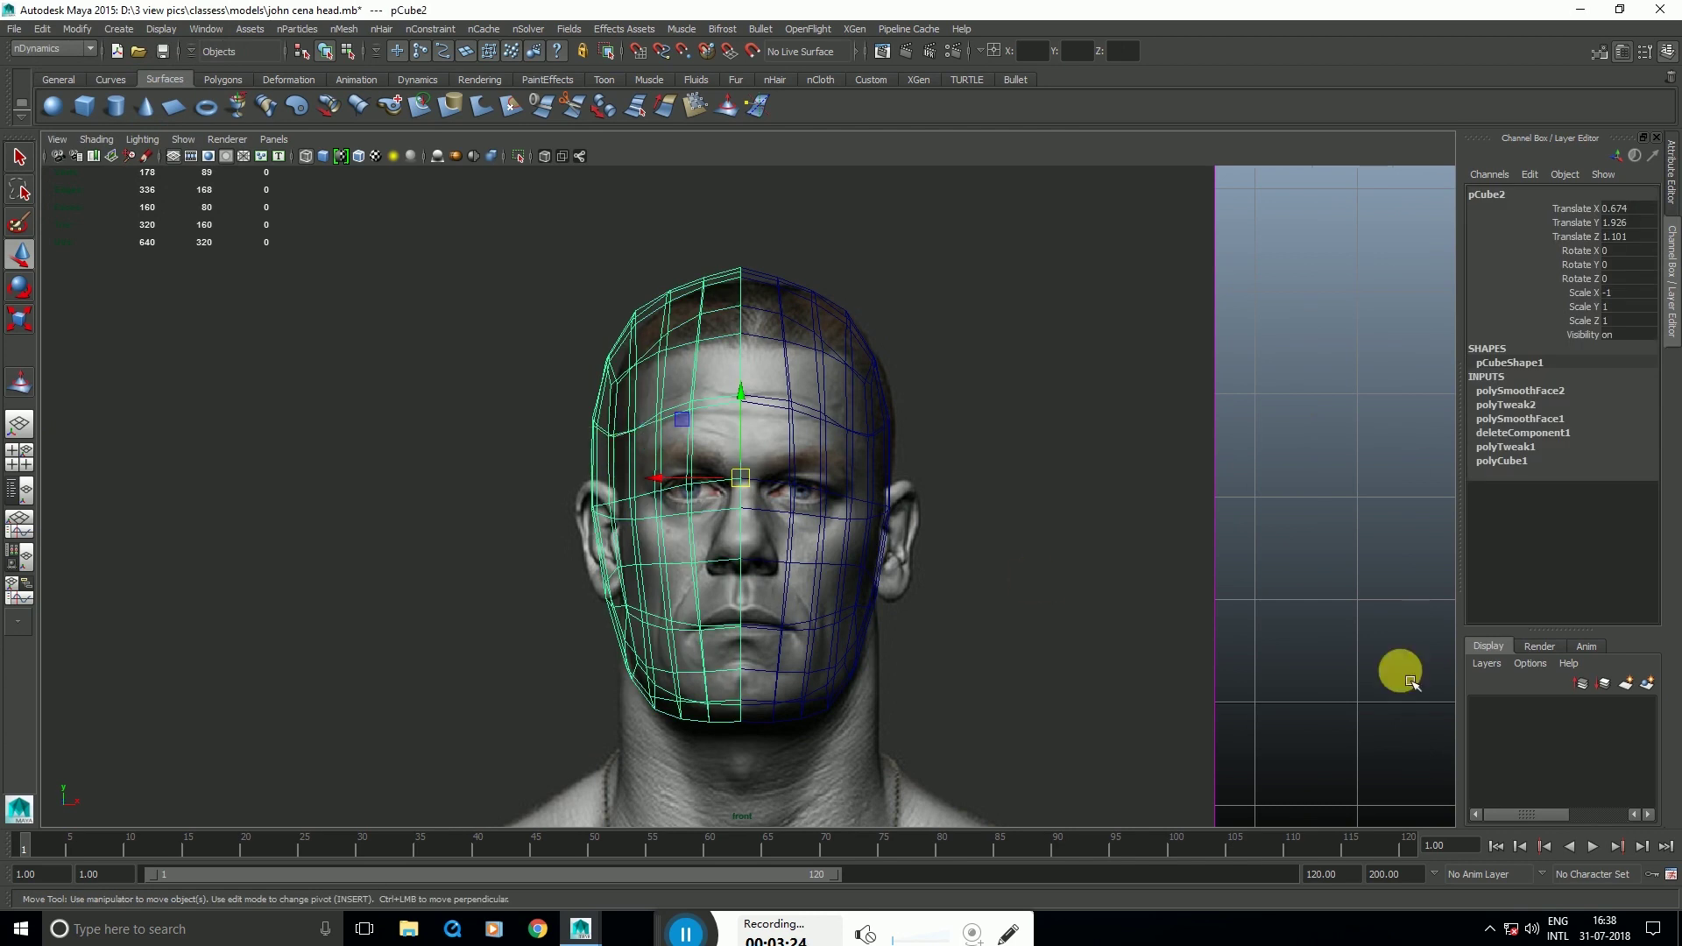
{"action": "left_click", "coordinate": [1647, 685]}
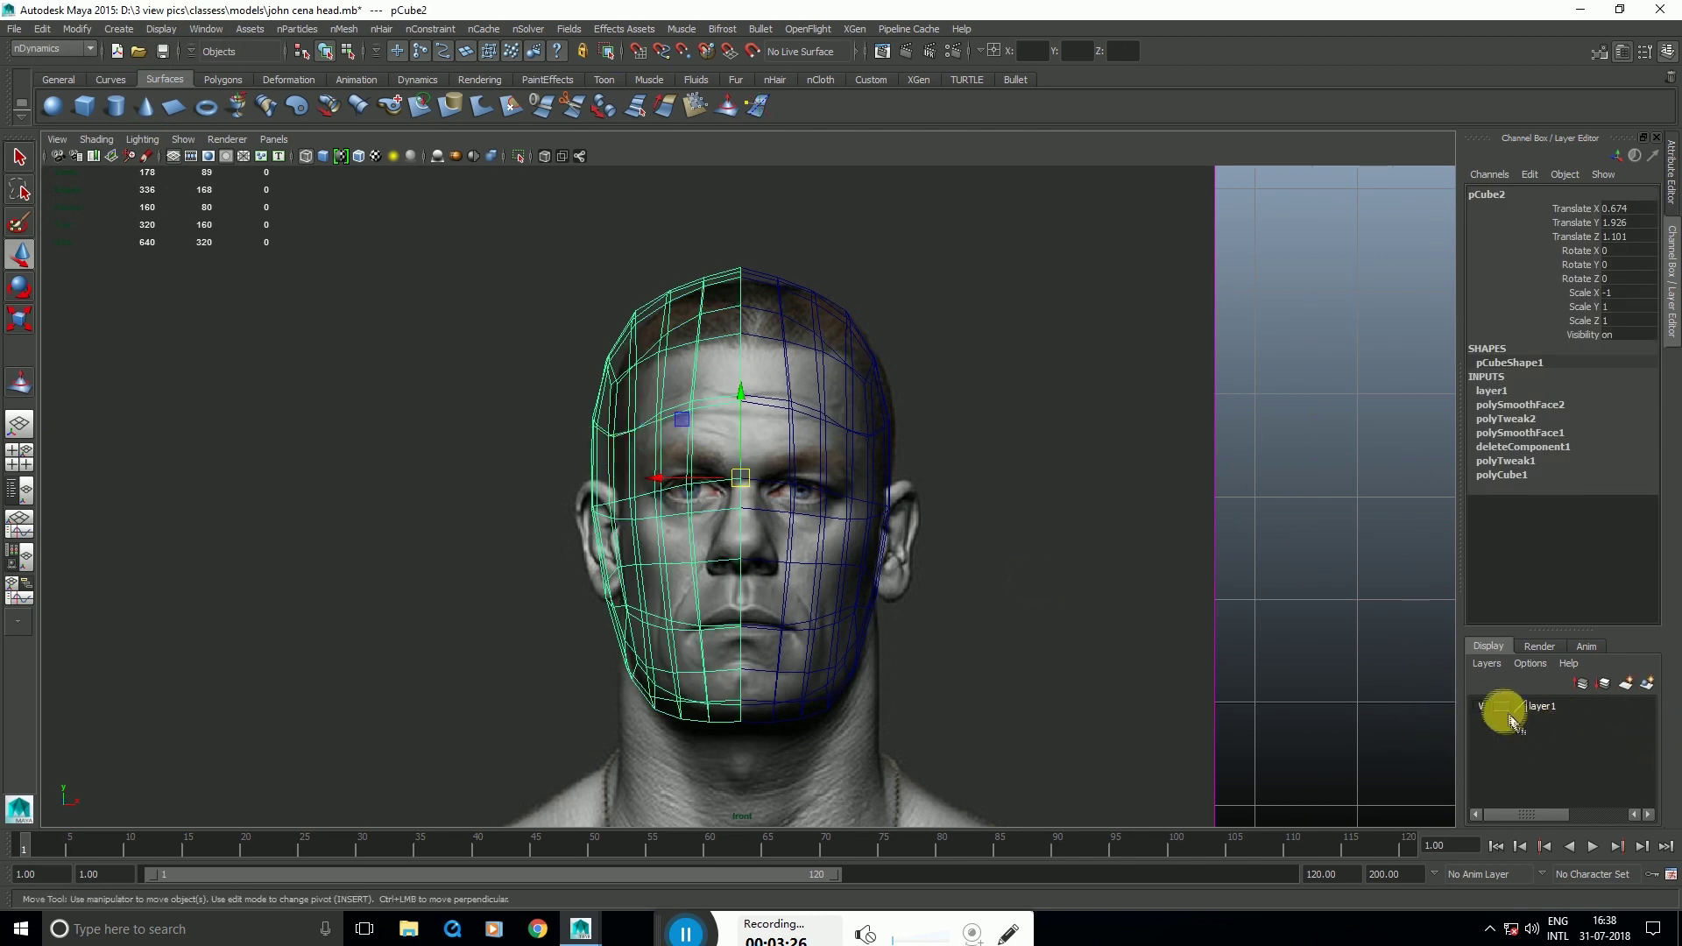
{"action": "left_click", "coordinate": [1007, 629]}
Step: Turn on Two Sided Lighting in the perspective view and select the original half of the head
{"action": "key", "text": "space"}
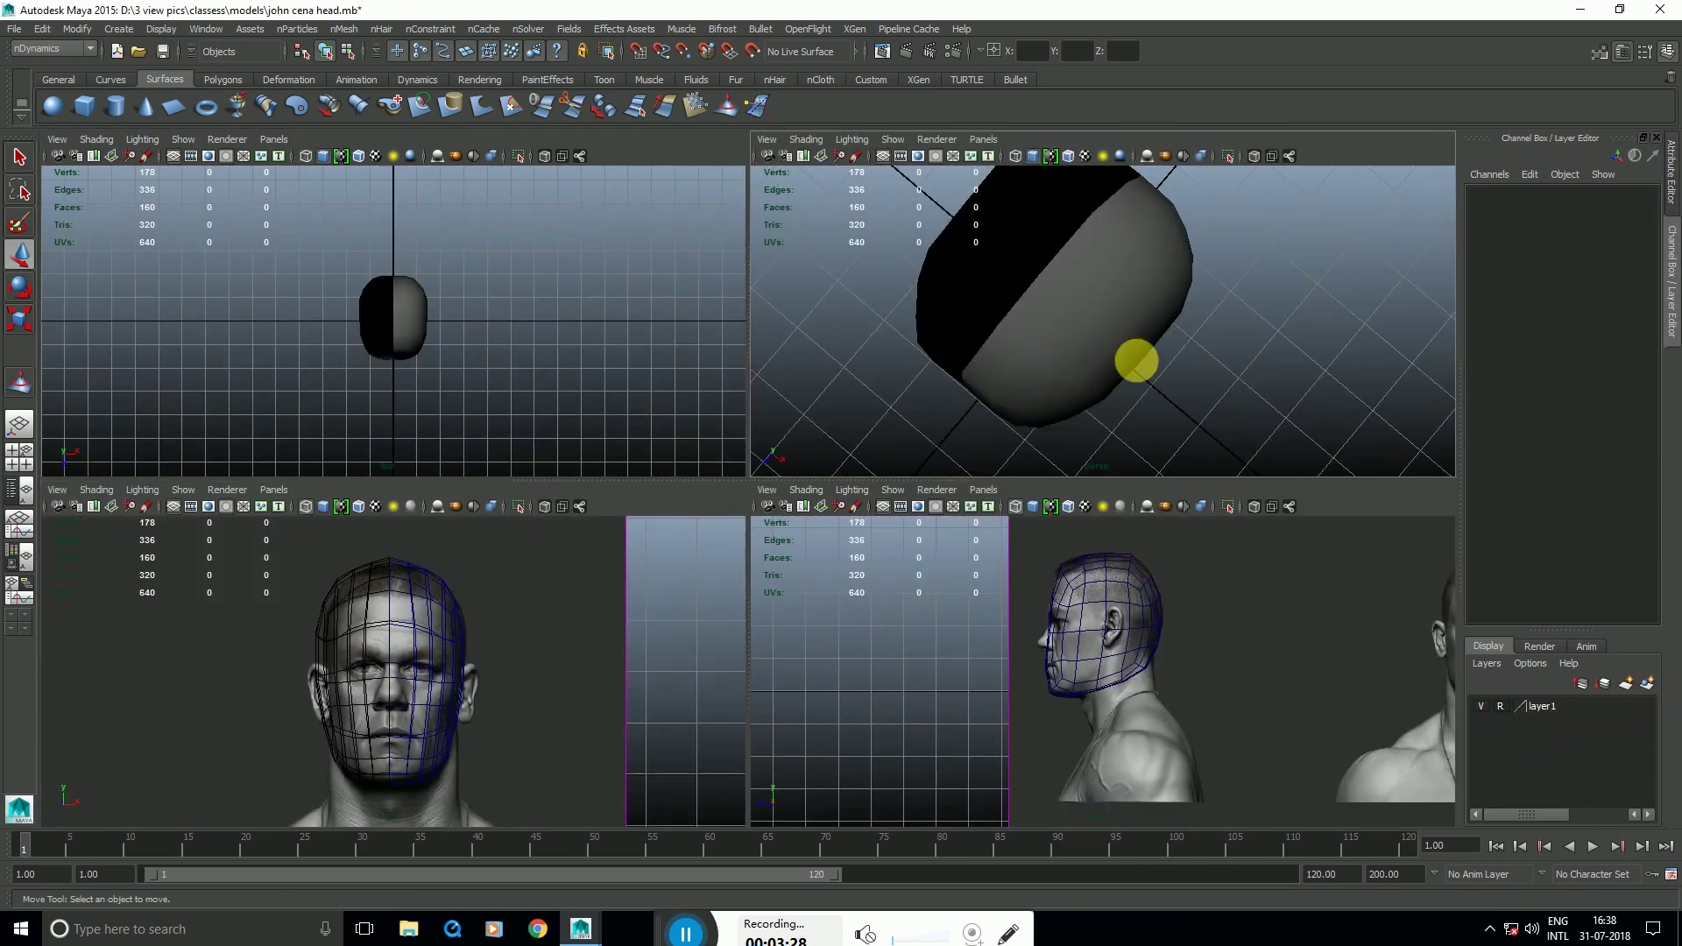
{"action": "key", "text": "space"}
{"action": "left_click_drag", "start_coordinate": [579, 481], "coordinate": [691, 374], "text": "alt"}
{"action": "left_click", "coordinate": [143, 140]}
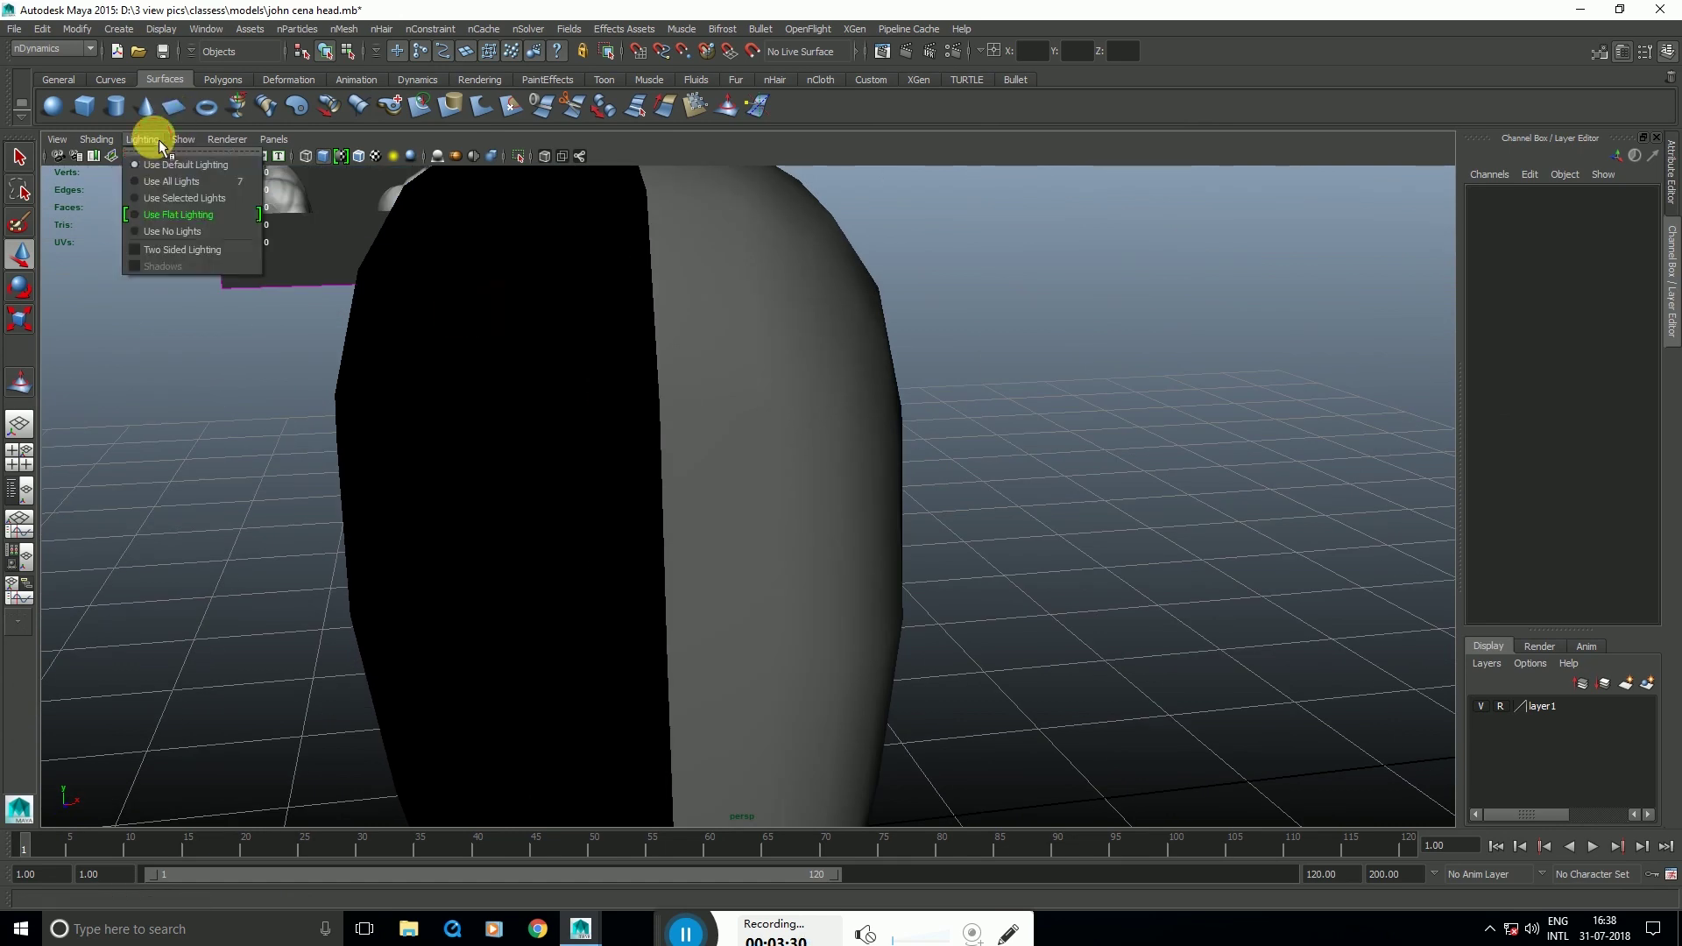
{"action": "left_click", "coordinate": [176, 247]}
{"action": "scroll", "coordinate": [262, 508], "scroll_direction": "down", "scroll_amount": 4}
{"action": "left_click_drag", "start_coordinate": [277, 523], "coordinate": [642, 517], "text": "alt"}
{"action": "left_click", "coordinate": [660, 550]}
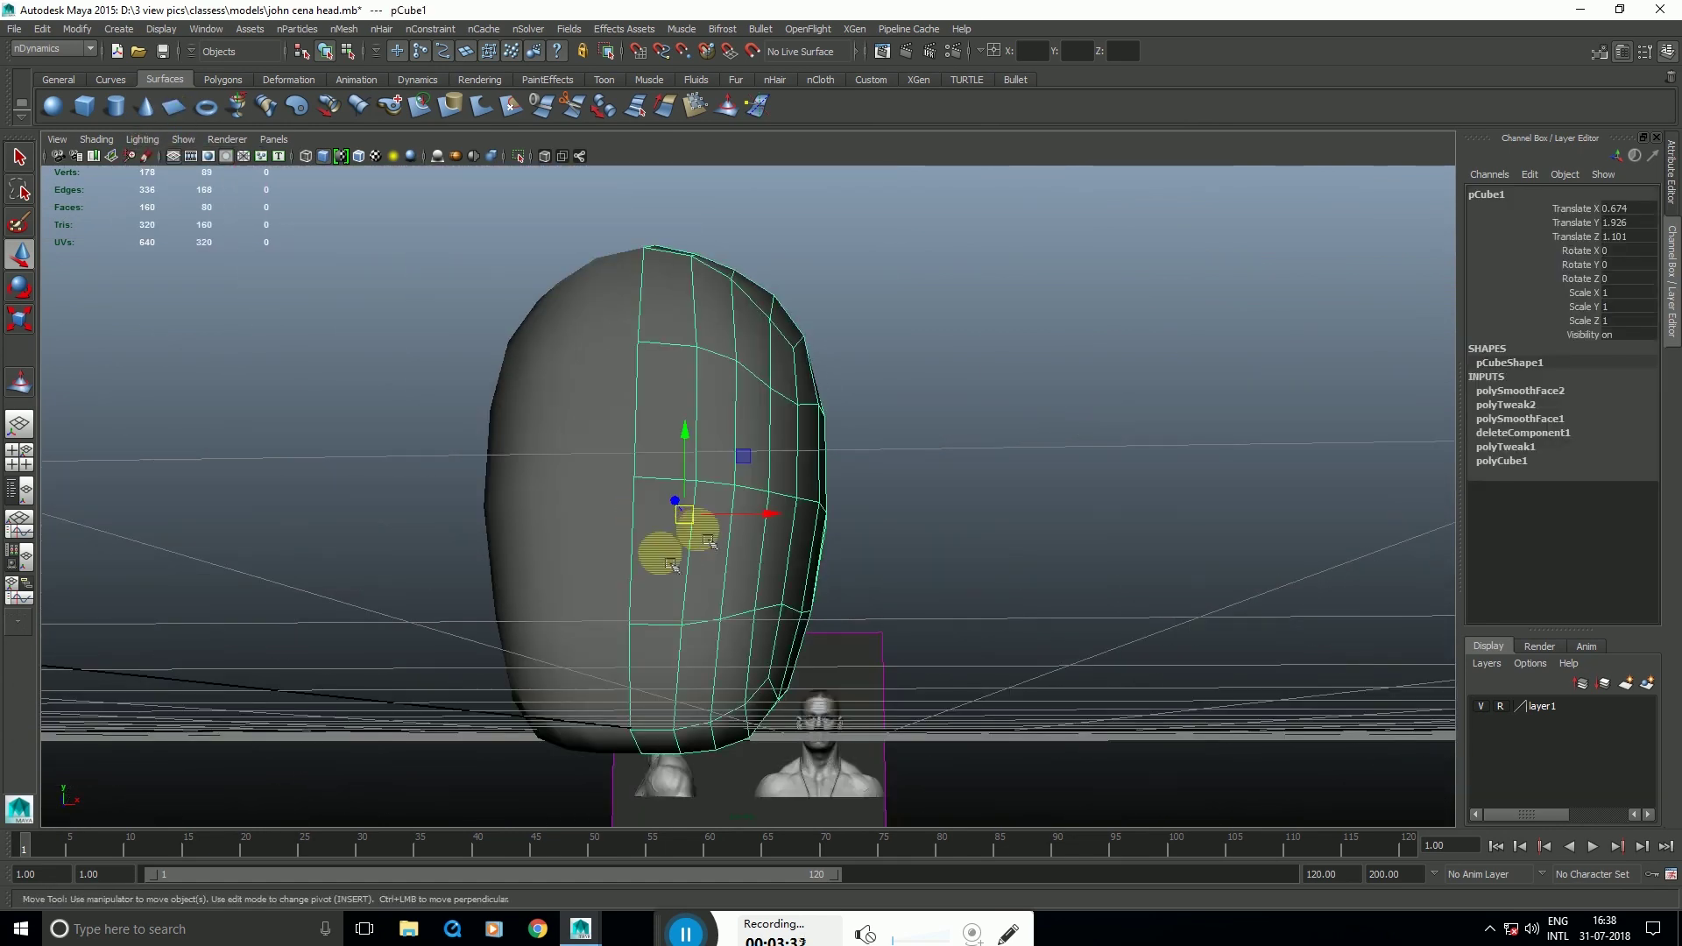
Step: Enable polygon Backface Culling for the original half head, keeping the front view of the face as the working view
{"action": "key", "text": "space"}
{"action": "key", "text": "space"}
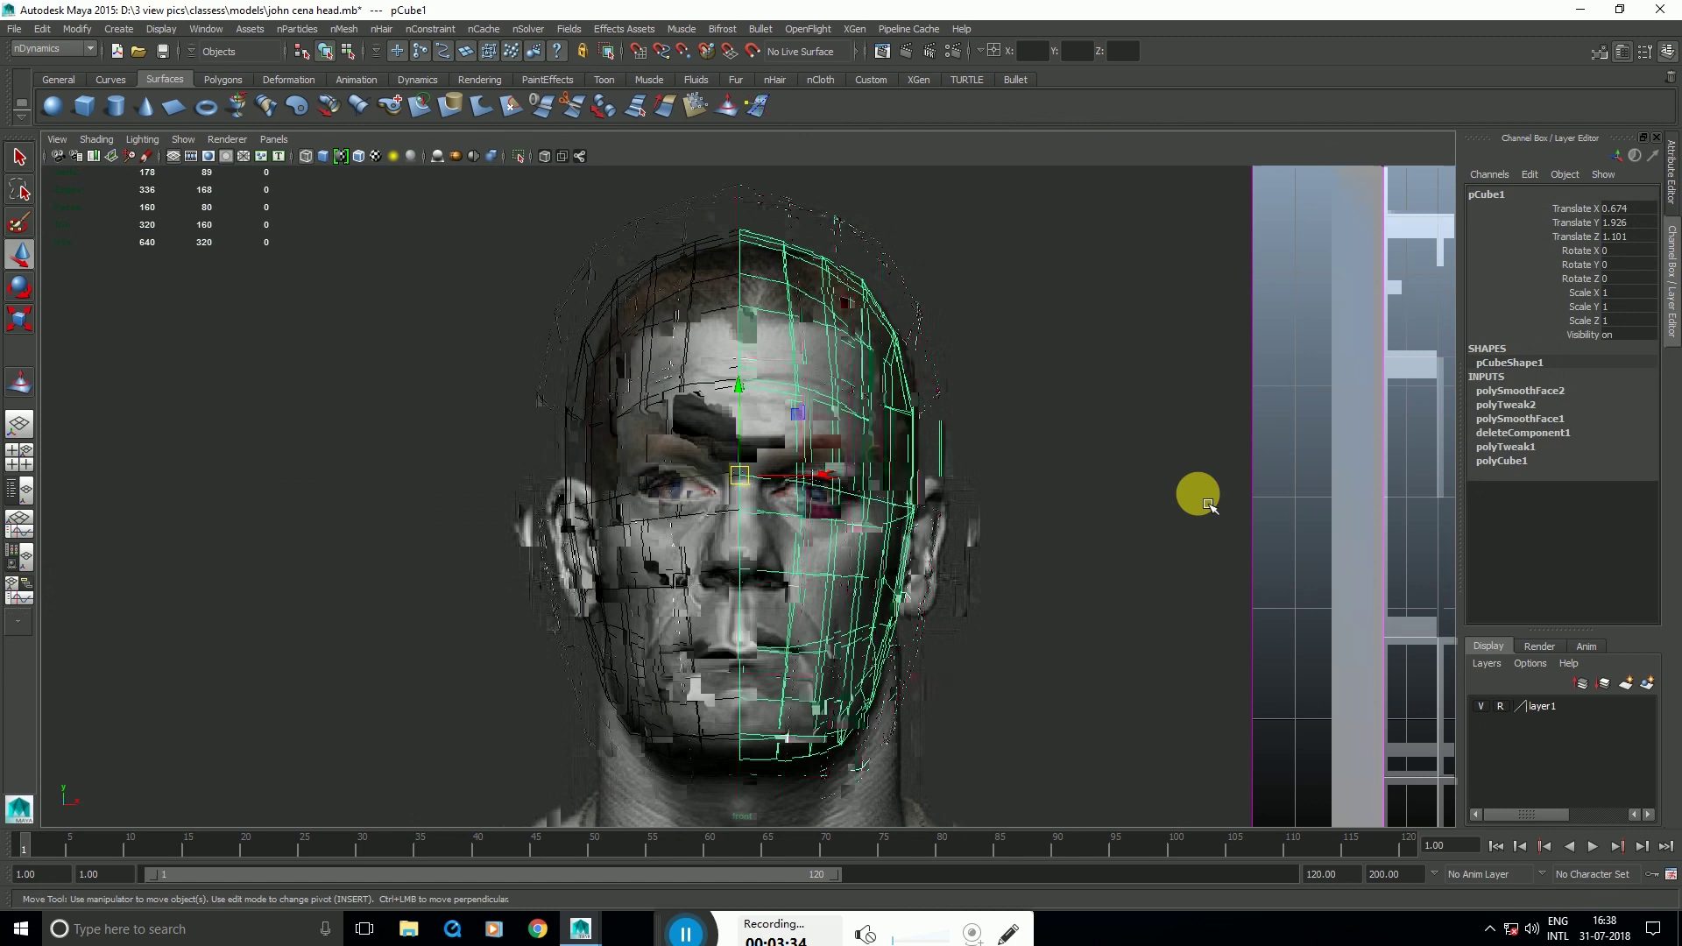
{"action": "middle_click_drag", "start_coordinate": [1070, 549], "coordinate": [1131, 416], "text": "alt"}
{"action": "scroll", "coordinate": [1008, 416], "scroll_direction": "up", "scroll_amount": 3}
{"action": "middle_click_drag", "start_coordinate": [854, 421], "coordinate": [796, 487], "text": "alt"}
{"action": "left_click", "coordinate": [165, 30]}
{"action": "mouse_move", "coordinate": [224, 208]}
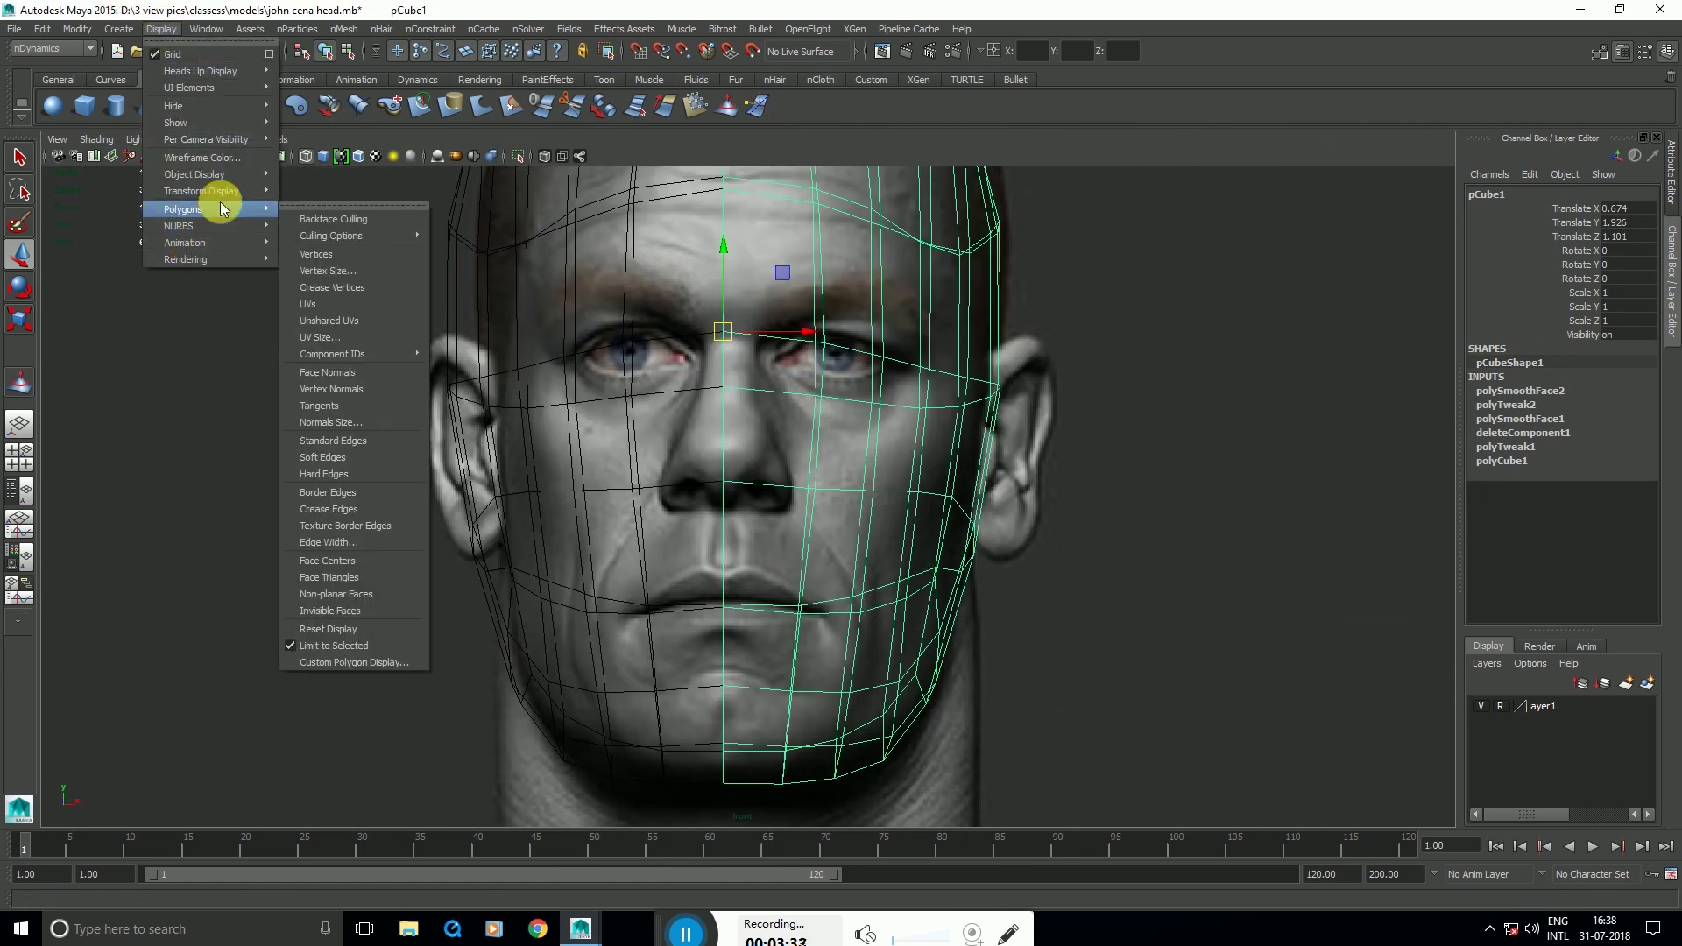
{"action": "left_click", "coordinate": [334, 219]}
{"action": "key", "text": "space"}
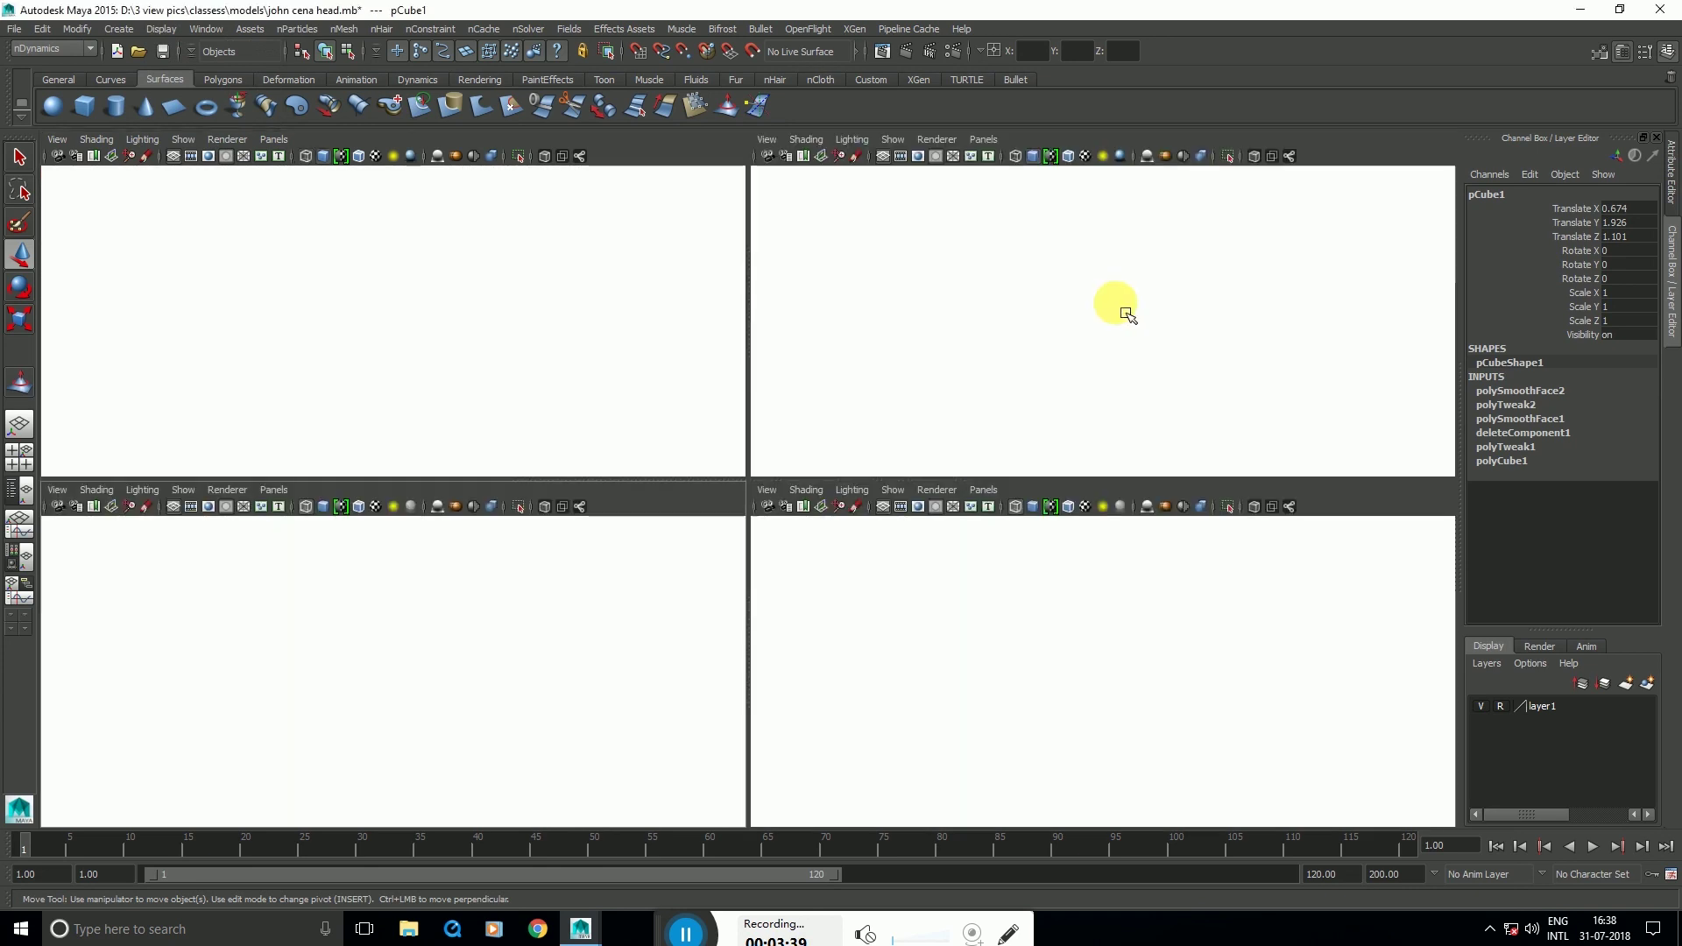
{"action": "left_click_drag", "start_coordinate": [1111, 338], "coordinate": [1126, 347], "text": "alt"}
{"action": "key", "text": "space"}
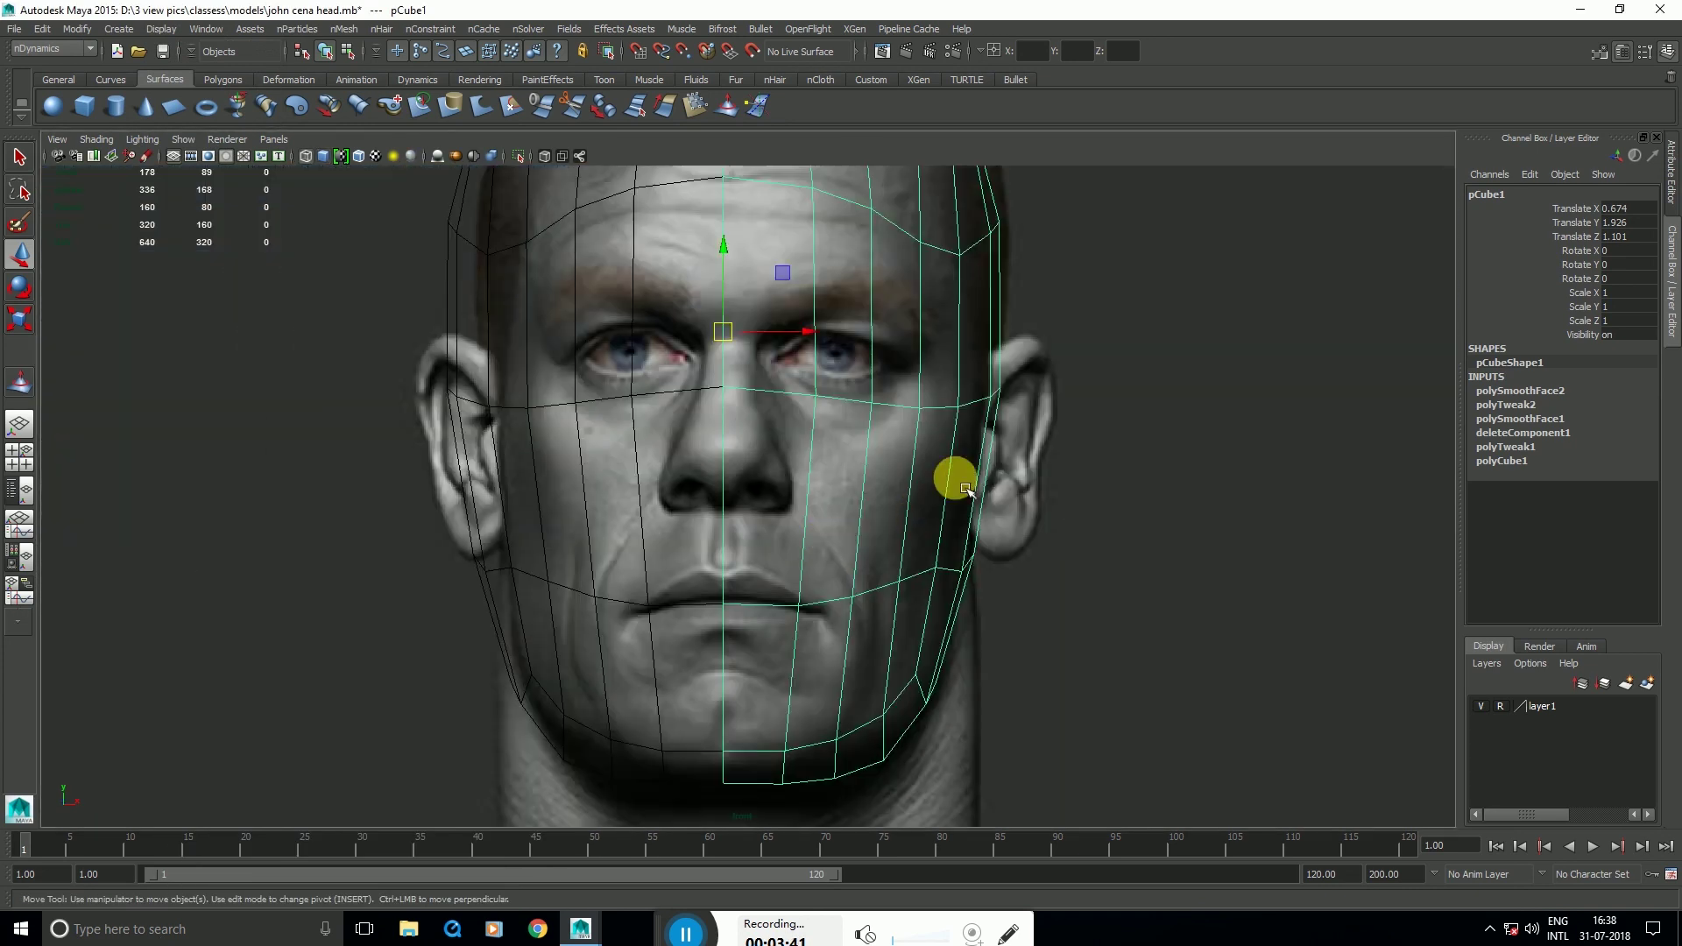
Step: Insert two horizontal edge loops across the lower face, one between nose and upper lip and one at the chin crease
{"action": "right_click_drag", "start_coordinate": [968, 379], "coordinate": [843, 519], "text": "shift"}
{"action": "left_click", "coordinate": [815, 538]}
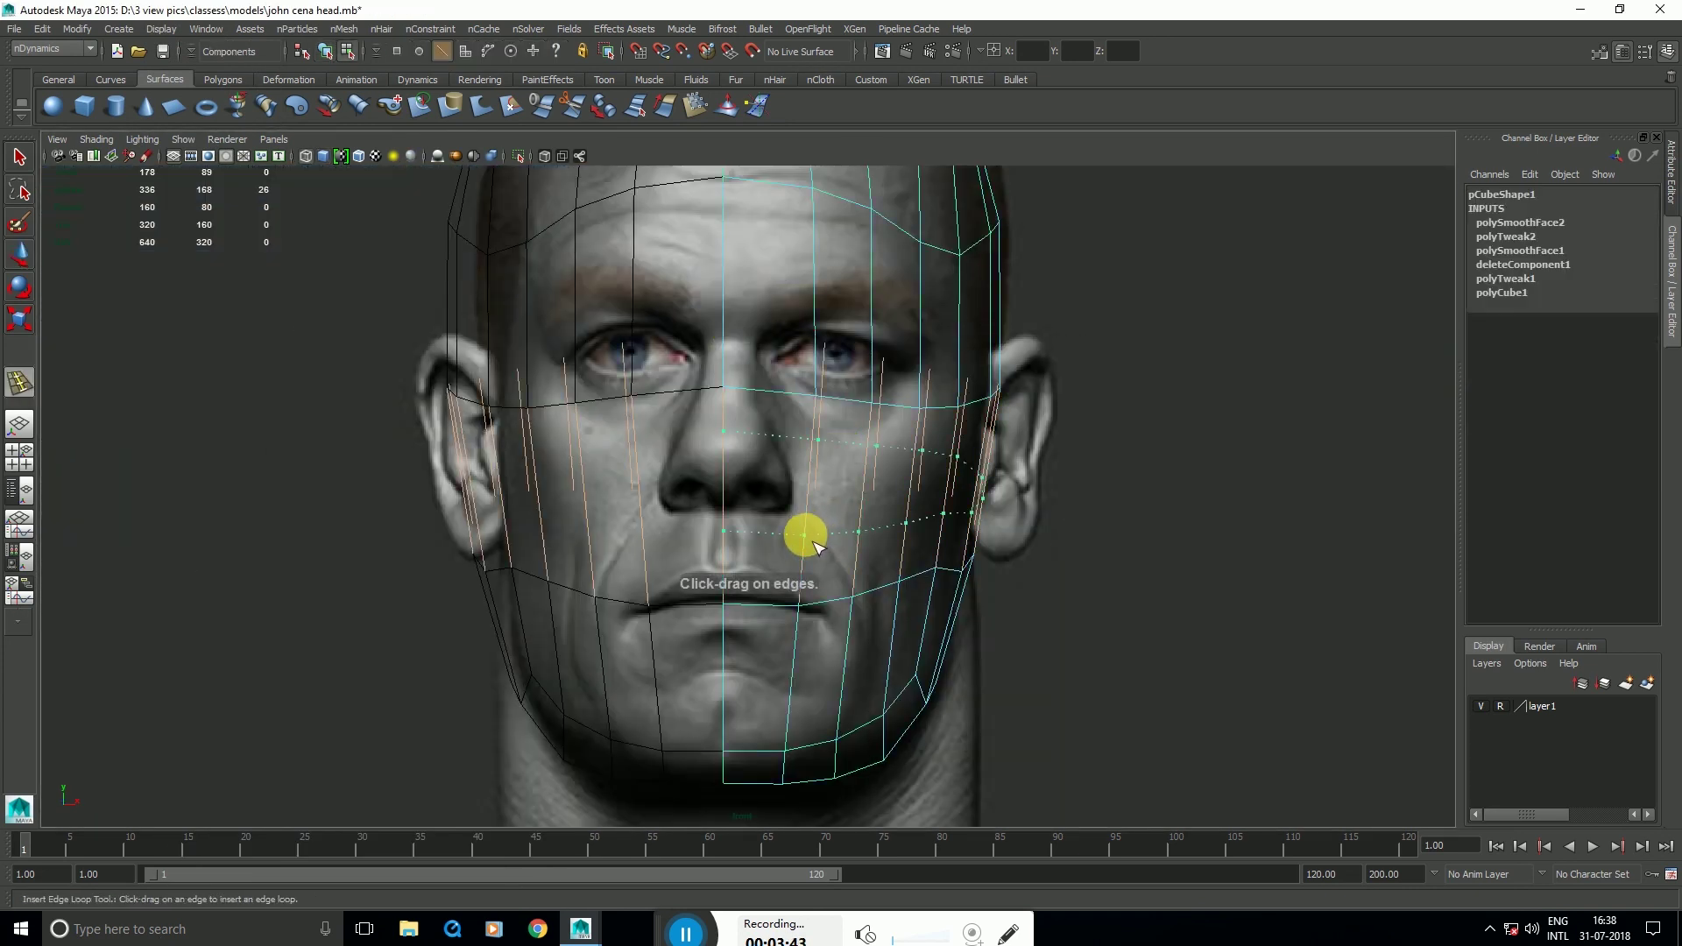
{"action": "left_click", "coordinate": [793, 688]}
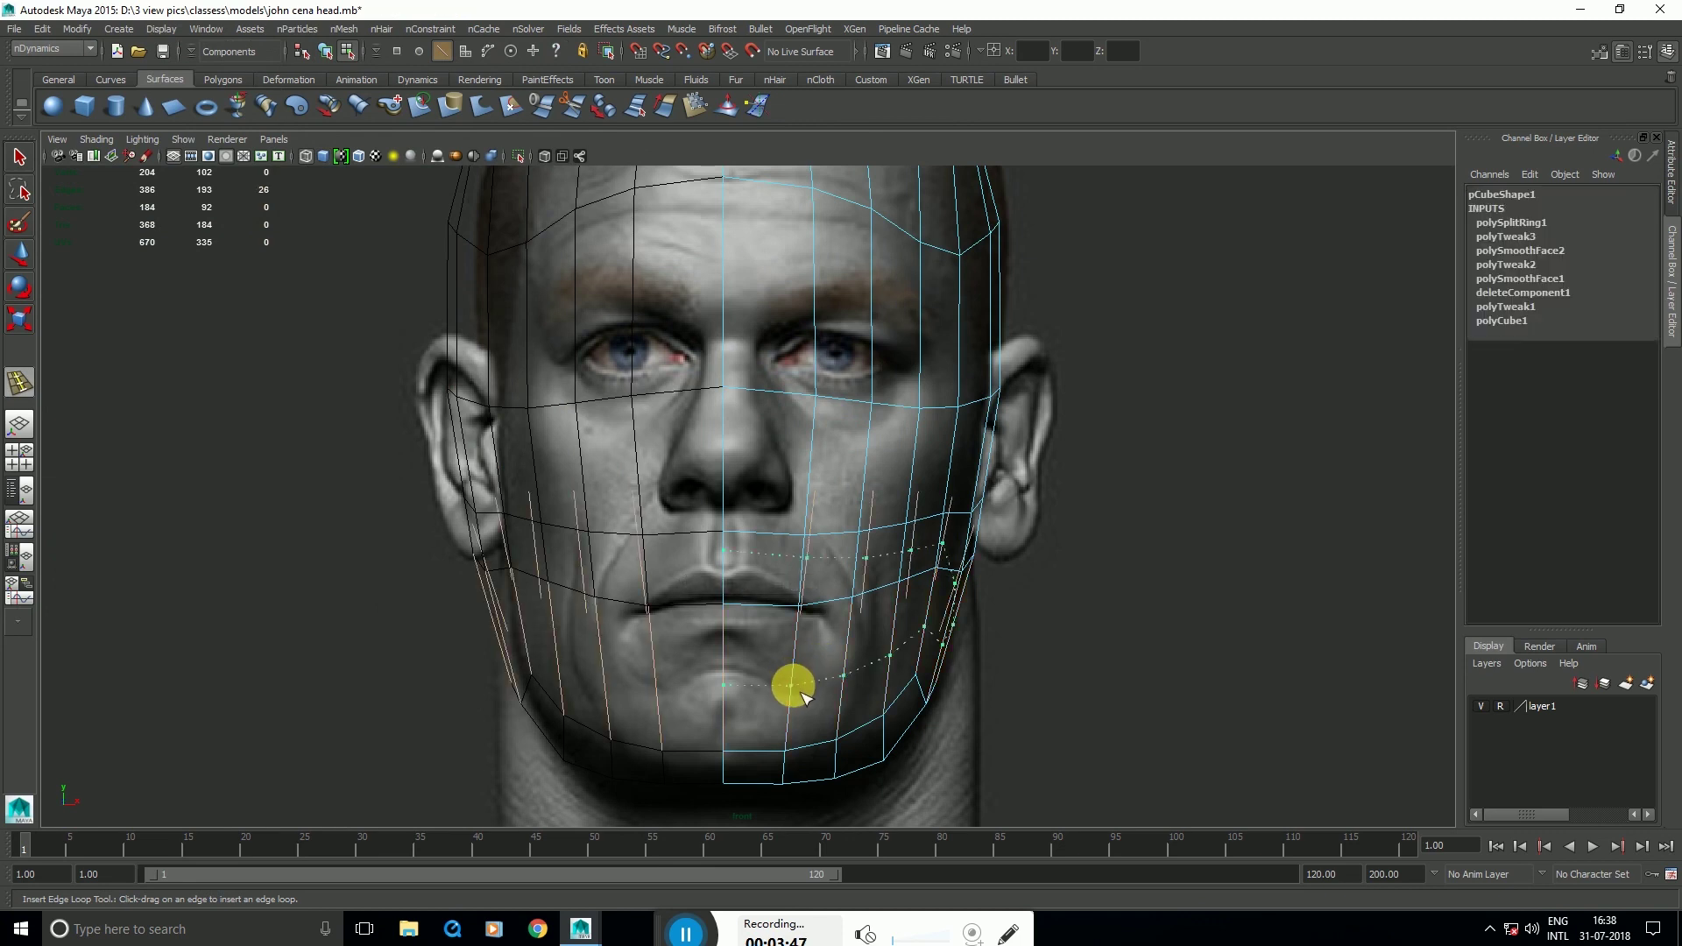
Step: Apply Edit Edge Flow to the horizontal edge loops at the nose base, mouth and chin crease
{"action": "key", "text": "w"}
{"action": "key", "text": "b"}
{"action": "key", "text": "b"}
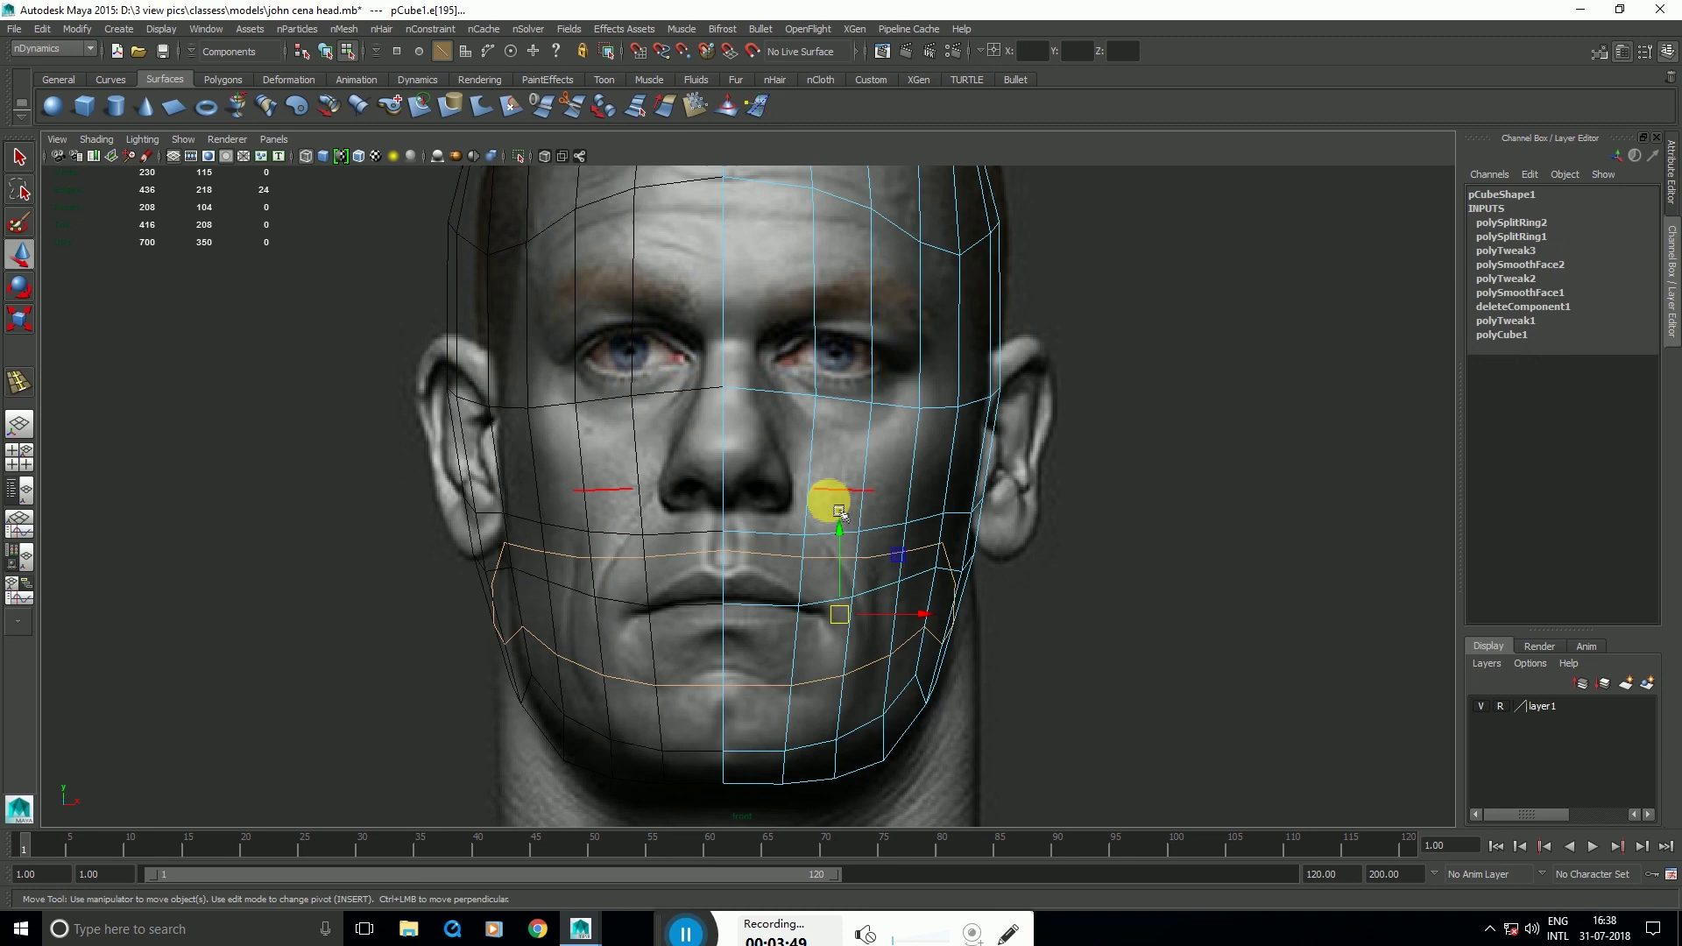
{"action": "right_click_drag", "start_coordinate": [900, 459], "coordinate": [883, 577], "text": "shift"}
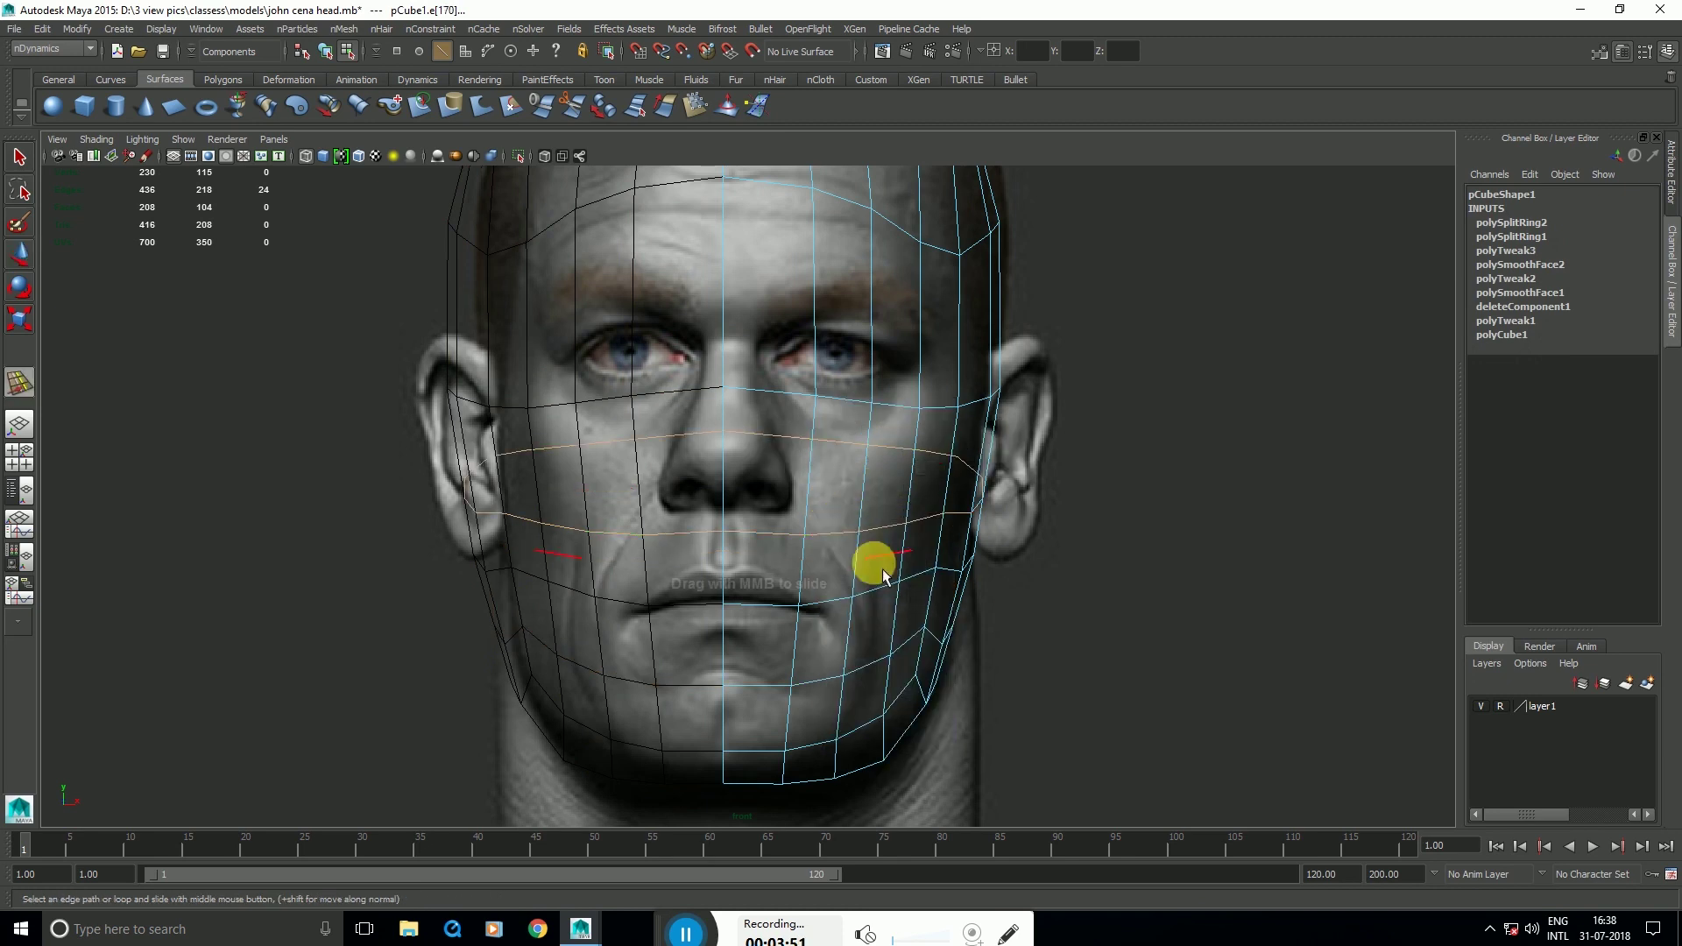
{"action": "right_click_drag", "start_coordinate": [849, 509], "coordinate": [860, 648], "text": "shift"}
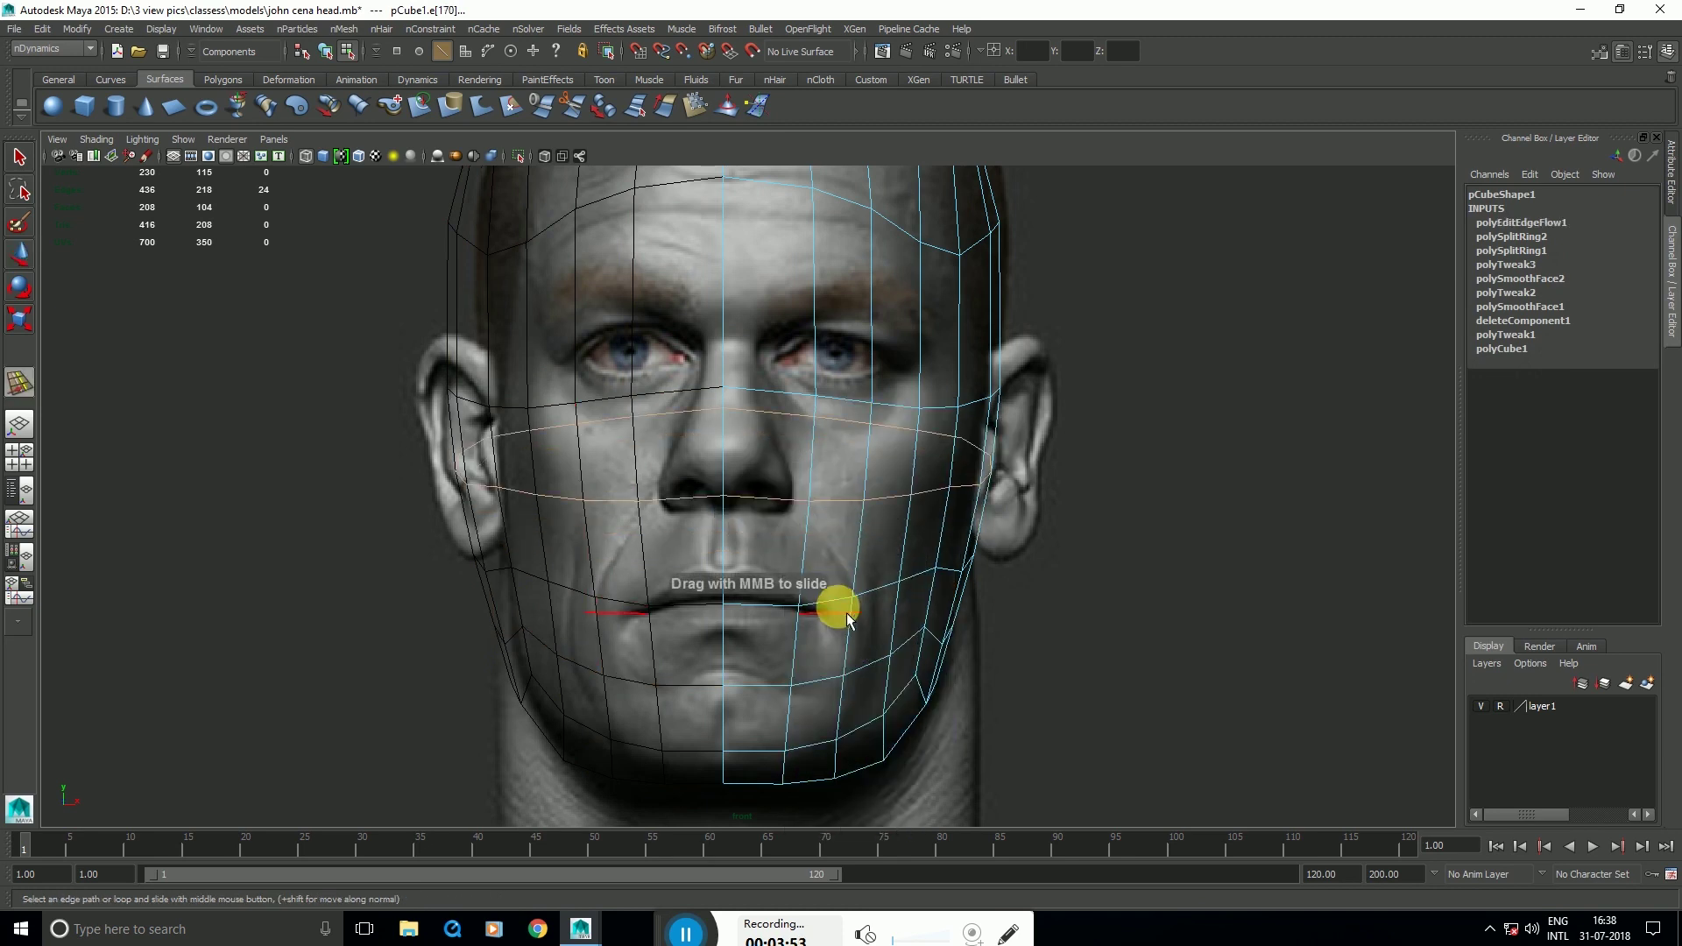
{"action": "left_click", "coordinate": [841, 609]}
{"action": "key", "text": "g"}
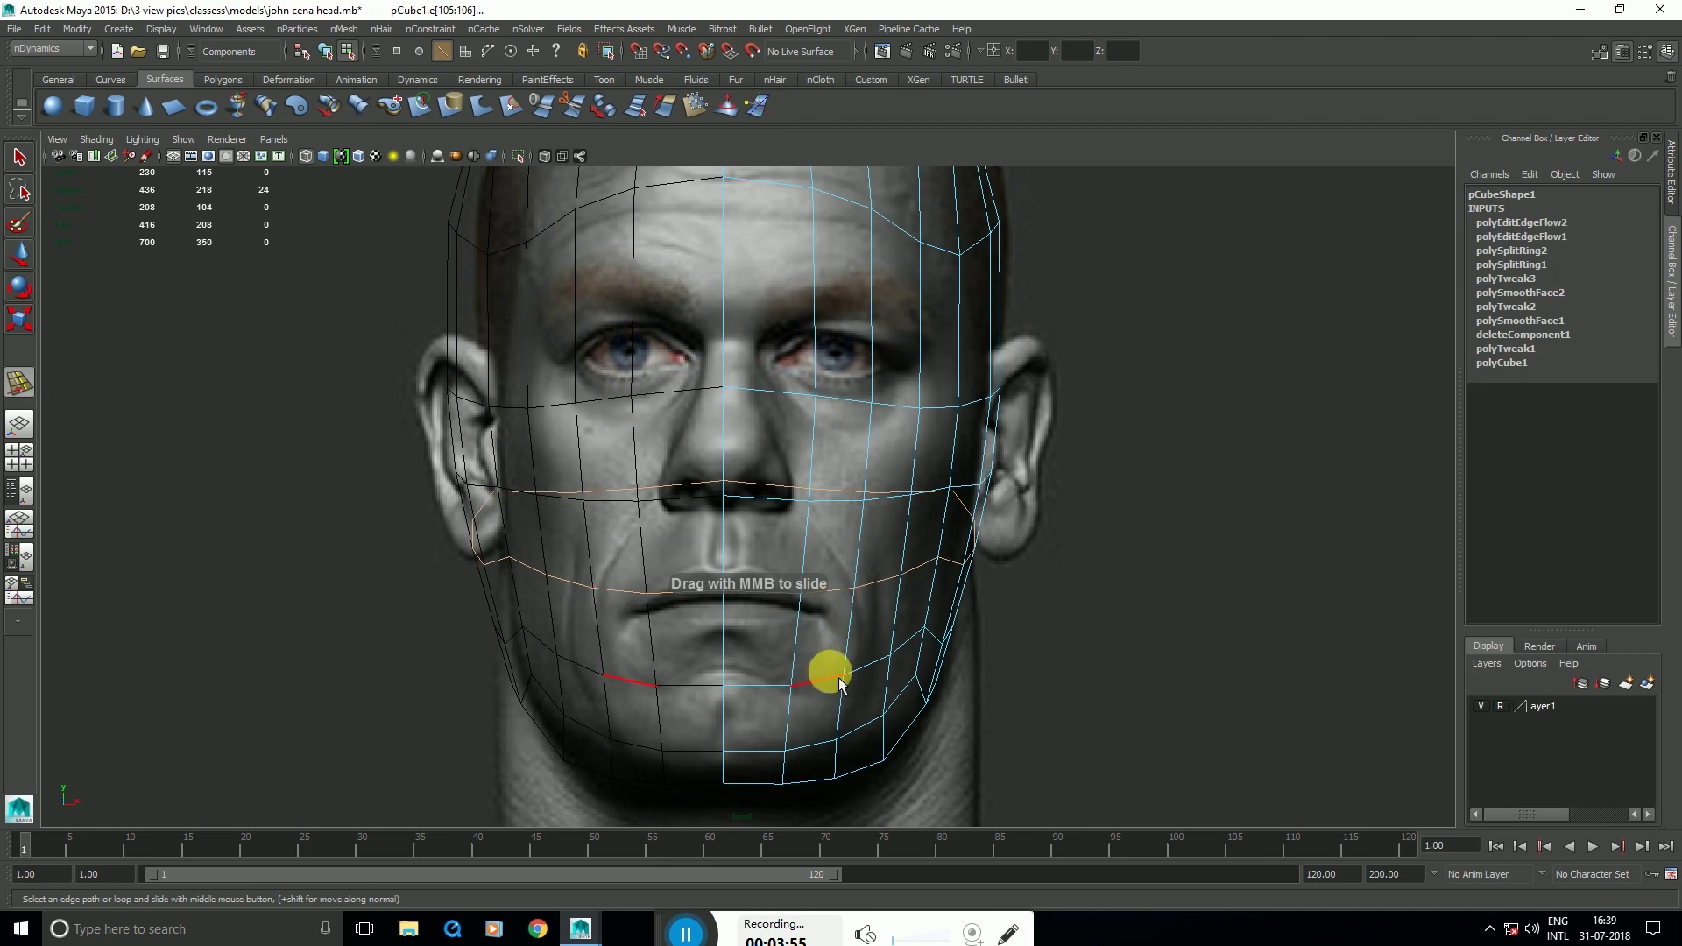
{"action": "double_click", "coordinate": [838, 674]}
{"action": "key", "text": "g"}
Step: Move the nose-base loop's vertex nearest the centre line down to the lower outer corner of the nostril
{"action": "right_click_drag", "start_coordinate": [879, 629], "coordinate": [916, 605]}
{"action": "key", "text": "space"}
{"action": "key", "text": "space"}
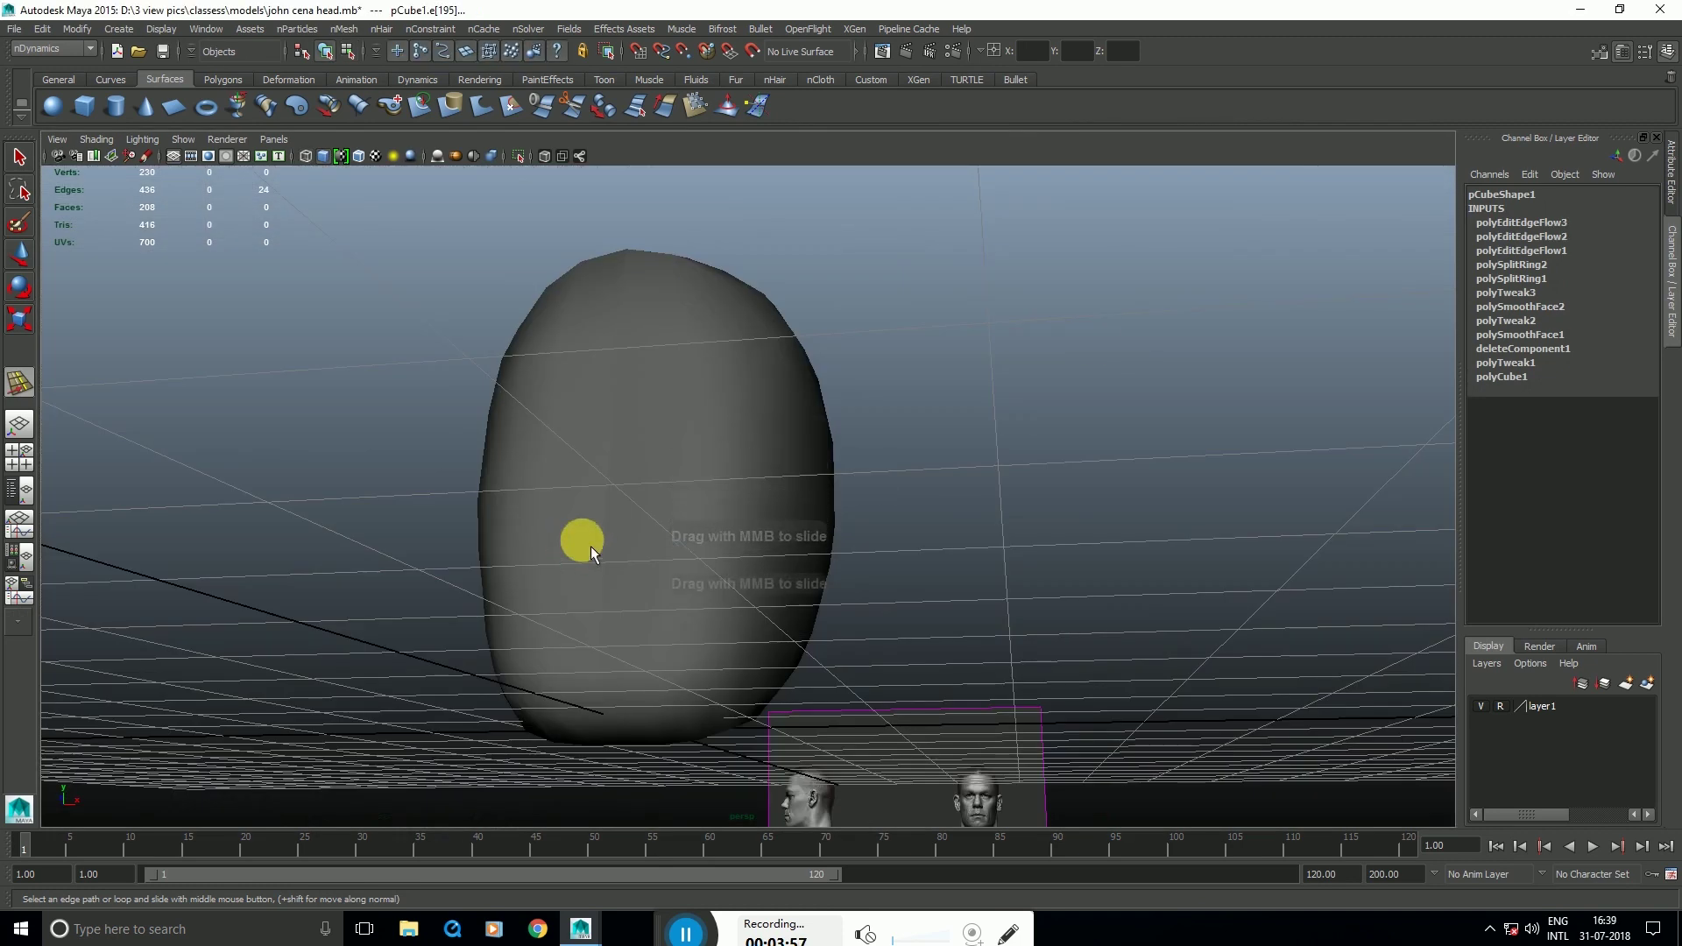
{"action": "left_click_drag", "start_coordinate": [591, 547], "coordinate": [668, 555], "text": "alt"}
{"action": "left_click", "coordinate": [584, 510]}
{"action": "key", "text": "space"}
{"action": "key", "text": "space"}
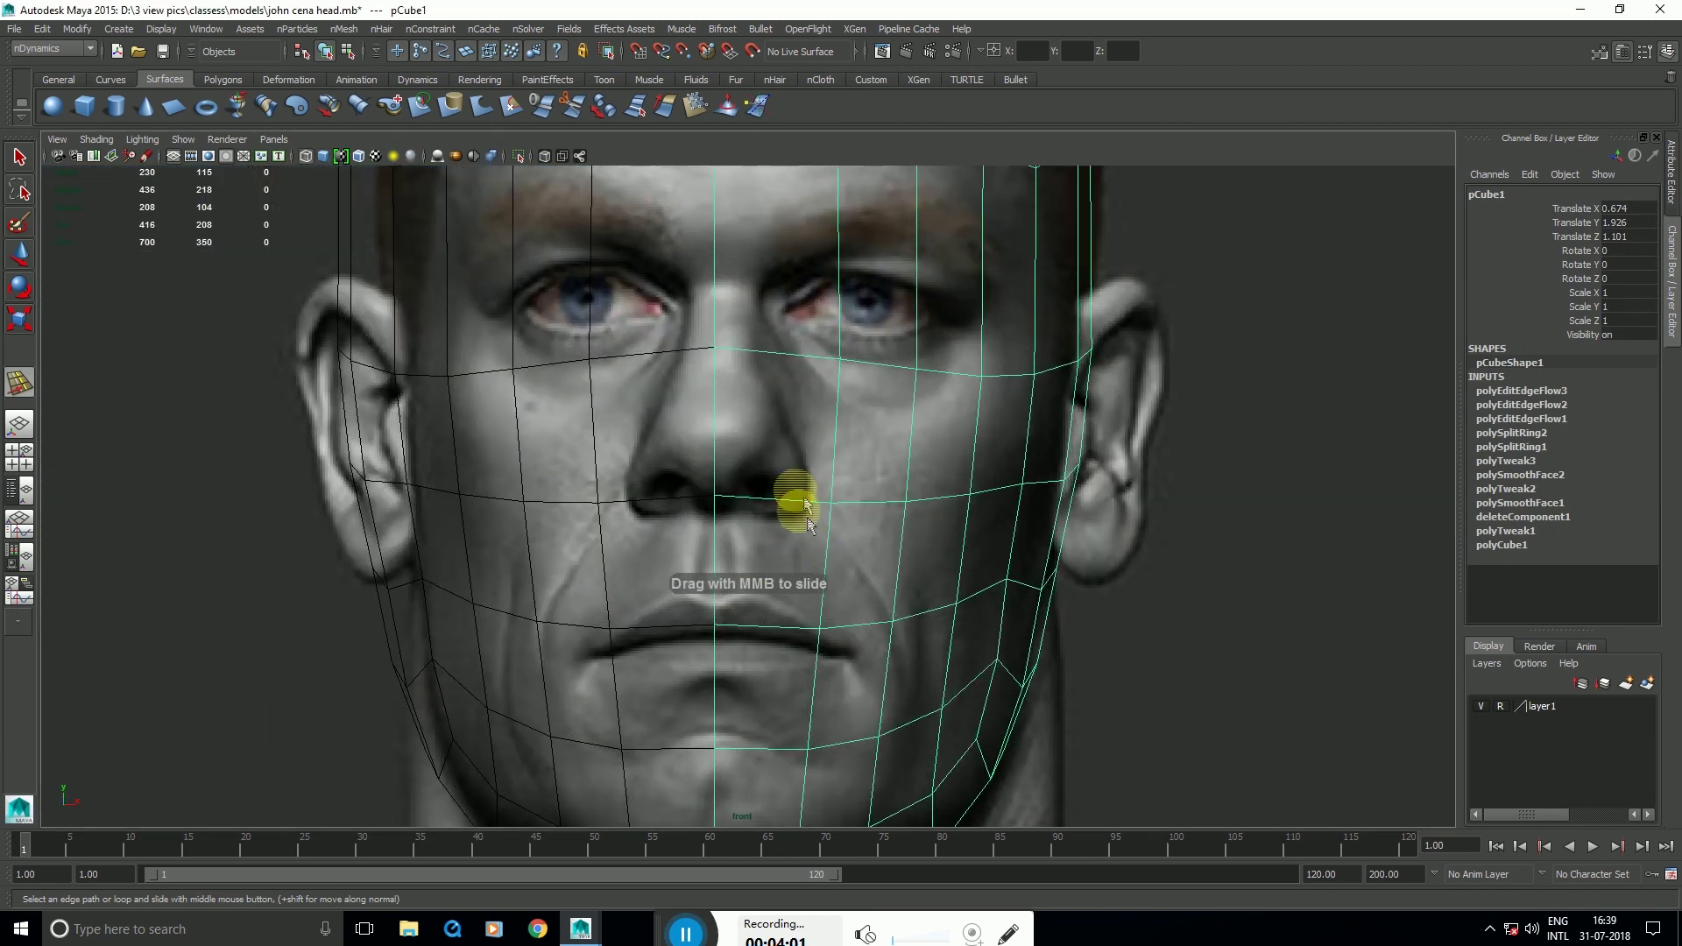
{"action": "right_click_drag", "start_coordinate": [786, 504], "coordinate": [746, 501]}
{"action": "left_click_drag", "start_coordinate": [785, 475], "coordinate": [831, 532]}
{"action": "key", "text": "w"}
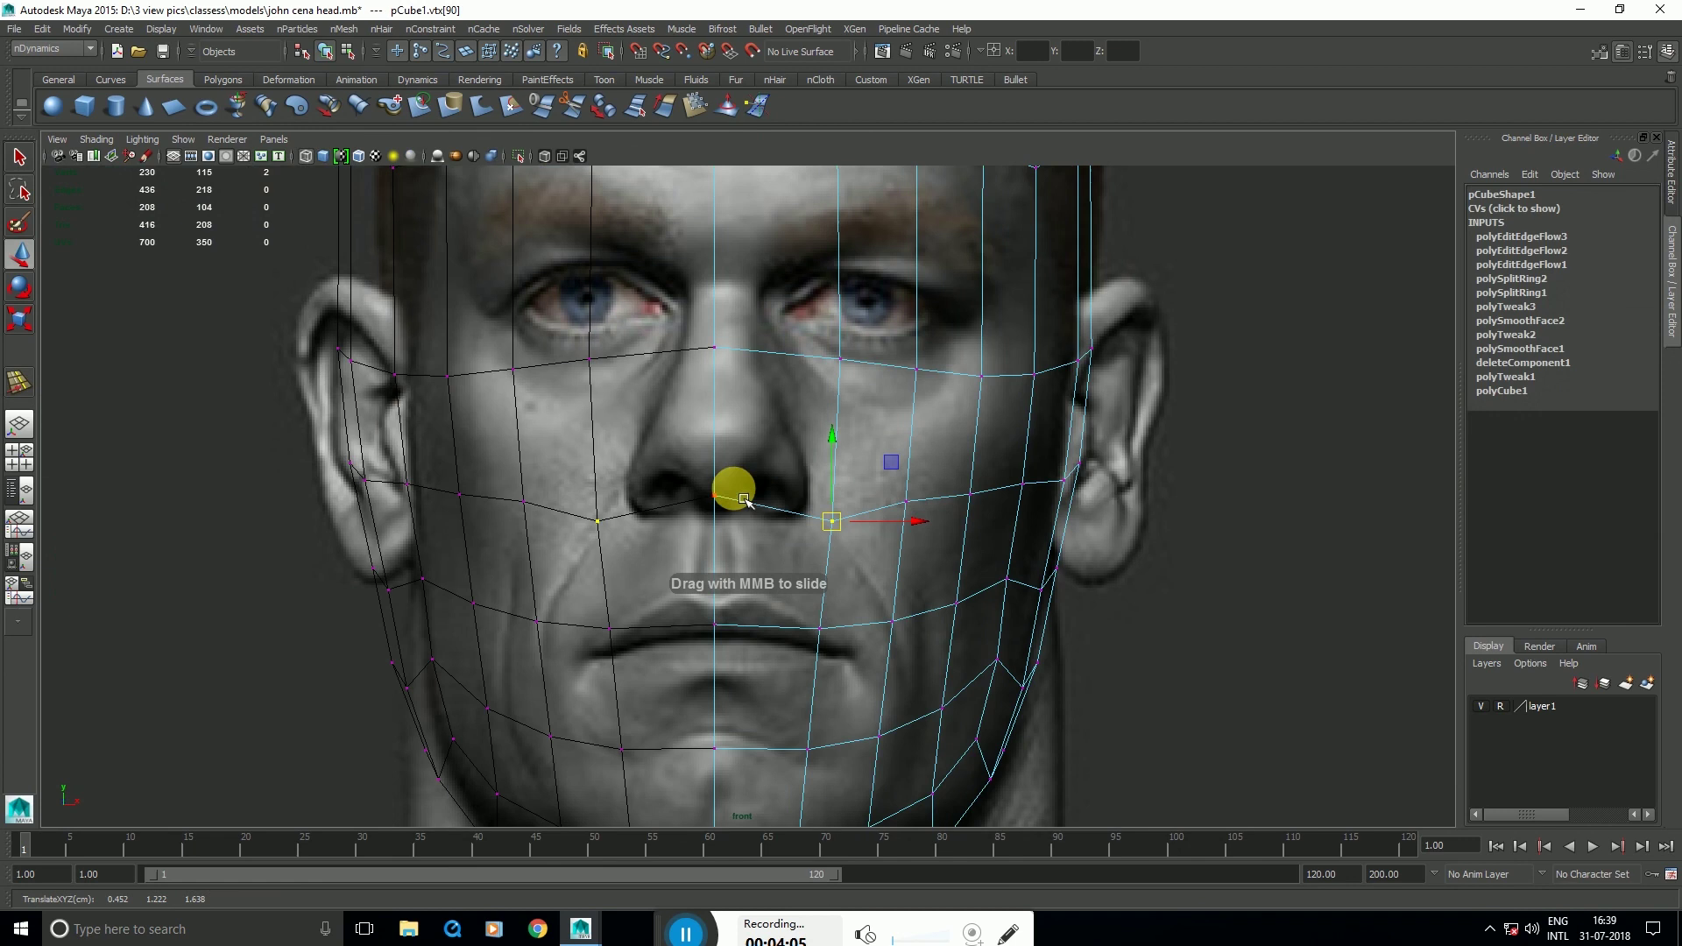
Step: Insert a horizontal edge loop across the nose and pull its vertex beside the centre line in to the nostril wing
{"action": "mouse_move", "coordinate": [838, 423]}
{"action": "right_mouse_down"}
{"action": "mouse_move", "coordinate": [943, 341]}
{"action": "mouse_move", "coordinate": [859, 385]}
{"action": "mouse_move", "coordinate": [831, 429]}
{"action": "right_mouse_up"}
{"action": "left_click", "coordinate": [923, 374]}
{"action": "left_click", "coordinate": [856, 423]}
{"action": "key", "text": "w"}
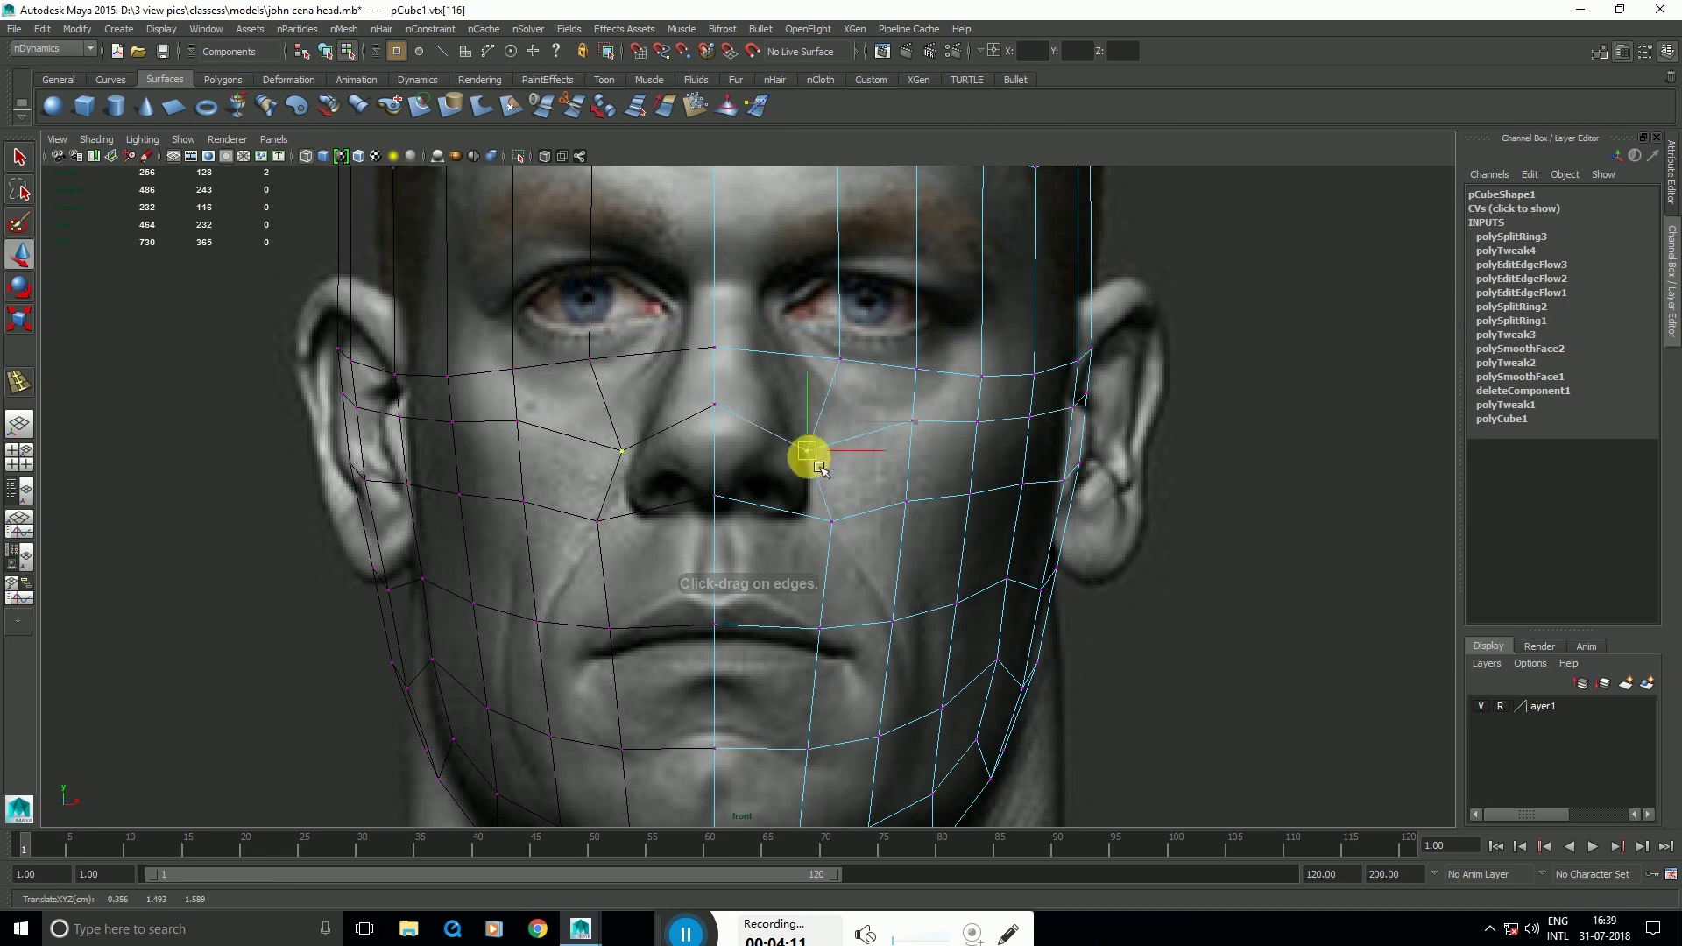
Step: Place the vertices beside the nostril, mouth corner and chin along the smile line to form a curved contour around the mouth
{"action": "left_click", "coordinate": [796, 464]}
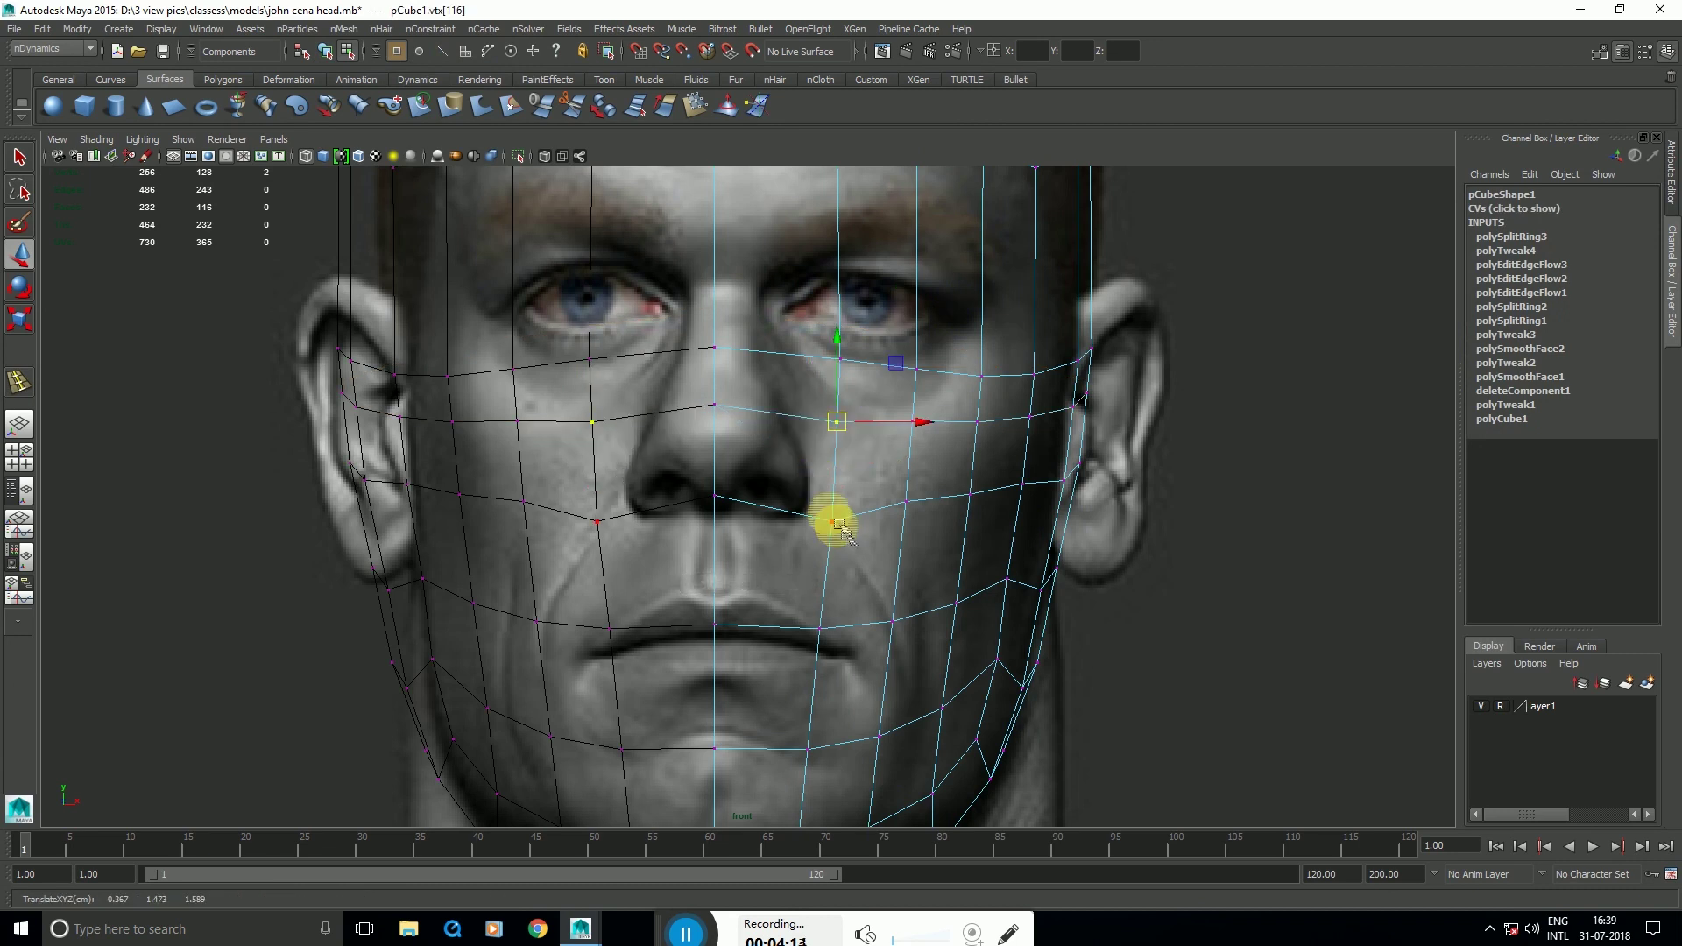
{"action": "left_click_drag", "start_coordinate": [909, 503], "coordinate": [869, 562]}
{"action": "middle_click_drag", "start_coordinate": [856, 567], "coordinate": [854, 514], "text": "alt"}
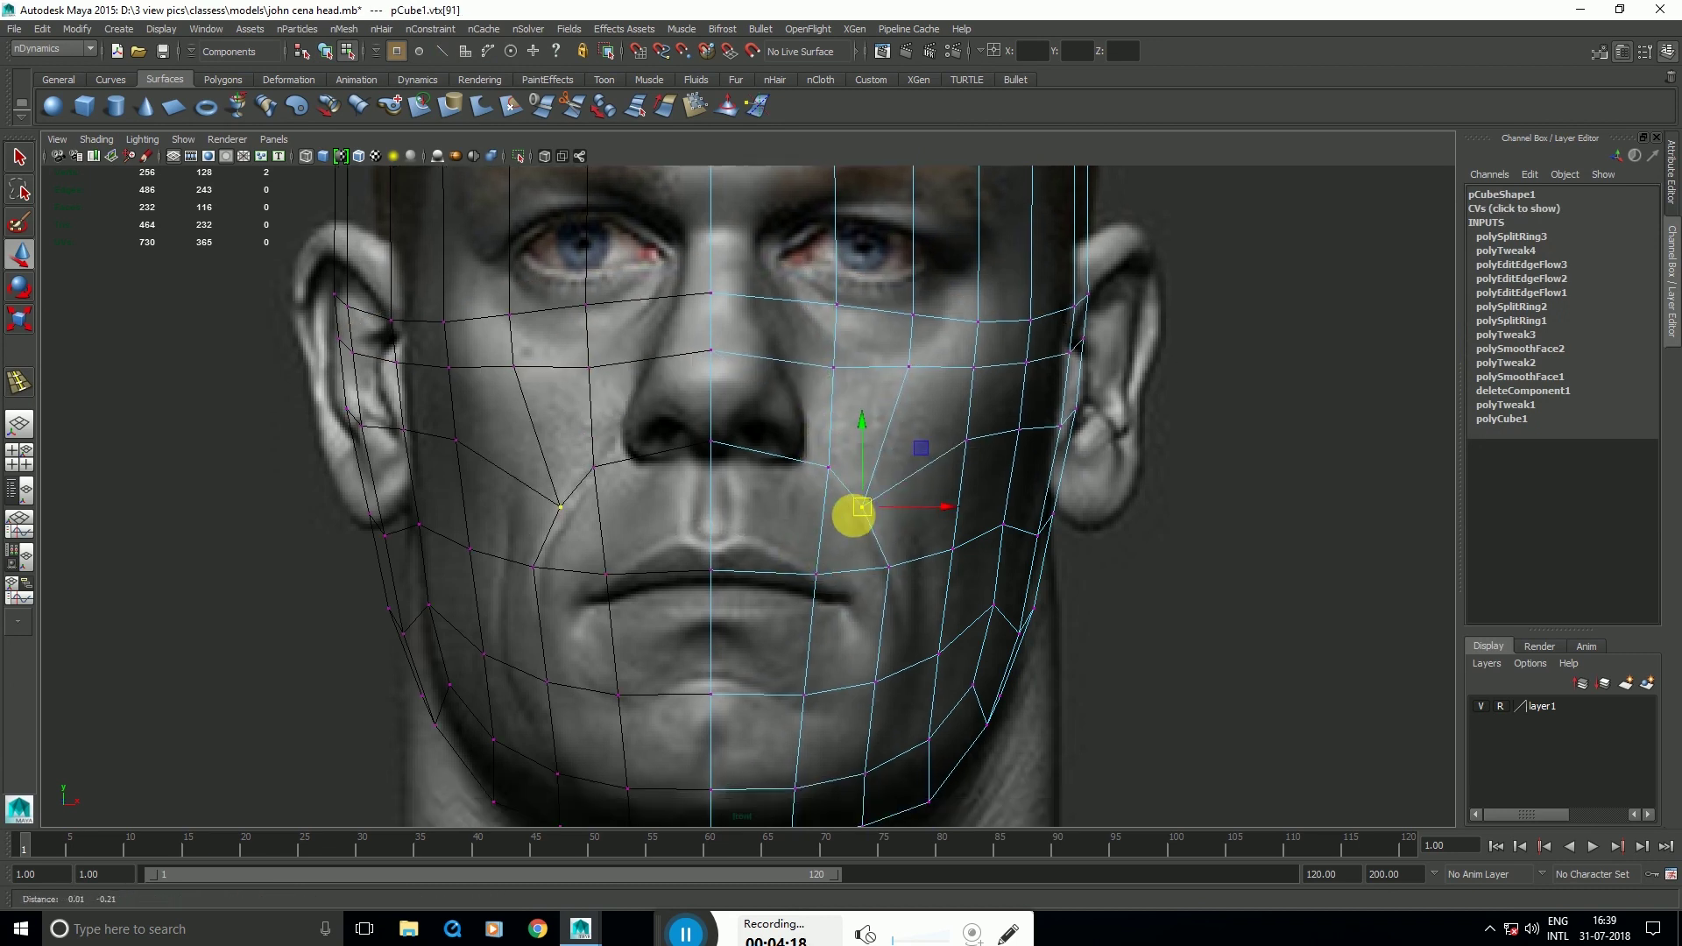
{"action": "left_click", "coordinate": [894, 573]}
{"action": "left_click", "coordinate": [879, 683]}
{"action": "left_click_drag", "start_coordinate": [879, 684], "coordinate": [903, 678]}
Step: Adjust the lower chin loop's vertices near the centre line to follow the chin's contour in the front reference
{"action": "middle_click_drag", "start_coordinate": [890, 687], "coordinate": [843, 587], "text": "alt"}
{"action": "left_click", "coordinate": [816, 677]}
{"action": "left_click_drag", "start_coordinate": [823, 677], "coordinate": [747, 699]}
{"action": "left_click", "coordinate": [752, 692]}
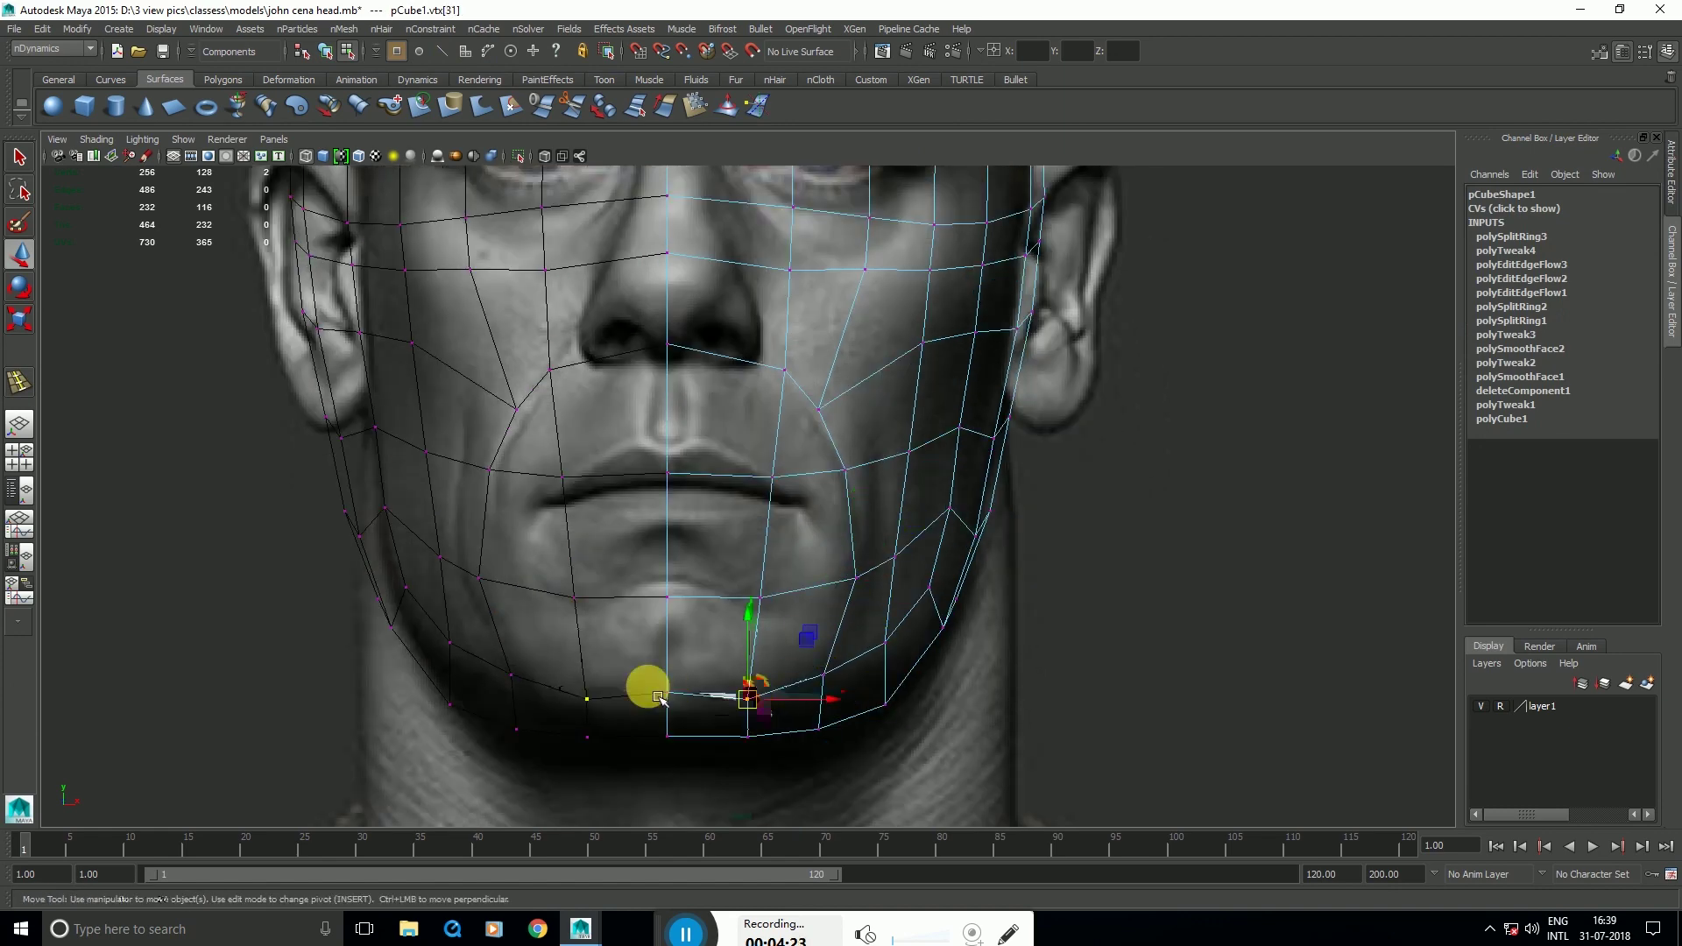
{"action": "left_click", "coordinate": [667, 692]}
Step: Adjust the nose-base vertex on the centre line and check its position against the side reference
{"action": "left_click", "coordinate": [667, 345]}
{"action": "left_click_drag", "start_coordinate": [667, 347], "coordinate": [670, 348]}
{"action": "key", "text": "space"}
{"action": "key", "text": "space"}
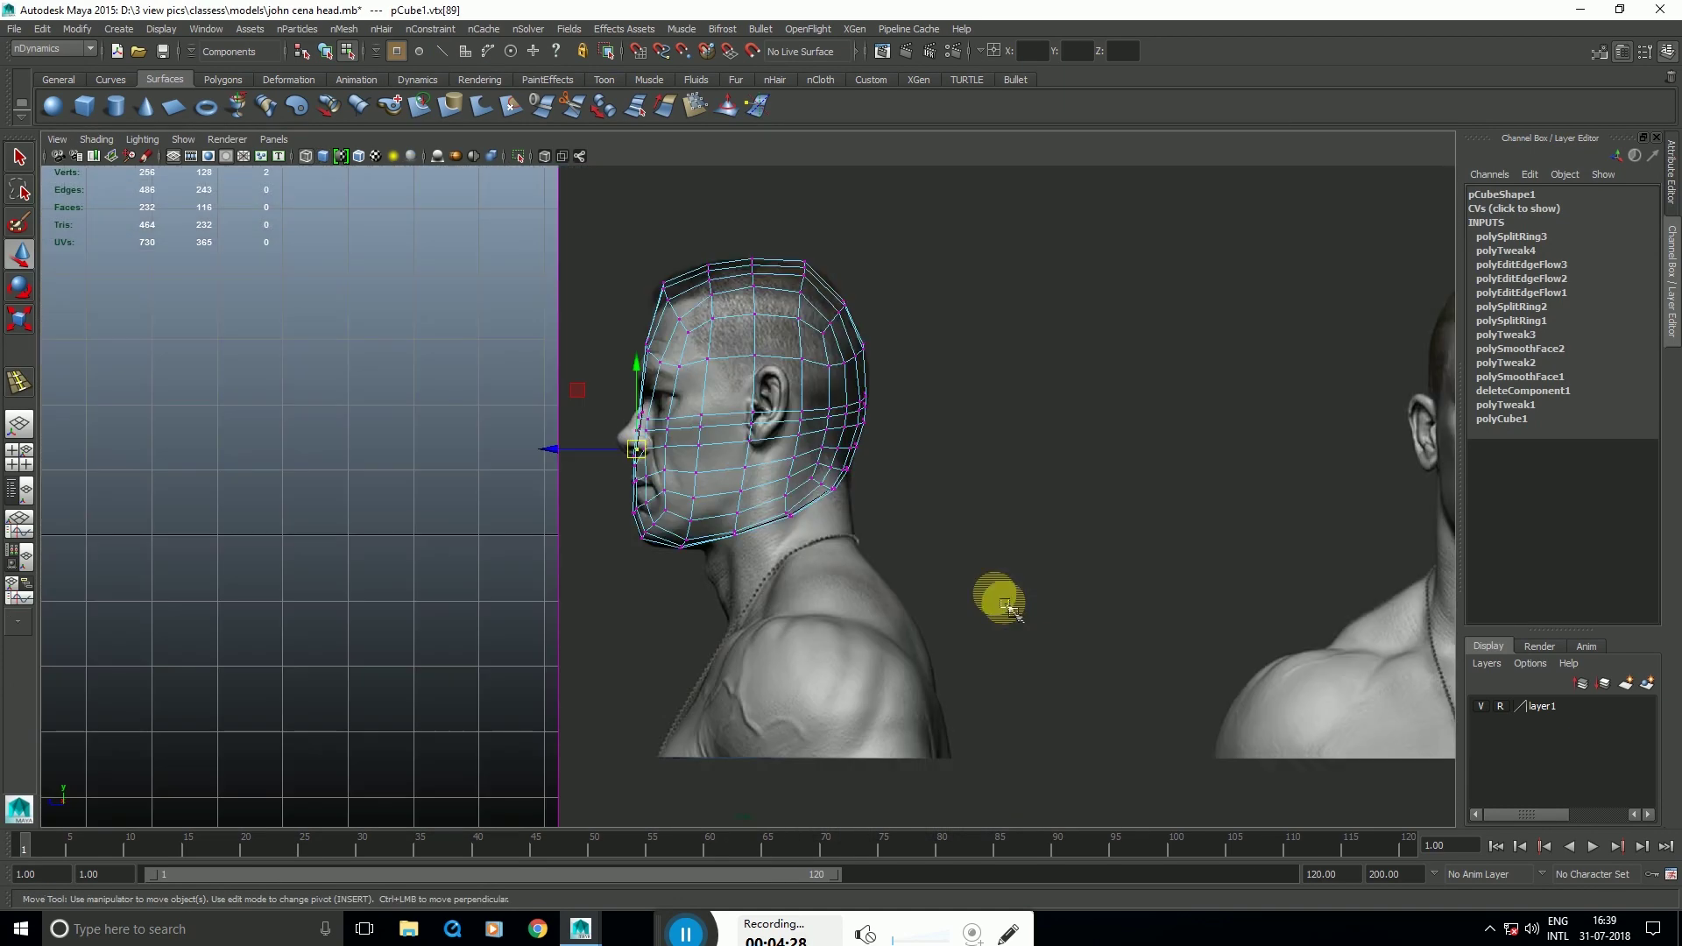
{"action": "scroll", "coordinate": [565, 510], "scroll_direction": "up", "scroll_amount": 5}
{"action": "middle_click_drag", "start_coordinate": [602, 541], "coordinate": [879, 738], "text": "alt"}
{"action": "key", "text": "space"}
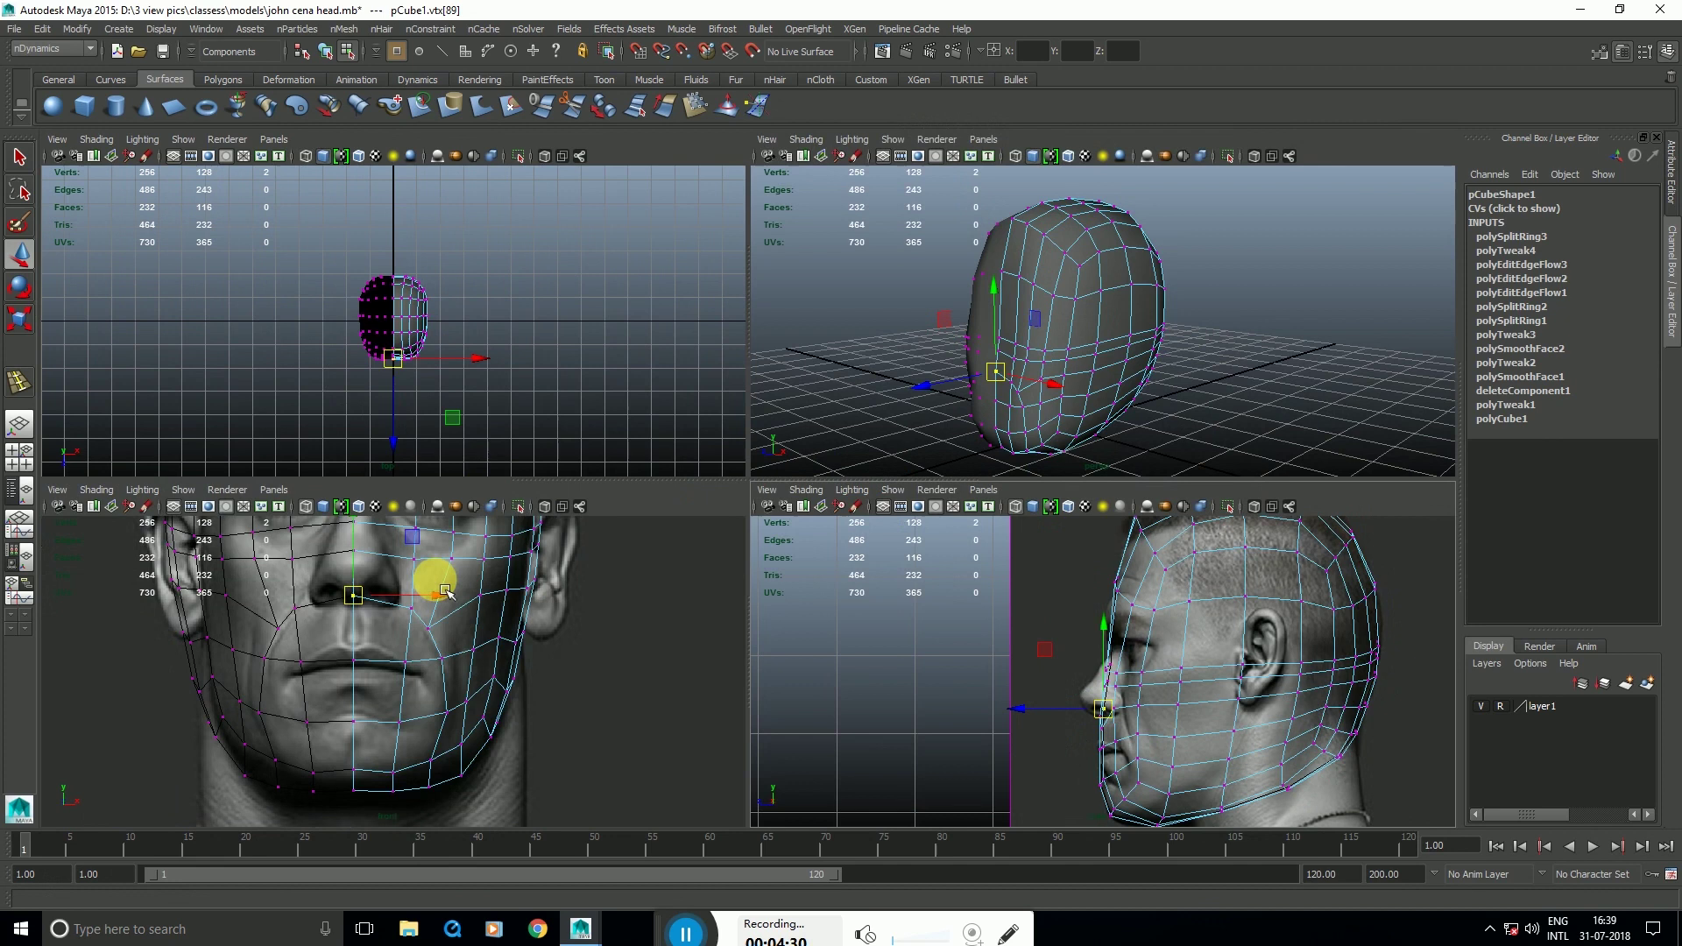
{"action": "key", "text": "space"}
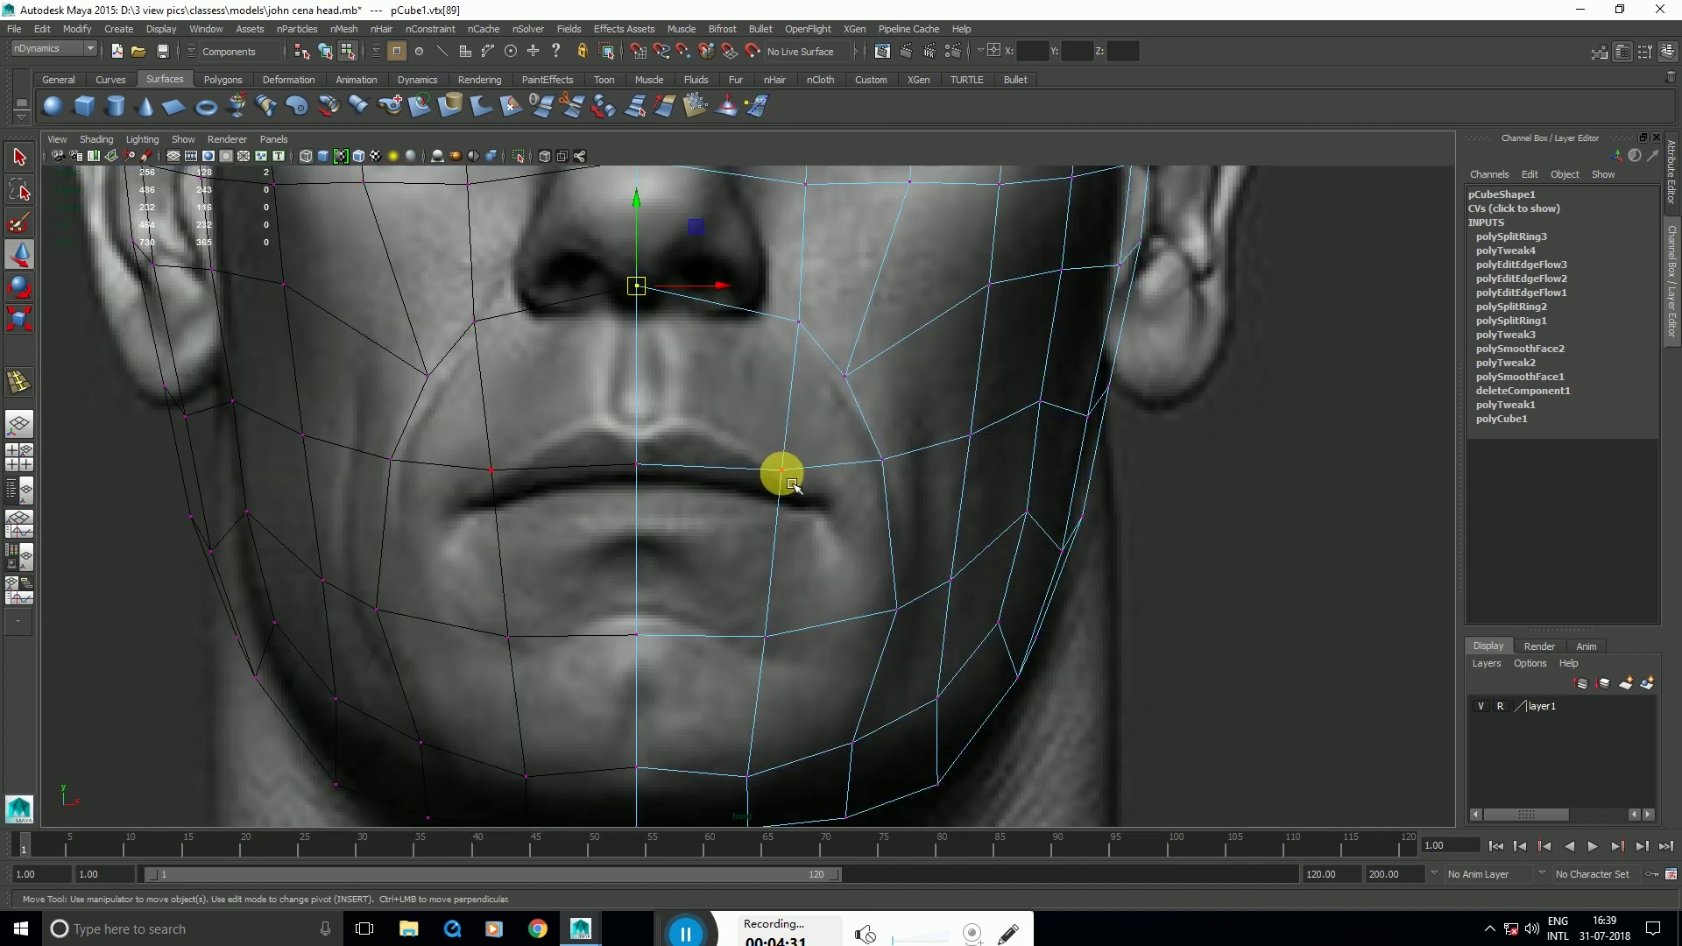
Step: Delete the six half-head faces between the nose base and lower chin to open a hole around the mouth
{"action": "right_click_drag", "start_coordinate": [783, 474], "coordinate": [777, 495]}
{"action": "left_click", "coordinate": [762, 445]}
{"action": "left_click", "coordinate": [804, 499], "text": "shift"}
{"action": "left_click", "coordinate": [814, 428], "text": "shift"}
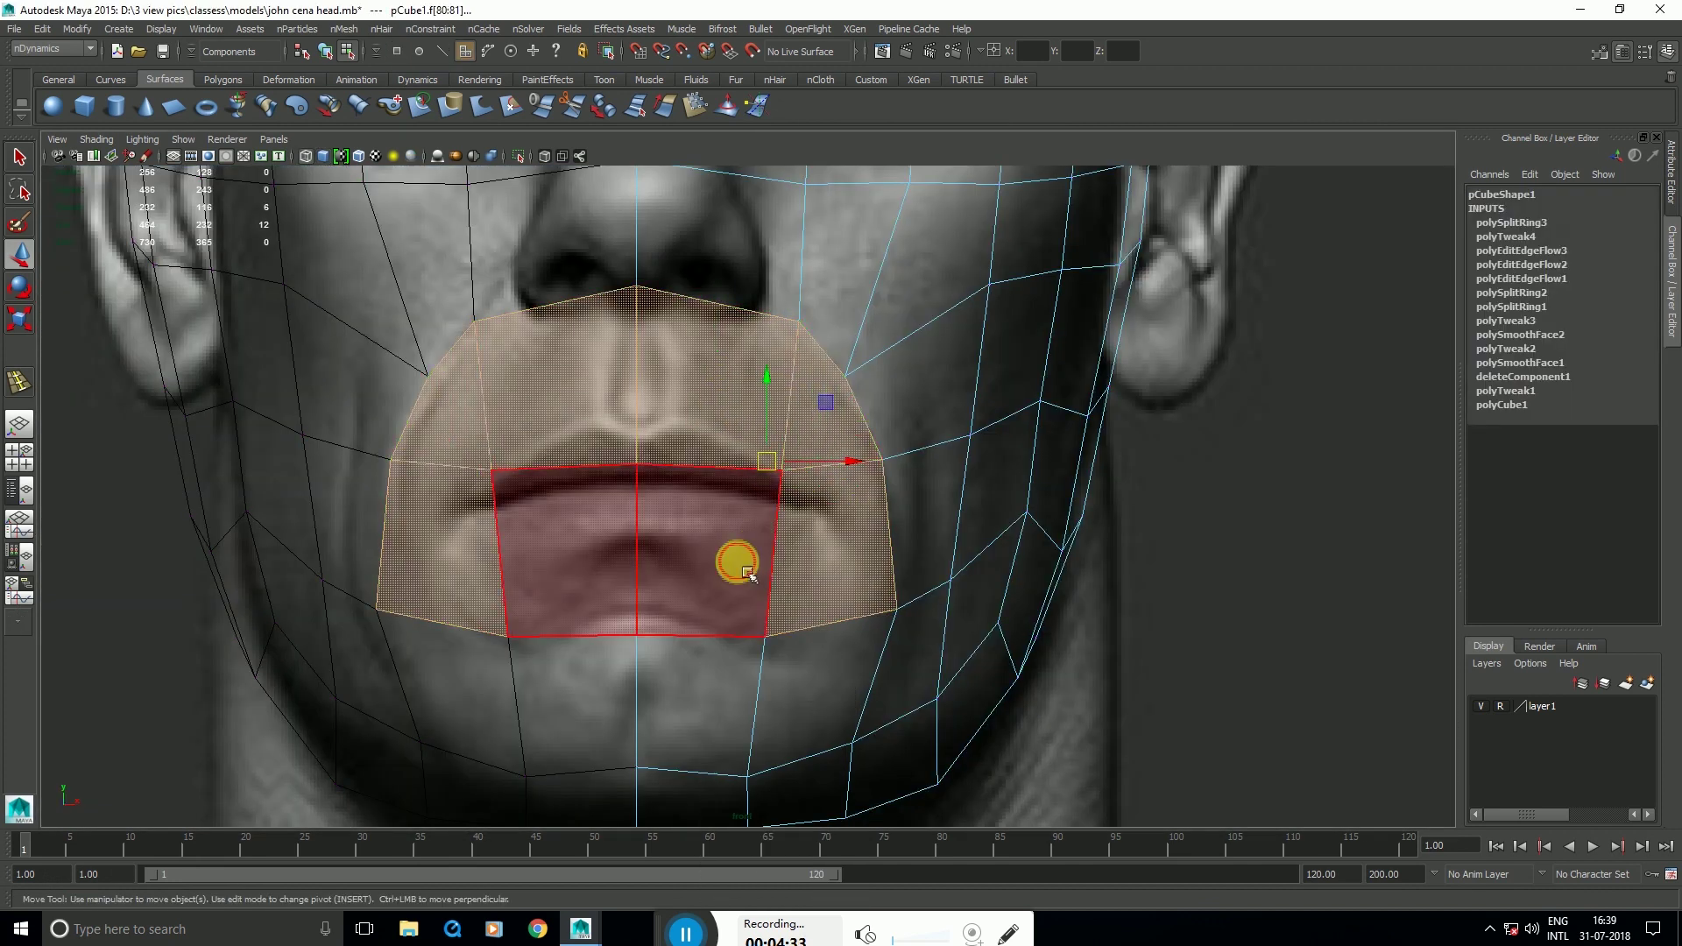
{"action": "left_click", "coordinate": [826, 680]}
{"action": "left_click", "coordinate": [899, 657]}
{"action": "key", "text": "Delete"}
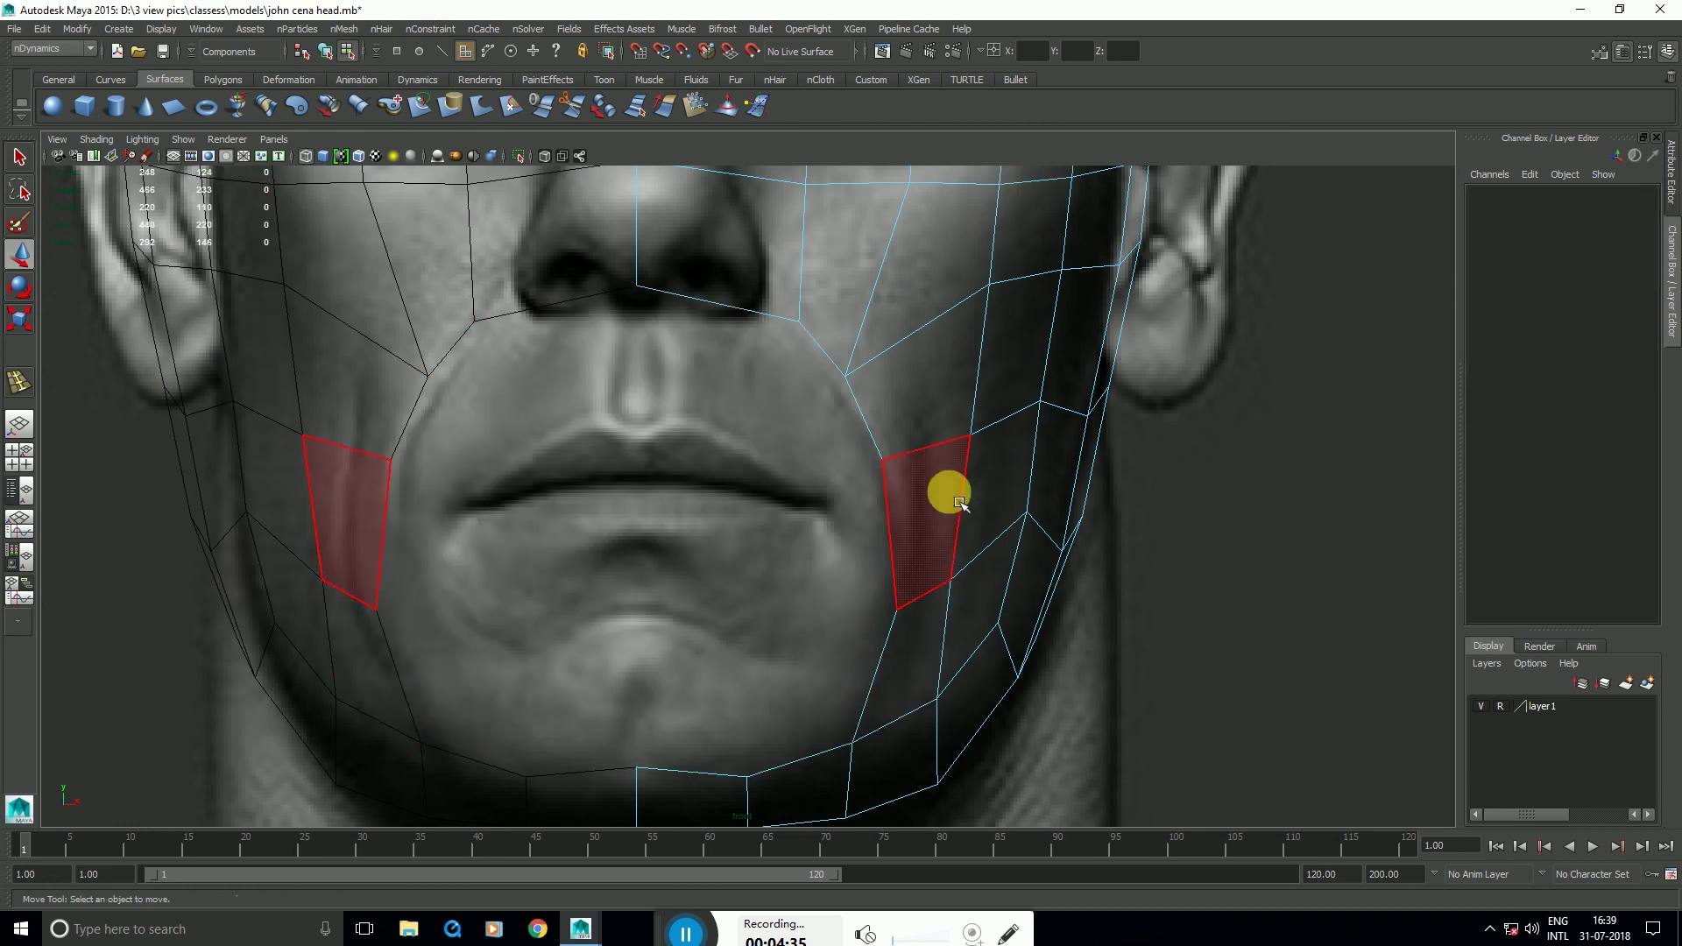
Step: Adjust the mouth opening's border vertex at the nostril's lower outer corner in the front view
{"action": "right_click_drag", "start_coordinate": [939, 457], "coordinate": [787, 476]}
{"action": "left_click", "coordinate": [880, 461]}
{"action": "key", "text": "space"}
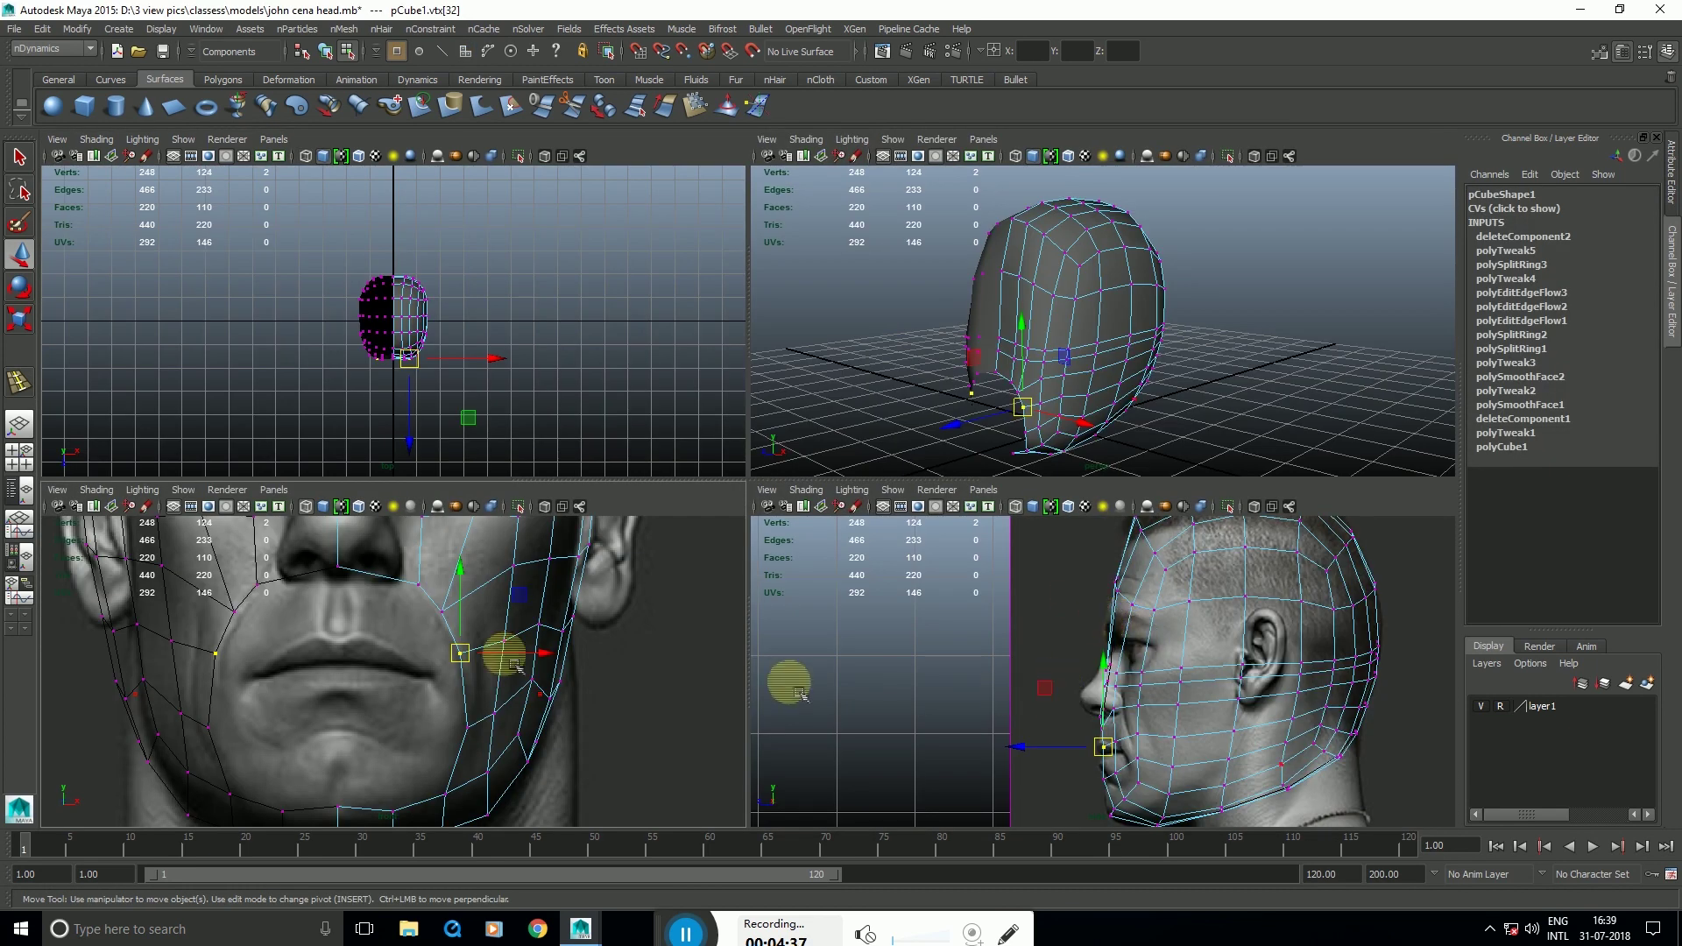
{"action": "scroll", "coordinate": [438, 639], "scroll_direction": "up", "scroll_amount": 1}
{"action": "middle_click_drag", "start_coordinate": [401, 625], "coordinate": [415, 670], "text": "alt"}
{"action": "left_click", "coordinate": [425, 614]}
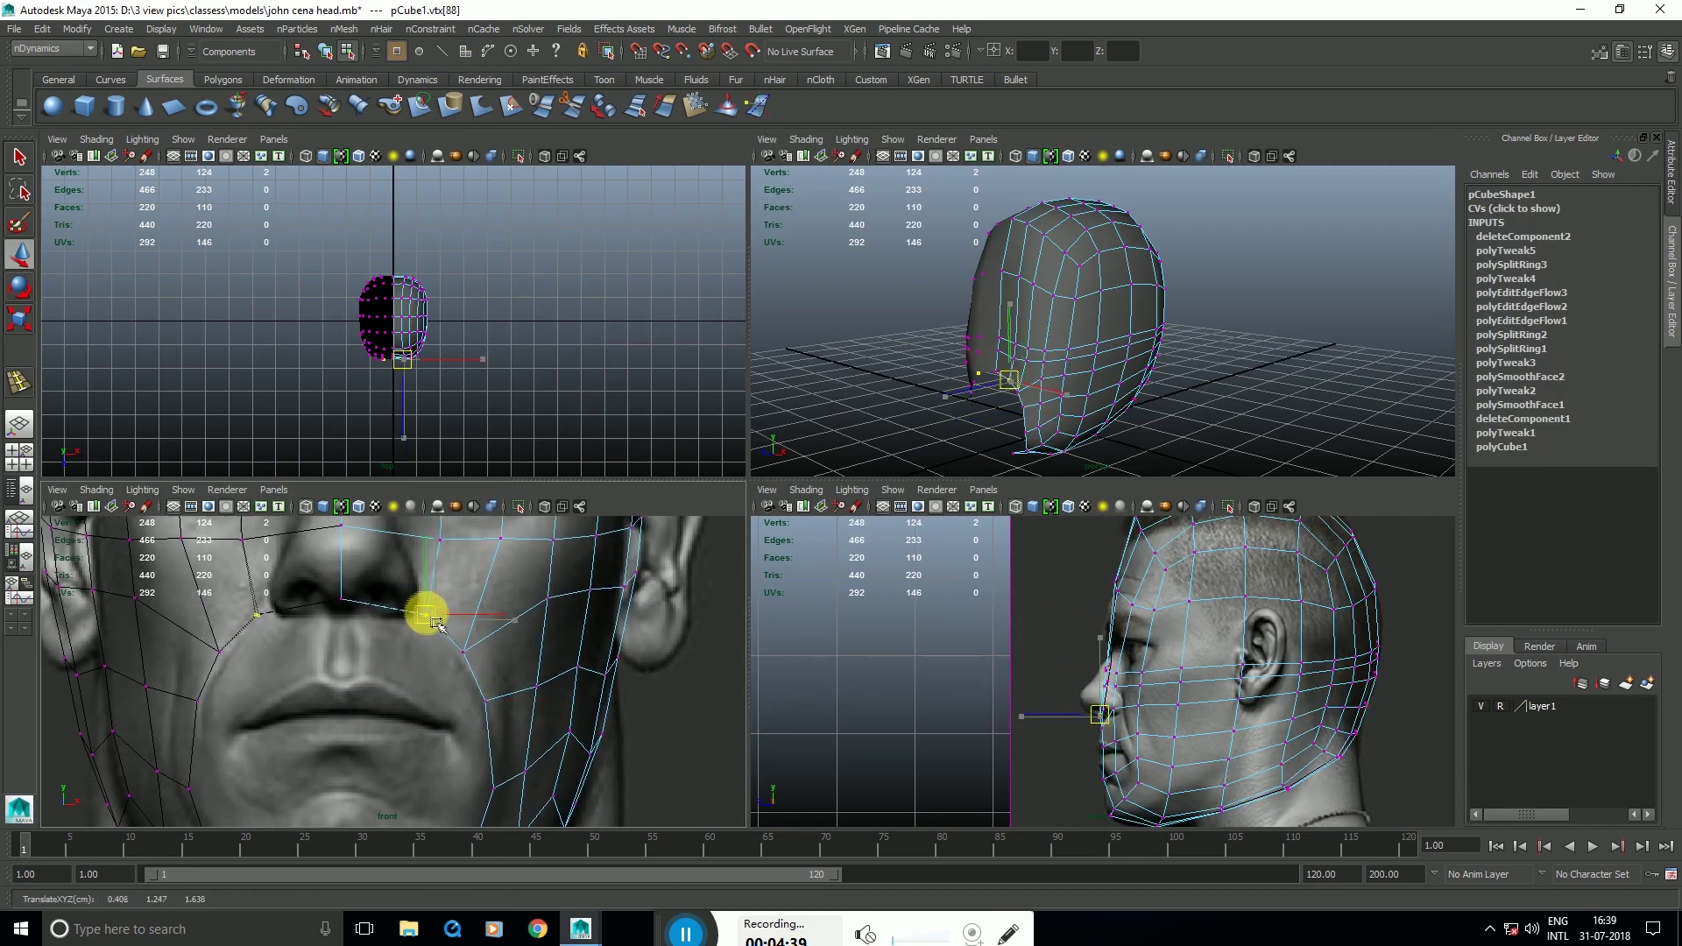
{"action": "key", "text": "w"}
Step: Turn on soft selection and push the opening's nostril-corner and upper smile-line vertices back in depth in the side view
{"action": "scroll", "coordinate": [1086, 671], "scroll_direction": "up", "scroll_amount": 5}
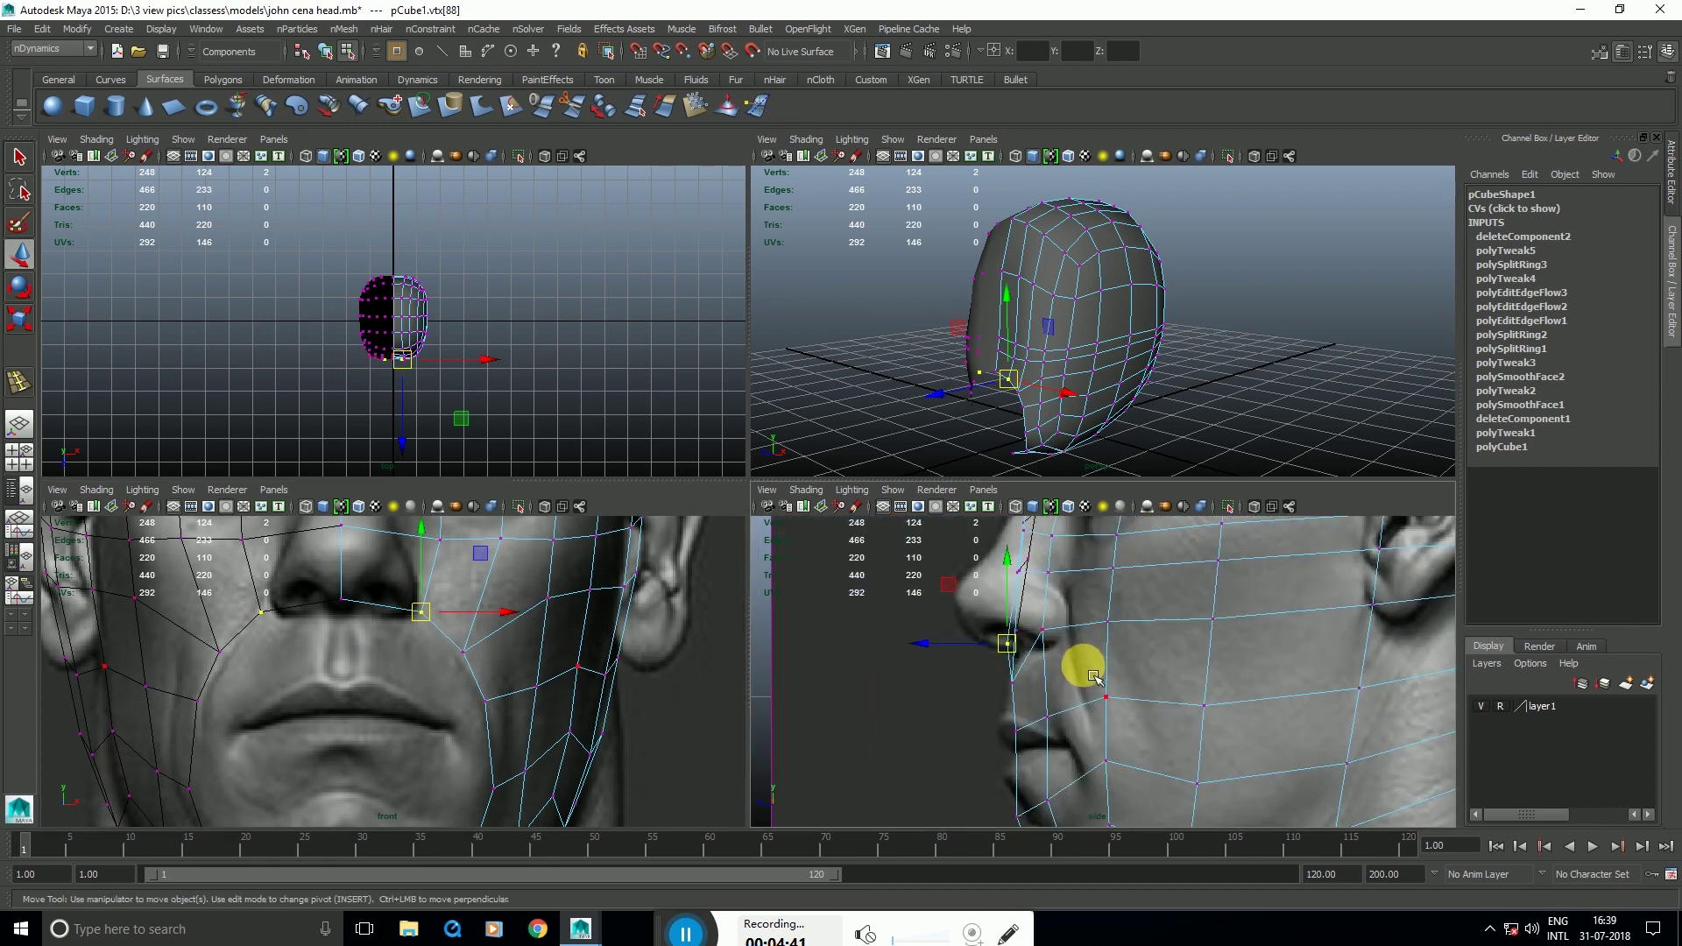
{"action": "key", "text": "b"}
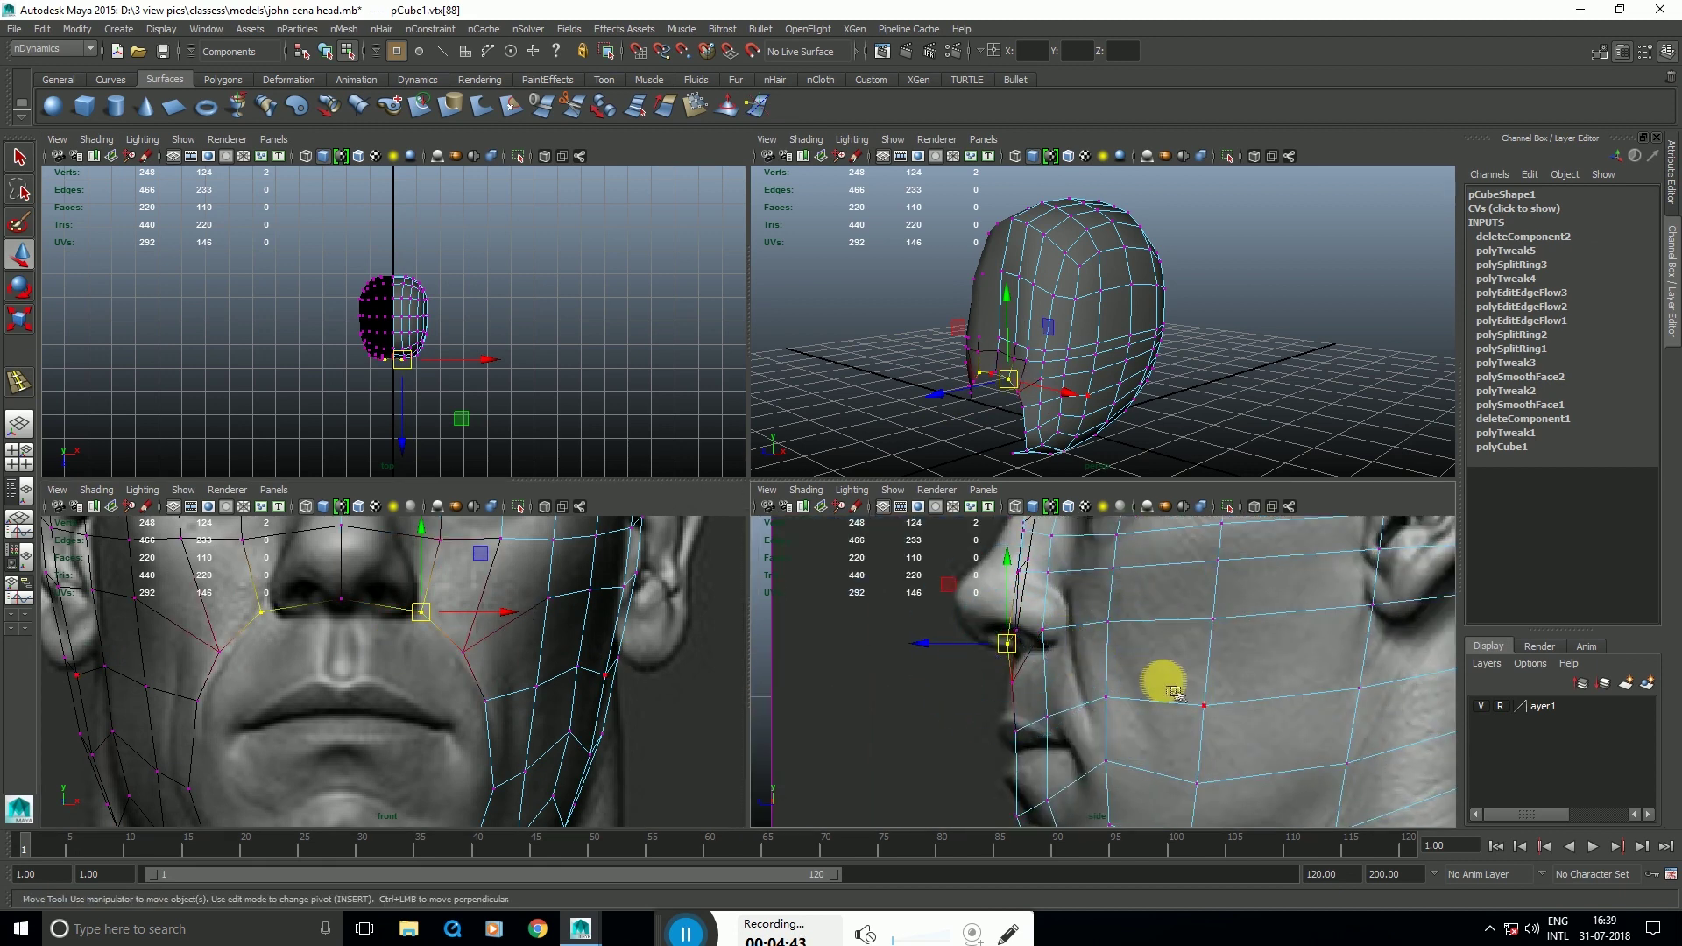
{"action": "key", "text": "ctrl+space"}
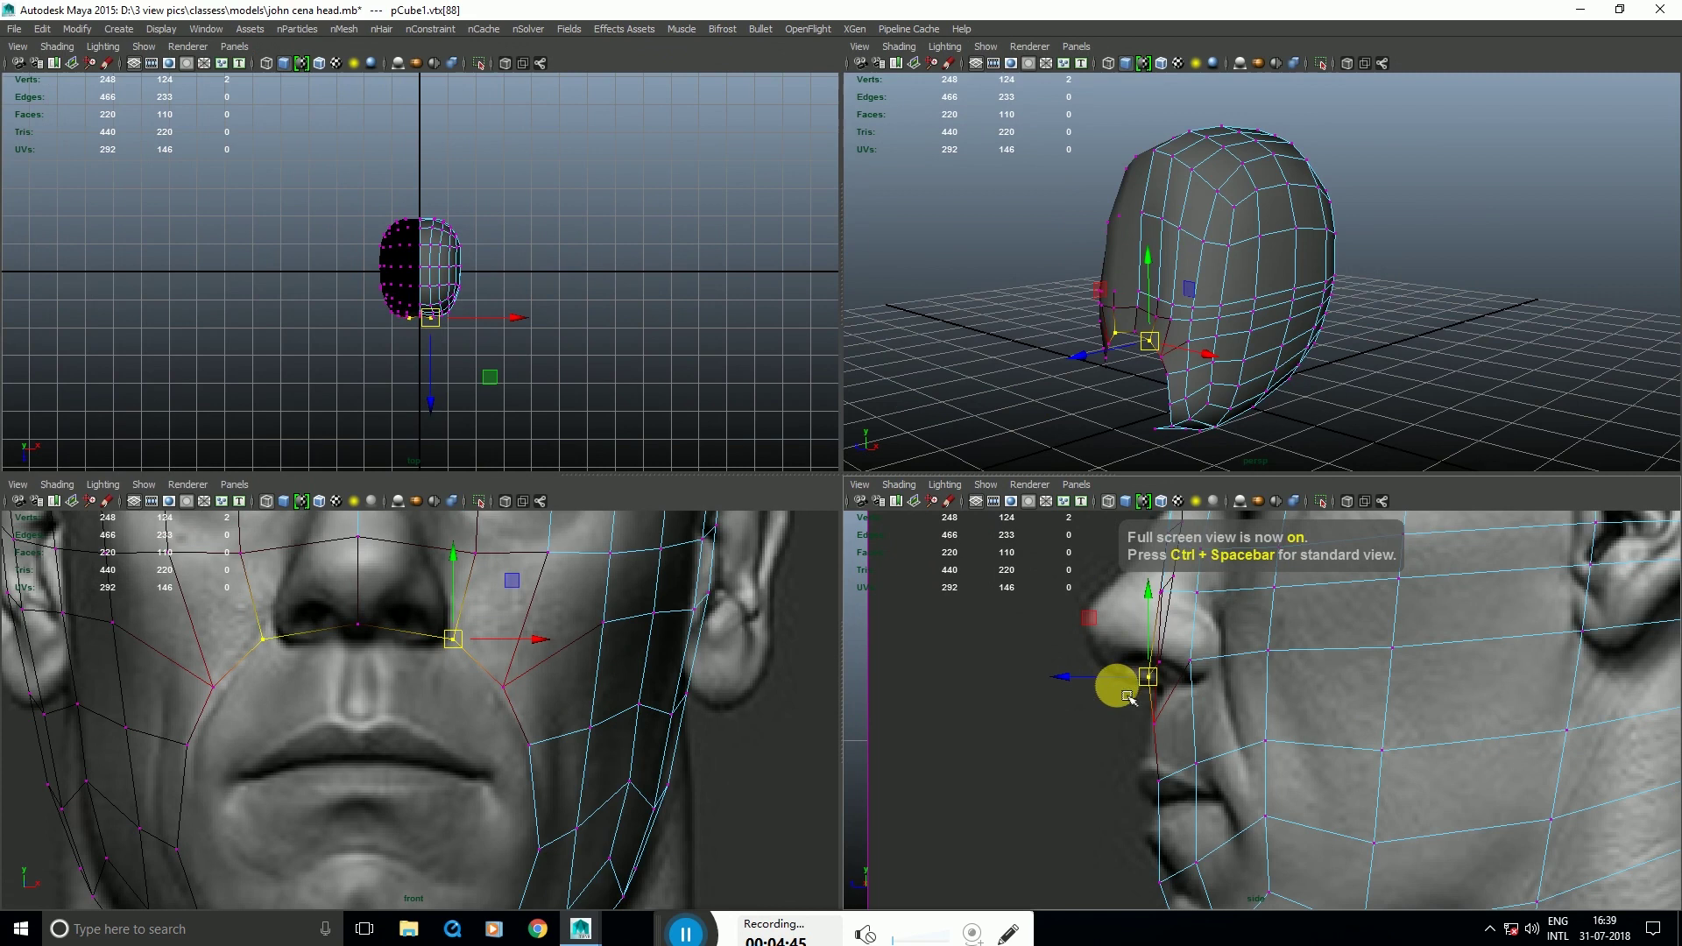
{"action": "mouse_move", "coordinate": [1128, 697]}
{"action": "left_mouse_down"}
{"action": "mouse_move", "coordinate": [1299, 713]}
{"action": "mouse_move", "coordinate": [1139, 692]}
{"action": "left_mouse_up"}
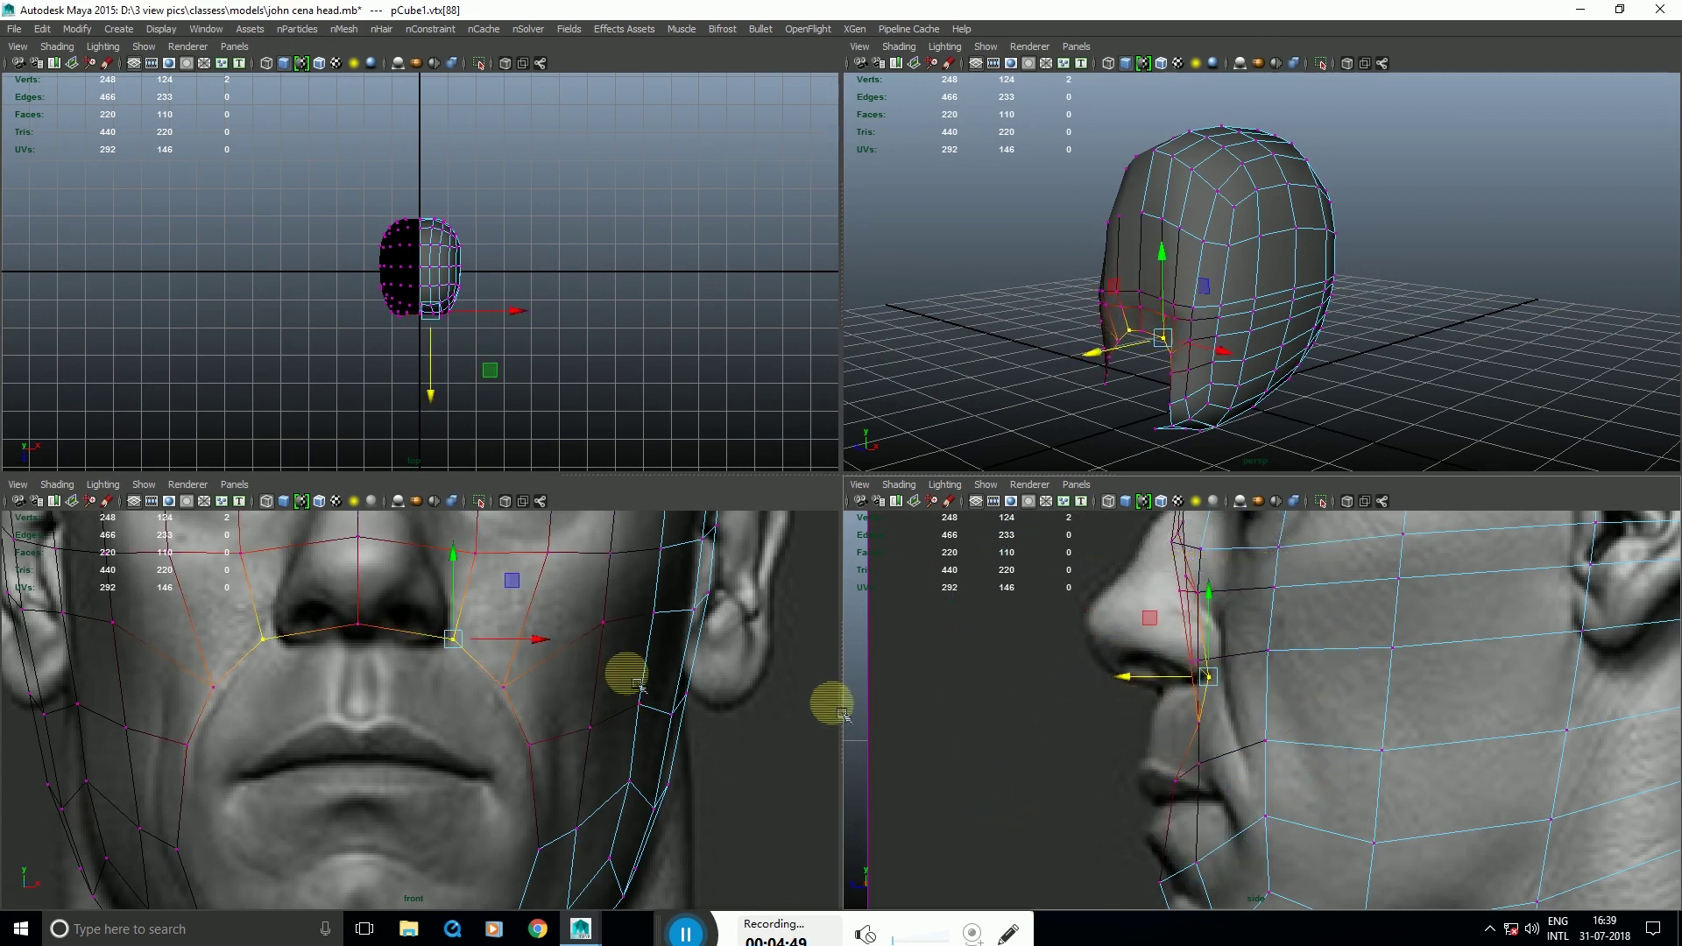
{"action": "left_click", "coordinate": [503, 687]}
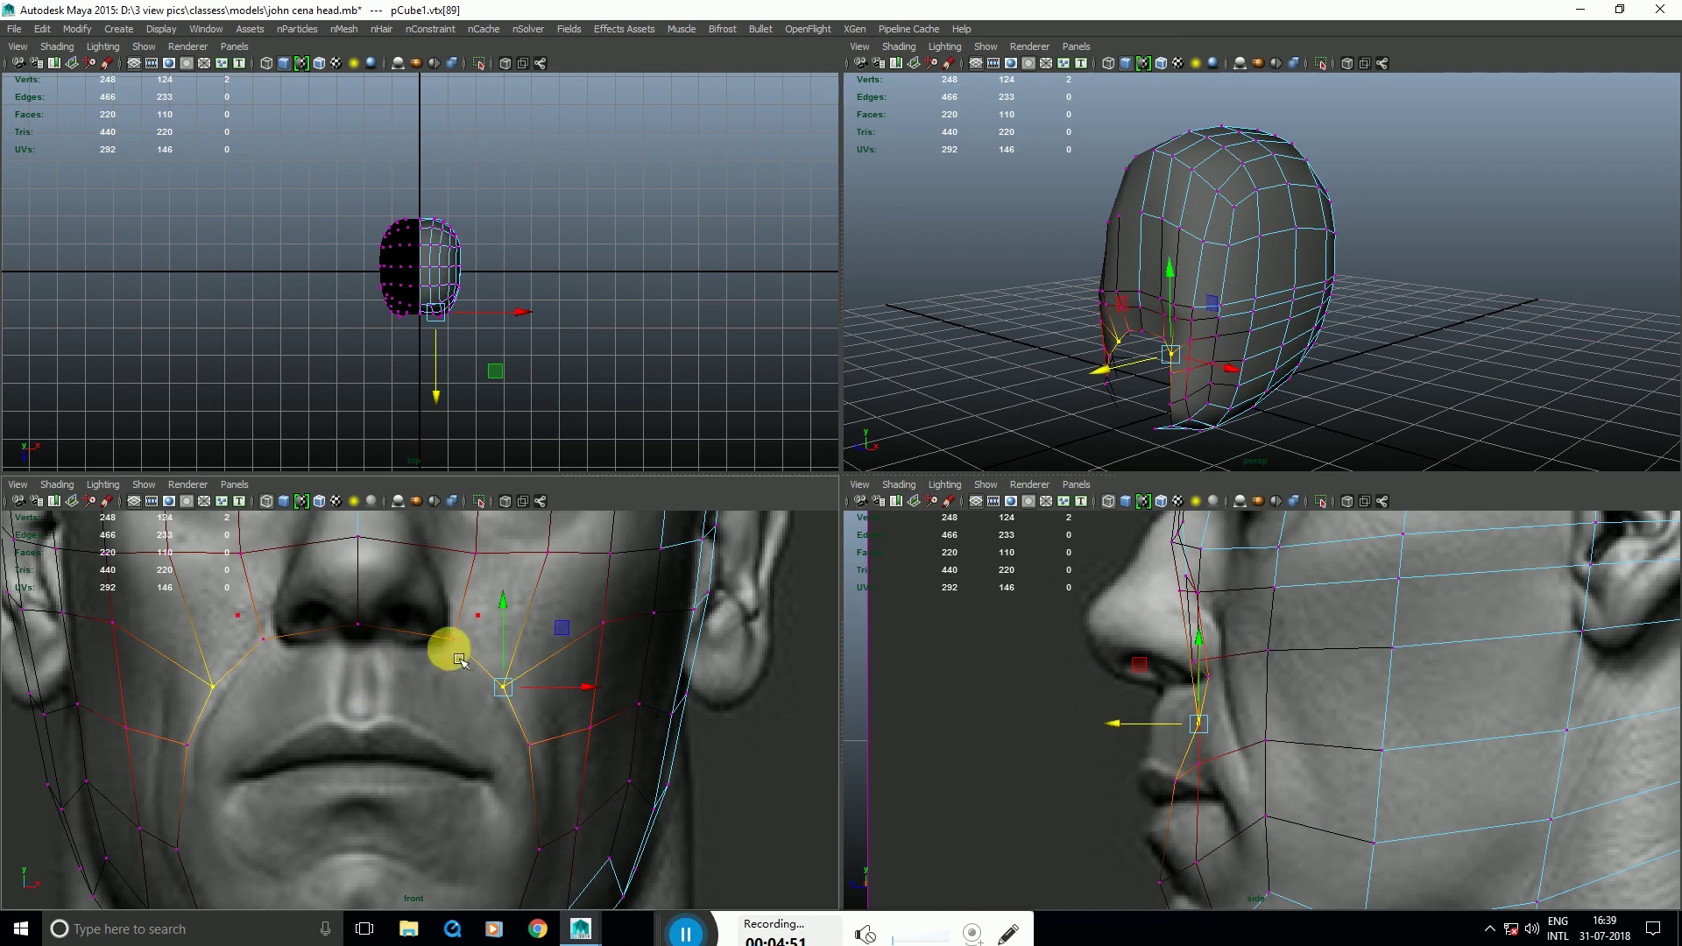
{"action": "mouse_move", "coordinate": [1114, 724]}
{"action": "left_mouse_down"}
{"action": "mouse_move", "coordinate": [1164, 724]}
{"action": "mouse_move", "coordinate": [1147, 725]}
{"action": "left_mouse_up"}
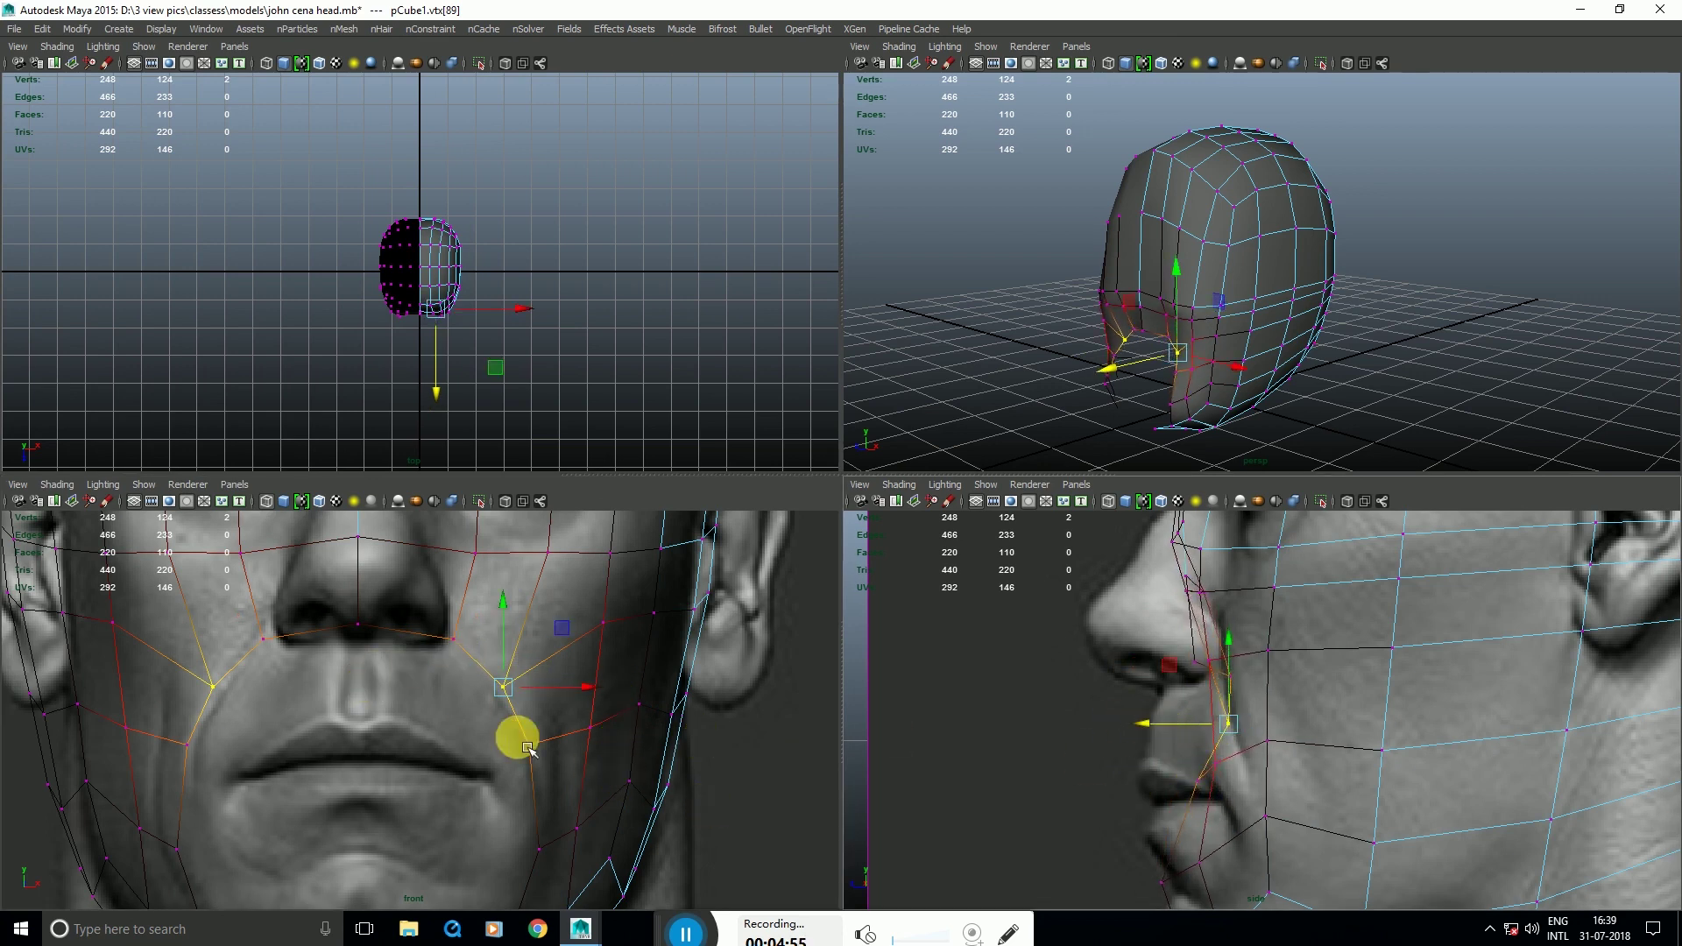
Step: Push the opening's side vertices and the adjoining cheek vertices back in depth to round the area beside the mouth
{"action": "left_click", "coordinate": [529, 744]}
{"action": "middle_click_drag", "start_coordinate": [1181, 797], "coordinate": [1148, 721], "text": "alt"}
{"action": "left_click_drag", "start_coordinate": [1086, 706], "coordinate": [1137, 715]}
{"action": "key", "text": "ctrl+z"}
{"action": "left_click_drag", "start_coordinate": [1267, 792], "coordinate": [1265, 706]}
{"action": "left_click_drag", "start_coordinate": [1122, 691], "coordinate": [1161, 692]}
{"action": "middle_click_drag", "start_coordinate": [1154, 746], "coordinate": [1142, 699], "text": "alt"}
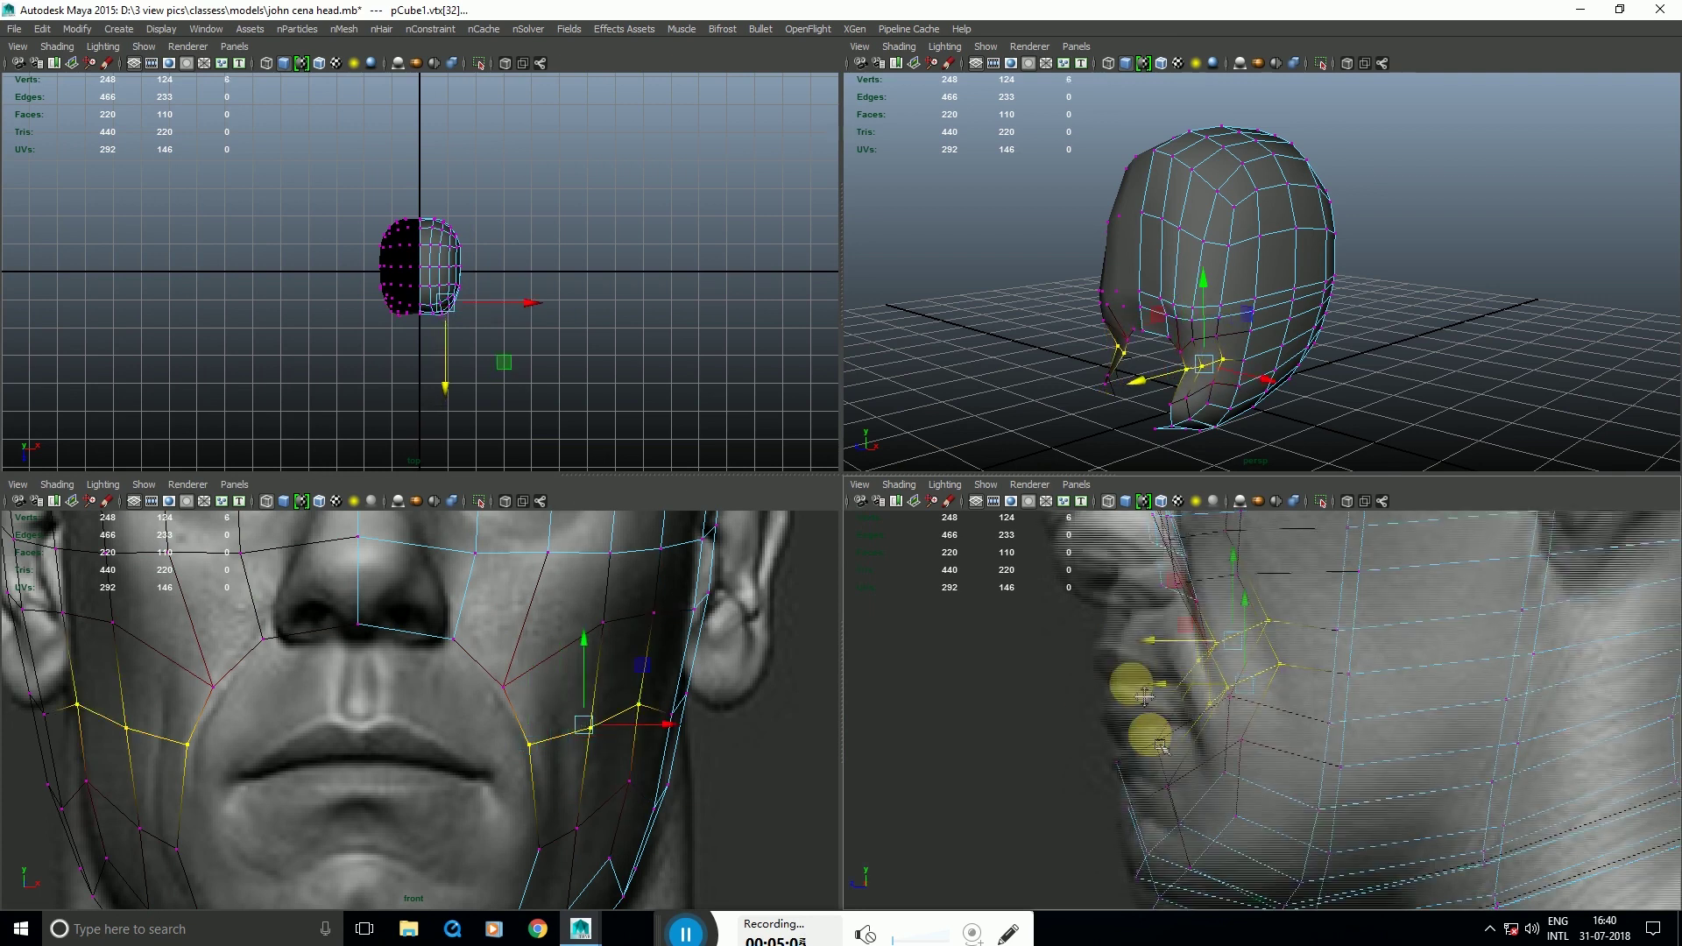
{"action": "left_click_drag", "start_coordinate": [1099, 682], "coordinate": [1301, 801]}
{"action": "left_click_drag", "start_coordinate": [1104, 743], "coordinate": [1148, 736]}
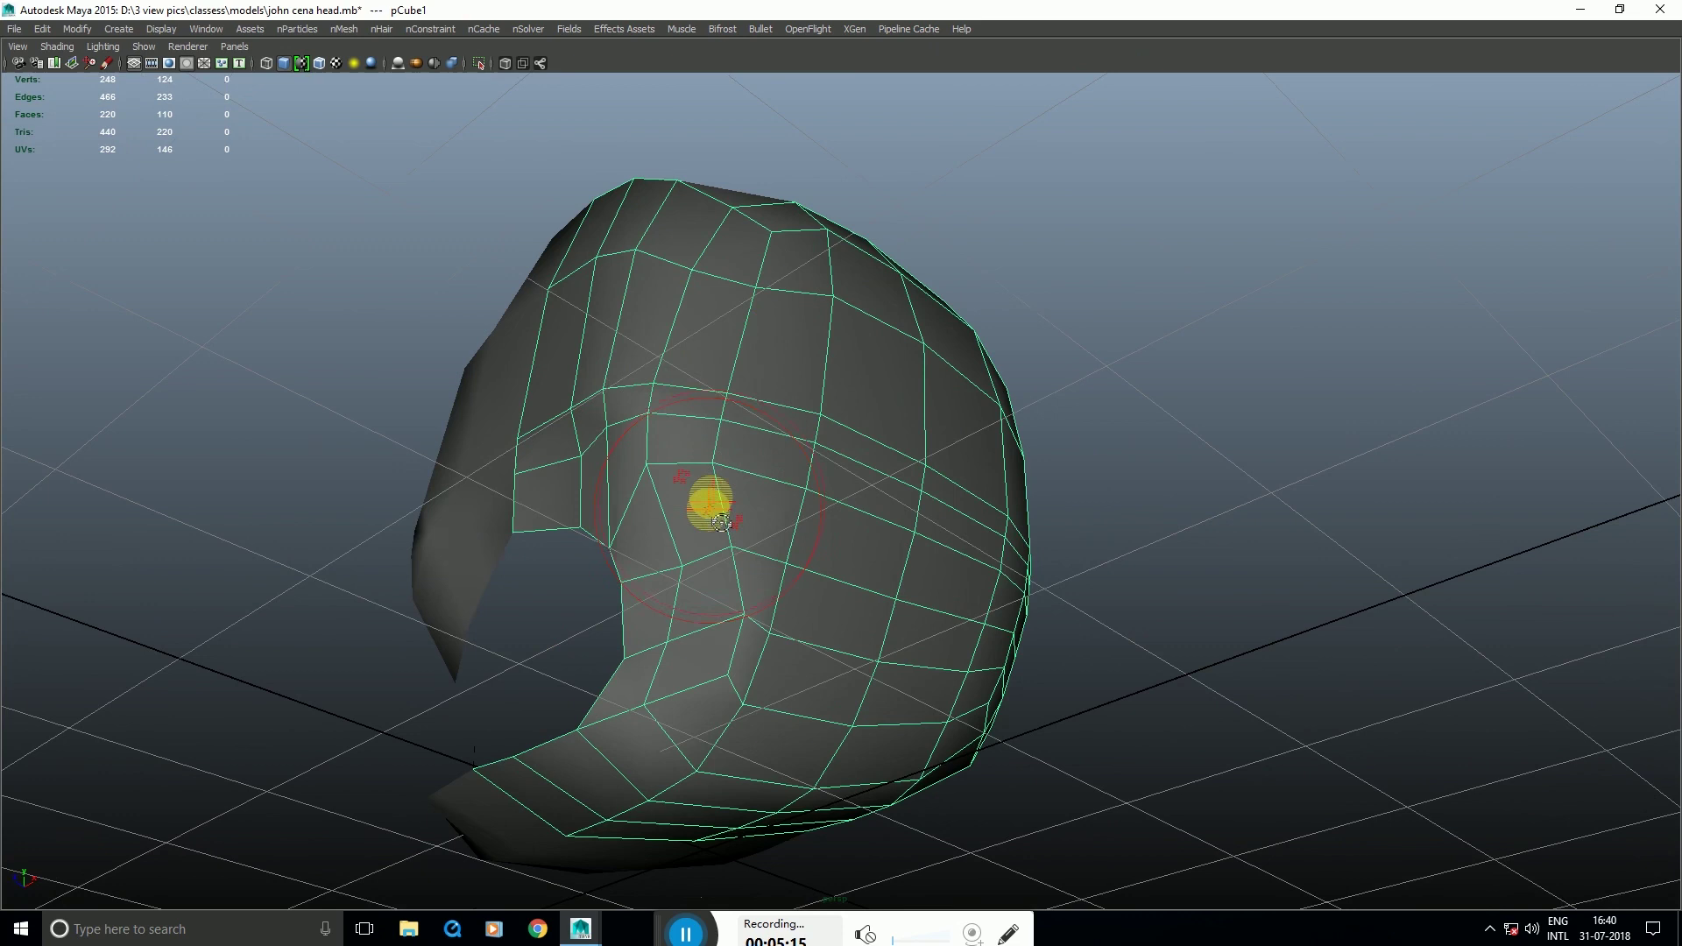
Step: Examine the head's curvature and the mouth opening from several angles and against the side and front references
{"action": "left_click_drag", "start_coordinate": [792, 488], "coordinate": [859, 536], "text": "alt"}
{"action": "left_click_drag", "start_coordinate": [769, 746], "coordinate": [696, 447]}
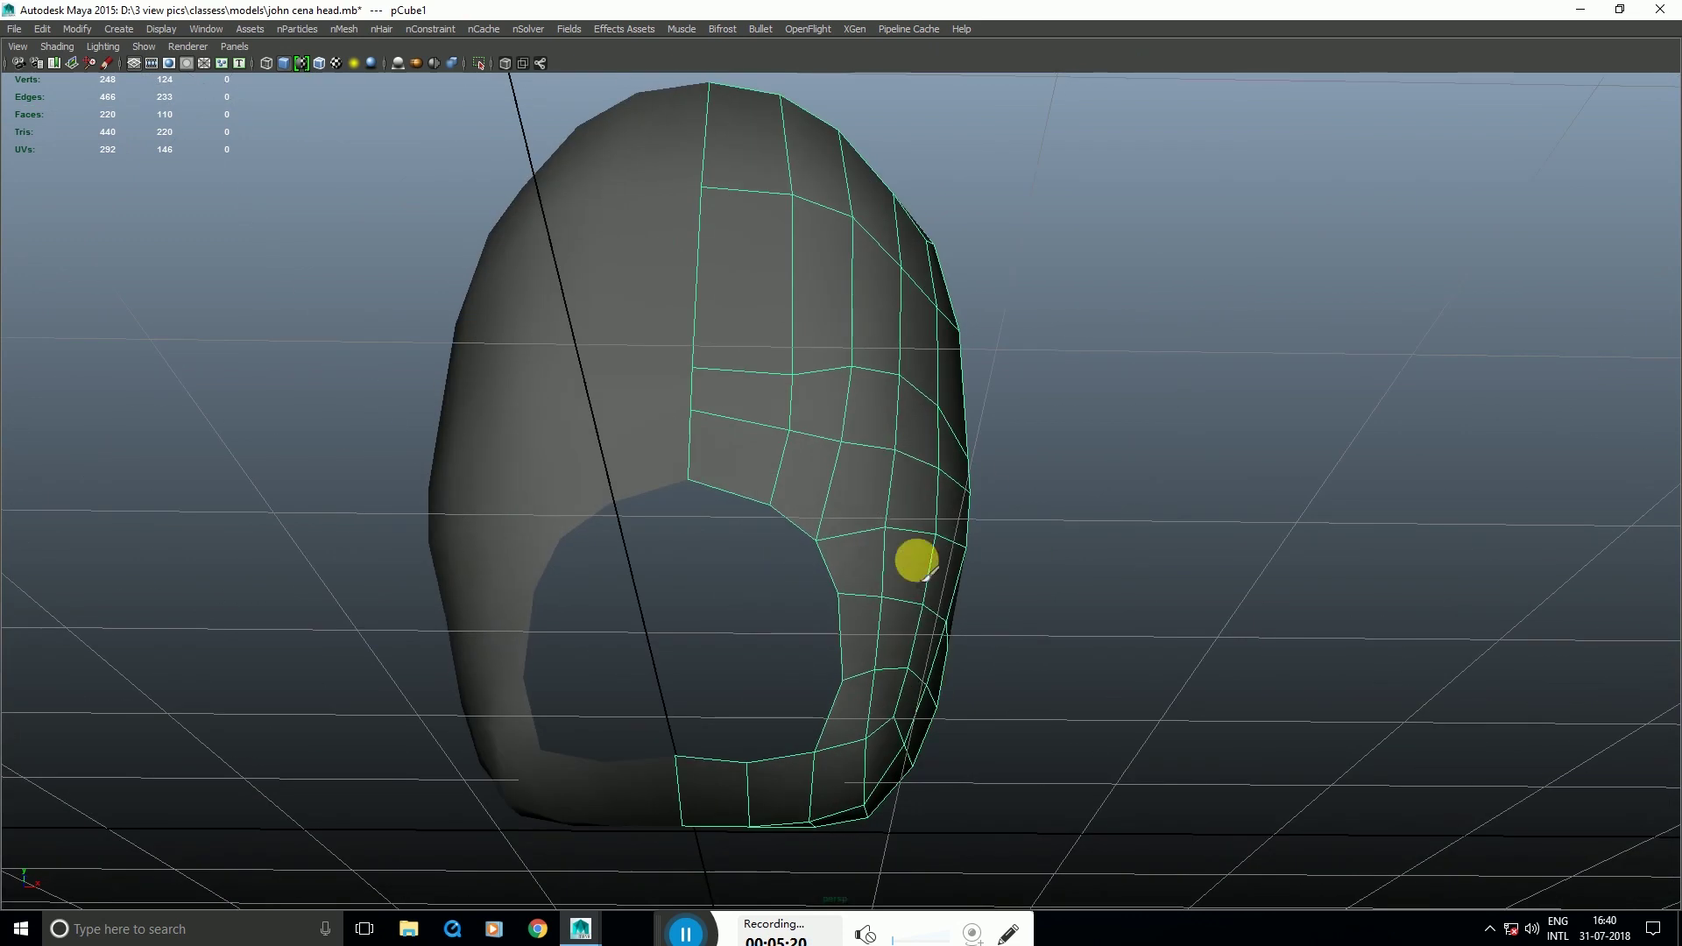
{"action": "left_click_drag", "start_coordinate": [912, 555], "coordinate": [826, 552], "text": "alt"}
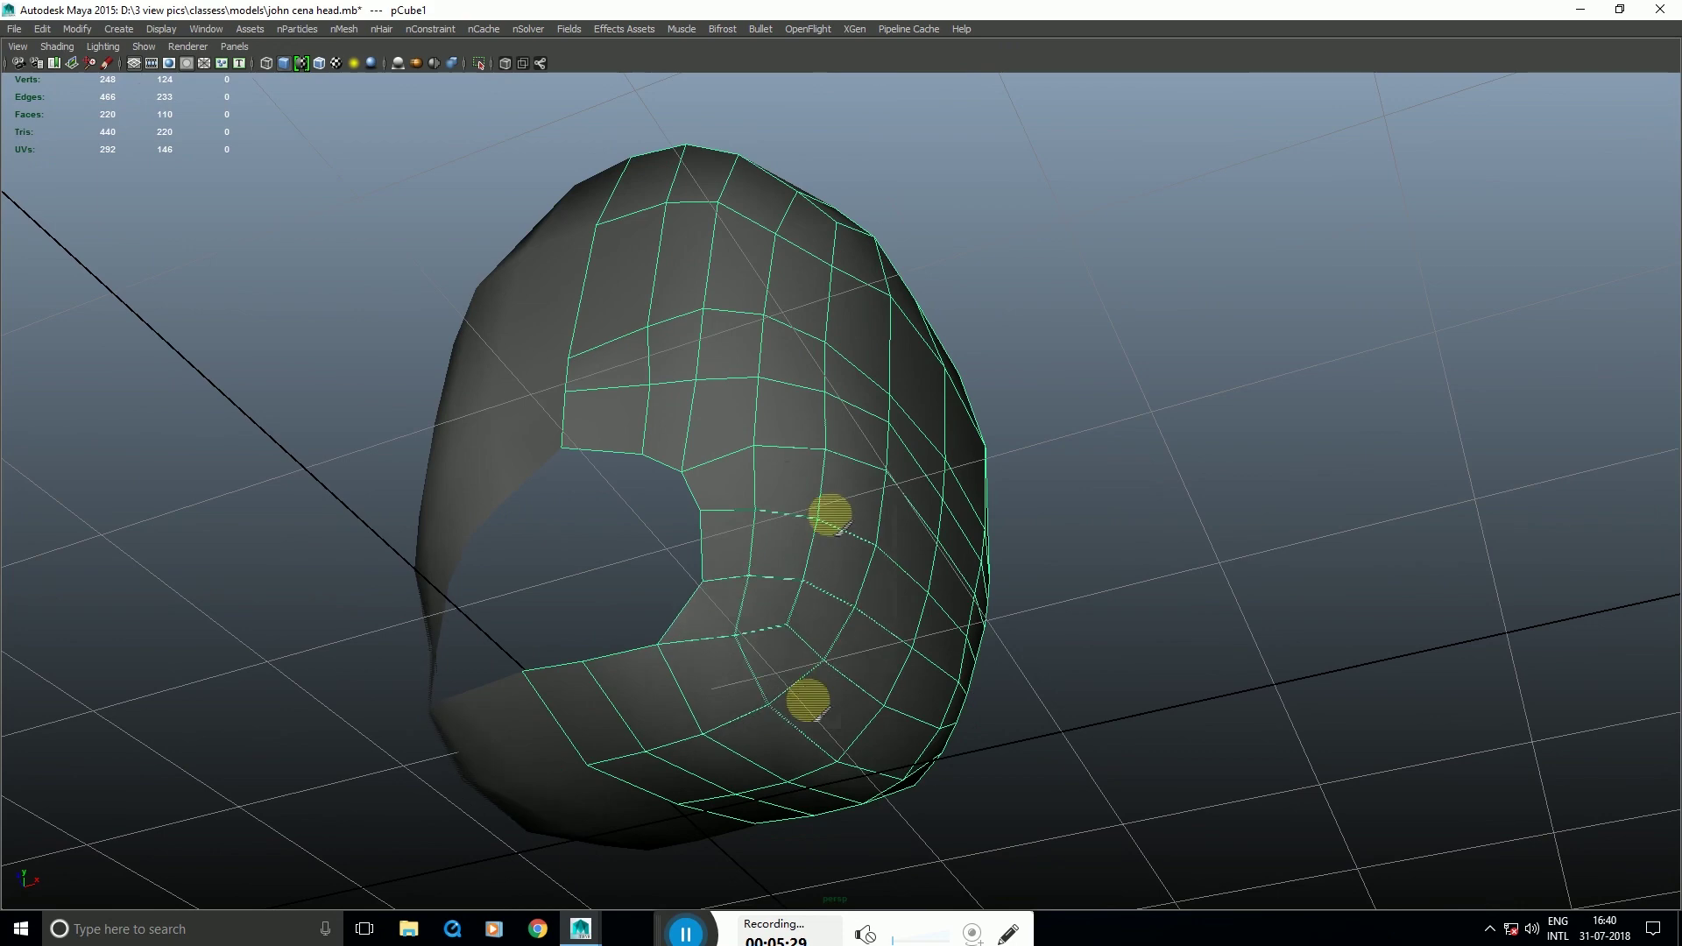
{"action": "left_click_drag", "start_coordinate": [829, 515], "coordinate": [714, 565], "text": "alt"}
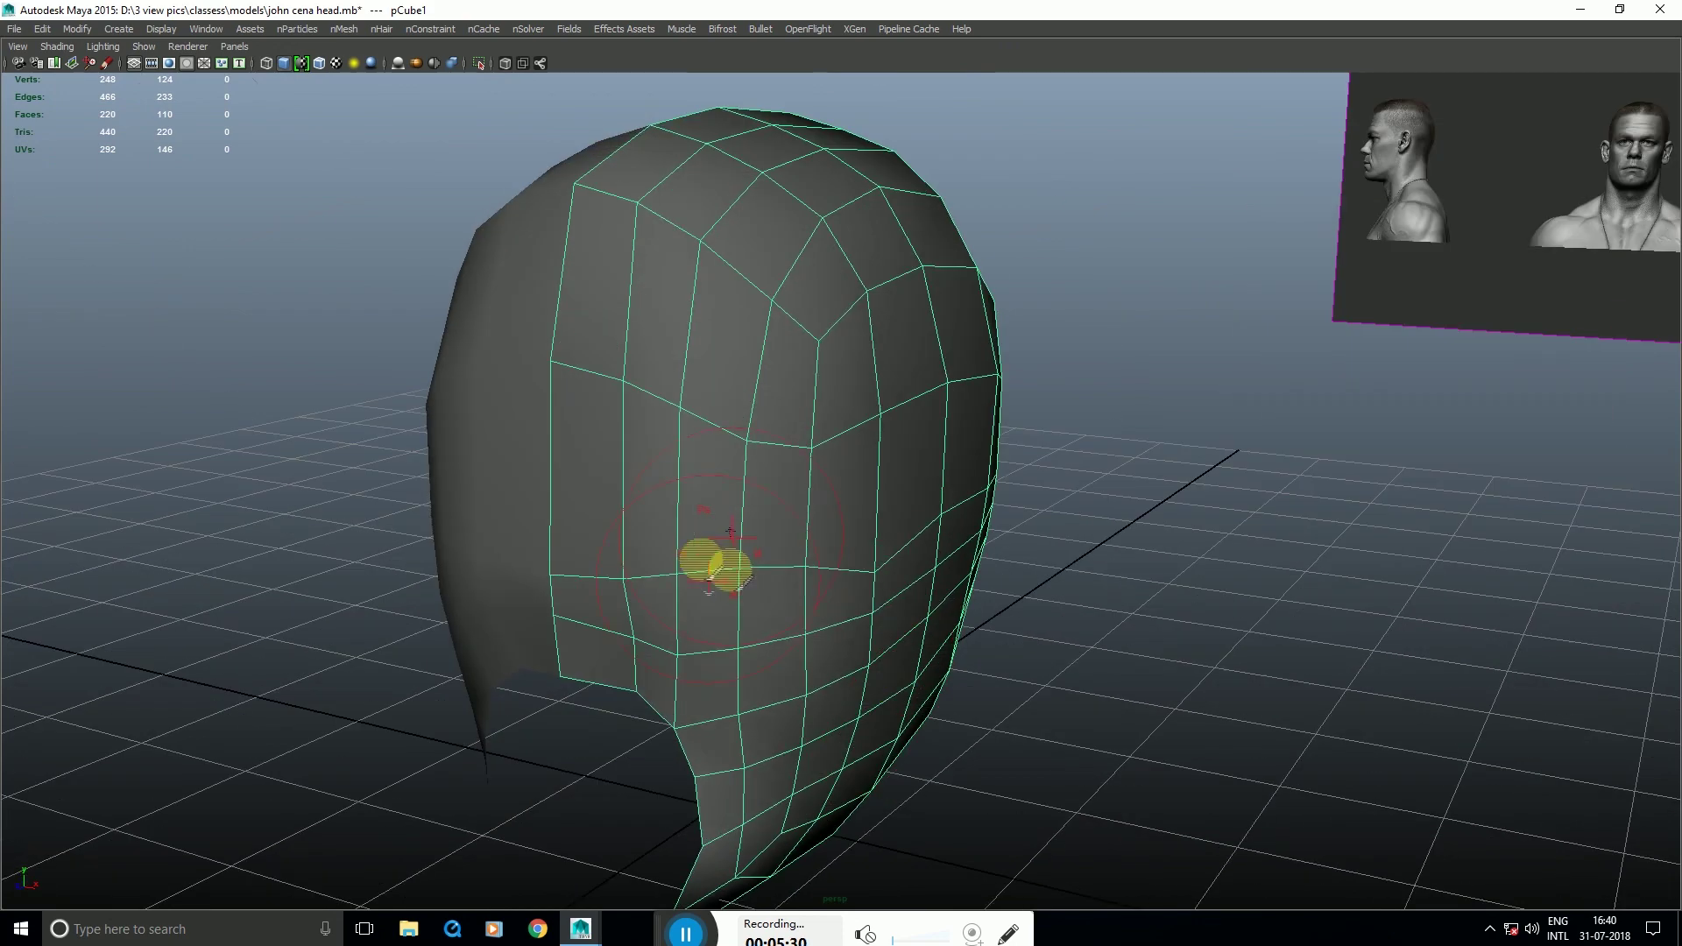
{"action": "left_click_drag", "start_coordinate": [823, 605], "coordinate": [859, 635], "text": "alt"}
{"action": "key", "text": "space"}
{"action": "left_click_drag", "start_coordinate": [693, 644], "coordinate": [679, 700]}
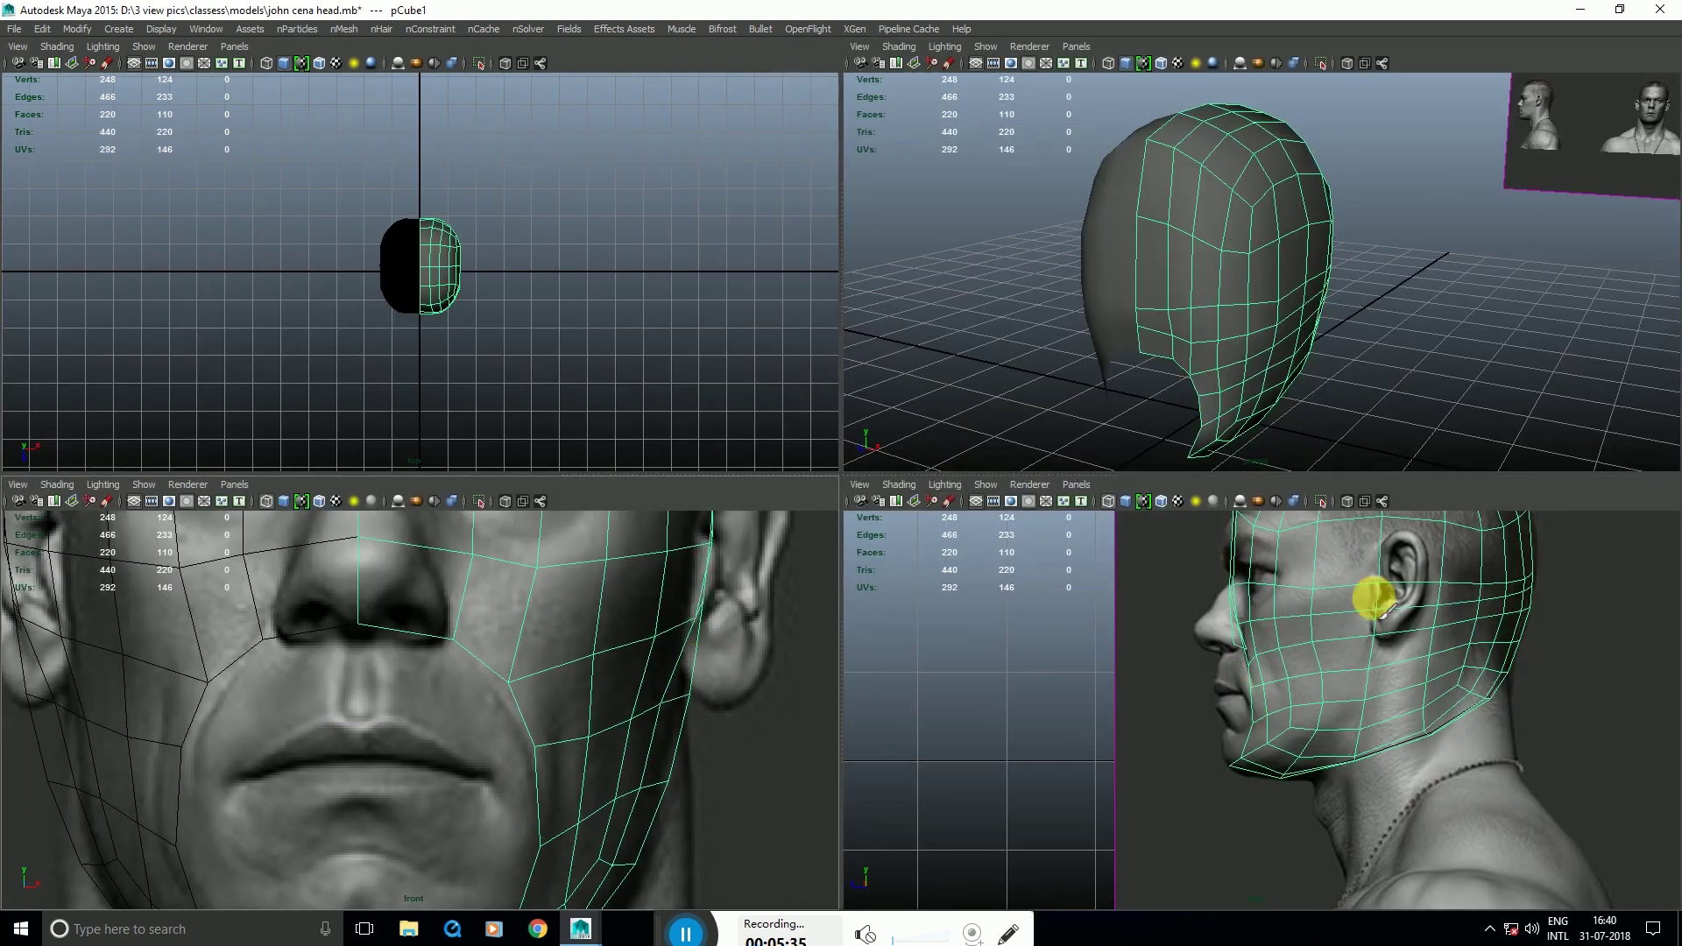
{"action": "key", "text": "space"}
{"action": "key", "text": "space"}
{"action": "key", "text": "space"}
{"action": "mouse_move", "coordinate": [981, 342]}
{"action": "left_mouse_down", "text": "alt"}
{"action": "mouse_move", "coordinate": [976, 439]}
{"action": "mouse_move", "coordinate": [1044, 431]}
{"action": "mouse_move", "coordinate": [998, 499]}
{"action": "left_mouse_up", "text": "alt"}
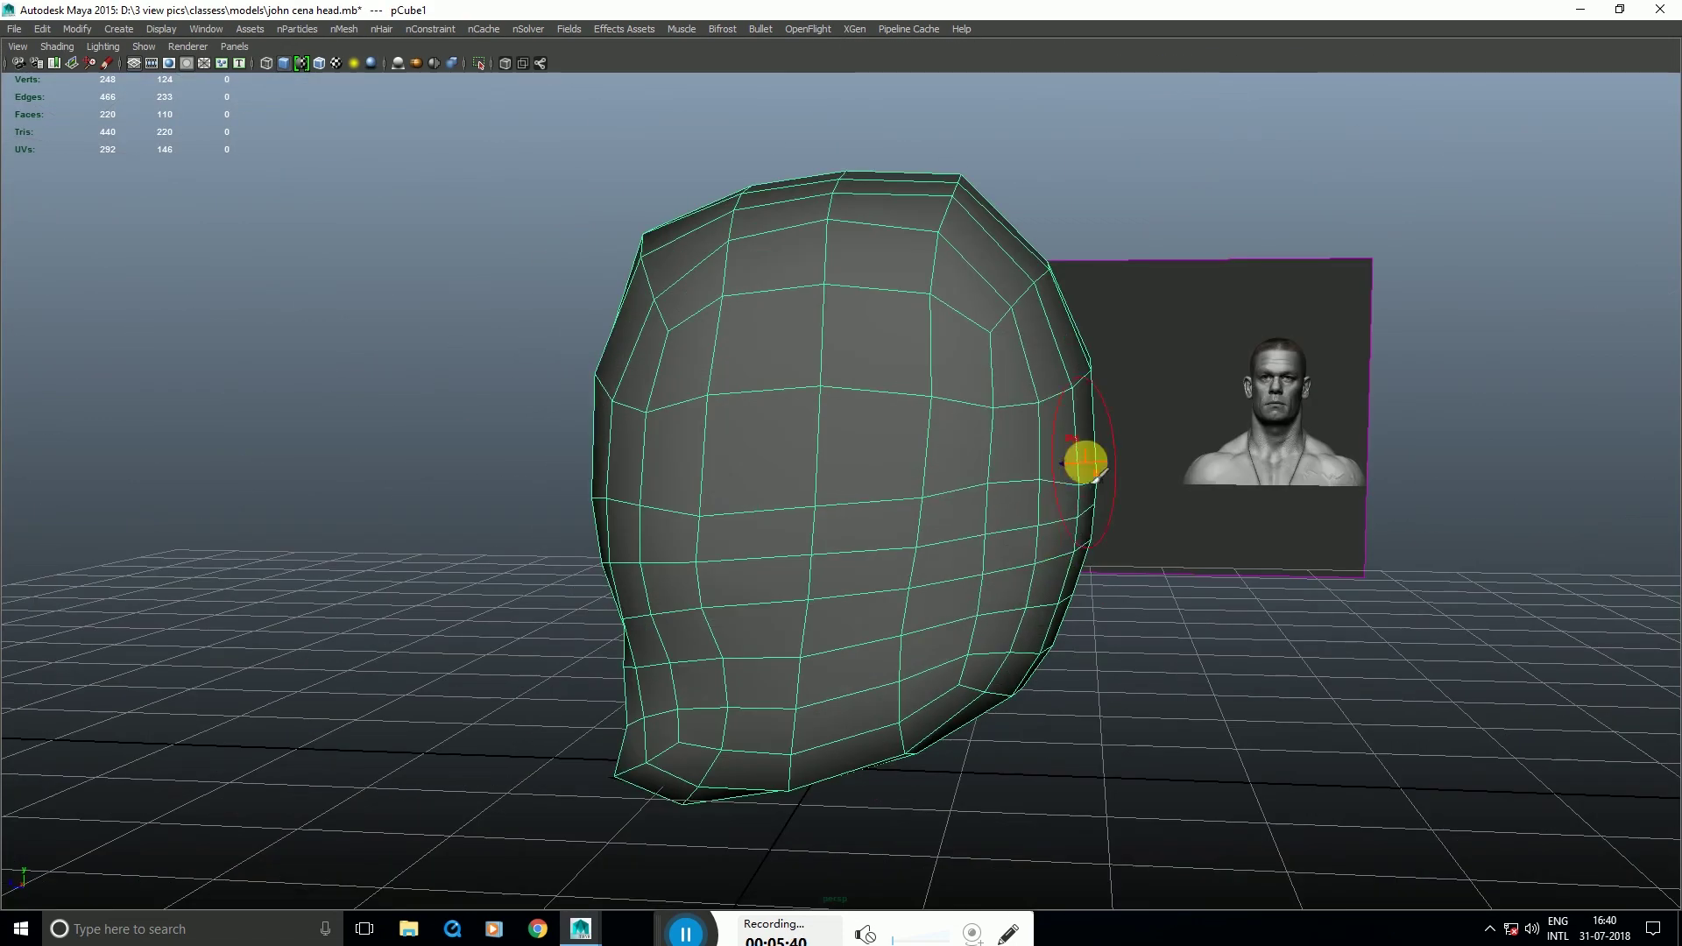
{"action": "left_click_drag", "start_coordinate": [1086, 462], "coordinate": [1046, 452], "text": "alt"}
{"action": "left_click_drag", "start_coordinate": [1046, 452], "coordinate": [1006, 508]}
{"action": "mouse_move", "coordinate": [912, 613]}
{"action": "left_mouse_down", "text": "alt"}
{"action": "mouse_move", "coordinate": [943, 631]}
{"action": "mouse_move", "coordinate": [990, 613]}
{"action": "left_mouse_up", "text": "alt"}
{"action": "key", "text": "space"}
{"action": "key", "text": "space"}
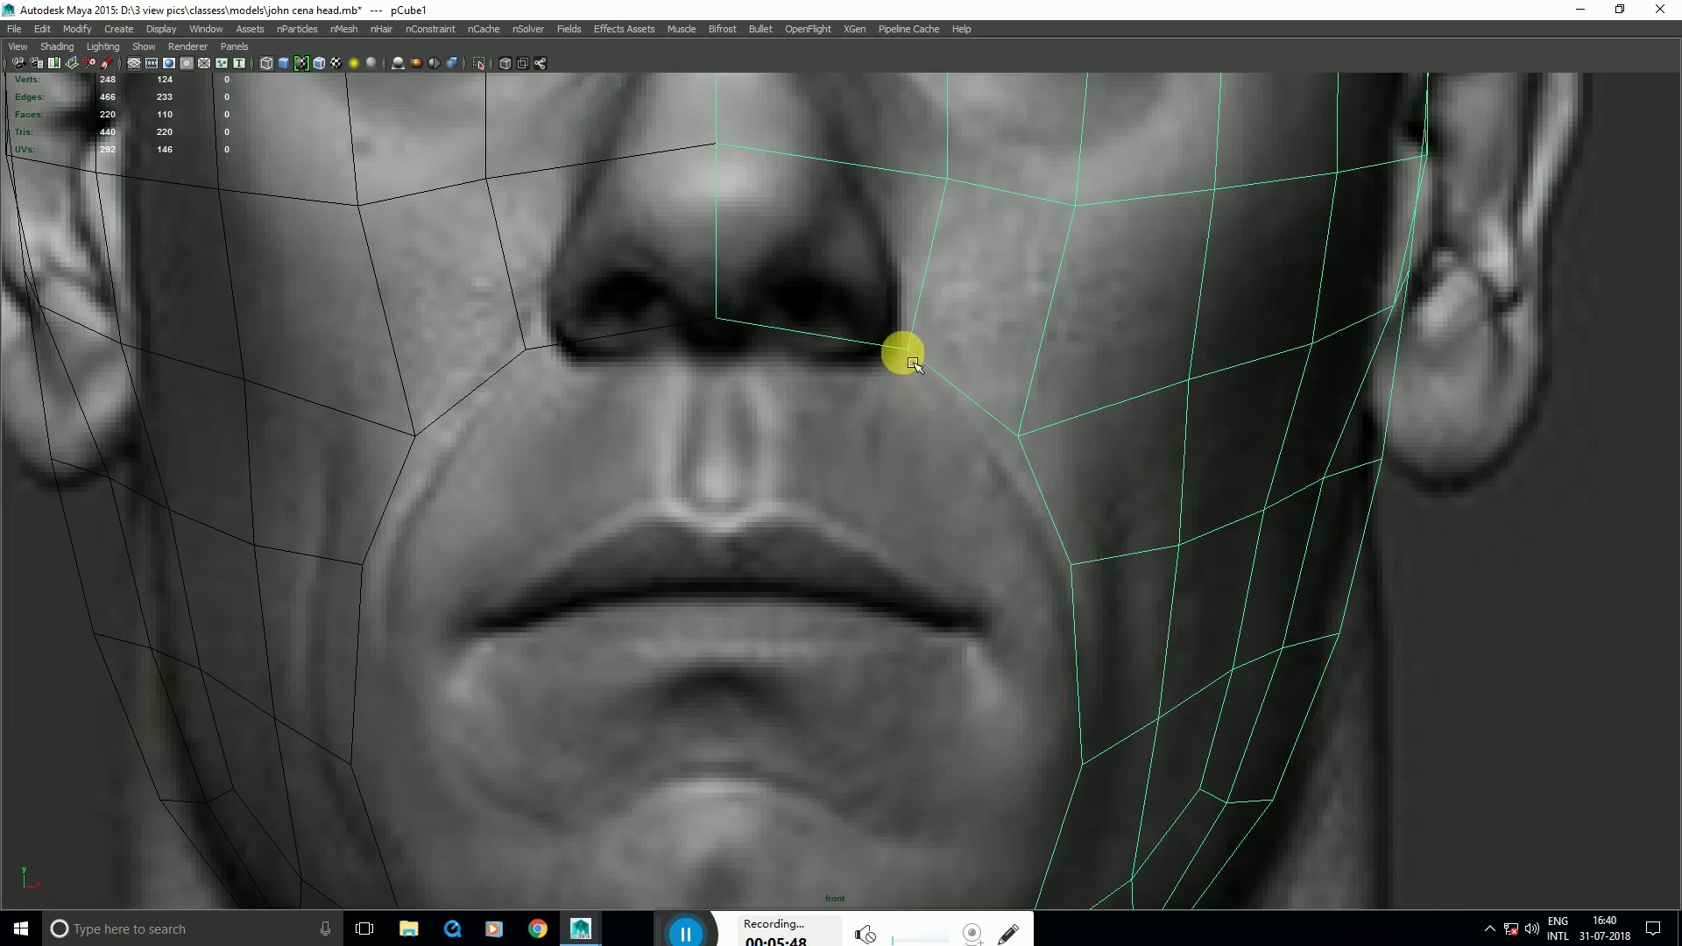
Step: Select the mouth opening's border edge loop, turn off soft selection and extrude the edges
{"action": "right_click_drag", "start_coordinate": [912, 362], "coordinate": [905, 295]}
{"action": "left_click", "coordinate": [805, 330]}
{"action": "middle_click_drag", "start_coordinate": [792, 537], "coordinate": [821, 254], "text": "alt"}
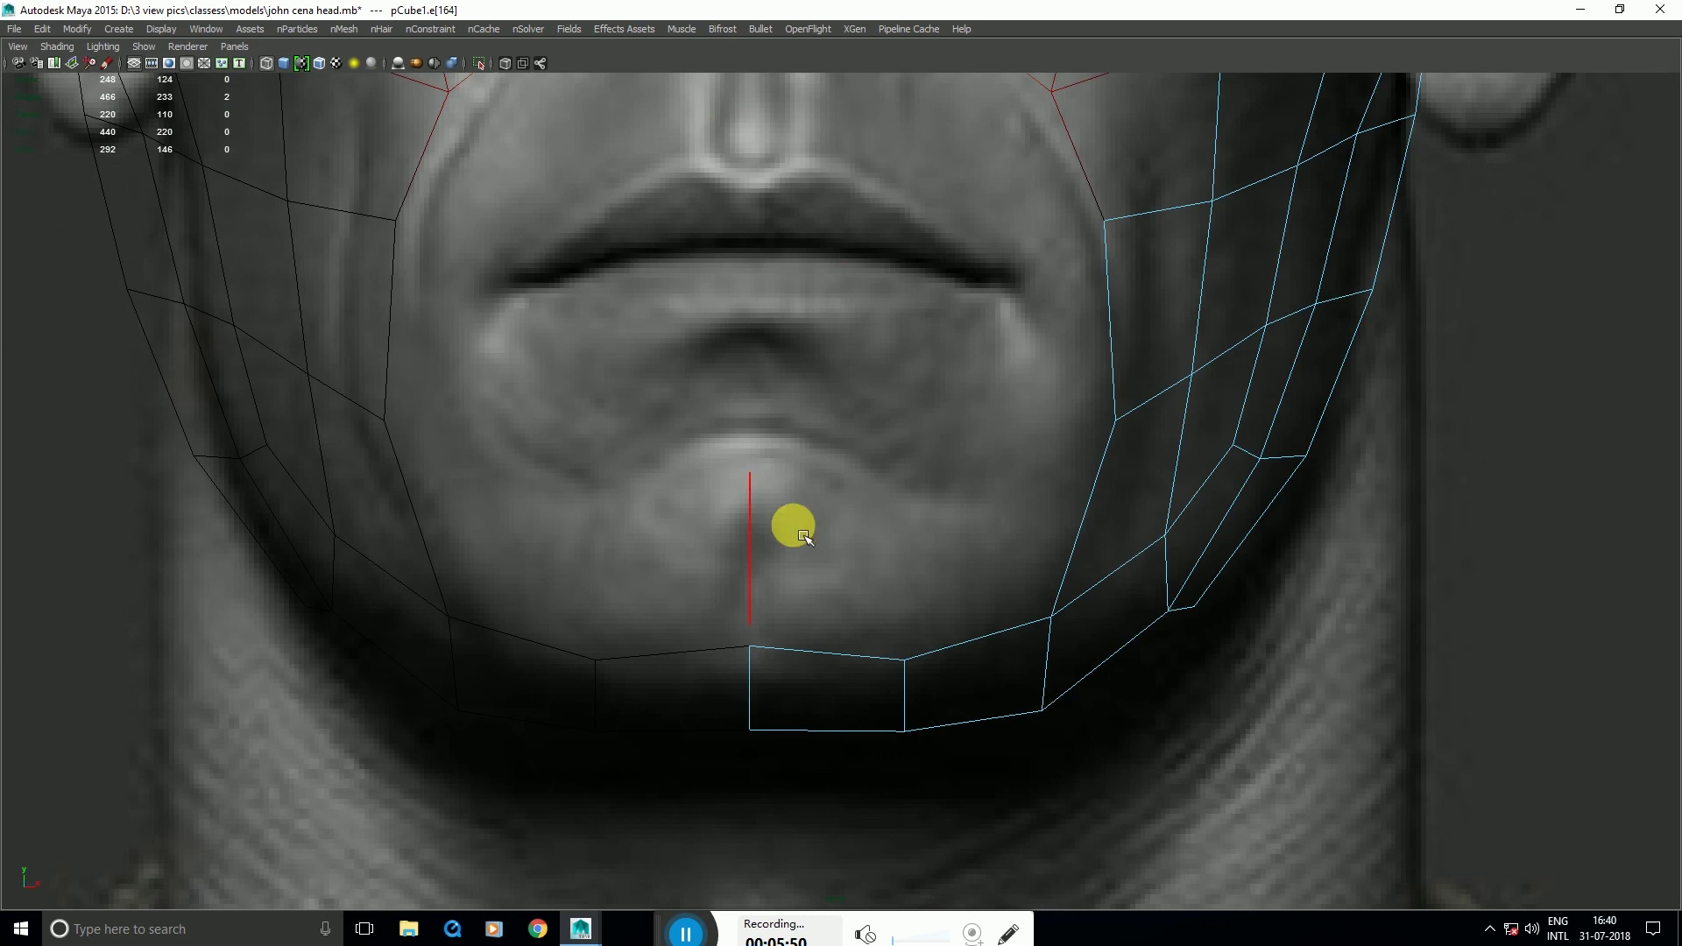
{"action": "double_click", "coordinate": [824, 673]}
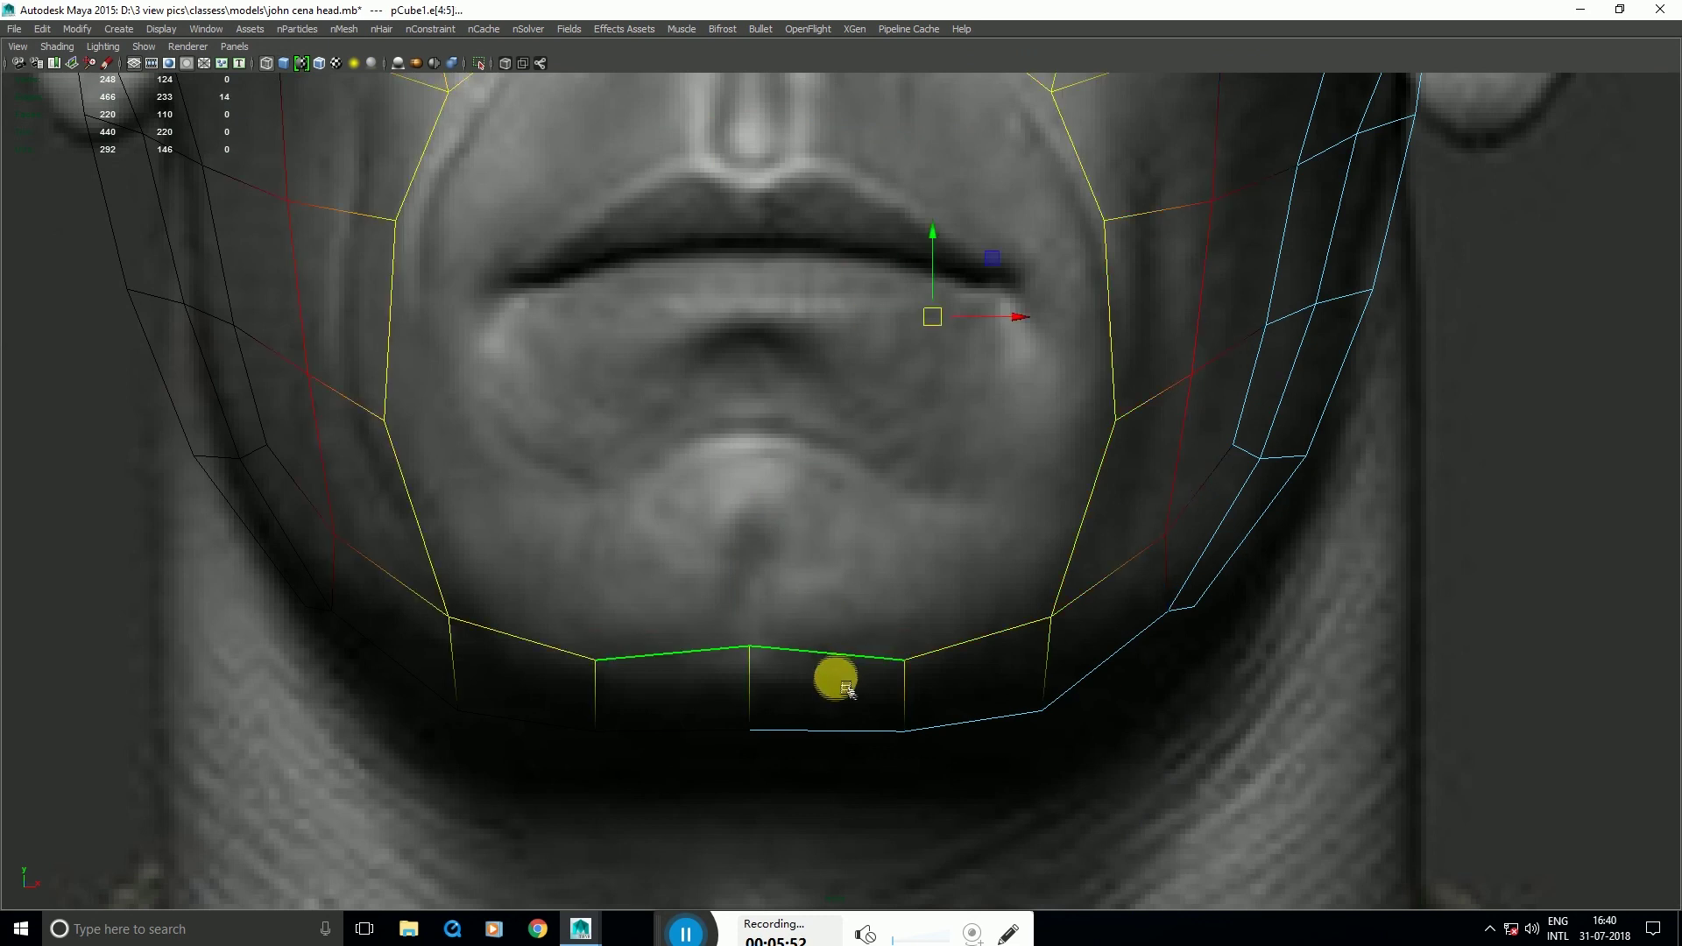
{"action": "key", "text": "b"}
{"action": "scroll", "coordinate": [892, 592], "scroll_direction": "down", "scroll_amount": 10}
{"action": "scroll", "coordinate": [878, 565], "scroll_direction": "up", "scroll_amount": 4}
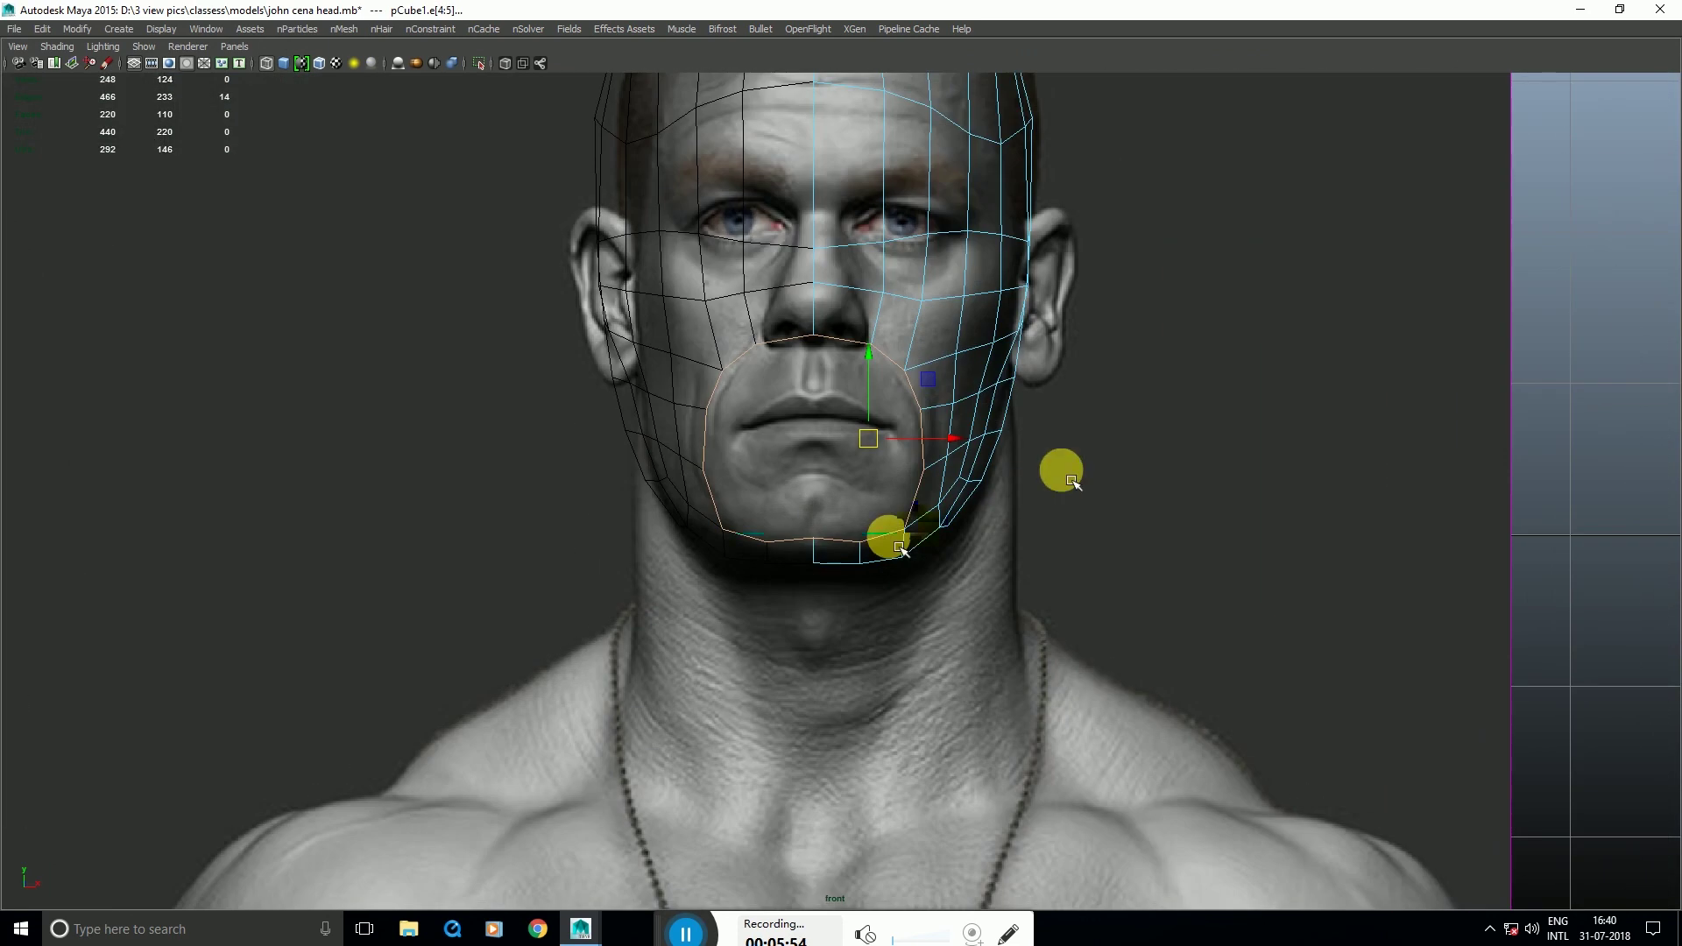
{"action": "right_click_drag", "start_coordinate": [1153, 436], "coordinate": [1126, 474], "text": "shift"}
{"action": "scroll", "coordinate": [942, 524], "scroll_direction": "up", "scroll_amount": 3}
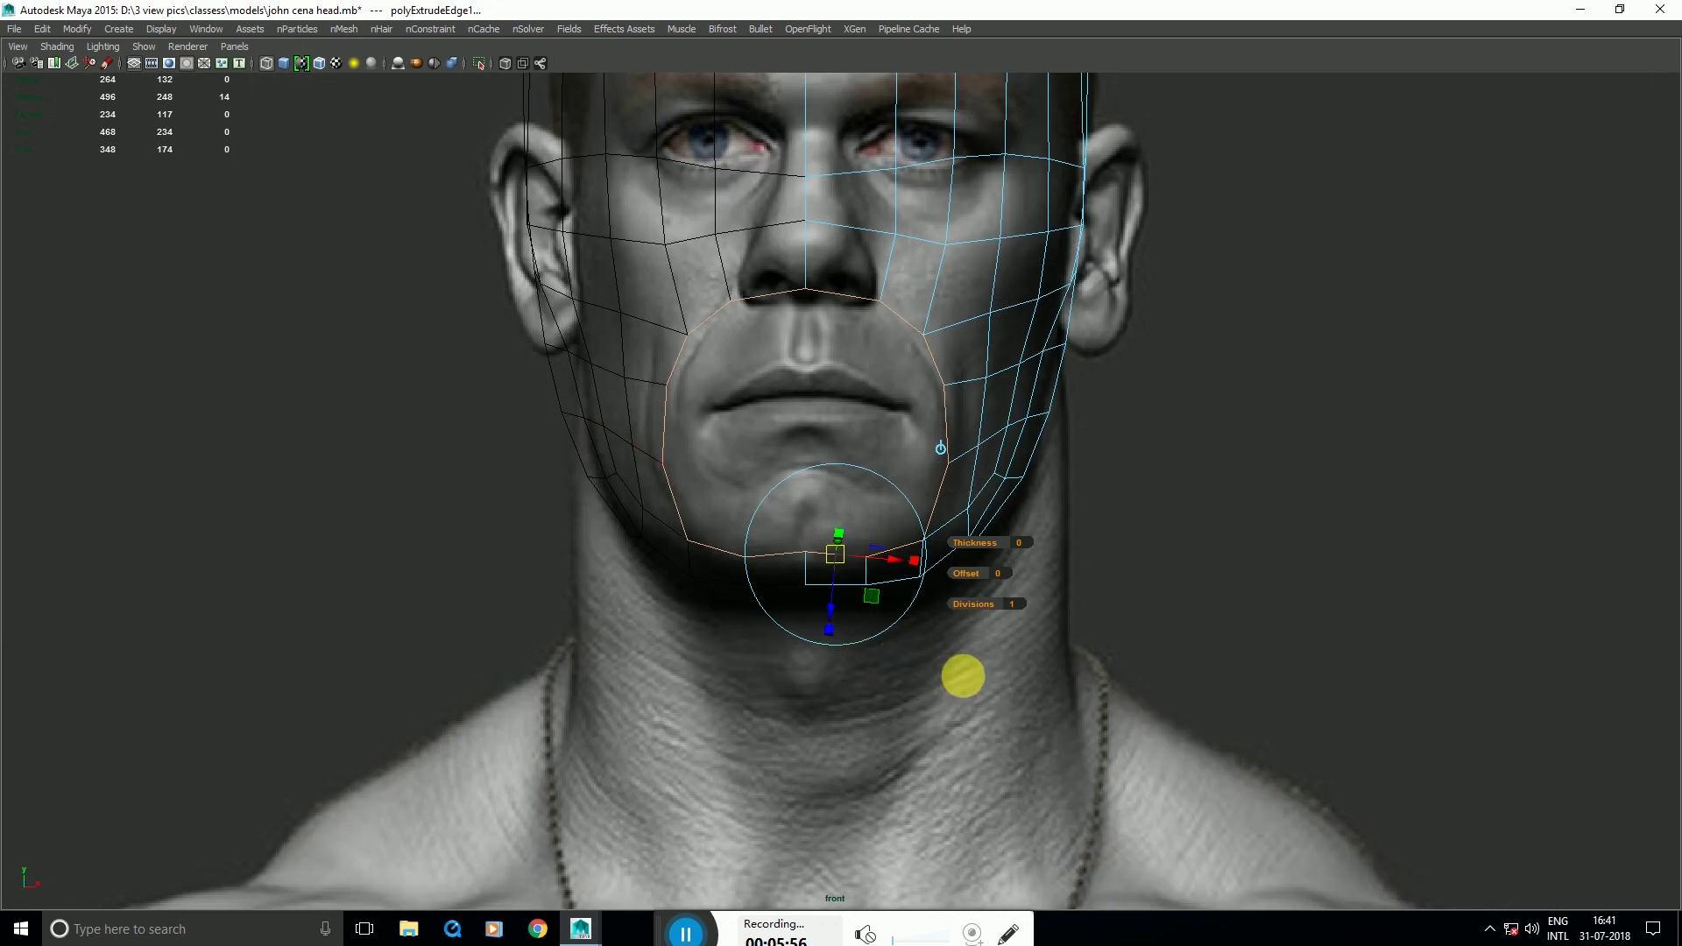
Step: Scale the extruded border edges inward into a narrow slit and move them up onto the lips
{"action": "key", "text": "r"}
{"action": "middle_click_drag", "start_coordinate": [983, 694], "coordinate": [847, 707]}
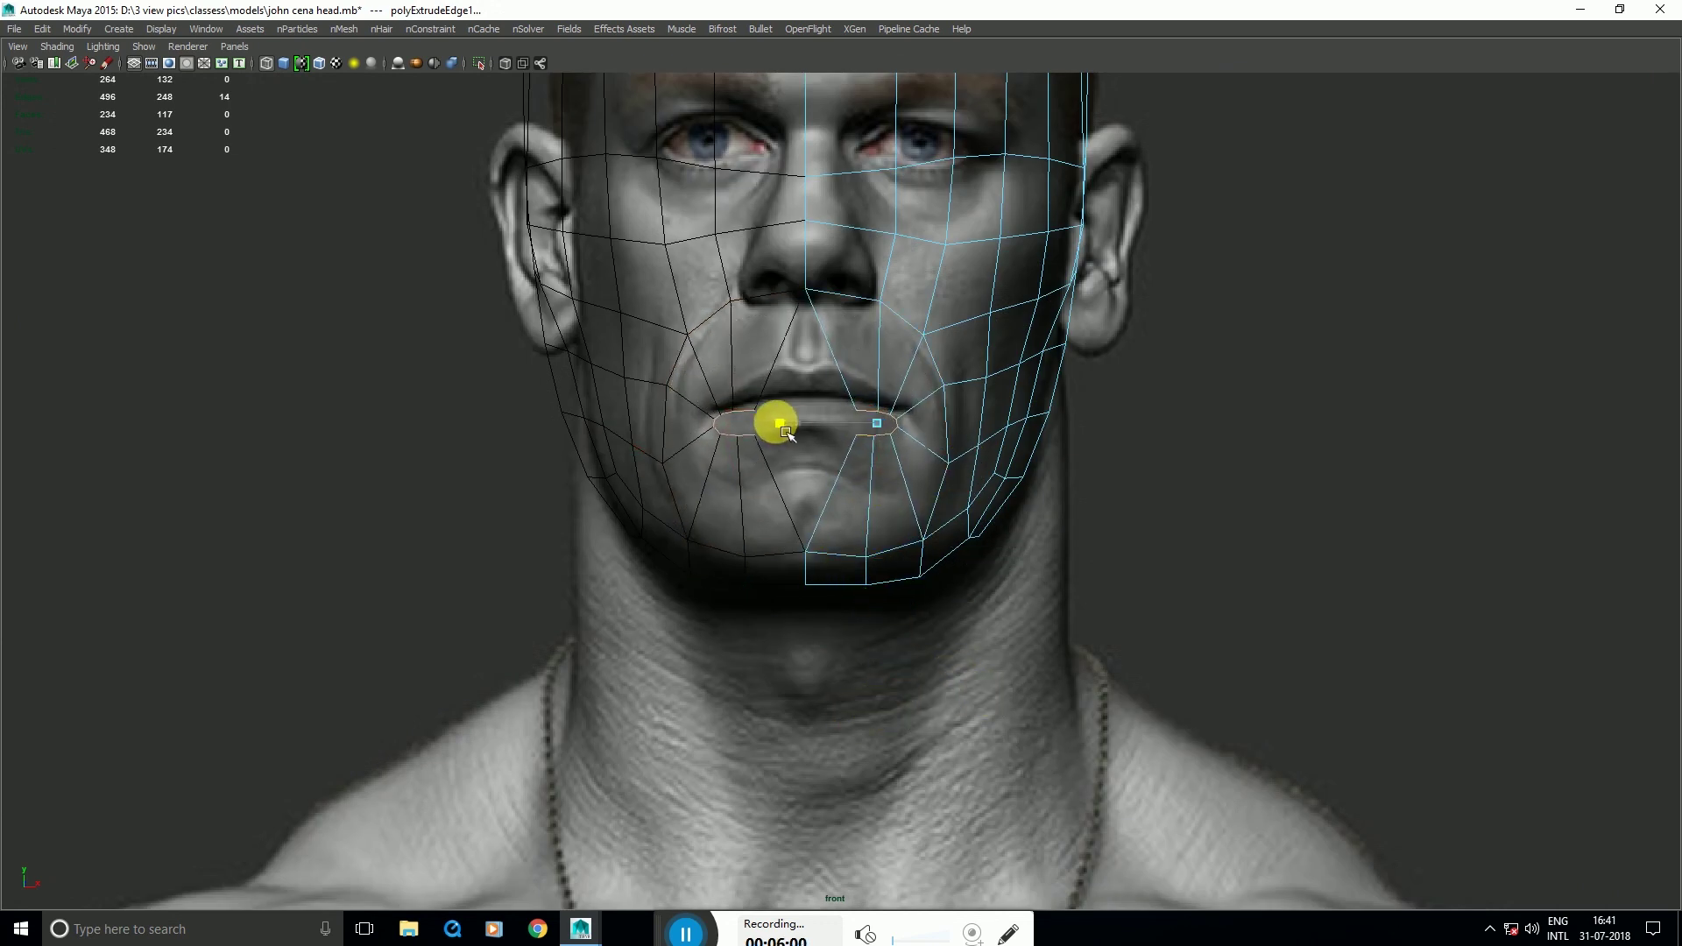
{"action": "left_click_drag", "start_coordinate": [785, 431], "coordinate": [699, 449]}
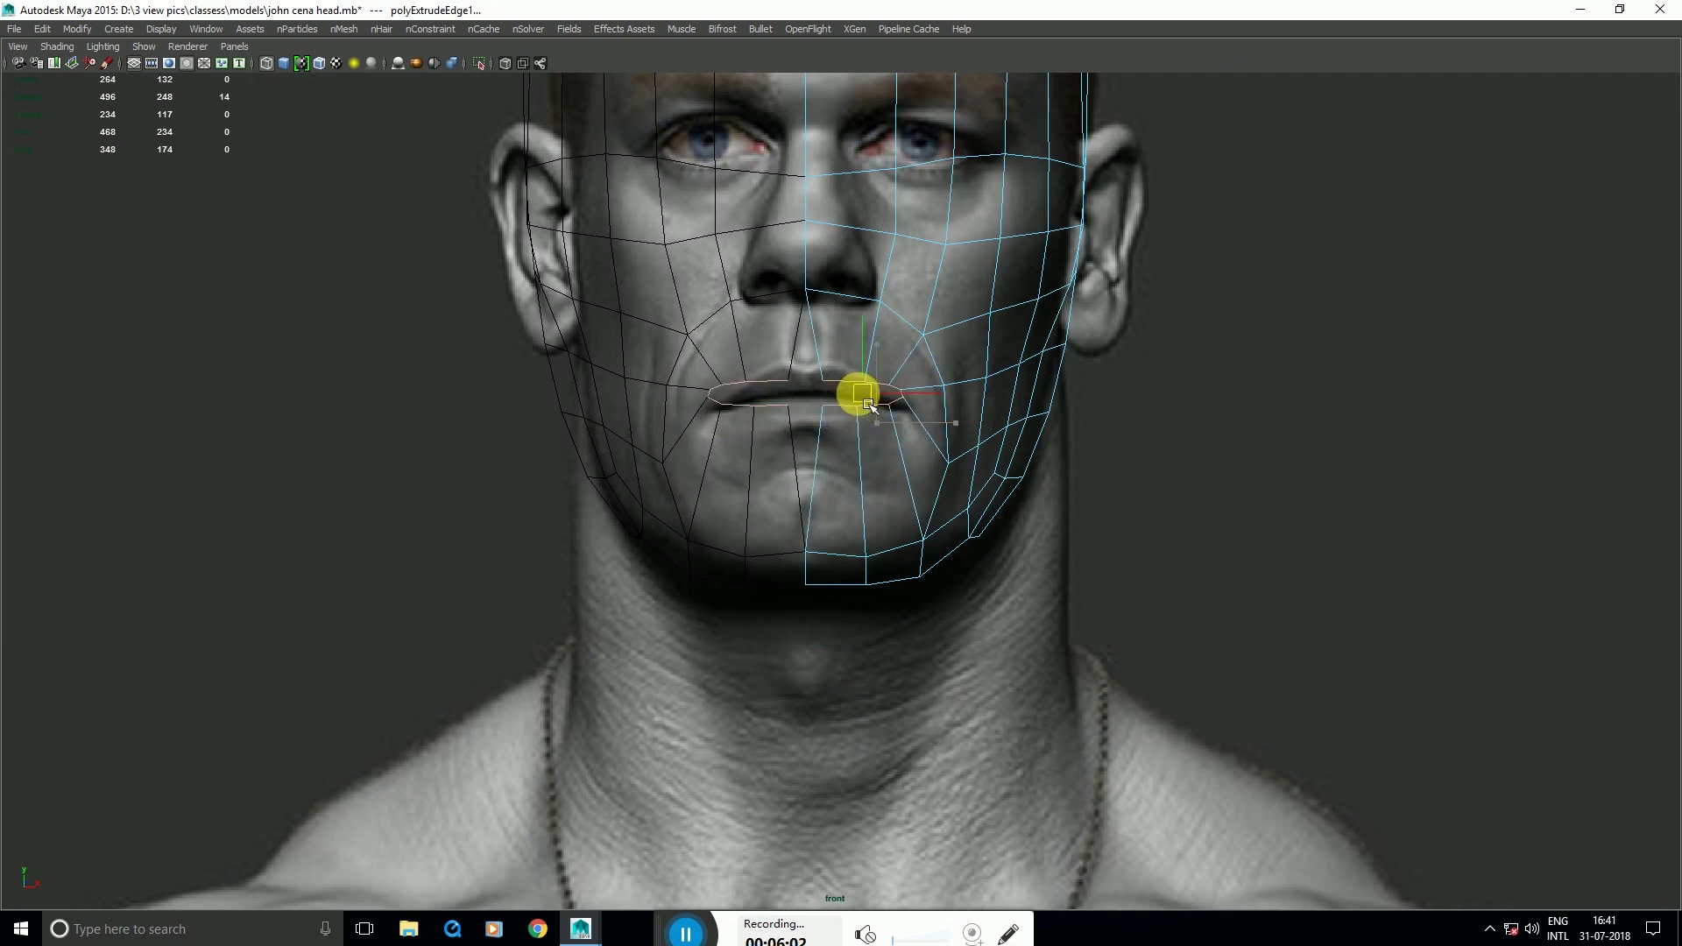
{"action": "scroll", "coordinate": [845, 387], "scroll_direction": "up", "scroll_amount": 5}
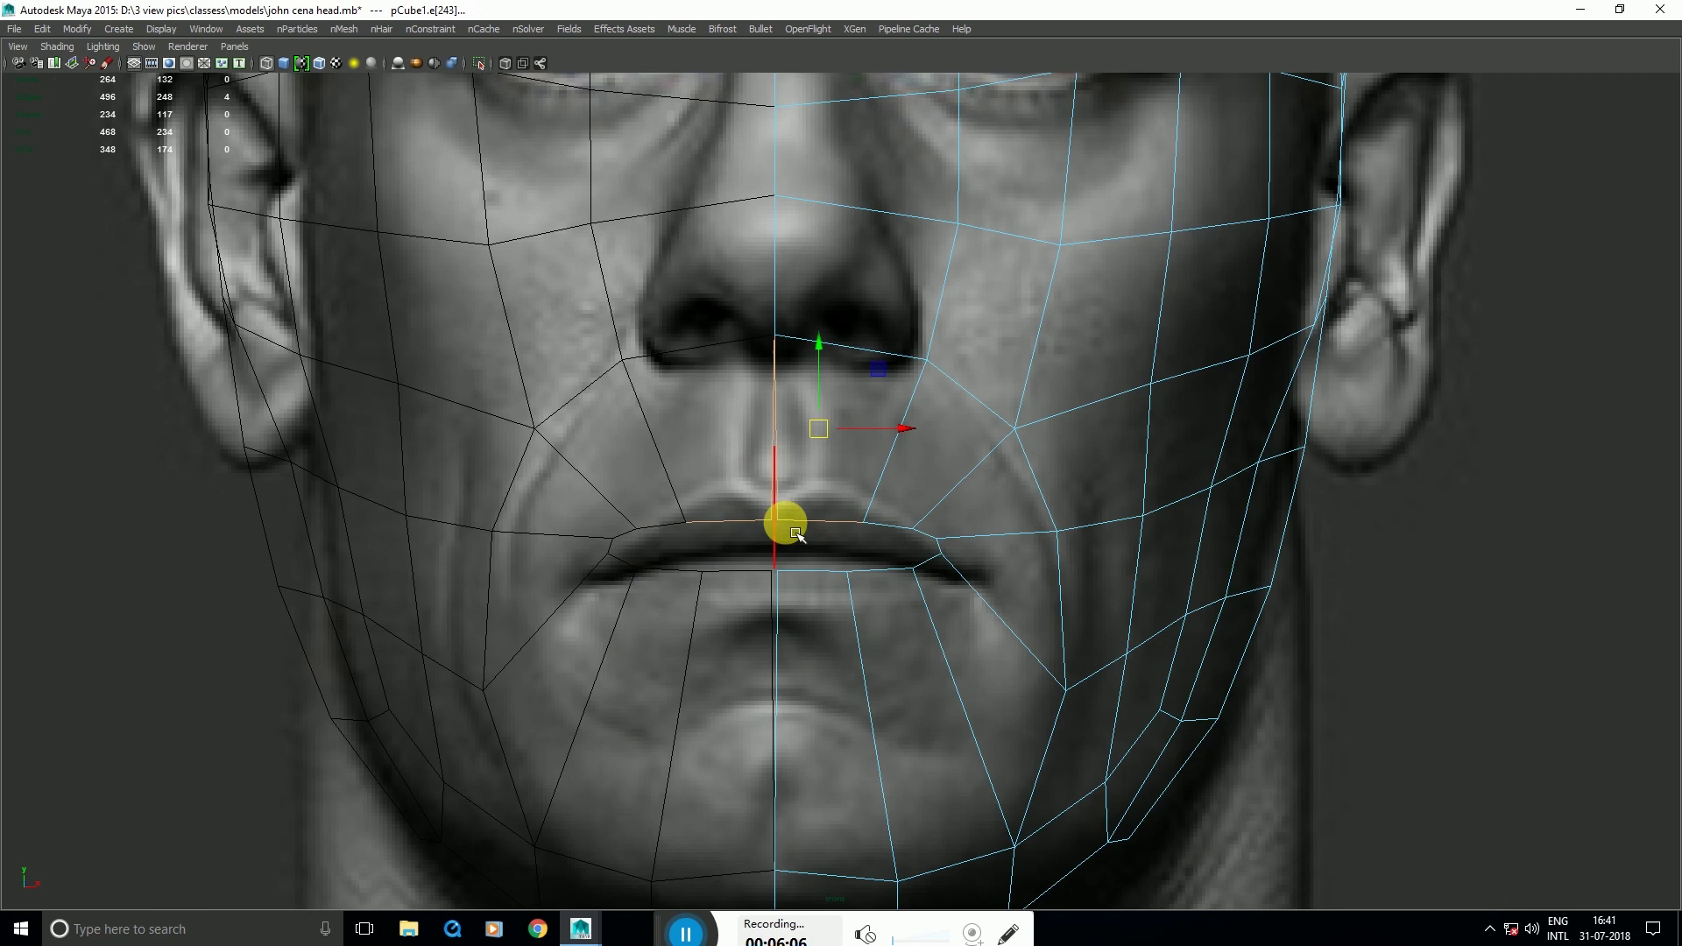
Step: Raise the upper lip's centre-line vertex to the base of the philtrum
{"action": "right_click_drag", "start_coordinate": [781, 513], "coordinate": [741, 511]}
{"action": "left_click_drag", "start_coordinate": [756, 488], "coordinate": [799, 534]}
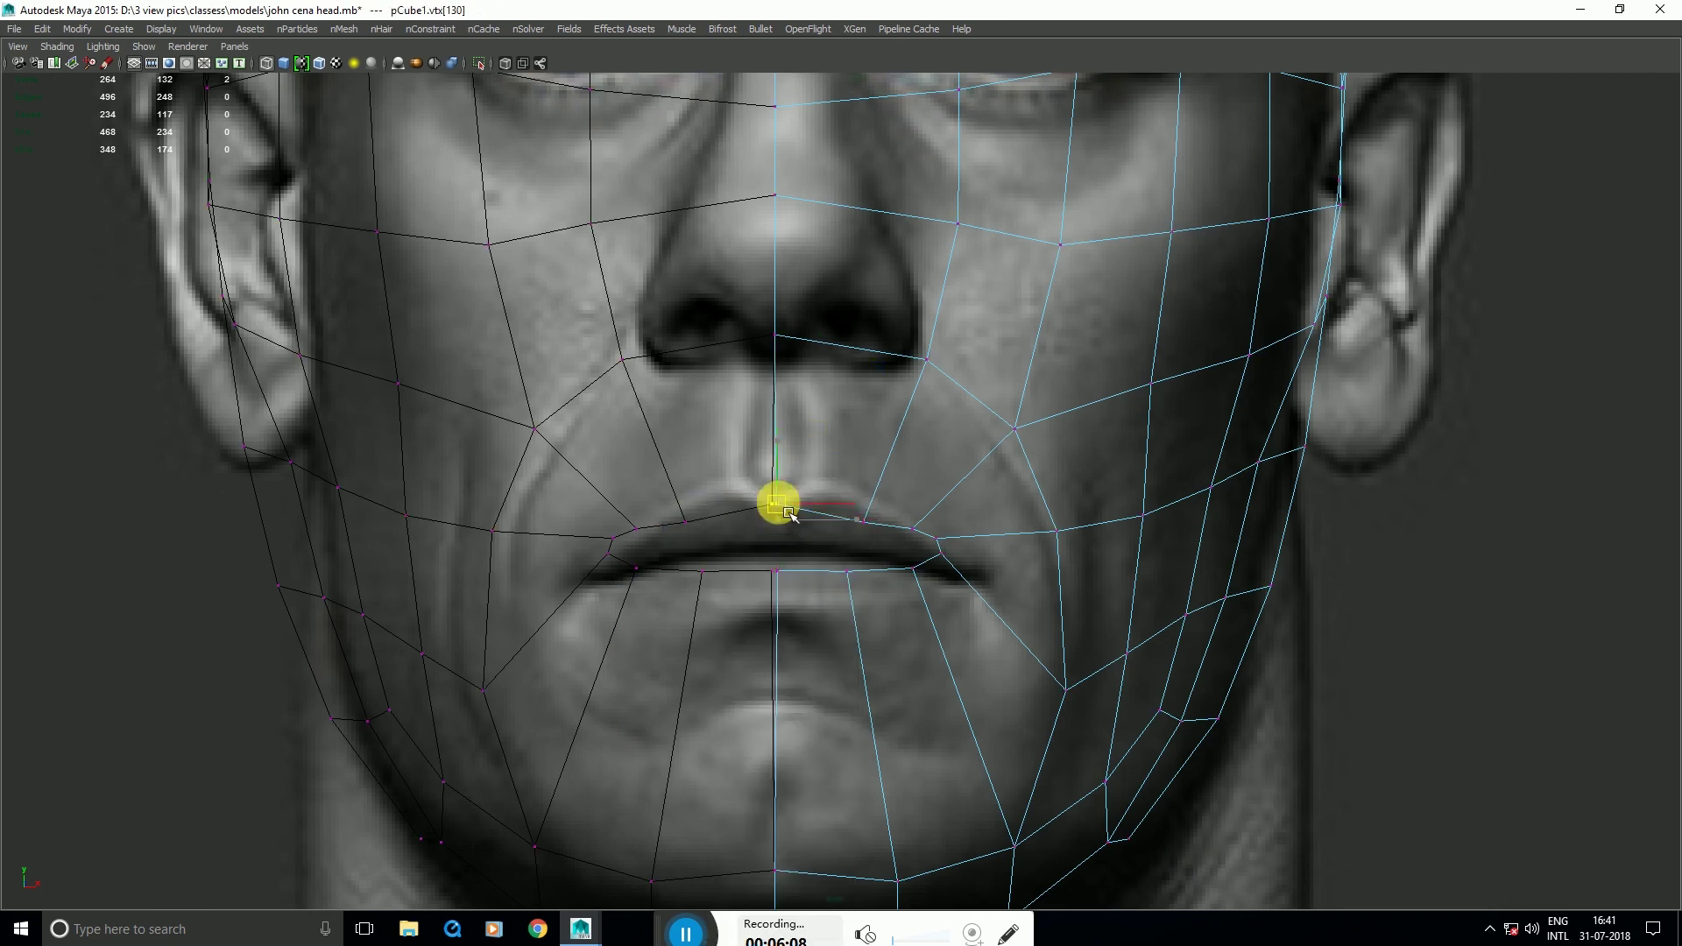
{"action": "left_click_drag", "start_coordinate": [797, 265], "coordinate": [843, 306]}
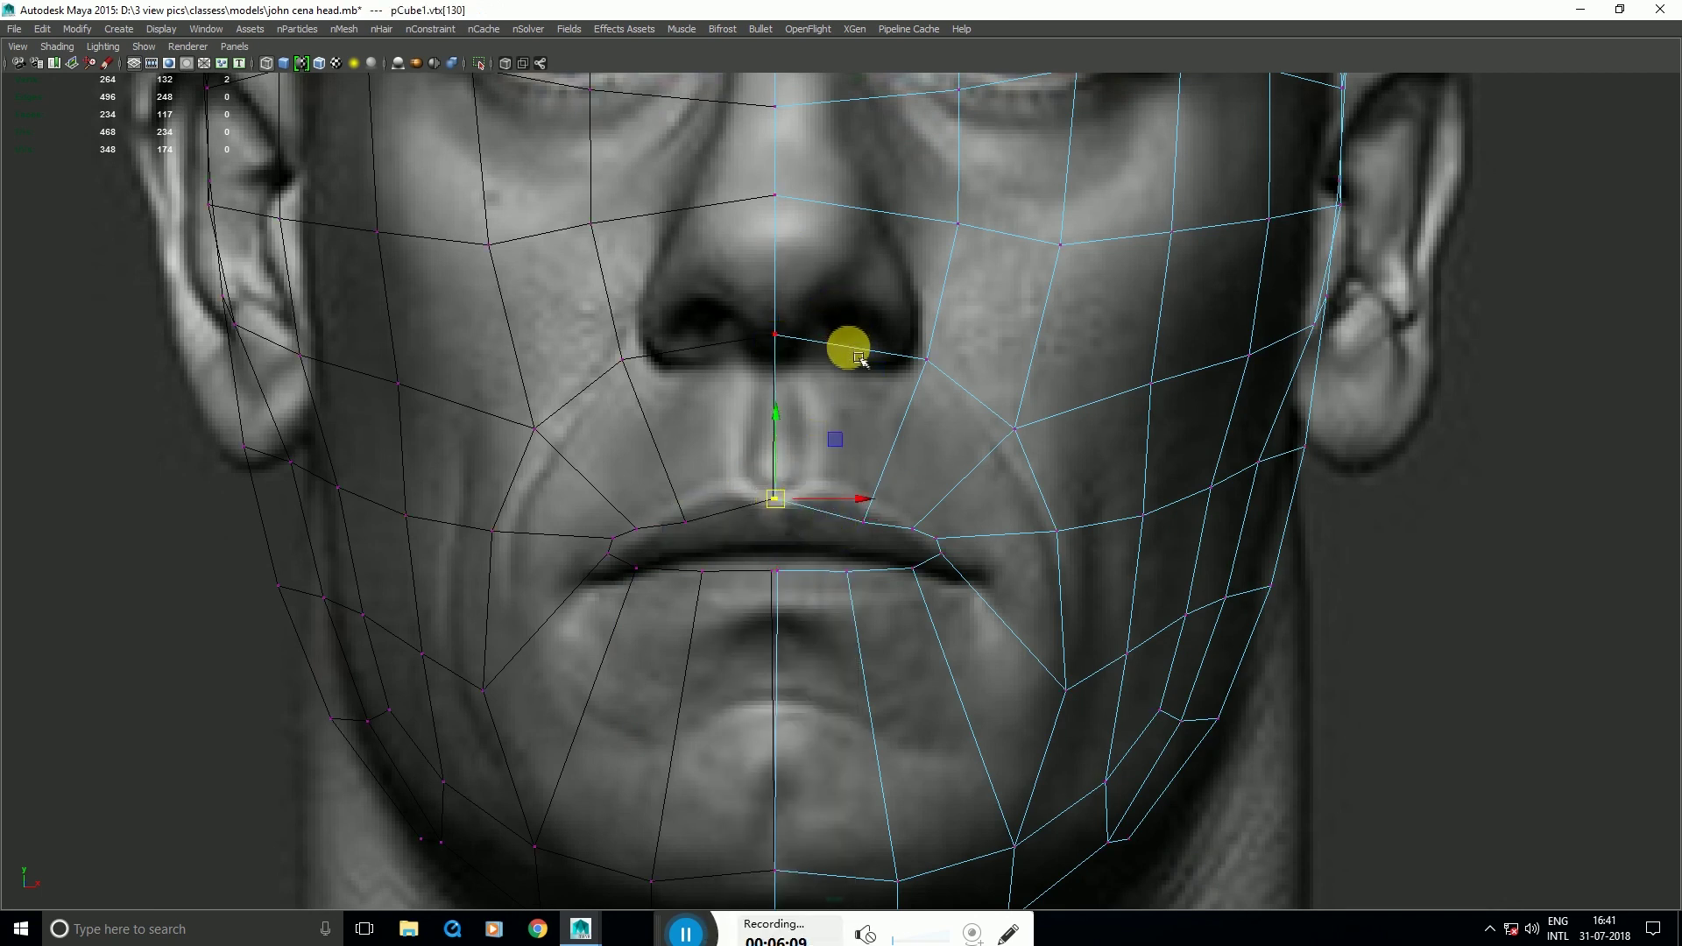
Step: Insert a vertical edge loop between the face's centre line and the nostril corner, running through the nose, lips and forehead
{"action": "right_click_drag", "start_coordinate": [850, 348], "coordinate": [905, 325]}
{"action": "left_click_drag", "start_coordinate": [899, 328], "coordinate": [889, 400]}
{"action": "right_click_drag", "start_coordinate": [849, 247], "coordinate": [844, 341], "text": "shift"}
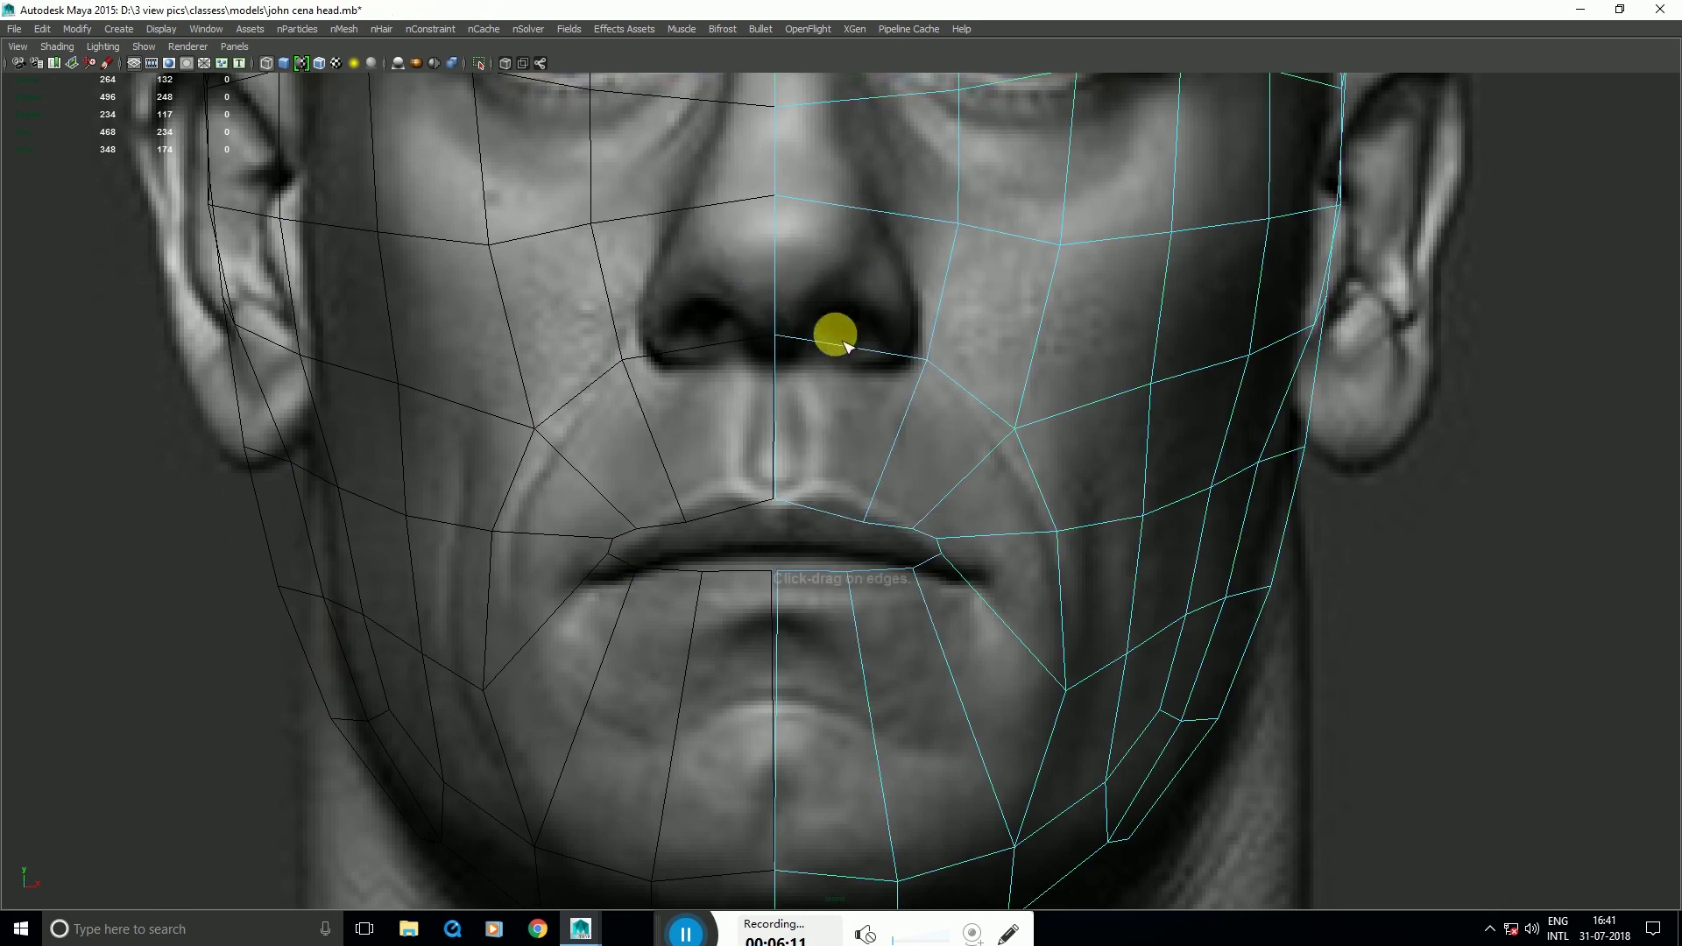
{"action": "mouse_move", "coordinate": [844, 343]}
{"action": "left_mouse_down"}
{"action": "mouse_move", "coordinate": [861, 355]}
{"action": "mouse_move", "coordinate": [857, 342]}
{"action": "left_mouse_up"}
{"action": "scroll", "coordinate": [857, 342], "scroll_direction": "down", "scroll_amount": 5}
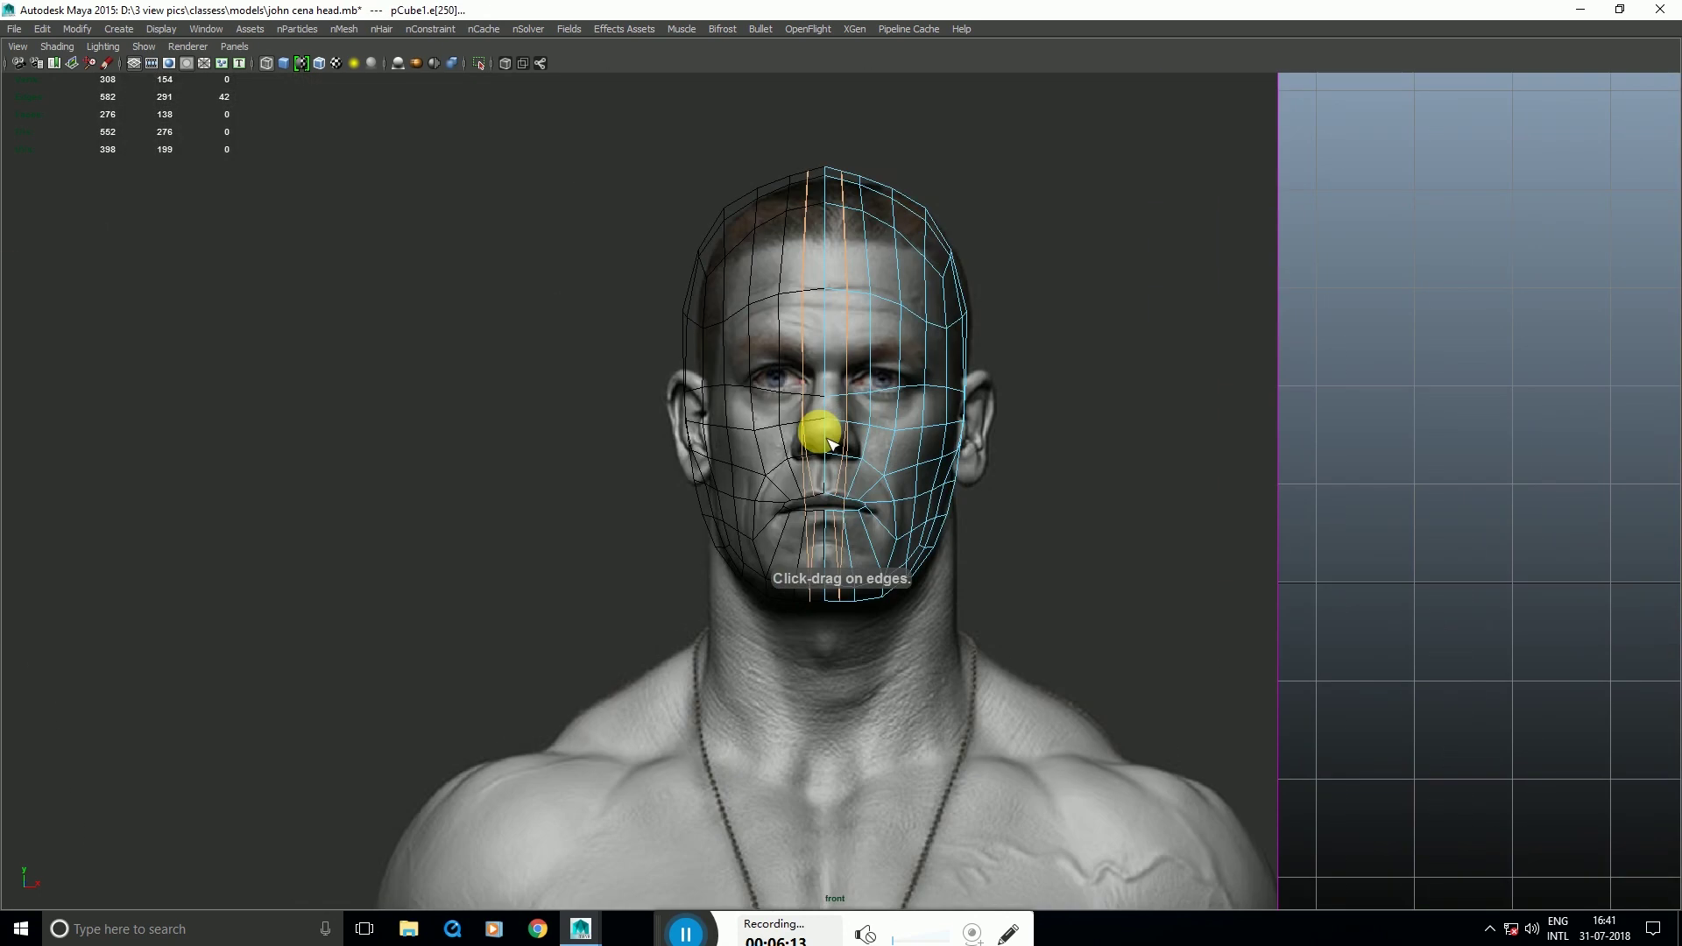
Step: Reposition the mouth opening's border vertices in the front view to follow the outlines of the upper and lower lips
{"action": "scroll", "coordinate": [819, 433], "scroll_direction": "up", "scroll_amount": 3}
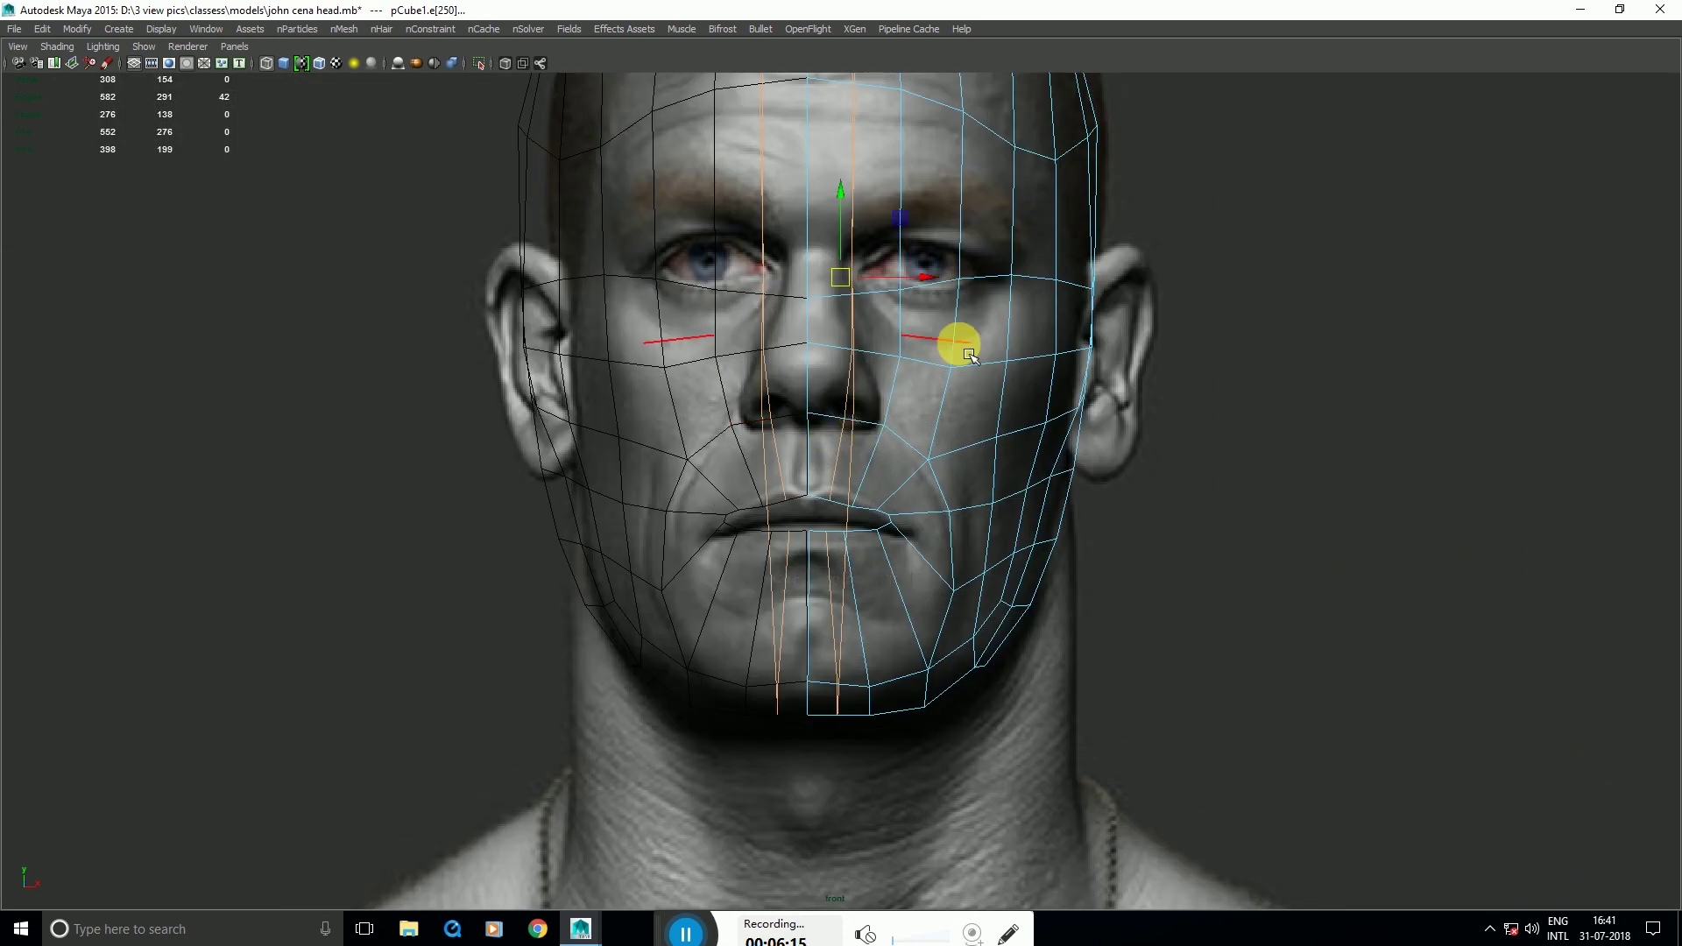
{"action": "right_click_drag", "start_coordinate": [959, 484], "coordinate": [957, 490]}
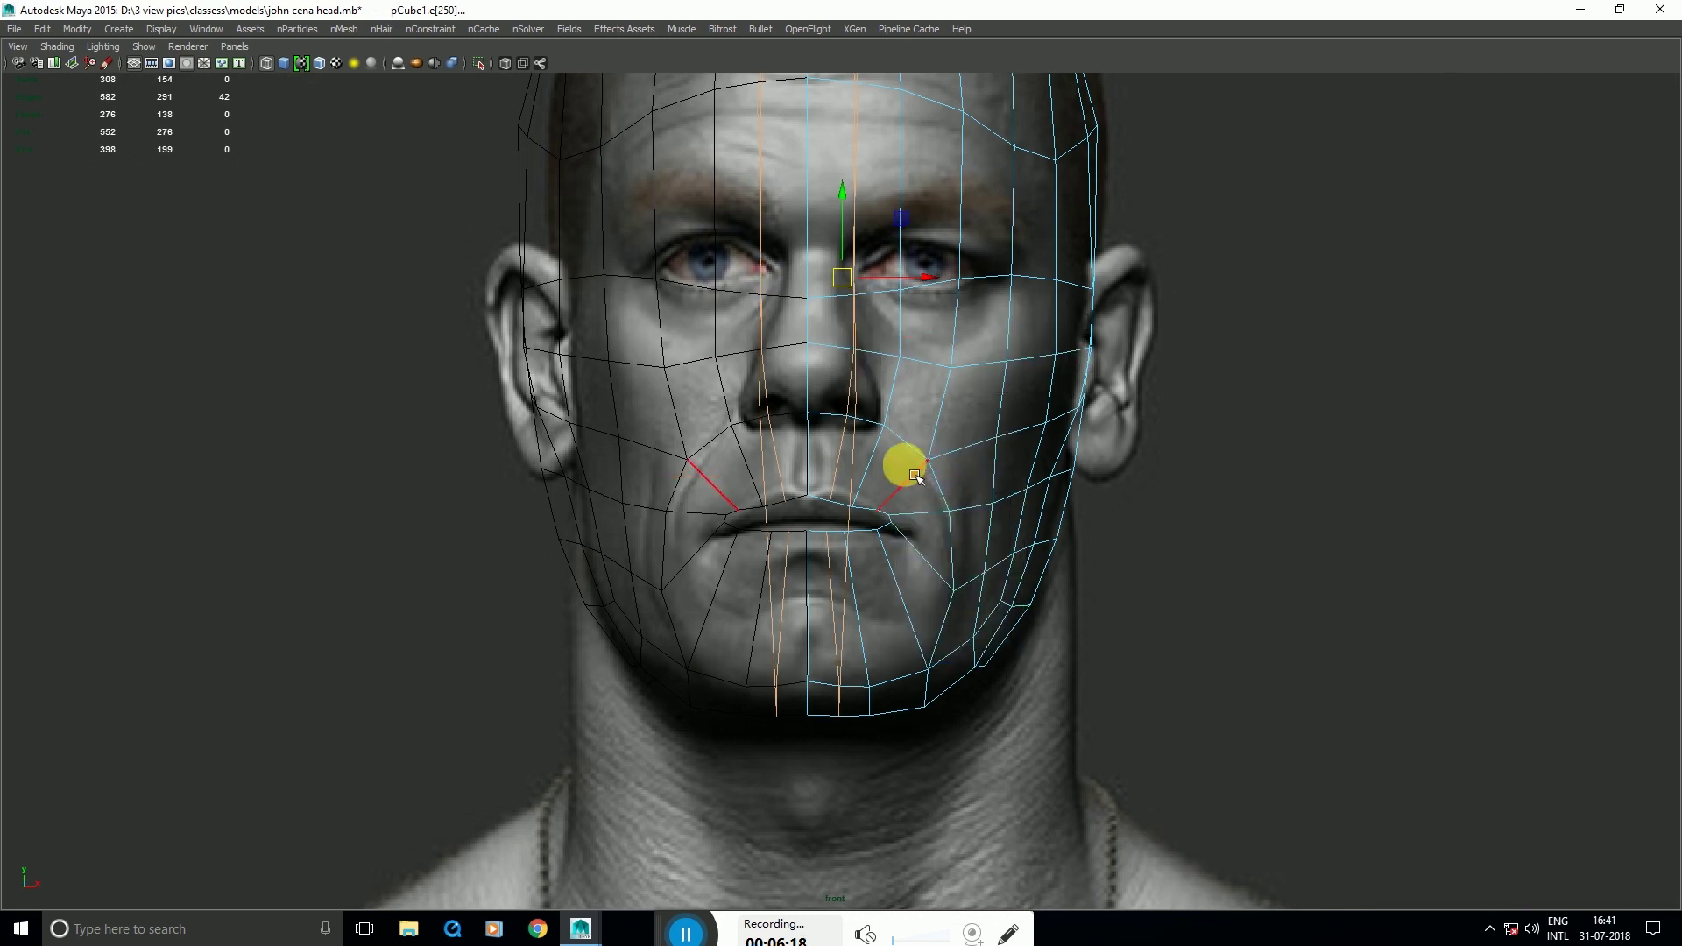
{"action": "key", "text": "F8"}
{"action": "scroll", "coordinate": [905, 406], "scroll_direction": "up", "scroll_amount": 4}
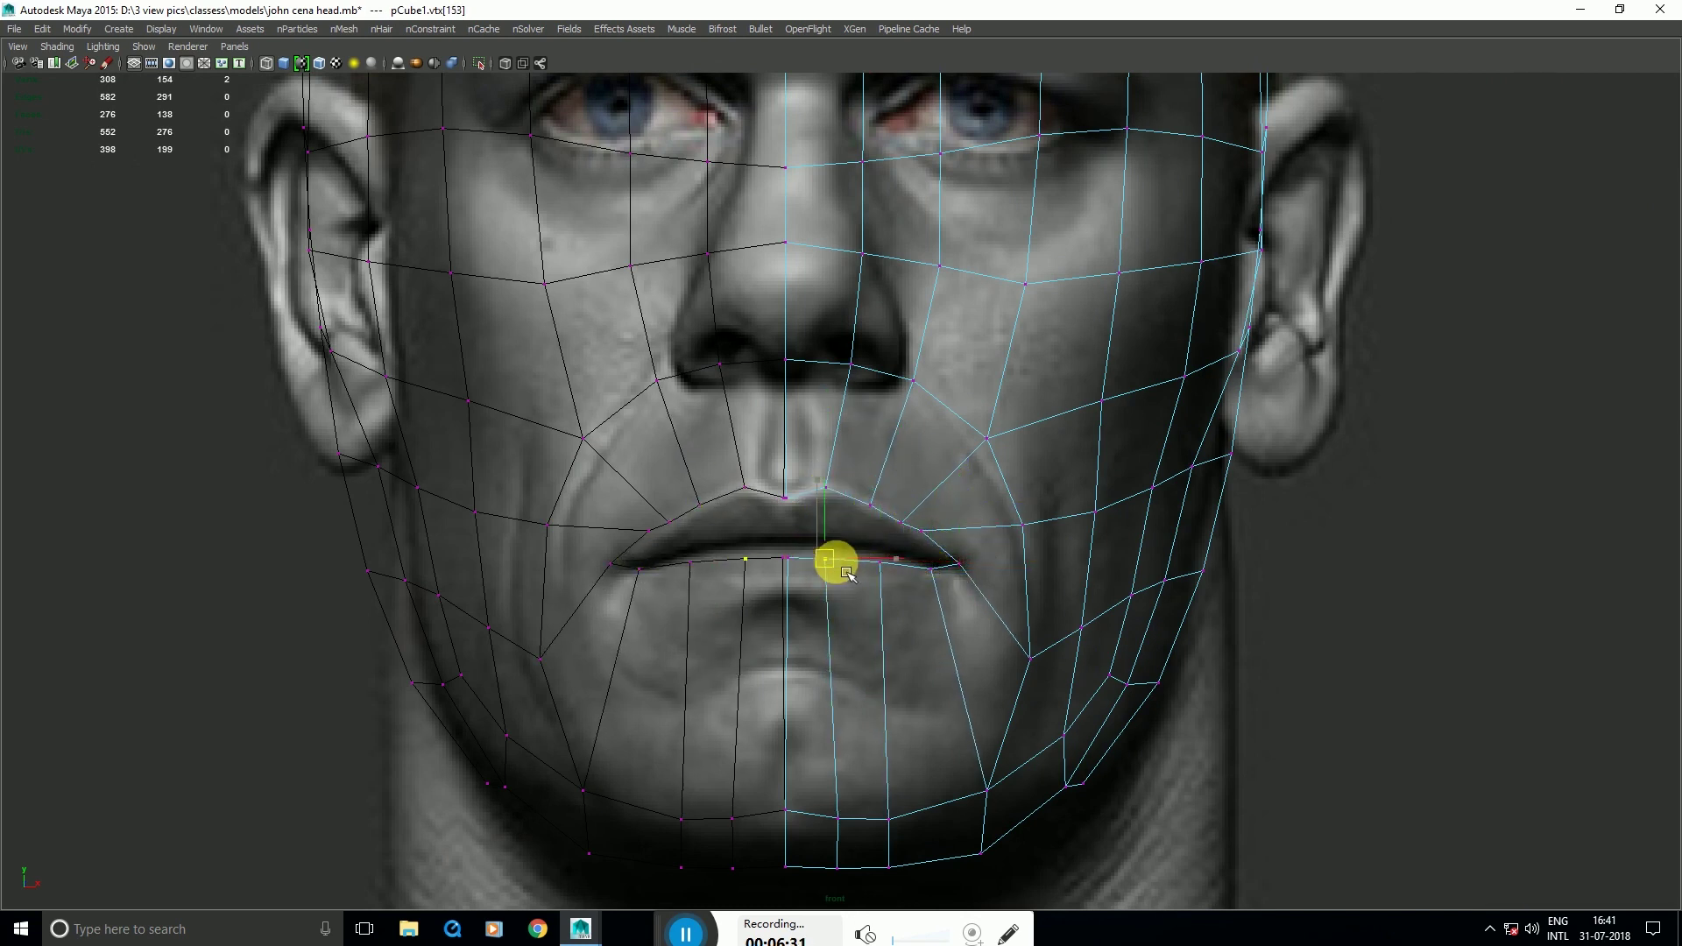
{"action": "key", "text": "space"}
{"action": "scroll", "coordinate": [1231, 713], "scroll_direction": "up", "scroll_amount": 5}
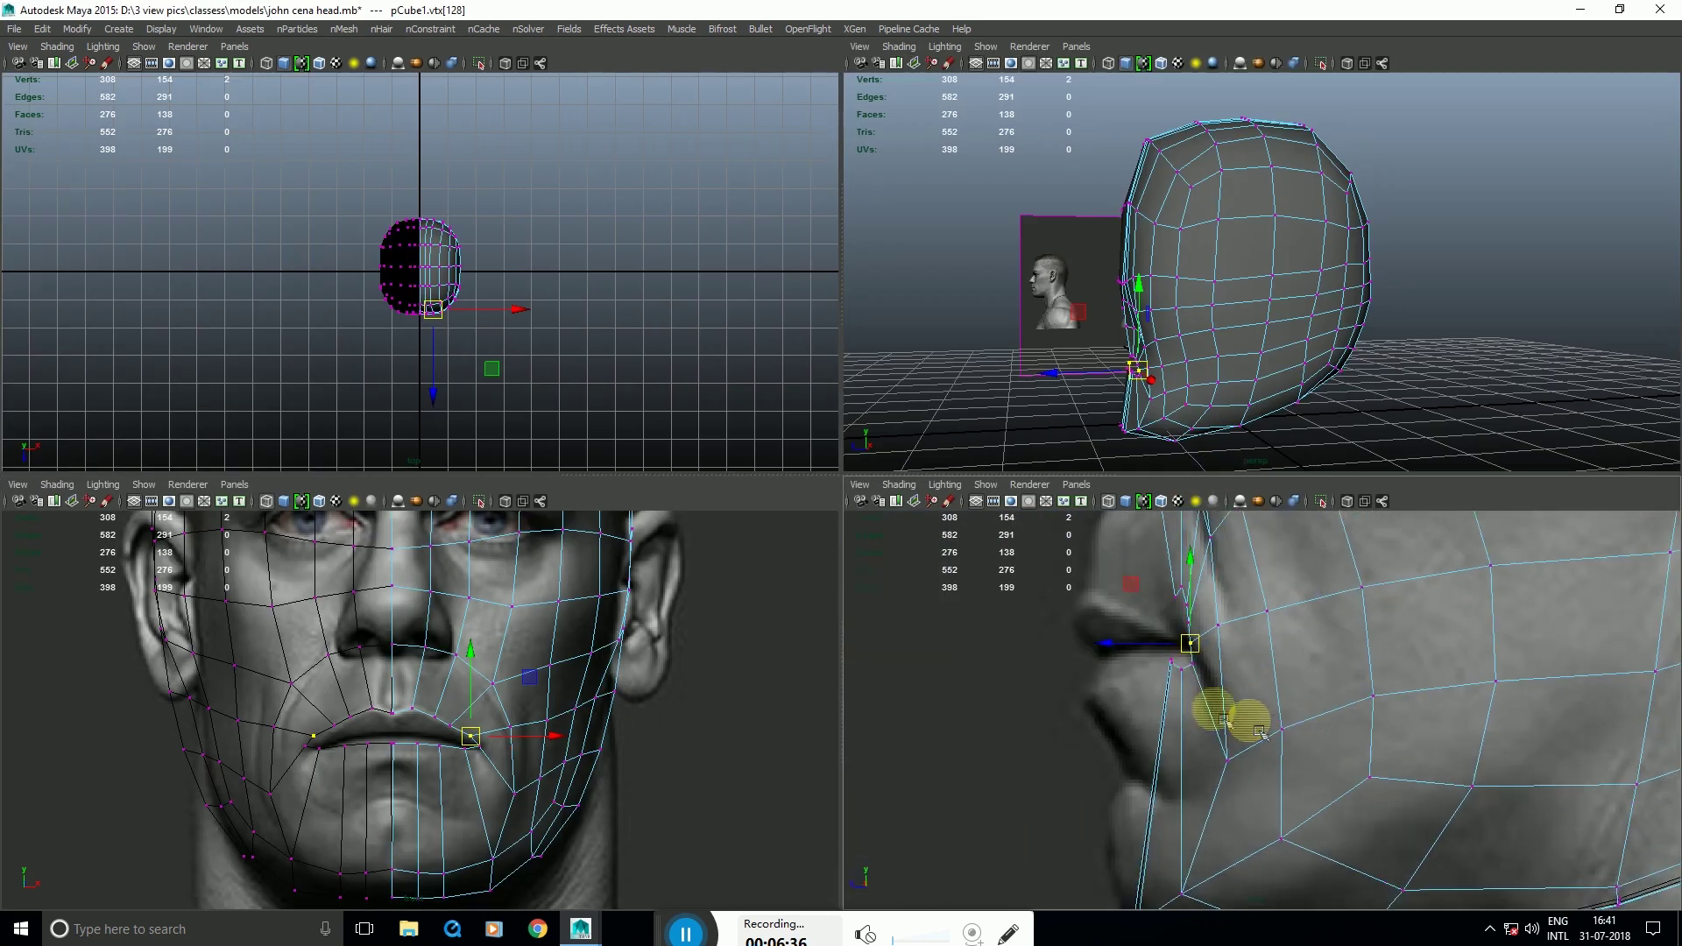
{"action": "key", "text": "space"}
{"action": "scroll", "coordinate": [839, 695], "scroll_direction": "up", "scroll_amount": 2}
{"action": "left_click_drag", "start_coordinate": [832, 580], "coordinate": [935, 601]}
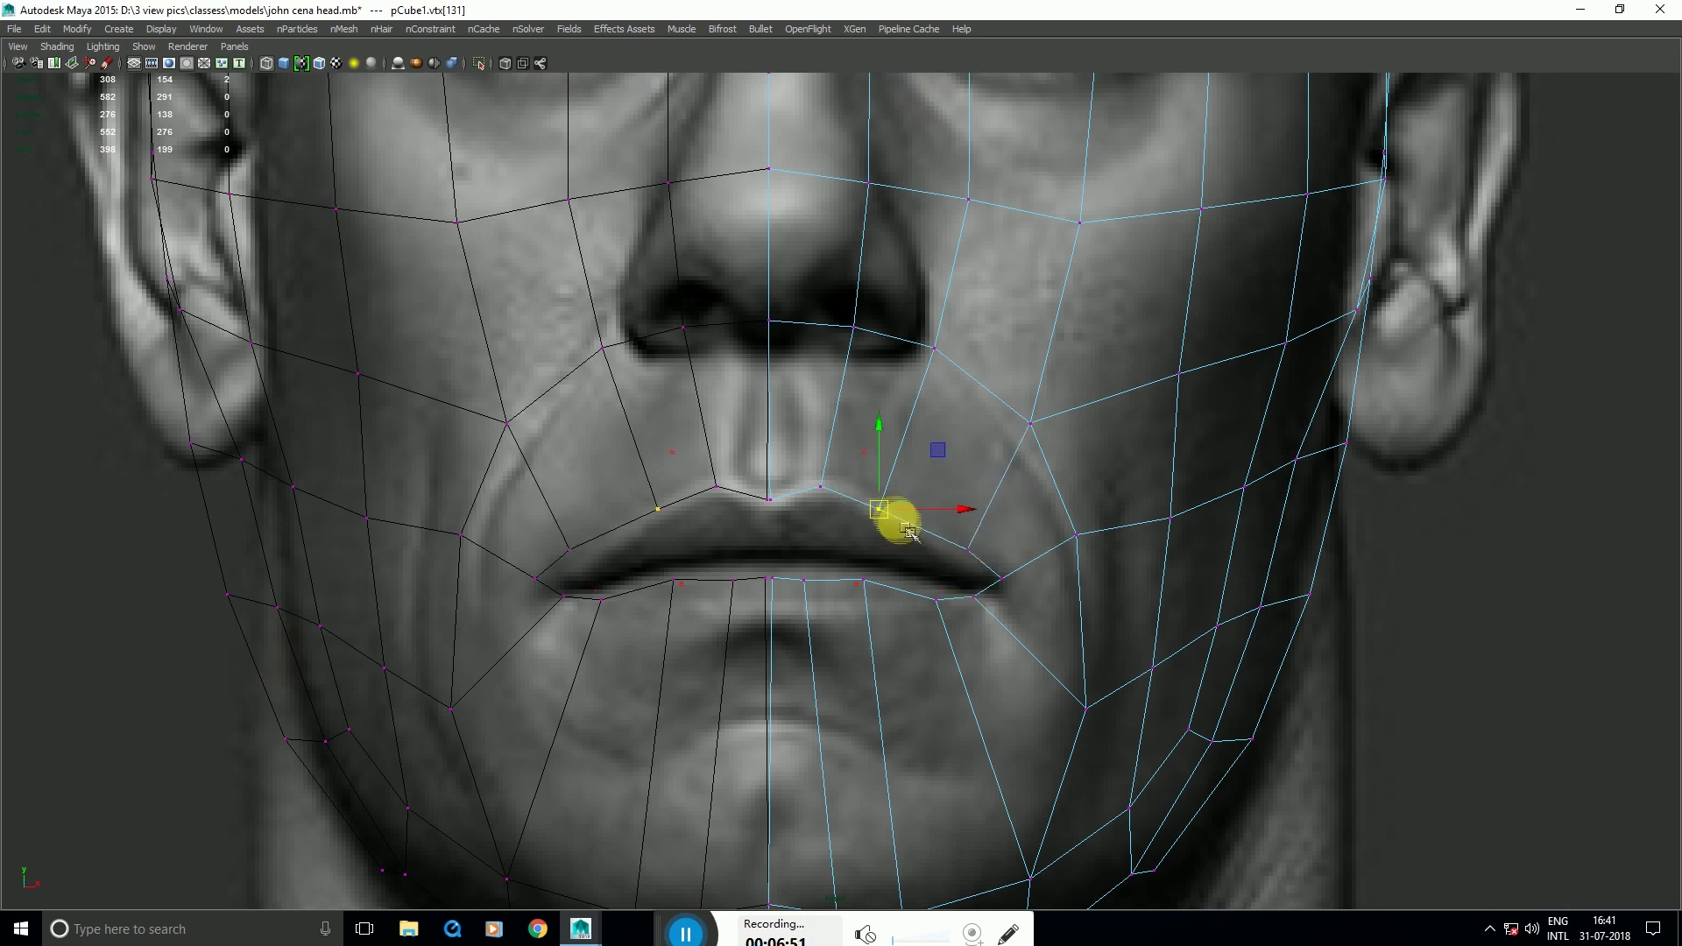
{"action": "left_click_drag", "start_coordinate": [870, 579], "coordinate": [837, 603]}
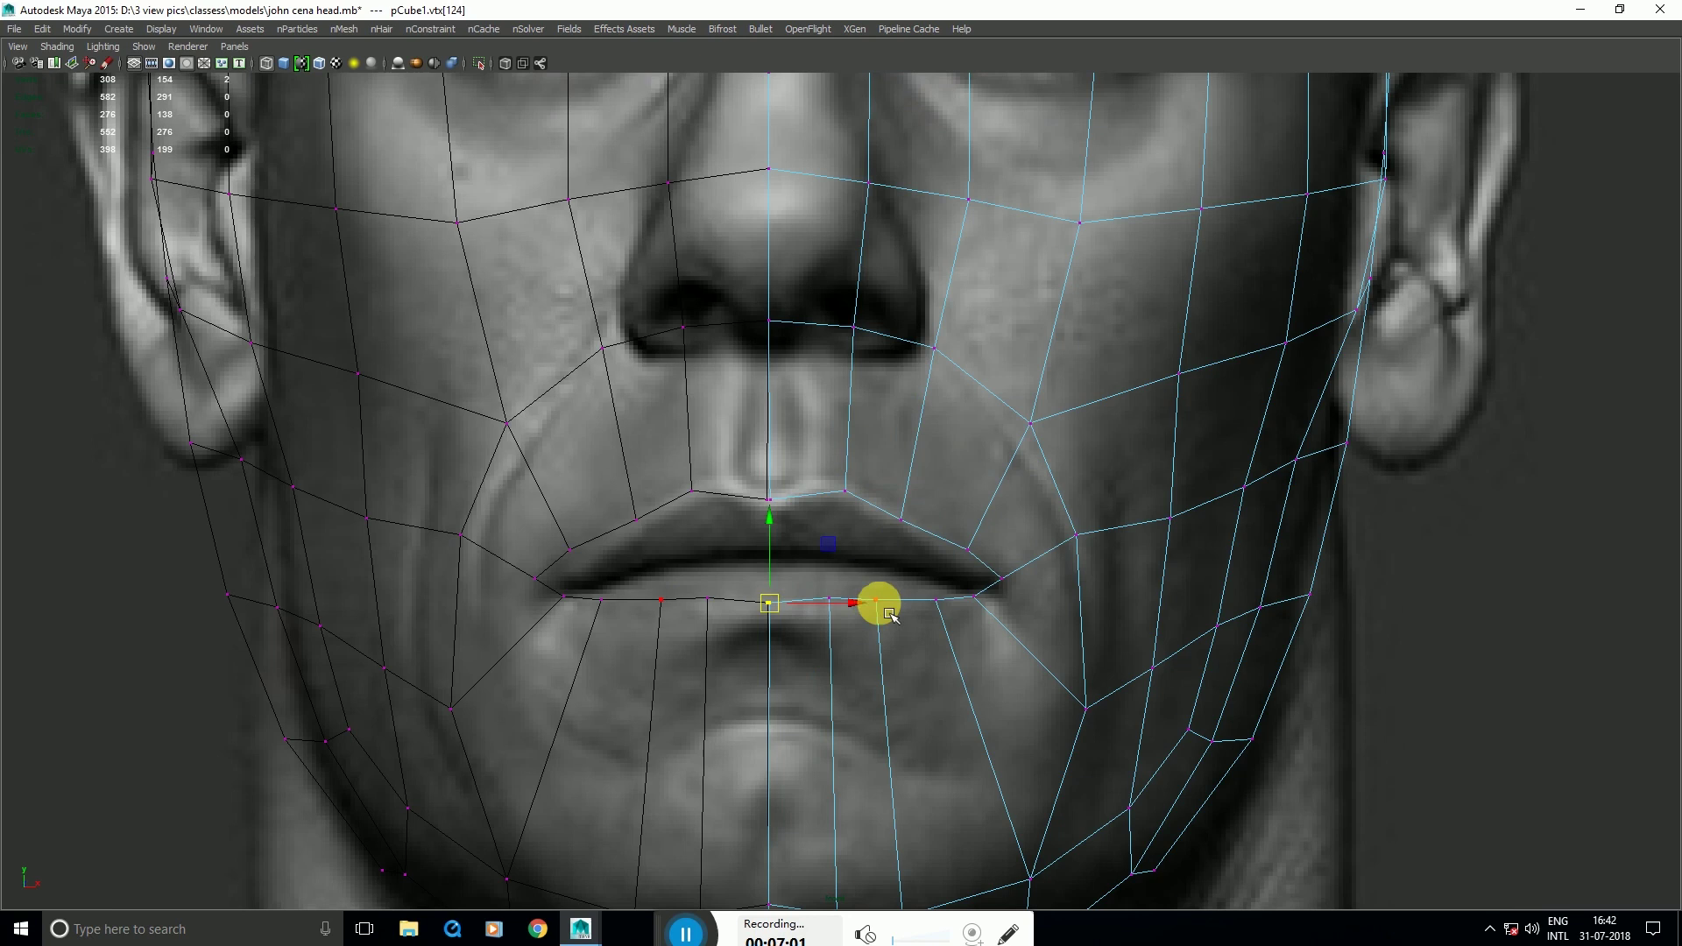
Step: Insert a vertical edge loop just beside the face's centre line, running through the philtrum, lips and chin
{"action": "key", "text": "F8"}
{"action": "right_click_drag", "start_coordinate": [841, 428], "coordinate": [755, 456], "text": "shift"}
{"action": "left_click", "coordinate": [801, 497]}
Step: Space the vertices along the upper and lower lip borders in the front view to match the cupid's bow and lower-lip outline
{"action": "key", "text": "w"}
{"action": "key", "text": "F9"}
{"action": "left_click_drag", "start_coordinate": [845, 493], "coordinate": [900, 520]}
{"action": "left_click_drag", "start_coordinate": [876, 603], "coordinate": [839, 604]}
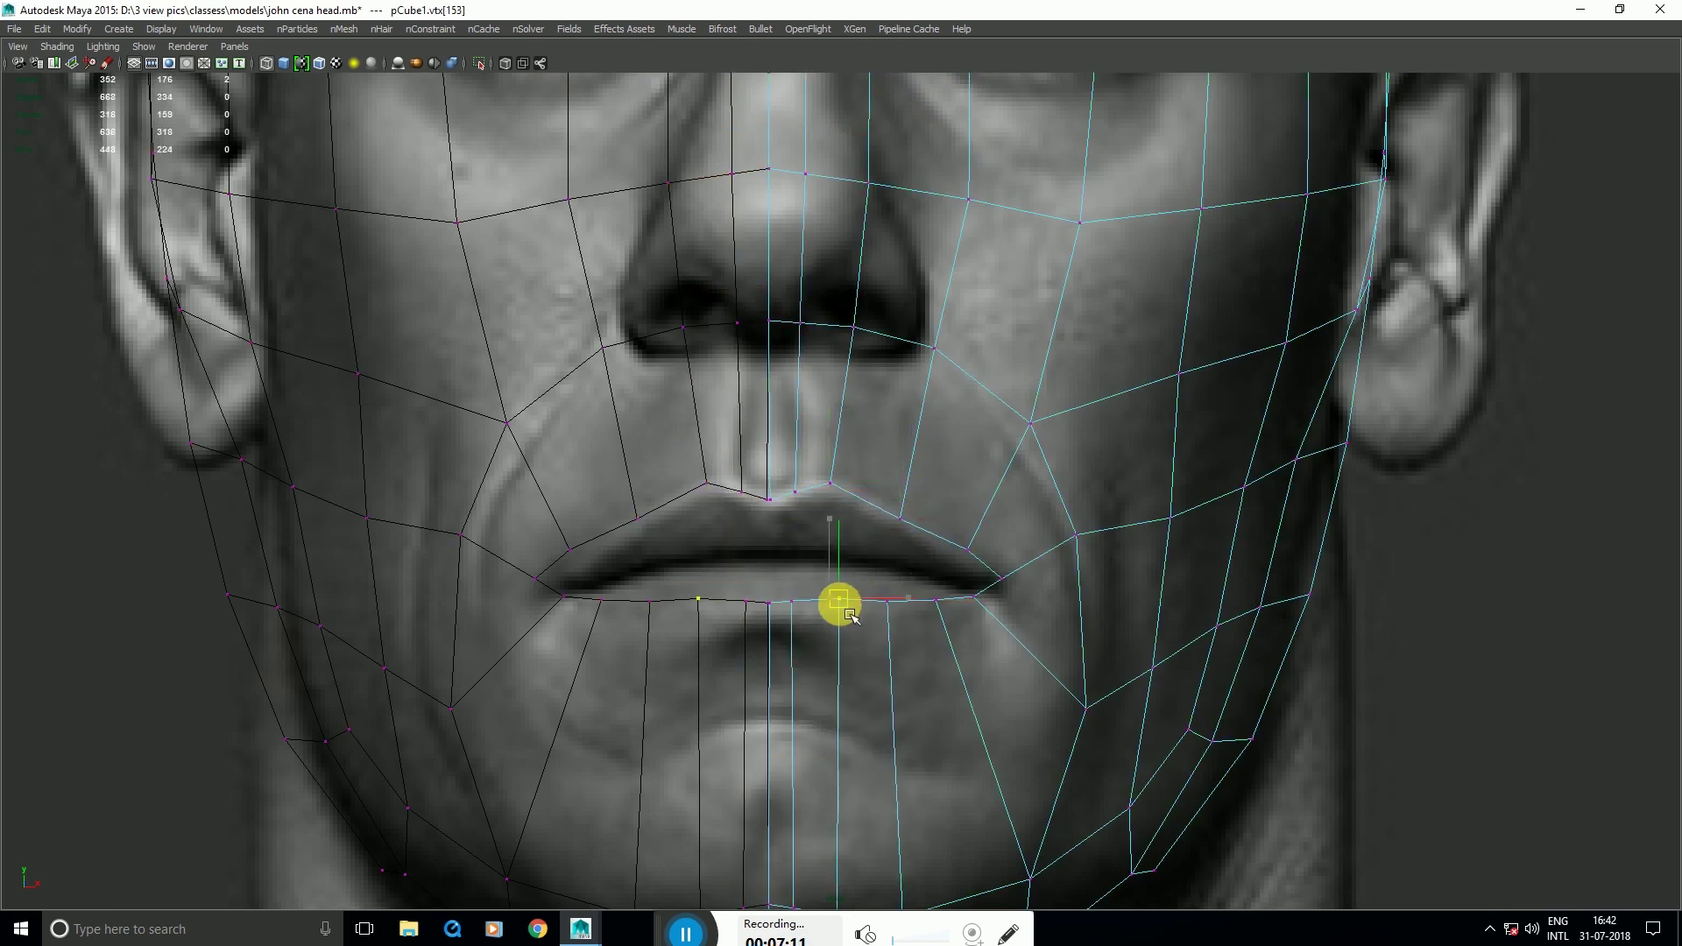
{"action": "left_click", "coordinate": [900, 508]}
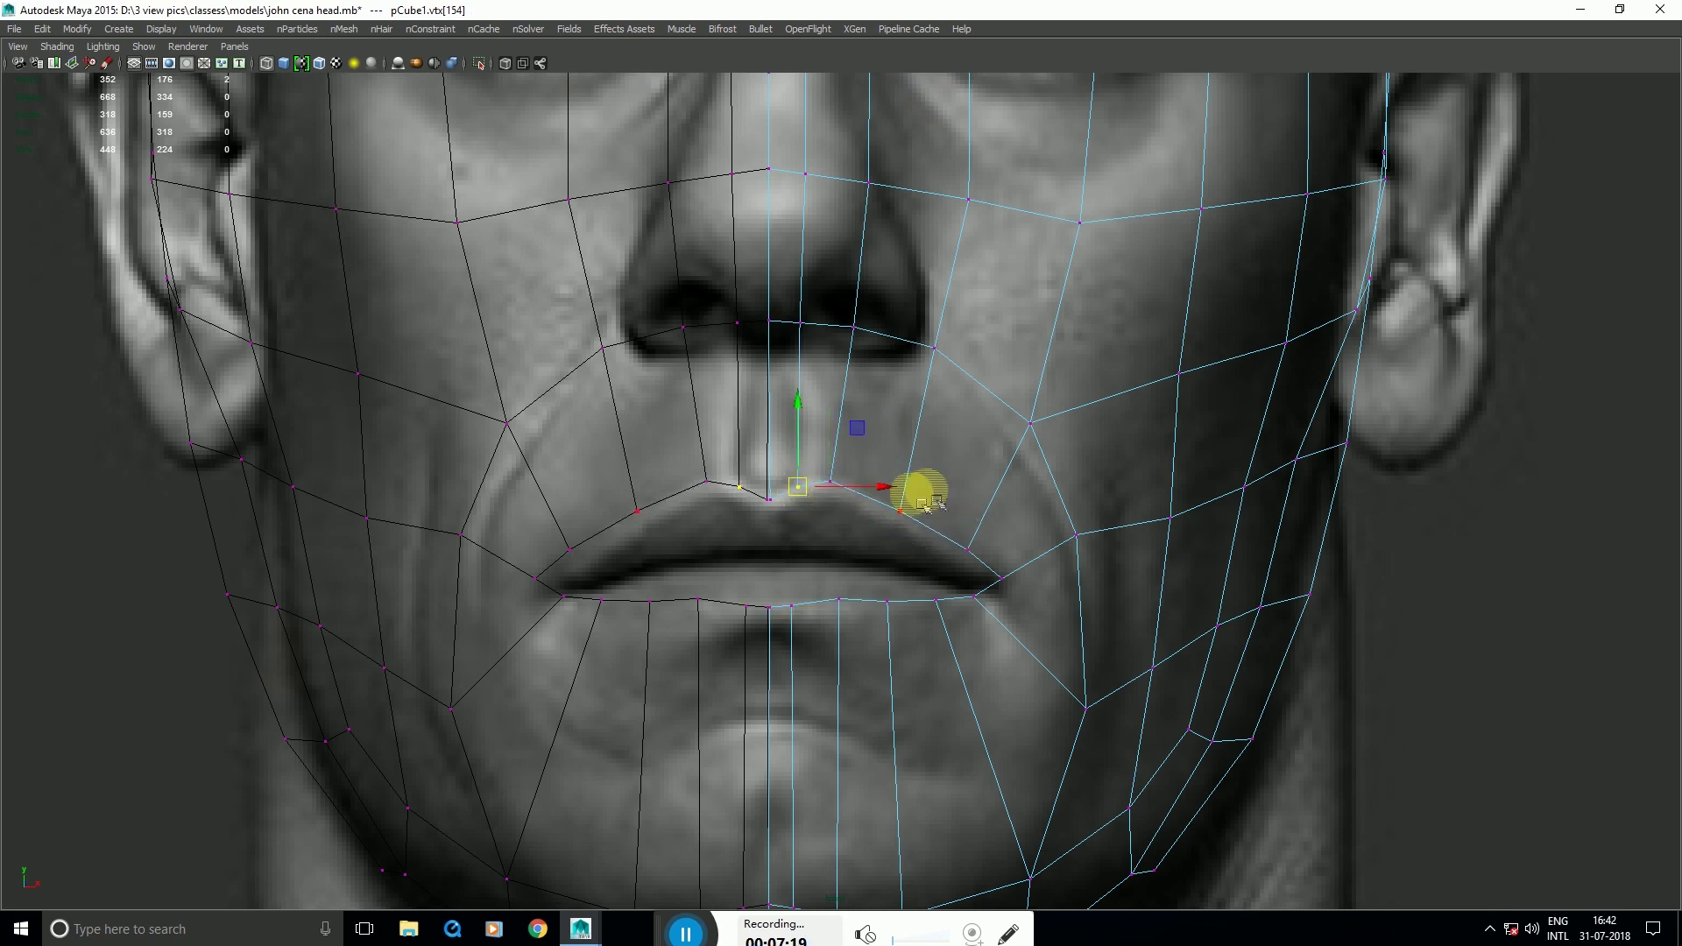
Step: Select all border vertices of the mouth opening and move them forward to the lips' profile in the side view
{"action": "key", "text": "space"}
{"action": "key", "text": "space"}
{"action": "scroll", "coordinate": [788, 598], "scroll_direction": "up", "scroll_amount": 4}
{"action": "left_click_drag", "start_coordinate": [787, 597], "coordinate": [935, 568], "text": "alt"}
{"action": "middle_click_drag", "start_coordinate": [673, 772], "coordinate": [780, 651], "text": "alt"}
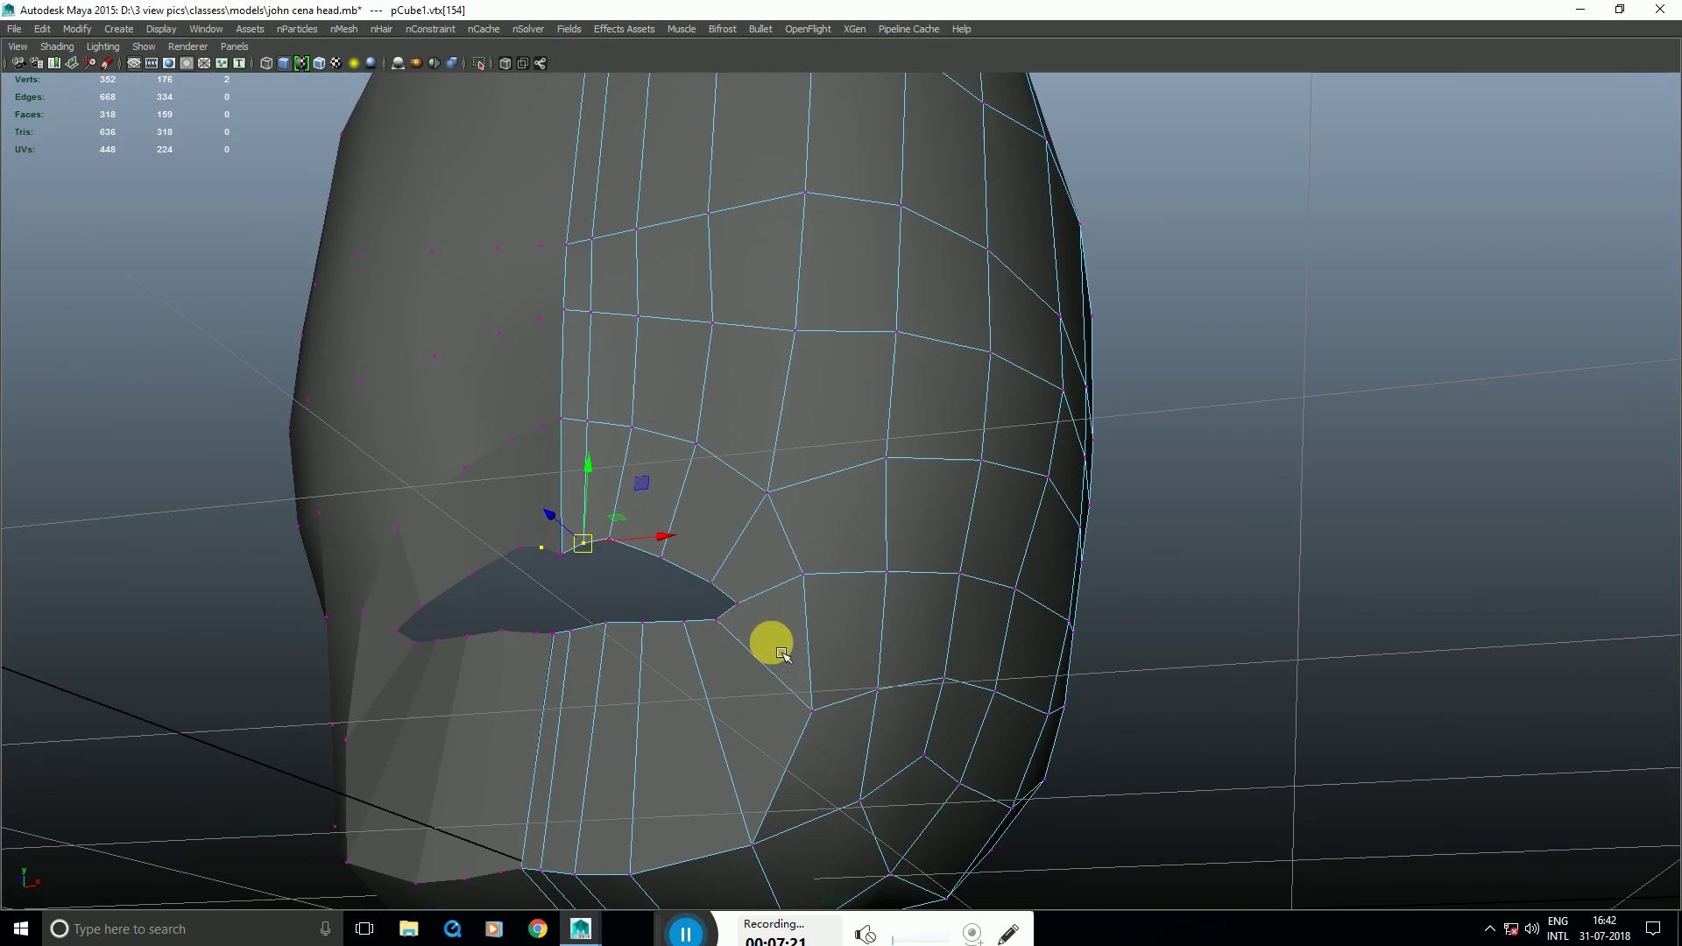
{"action": "key", "text": "space"}
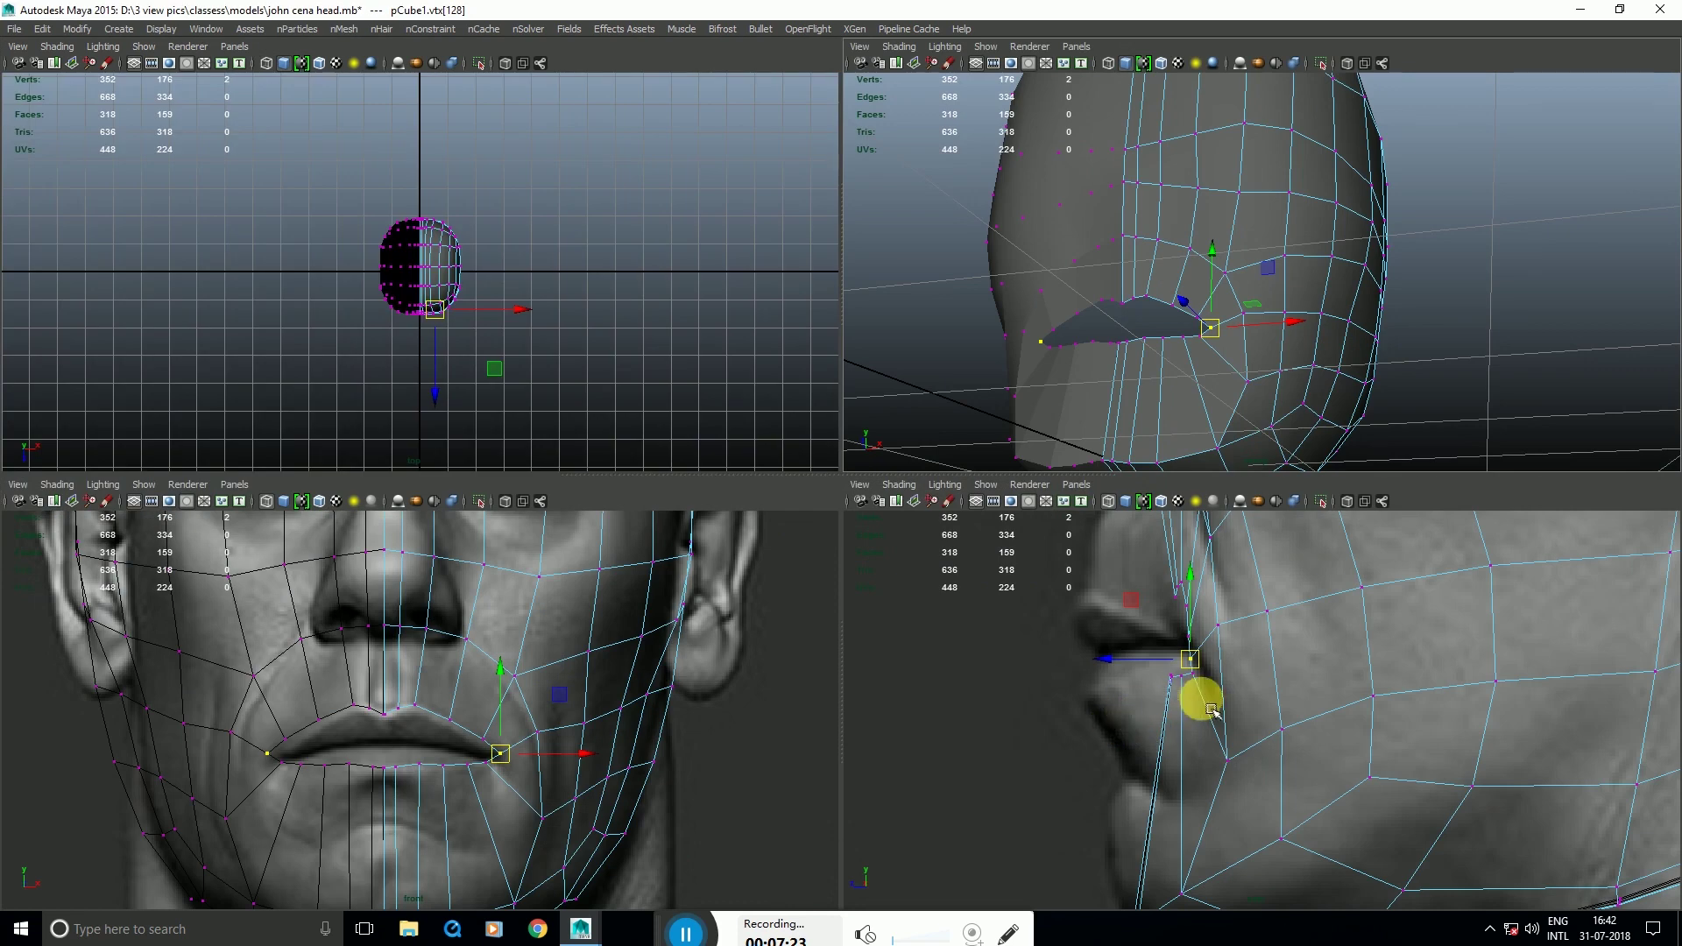
{"action": "left_click_drag", "start_coordinate": [1162, 572], "coordinate": [1196, 676]}
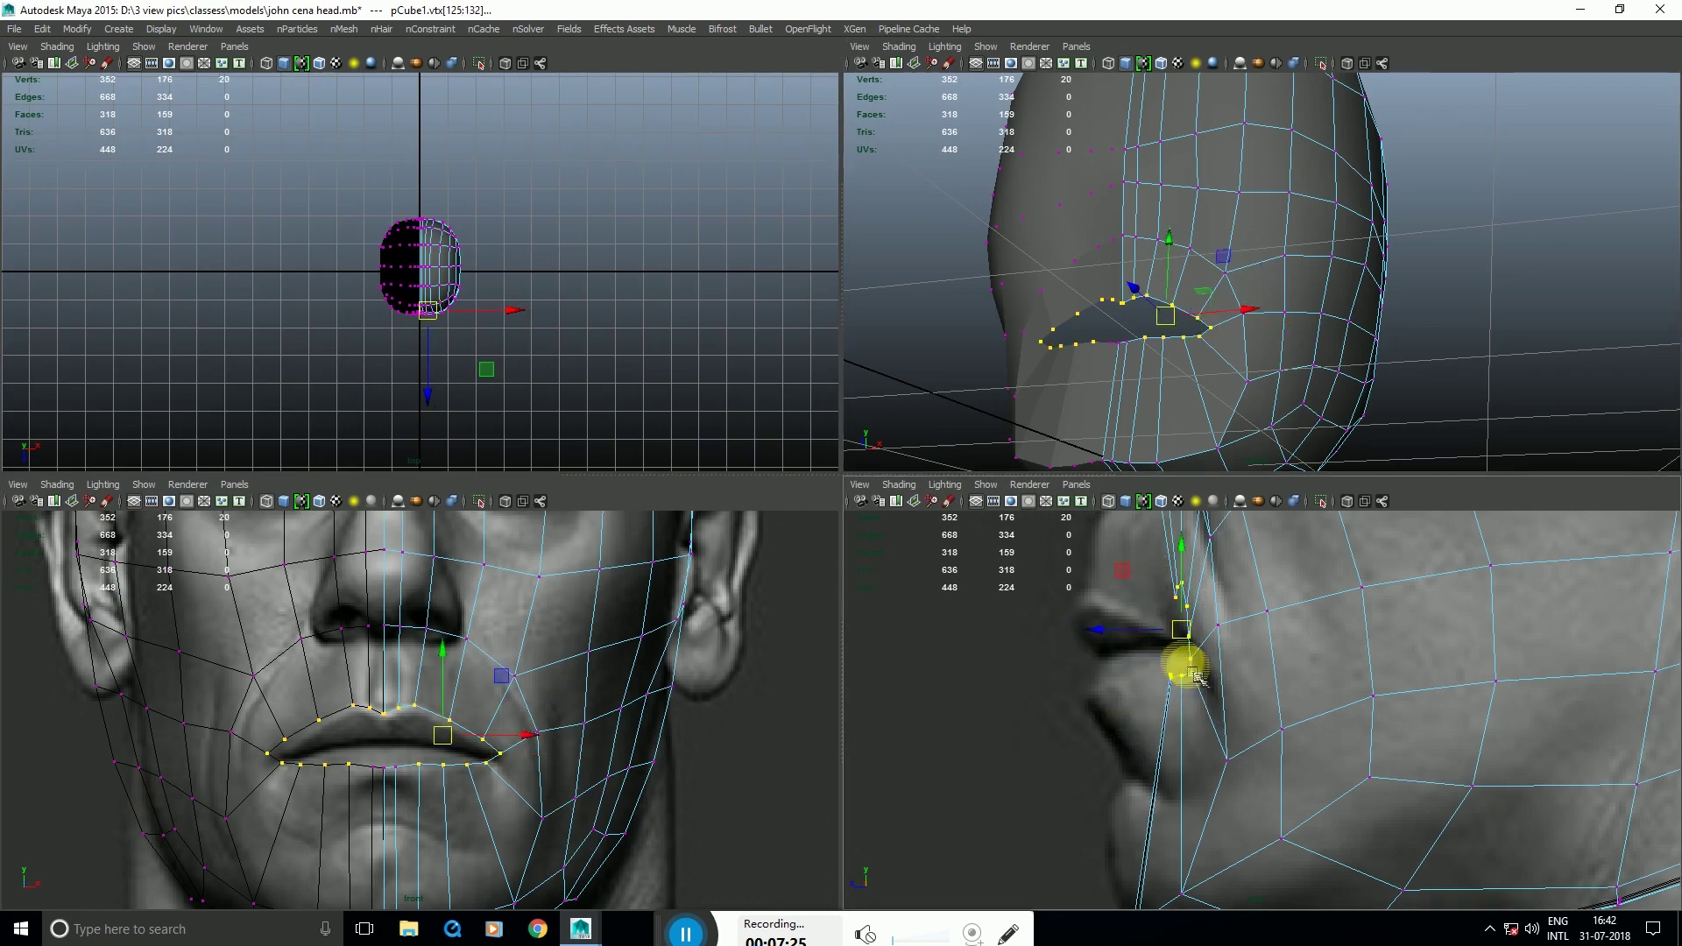
{"action": "mouse_move", "coordinate": [1051, 646]}
{"action": "left_mouse_down"}
{"action": "mouse_move", "coordinate": [1122, 652]}
{"action": "mouse_move", "coordinate": [1033, 641]}
{"action": "mouse_move", "coordinate": [1075, 663]}
{"action": "left_mouse_up"}
{"action": "key", "text": "ctrl+z"}
{"action": "left_click_drag", "start_coordinate": [367, 754], "coordinate": [413, 794], "text": "shift"}
{"action": "left_click_drag", "start_coordinate": [1116, 652], "coordinate": [1025, 647]}
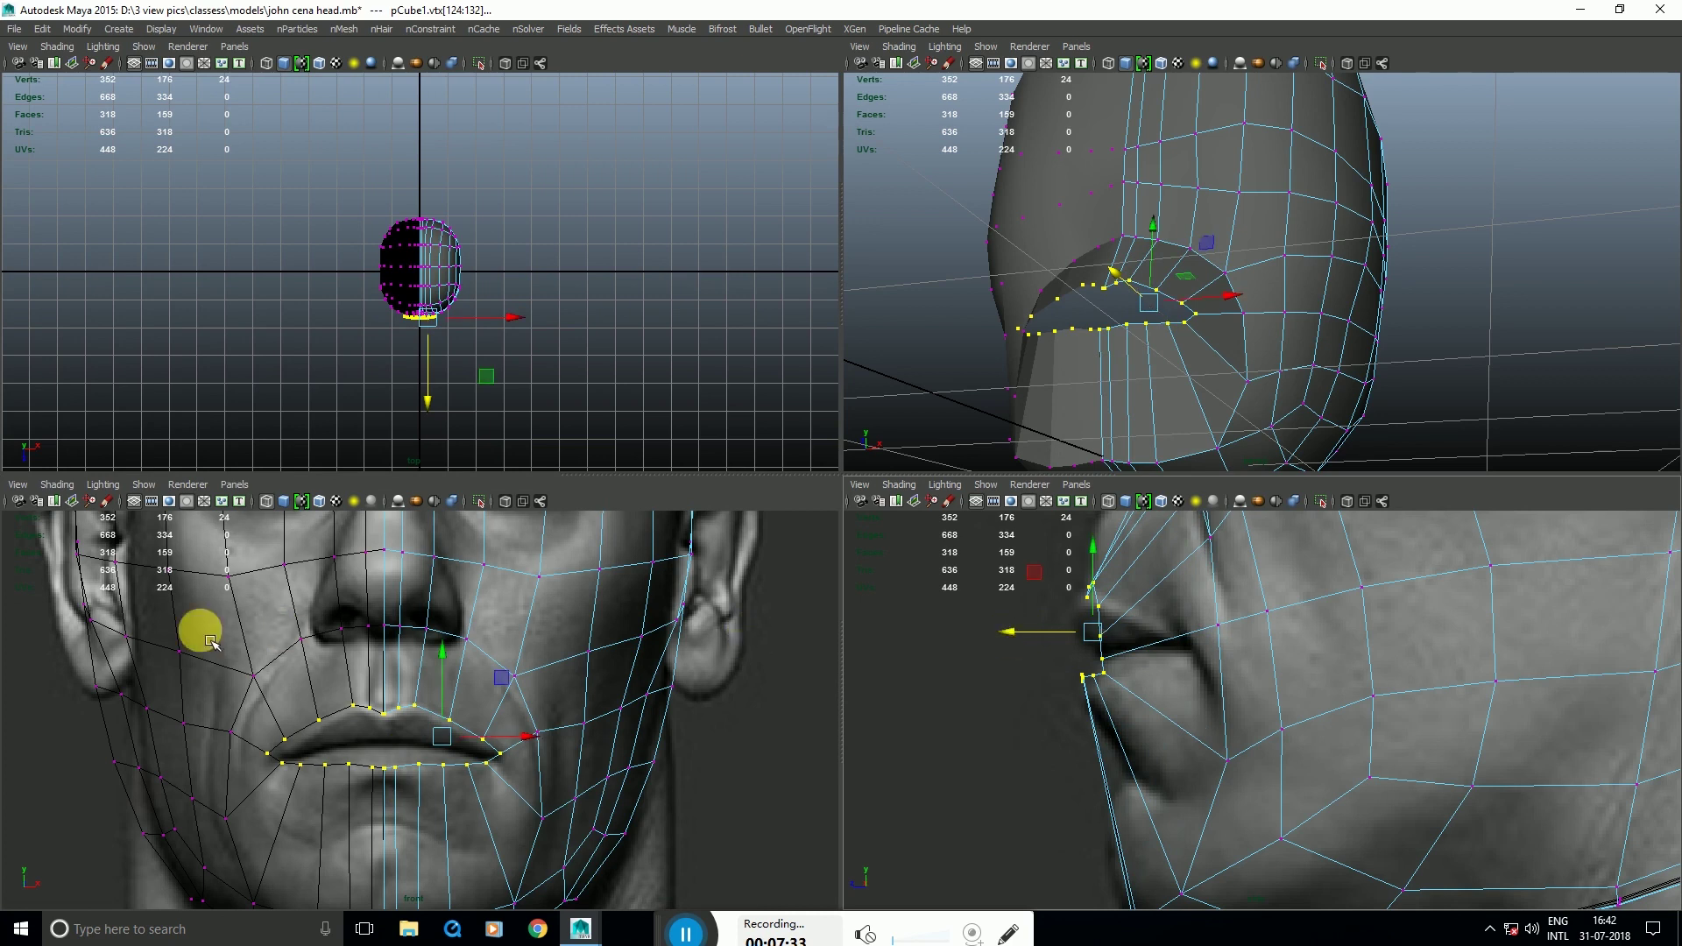
Step: Try to move the four upper-lip vertices nearest the centre line down and back in the side view
{"action": "scroll", "coordinate": [364, 756], "scroll_direction": "up", "scroll_amount": 3}
{"action": "middle_click_drag", "start_coordinate": [367, 758], "coordinate": [378, 745], "text": "alt"}
{"action": "left_click_drag", "start_coordinate": [432, 708], "coordinate": [434, 710]}
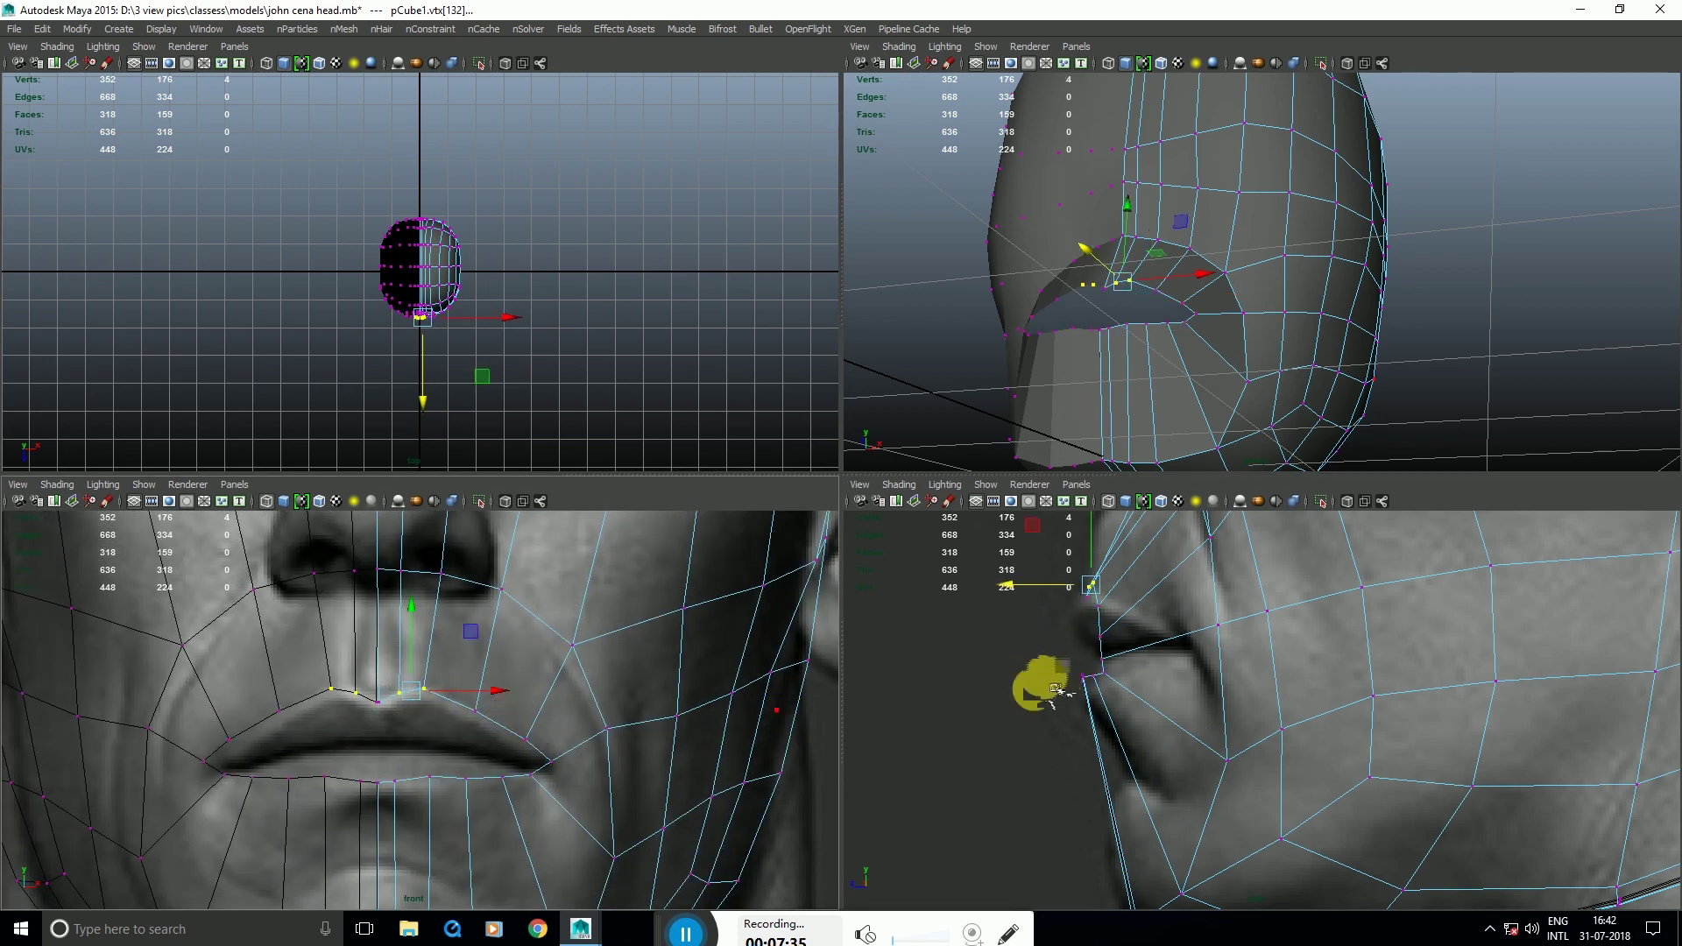
{"action": "scroll", "coordinate": [1045, 671], "scroll_direction": "up", "scroll_amount": 3}
{"action": "middle_click_drag", "start_coordinate": [1050, 651], "coordinate": [1095, 736], "text": "alt"}
{"action": "left_click_drag", "start_coordinate": [1055, 611], "coordinate": [1063, 628]}
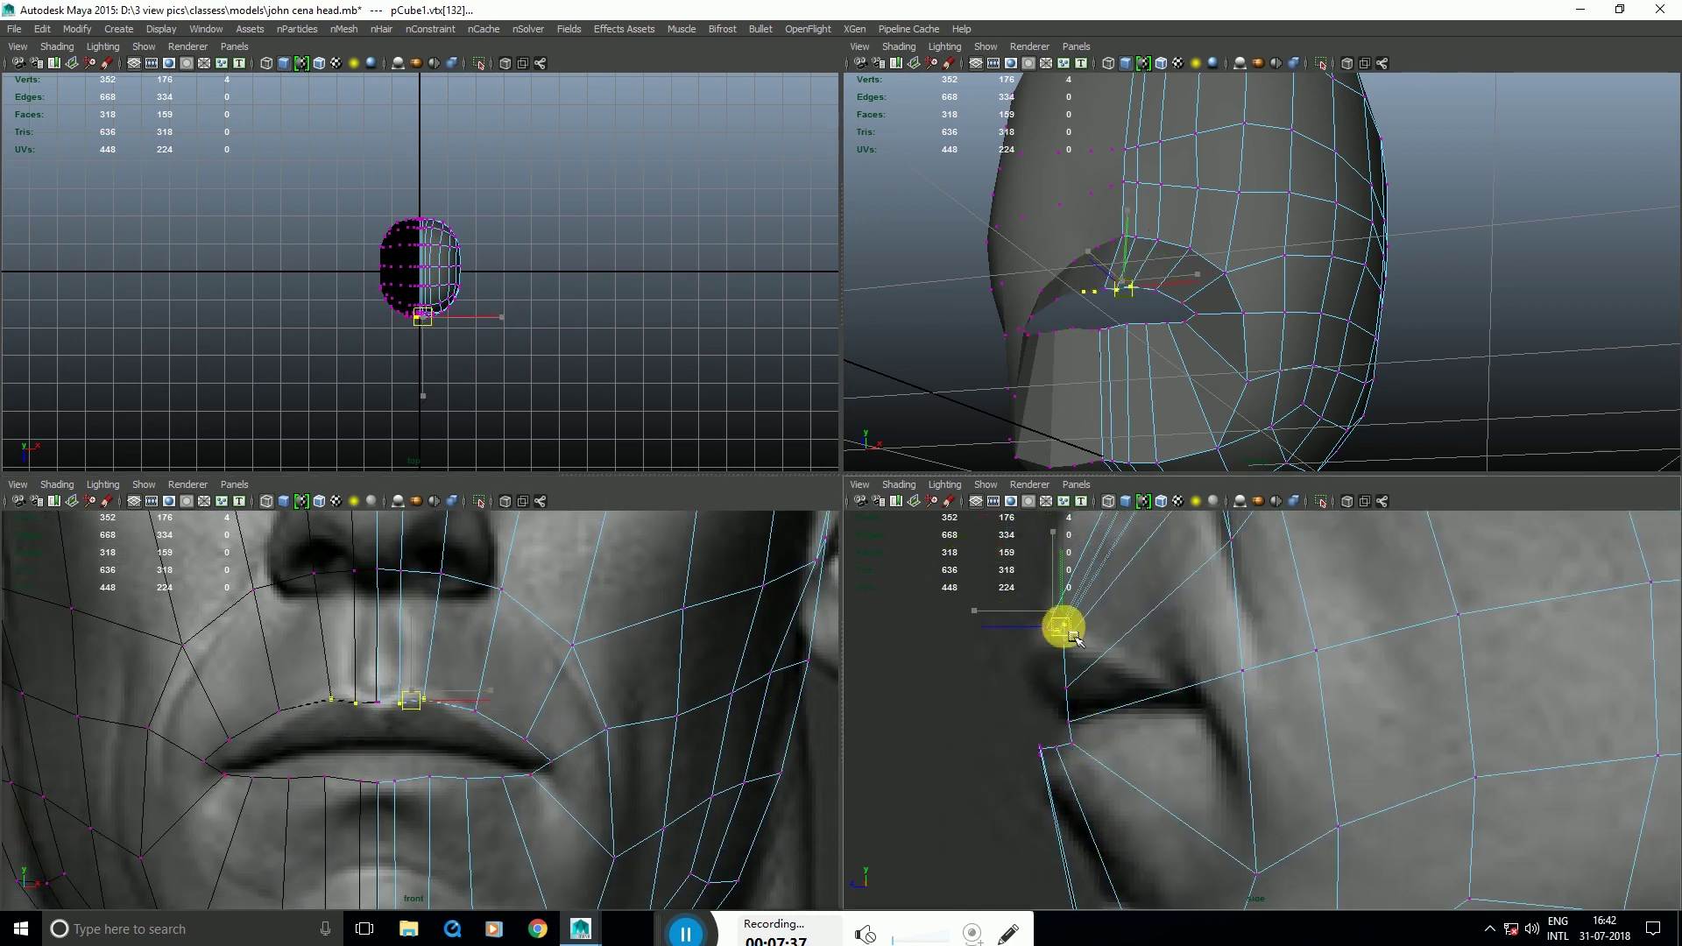
{"action": "key", "text": "ctrl+z"}
Step: Move the mouth corner and the outer upper-lip vertices back in the side view to follow the lip's curve
{"action": "left_click_drag", "start_coordinate": [540, 750], "coordinate": [557, 782]}
{"action": "left_click_drag", "start_coordinate": [977, 725], "coordinate": [1213, 725]}
{"action": "left_click_drag", "start_coordinate": [1055, 680], "coordinate": [1077, 698]}
{"action": "left_click_drag", "start_coordinate": [1067, 688], "coordinate": [1175, 691]}
{"action": "left_click_drag", "start_coordinate": [1050, 630], "coordinate": [1117, 657]}
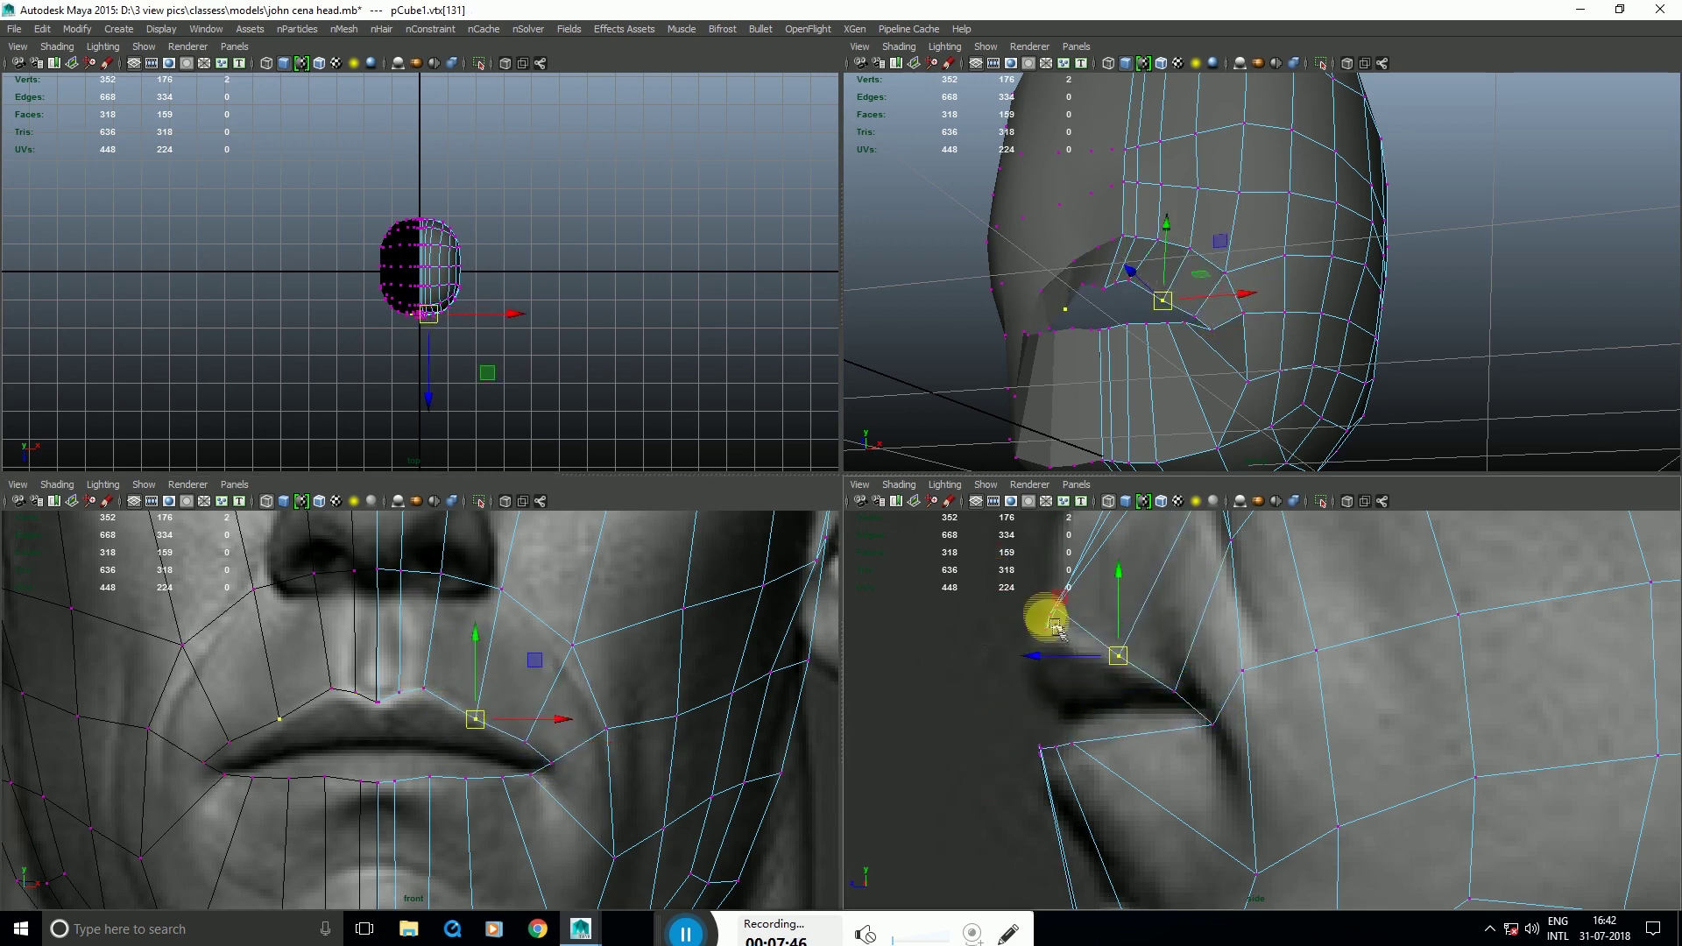
Step: Fit the upper lip's central border vertices to the tip of the lip in the side profile
{"action": "left_click", "coordinate": [1047, 611]}
{"action": "left_click_drag", "start_coordinate": [445, 705], "coordinate": [416, 673]}
{"action": "left_click_drag", "start_coordinate": [1052, 611], "coordinate": [1059, 662]}
{"action": "left_click_drag", "start_coordinate": [1040, 626], "coordinate": [1107, 646]}
{"action": "left_click", "coordinate": [1034, 675]}
{"action": "left_click", "coordinate": [424, 703]}
{"action": "left_click", "coordinate": [1070, 682]}
{"action": "left_click", "coordinate": [1118, 656]}
{"action": "left_click", "coordinate": [1175, 694]}
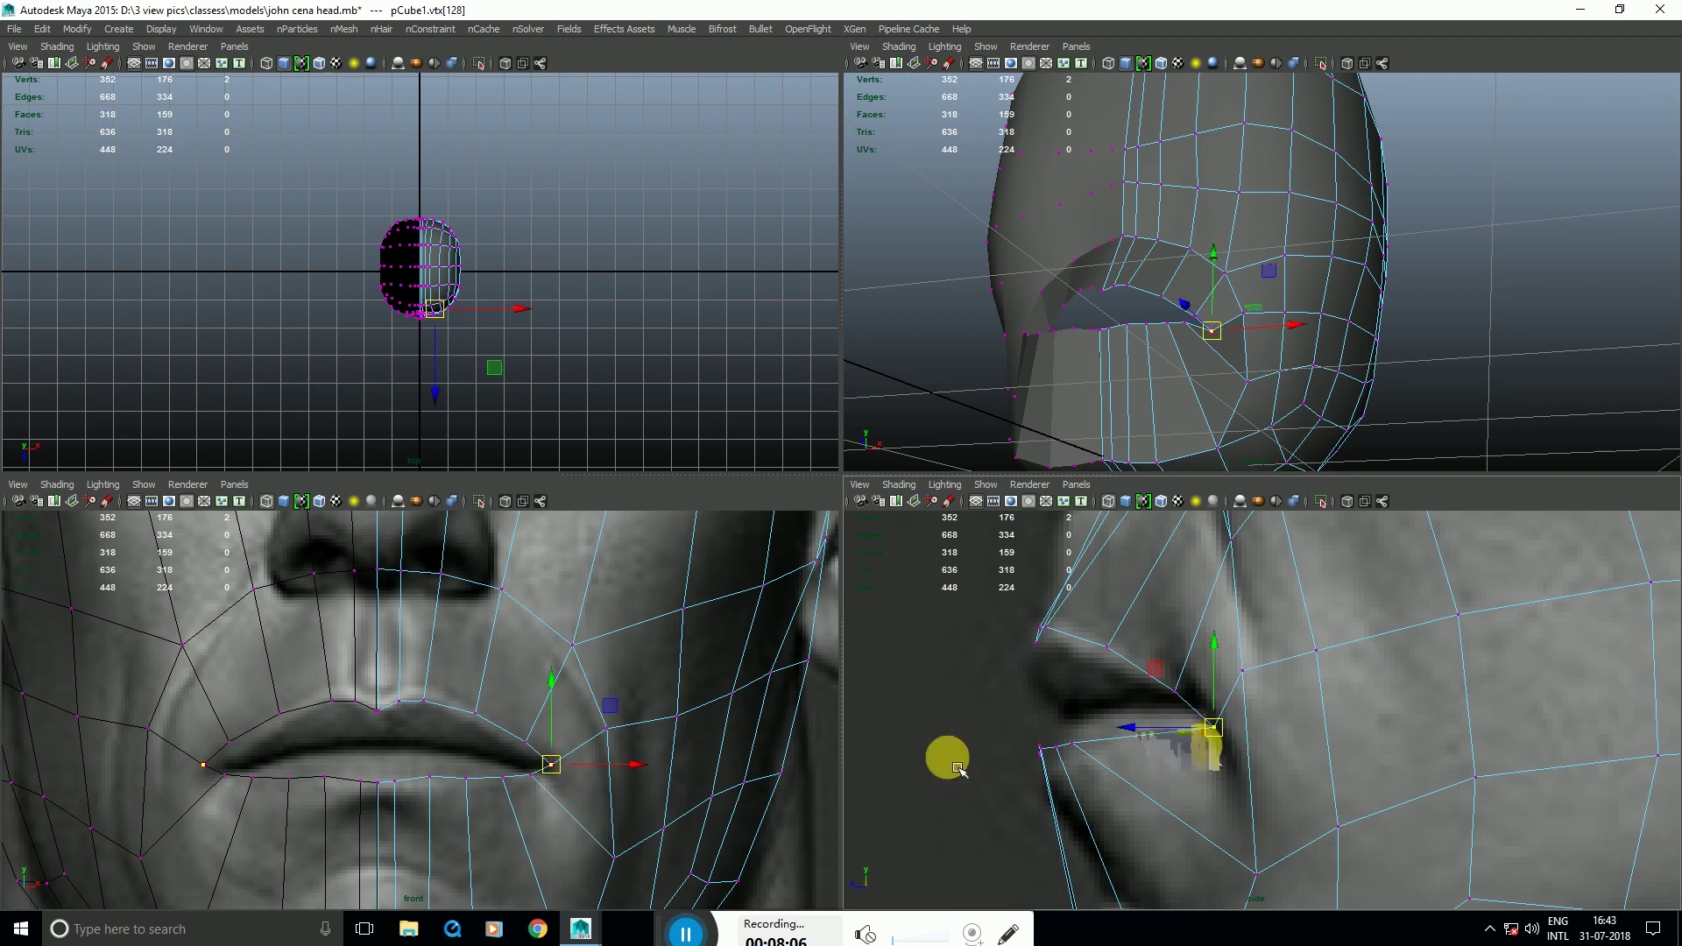
Step: Move the outer lower-lip vertices back toward the mouth corner in the side view to curve the lower lip
{"action": "left_click", "coordinate": [529, 776]}
{"action": "left_click_drag", "start_coordinate": [1072, 764], "coordinate": [1130, 745]}
{"action": "left_click", "coordinate": [1057, 745]}
{"action": "left_click_drag", "start_coordinate": [1004, 720], "coordinate": [1045, 758]}
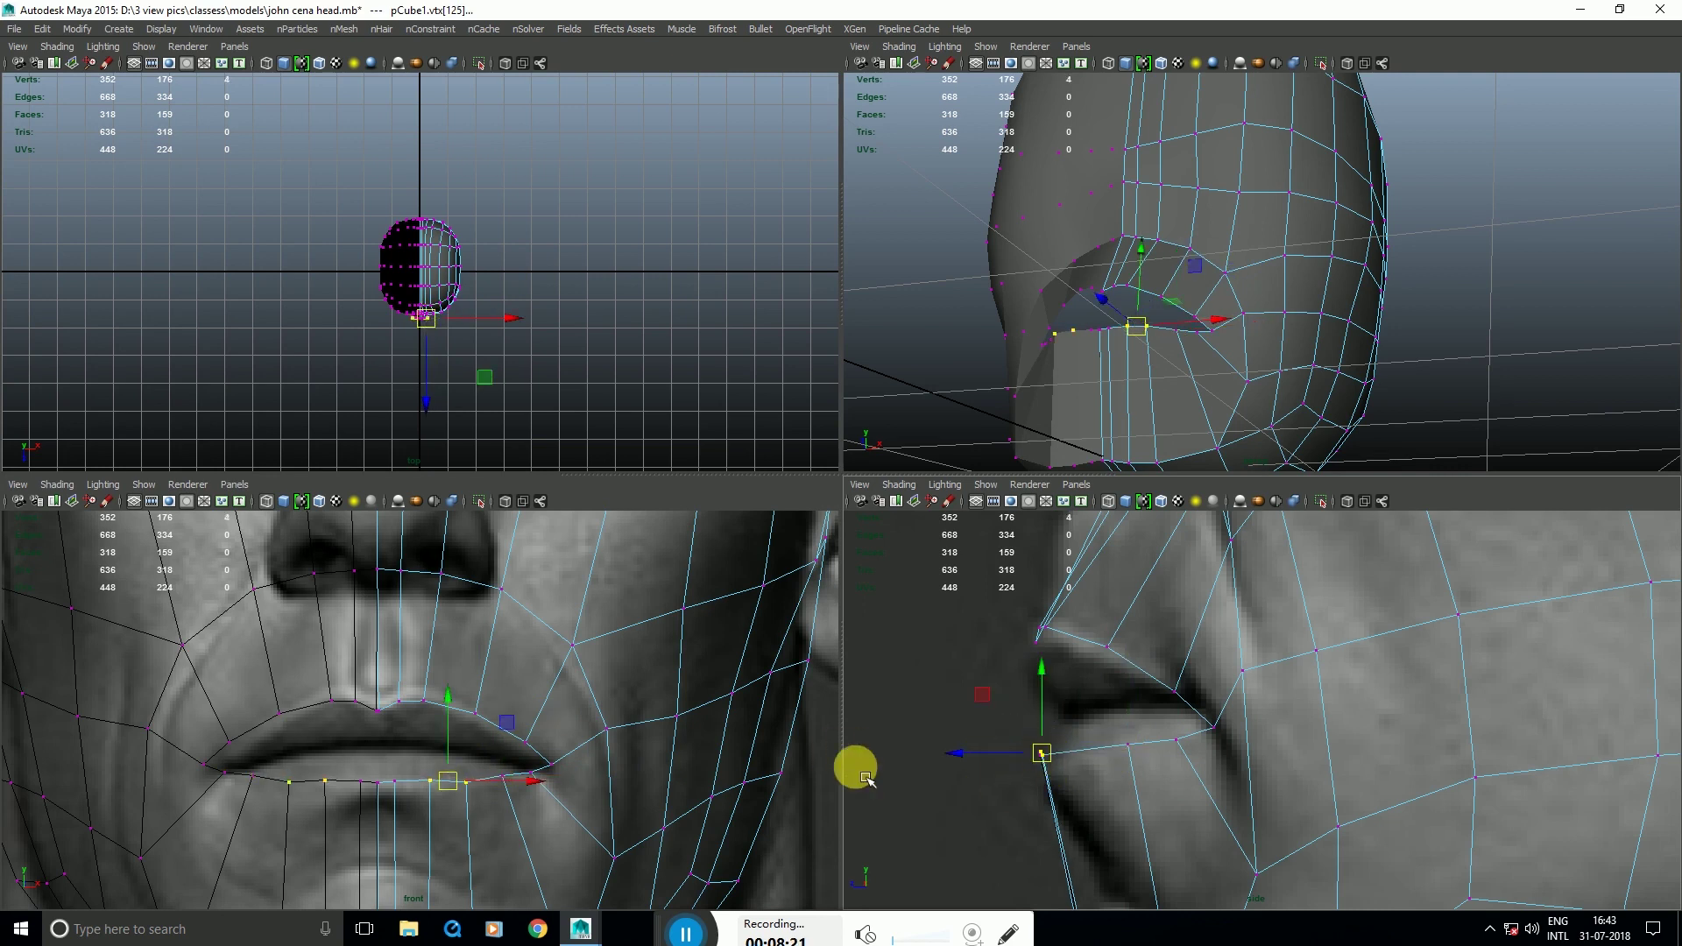
{"action": "left_click_drag", "start_coordinate": [451, 762], "coordinate": [487, 791]}
{"action": "mouse_move", "coordinate": [1042, 759]}
{"action": "left_mouse_down"}
{"action": "mouse_move", "coordinate": [1090, 759]}
{"action": "mouse_move", "coordinate": [1071, 760]}
{"action": "left_mouse_up"}
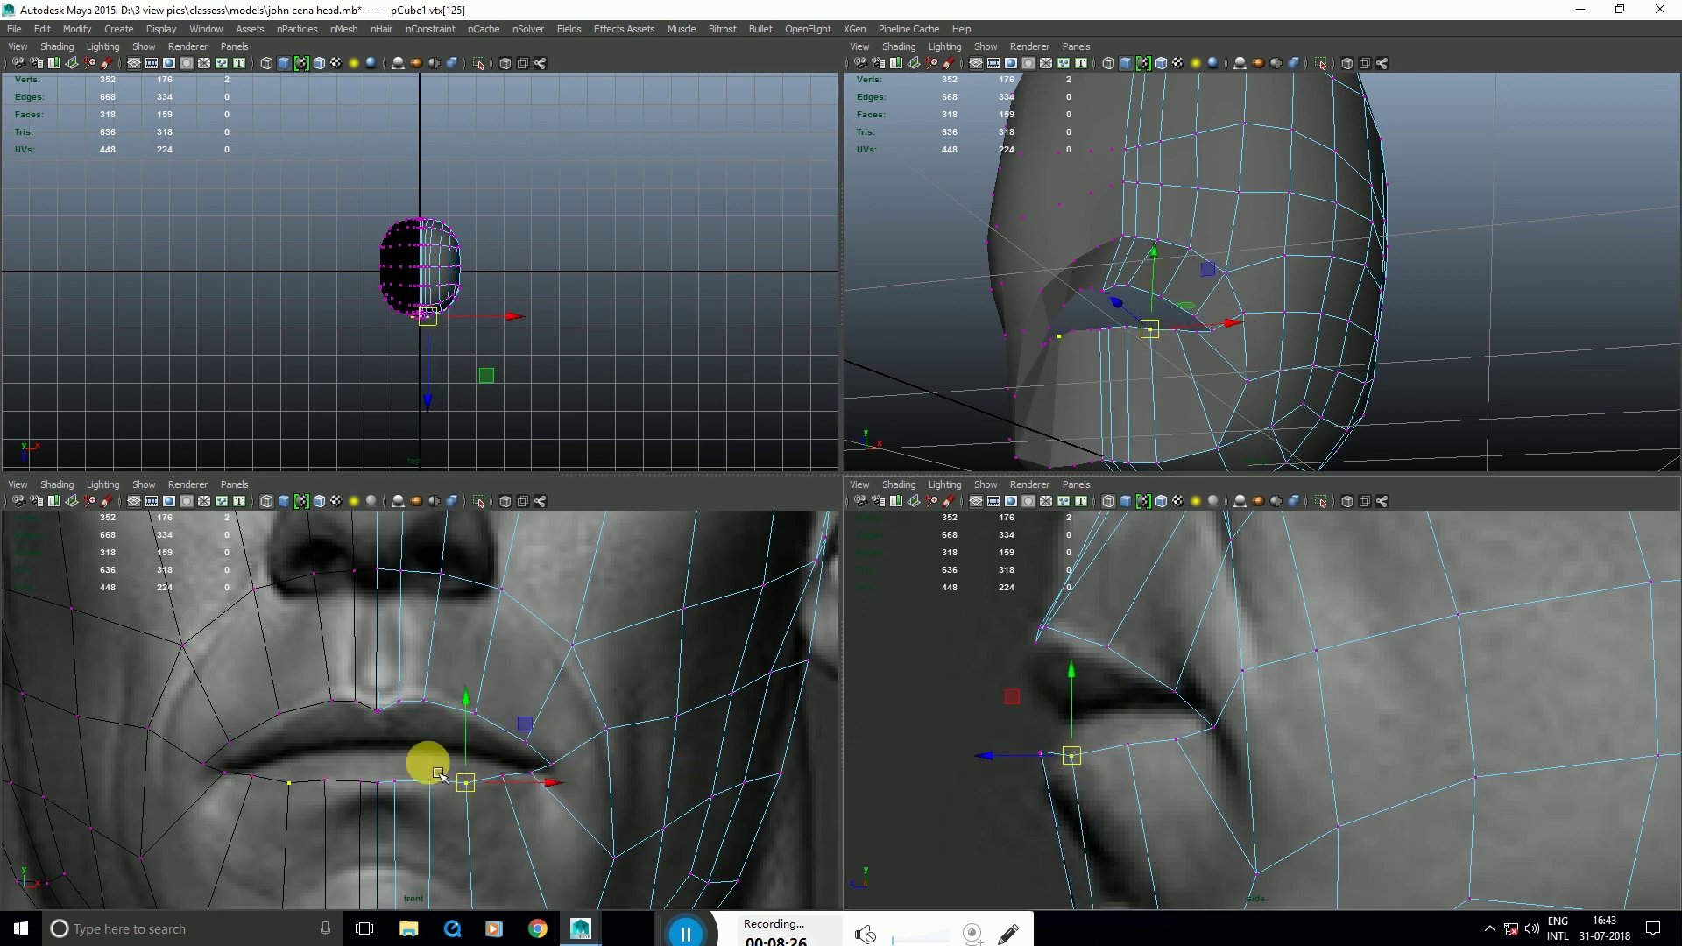
Step: Adjust the lower lip's border vertices at and beside the centre line against the side profile
{"action": "left_click_drag", "start_coordinate": [419, 763], "coordinate": [445, 792]}
{"action": "left_click_drag", "start_coordinate": [1045, 752], "coordinate": [1057, 775]}
{"action": "left_click", "coordinate": [1029, 740]}
{"action": "left_click_drag", "start_coordinate": [1046, 756], "coordinate": [1046, 761]}
{"action": "left_click_drag", "start_coordinate": [372, 772], "coordinate": [383, 787]}
{"action": "left_click", "coordinate": [982, 793]}
{"action": "left_click_drag", "start_coordinate": [1023, 742], "coordinate": [1048, 781]}
{"action": "left_click", "coordinate": [1032, 792]}
Step: Soften the edges of the half-head mesh and check the lip shape in perspective
{"action": "key", "text": "space"}
{"action": "left_click_drag", "start_coordinate": [788, 517], "coordinate": [829, 554], "text": "alt"}
{"action": "right_click_drag", "start_coordinate": [830, 553], "coordinate": [885, 500]}
{"action": "right_click_drag", "start_coordinate": [898, 402], "coordinate": [1042, 385], "text": "shift"}
{"action": "left_click", "coordinate": [1125, 350]}
{"action": "left_click_drag", "start_coordinate": [1139, 631], "coordinate": [803, 665], "text": "alt"}
{"action": "middle_click_drag", "start_coordinate": [803, 665], "coordinate": [885, 583], "text": "alt"}
{"action": "left_click", "coordinate": [787, 574]}
{"action": "key", "text": "space"}
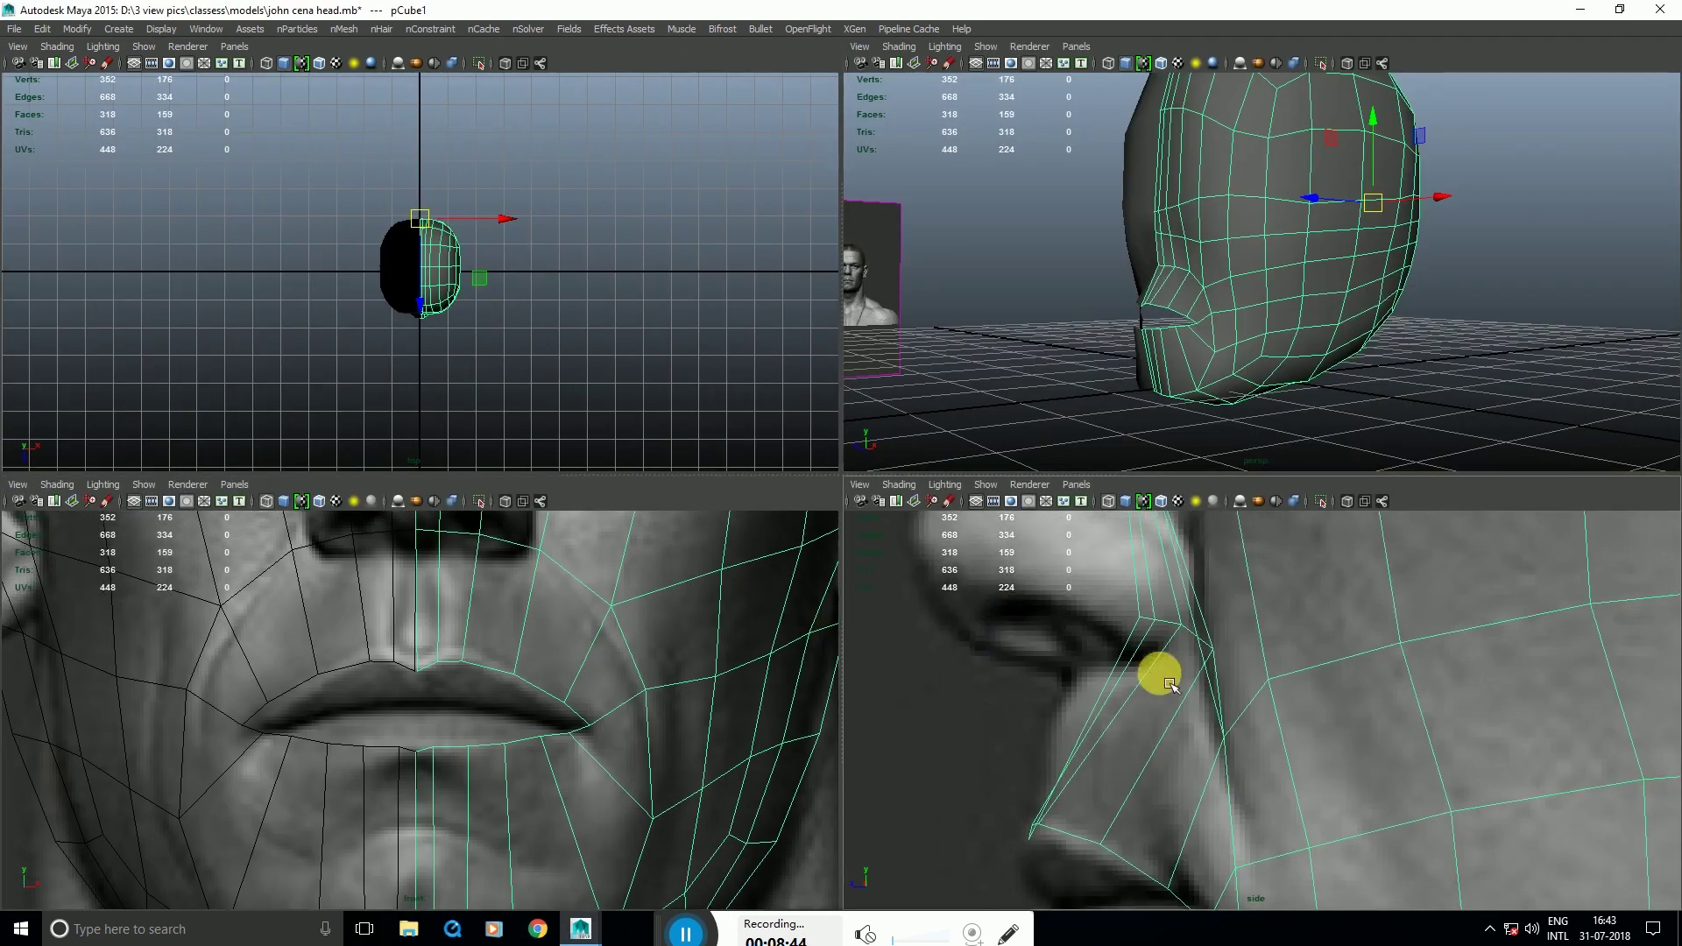
Step: Fit the vertices under the nose, at the nostril corner and beside the mouth to the side profile, using soft selection
{"action": "right_click_drag", "start_coordinate": [1174, 652], "coordinate": [1095, 520]}
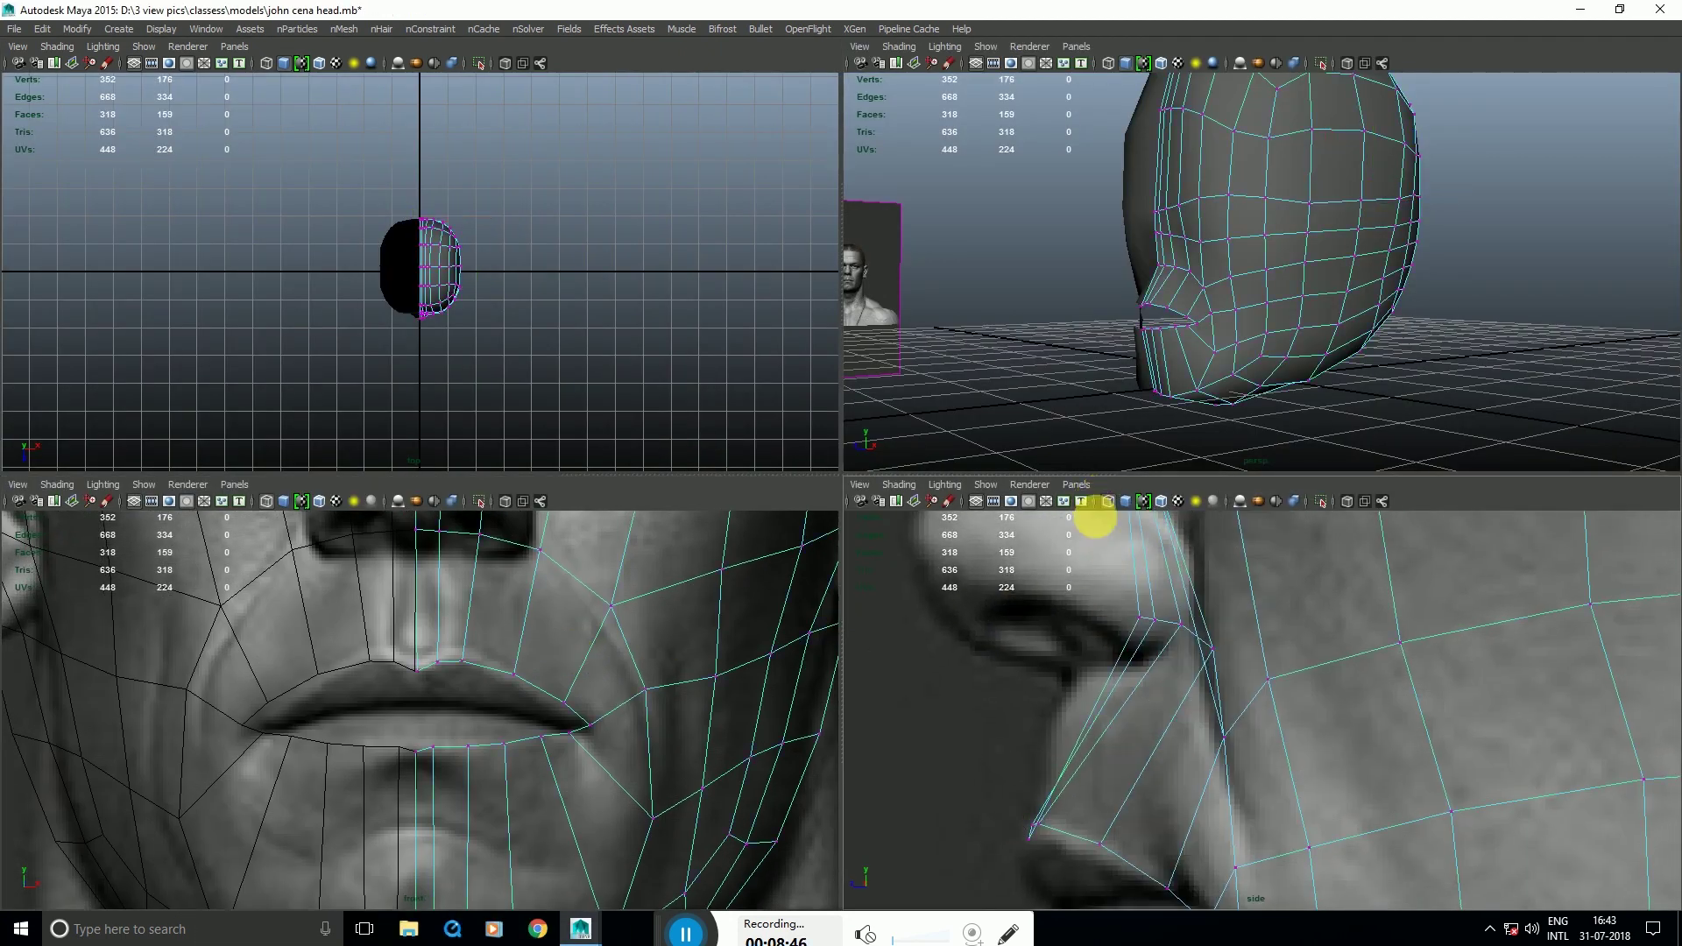
{"action": "mouse_move", "coordinate": [1188, 675]}
{"action": "left_mouse_down"}
{"action": "mouse_move", "coordinate": [1216, 659]}
{"action": "mouse_move", "coordinate": [1095, 642]}
{"action": "mouse_move", "coordinate": [1156, 671]}
{"action": "mouse_move", "coordinate": [1180, 654]}
{"action": "left_mouse_up"}
{"action": "left_click", "coordinate": [1145, 660]}
{"action": "key", "text": "b"}
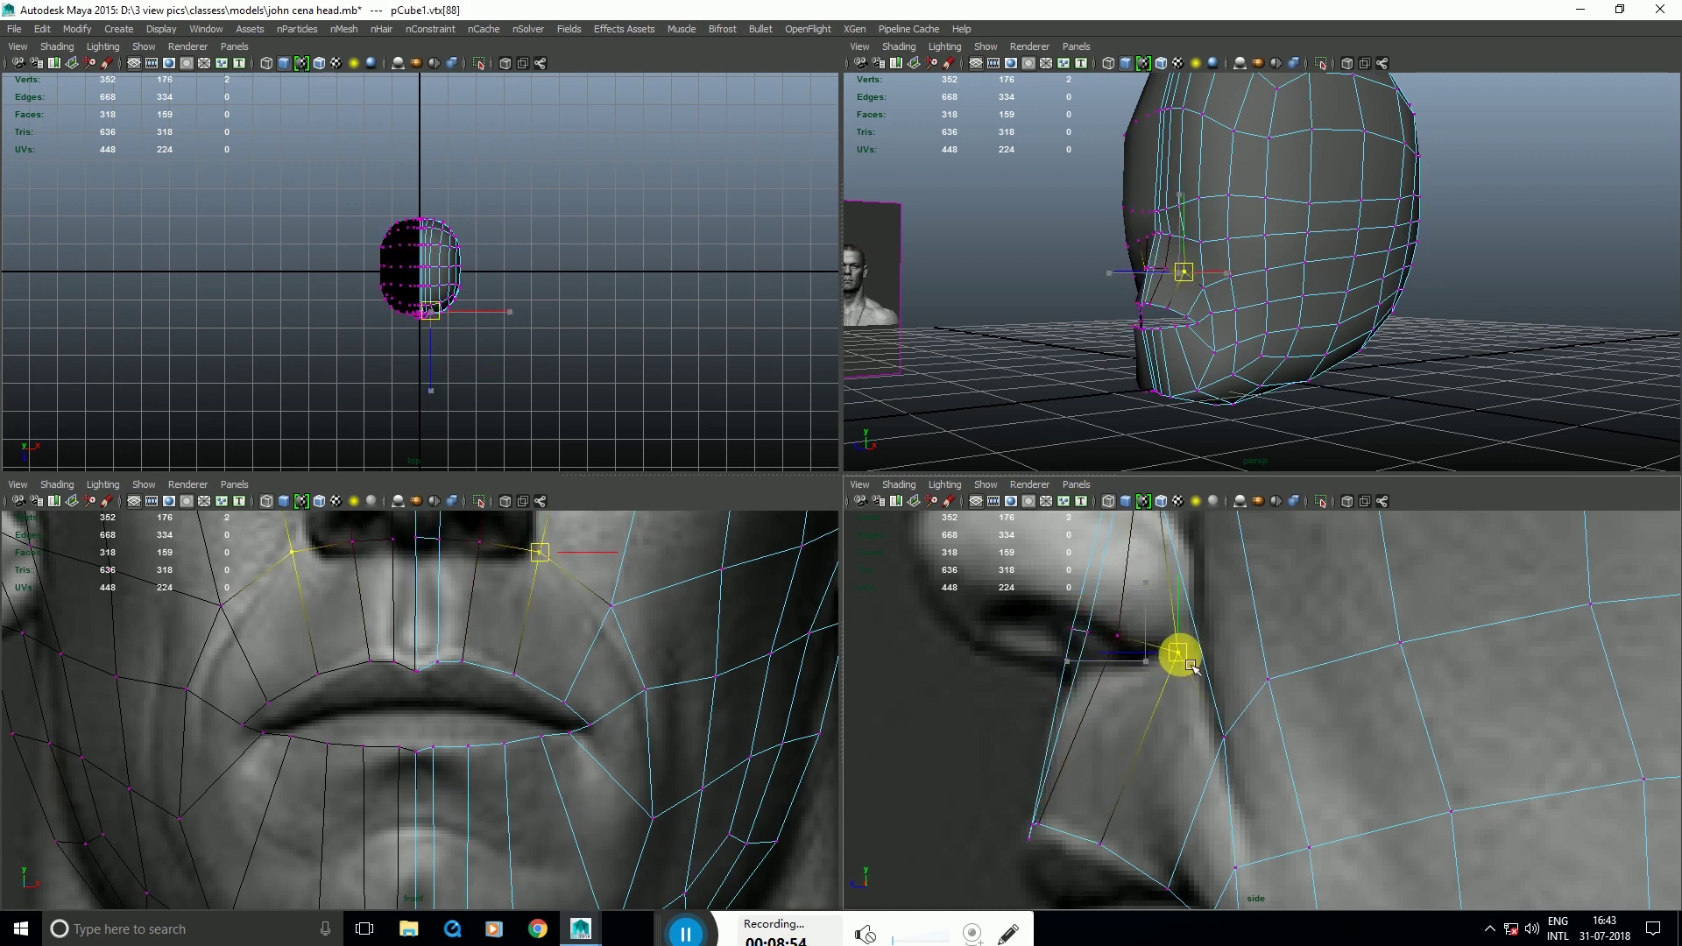
{"action": "left_click", "coordinate": [1219, 729]}
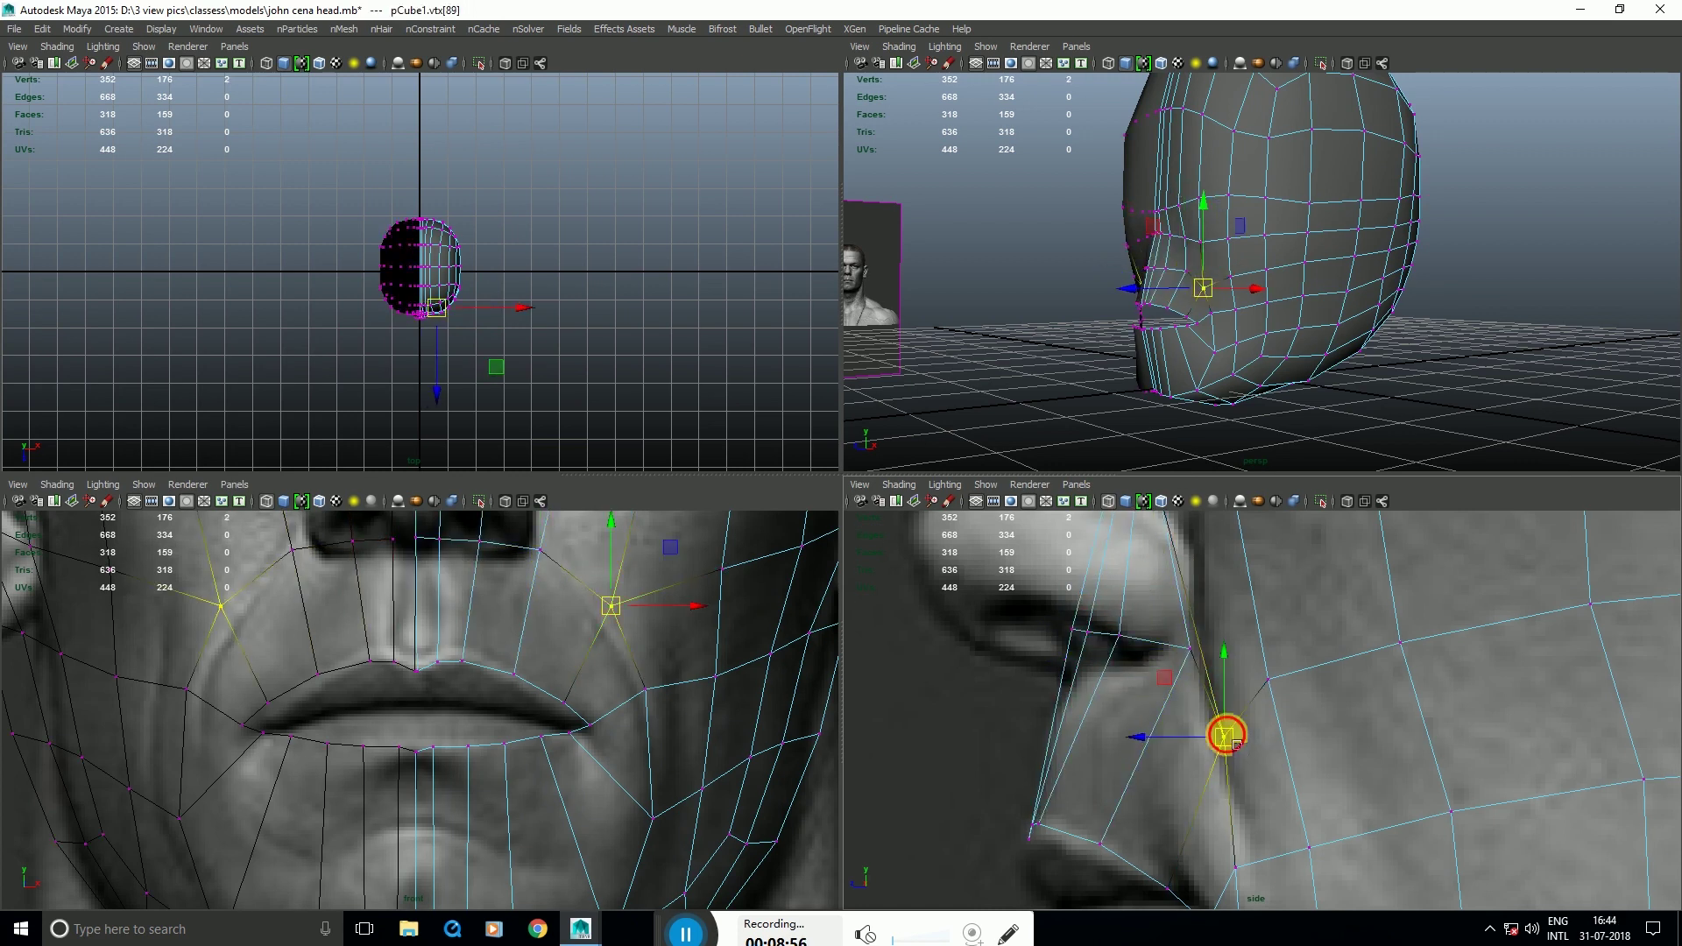
{"action": "mouse_move", "coordinate": [1064, 625]}
{"action": "left_mouse_down"}
{"action": "mouse_move", "coordinate": [1093, 648]}
{"action": "mouse_move", "coordinate": [1078, 649]}
{"action": "left_mouse_up"}
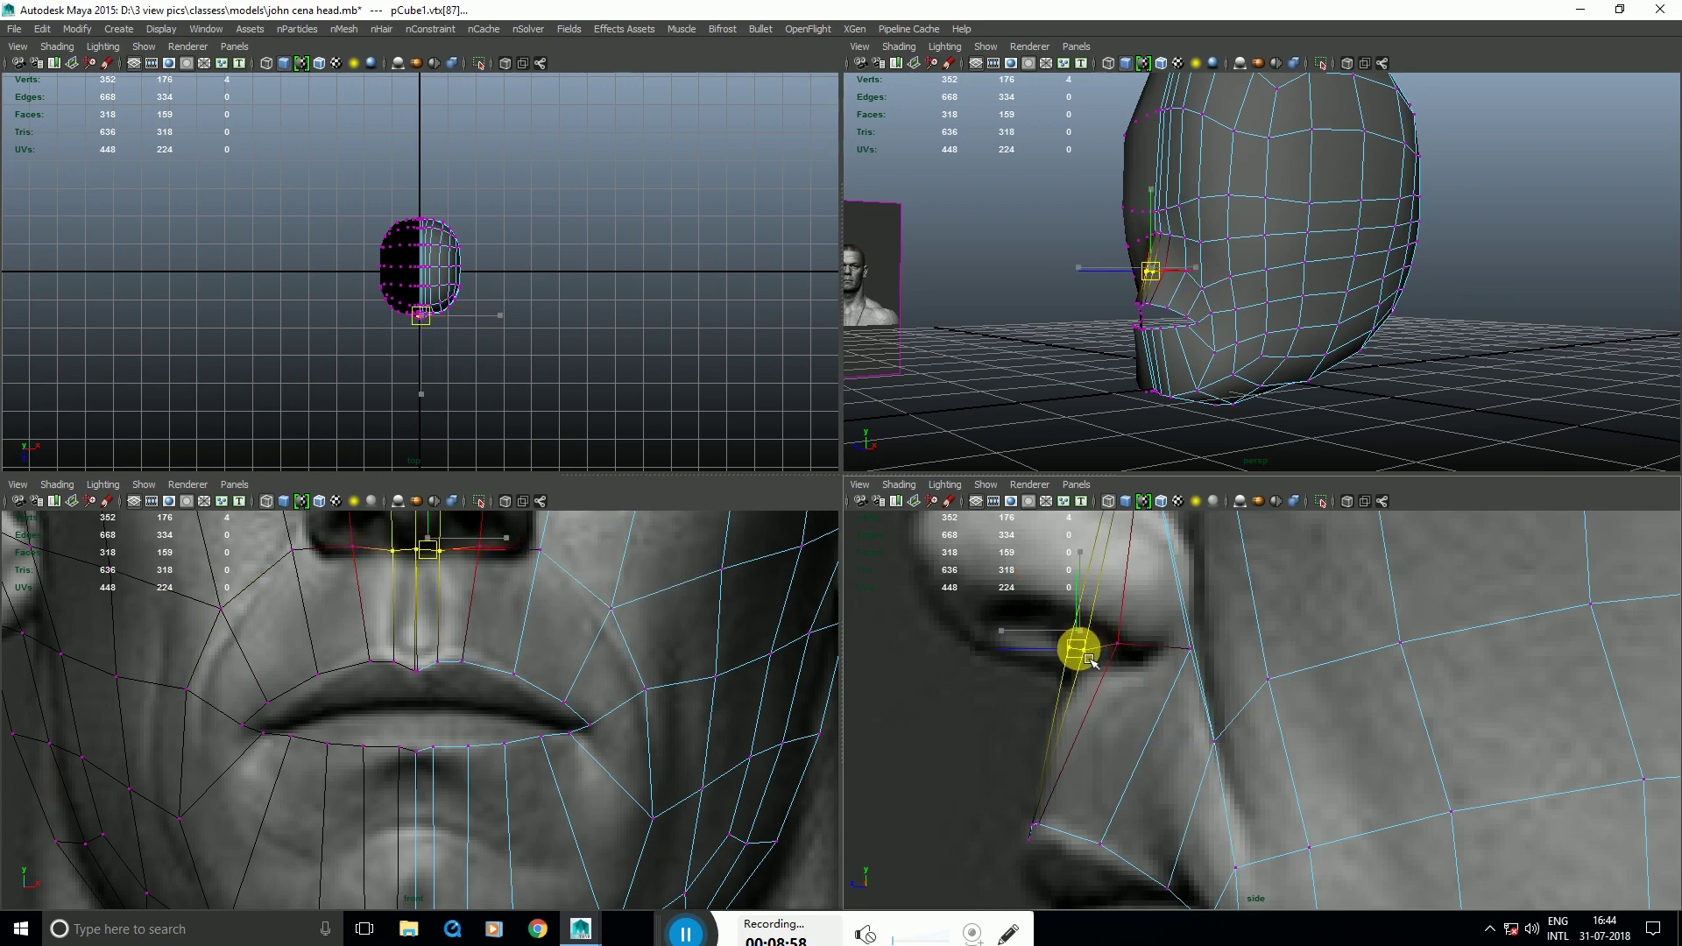
{"action": "key", "text": "ctrl+space"}
{"action": "key", "text": "ctrl+space"}
{"action": "key", "text": "space"}
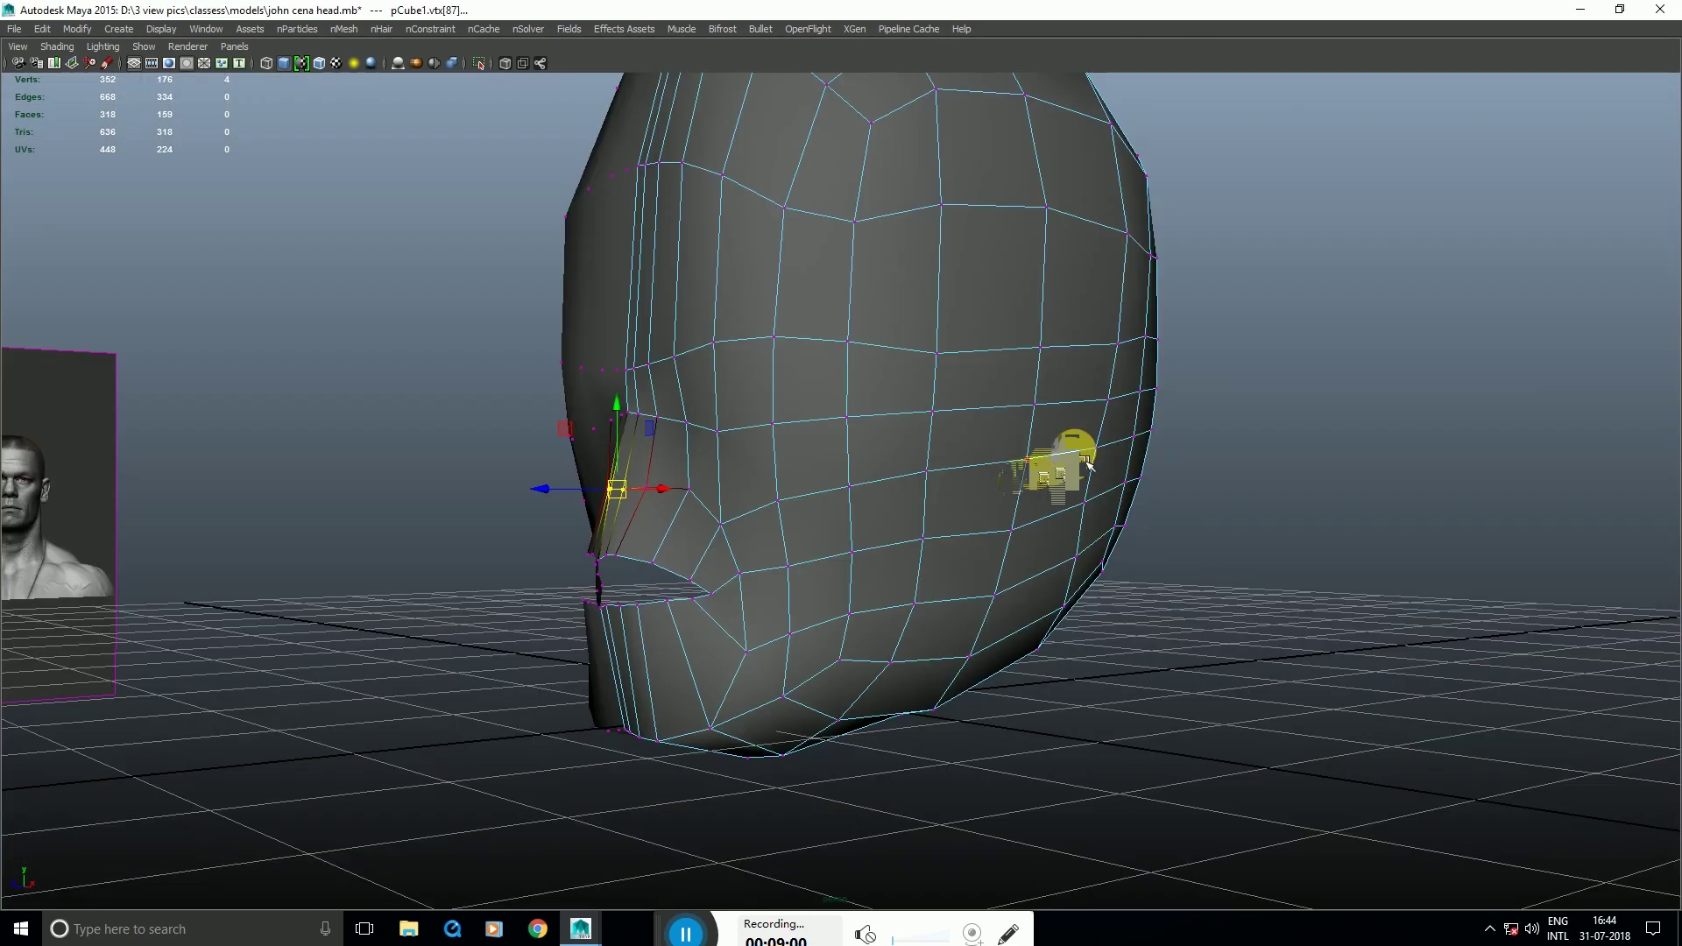
{"action": "left_click", "coordinate": [1042, 442]}
{"action": "scroll", "coordinate": [1034, 455], "scroll_direction": "down", "scroll_amount": 2}
{"action": "left_click_drag", "start_coordinate": [1025, 469], "coordinate": [905, 481], "text": "alt"}
{"action": "key", "text": "F8"}
Step: Turn off soft selection, extrude the mouth opening's border edge loop and scale it vertically into a narrow slit between the lips
{"action": "key", "text": "space"}
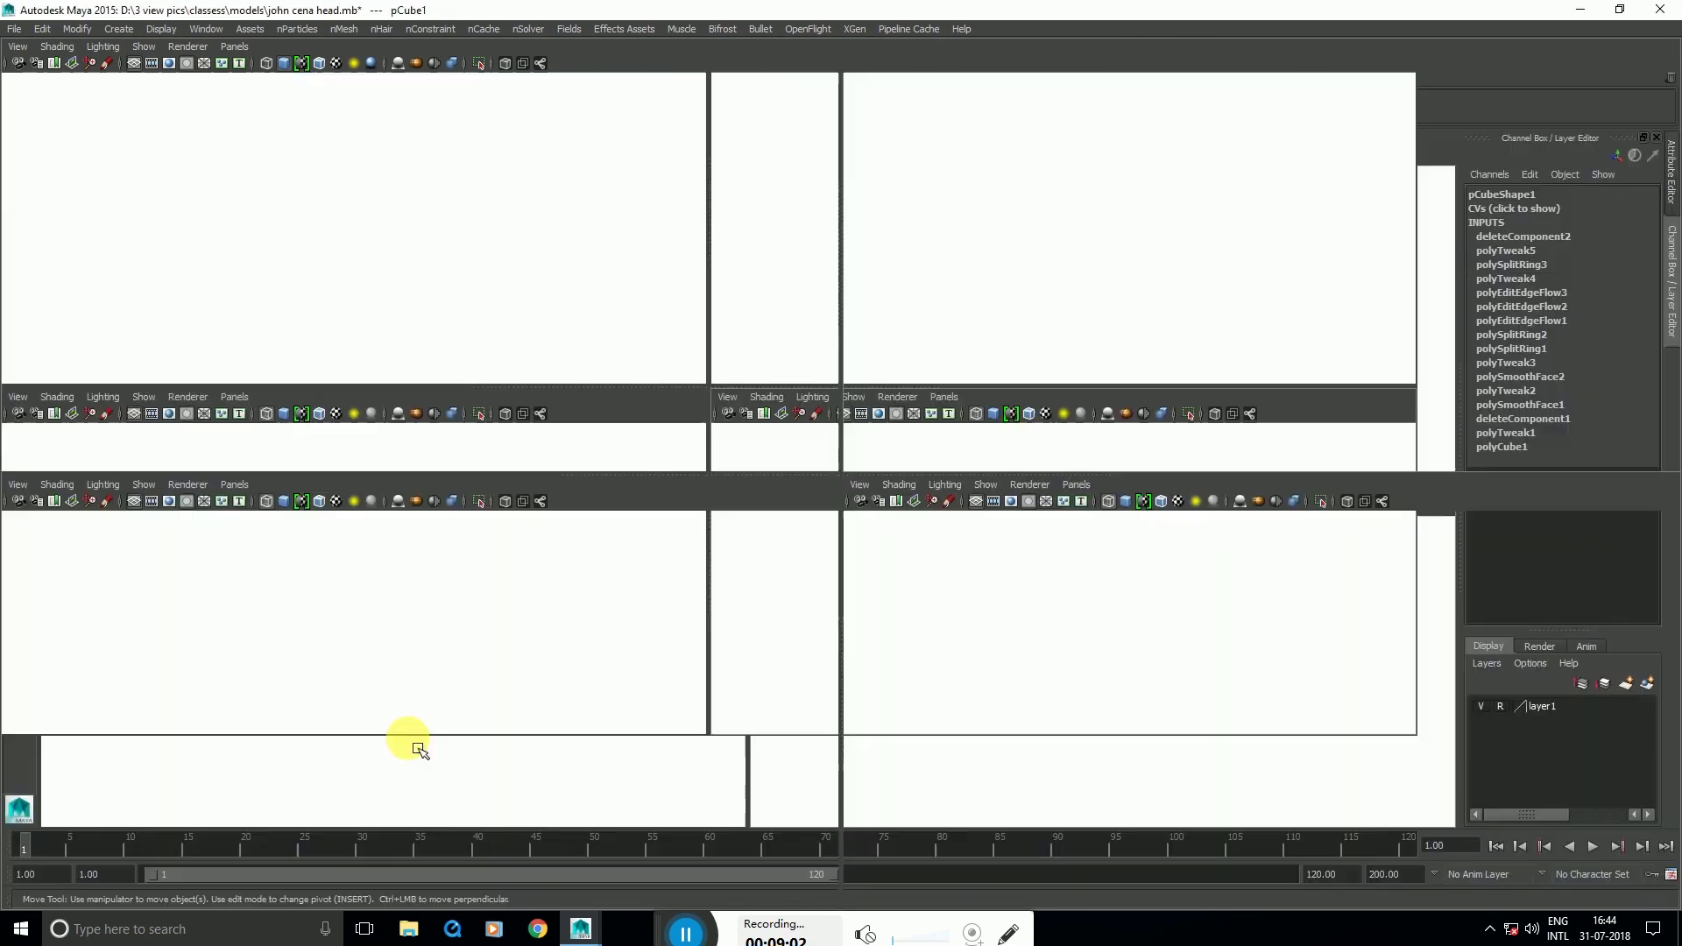
{"action": "key", "text": "space"}
{"action": "left_click", "coordinate": [844, 580]}
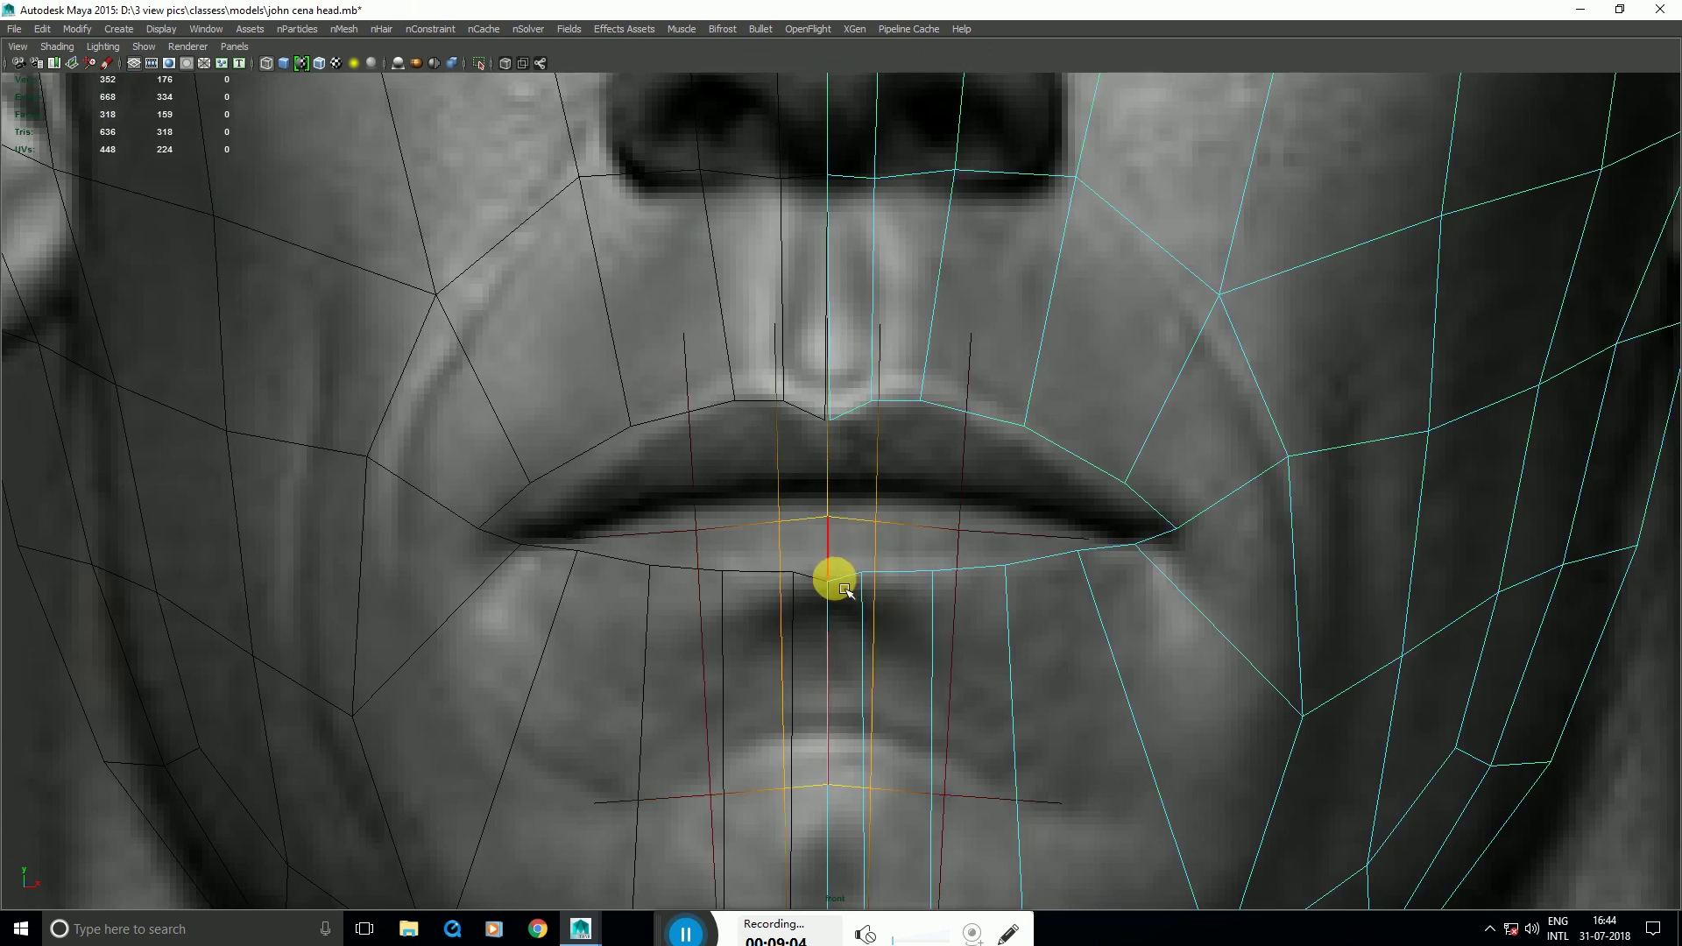
{"action": "left_click", "coordinate": [854, 433]}
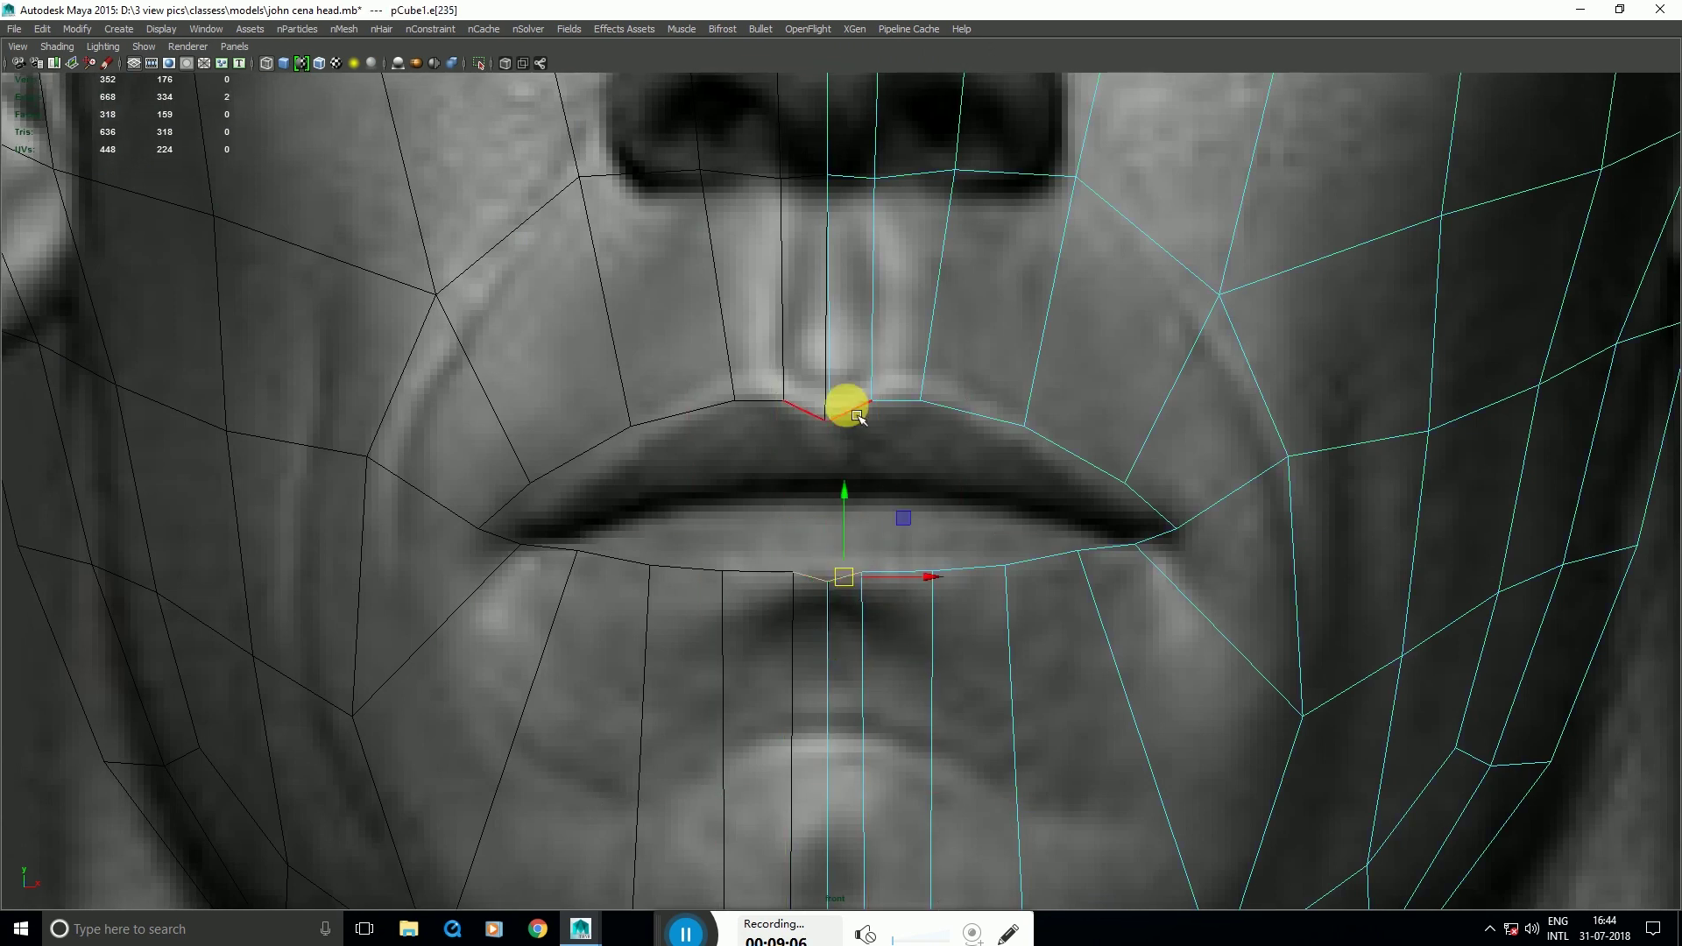
{"action": "double_click", "coordinate": [856, 417]}
{"action": "right_click_drag", "start_coordinate": [928, 426], "coordinate": [930, 485], "text": "shift"}
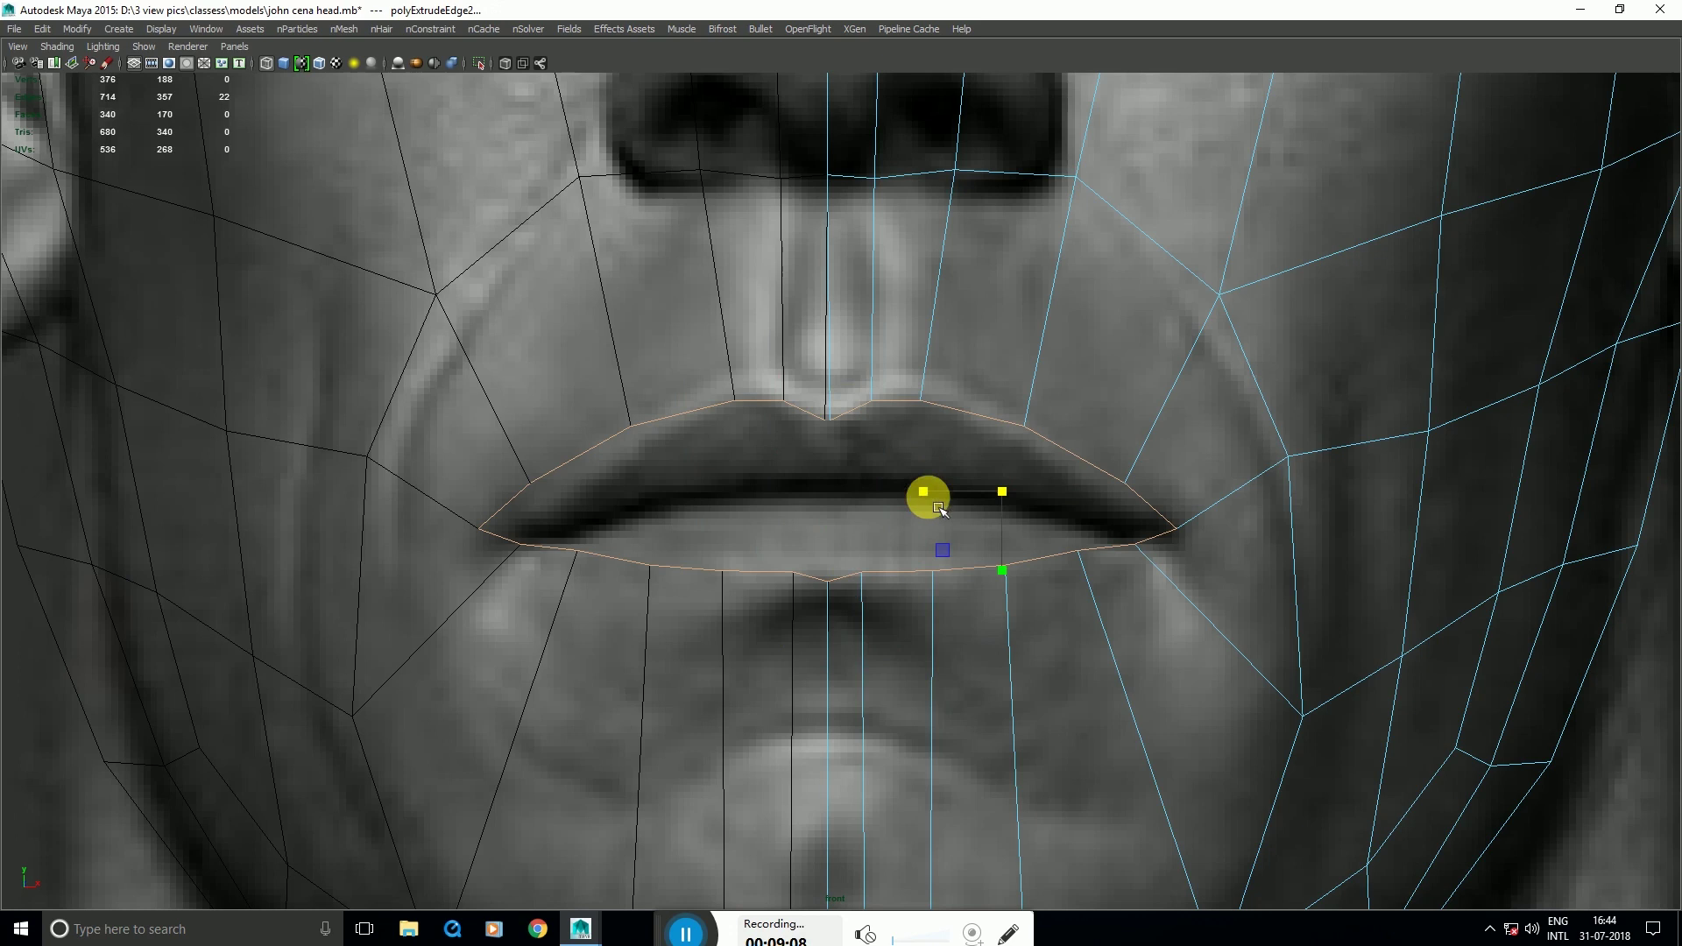
{"action": "left_click_drag", "start_coordinate": [1007, 580], "coordinate": [1007, 506]}
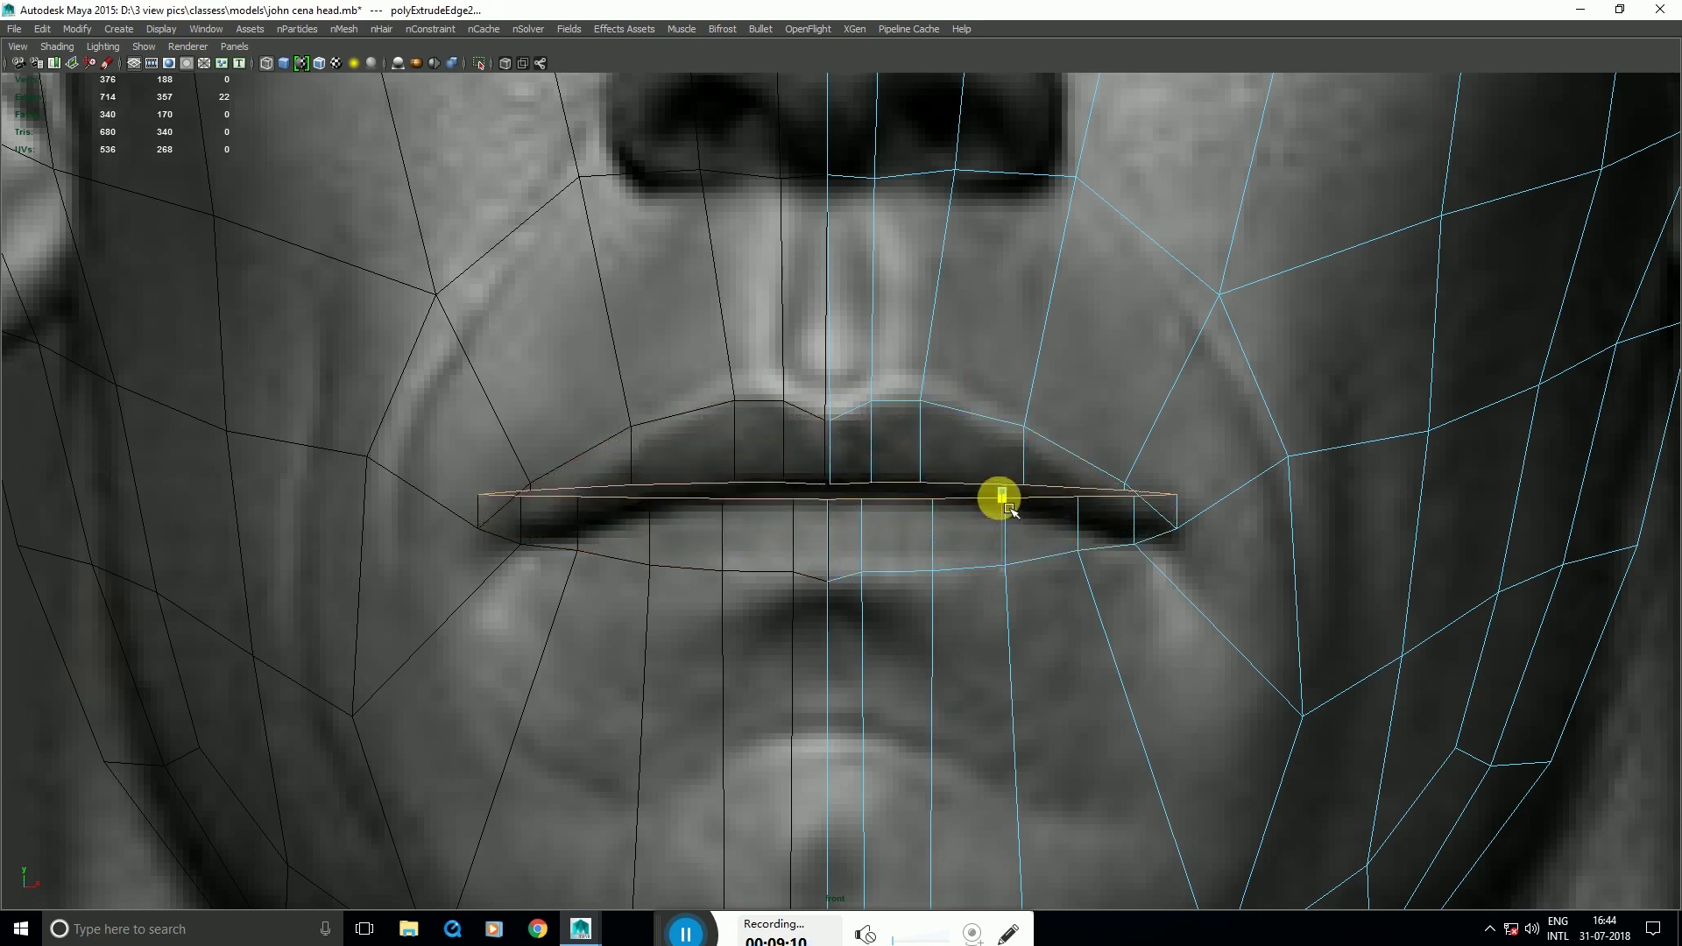
Step: Move the extruded lip edges back into the mouth in the side view
{"action": "key", "text": "space"}
{"action": "key", "text": "space"}
{"action": "right_click_drag", "start_coordinate": [841, 692], "coordinate": [761, 692], "text": "alt"}
{"action": "key", "text": "w"}
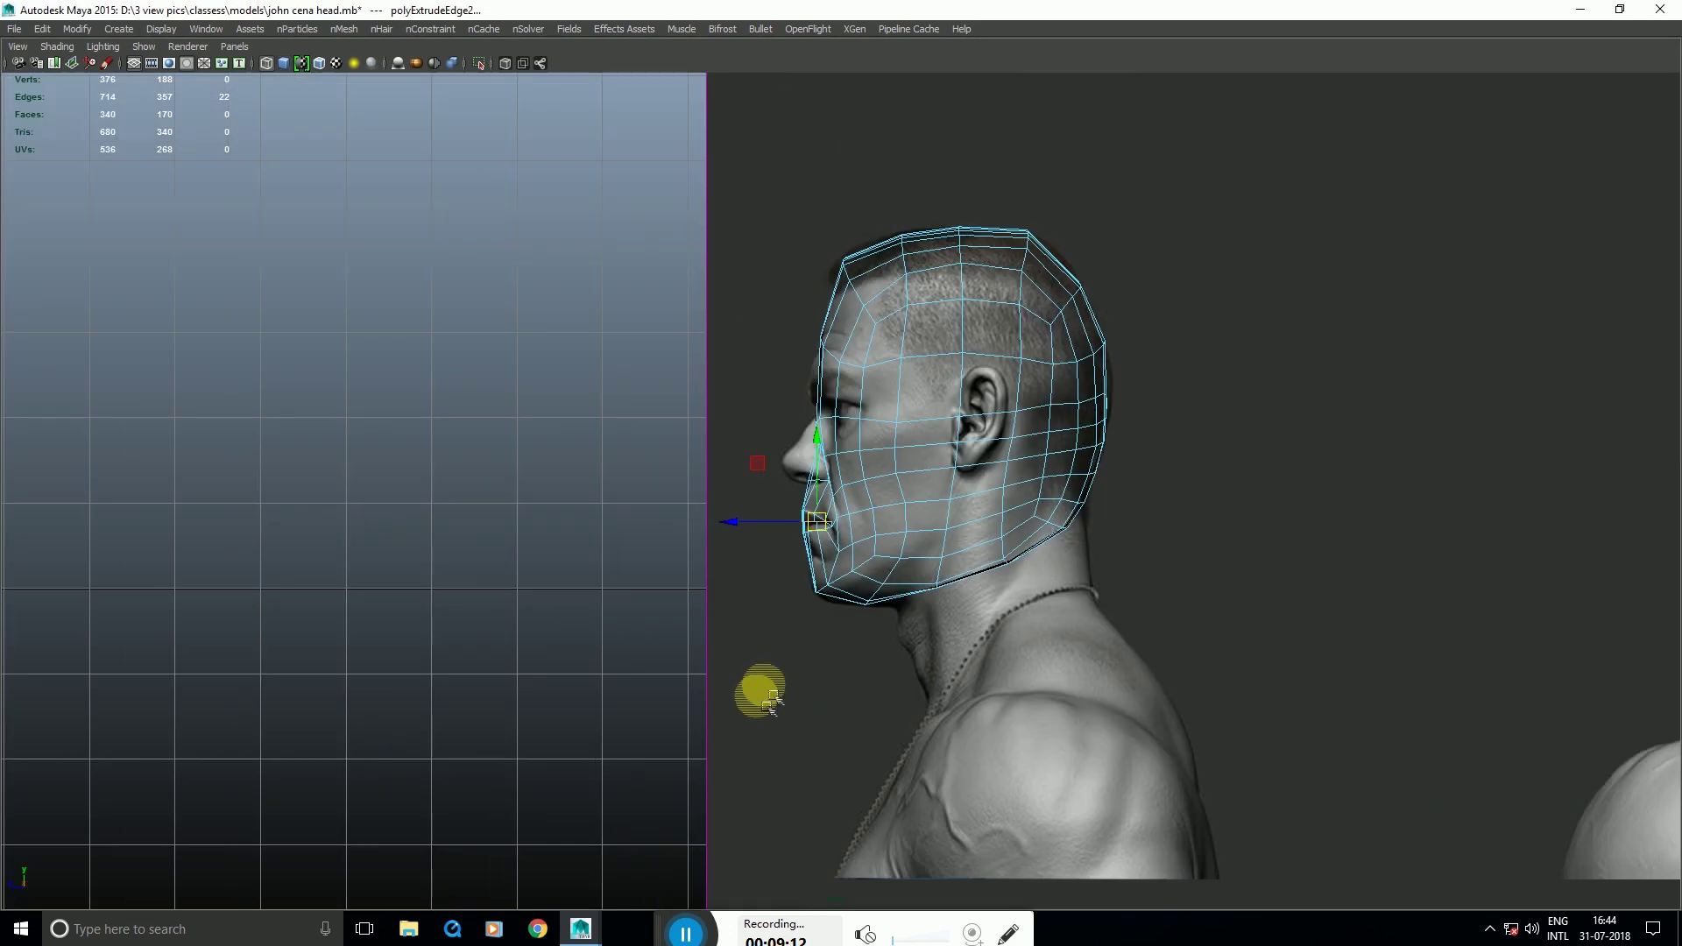
{"action": "scroll", "coordinate": [781, 540], "scroll_direction": "up", "scroll_amount": 5}
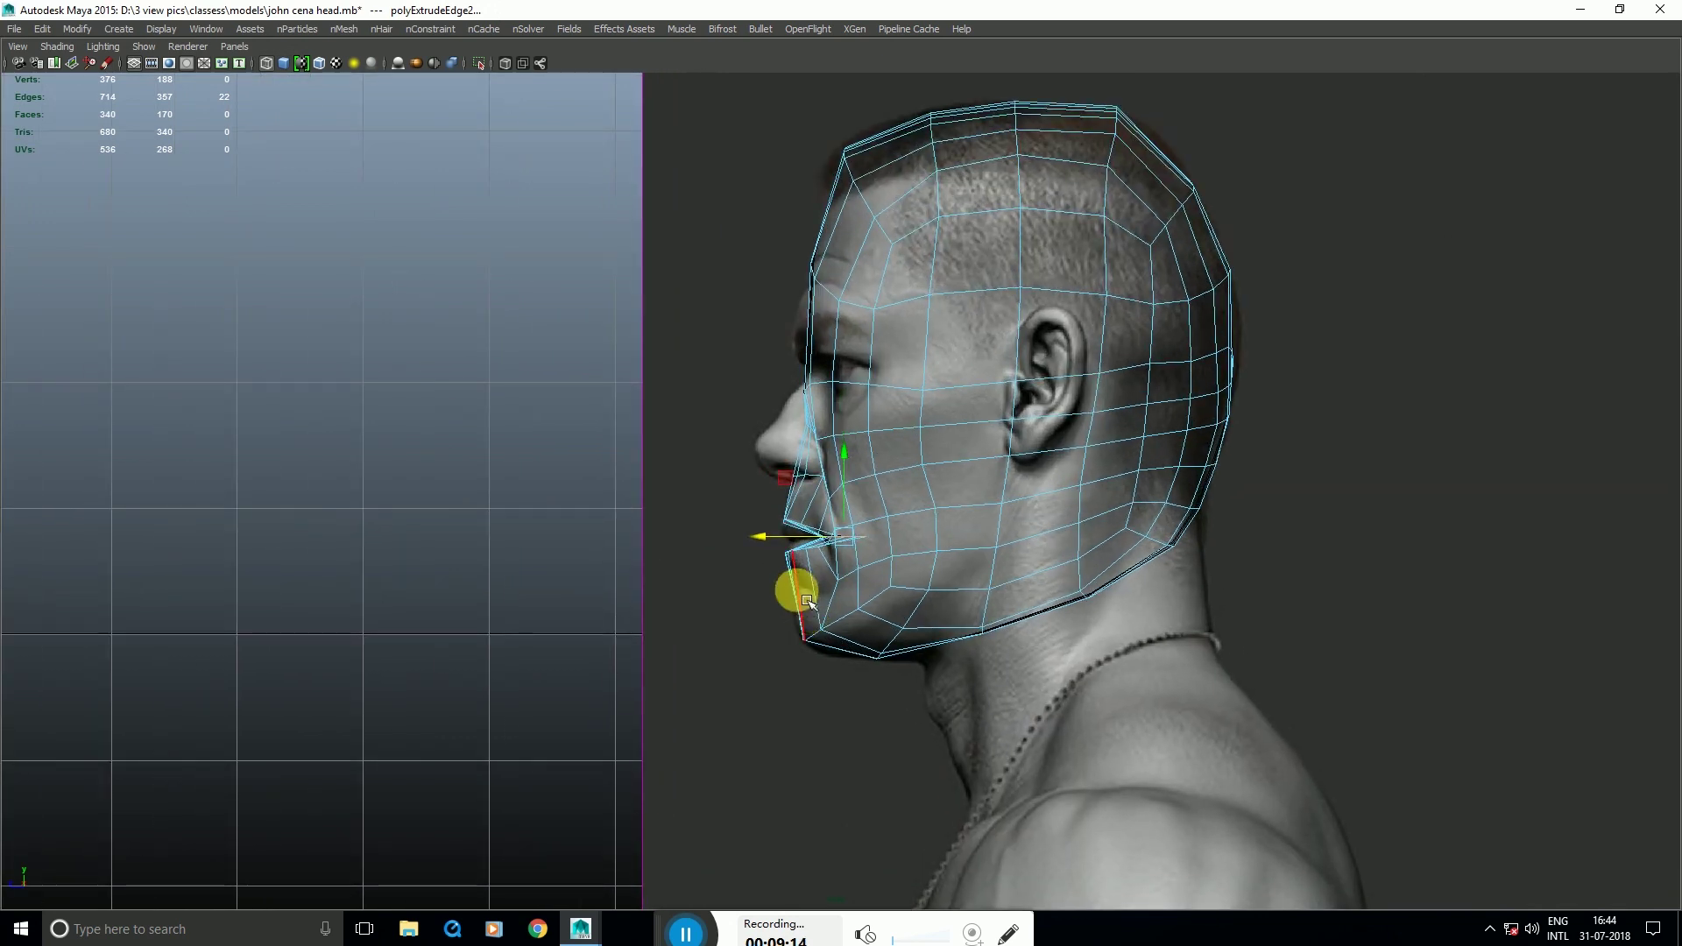
Step: Insert an edge loop through the extruded faces around the inside of the lips
{"action": "key", "text": "space"}
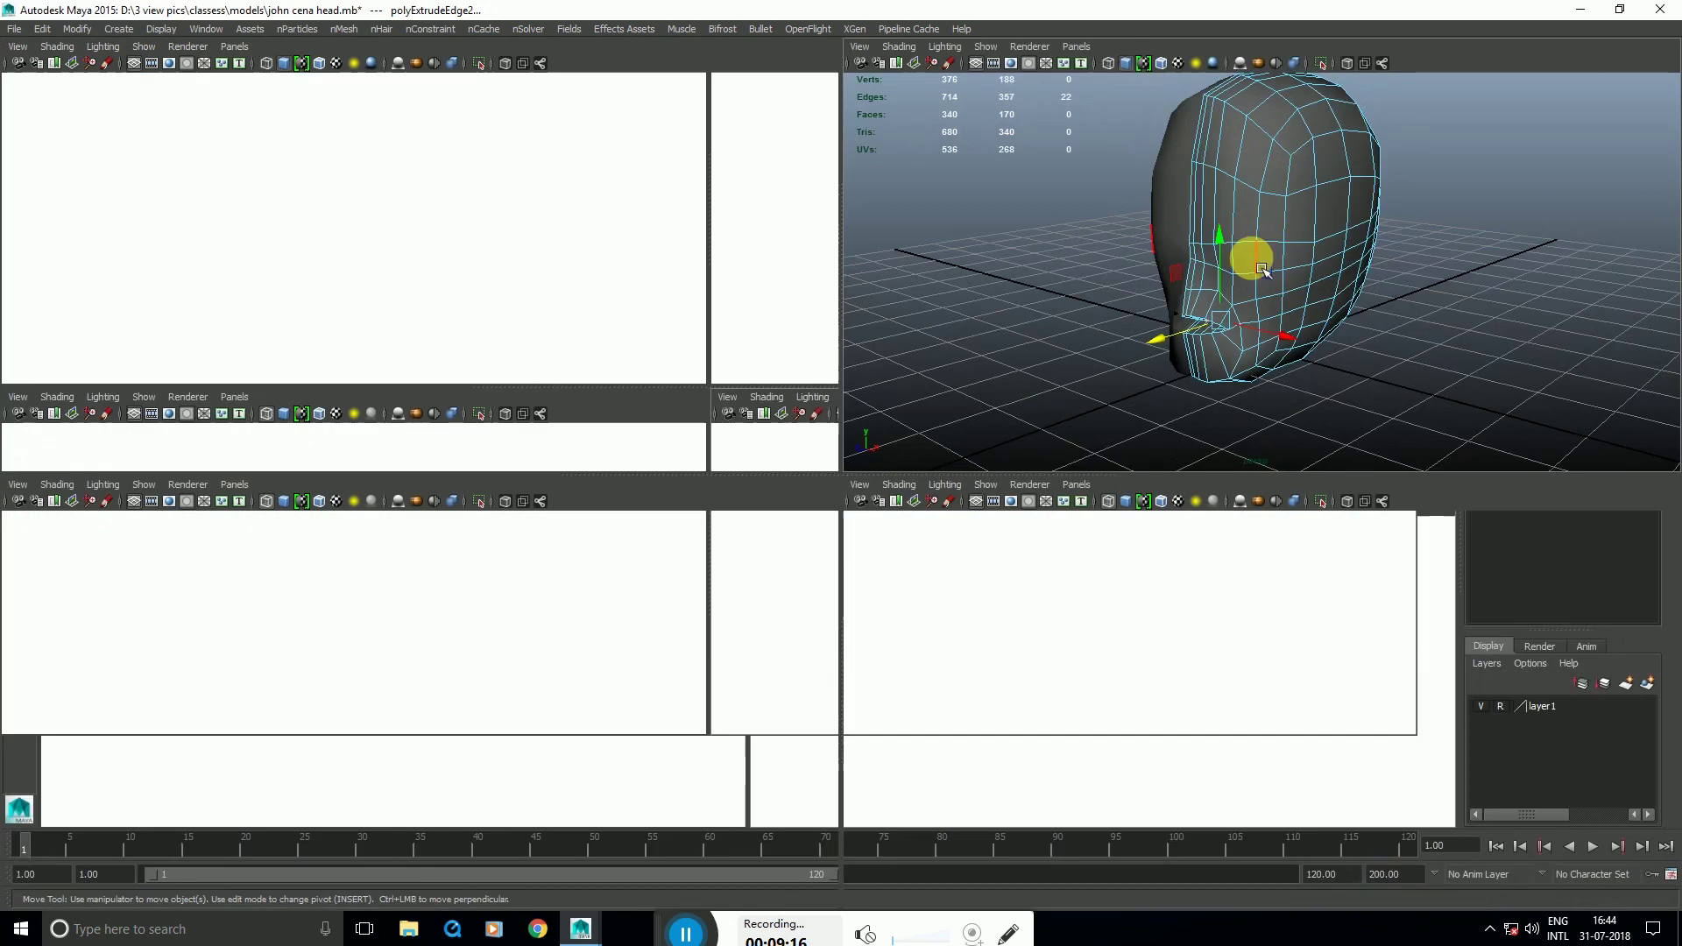
{"action": "key", "text": "space"}
{"action": "scroll", "coordinate": [832, 582], "scroll_direction": "up", "scroll_amount": 5}
{"action": "middle_click_drag", "start_coordinate": [791, 580], "coordinate": [988, 364], "text": "alt"}
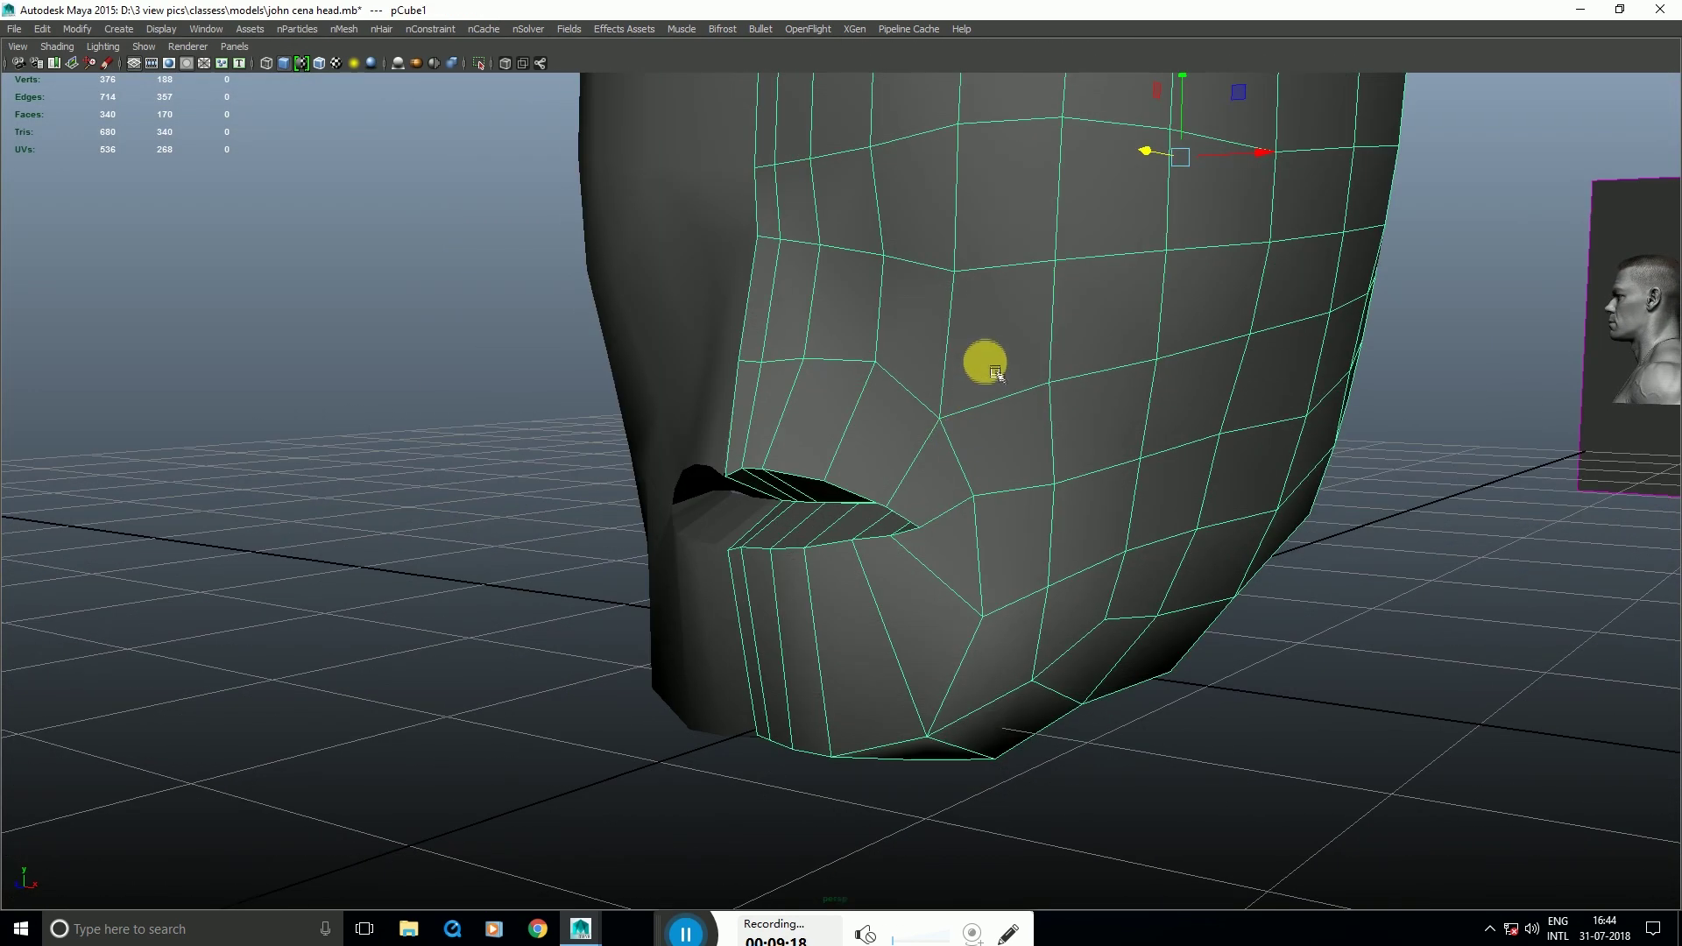
{"action": "right_click_drag", "start_coordinate": [990, 361], "coordinate": [907, 405], "text": "shift"}
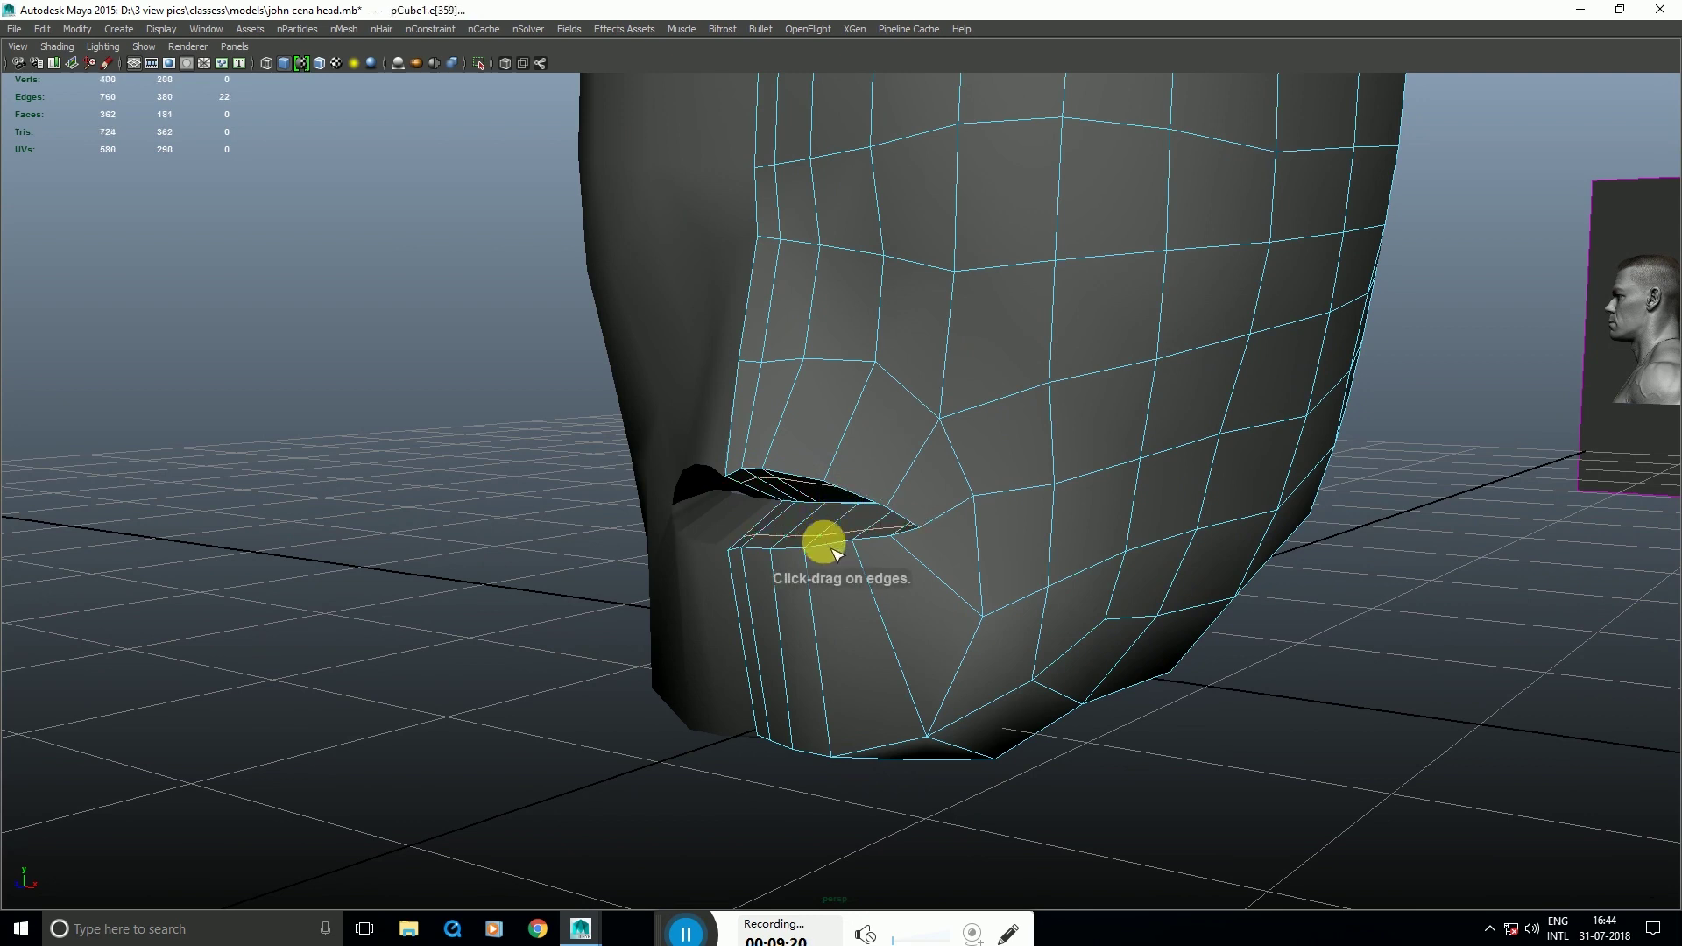
{"action": "left_click_drag", "start_coordinate": [832, 552], "coordinate": [900, 578], "text": "alt"}
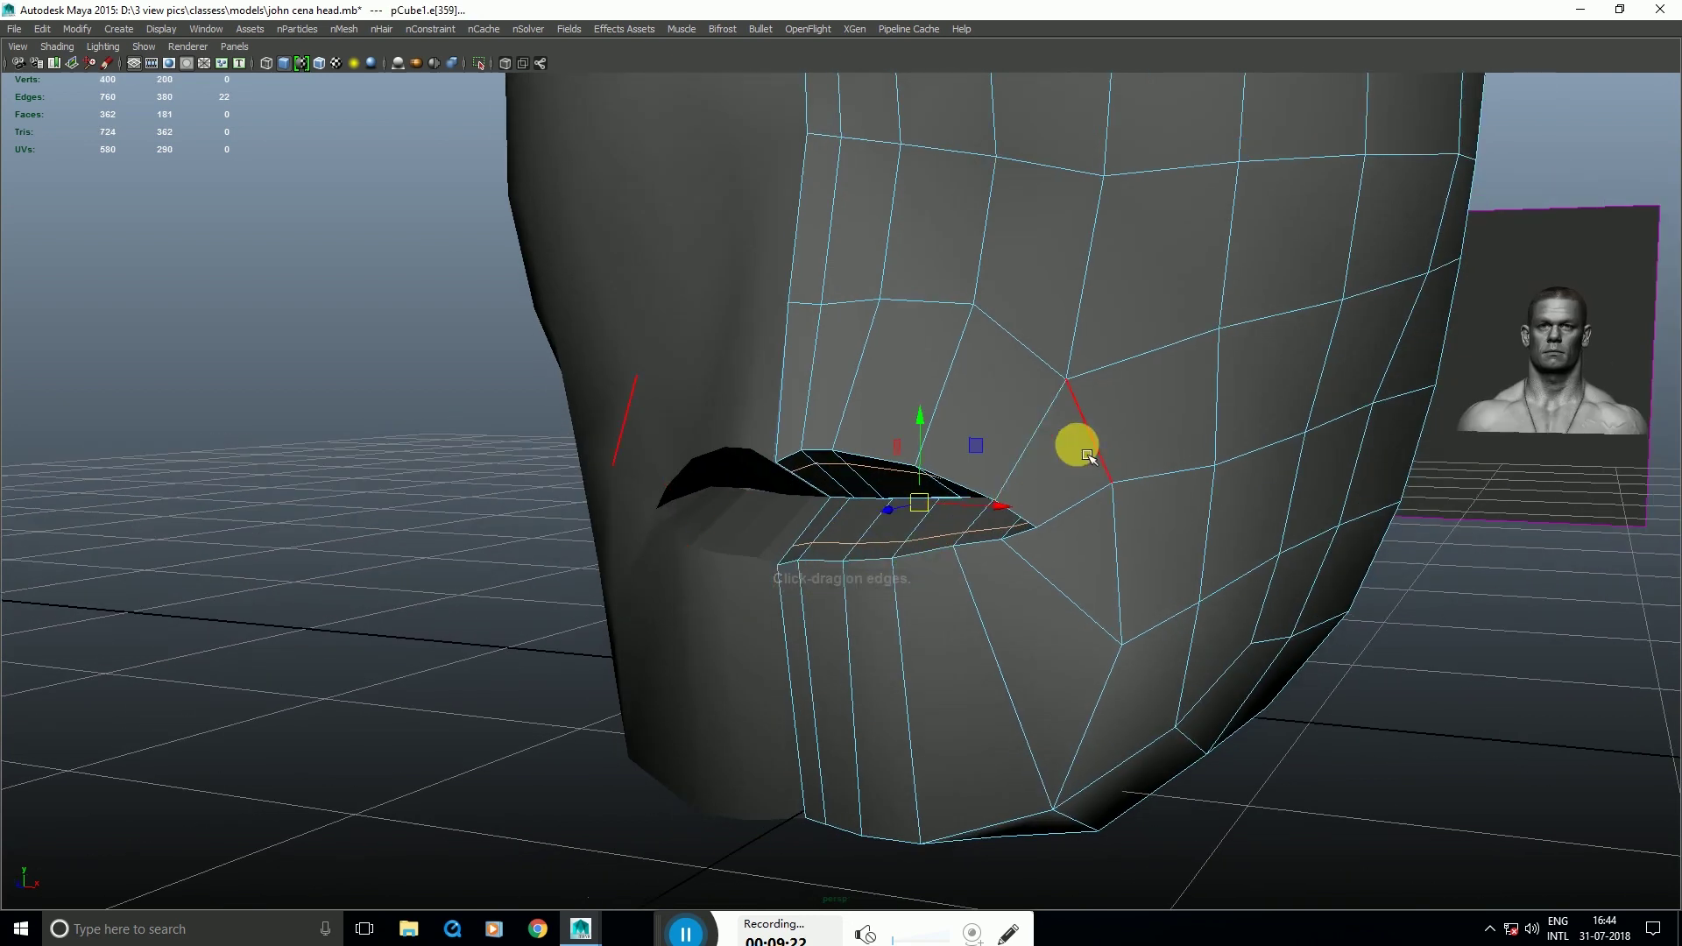
Step: Select the vertices of the inserted inner lip loop and move them along their normals to fill out both lips
{"action": "right_click_drag", "start_coordinate": [1089, 457], "coordinate": [975, 435], "text": "shift"}
{"action": "scroll", "coordinate": [1013, 434], "scroll_direction": "up", "scroll_amount": 3}
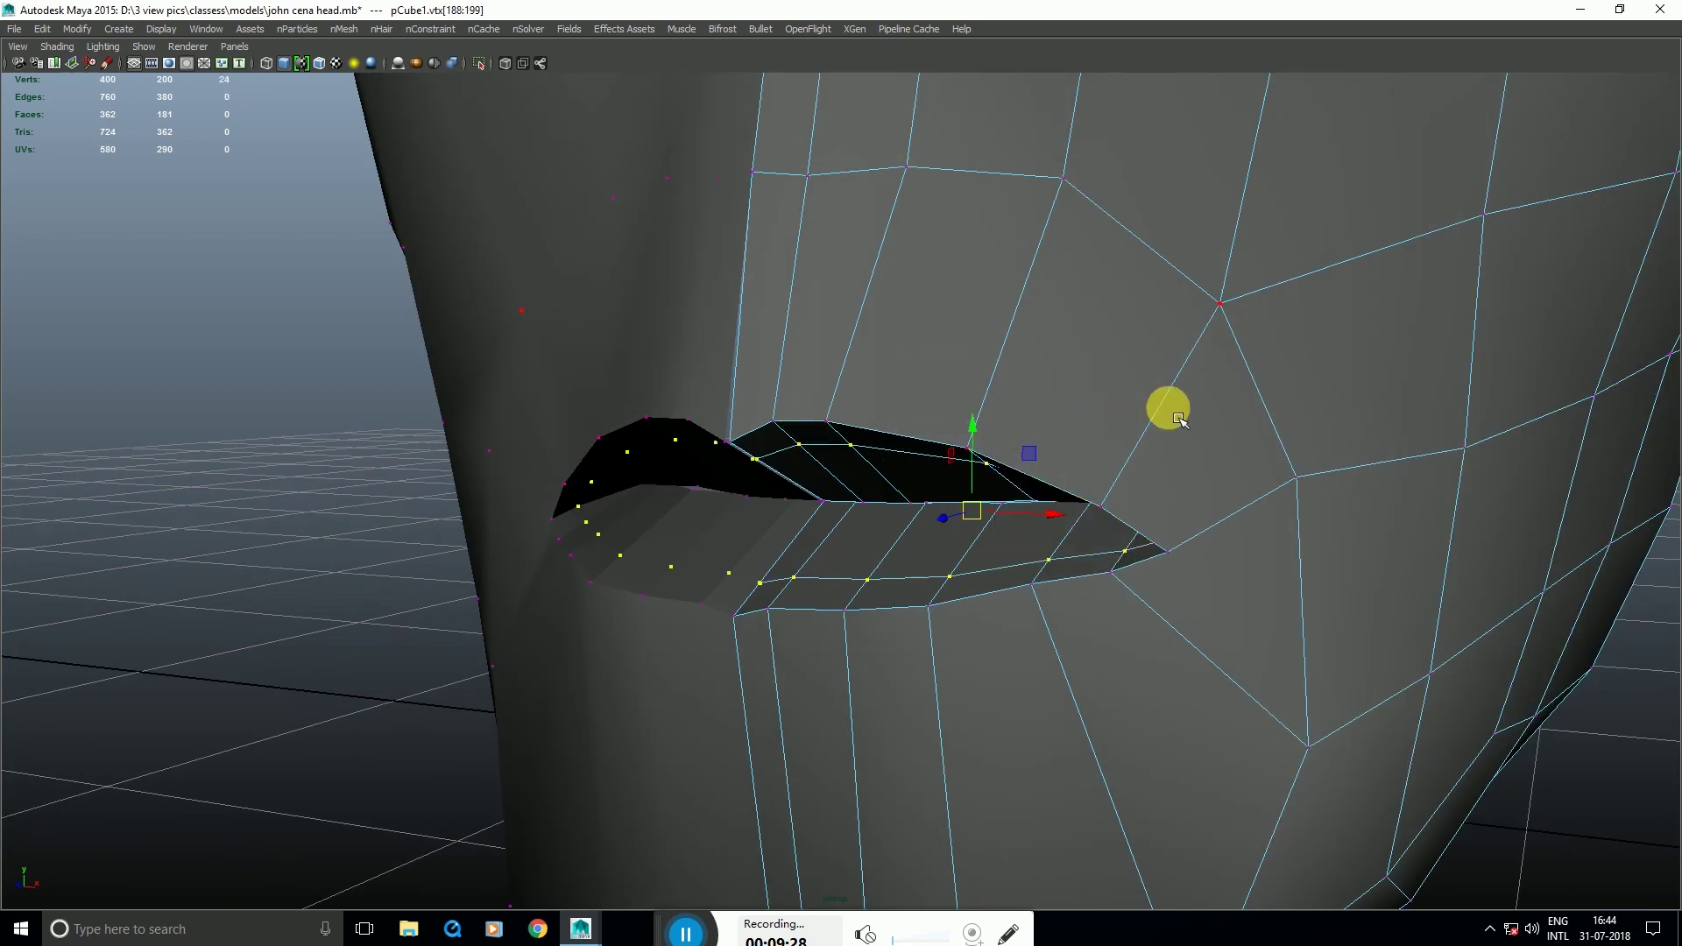
{"action": "left_click_drag", "start_coordinate": [1178, 419], "coordinate": [1178, 419]}
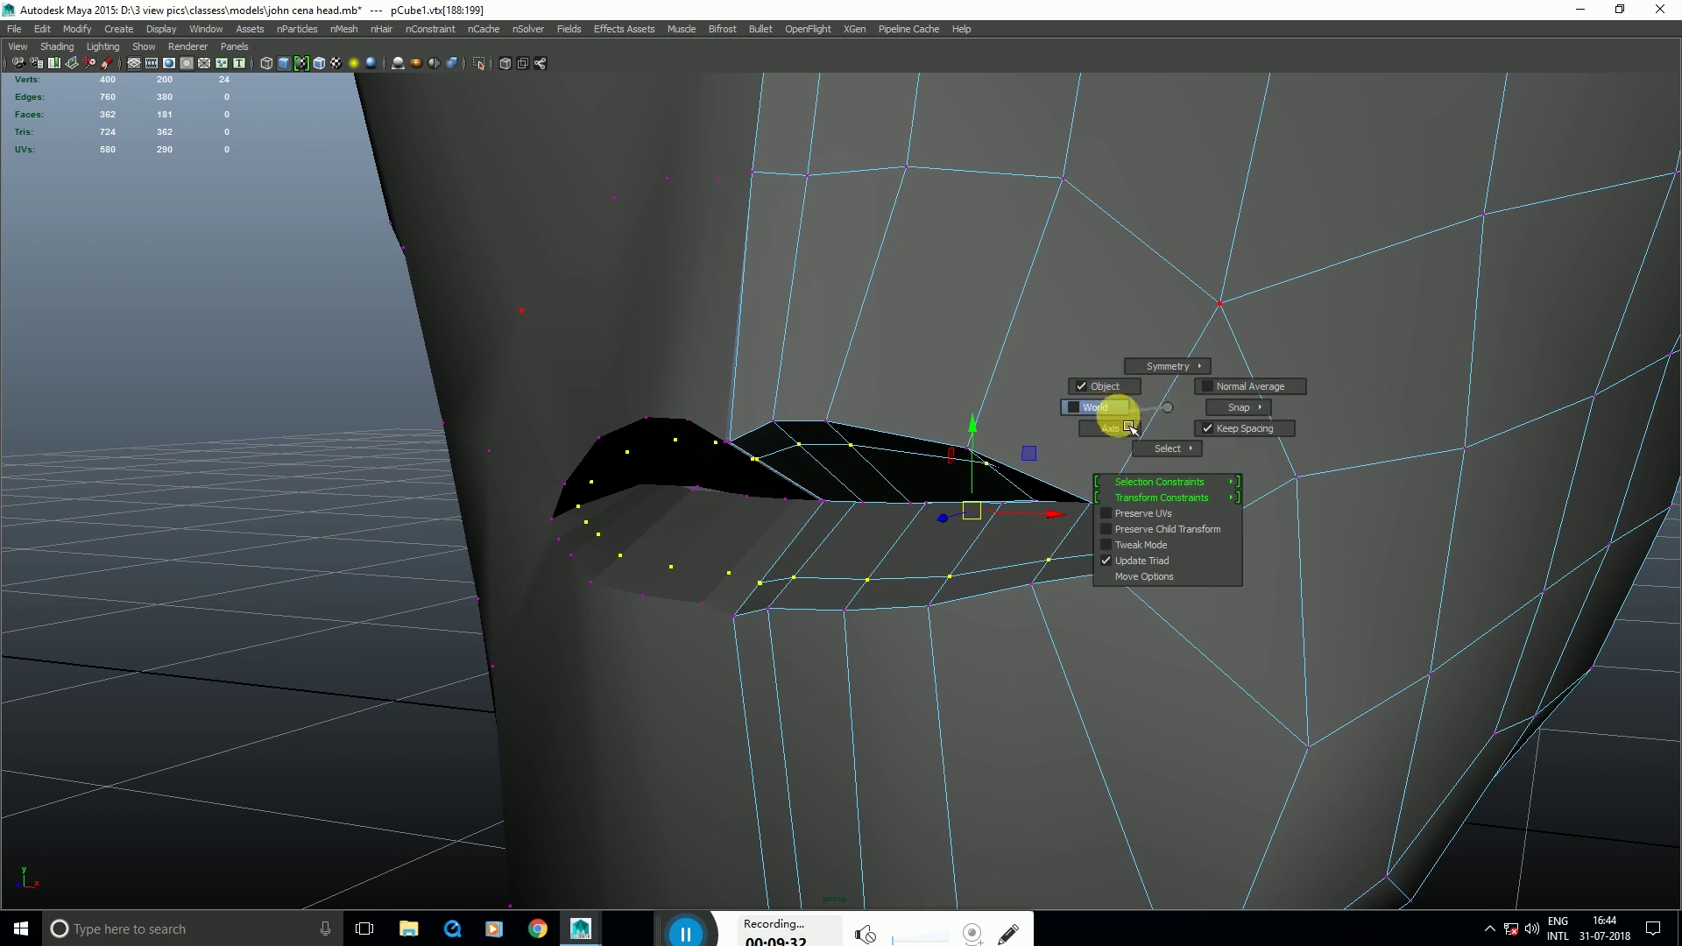
{"action": "left_click_drag", "start_coordinate": [1130, 427], "coordinate": [1069, 415]}
{"action": "scroll", "coordinate": [976, 525], "scroll_direction": "up", "scroll_amount": 4}
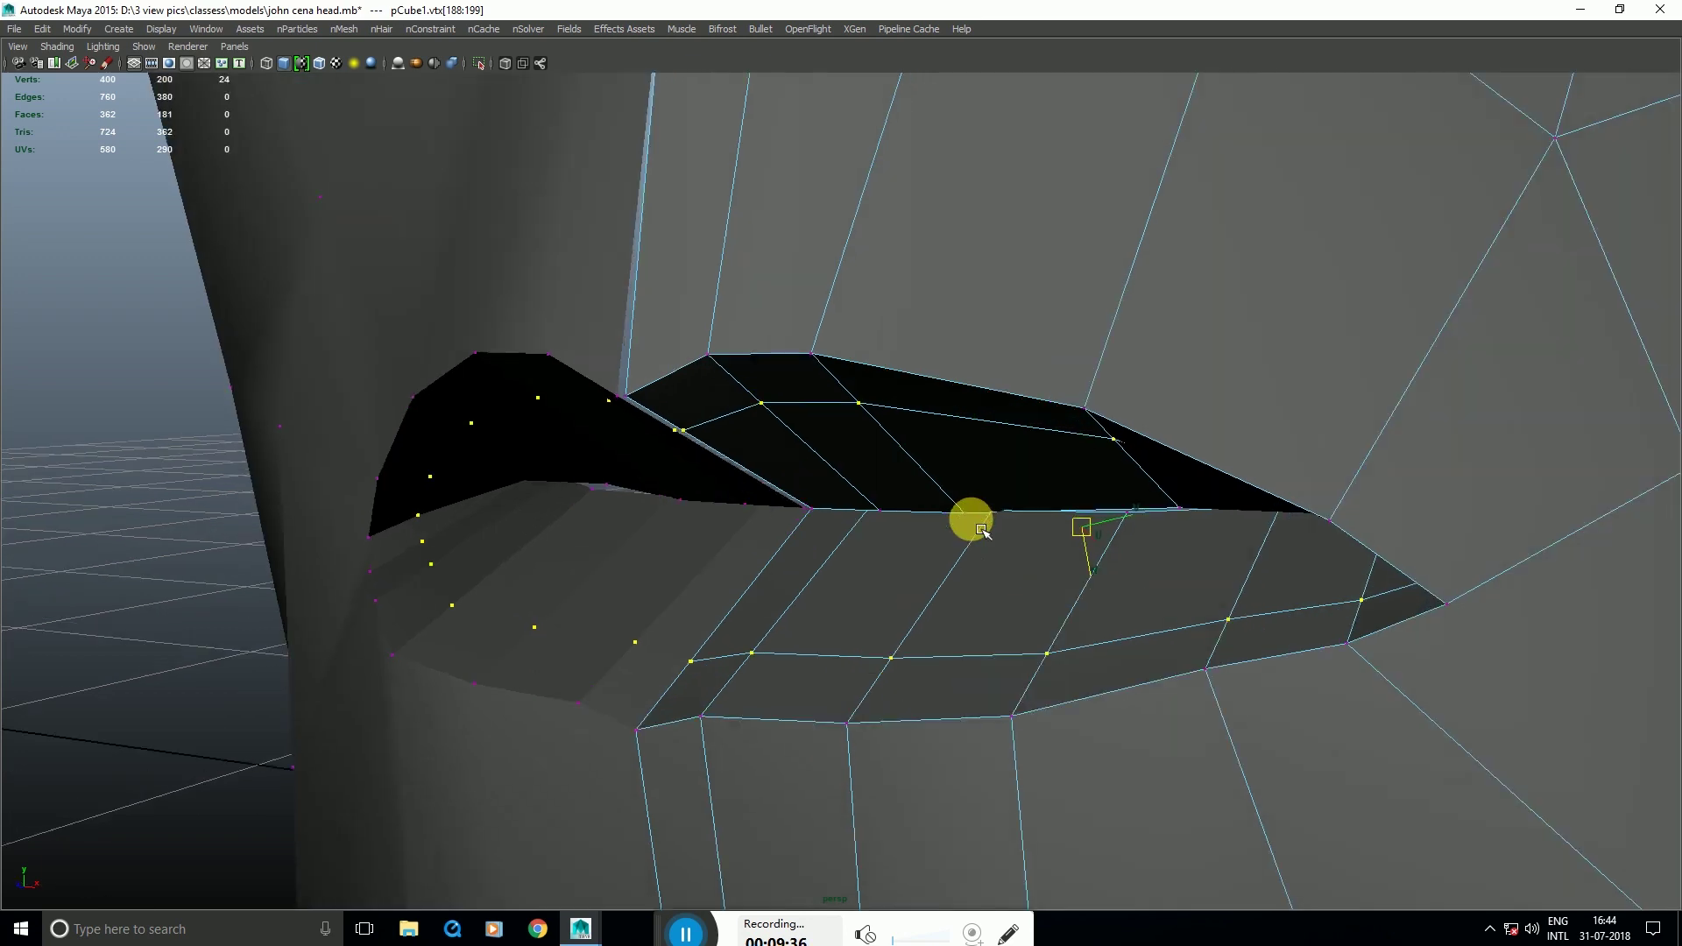
{"action": "left_click_drag", "start_coordinate": [1200, 582], "coordinate": [1210, 618]}
Step: Deselect the loop's vertices near the mouth corners in stages and push the remaining ones further along their normals, rounding the lips
{"action": "left_click_drag", "start_coordinate": [1388, 488], "coordinate": [1517, 623], "text": "ctrl"}
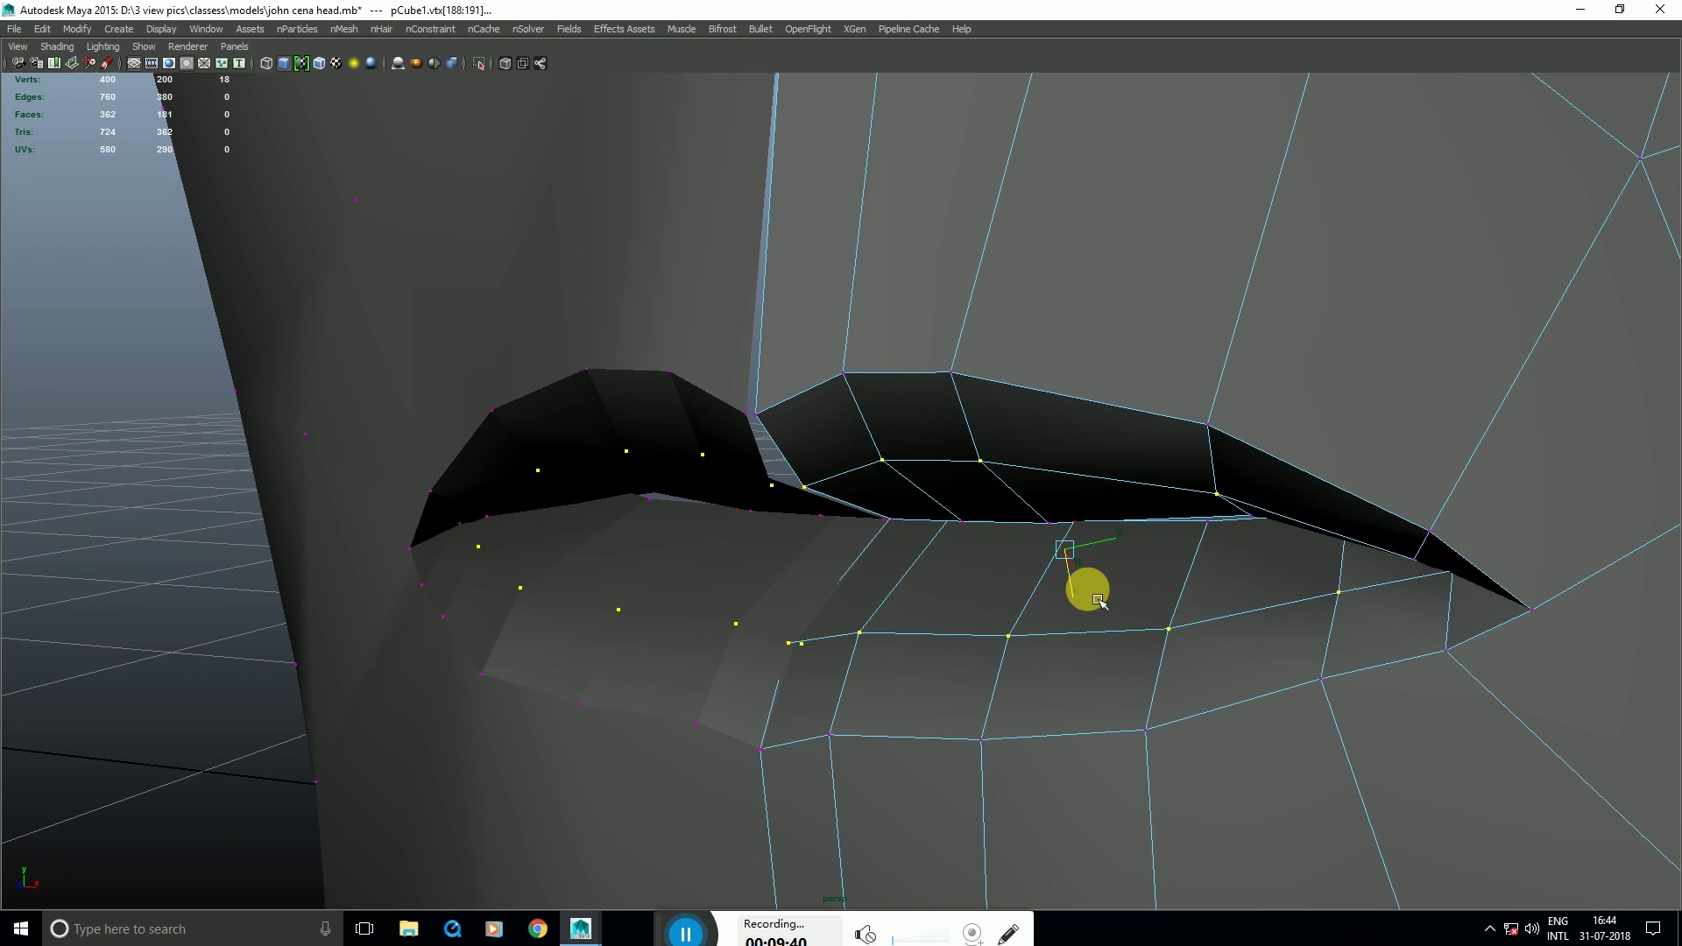
{"action": "mouse_move", "coordinate": [1084, 625]}
{"action": "left_mouse_down"}
{"action": "mouse_move", "coordinate": [1093, 598]}
{"action": "mouse_move", "coordinate": [1088, 627]}
{"action": "left_mouse_up"}
{"action": "key", "text": "ctrl+z"}
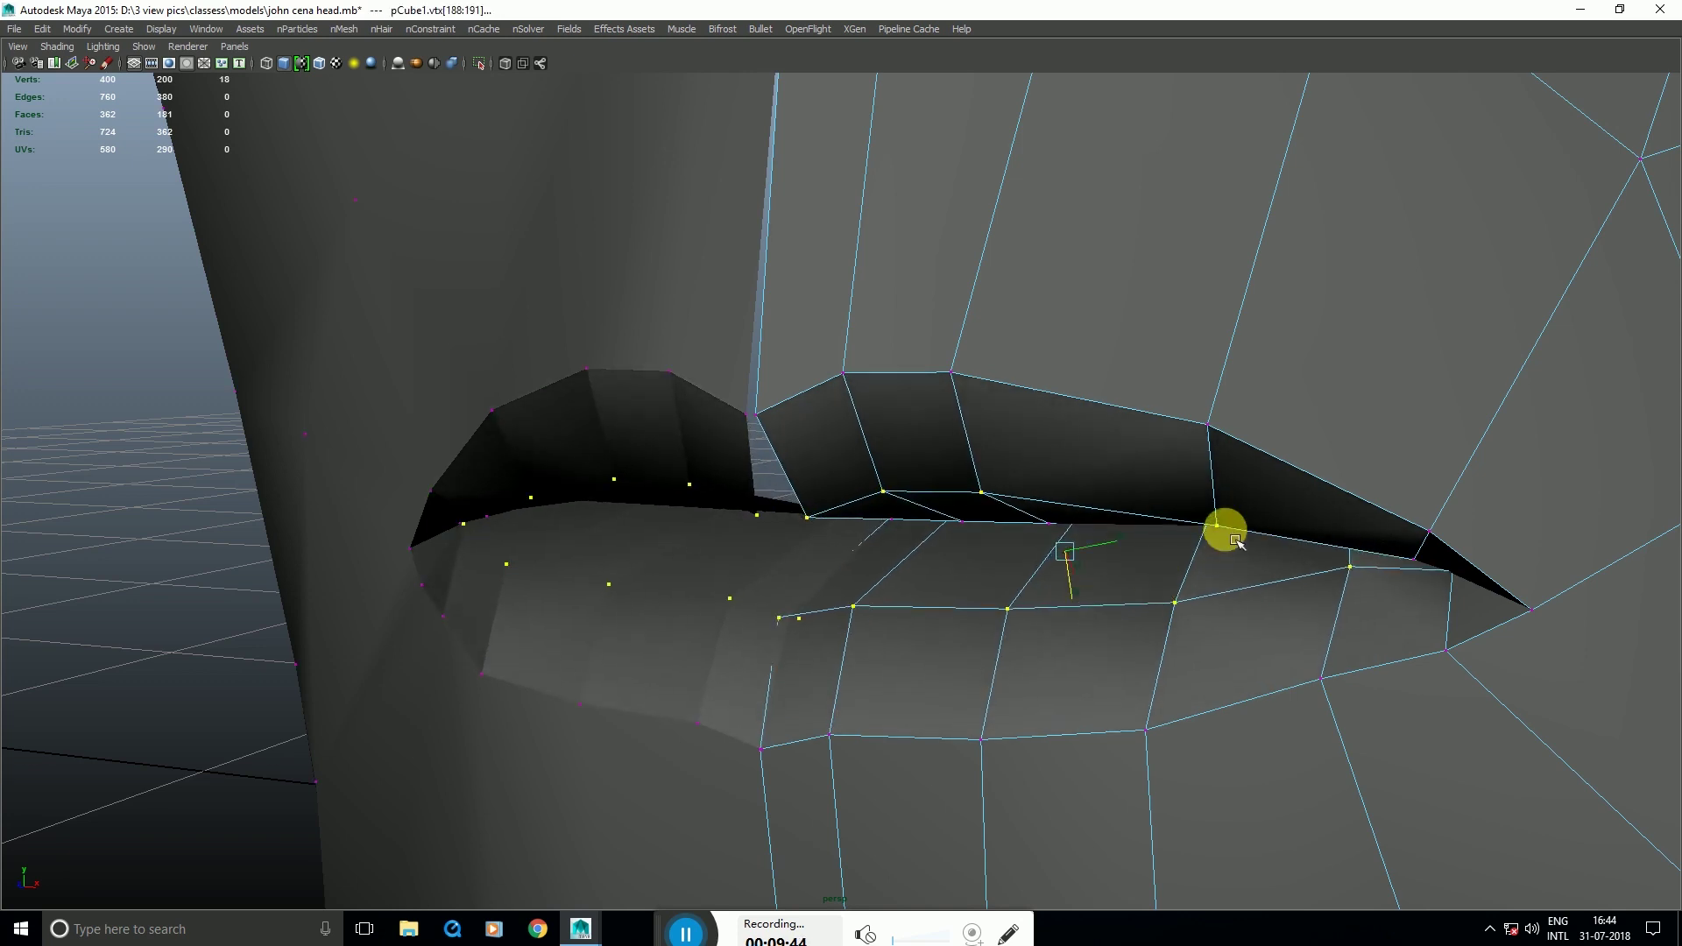
{"action": "left_click_drag", "start_coordinate": [1235, 539], "coordinate": [1400, 645], "text": "ctrl"}
{"action": "left_click_drag", "start_coordinate": [1003, 593], "coordinate": [1000, 576]}
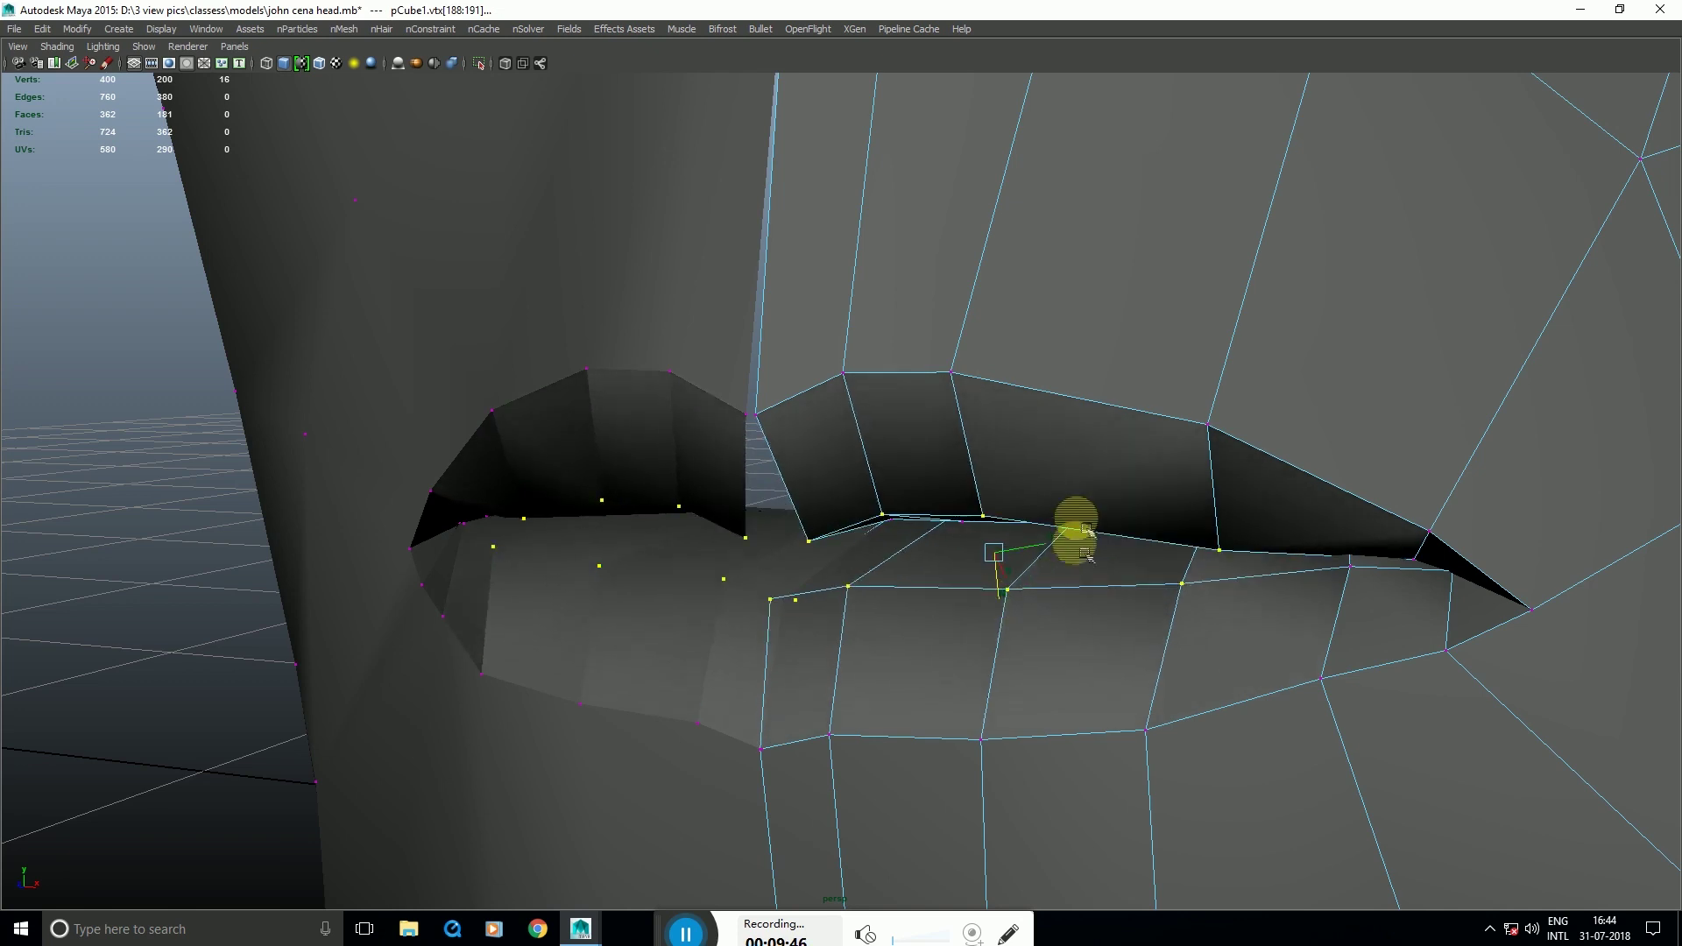
{"action": "left_click_drag", "start_coordinate": [1145, 447], "coordinate": [1276, 657], "text": "ctrl"}
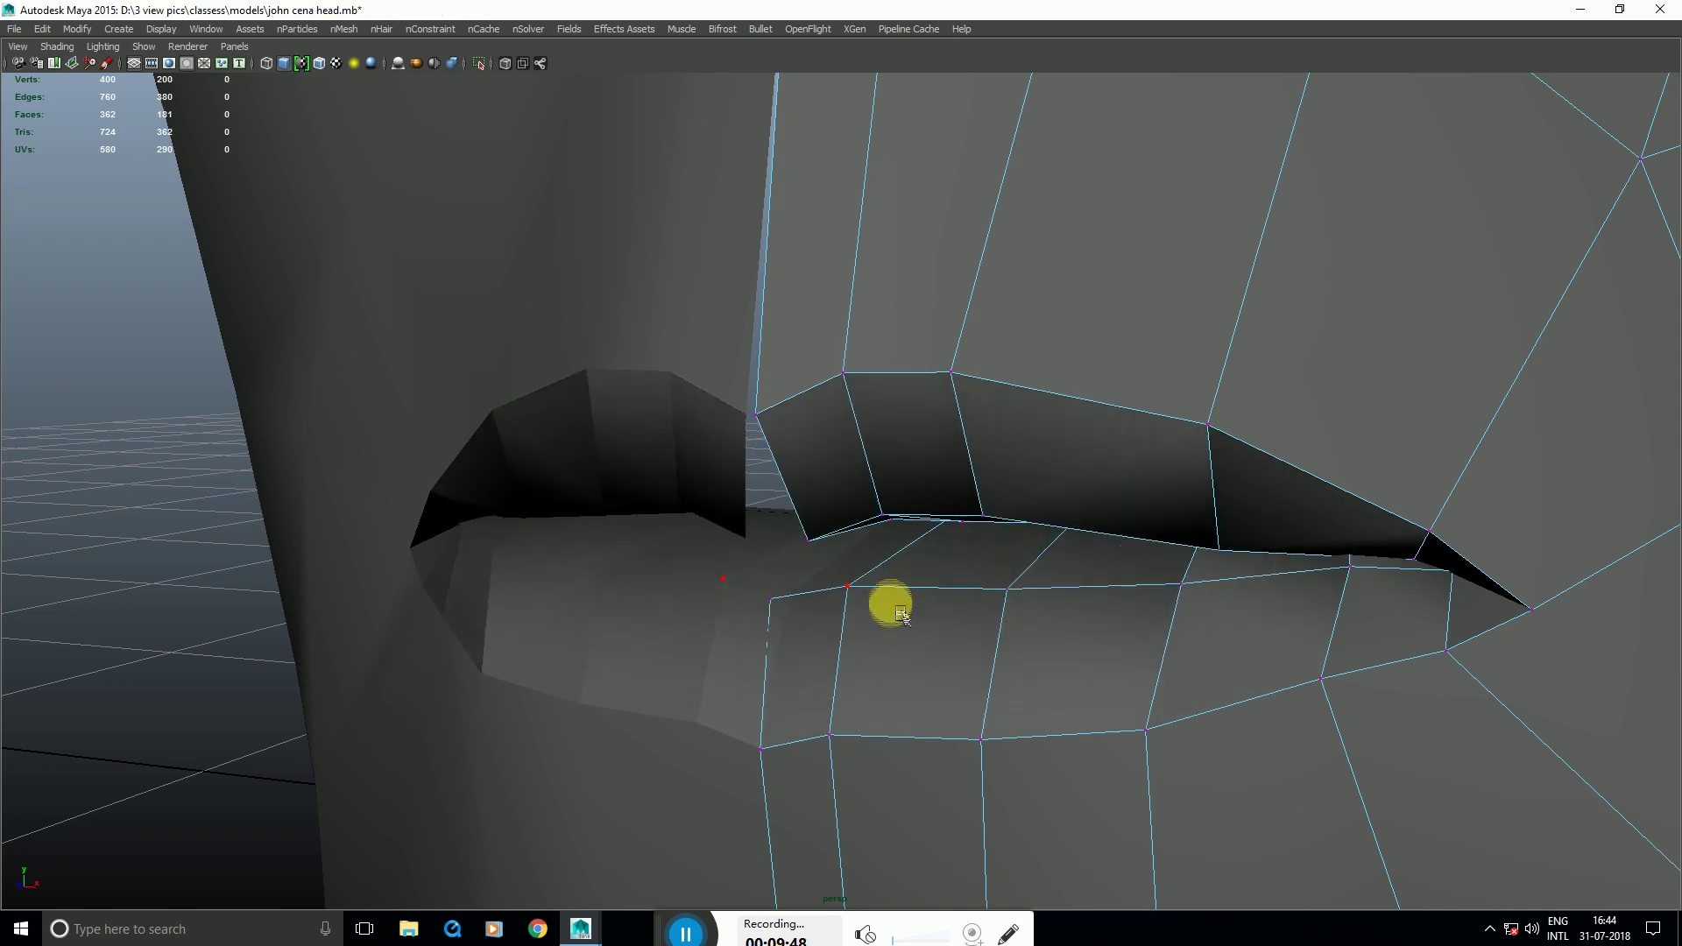
{"action": "left_click_drag", "start_coordinate": [886, 589], "coordinate": [945, 620]}
{"action": "right_click_drag", "start_coordinate": [898, 562], "coordinate": [1086, 471]}
{"action": "scroll", "coordinate": [1113, 508], "scroll_direction": "down", "scroll_amount": 10}
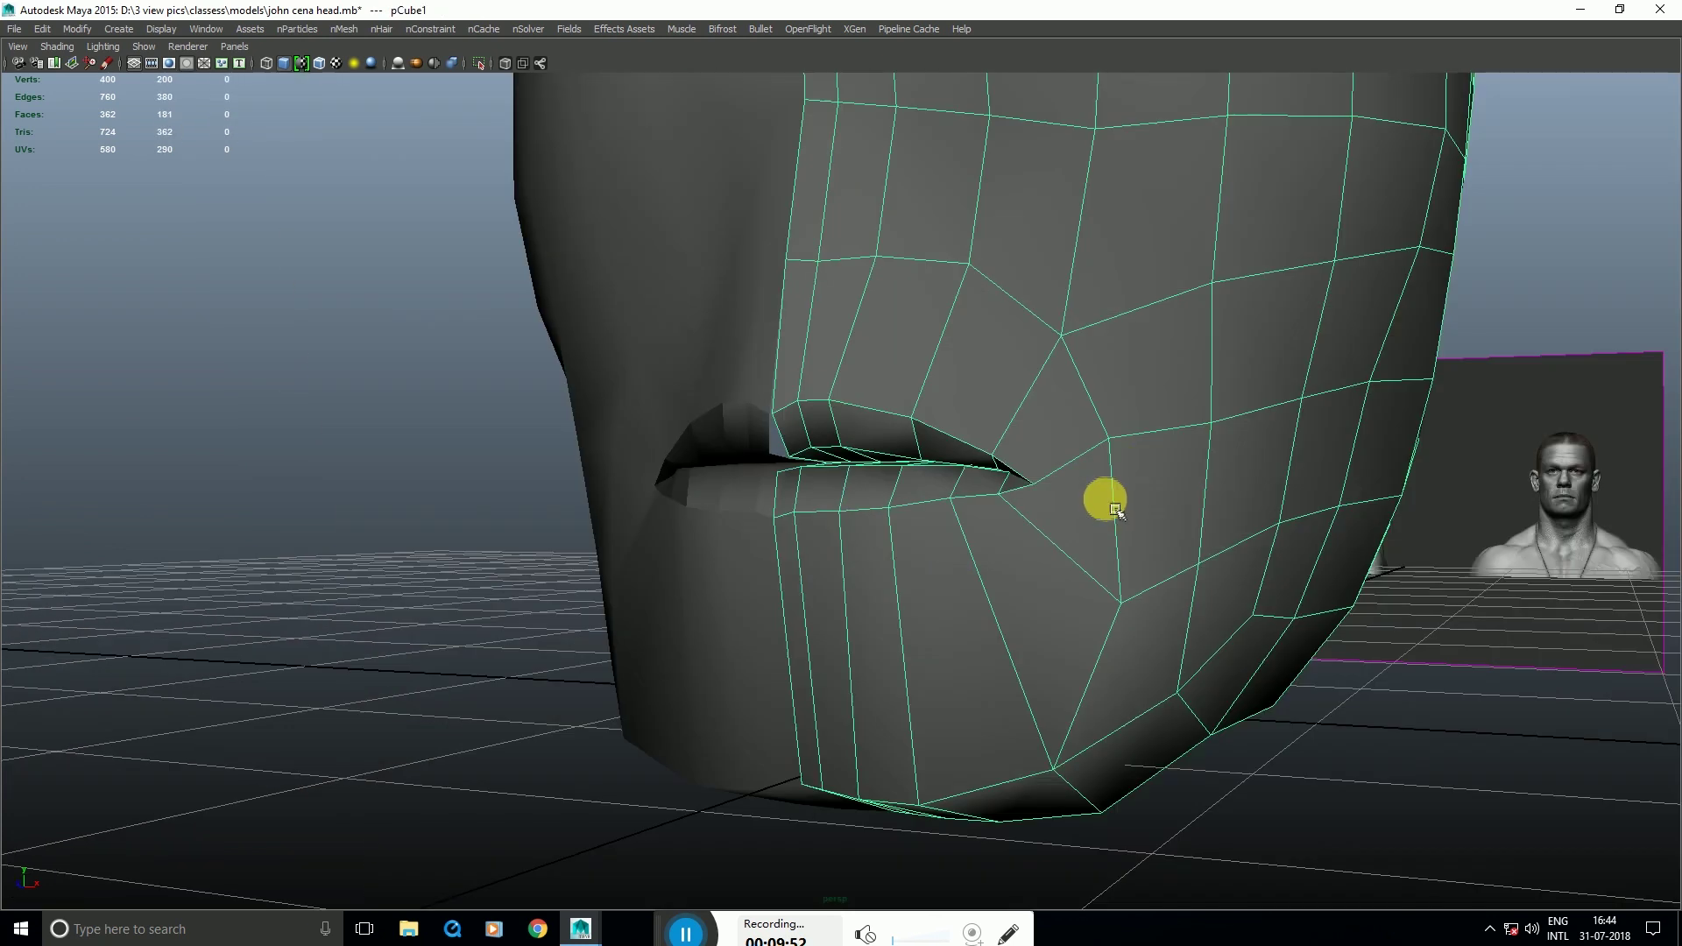
Step: Examine the rounded lips in the perspective view and against the front reference
{"action": "left_click_drag", "start_coordinate": [1113, 504], "coordinate": [1049, 542], "text": "alt"}
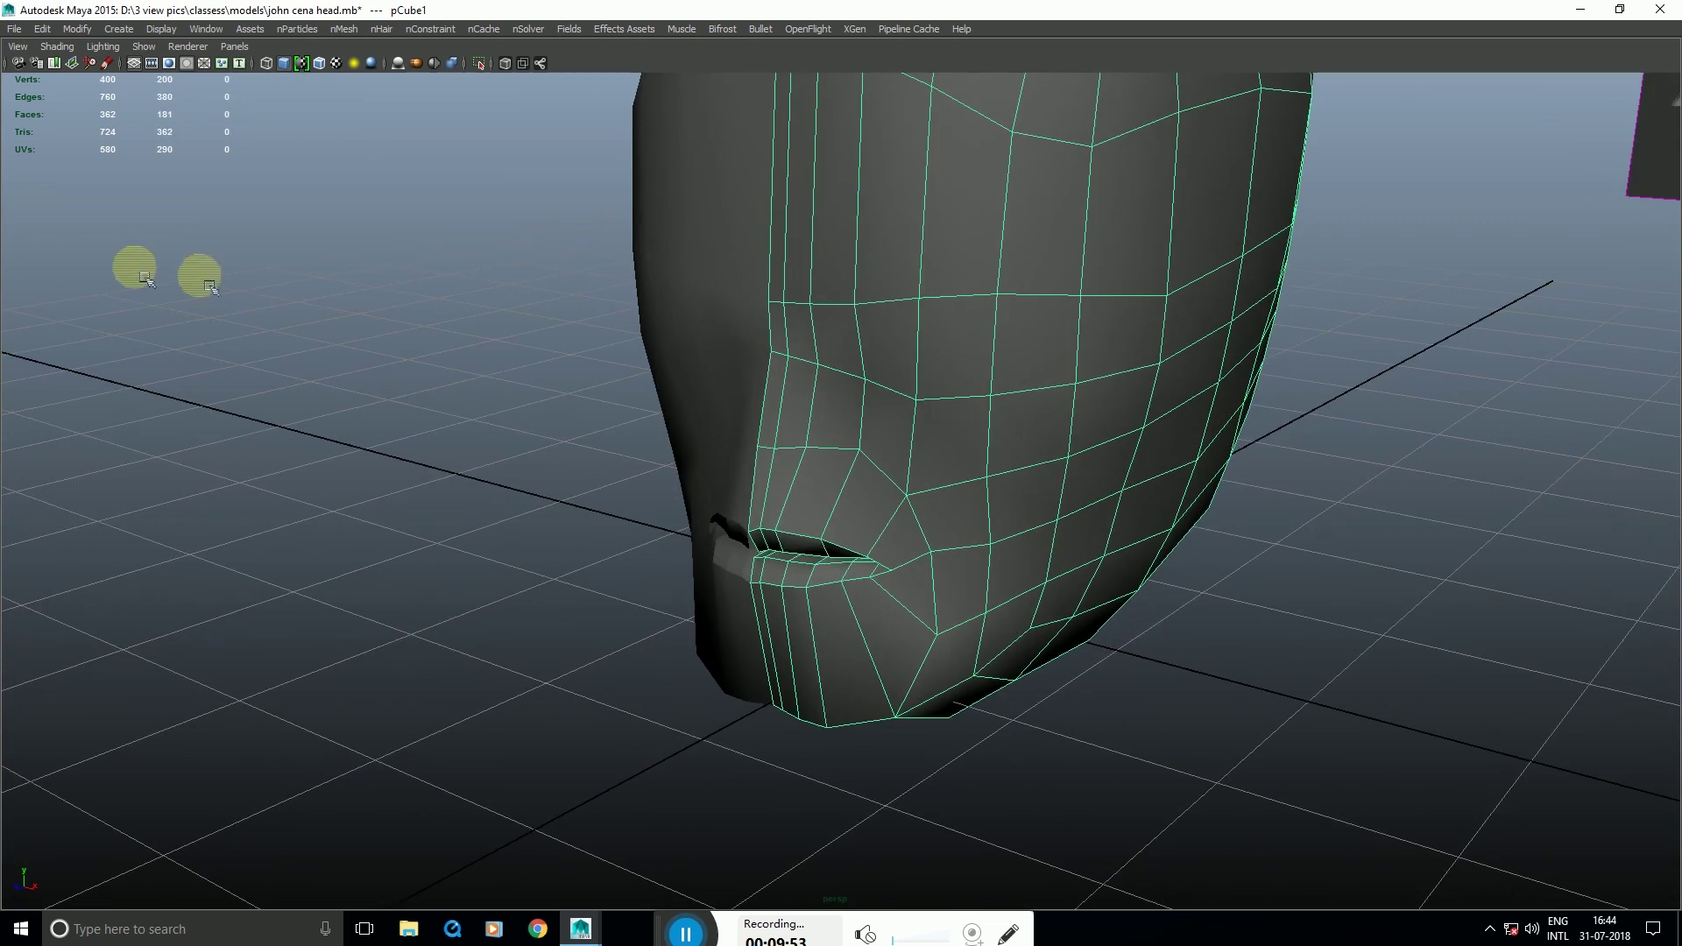
{"action": "left_click", "coordinate": [1140, 344]}
{"action": "left_click_drag", "start_coordinate": [1082, 317], "coordinate": [1081, 315]}
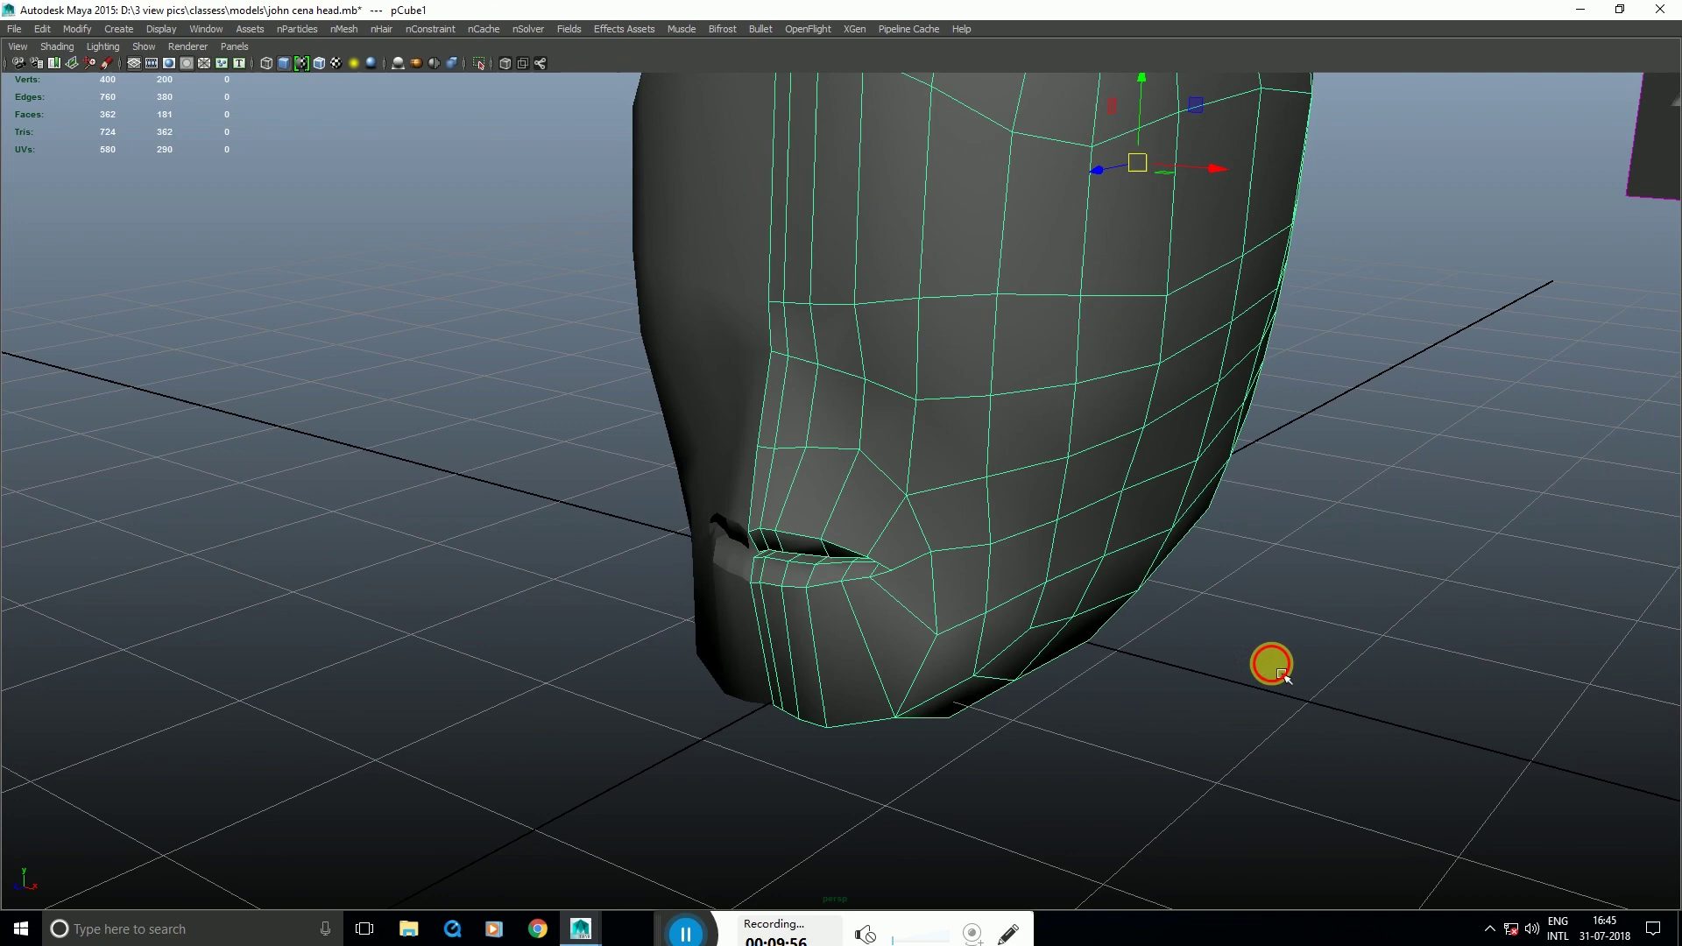
{"action": "left_click", "coordinate": [1279, 672]}
{"action": "left_click", "coordinate": [1030, 438]}
{"action": "key", "text": "space"}
{"action": "key", "text": "space"}
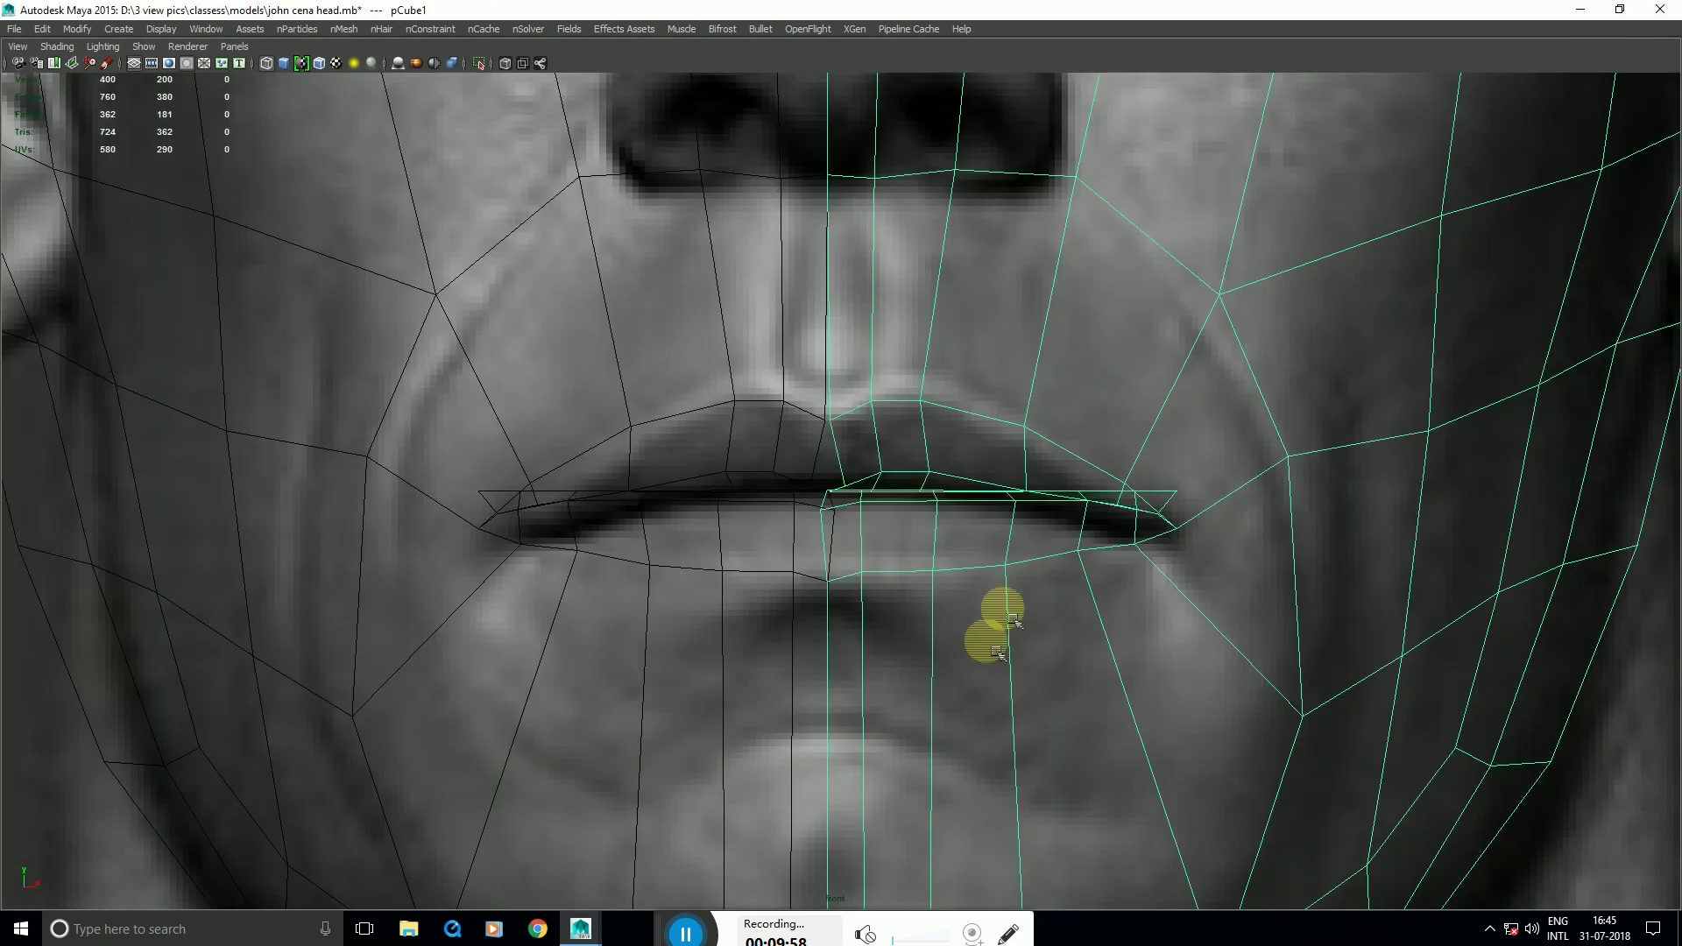
{"action": "key", "text": "space"}
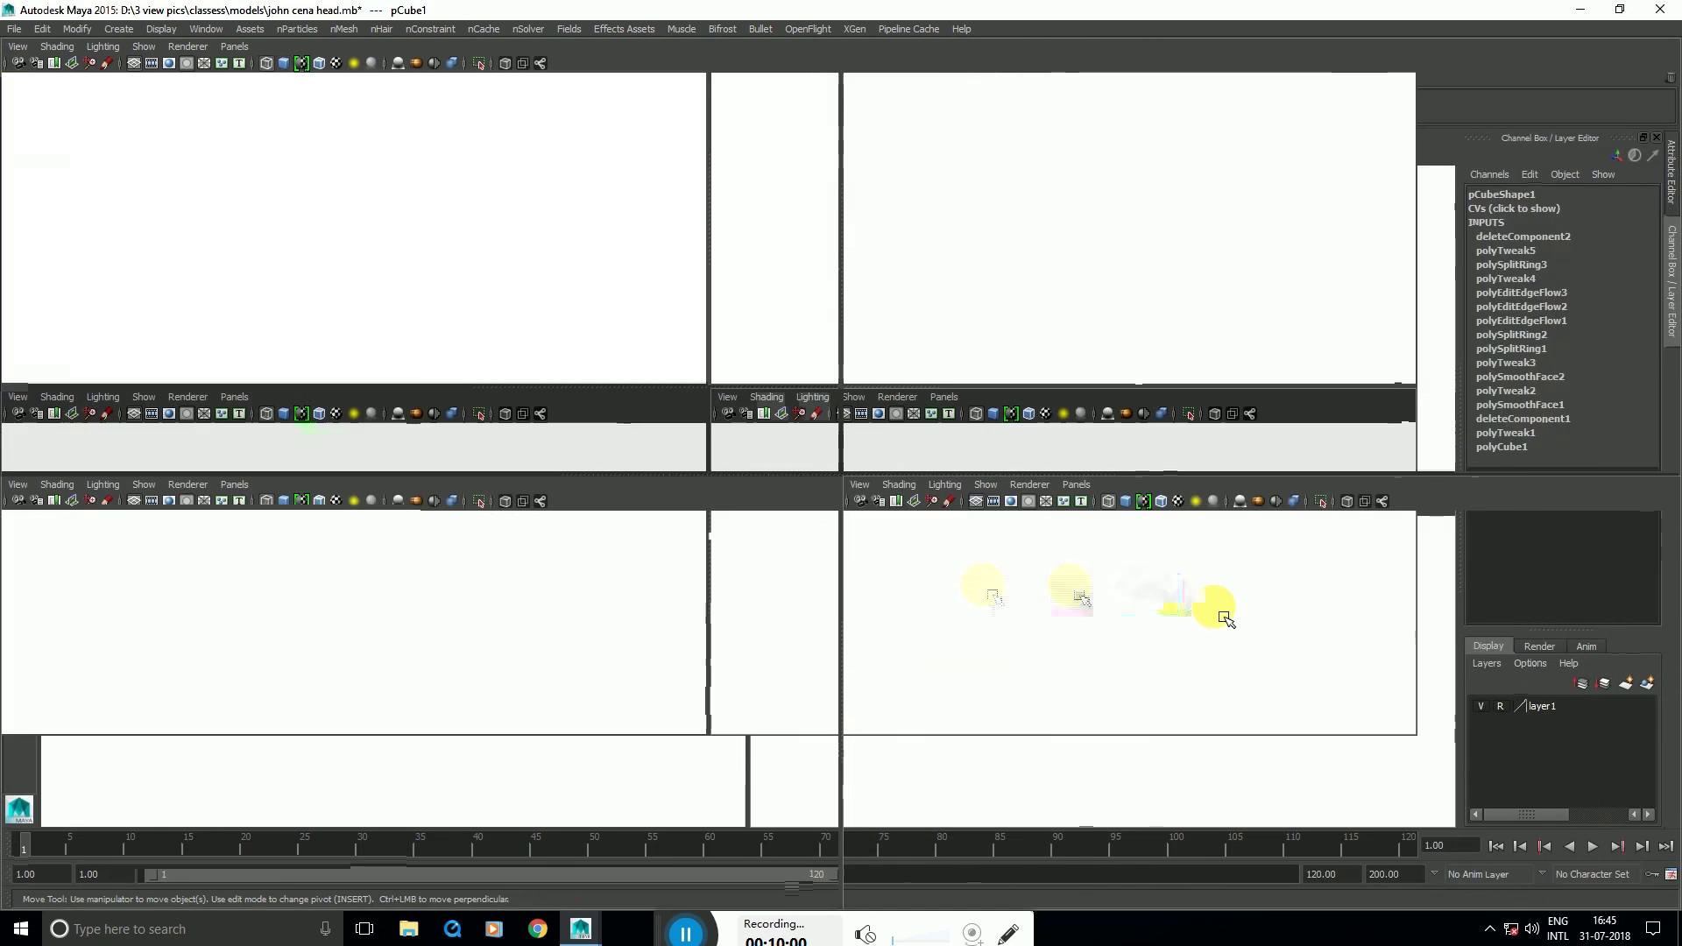
{"action": "key", "text": "space"}
Step: Insert an edge loop through the outer faces of the upper and lower lips
{"action": "scroll", "coordinate": [927, 487], "scroll_direction": "up", "scroll_amount": 3}
{"action": "left_click_drag", "start_coordinate": [926, 487], "coordinate": [831, 468], "text": "alt"}
{"action": "scroll", "coordinate": [863, 477], "scroll_direction": "up", "scroll_amount": 5}
{"action": "middle_click_drag", "start_coordinate": [834, 412], "coordinate": [889, 526], "text": "alt"}
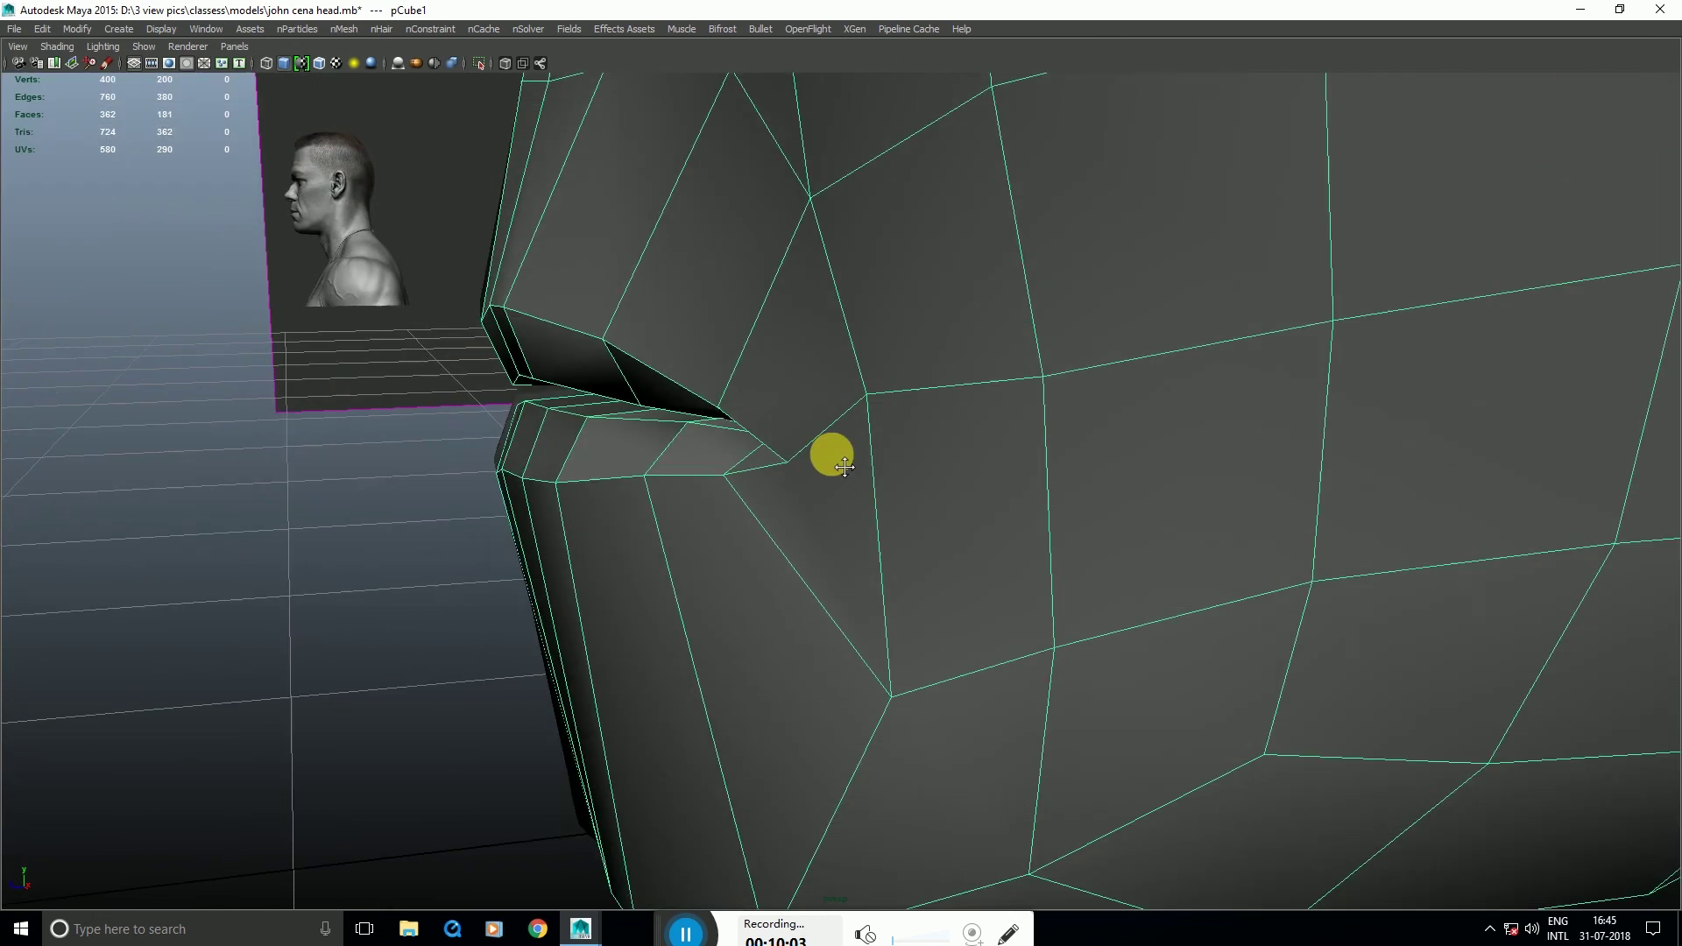
{"action": "scroll", "coordinate": [694, 492], "scroll_direction": "up", "scroll_amount": 5}
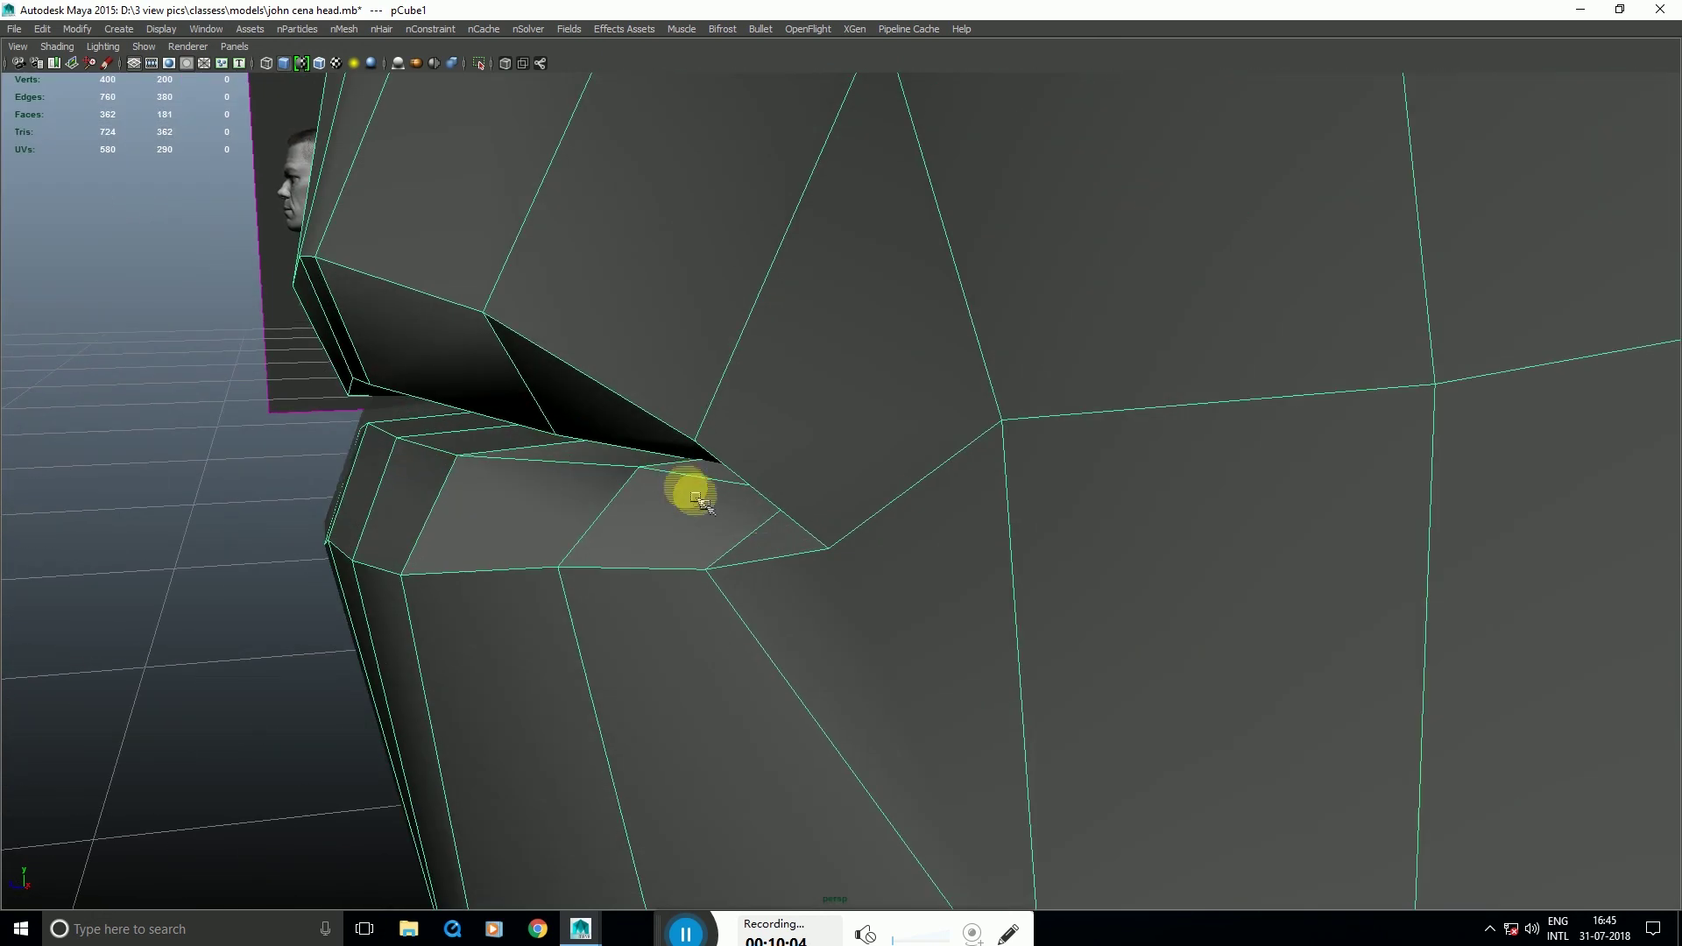
{"action": "middle_click_drag", "start_coordinate": [695, 493], "coordinate": [914, 502], "text": "alt"}
{"action": "right_click_drag", "start_coordinate": [736, 330], "coordinate": [702, 355], "text": "shift"}
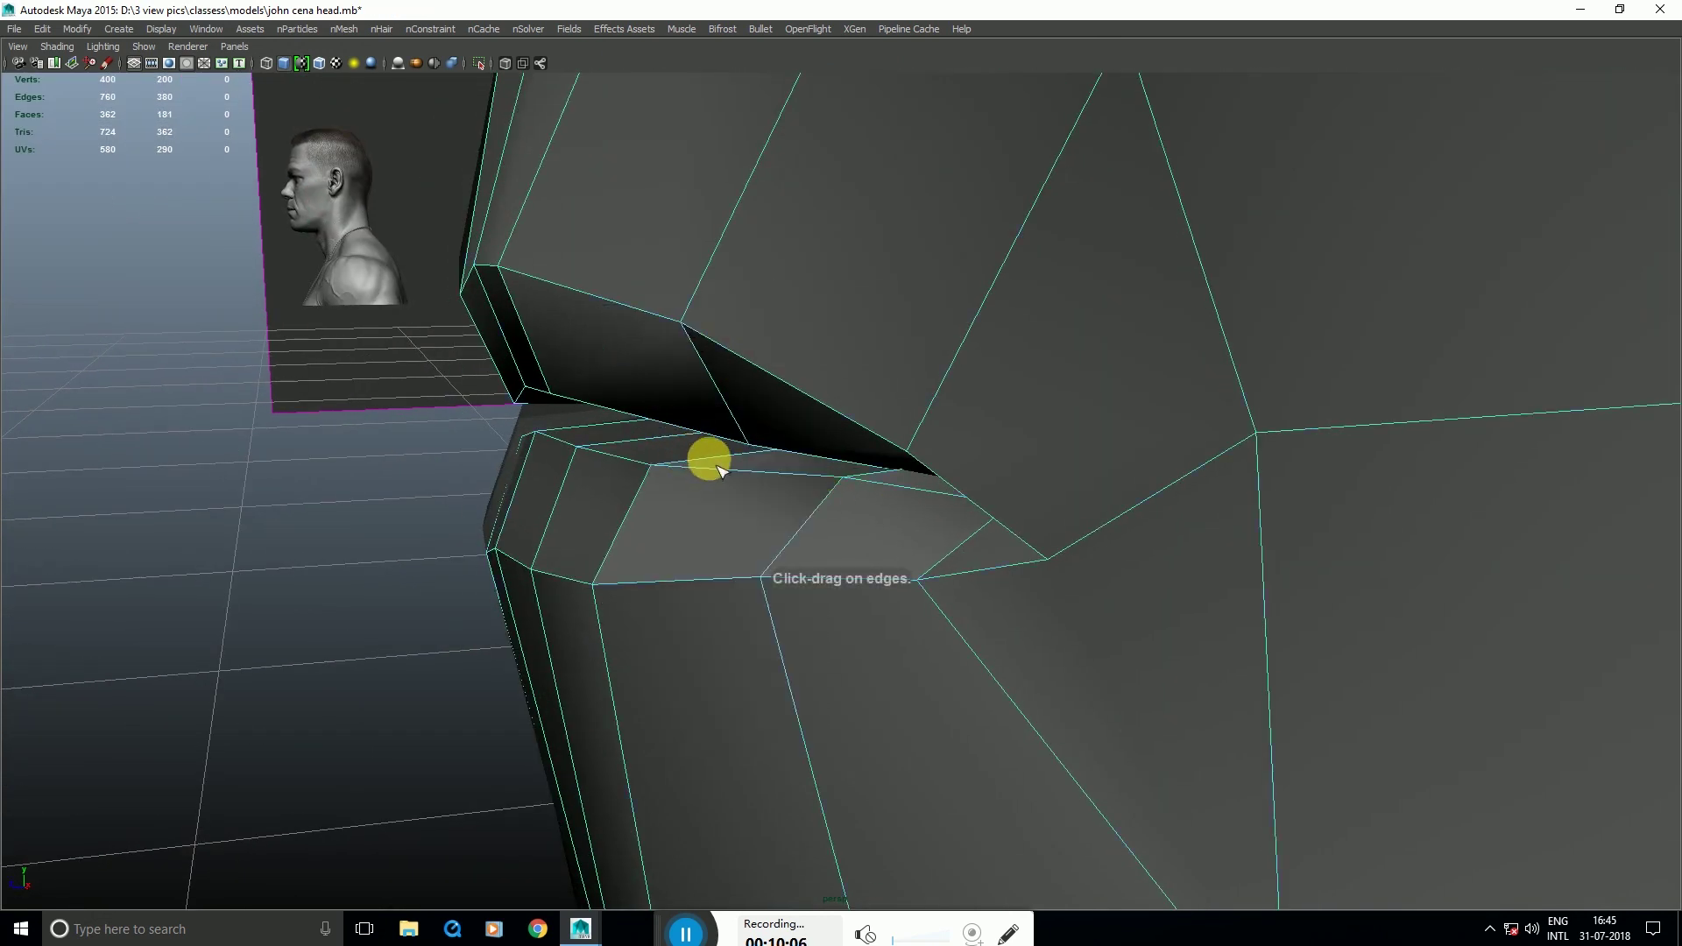
{"action": "left_click", "coordinate": [637, 530]}
Step: Apply Edit Edge Flow to the new outer lip loop so it follows the curvature, and return to object mode
{"action": "right_click_drag", "start_coordinate": [948, 384], "coordinate": [936, 507], "text": "shift"}
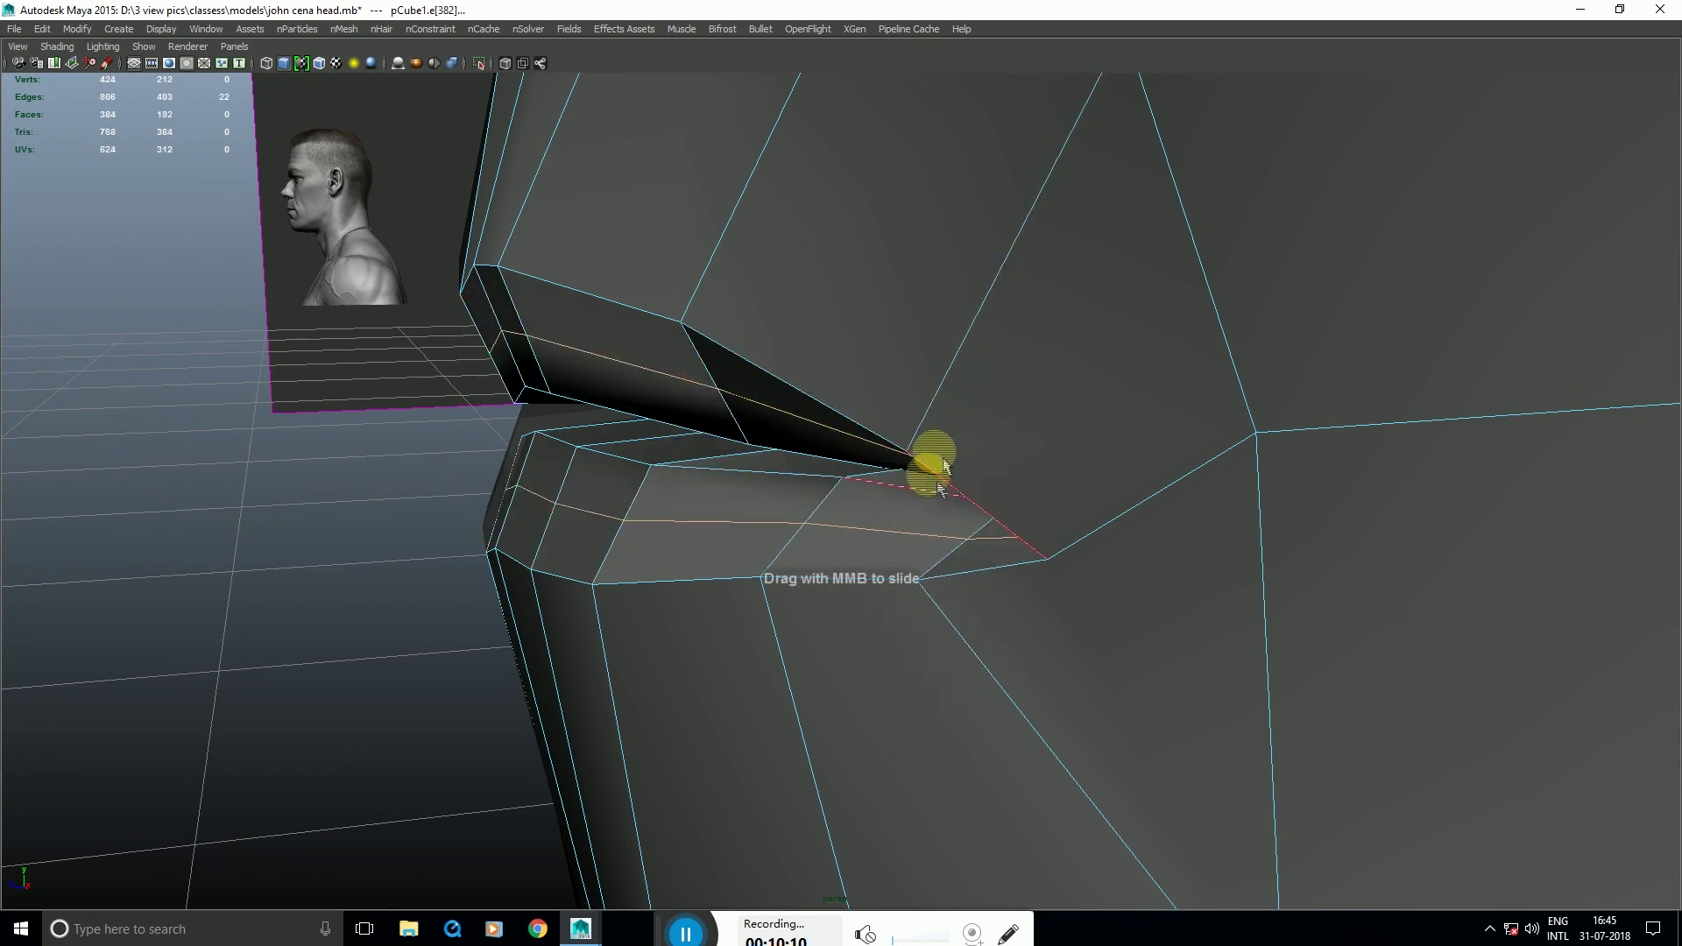
{"action": "right_click_drag", "start_coordinate": [945, 437], "coordinate": [946, 575], "text": "shift"}
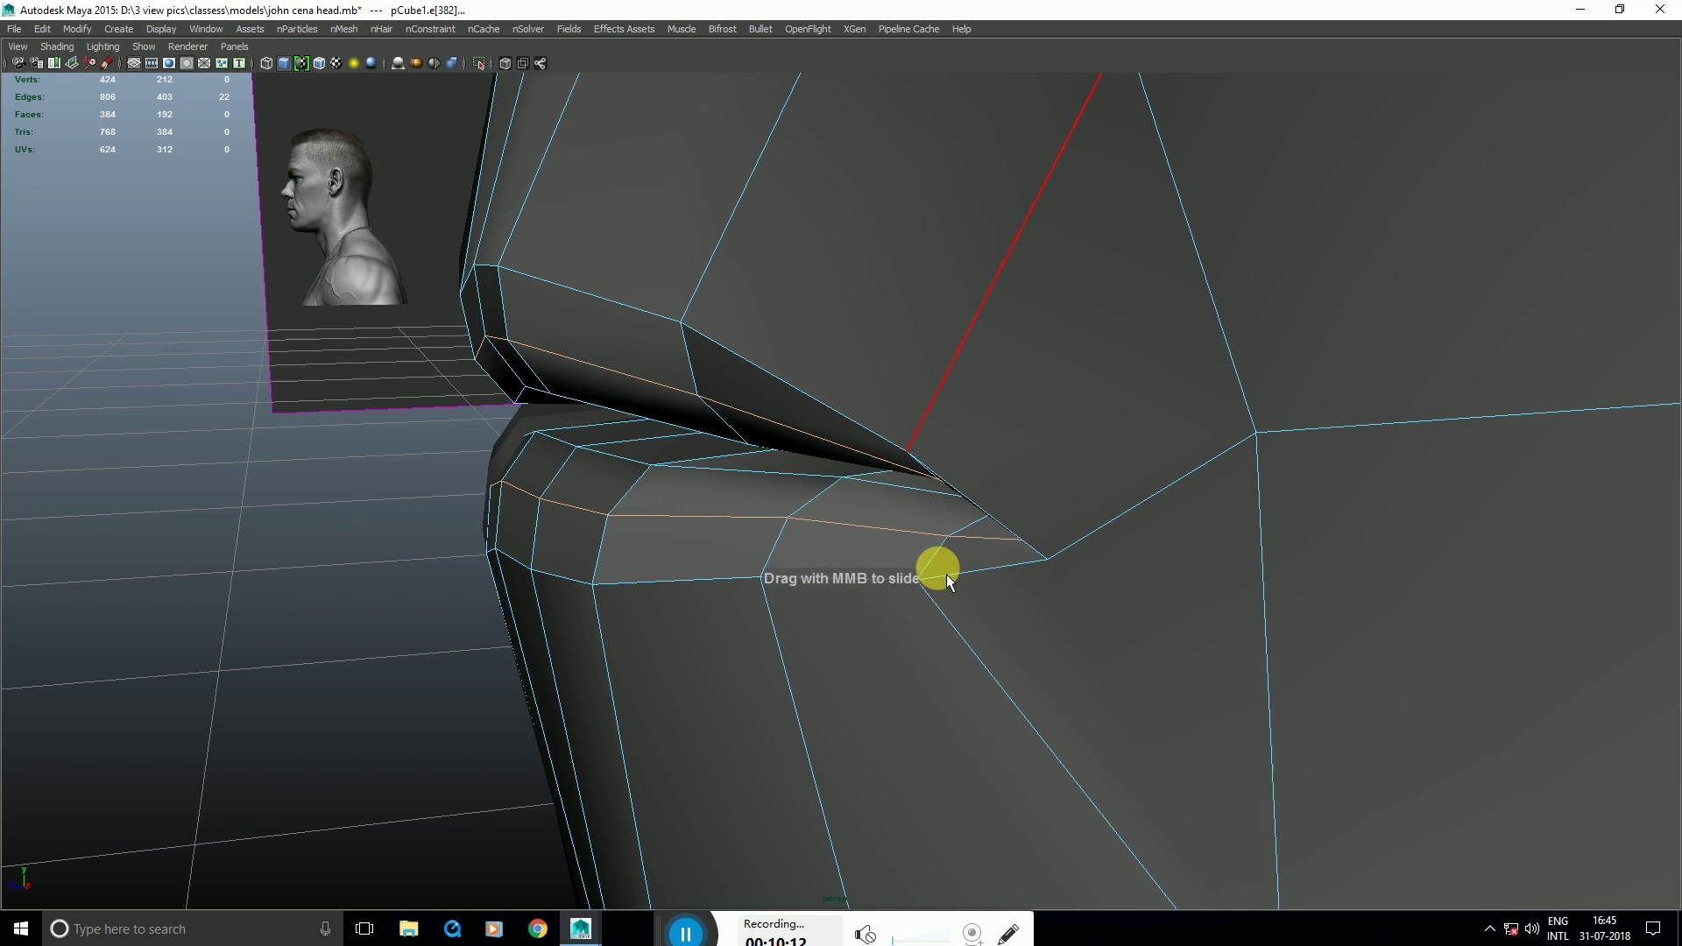
{"action": "left_click", "coordinate": [897, 524]}
{"action": "right_click_drag", "start_coordinate": [897, 523], "coordinate": [907, 426]}
{"action": "left_click", "coordinate": [912, 419]}
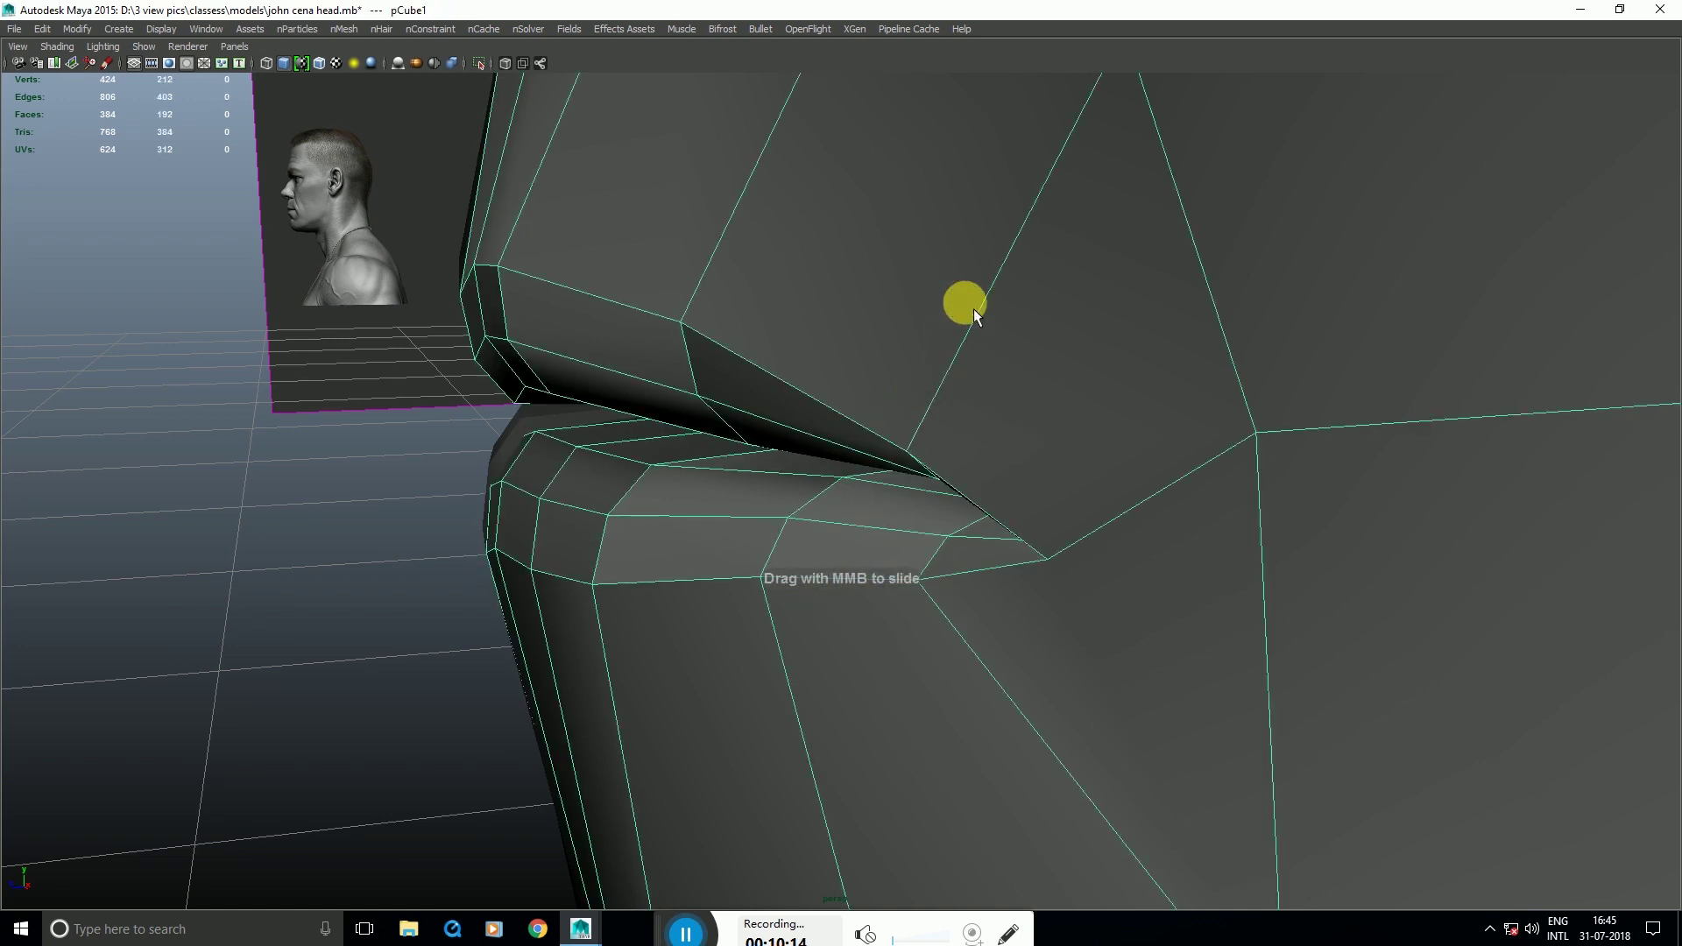
Step: Insert another edge loop through the faces inside the mouth slit and apply Edit Edge Flow to it
{"action": "right_click_drag", "start_coordinate": [974, 309], "coordinate": [859, 306], "text": "shift"}
{"action": "left_click_drag", "start_coordinate": [739, 467], "coordinate": [796, 499]}
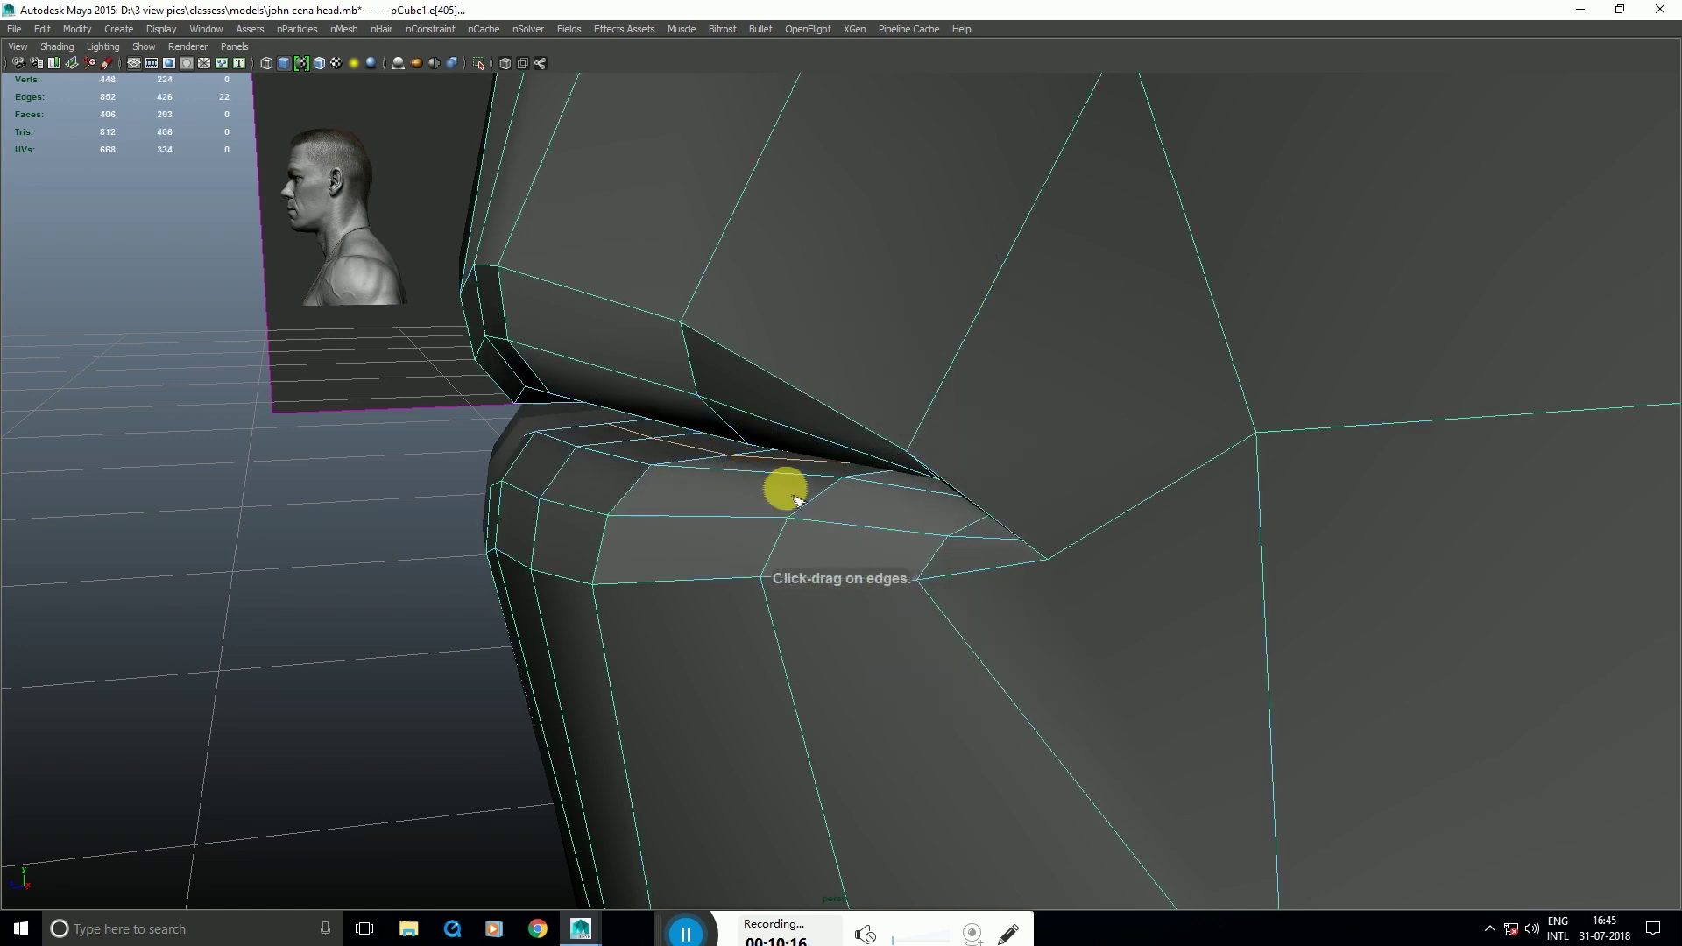
{"action": "right_click_drag", "start_coordinate": [1123, 366], "coordinate": [1121, 525], "text": "shift"}
{"action": "left_click_drag", "start_coordinate": [918, 570], "coordinate": [980, 568], "text": "alt"}
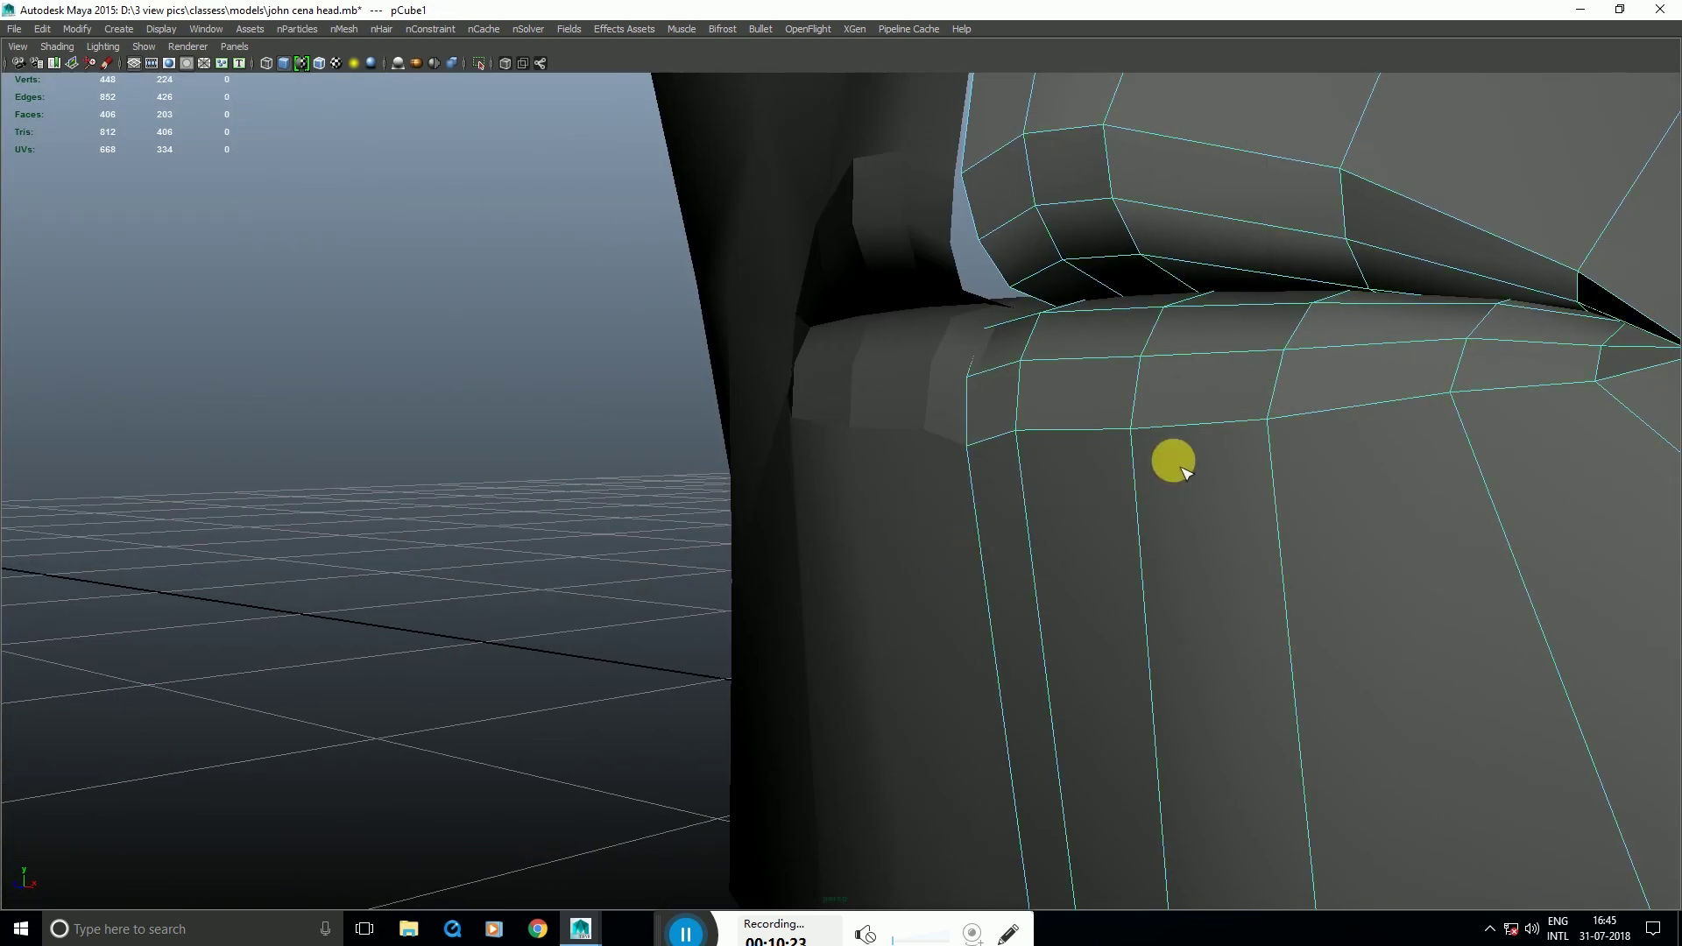
{"action": "scroll", "coordinate": [1181, 468], "scroll_direction": "down", "scroll_amount": 5}
{"action": "left_click_drag", "start_coordinate": [1182, 467], "coordinate": [1206, 488], "text": "alt"}
Step: Move the mouth corner vertex slightly down and inward to match the lip corner in the front reference
{"action": "key", "text": "space"}
{"action": "key", "text": "space"}
{"action": "key", "text": "ctrl+space"}
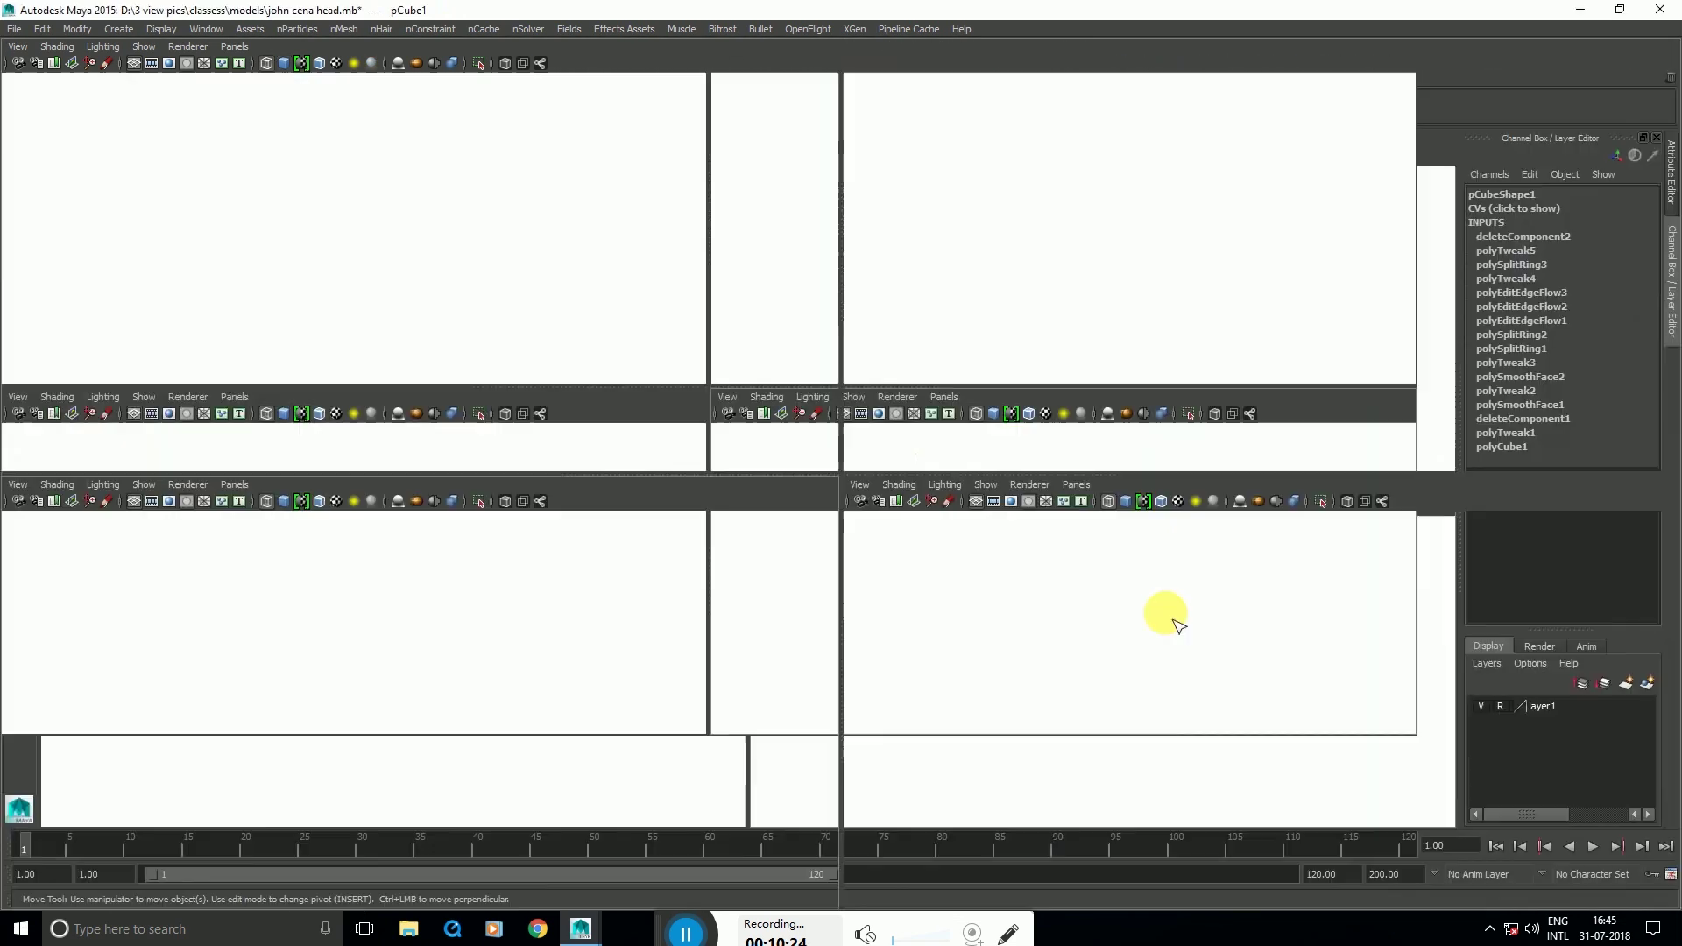
{"action": "key", "text": "space"}
{"action": "scroll", "coordinate": [812, 706], "scroll_direction": "up", "scroll_amount": 5}
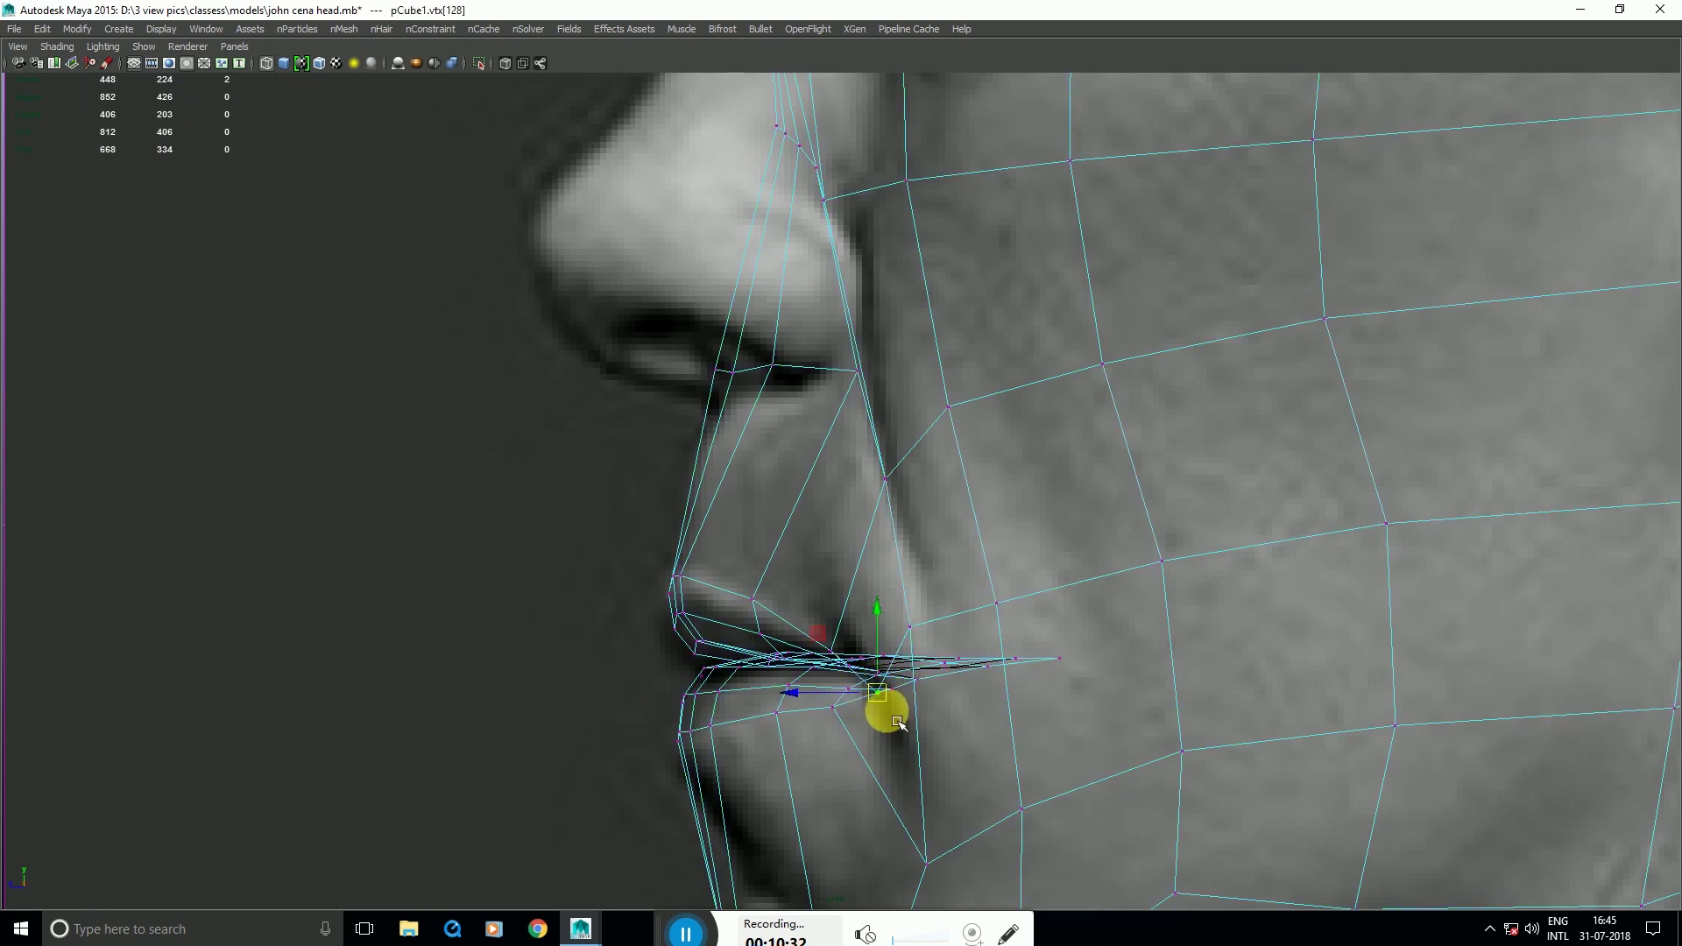
{"action": "key", "text": "space"}
{"action": "scroll", "coordinate": [708, 762], "scroll_direction": "up", "scroll_amount": 2}
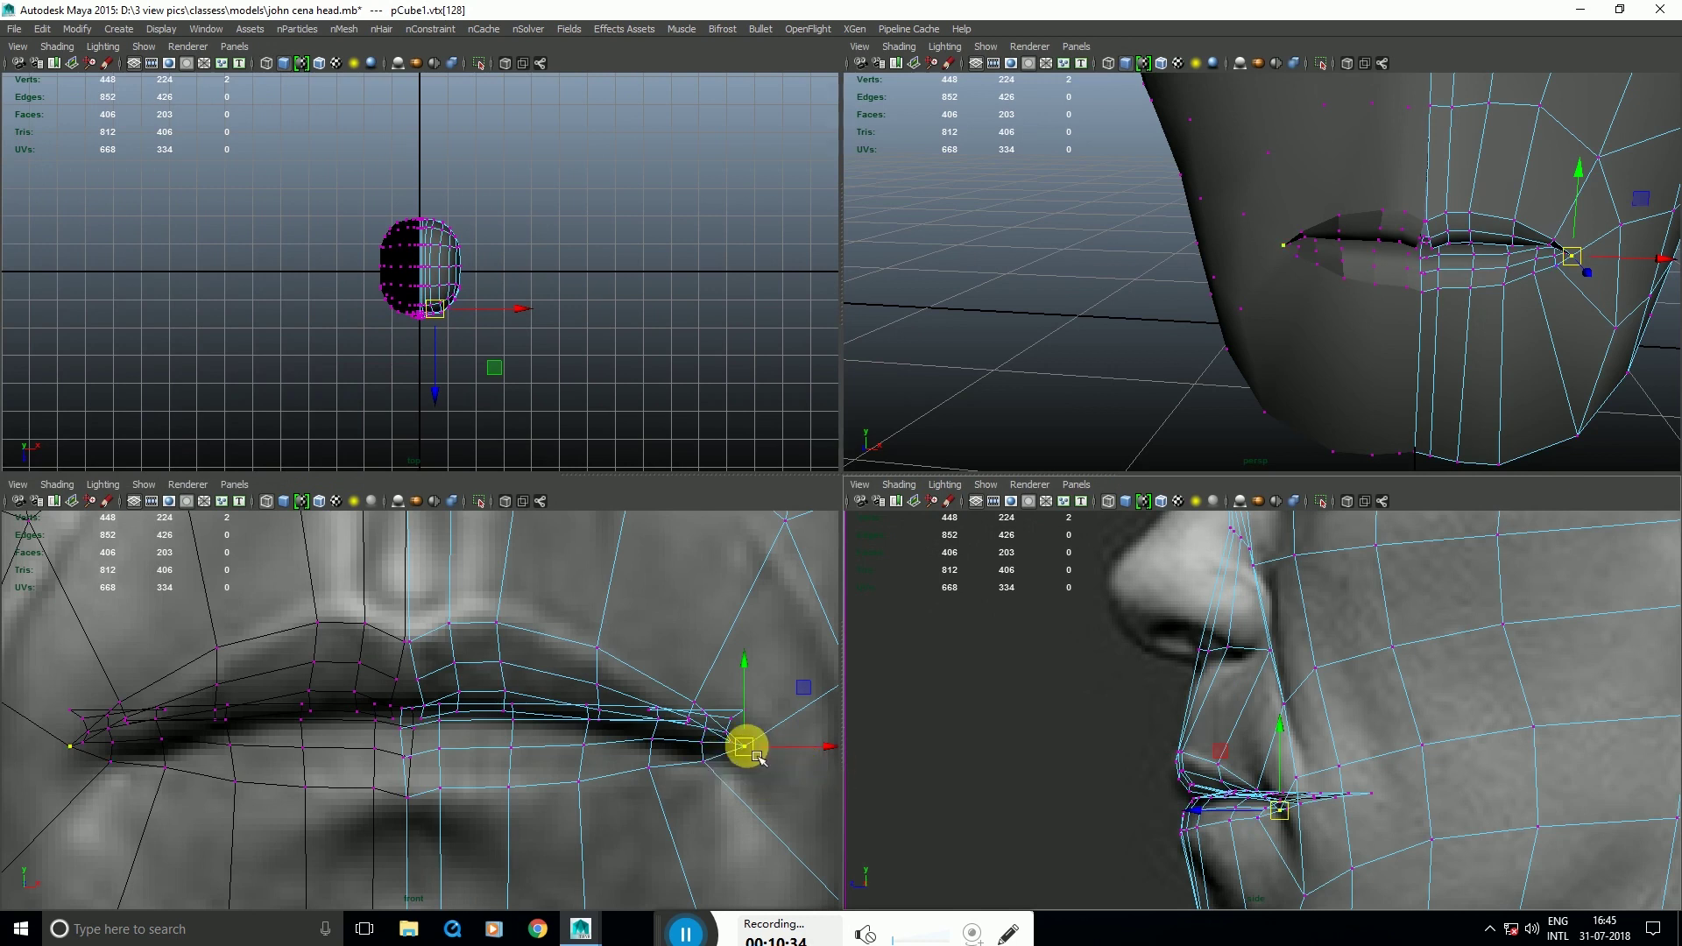
{"action": "left_click_drag", "start_coordinate": [758, 757], "coordinate": [771, 772]}
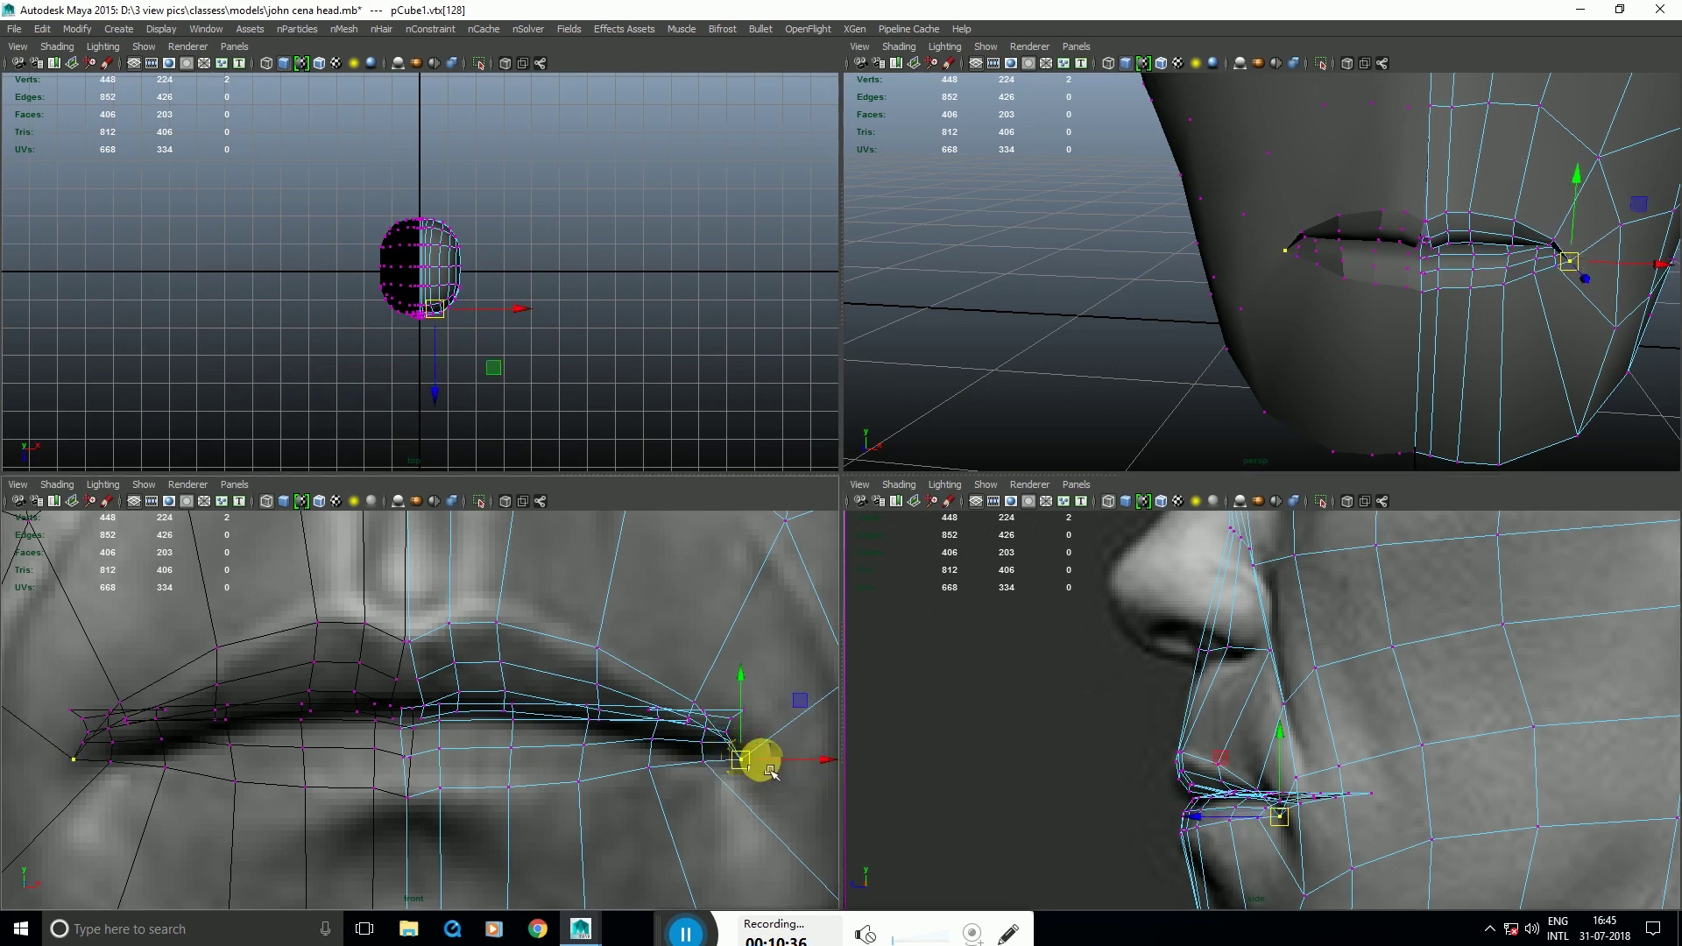
Step: Turn on soft selection for the mouth corner vertex and narrow its falloff to the area around the corner
{"action": "key", "text": "b"}
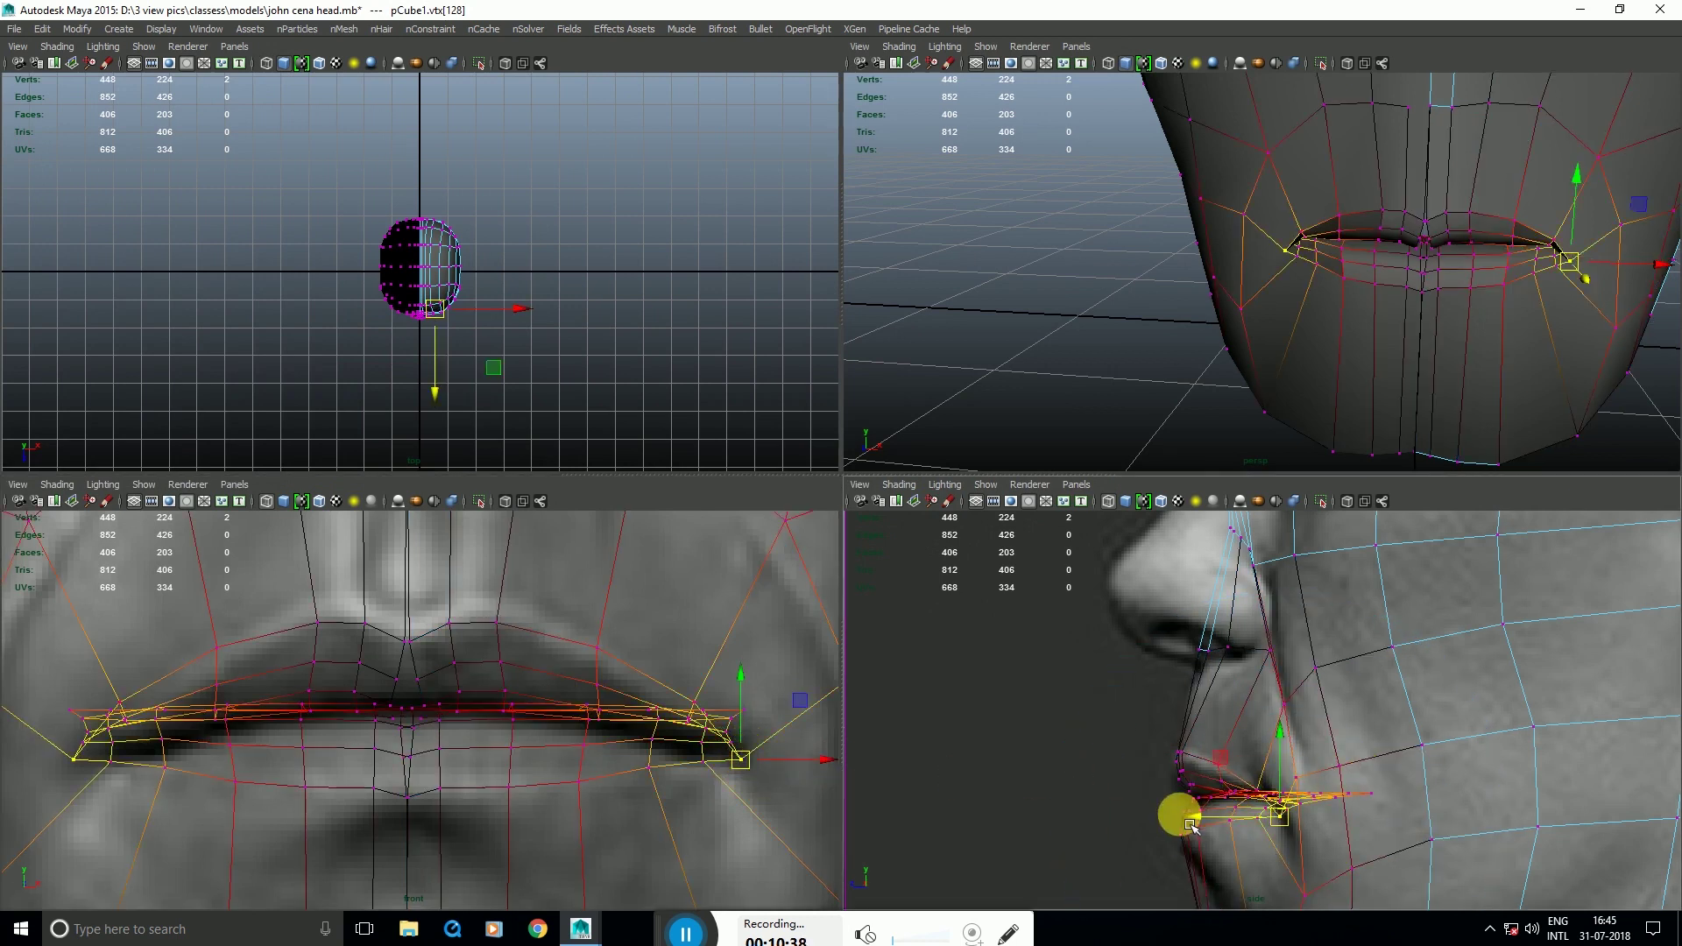
{"action": "left_click_drag", "start_coordinate": [1192, 825], "coordinate": [1293, 834]}
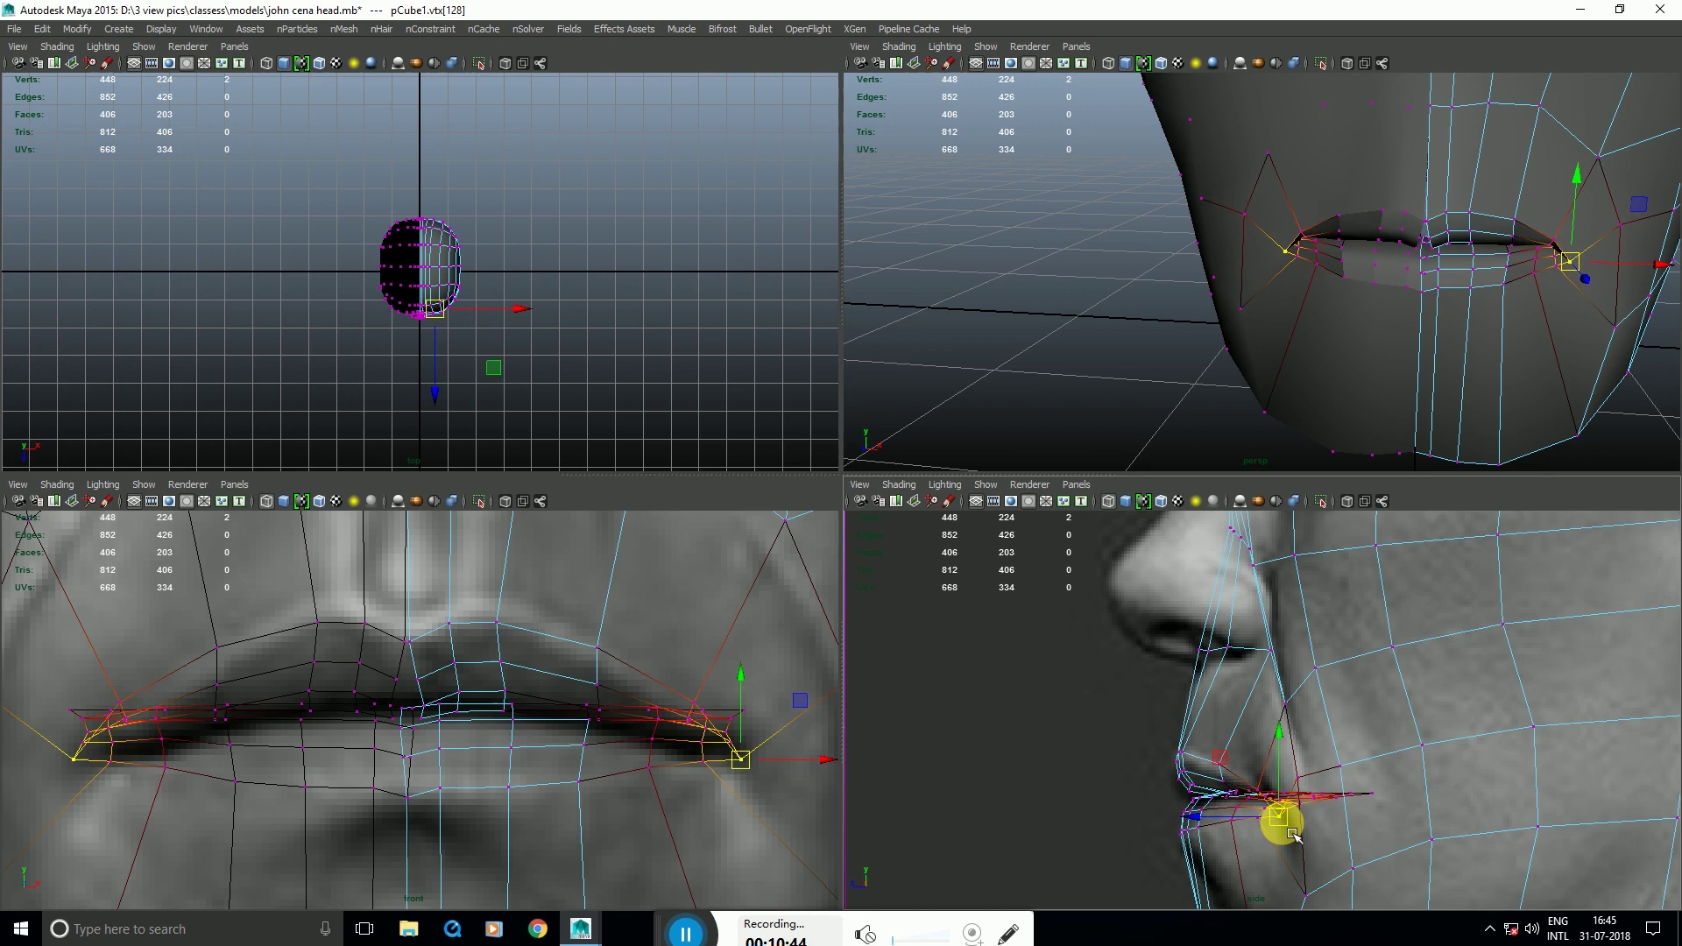
{"action": "left_click_drag", "start_coordinate": [440, 608], "coordinate": [500, 617]}
{"action": "left_click", "coordinate": [518, 640]}
{"action": "right_click_drag", "start_coordinate": [1437, 317], "coordinate": [1519, 262]}
Step: Select the lips' centre-line vertices in the front view and align them on the symmetry axis with one absolute X value
{"action": "left_click_drag", "start_coordinate": [1519, 262], "coordinate": [1340, 326], "text": "alt"}
{"action": "key", "text": "space"}
{"action": "right_click_drag", "start_coordinate": [1279, 330], "coordinate": [1165, 375], "text": "alt"}
{"action": "left_click_drag", "start_coordinate": [1165, 375], "coordinate": [1085, 477], "text": "alt"}
{"action": "right_click_drag", "start_coordinate": [1086, 476], "coordinate": [1128, 560], "text": "alt"}
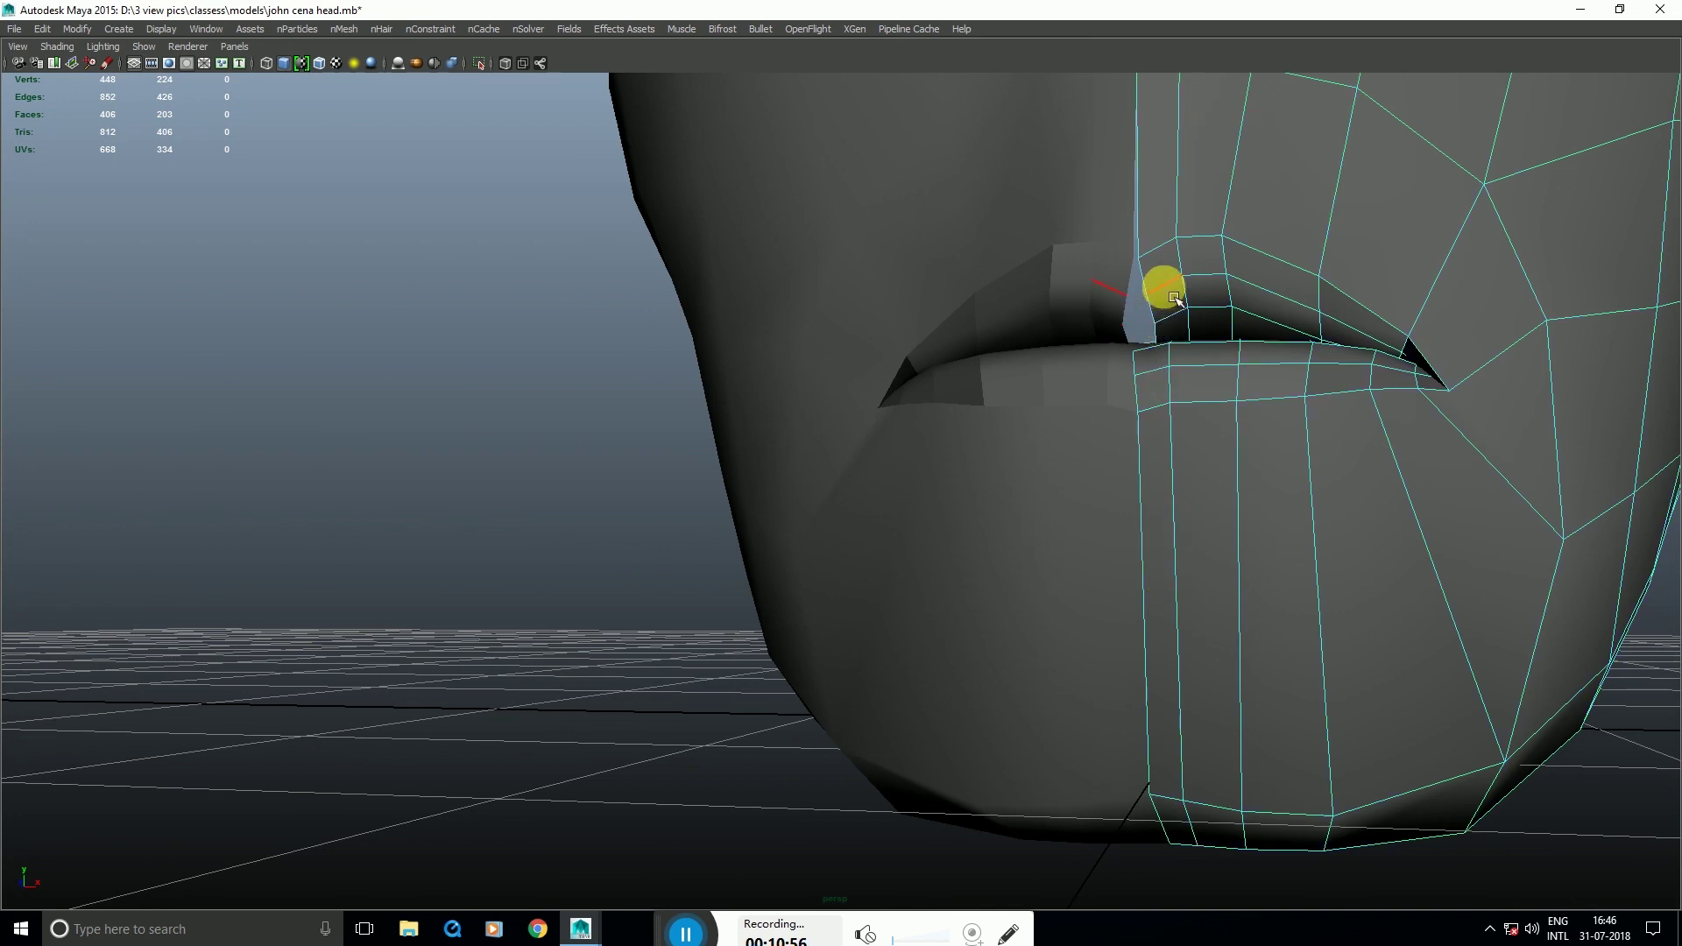
{"action": "key", "text": "space"}
{"action": "key", "text": "space"}
{"action": "right_click_drag", "start_coordinate": [905, 302], "coordinate": [748, 290]}
{"action": "left_click_drag", "start_coordinate": [745, 210], "coordinate": [870, 724]}
{"action": "key", "text": "ctrl+space"}
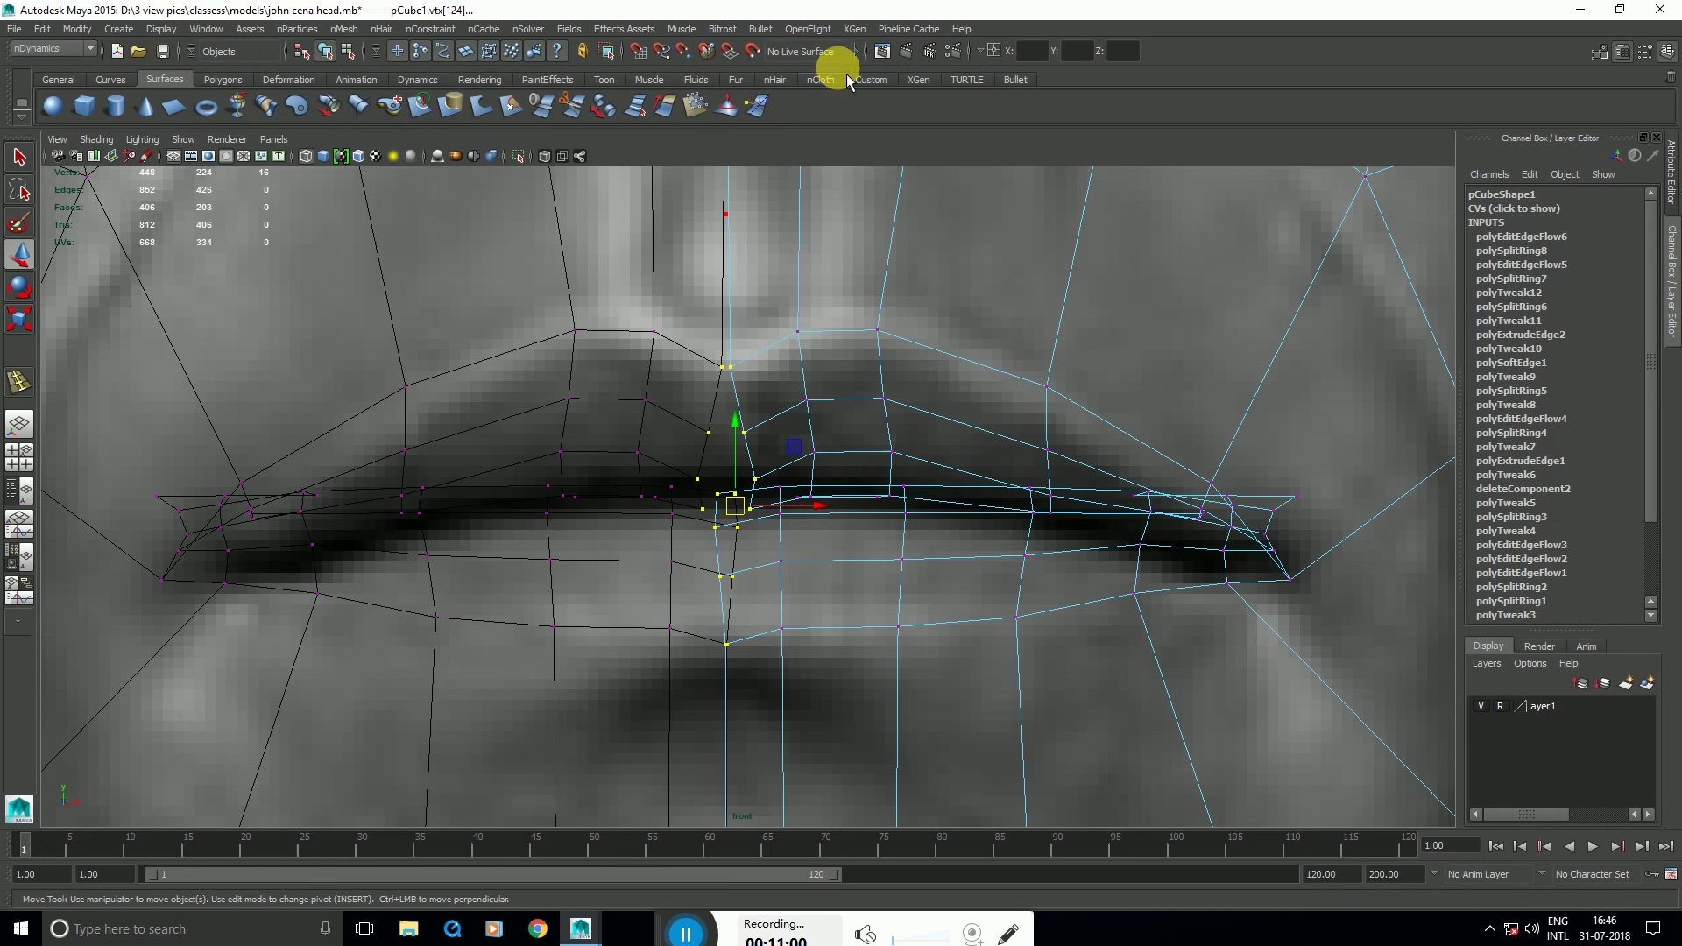
{"action": "key", "text": "Return"}
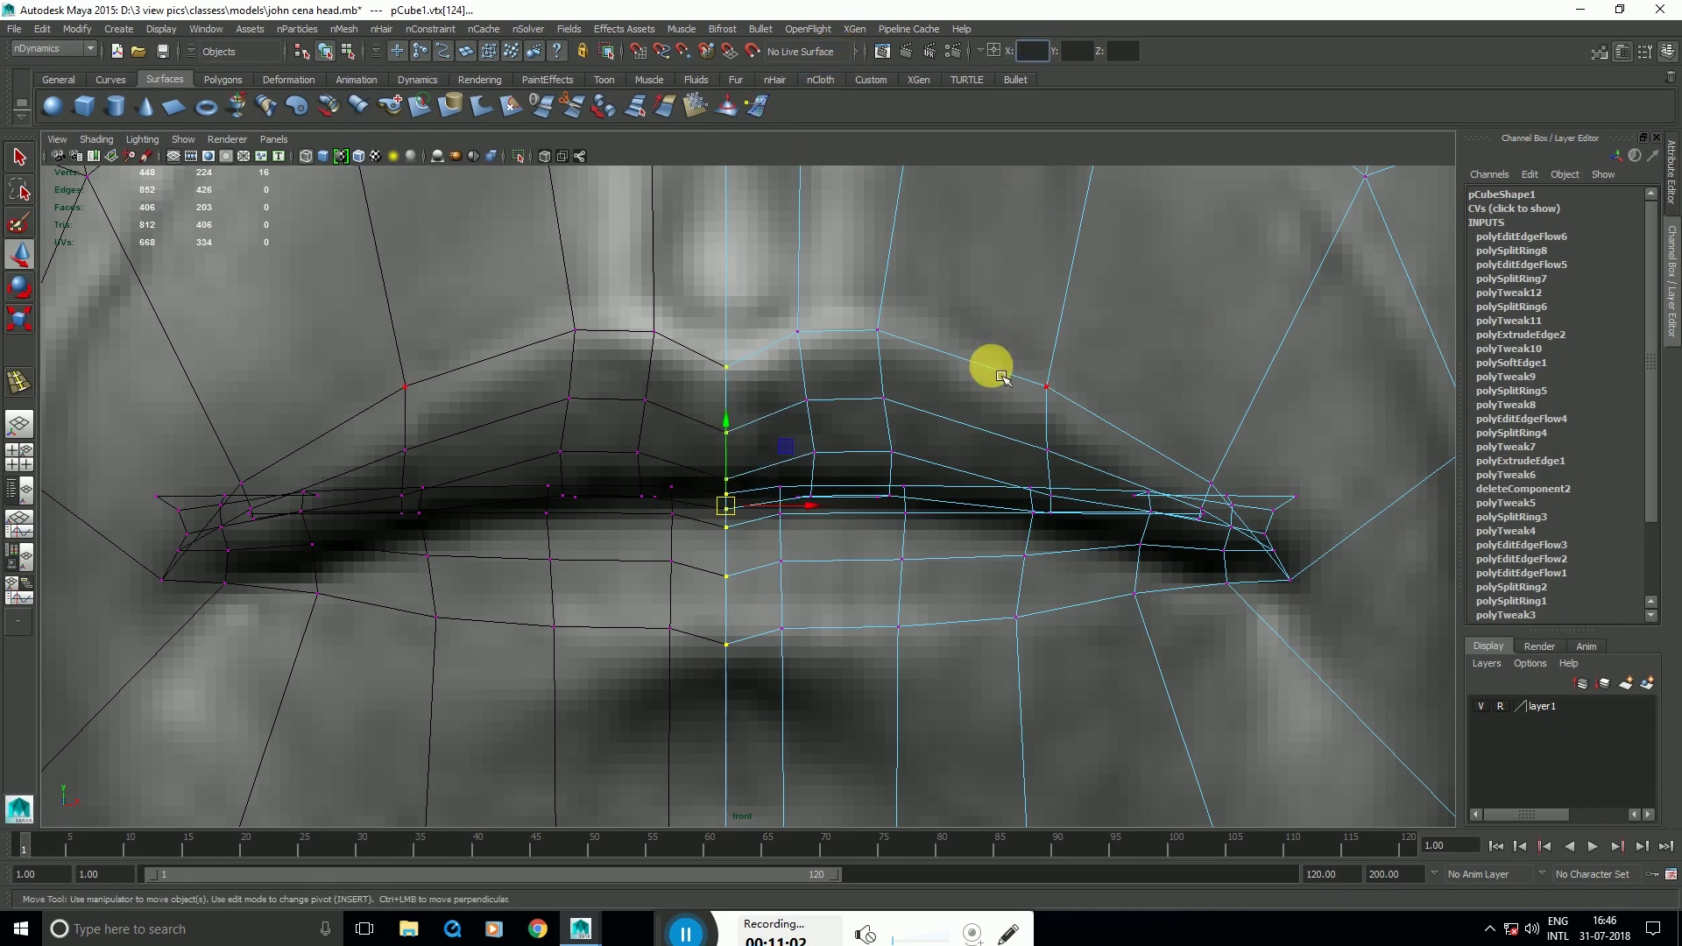
{"action": "right_click_drag", "start_coordinate": [949, 356], "coordinate": [955, 263]}
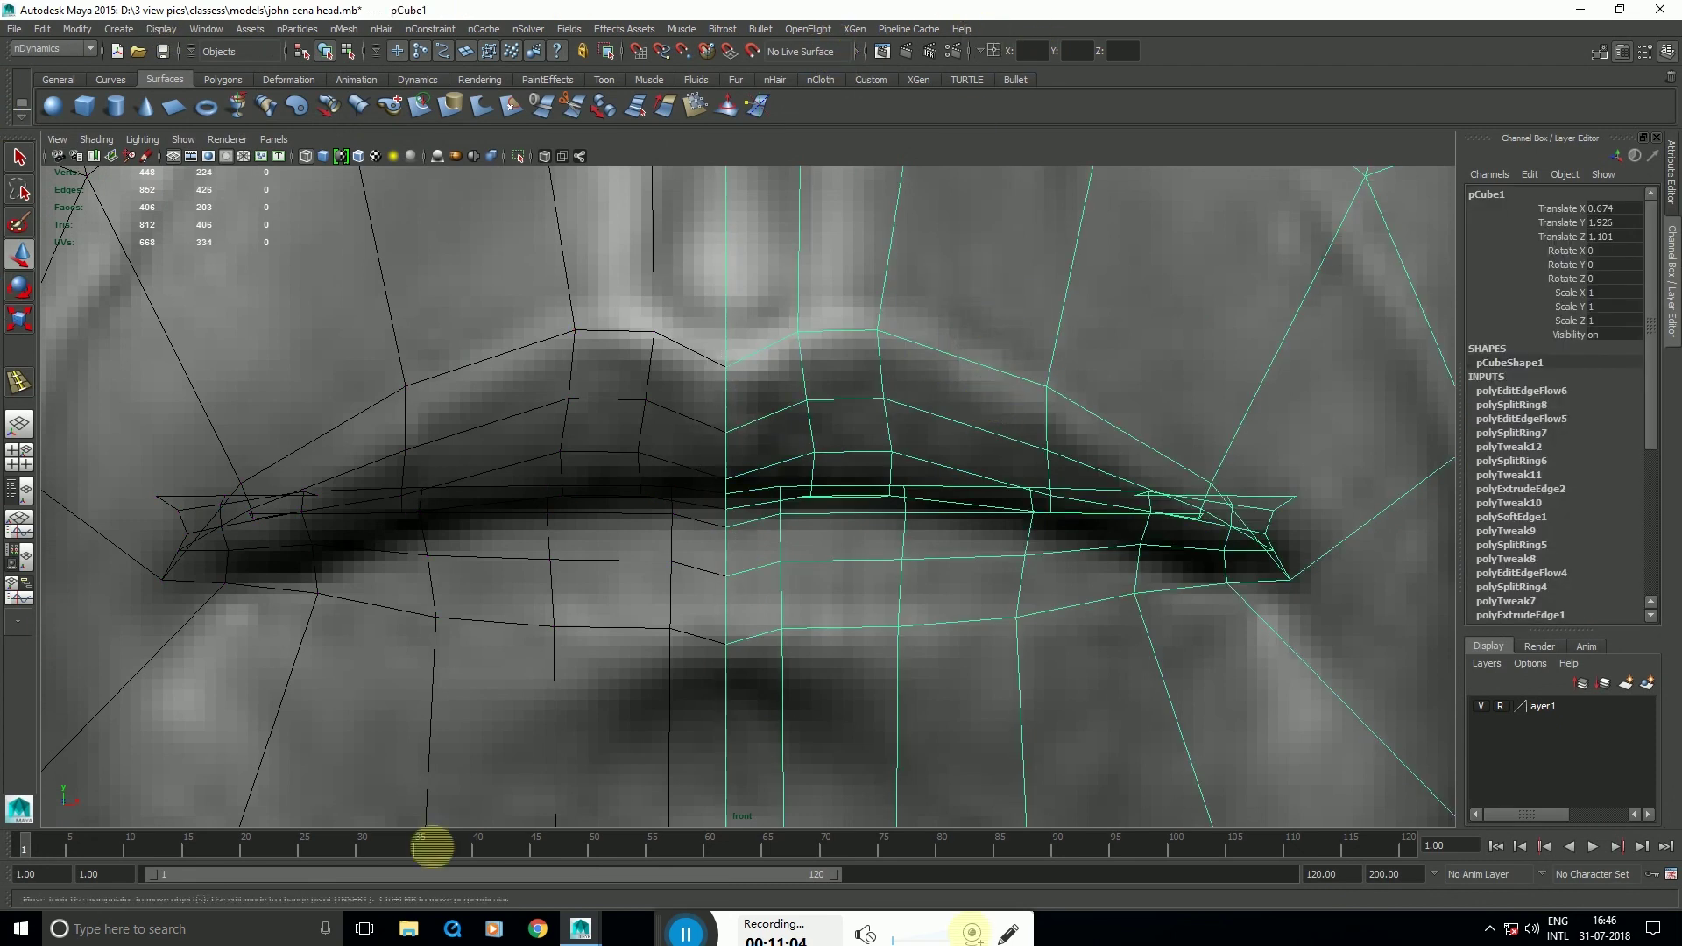
Step: Check the fit of the half-head mesh and lips against the whole front reference
{"action": "key", "text": "ctrl+space"}
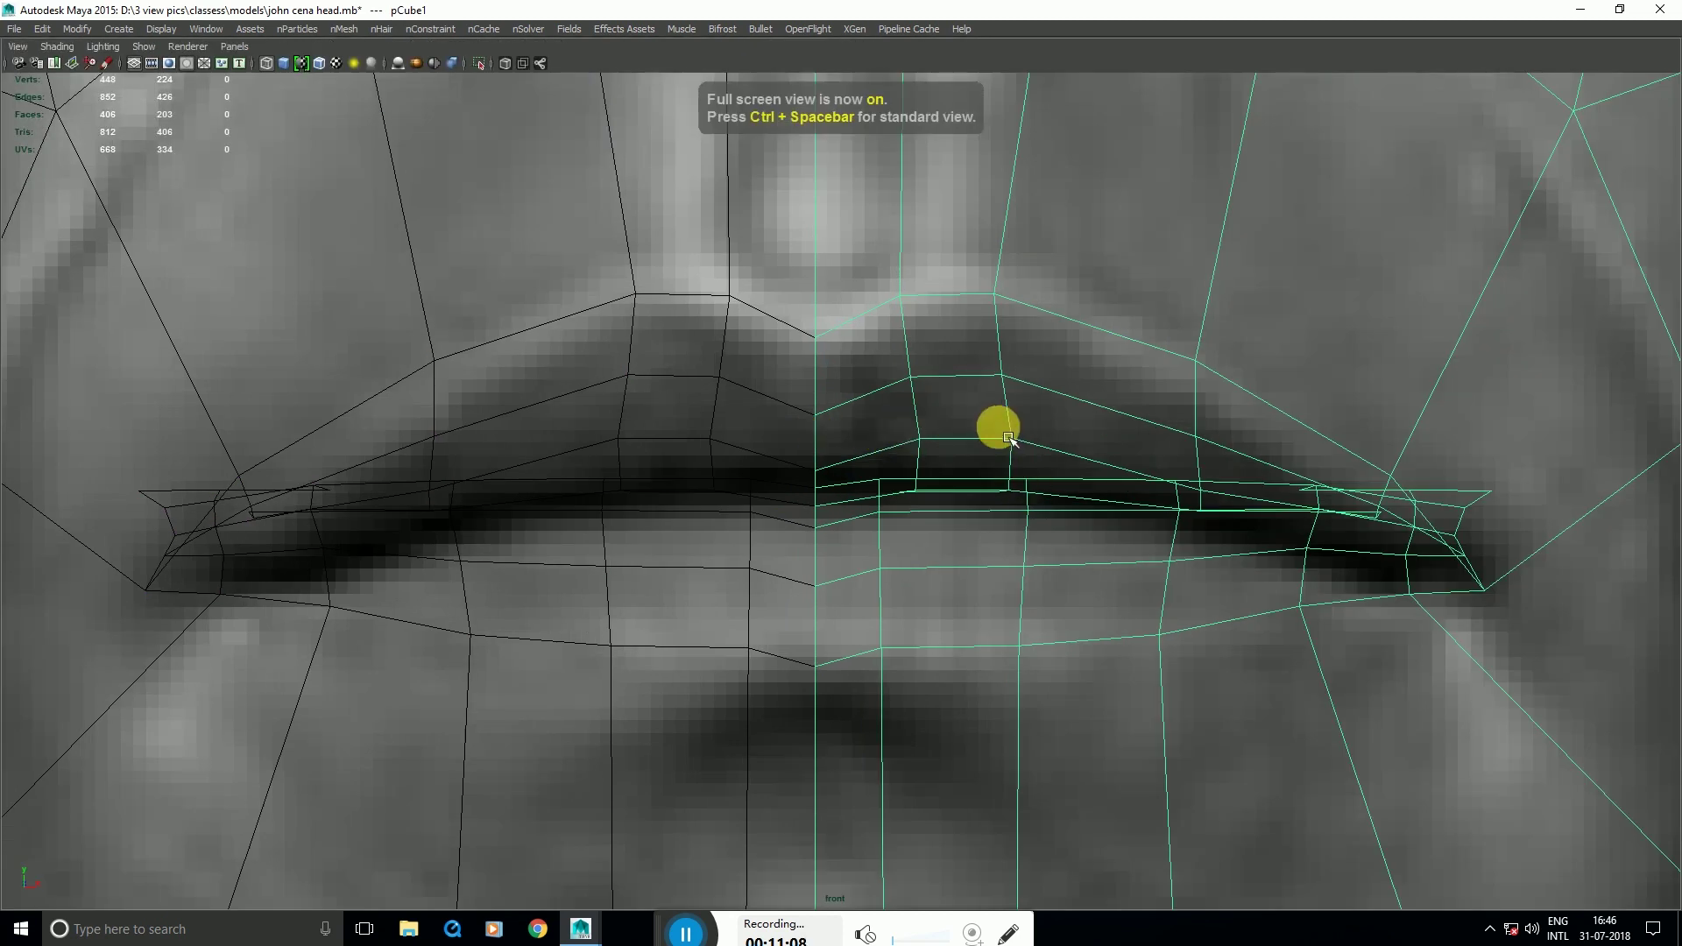
{"action": "scroll", "coordinate": [1007, 437], "scroll_direction": "down", "scroll_amount": 10}
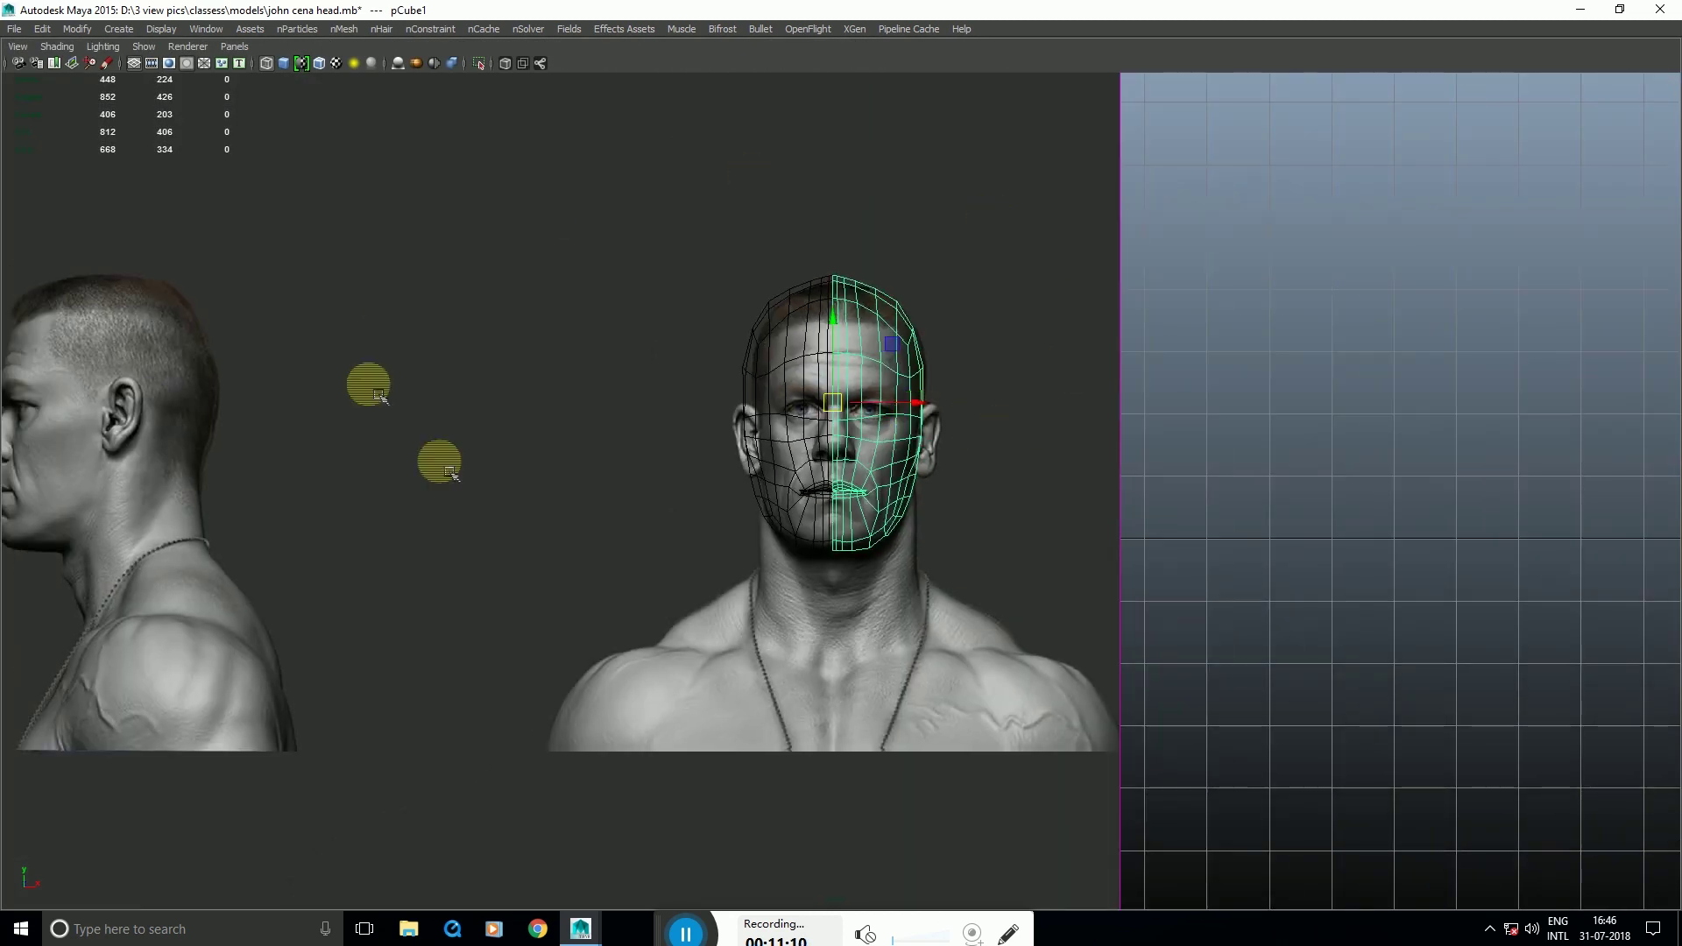
{"action": "scroll", "coordinate": [837, 488], "scroll_direction": "up", "scroll_amount": 6}
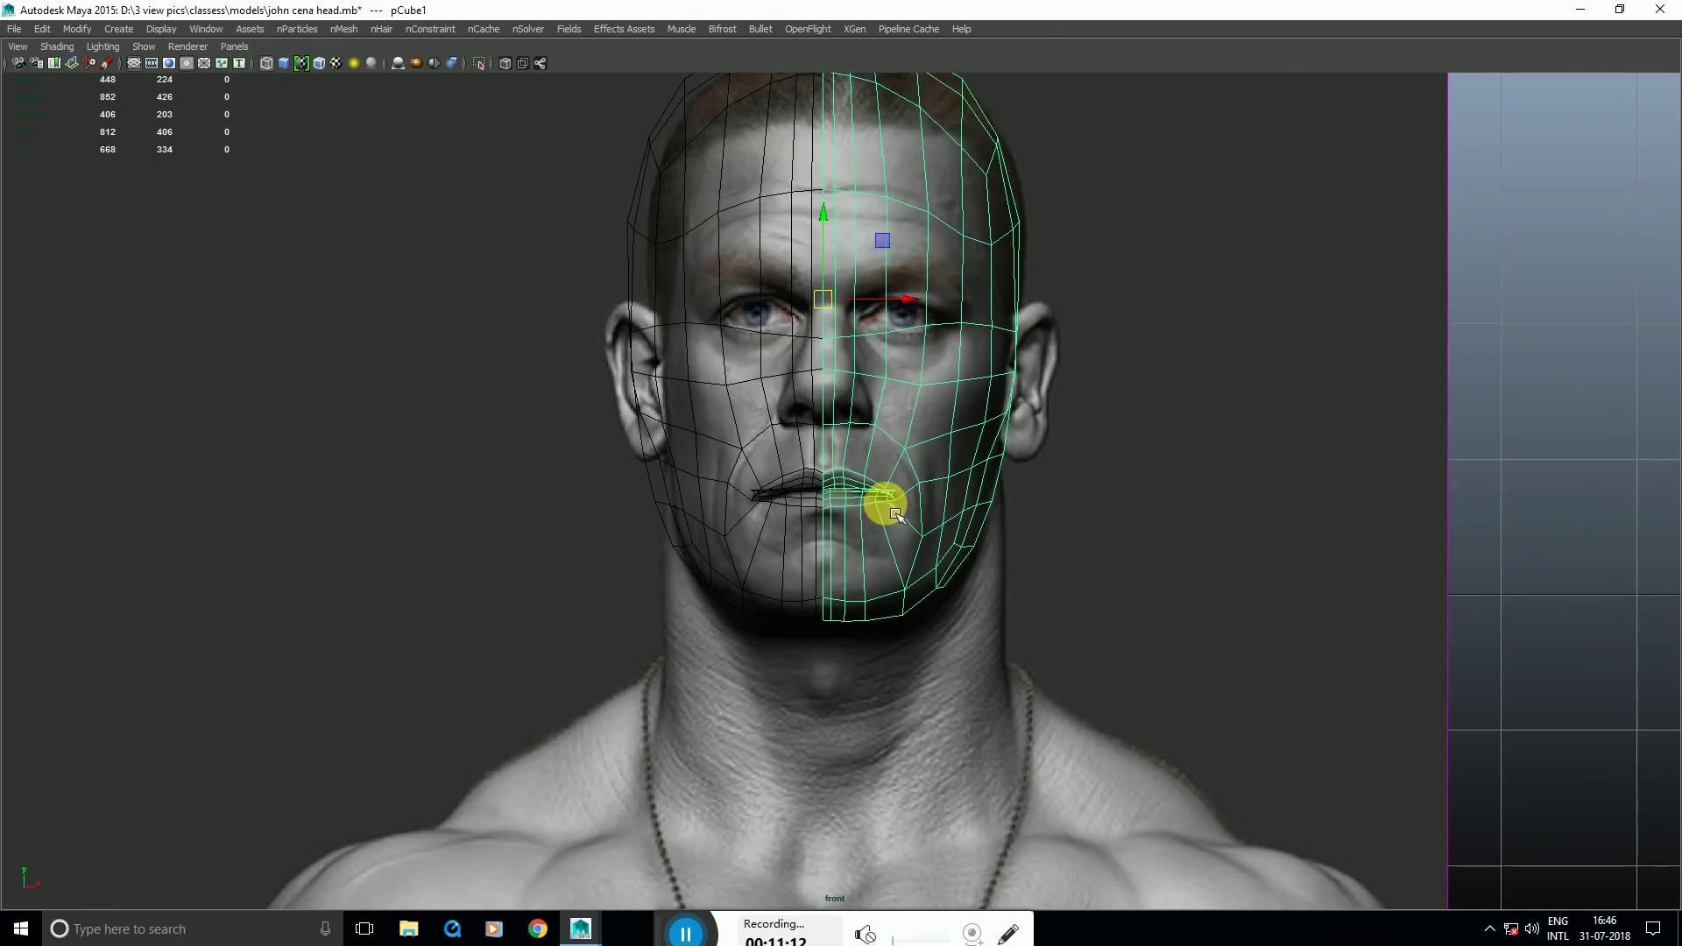
{"action": "key", "text": "ctrl+space"}
{"action": "key", "text": "ctrl+space"}
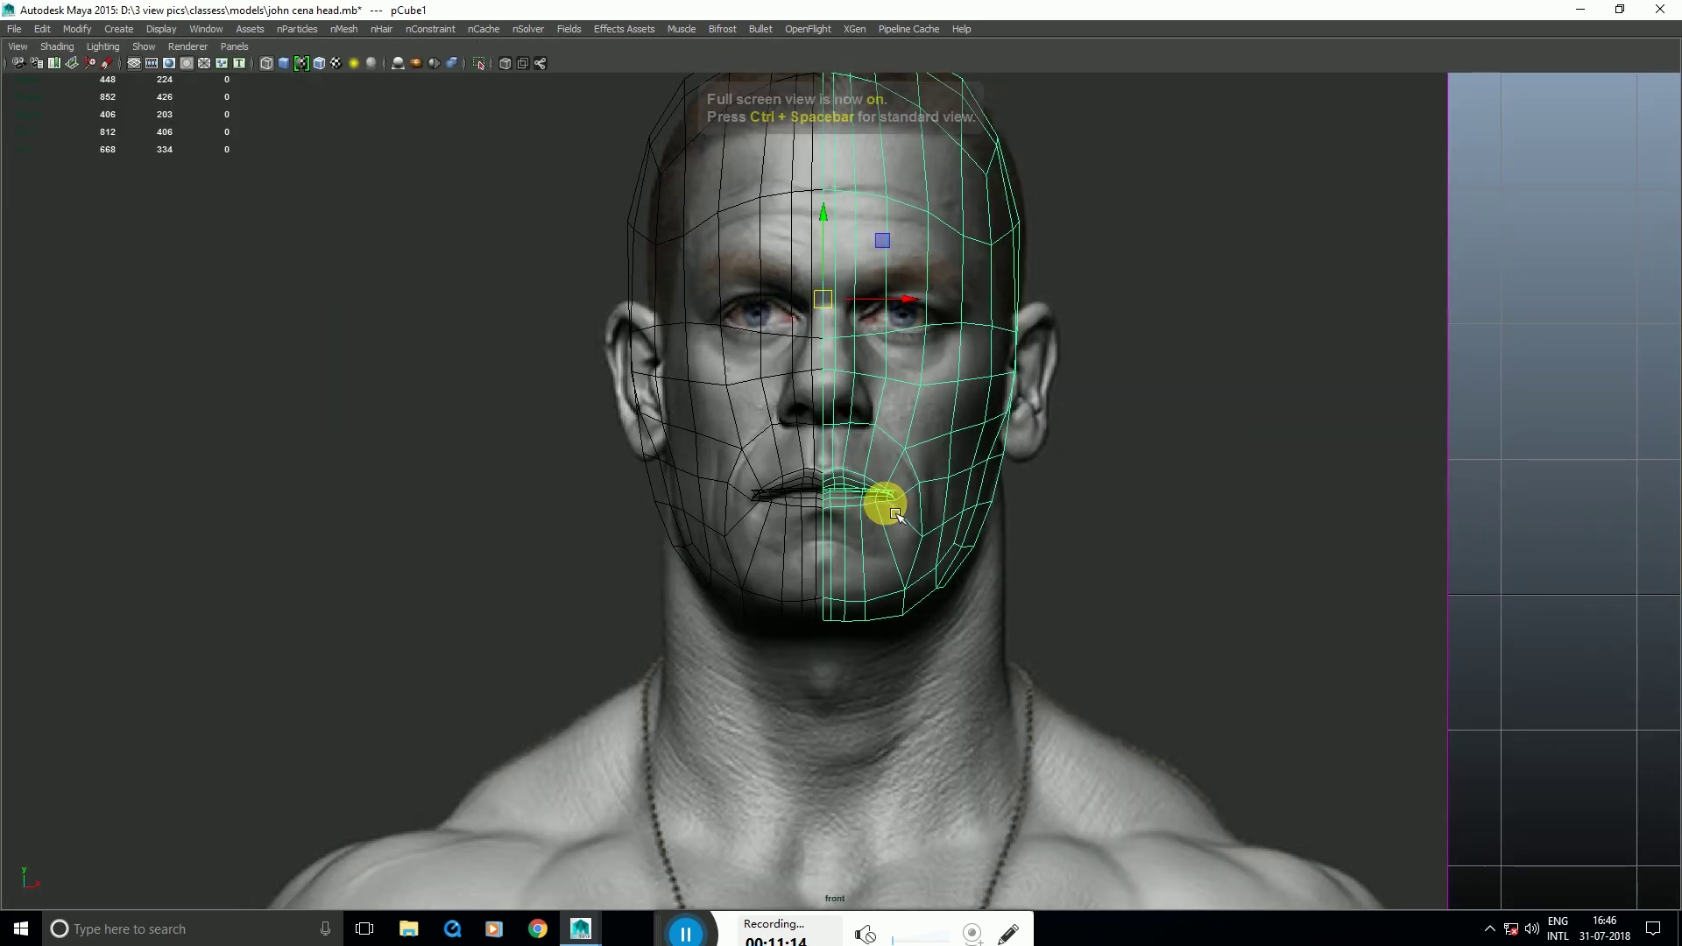
{"action": "scroll", "coordinate": [876, 499], "scroll_direction": "up", "scroll_amount": 3}
{"action": "key", "text": "space"}
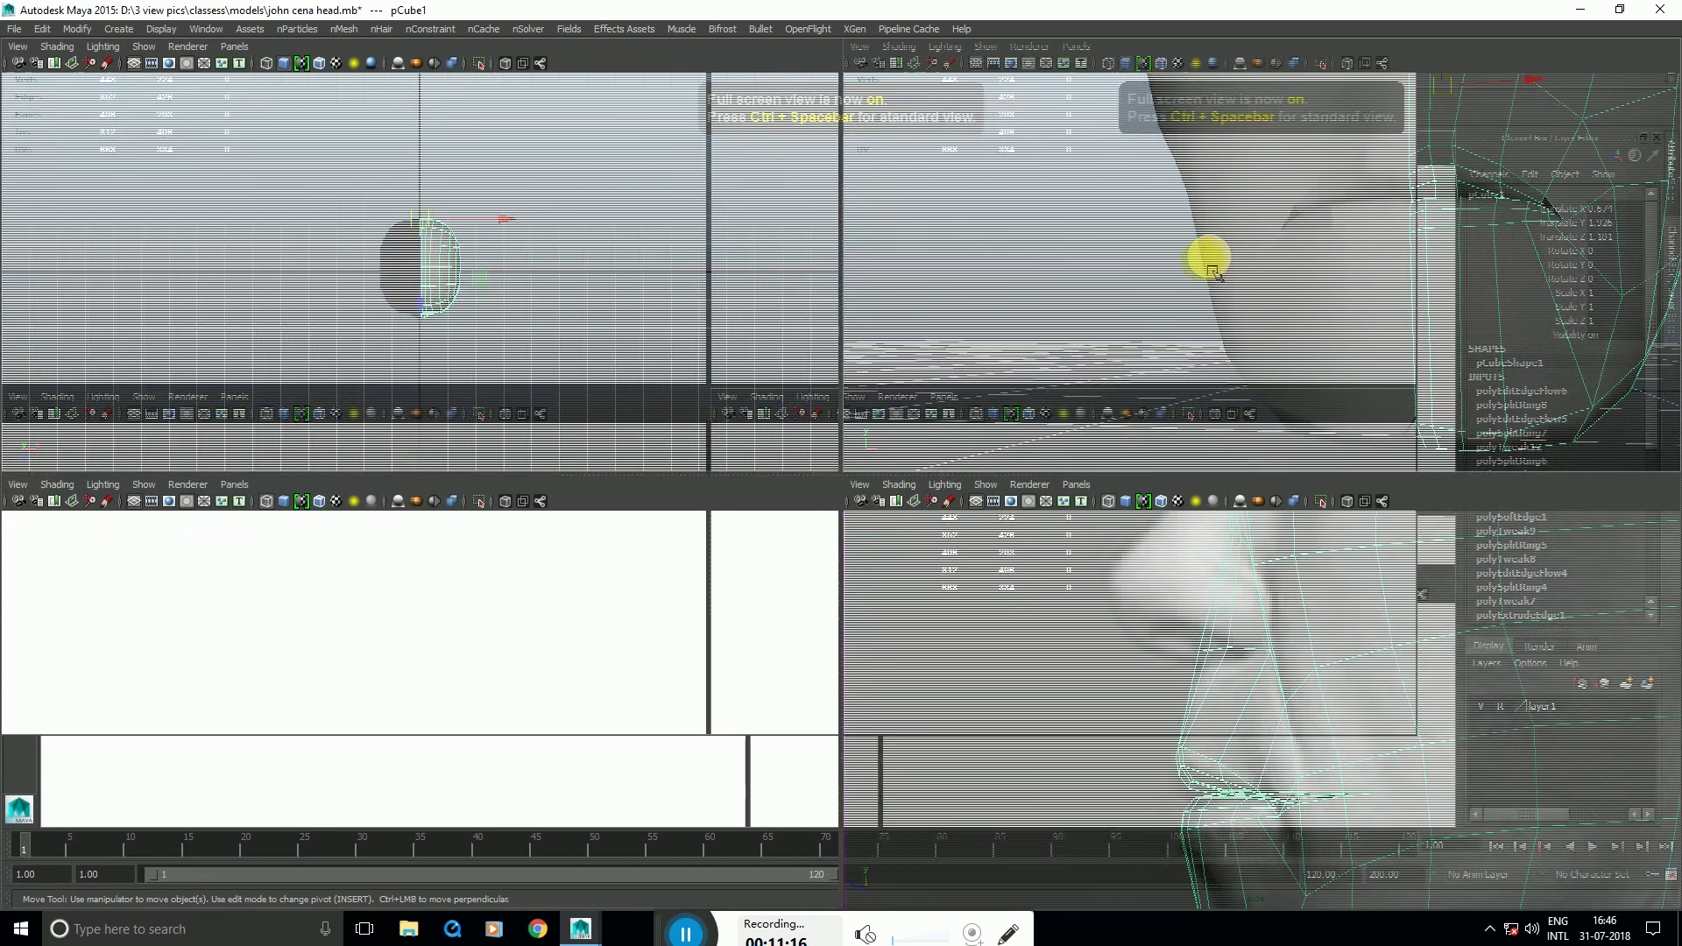
Step: Insert an edge loop around the mouth just outside the lip border, starting from the edges above the upper lip
{"action": "key", "text": "space"}
{"action": "left_click_drag", "start_coordinate": [1217, 302], "coordinate": [1111, 440], "text": "alt"}
{"action": "right_click_drag", "start_coordinate": [1304, 252], "coordinate": [1486, 283], "text": "shift"}
{"action": "left_click", "coordinate": [1586, 568]}
{"action": "left_click_drag", "start_coordinate": [1586, 569], "coordinate": [1020, 531], "text": "alt"}
{"action": "left_click", "coordinate": [1044, 552]}
{"action": "key", "text": "space"}
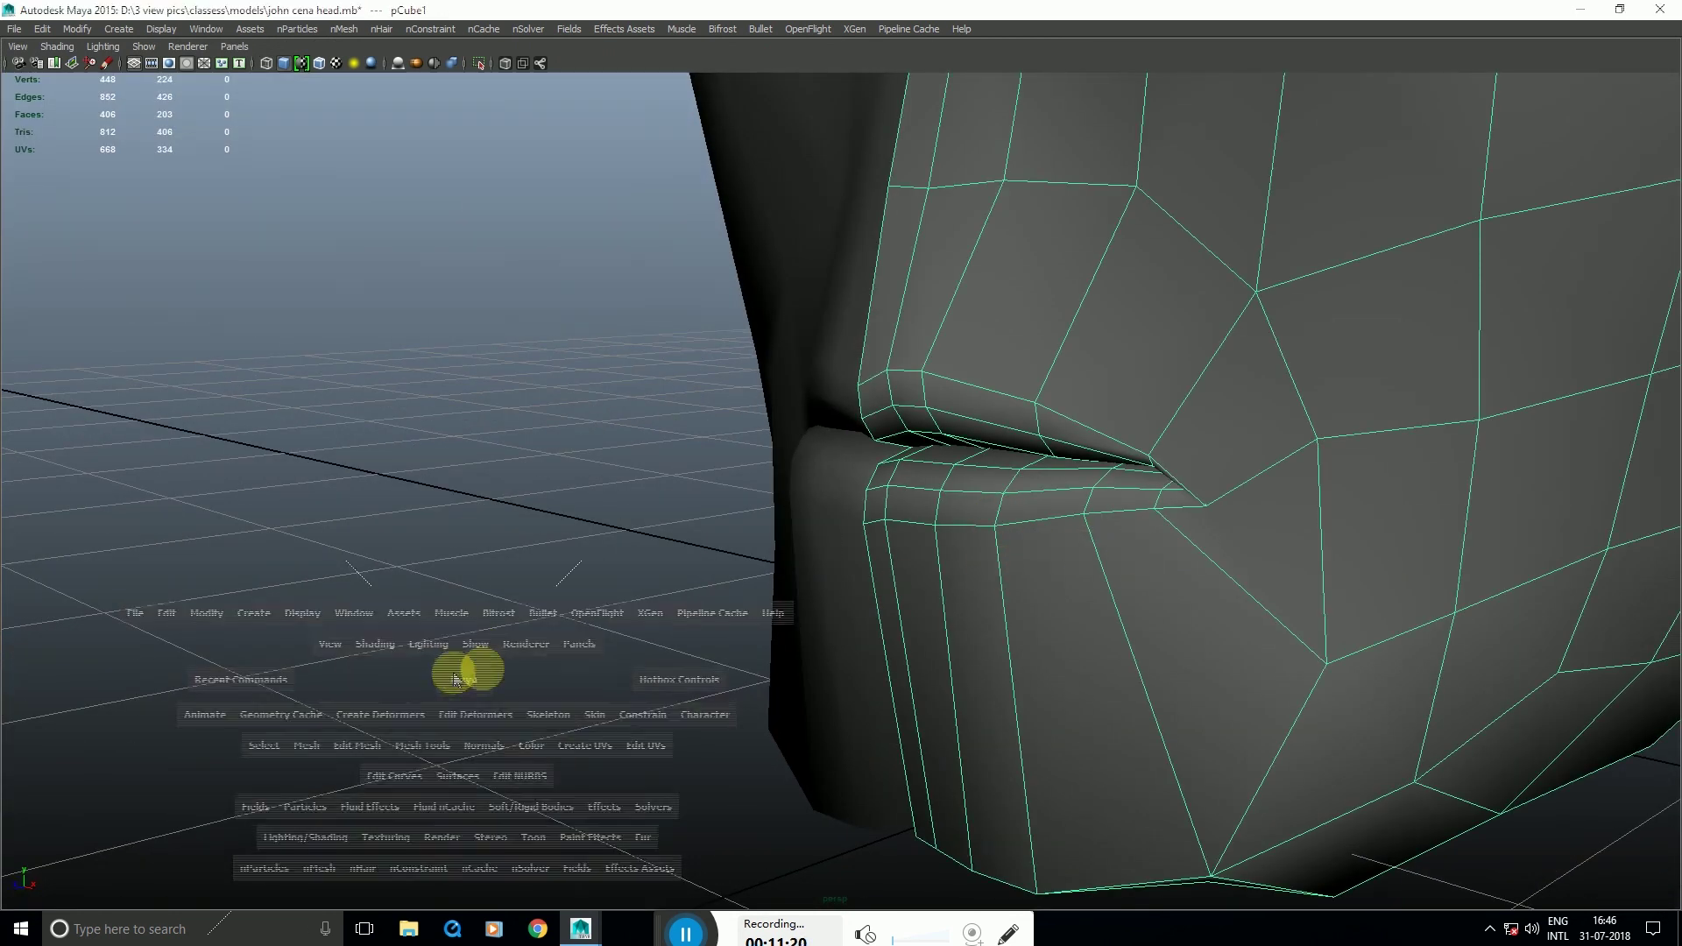
{"action": "key", "text": "space"}
{"action": "scroll", "coordinate": [865, 352], "scroll_direction": "up", "scroll_amount": 2}
{"action": "right_click_drag", "start_coordinate": [862, 348], "coordinate": [791, 385], "text": "shift"}
{"action": "scroll", "coordinate": [751, 671], "scroll_direction": "up", "scroll_amount": 3}
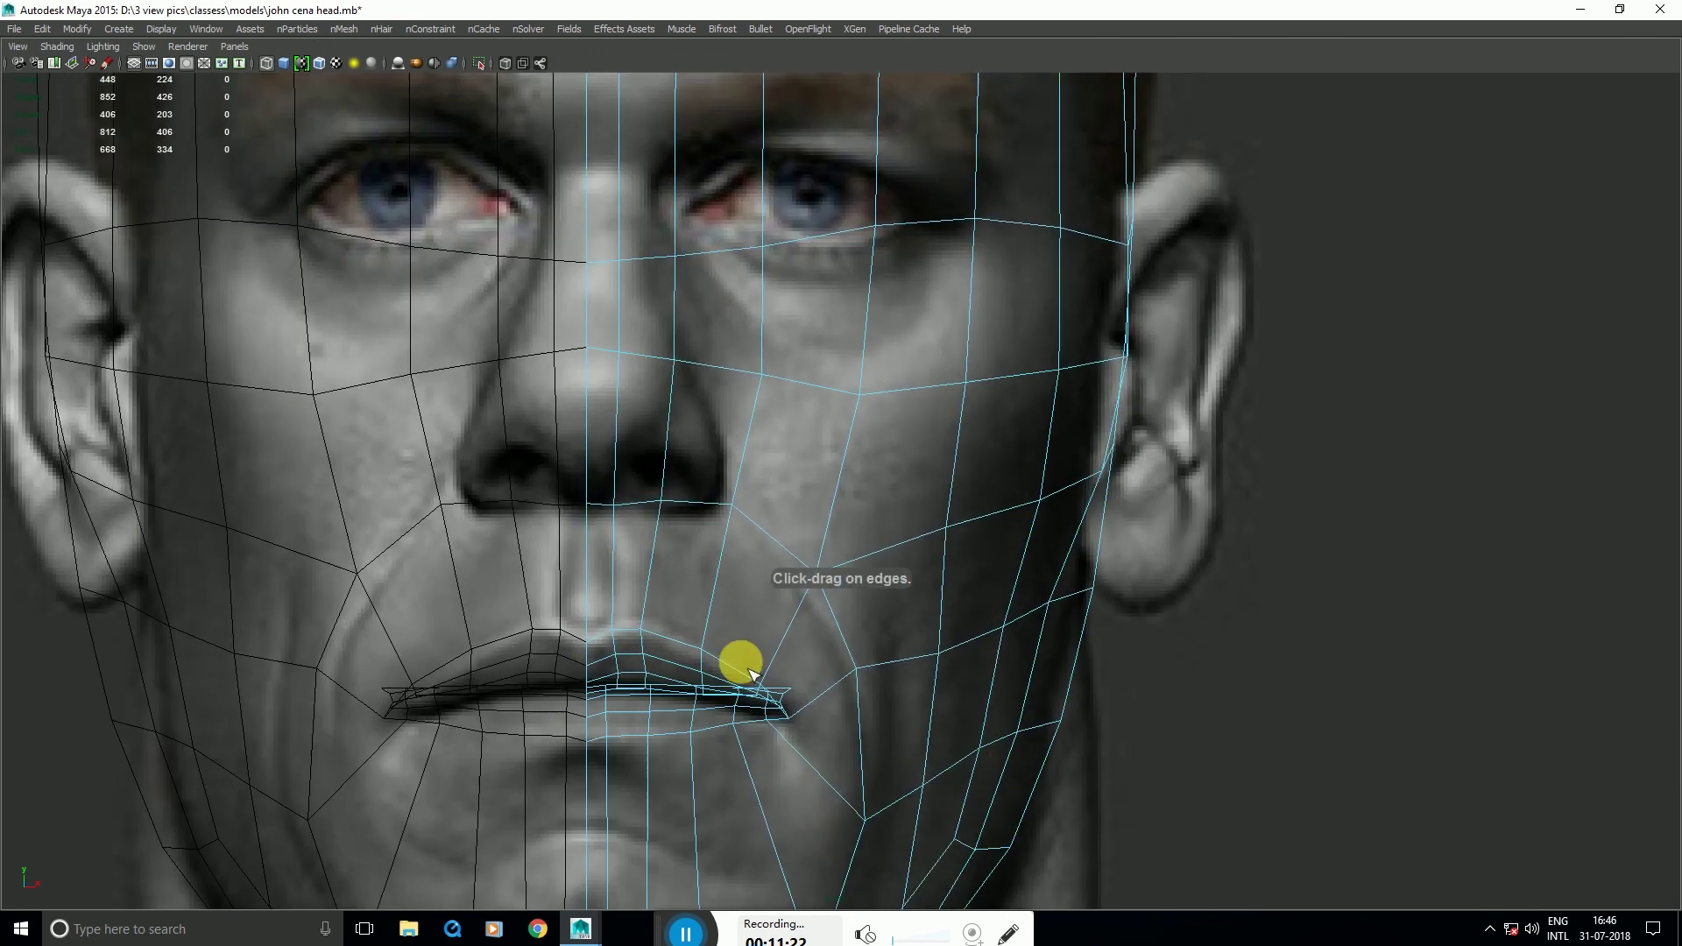
{"action": "left_click", "coordinate": [711, 645]}
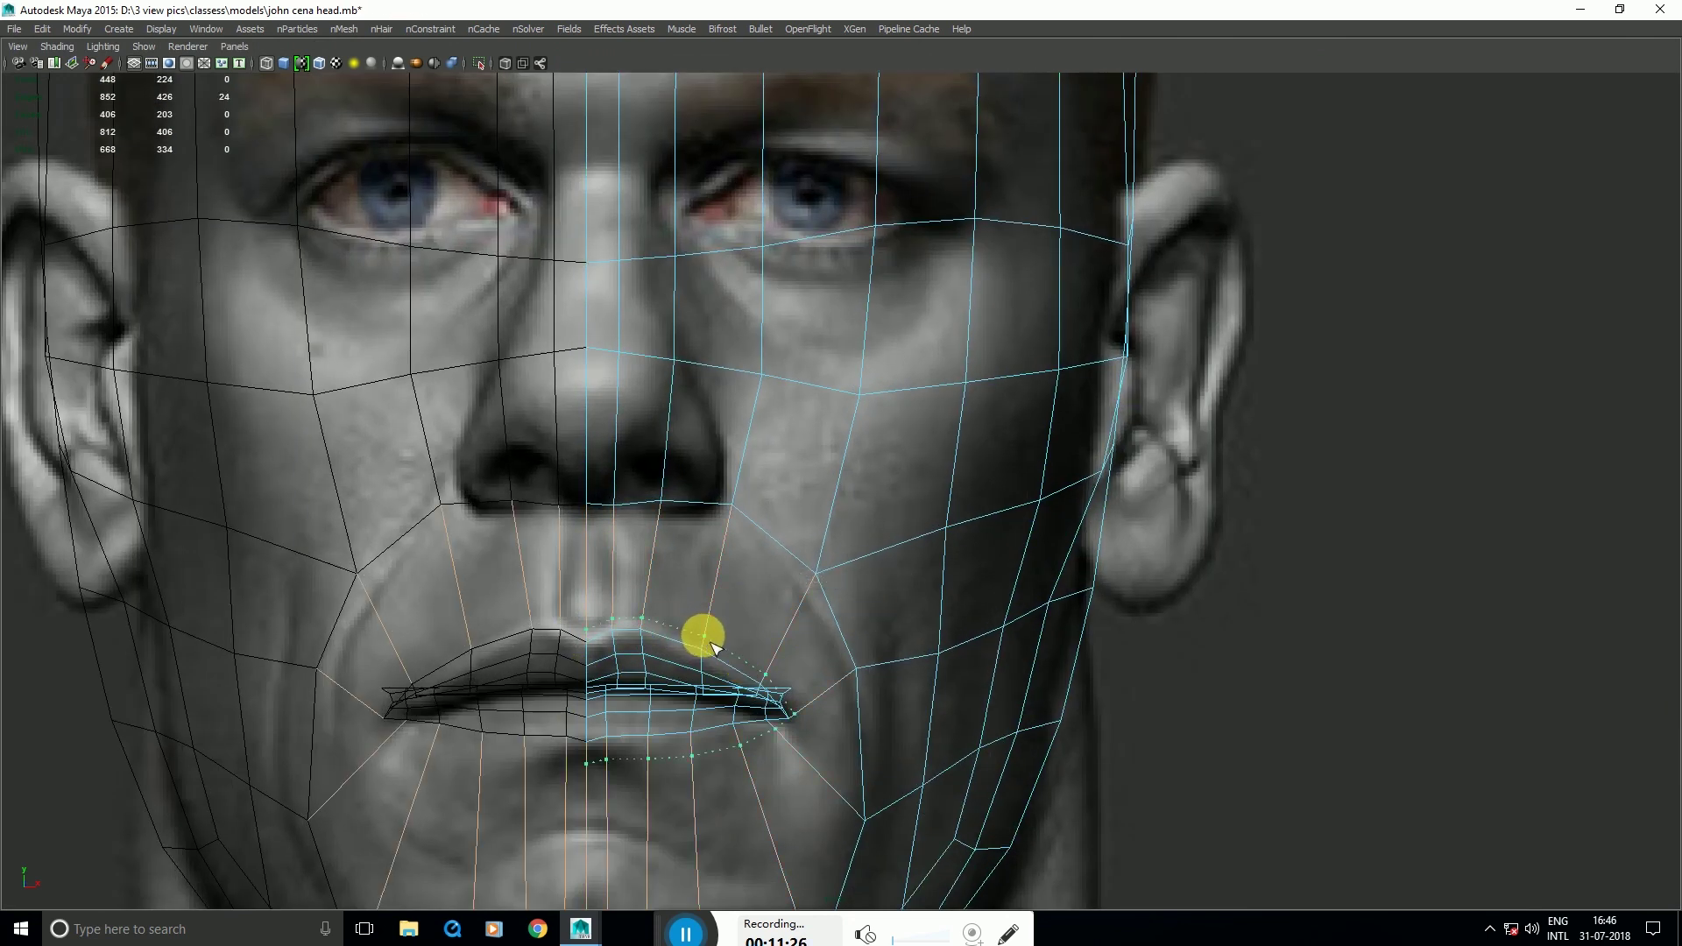
{"action": "left_click_drag", "start_coordinate": [712, 646], "coordinate": [1106, 692]}
Step: Slide the new mouth loop's lower-lip edges slightly downward and its upper-lip edges closer to the upper lip border
{"action": "key", "text": "space"}
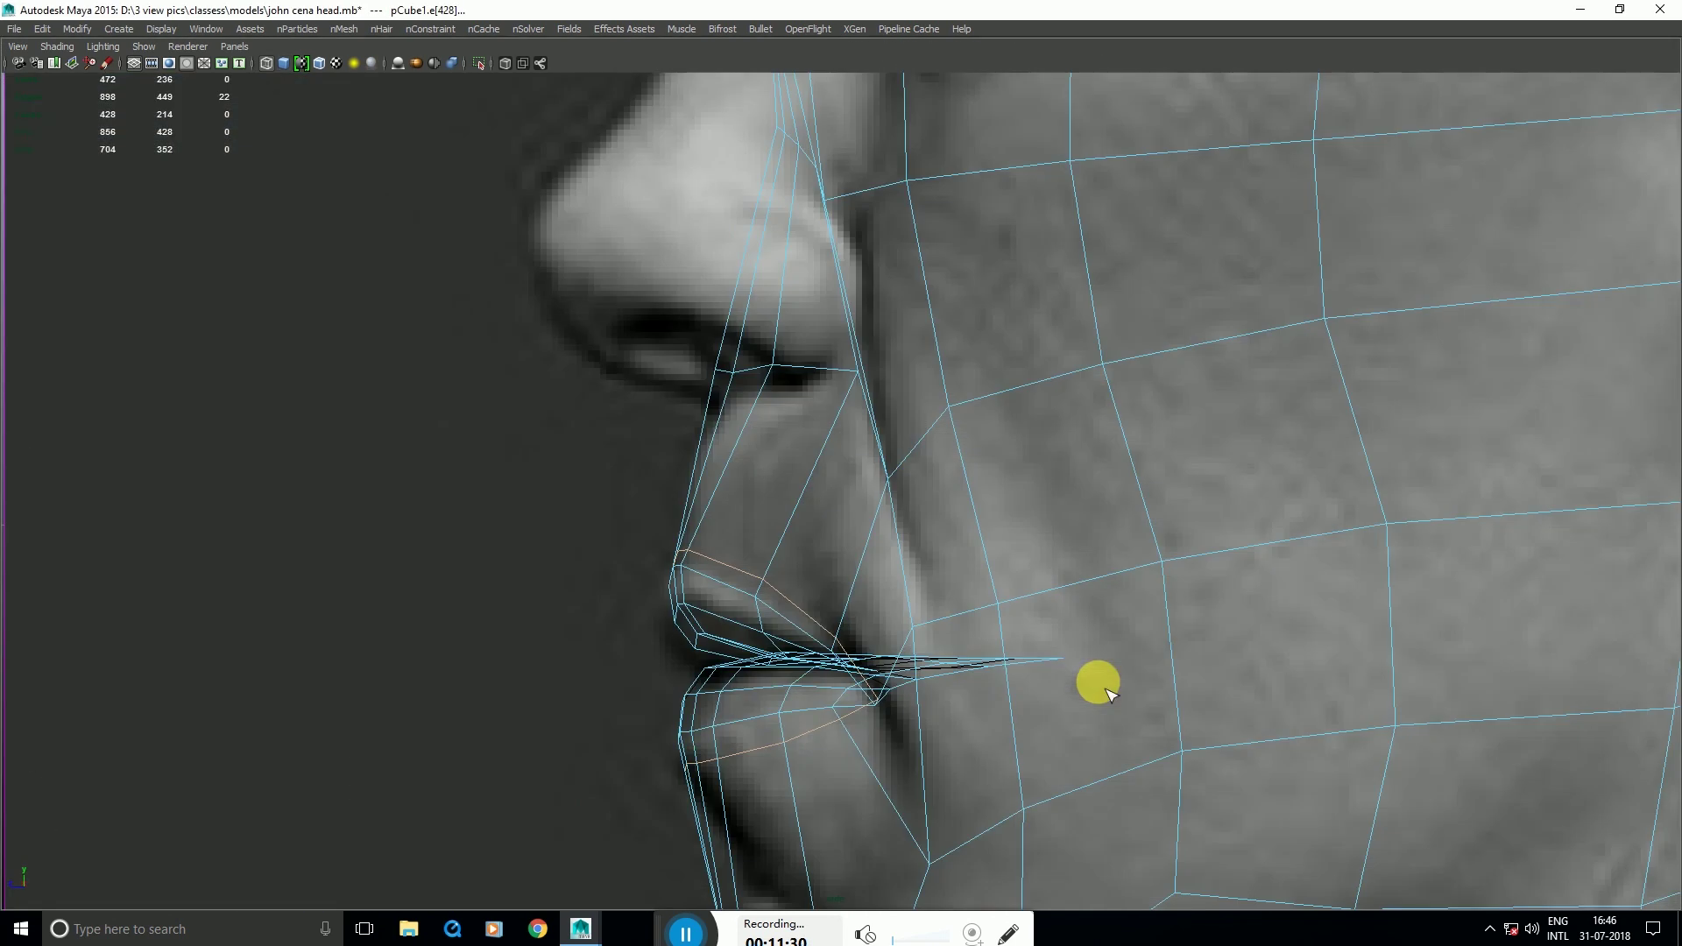
{"action": "middle_click_drag", "start_coordinate": [786, 659], "coordinate": [780, 585], "text": "alt"}
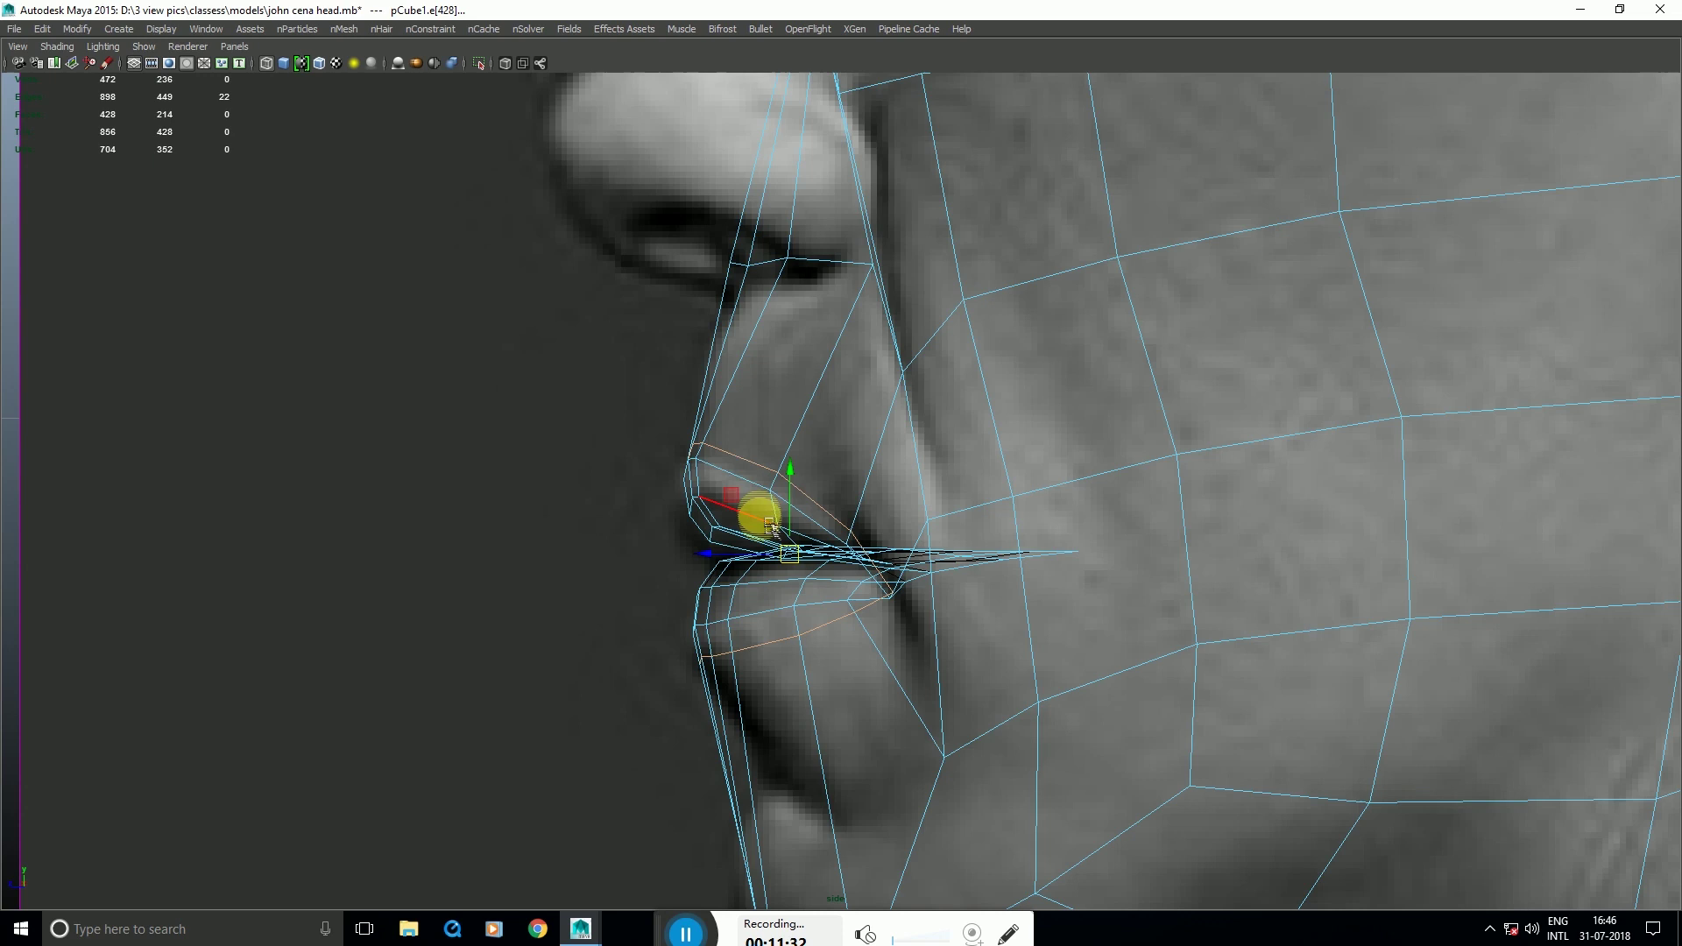
{"action": "left_click_drag", "start_coordinate": [771, 526], "coordinate": [851, 550]}
{"action": "key", "text": "space"}
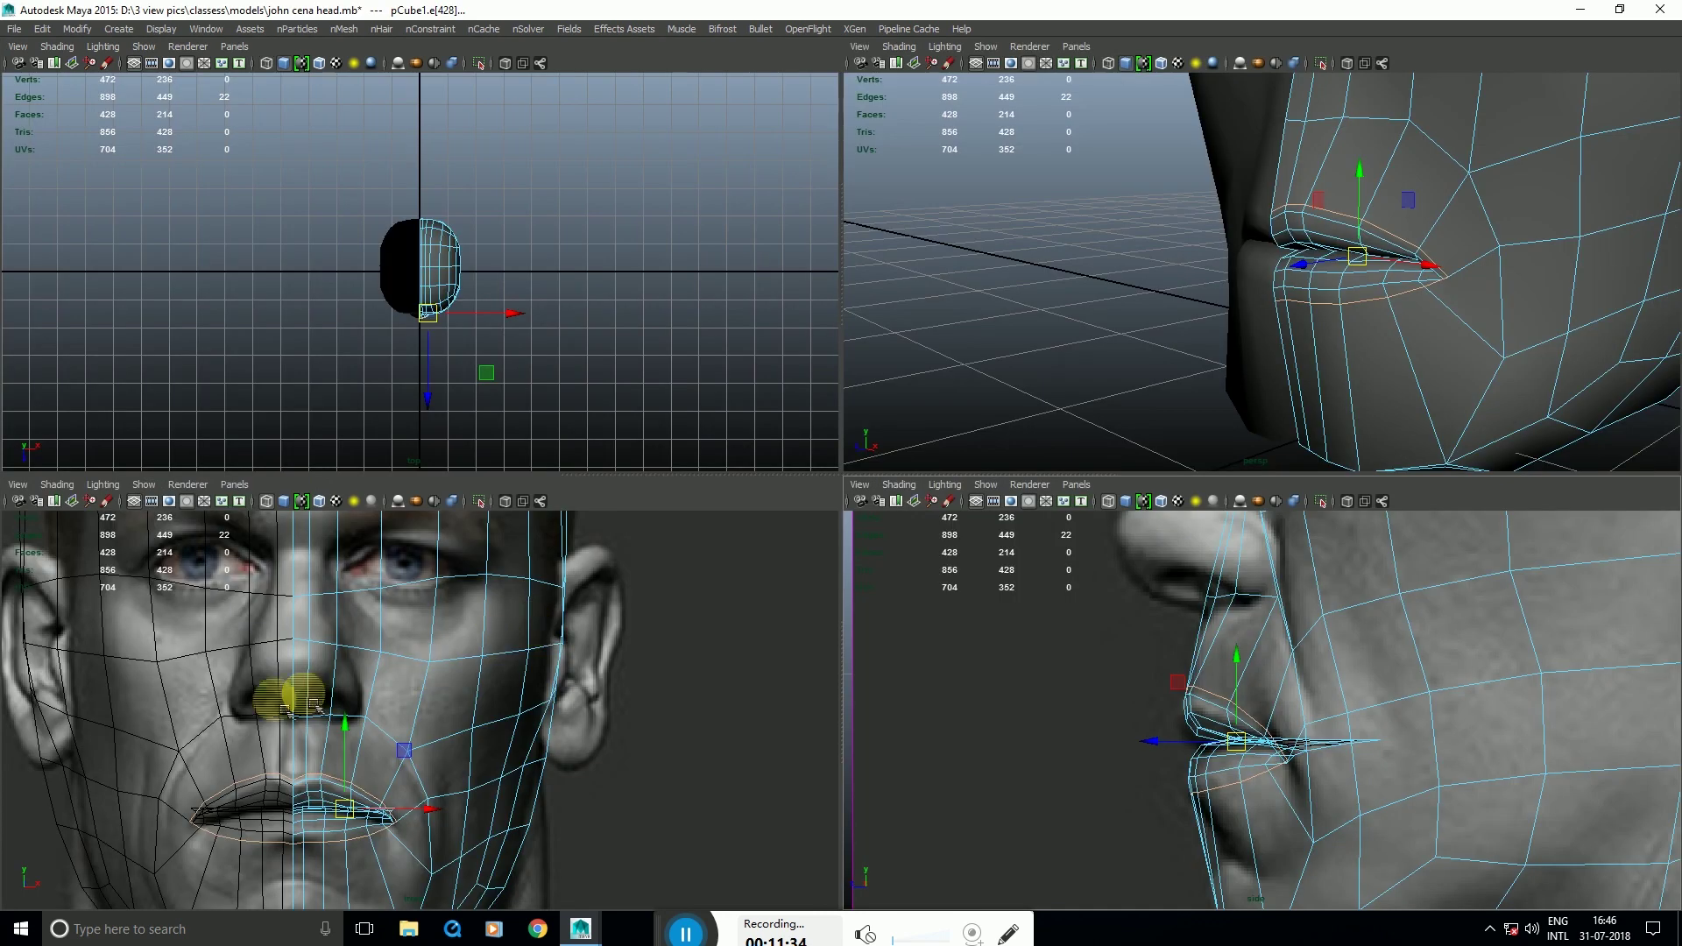
{"action": "left_click_drag", "start_coordinate": [254, 690], "coordinate": [429, 808]}
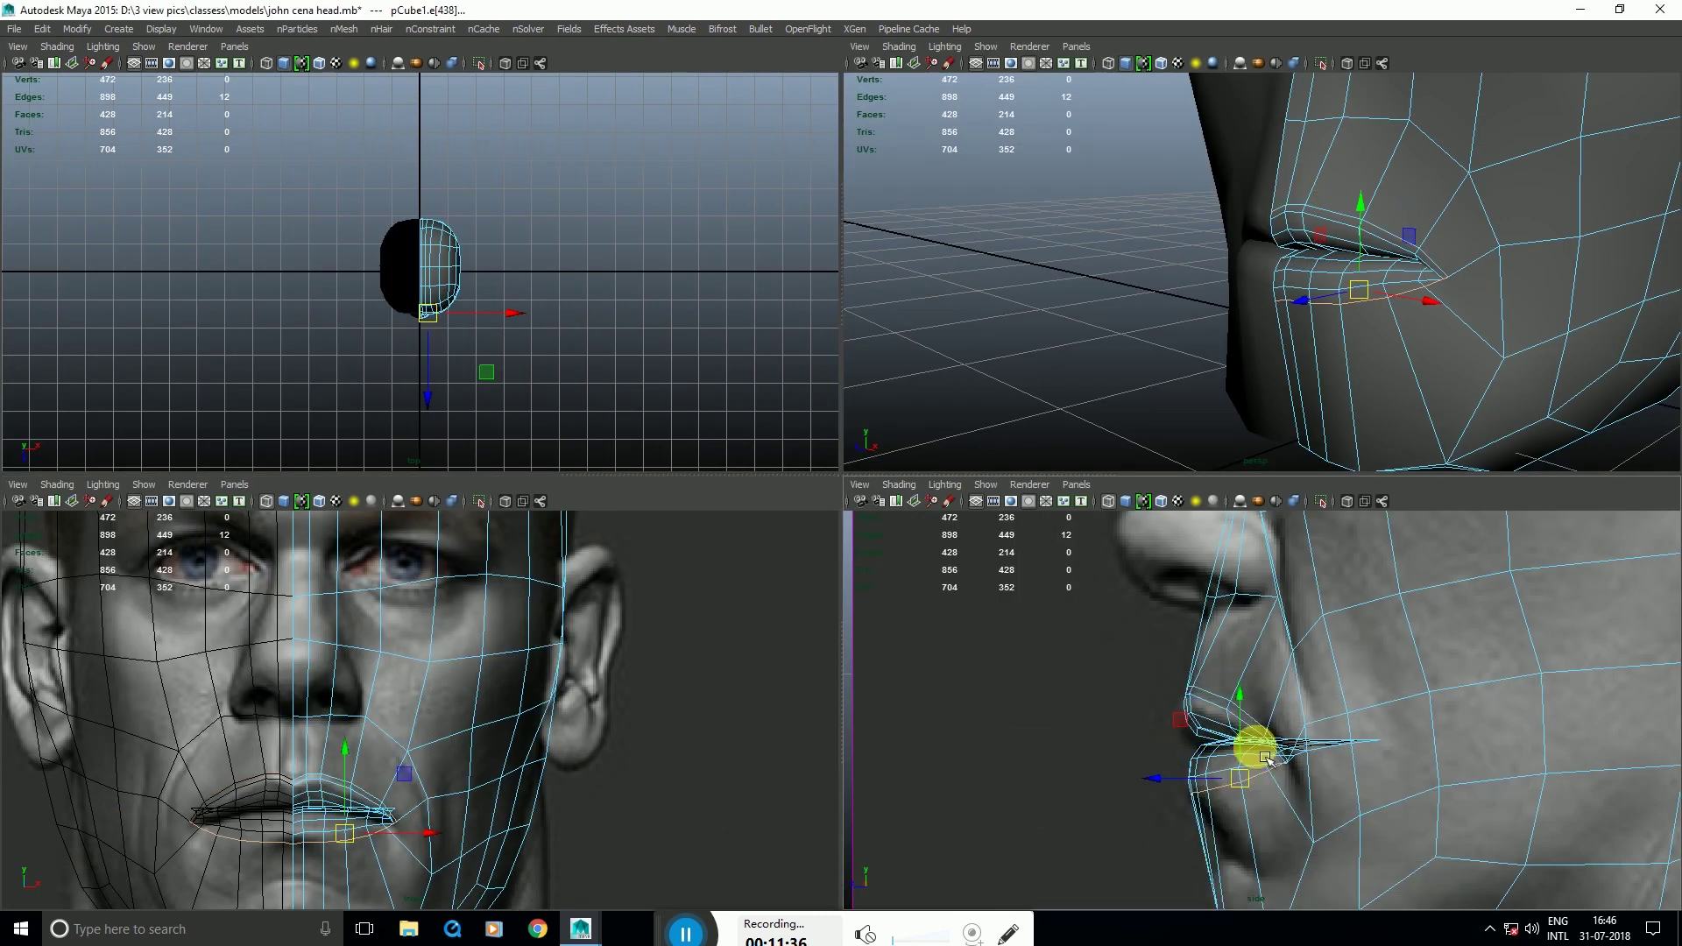
{"action": "key", "text": "space"}
{"action": "right_click_drag", "start_coordinate": [1025, 481], "coordinate": [1021, 585], "text": "shift"}
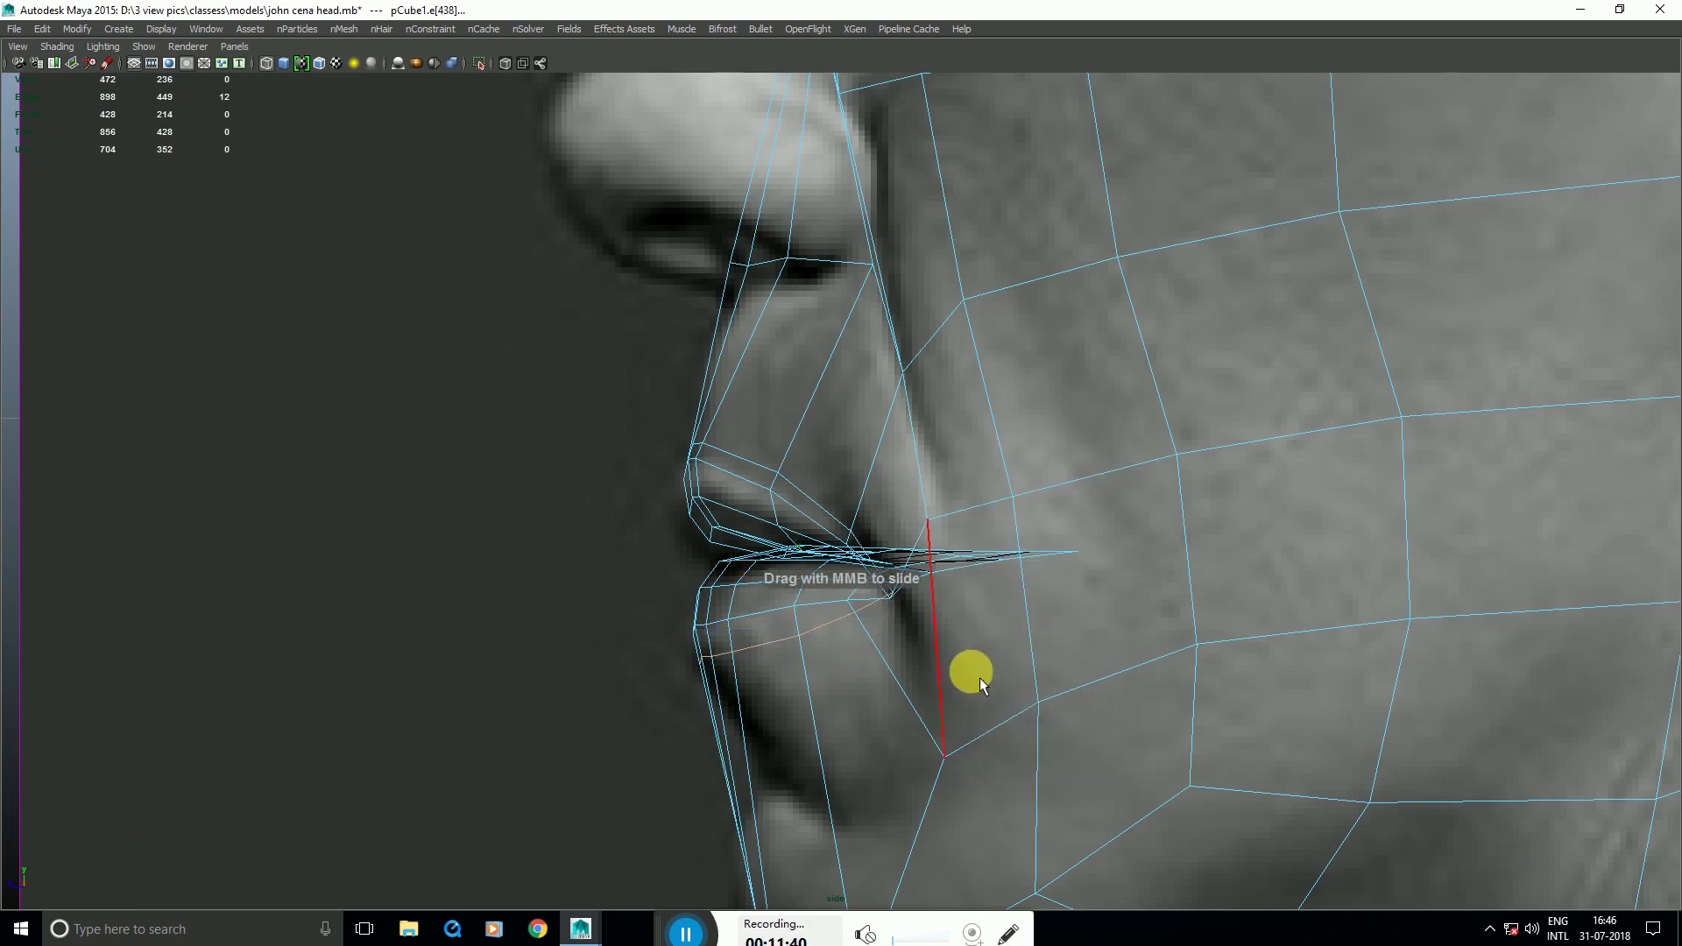
{"action": "key", "text": "space"}
{"action": "key", "text": "space"}
{"action": "left_click_drag", "start_coordinate": [920, 528], "coordinate": [1003, 346], "text": "alt"}
{"action": "left_click_drag", "start_coordinate": [893, 351], "coordinate": [1155, 429]}
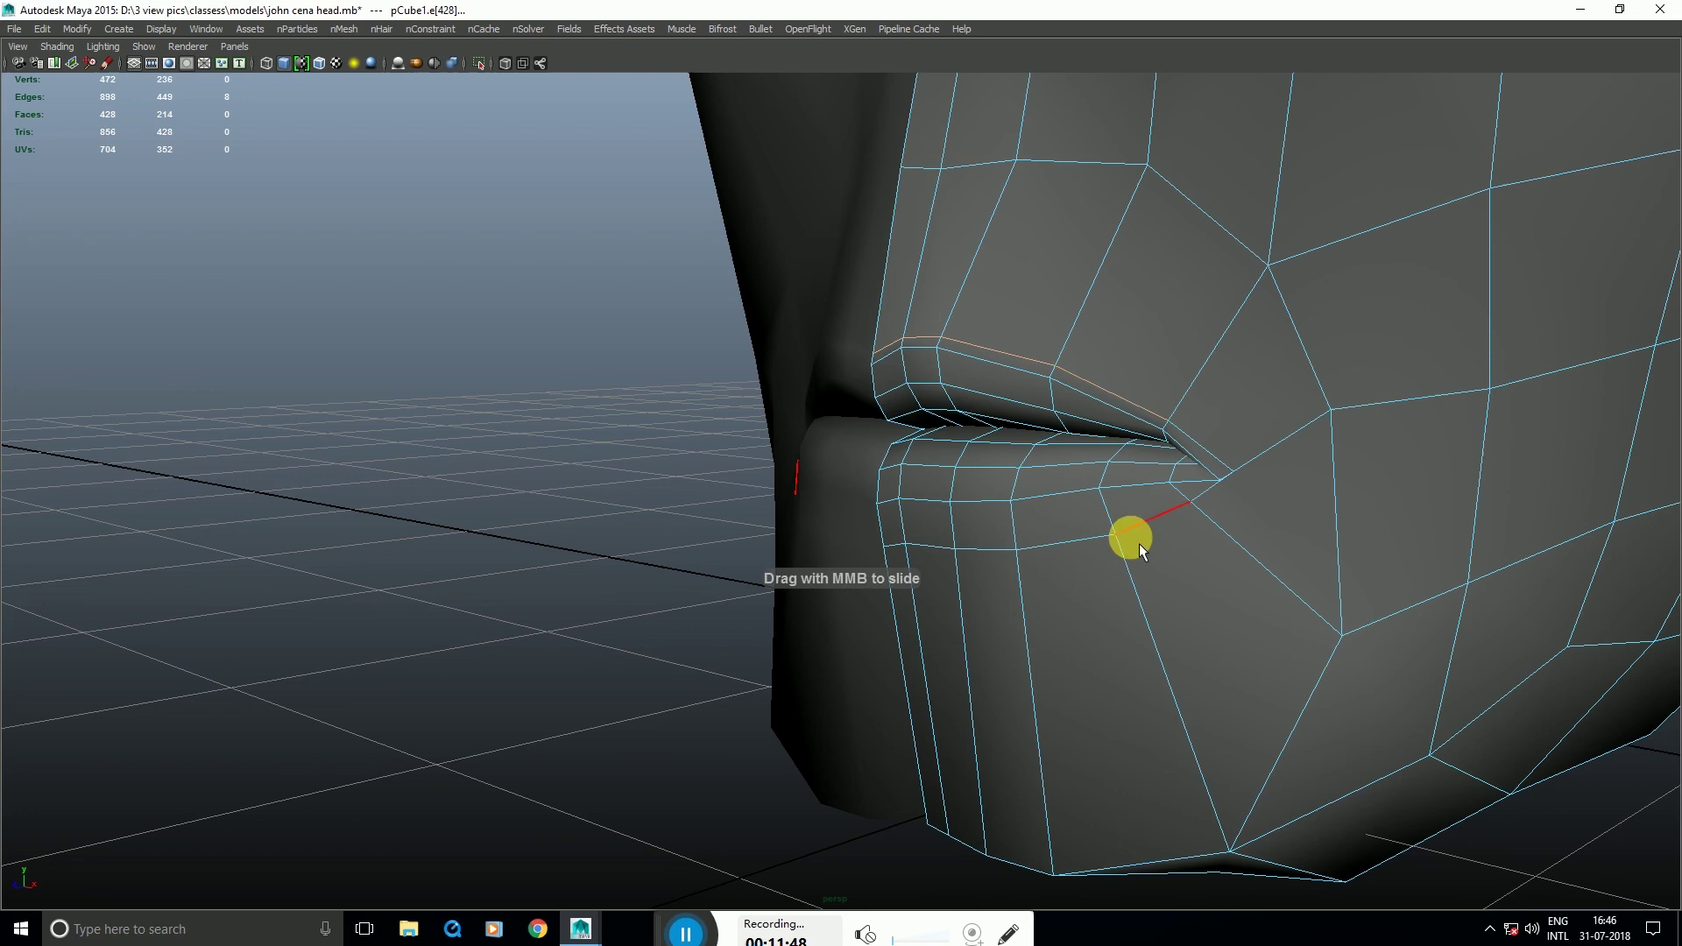
Step: Adjust the vertex at the mouth corner to even out the spacing of the lip loops, then return to object mode
{"action": "right_click_drag", "start_coordinate": [1139, 543], "coordinate": [1207, 486]}
{"action": "left_click_drag", "start_coordinate": [1191, 489], "coordinate": [1199, 504], "text": "alt"}
{"action": "right_click_drag", "start_coordinate": [1199, 505], "coordinate": [1326, 481], "text": "alt"}
{"action": "middle_click_drag", "start_coordinate": [1327, 481], "coordinate": [1287, 538], "text": "alt"}
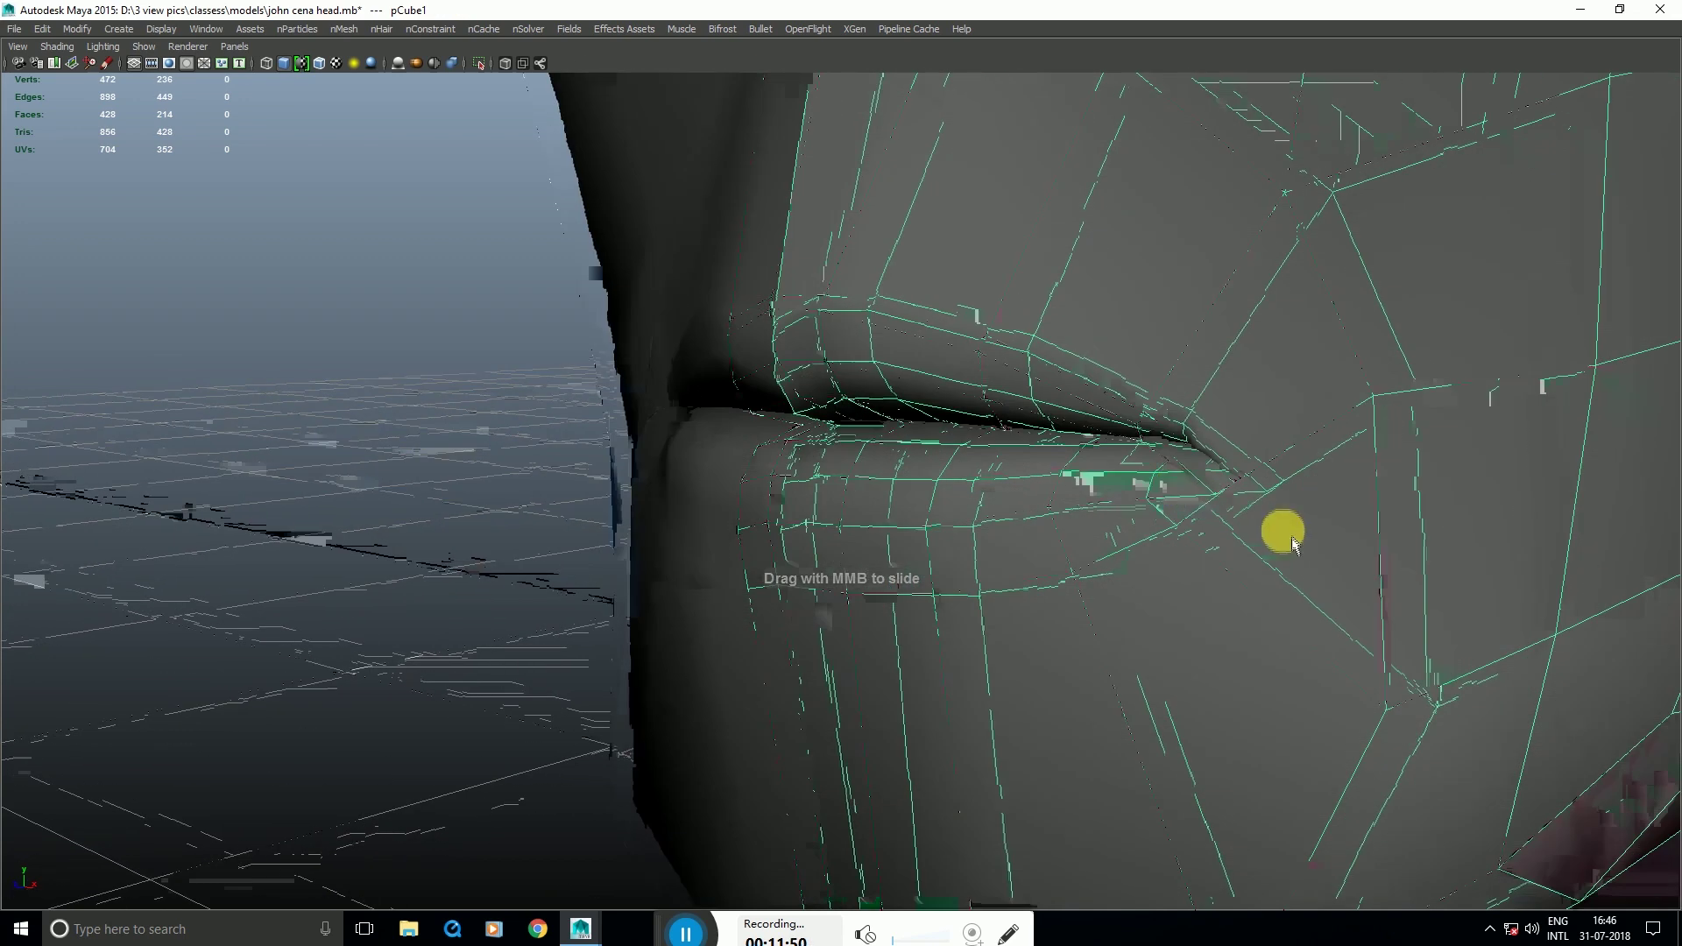
{"action": "right_click_drag", "start_coordinate": [1288, 538], "coordinate": [1226, 517]}
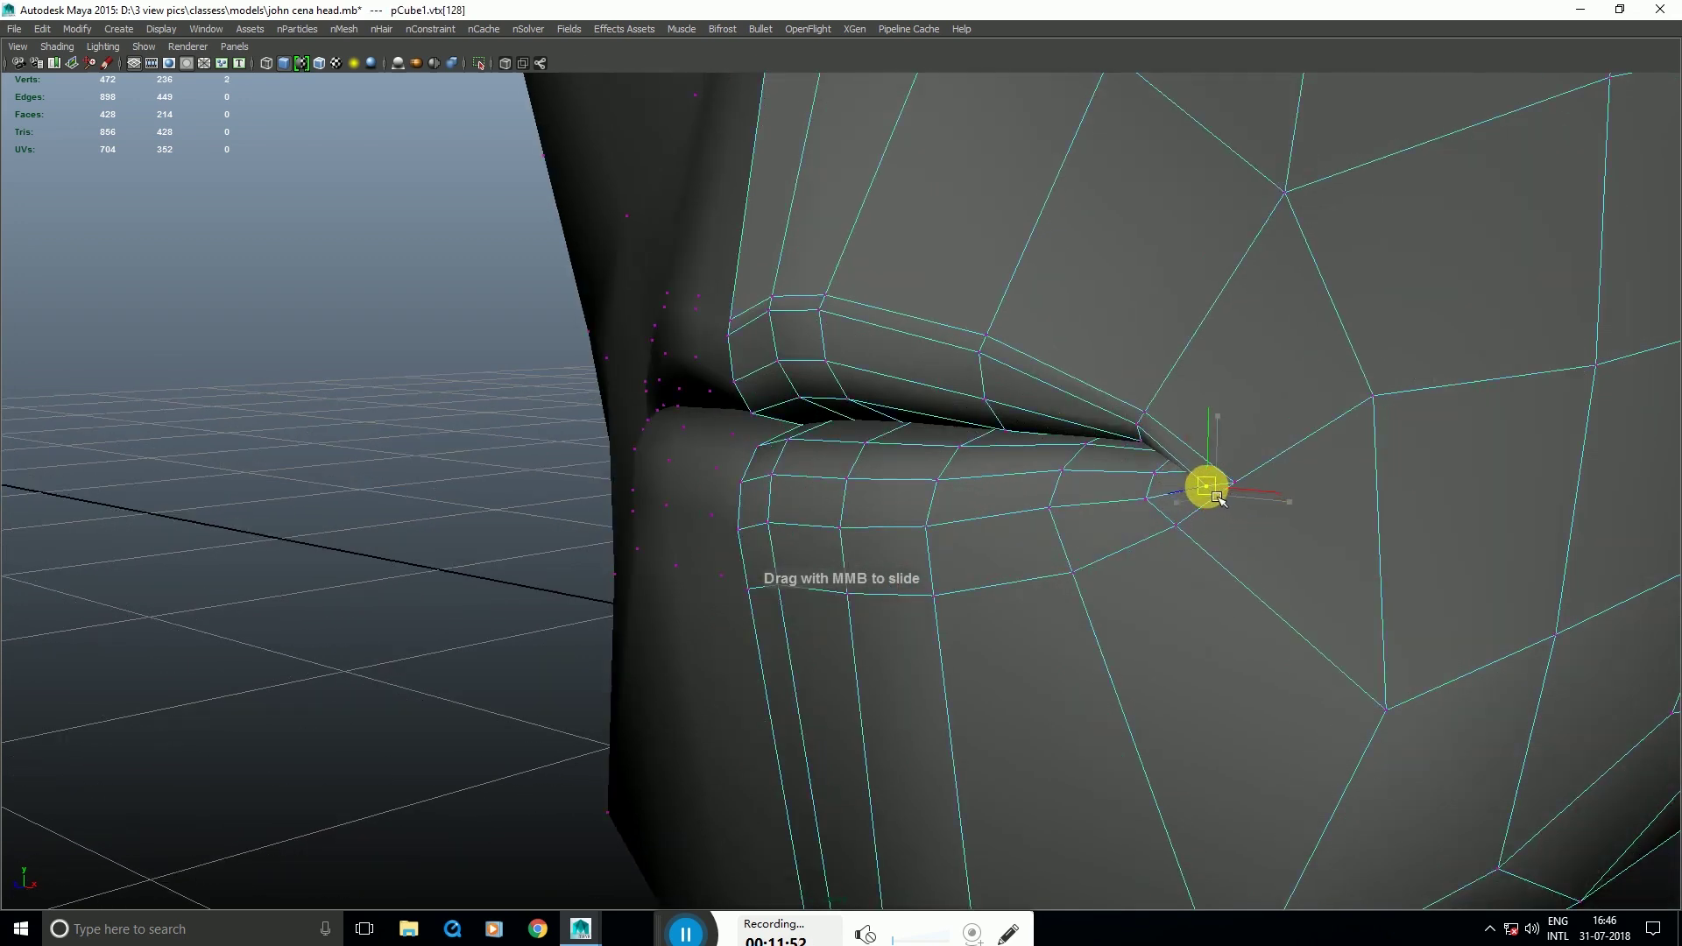
{"action": "left_click_drag", "start_coordinate": [1207, 487], "coordinate": [1206, 487]}
{"action": "right_click_drag", "start_coordinate": [1204, 590], "coordinate": [1216, 541]}
{"action": "scroll", "coordinate": [1214, 539], "scroll_direction": "down", "scroll_amount": 4}
{"action": "left_click", "coordinate": [1212, 540]}
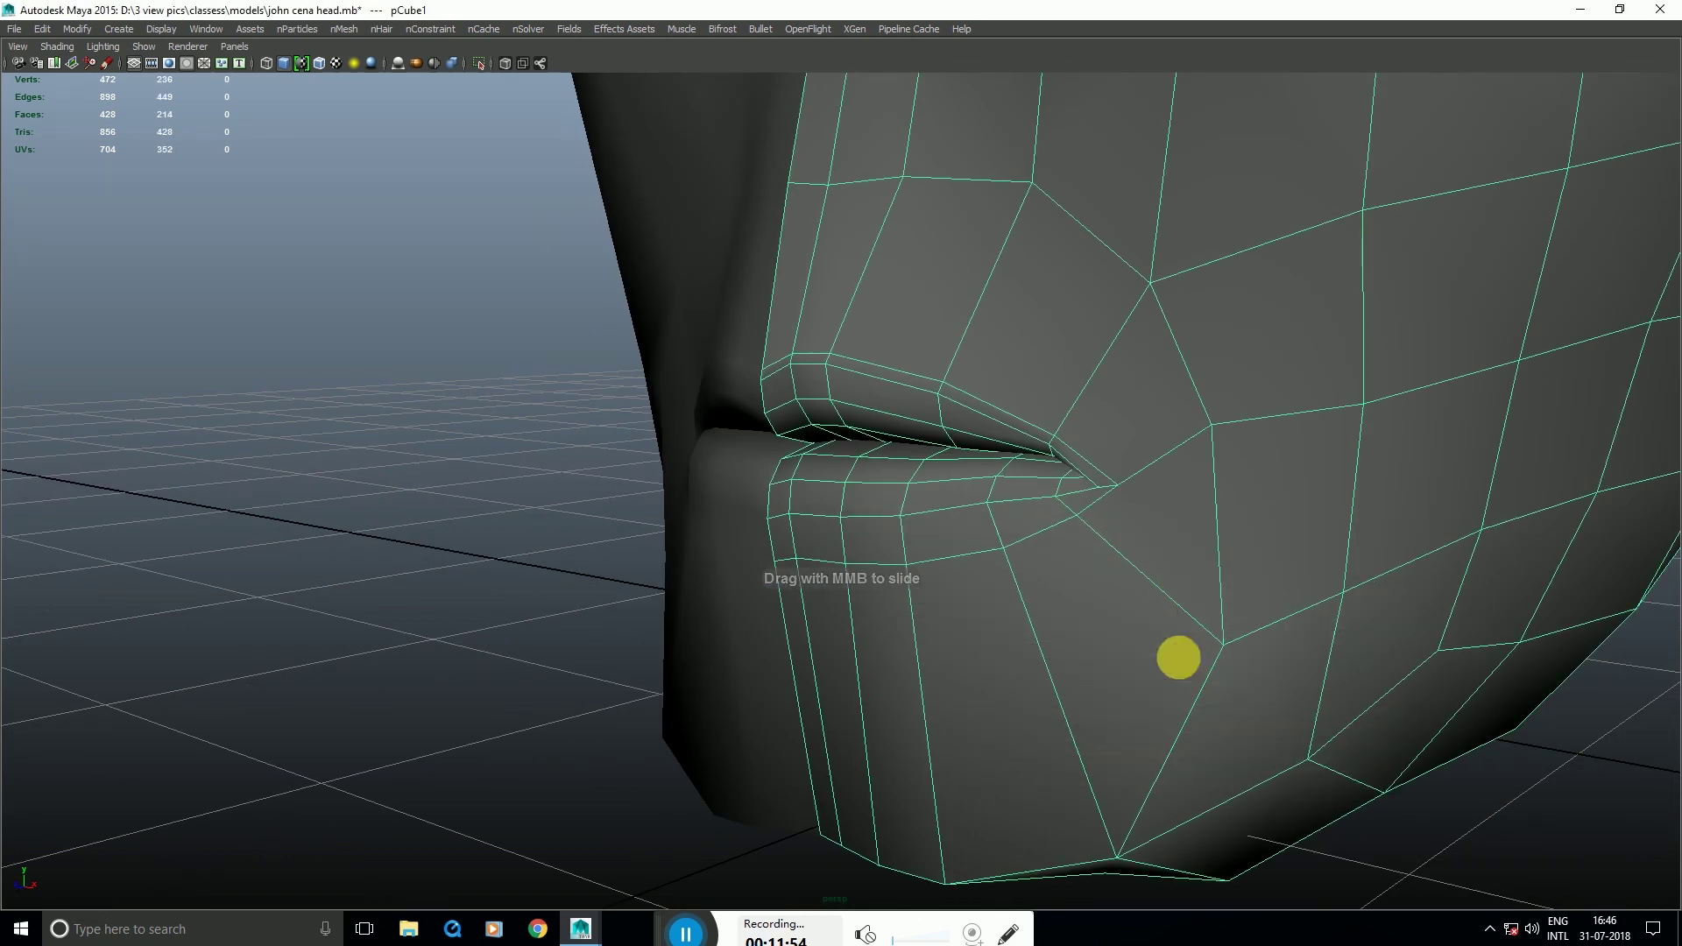
Step: Examine the lips and chin on both mirrored halves in smooth mesh preview
{"action": "key", "text": "space"}
{"action": "key", "text": "space"}
{"action": "key", "text": "space"}
{"action": "key", "text": "space"}
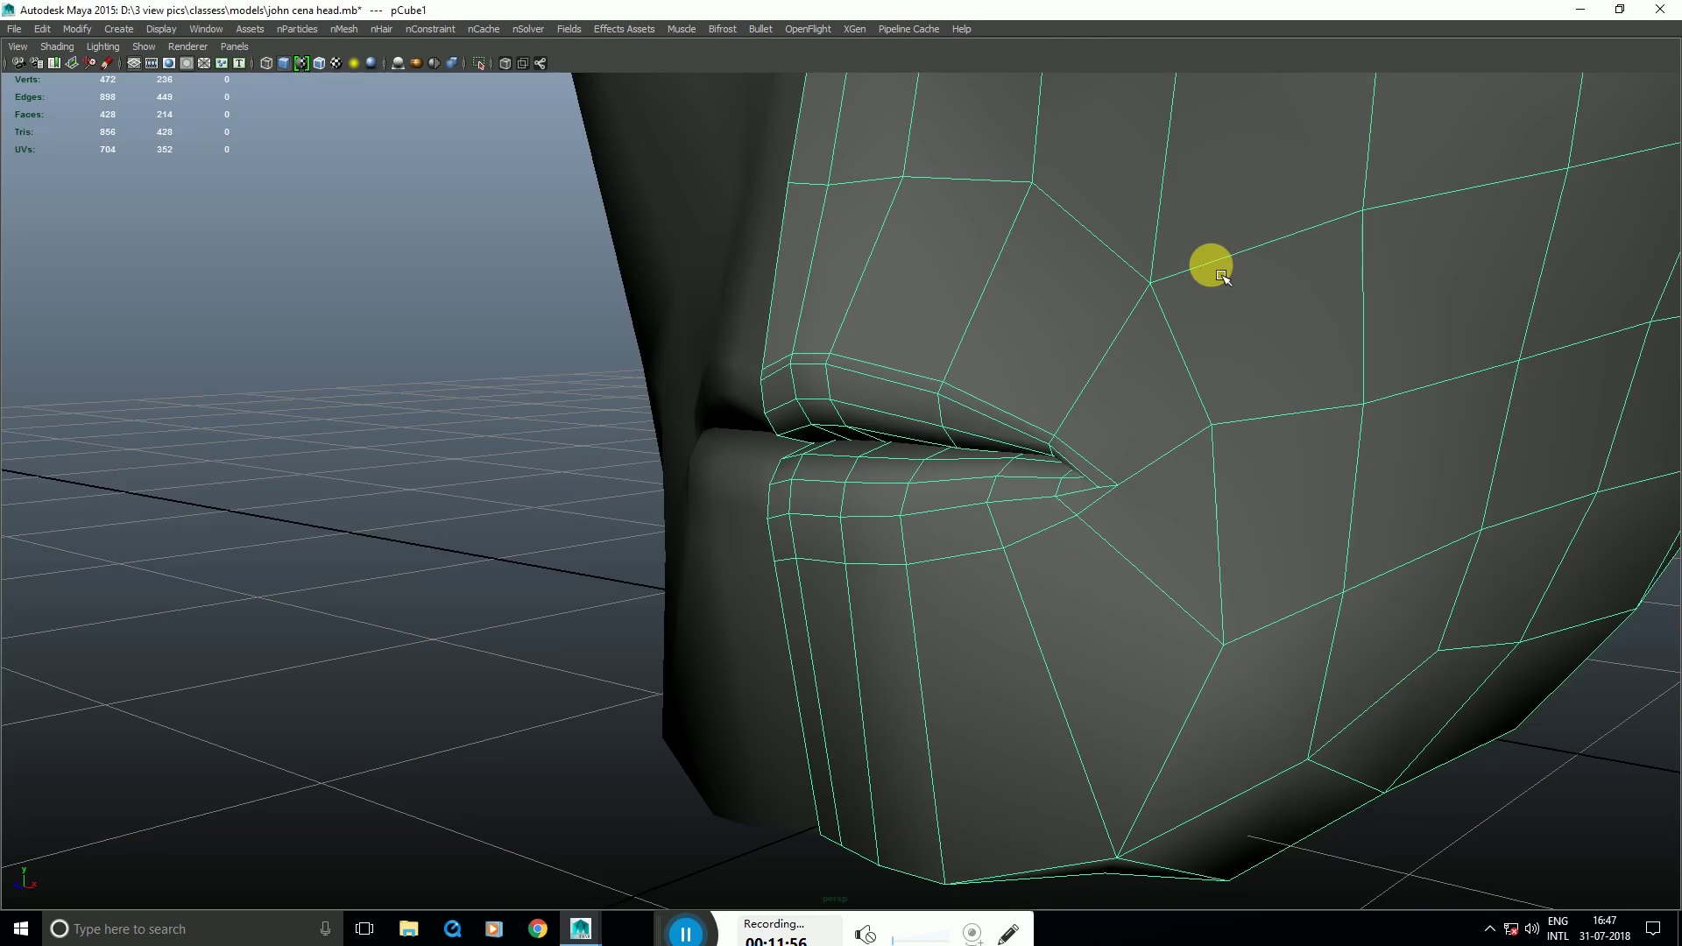
{"action": "key", "text": "3"}
{"action": "left_click", "coordinate": [356, 391]}
{"action": "left_click_drag", "start_coordinate": [911, 679], "coordinate": [958, 649], "text": "alt"}
{"action": "key", "text": "space"}
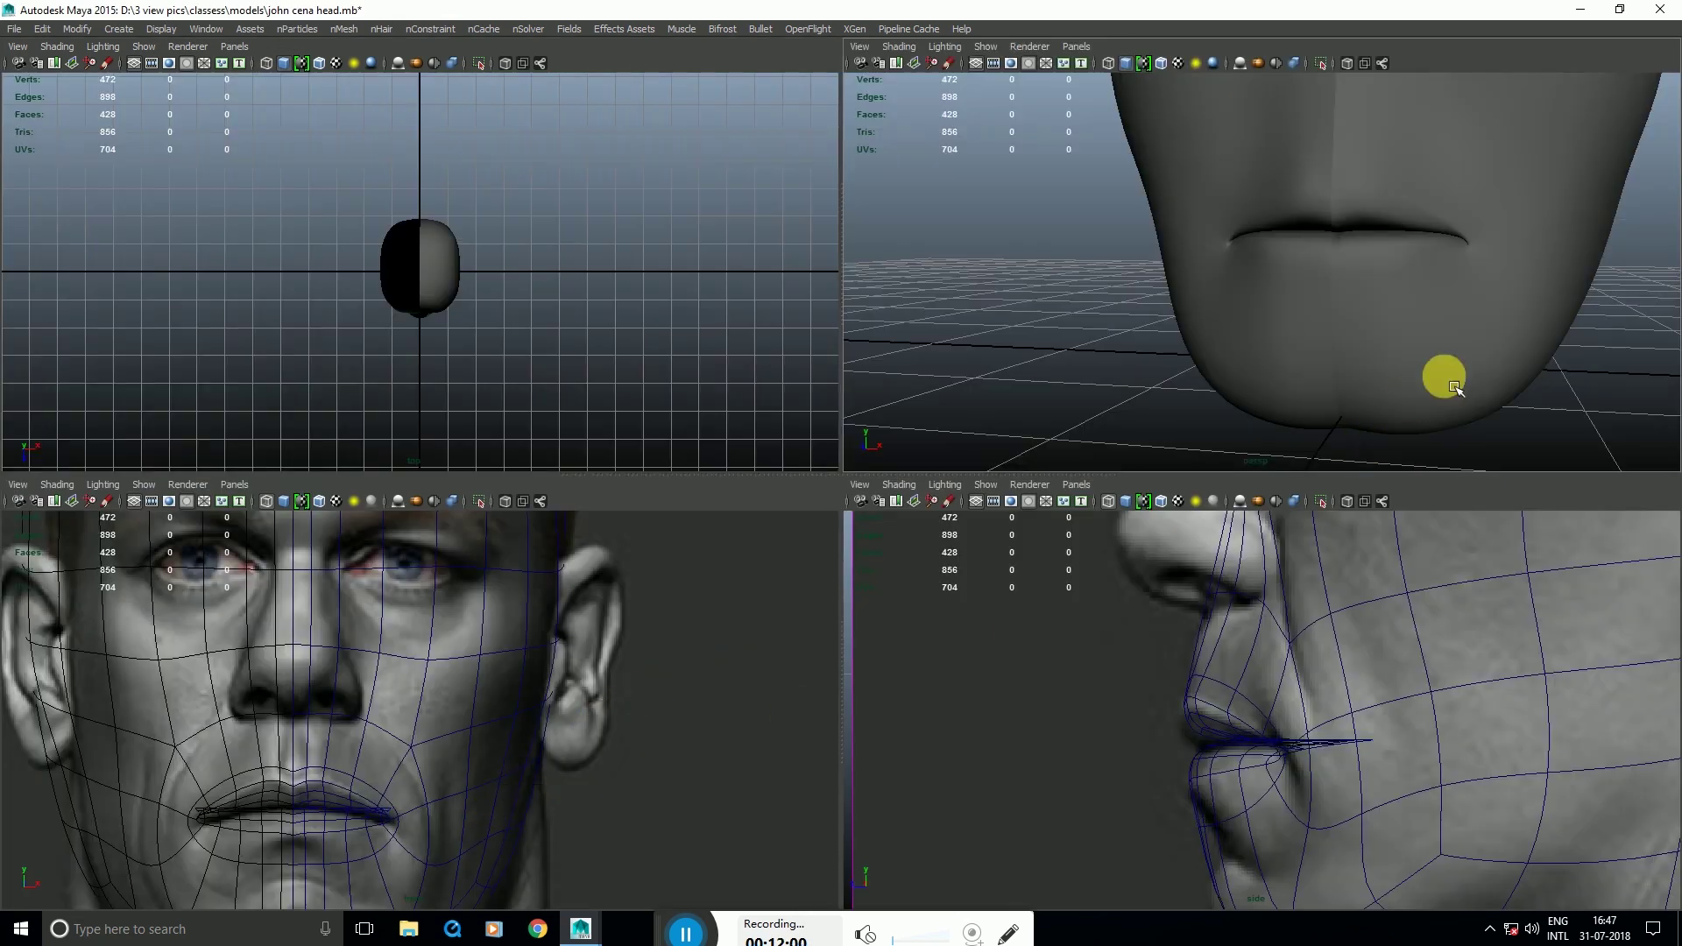
Step: Turn off smooth preview on the half-head and insert another, wider edge loop around the mouth
{"action": "key", "text": "space"}
{"action": "left_click_drag", "start_coordinate": [1358, 421], "coordinate": [1224, 461], "text": "alt"}
{"action": "left_click", "coordinate": [1201, 544]}
{"action": "scroll", "coordinate": [1211, 554], "scroll_direction": "up", "scroll_amount": 2}
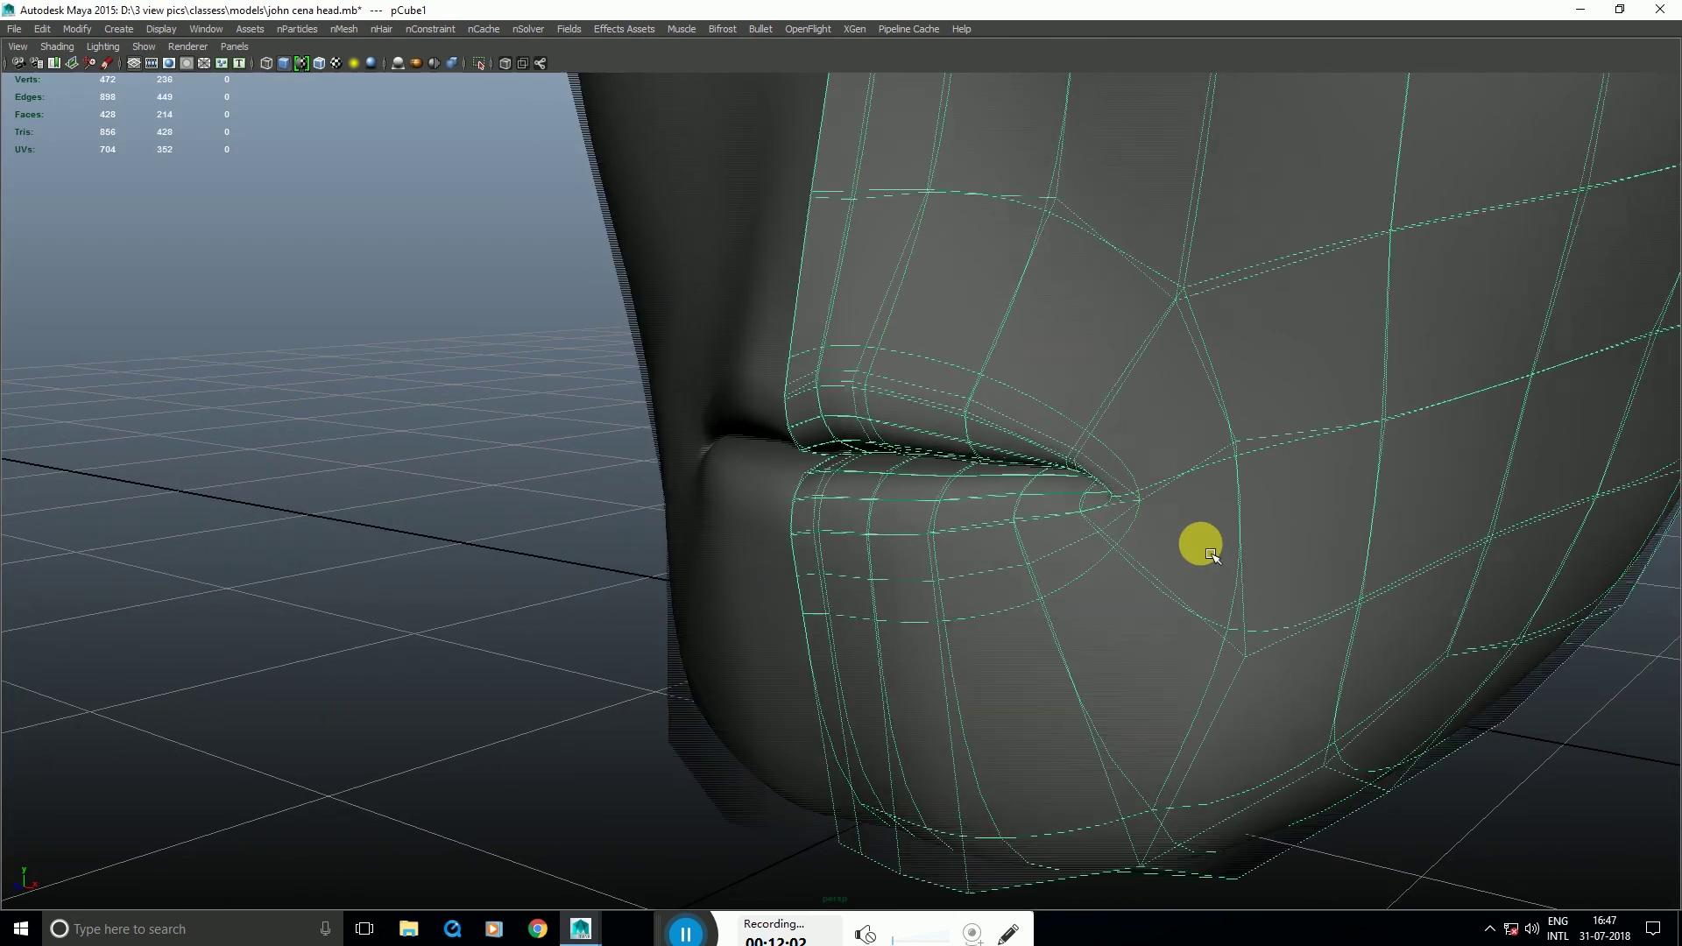
{"action": "key", "text": "1"}
{"action": "right_click_drag", "start_coordinate": [1196, 341], "coordinate": [1161, 394], "text": "shift"}
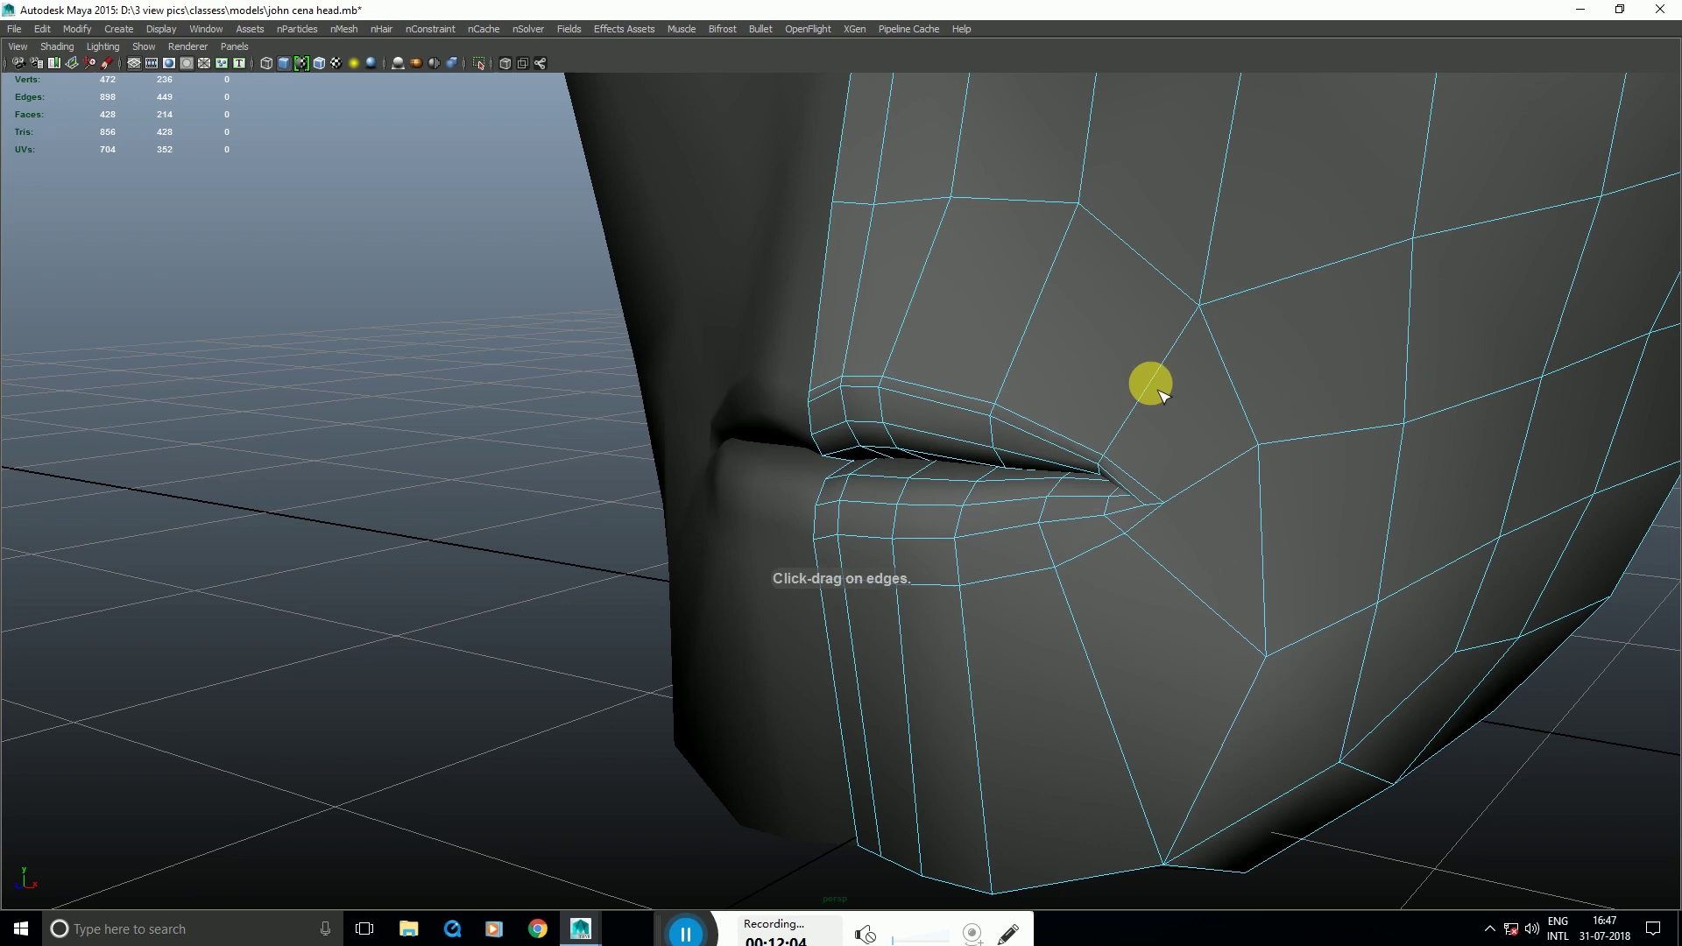
{"action": "left_click", "coordinate": [1141, 401]}
{"action": "key", "text": "space"}
Step: Move the outer loop's vertices below the lower lip and above the upper lip to follow the side reference profile
{"action": "key", "text": "space"}
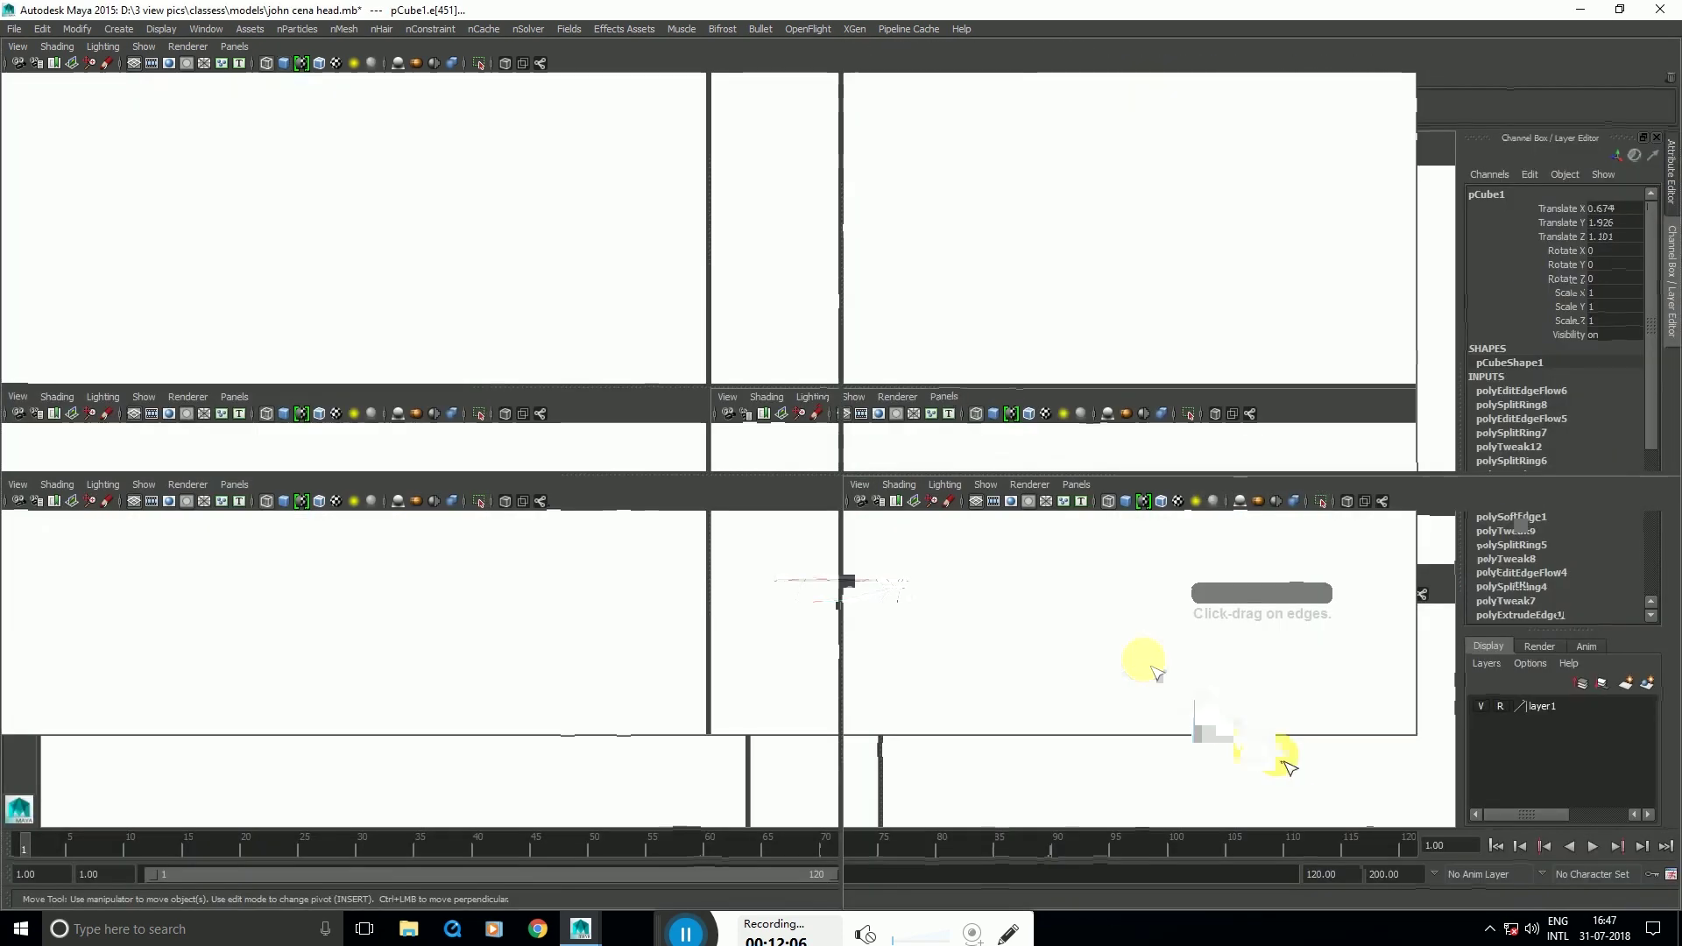
{"action": "right_click_drag", "start_coordinate": [750, 801], "coordinate": [635, 750]}
{"action": "left_click_drag", "start_coordinate": [634, 747], "coordinate": [904, 852]}
{"action": "left_click_drag", "start_coordinate": [786, 795], "coordinate": [821, 778]}
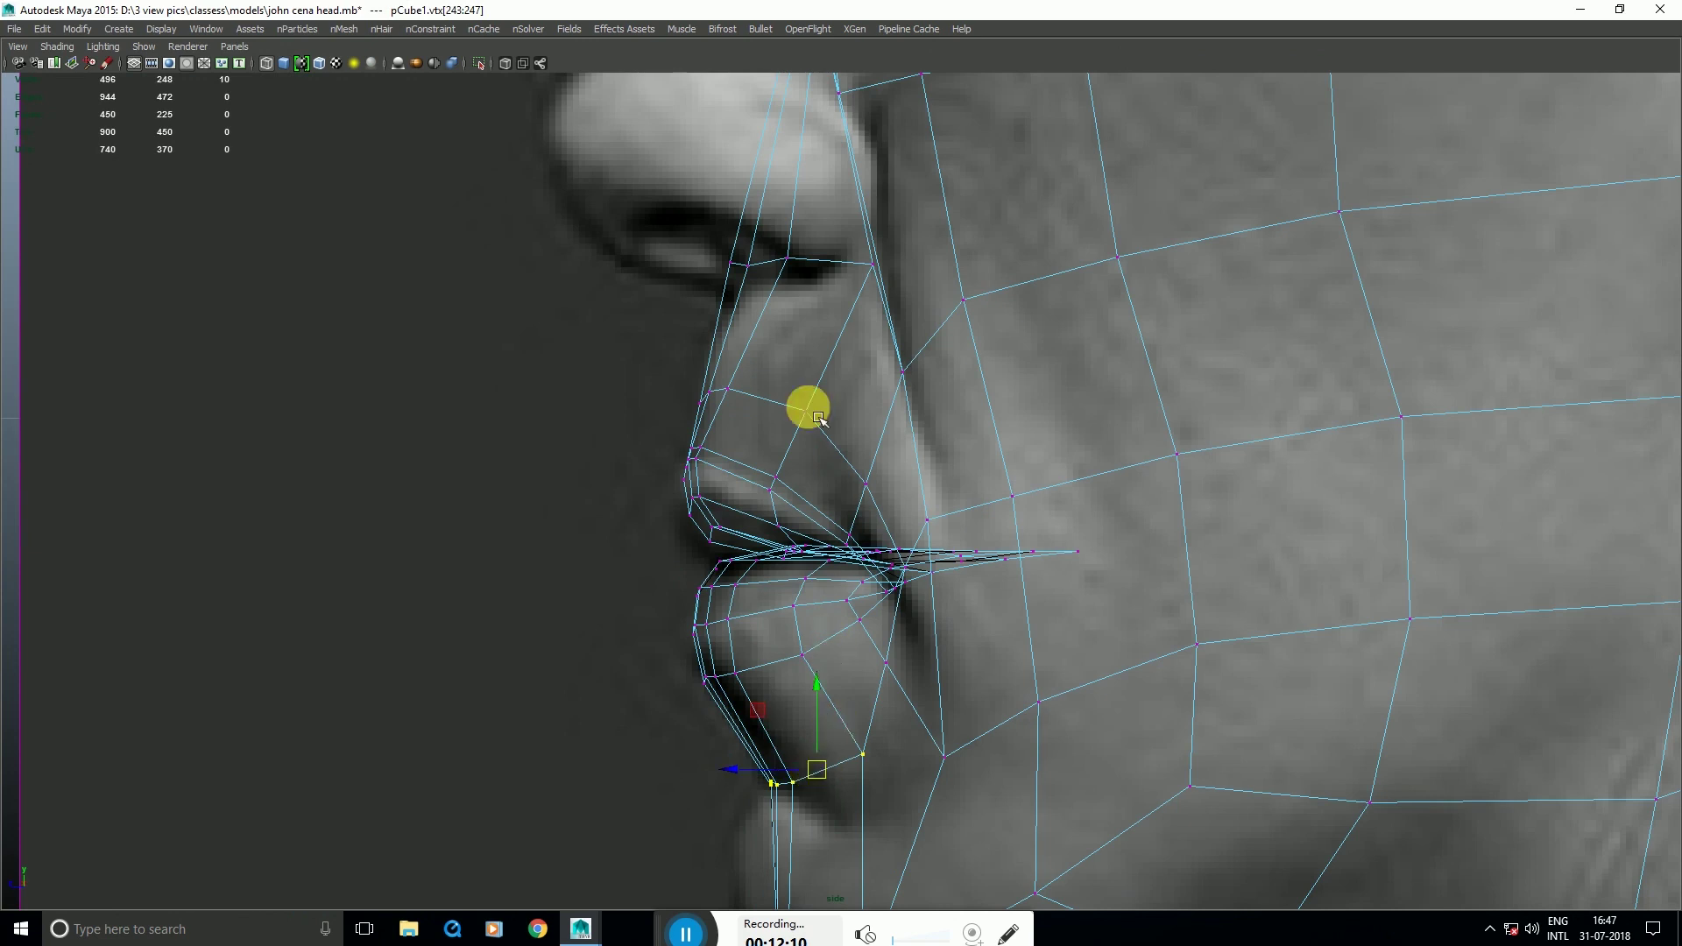
{"action": "left_click_drag", "start_coordinate": [671, 353], "coordinate": [819, 424]}
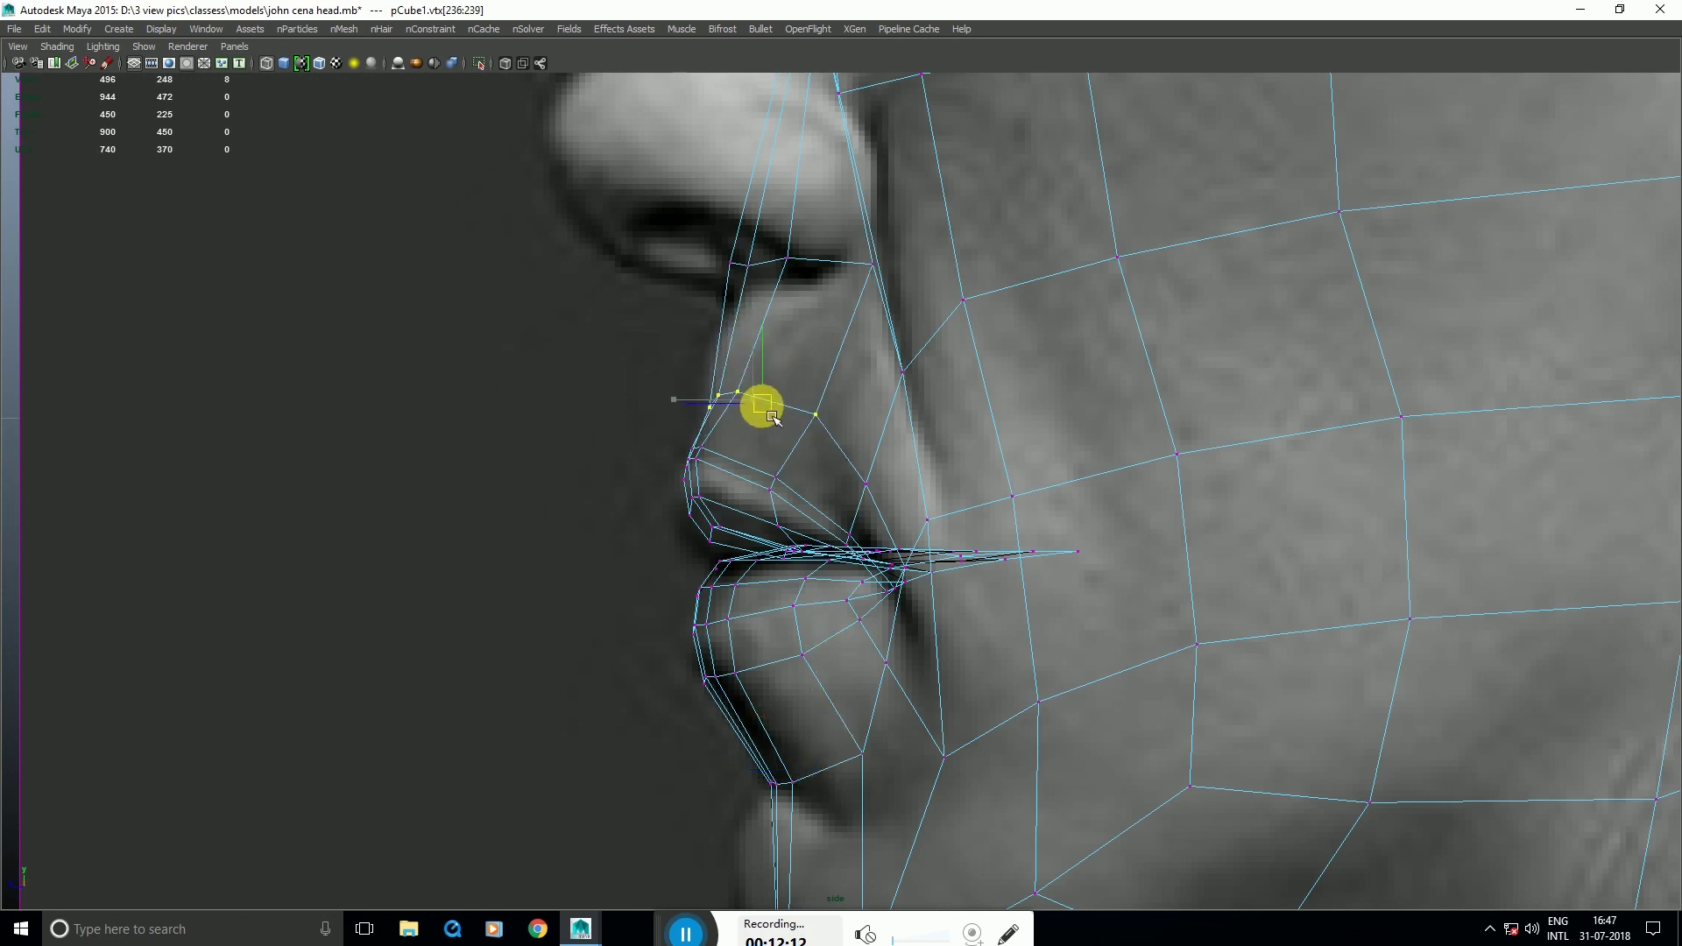
Step: Adjust the outer loop's individual vertices above the mouth corner, checking the curvature from below
{"action": "left_click", "coordinate": [820, 423]}
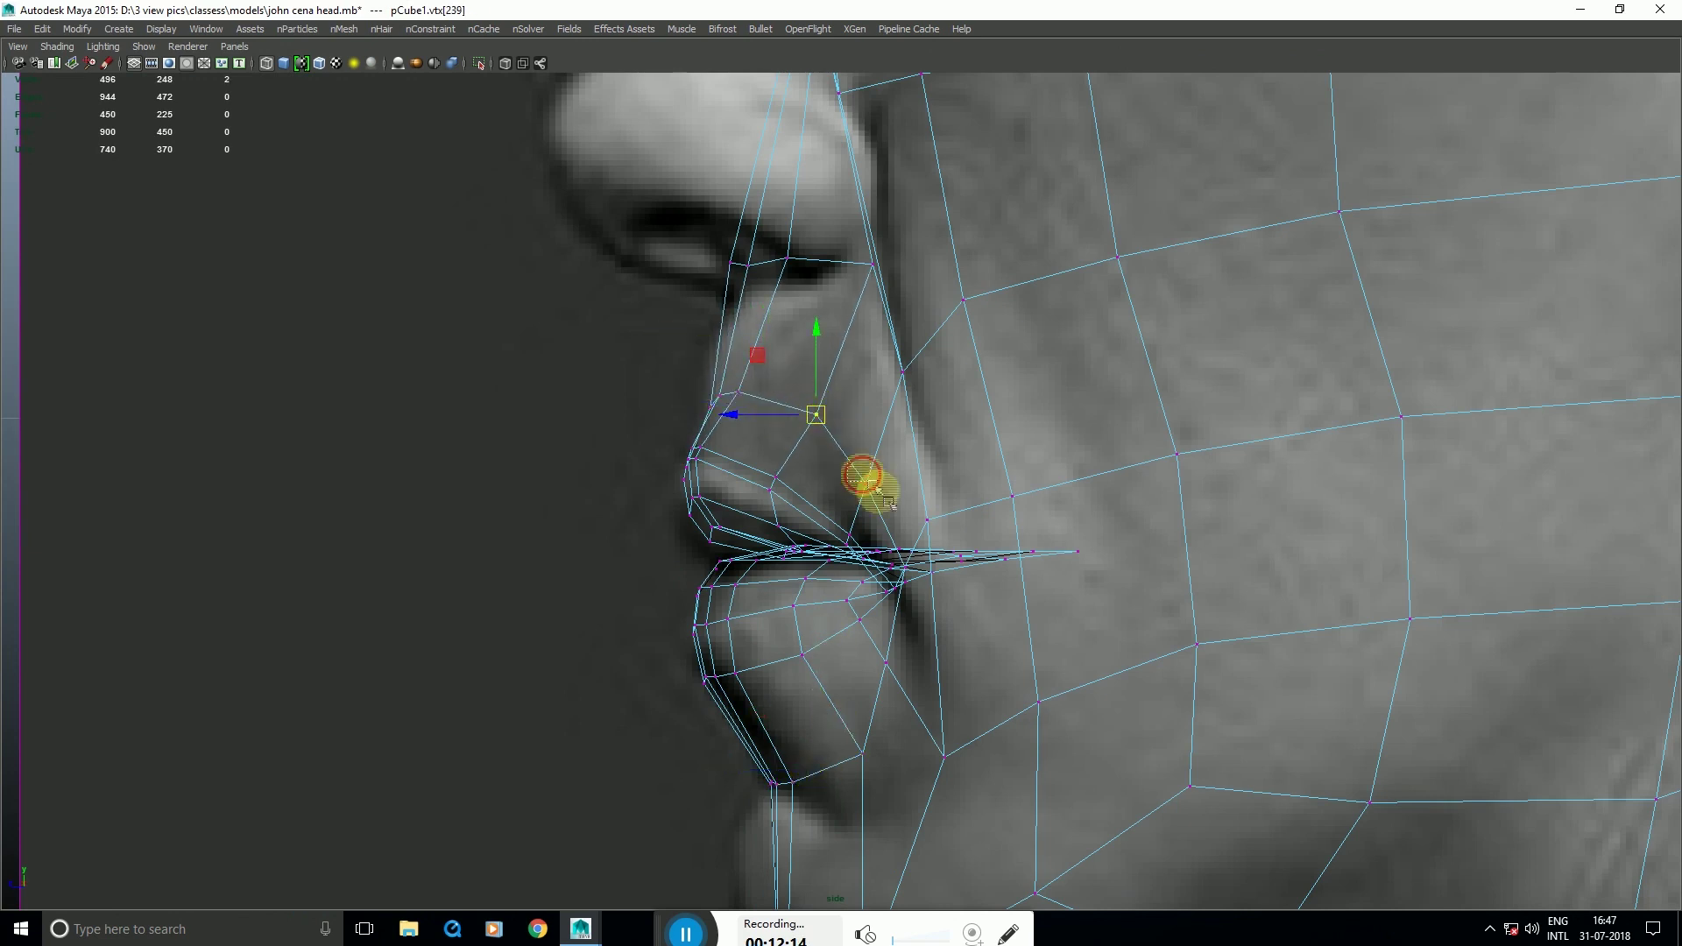
{"action": "key", "text": "space"}
{"action": "key", "text": "space"}
{"action": "left_click_drag", "start_coordinate": [1105, 455], "coordinate": [1119, 376], "text": "alt"}
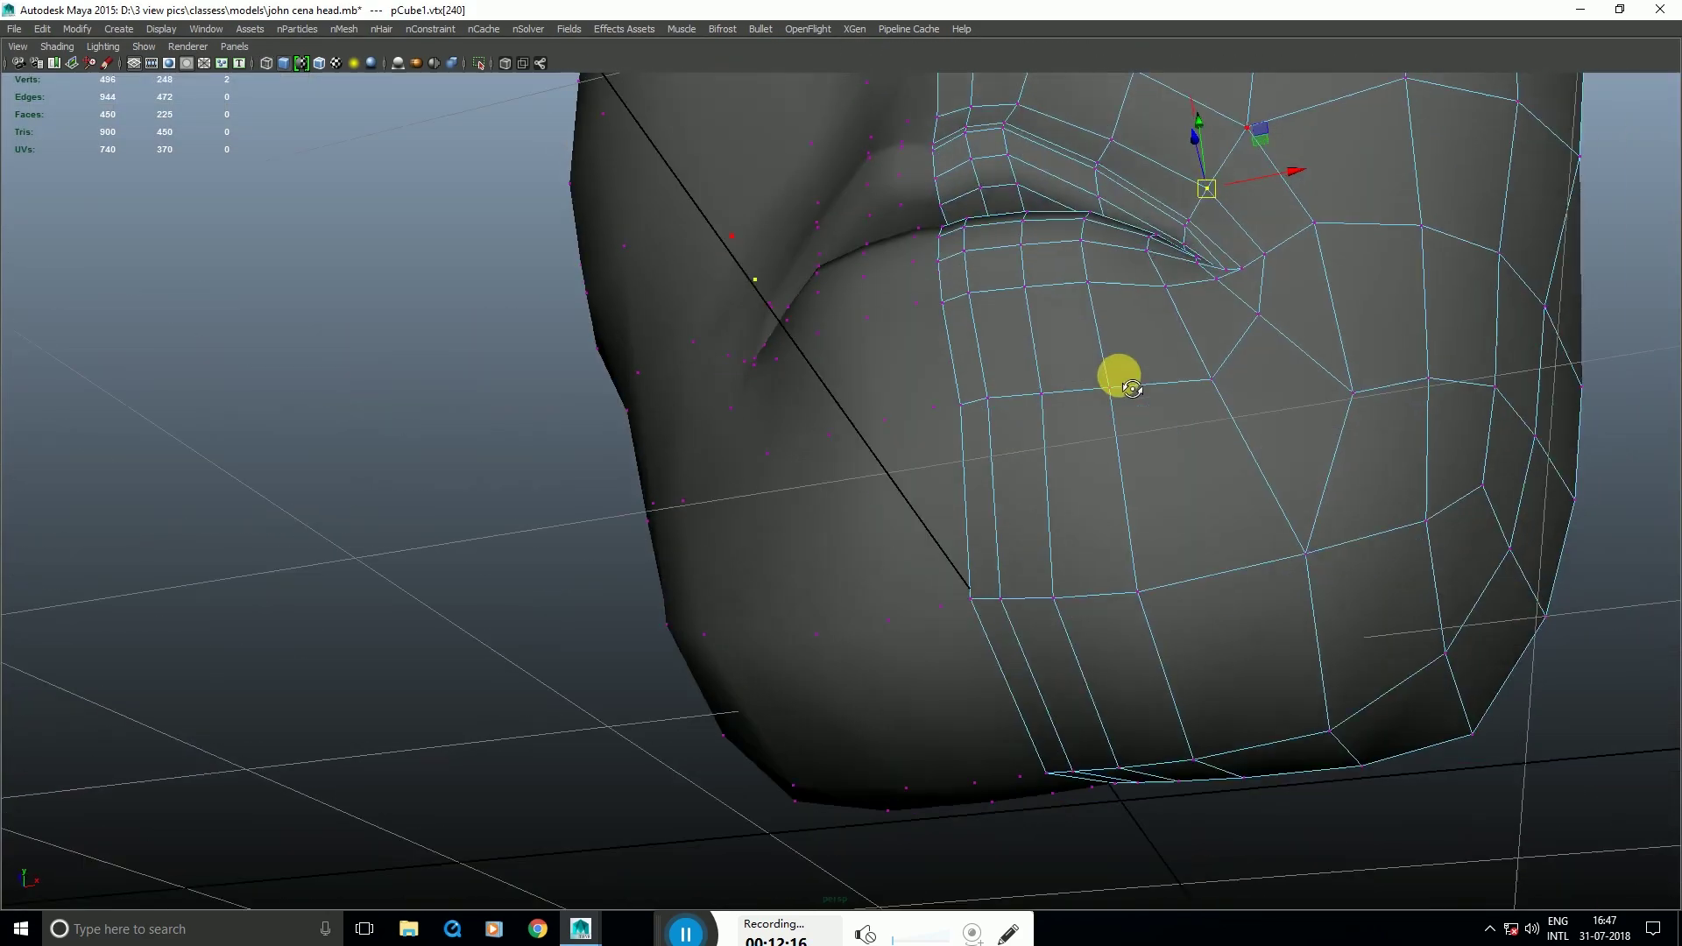
{"action": "middle_click_drag", "start_coordinate": [1118, 375], "coordinate": [1103, 586], "text": "alt"}
{"action": "left_click_drag", "start_coordinate": [1114, 598], "coordinate": [1117, 429], "text": "alt"}
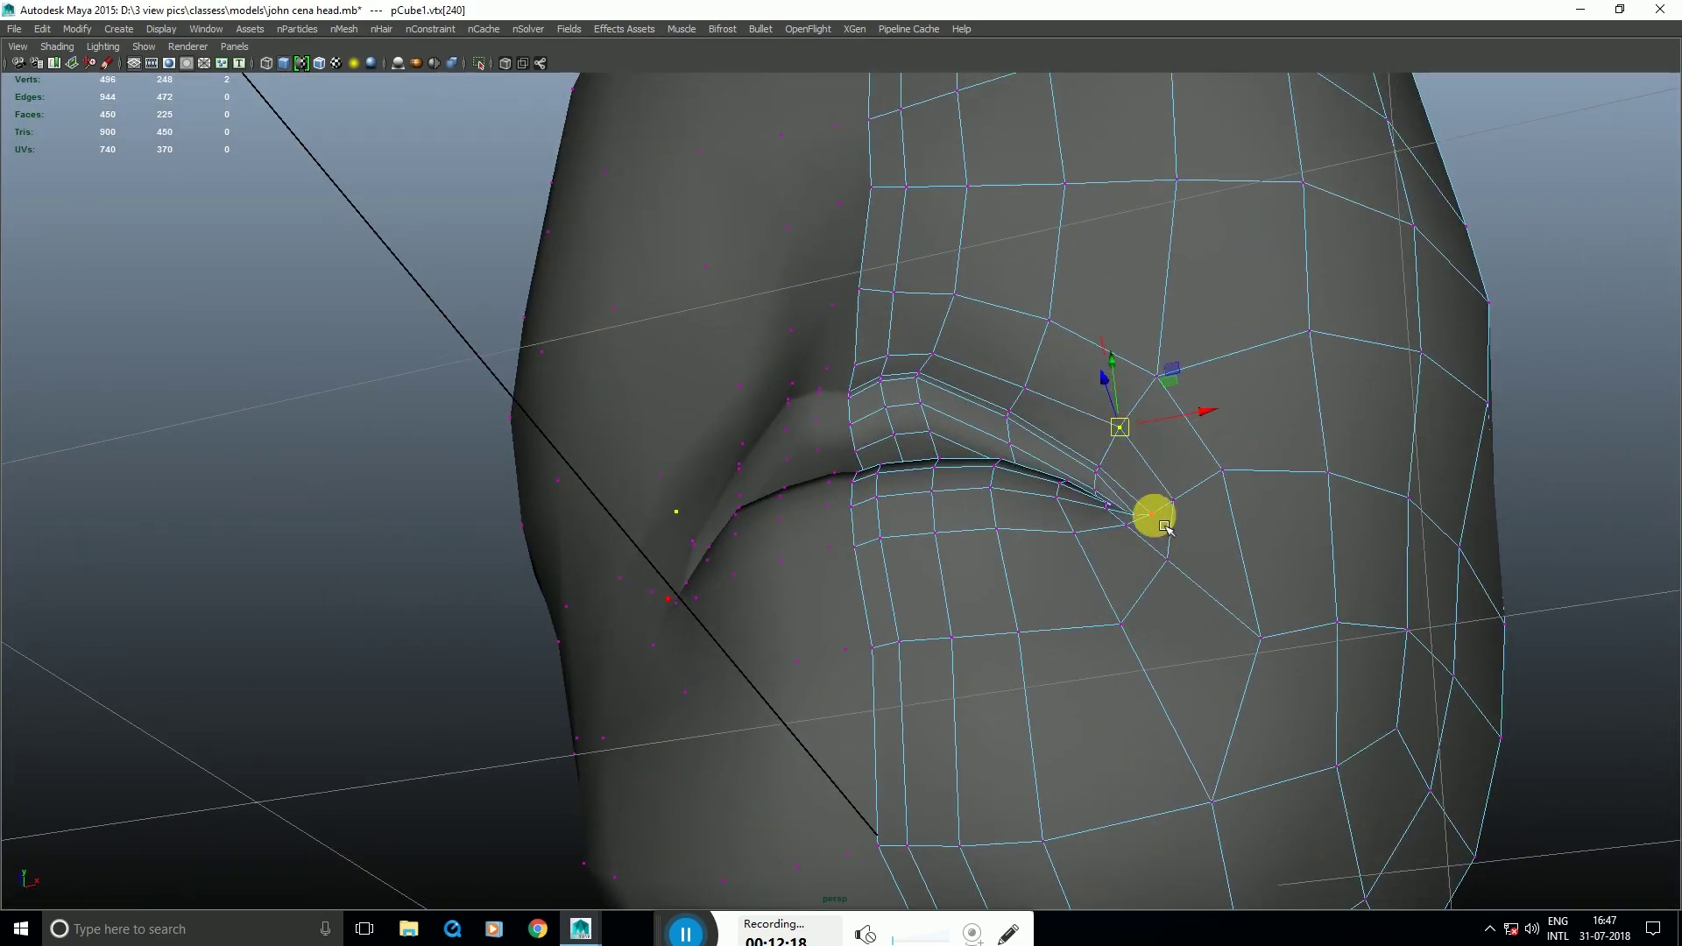
{"action": "key", "text": "space"}
{"action": "key", "text": "space"}
Step: Select the upper lip's centre vertices and reposition them to shape the middle of the lip
{"action": "middle_click_drag", "start_coordinate": [938, 688], "coordinate": [1025, 598], "text": "alt"}
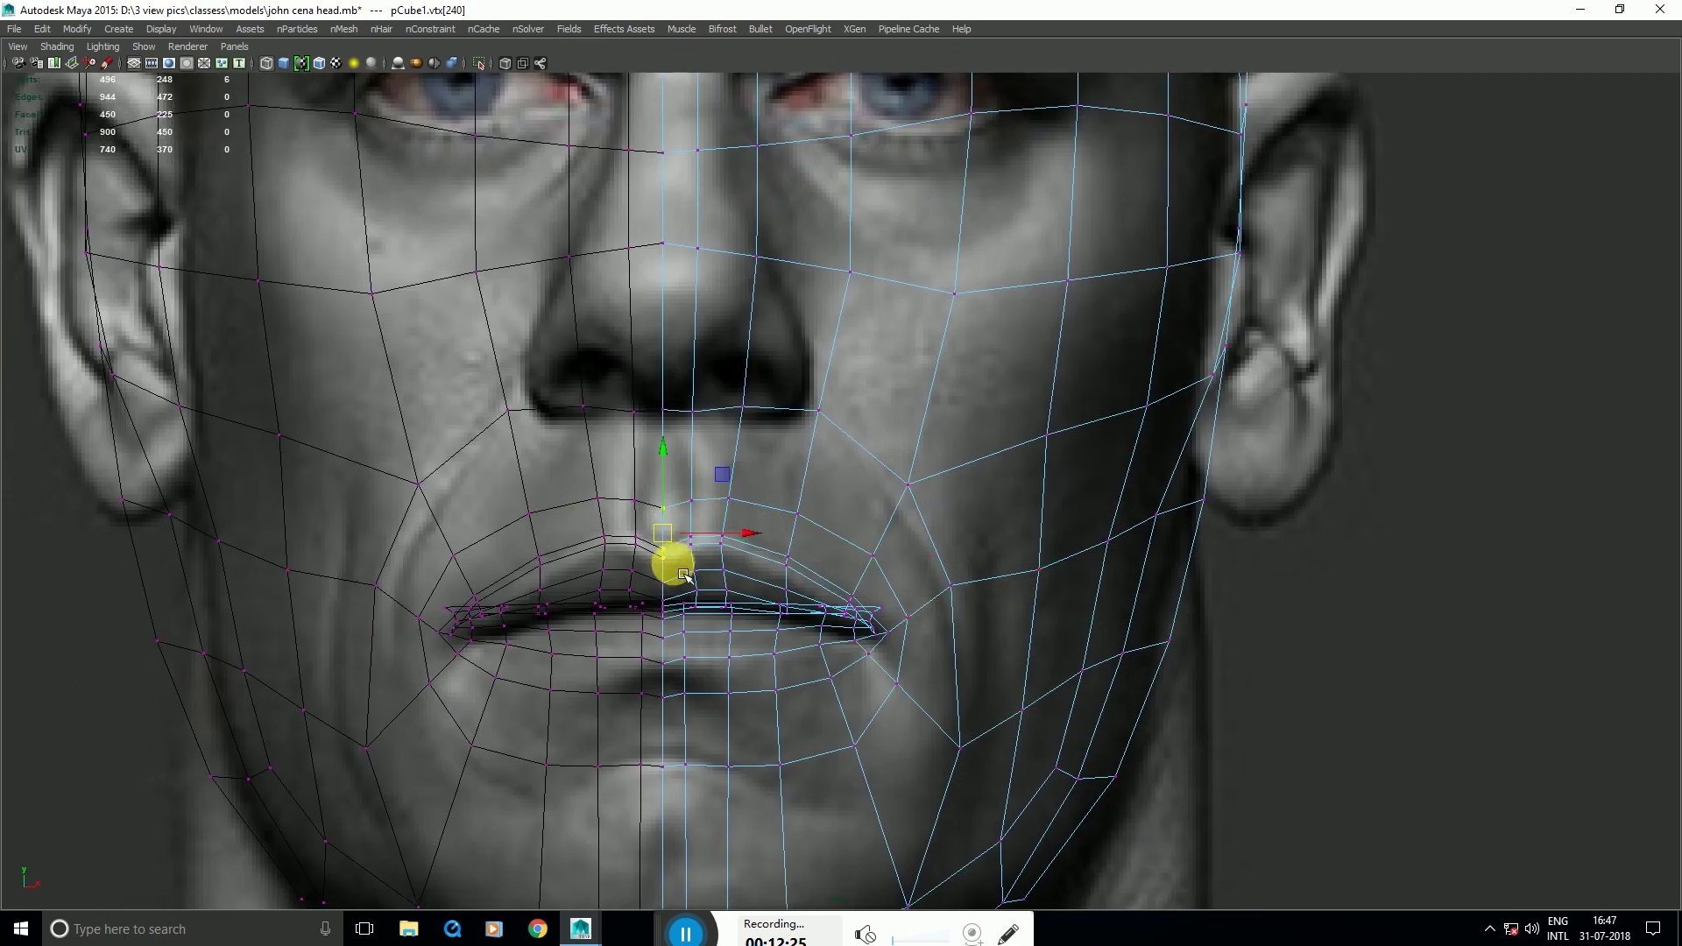
{"action": "key", "text": "space"}
{"action": "key", "text": "space"}
{"action": "left_click_drag", "start_coordinate": [944, 545], "coordinate": [1035, 398], "text": "alt"}
{"action": "middle_click_drag", "start_coordinate": [1036, 398], "coordinate": [976, 589], "text": "alt"}
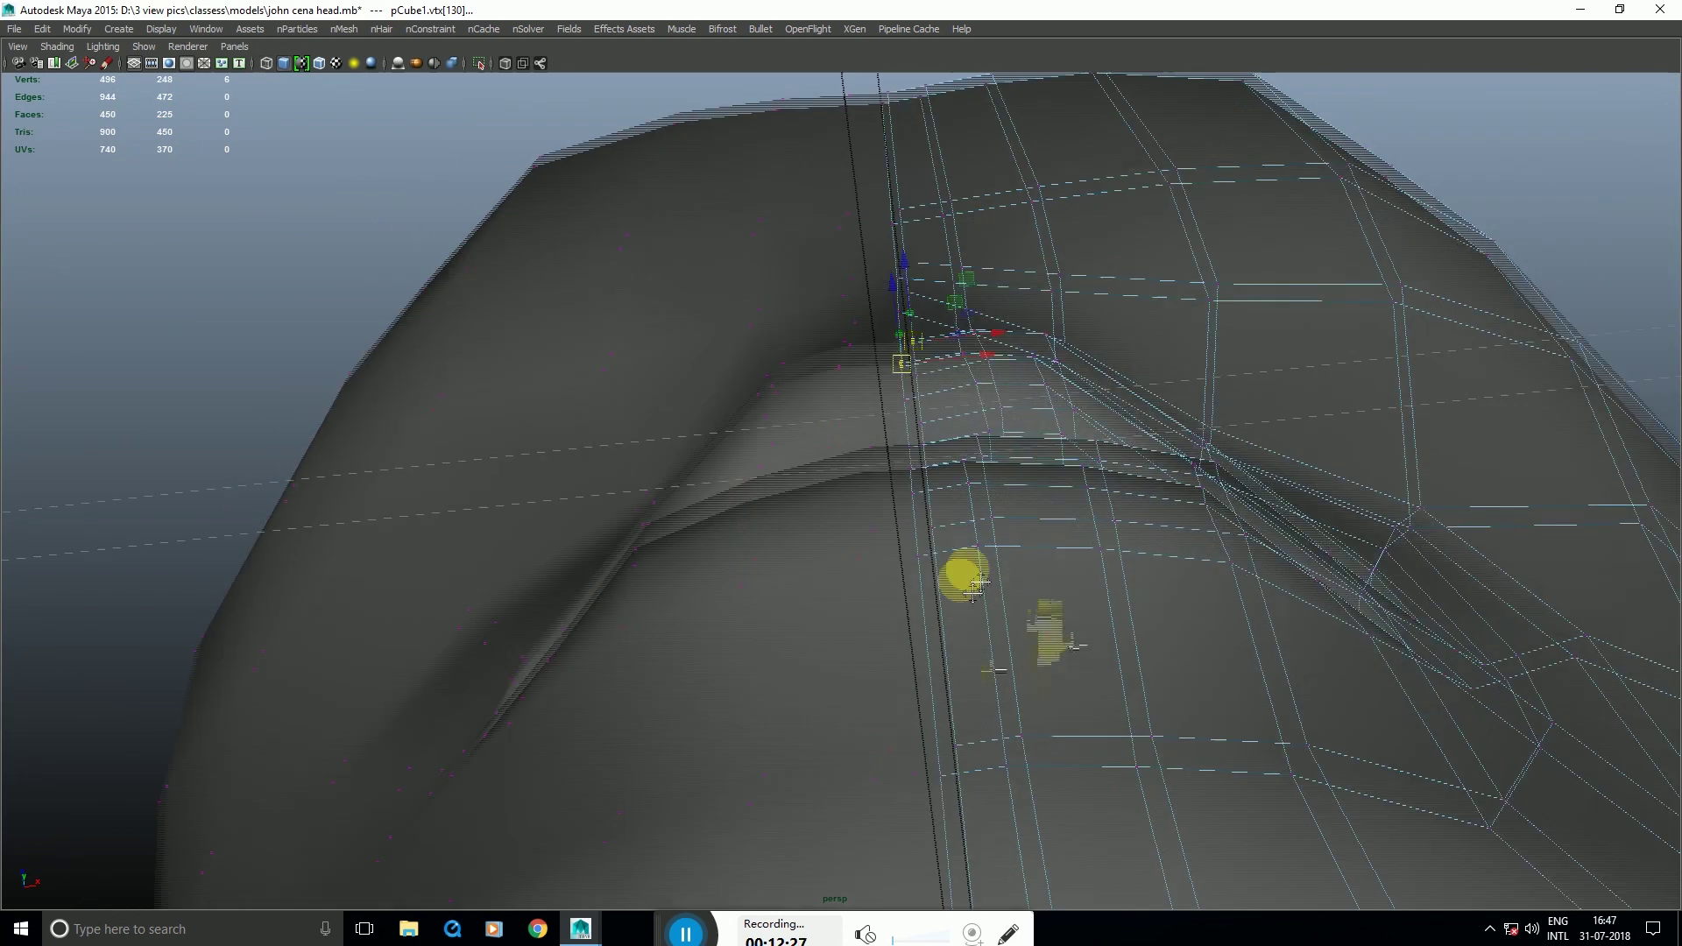
{"action": "left_click_drag", "start_coordinate": [972, 586], "coordinate": [856, 389], "text": "alt"}
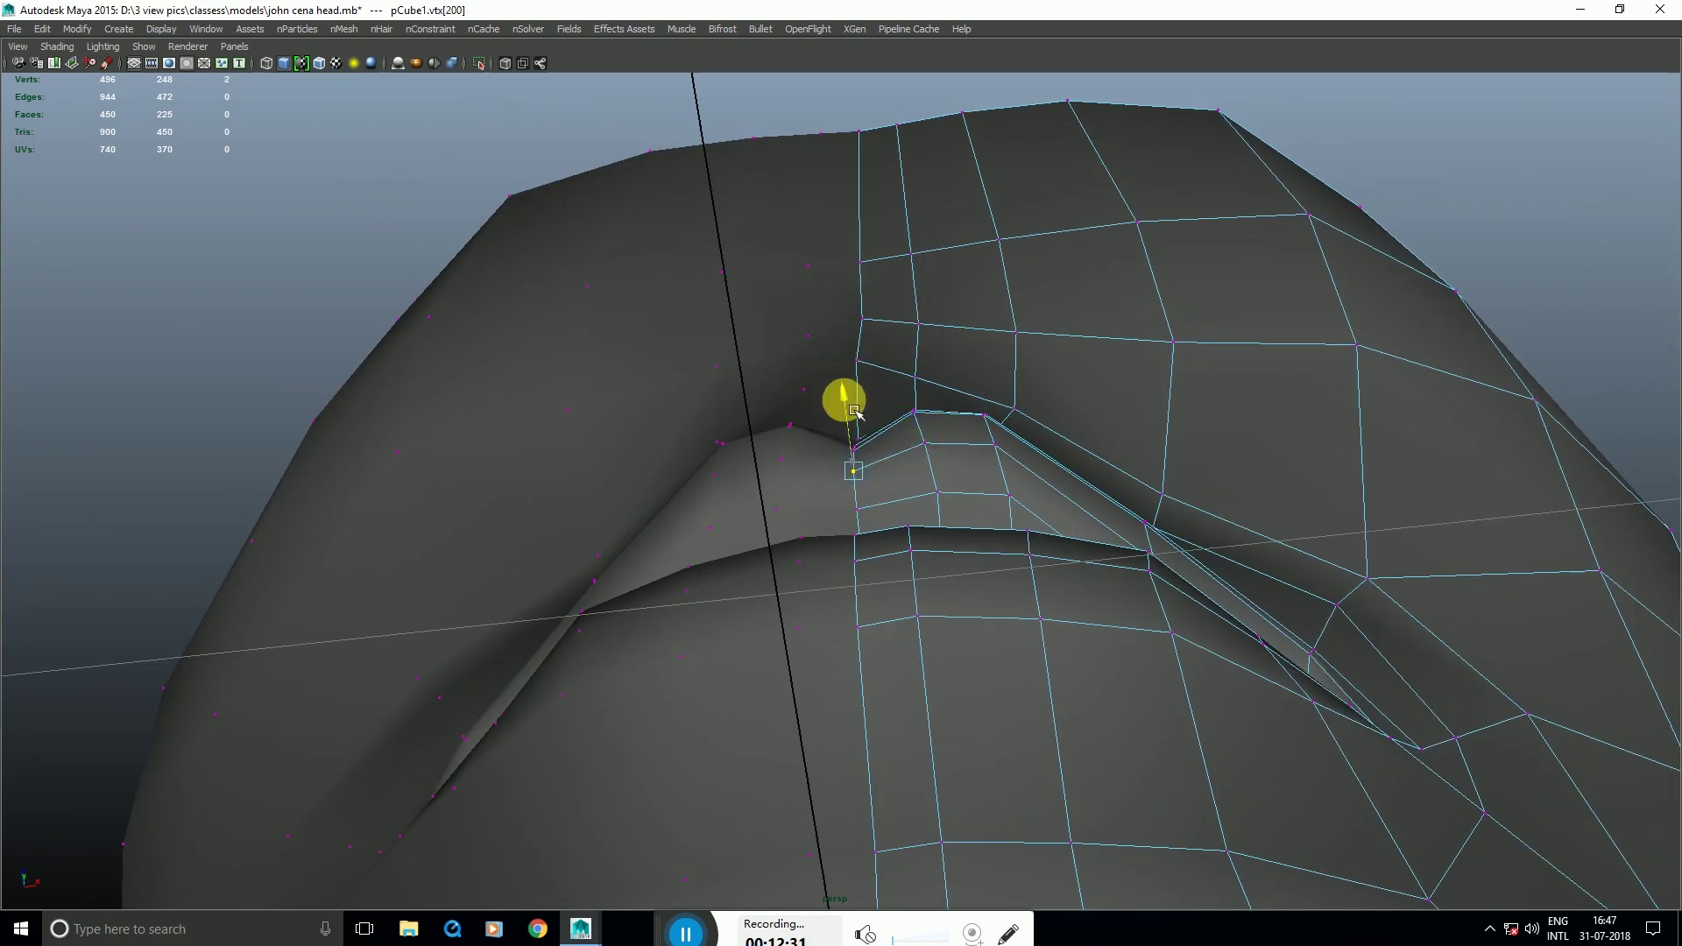
{"action": "left_click_drag", "start_coordinate": [856, 412], "coordinate": [920, 450], "text": "alt"}
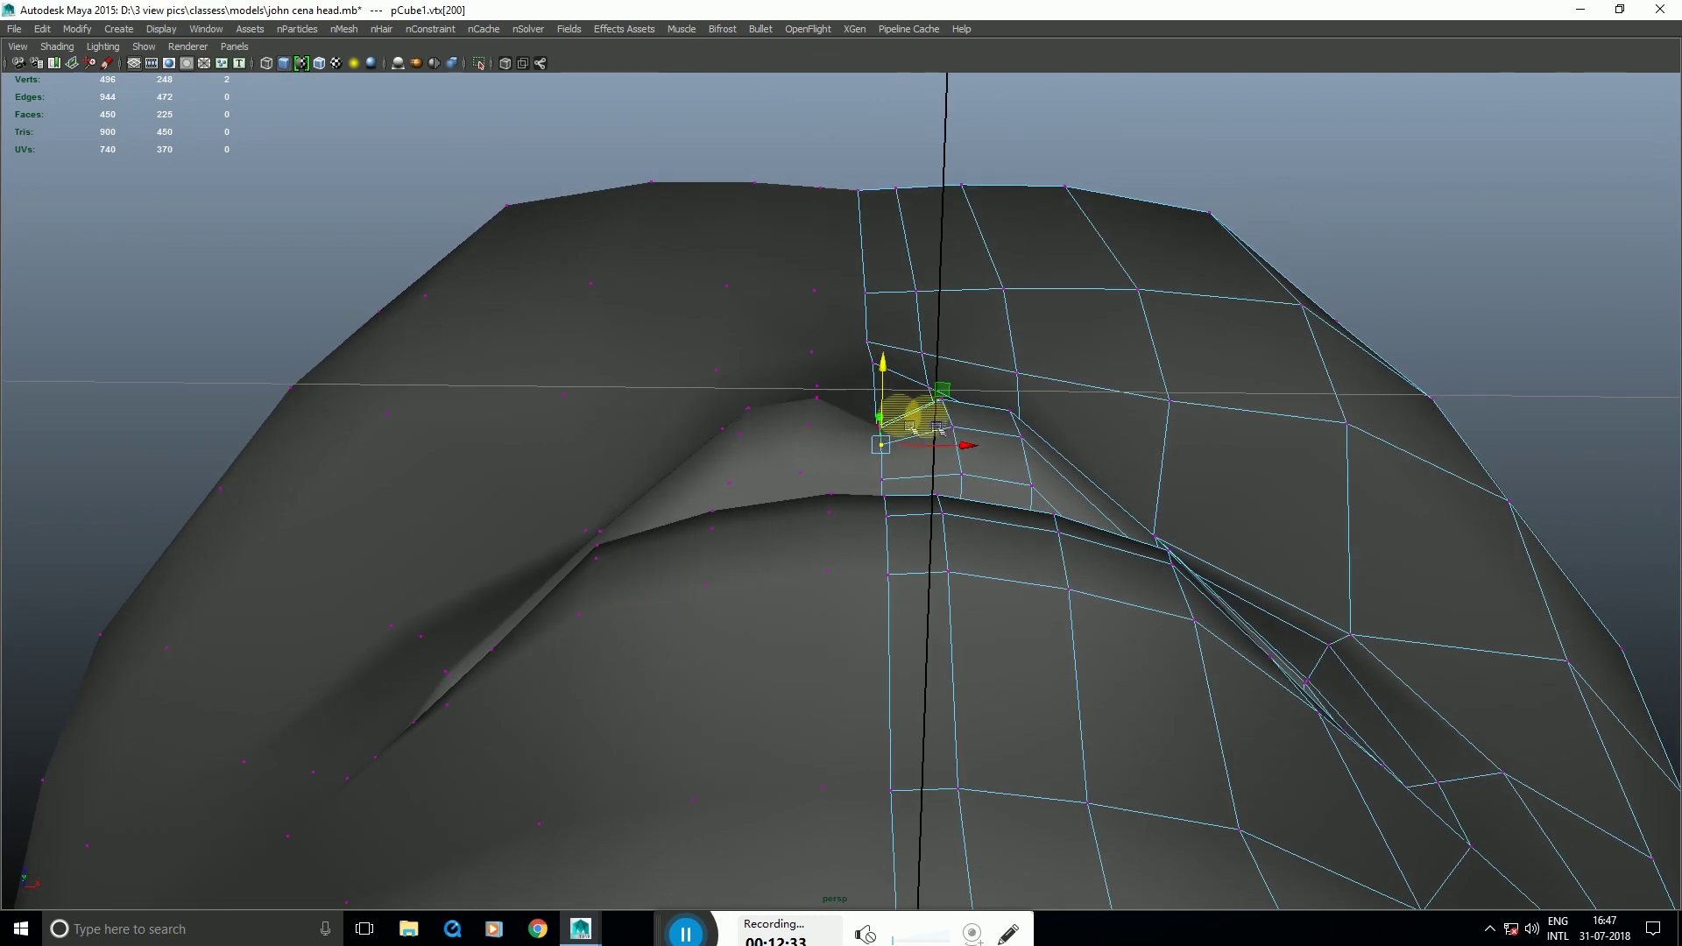
Step: Adjust the lip vertices near the mouth corner from below to smooth the curve where the lips meet
{"action": "left_click_drag", "start_coordinate": [1144, 565], "coordinate": [825, 411], "text": "alt"}
{"action": "left_click_drag", "start_coordinate": [1029, 501], "coordinate": [1095, 550], "text": "alt"}
{"action": "left_click_drag", "start_coordinate": [1045, 607], "coordinate": [1053, 609]}
{"action": "left_click_drag", "start_coordinate": [1054, 608], "coordinate": [995, 551], "text": "alt"}
{"action": "key", "text": "r"}
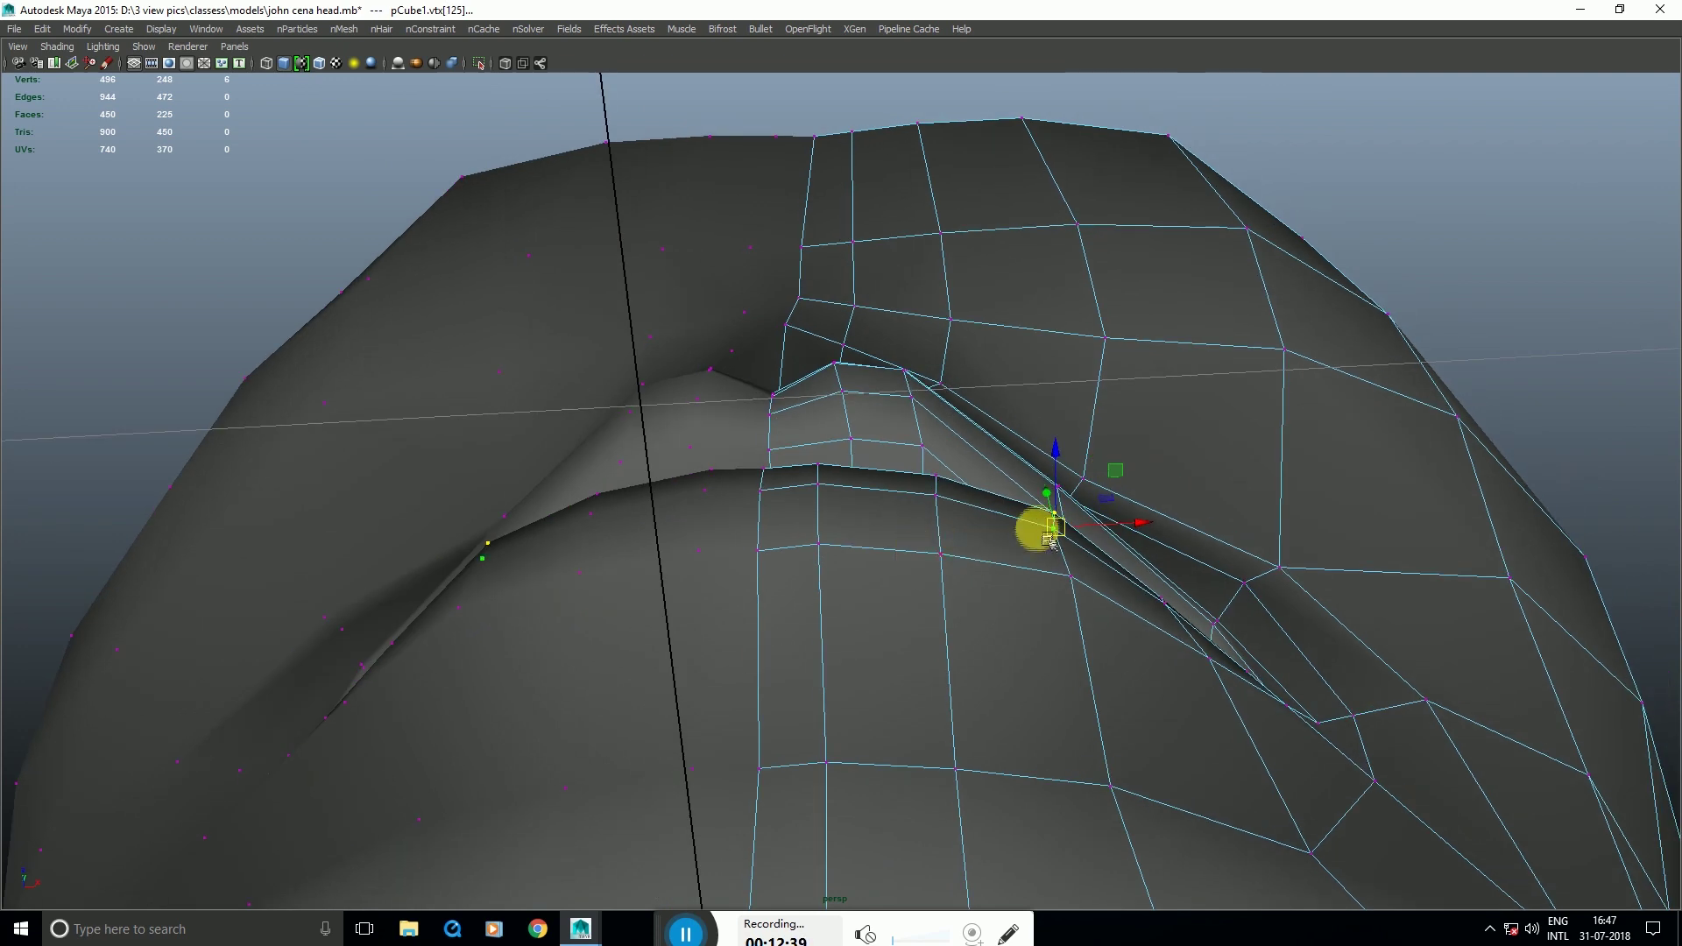
{"action": "left_click_drag", "start_coordinate": [981, 428], "coordinate": [1051, 492], "text": "alt"}
Step: Insert a vertical edge loop in the front view, running past the outer edge of the nostril and through the lips
{"action": "scroll", "coordinate": [1051, 492], "scroll_direction": "down", "scroll_amount": 5}
{"action": "key", "text": "space"}
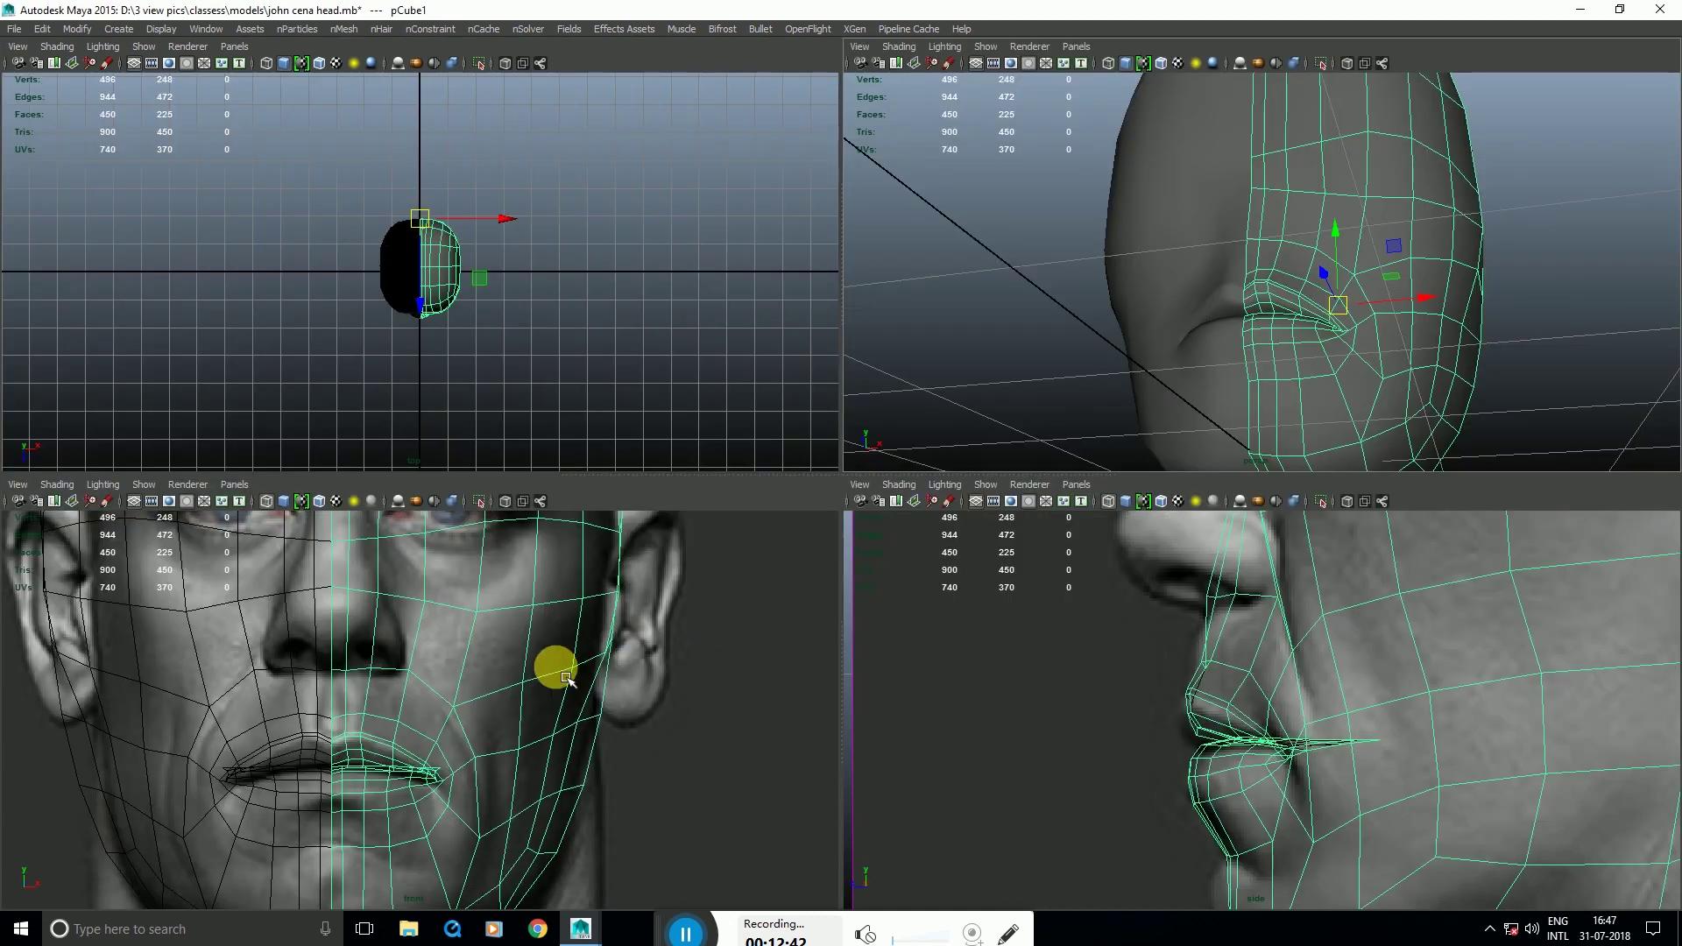
{"action": "key", "text": "space"}
{"action": "scroll", "coordinate": [710, 653], "scroll_direction": "up", "scroll_amount": 6}
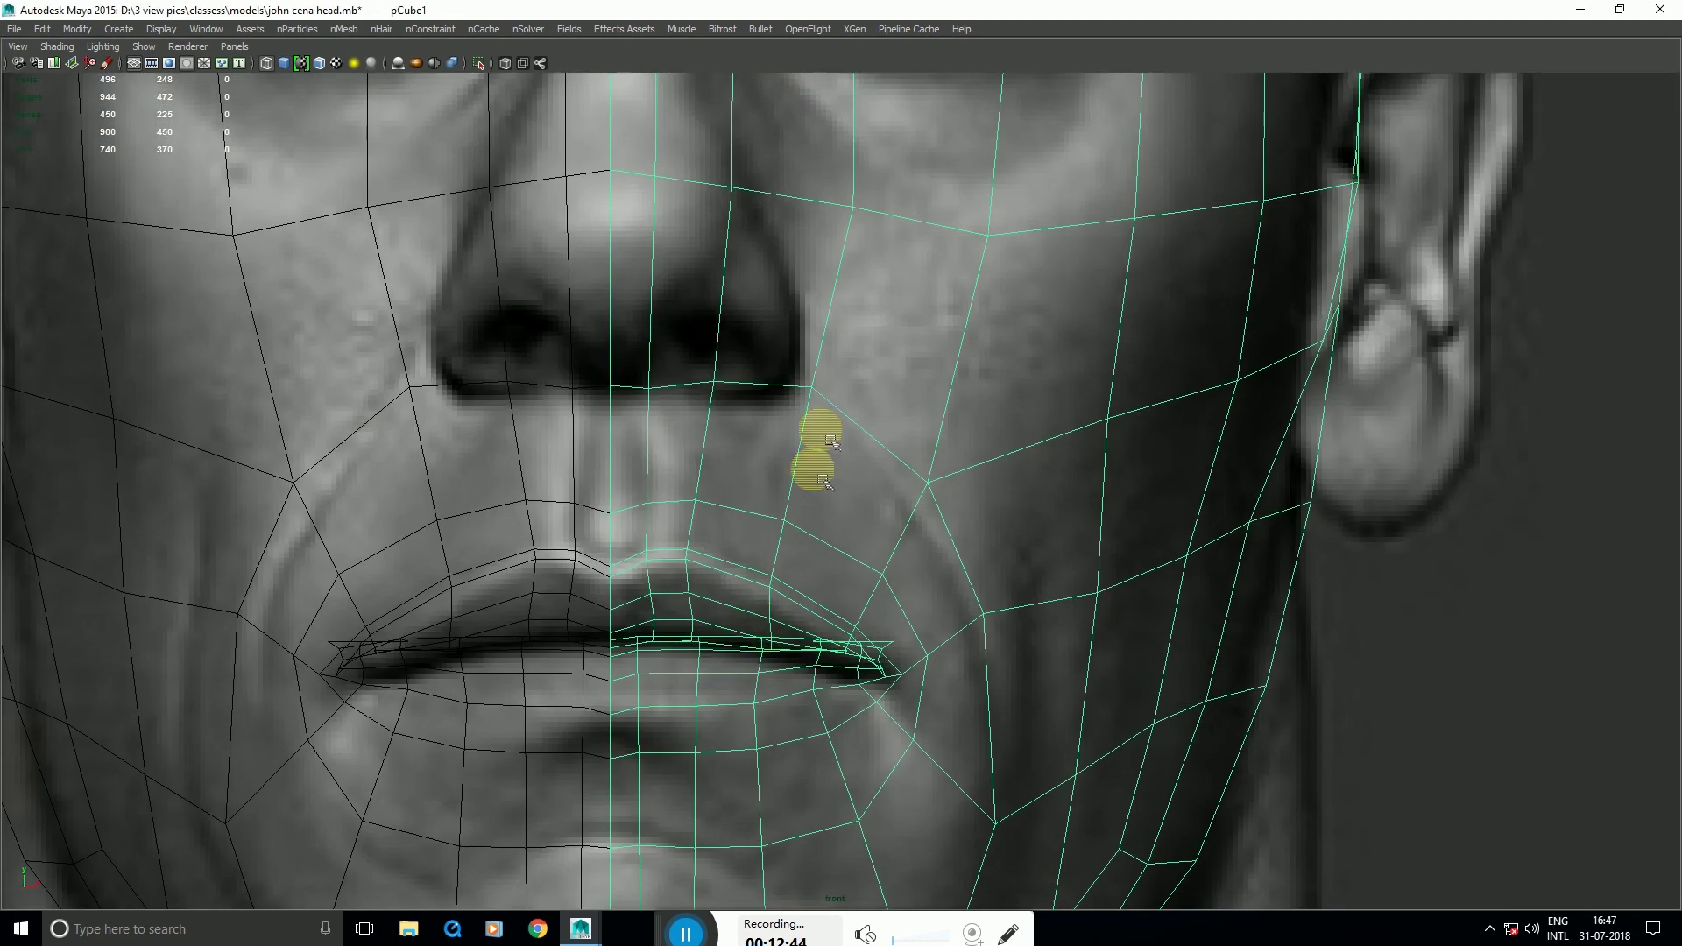
{"action": "right_click_drag", "start_coordinate": [858, 311], "coordinate": [780, 327], "text": "shift"}
{"action": "left_click_drag", "start_coordinate": [780, 390], "coordinate": [811, 417]}
Step: Slide the existing vertical loop beside the nose outward toward the cheek and select the new inner loop for sliding
{"action": "left_click", "coordinate": [890, 334]}
{"action": "right_click_drag", "start_coordinate": [889, 334], "coordinate": [892, 484], "text": "shift"}
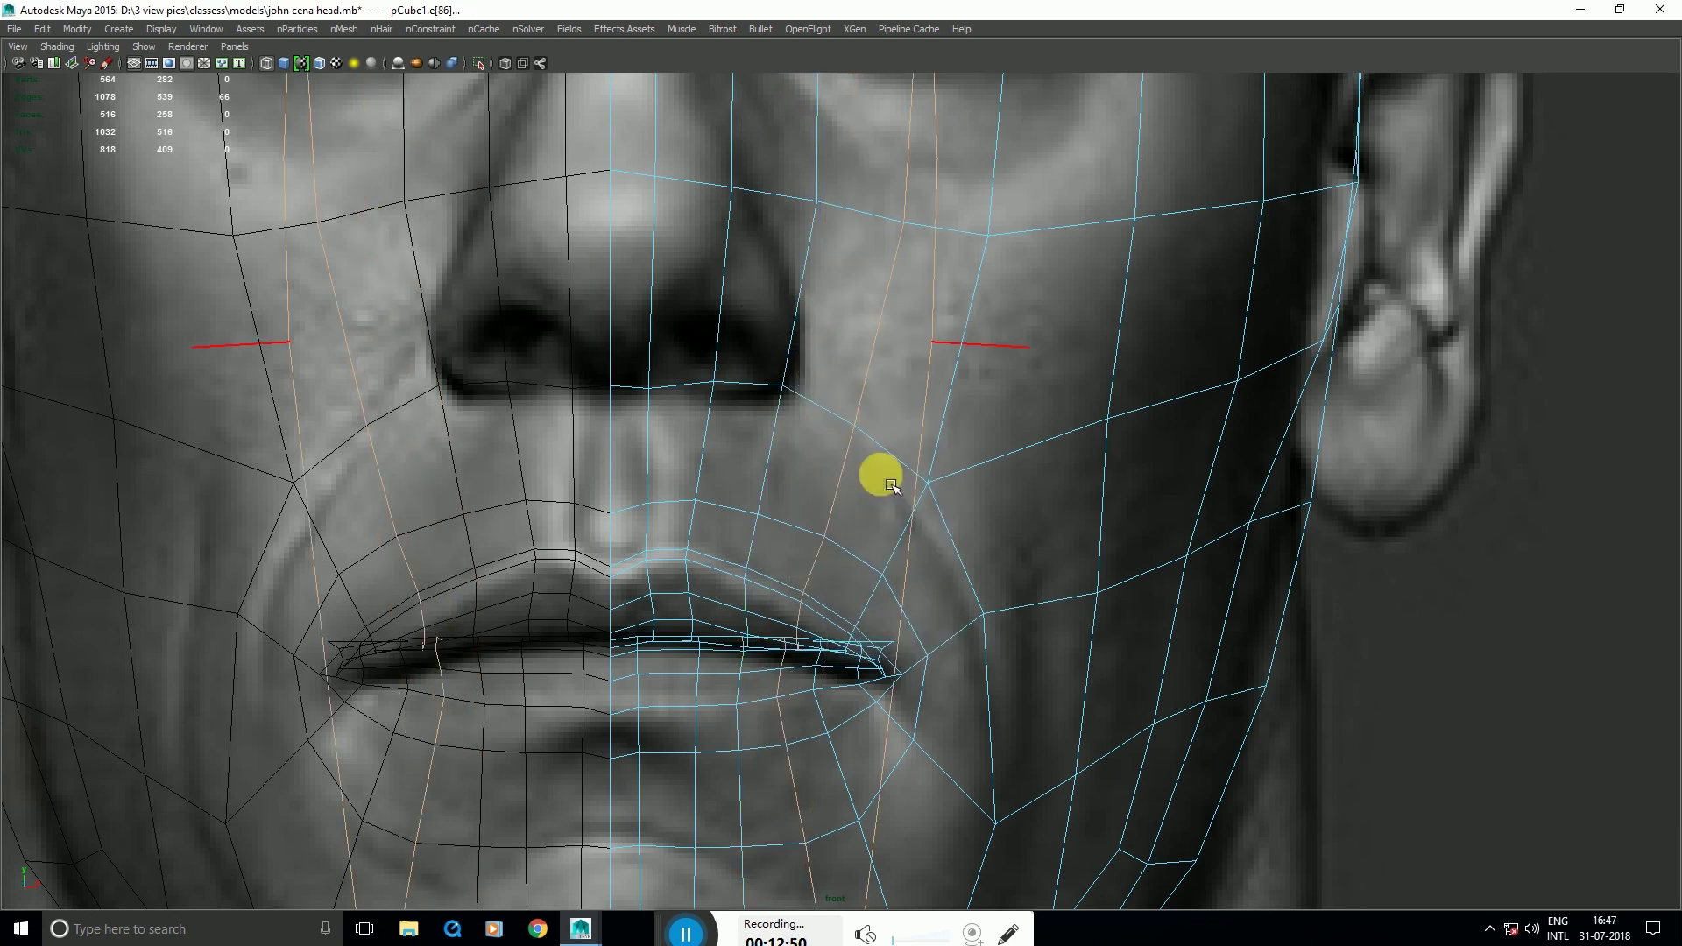
{"action": "left_click", "coordinate": [771, 508]}
{"action": "key", "text": "g"}
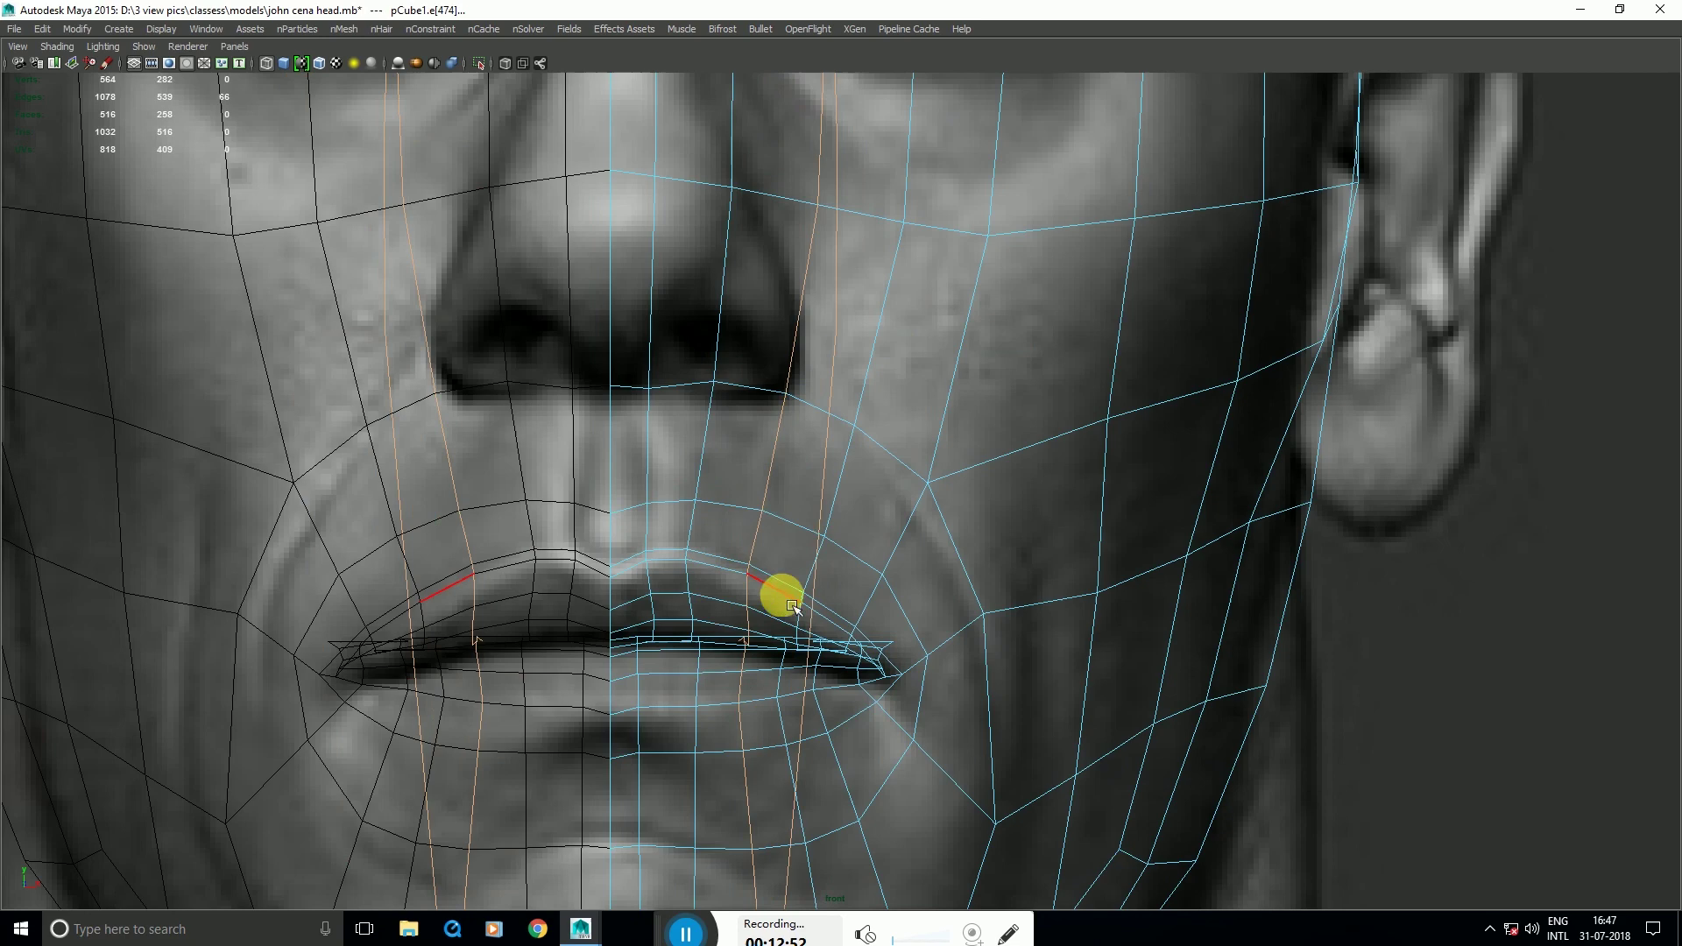
Step: Select the strip of vertical edges below the mouth corner and fit it to the front reference
{"action": "right_click_drag", "start_coordinate": [791, 606], "coordinate": [833, 565]}
{"action": "left_click_drag", "start_coordinate": [812, 571], "coordinate": [870, 686]}
{"action": "scroll", "coordinate": [823, 735], "scroll_direction": "up", "scroll_amount": 2}
{"action": "middle_click_drag", "start_coordinate": [817, 756], "coordinate": [821, 653], "text": "alt"}
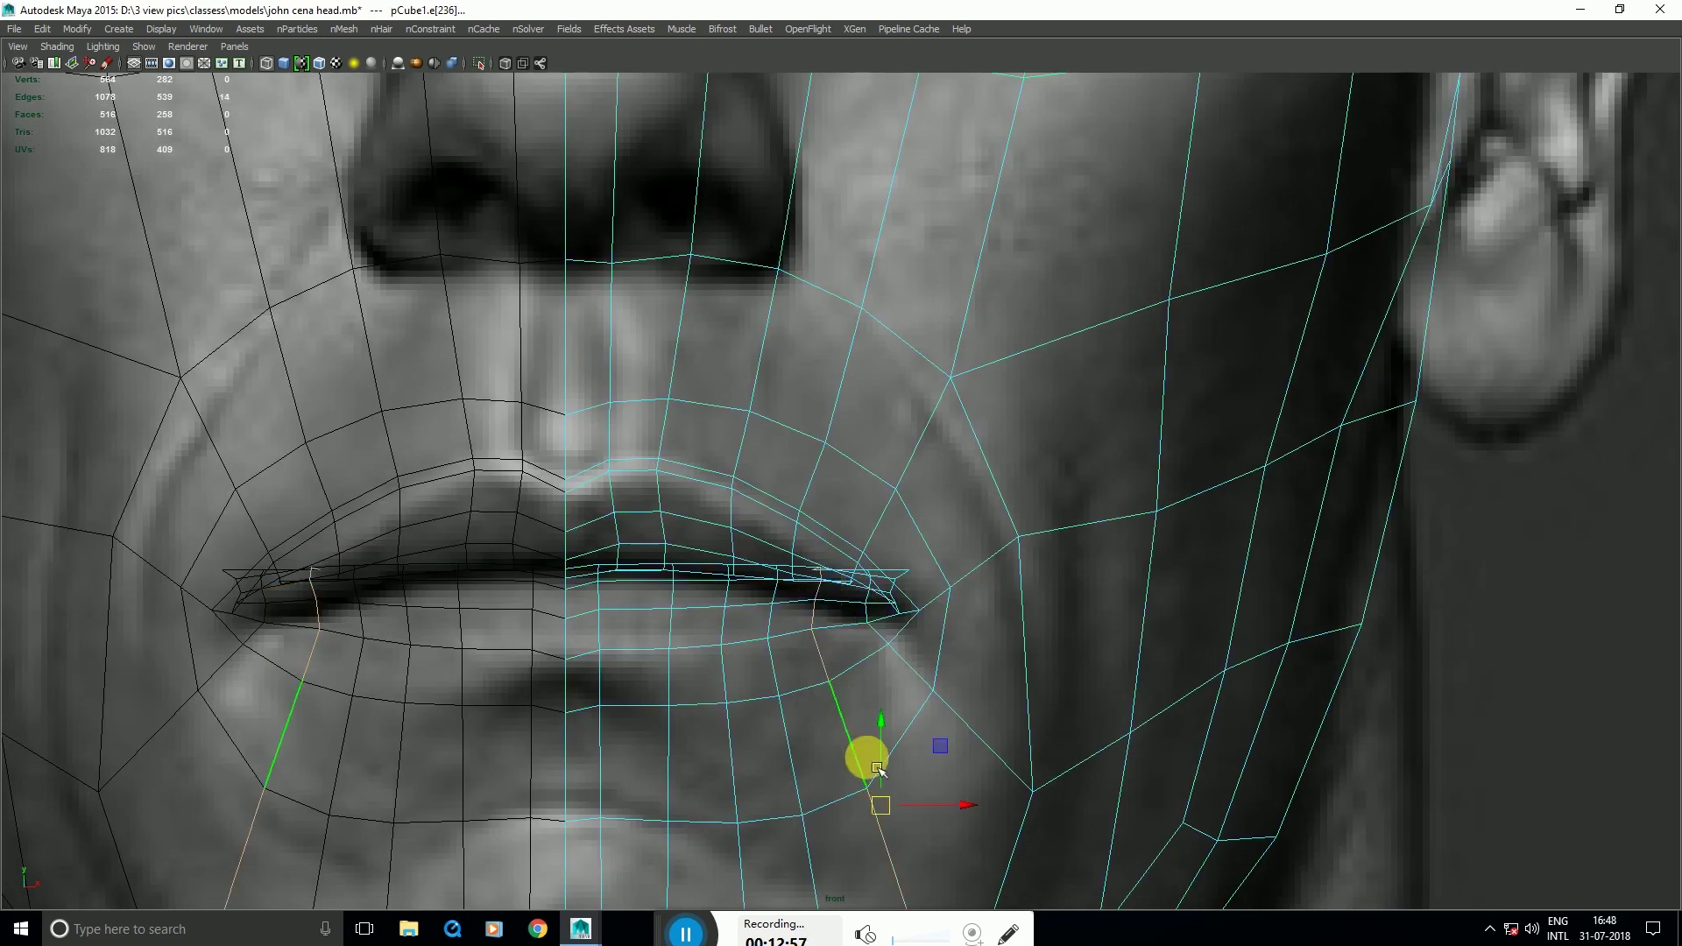
{"action": "scroll", "coordinate": [877, 768], "scroll_direction": "down", "scroll_amount": 5}
{"action": "scroll", "coordinate": [777, 517], "scroll_direction": "up", "scroll_amount": 6}
Step: Use soft selection on the lower-lip faces near the mouth corner to shape the lip against the front reference
{"action": "key", "text": "space"}
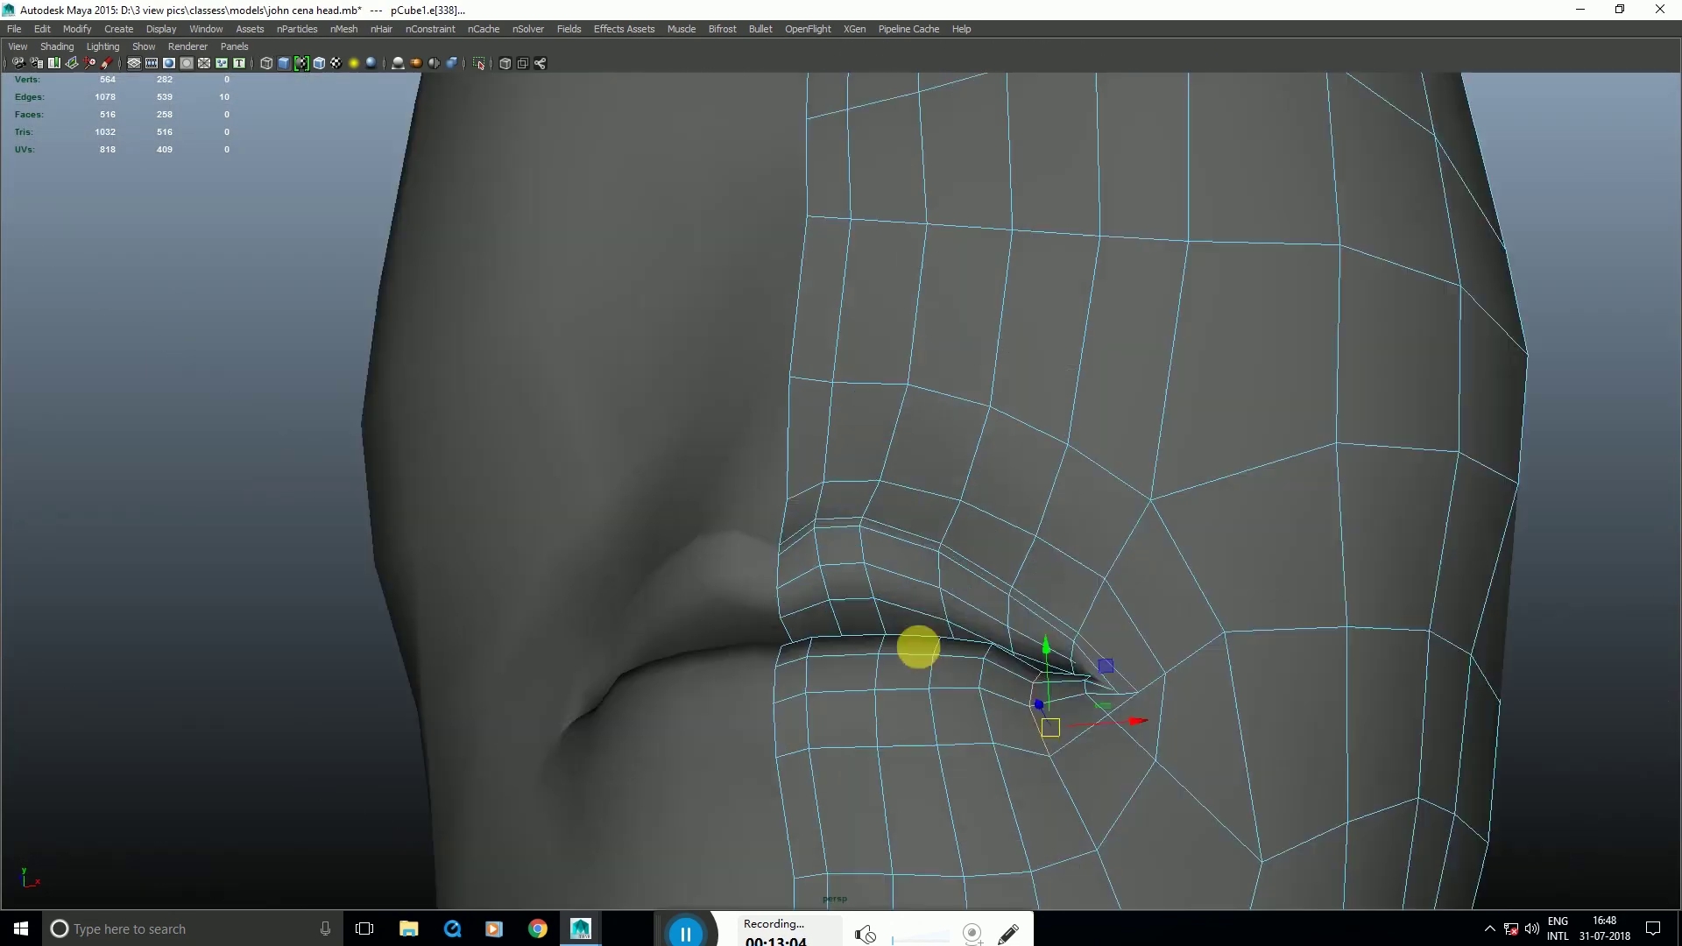
{"action": "scroll", "coordinate": [912, 645], "scroll_direction": "up", "scroll_amount": 4}
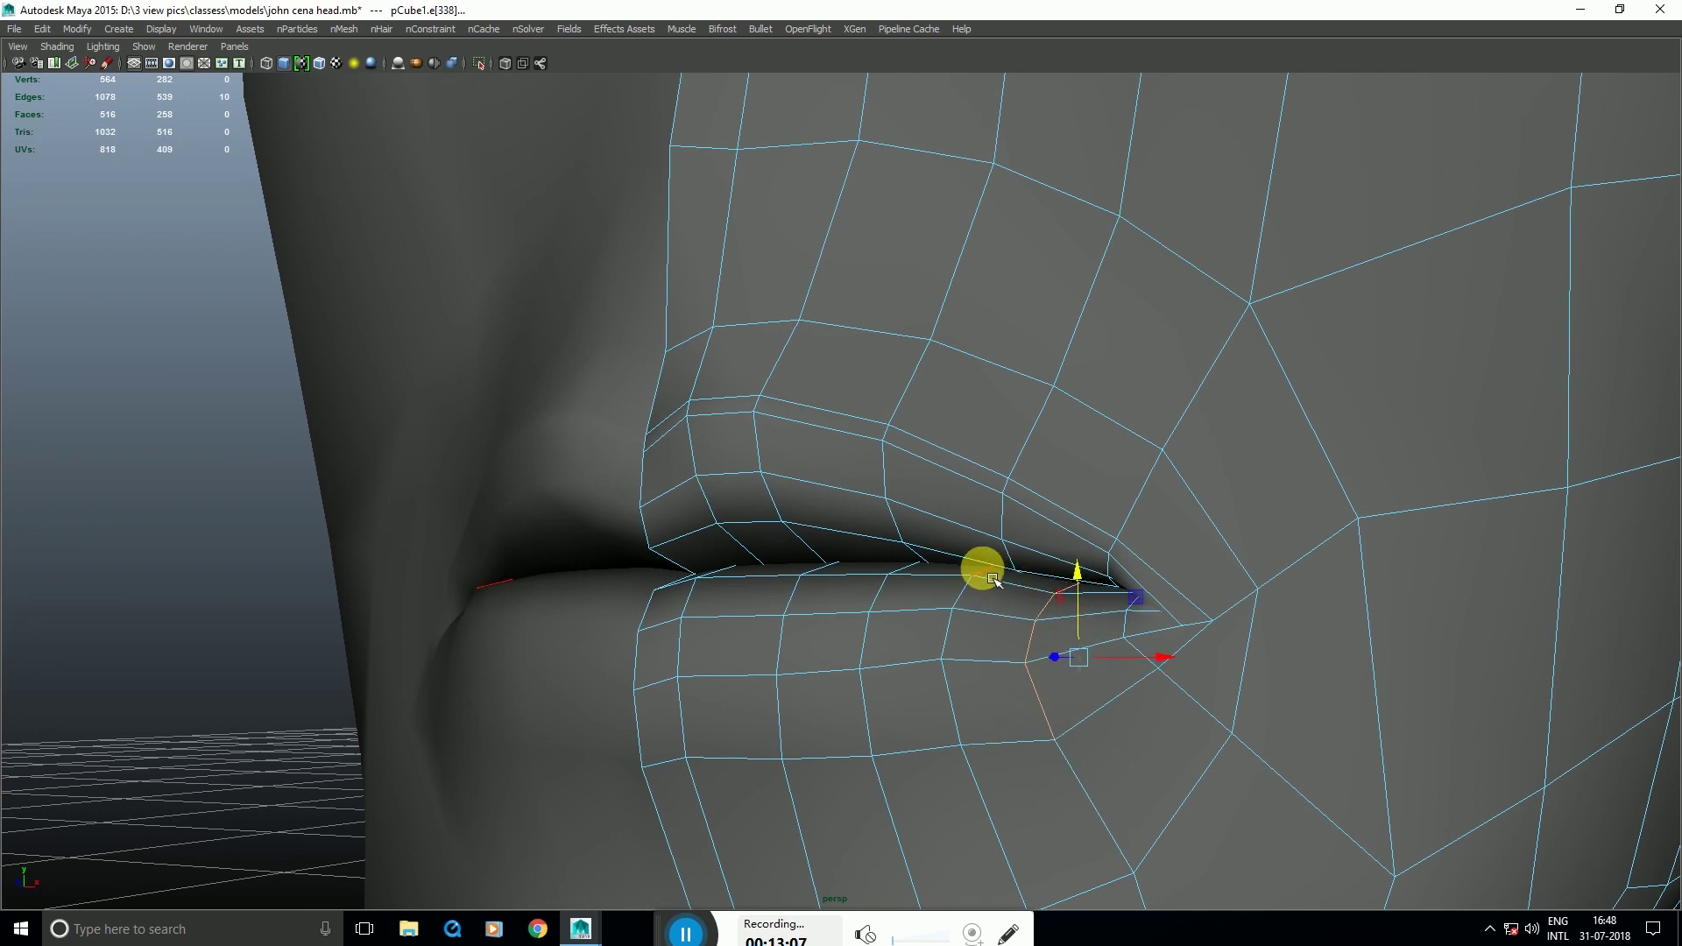
{"action": "key", "text": "space"}
{"action": "key", "text": "space"}
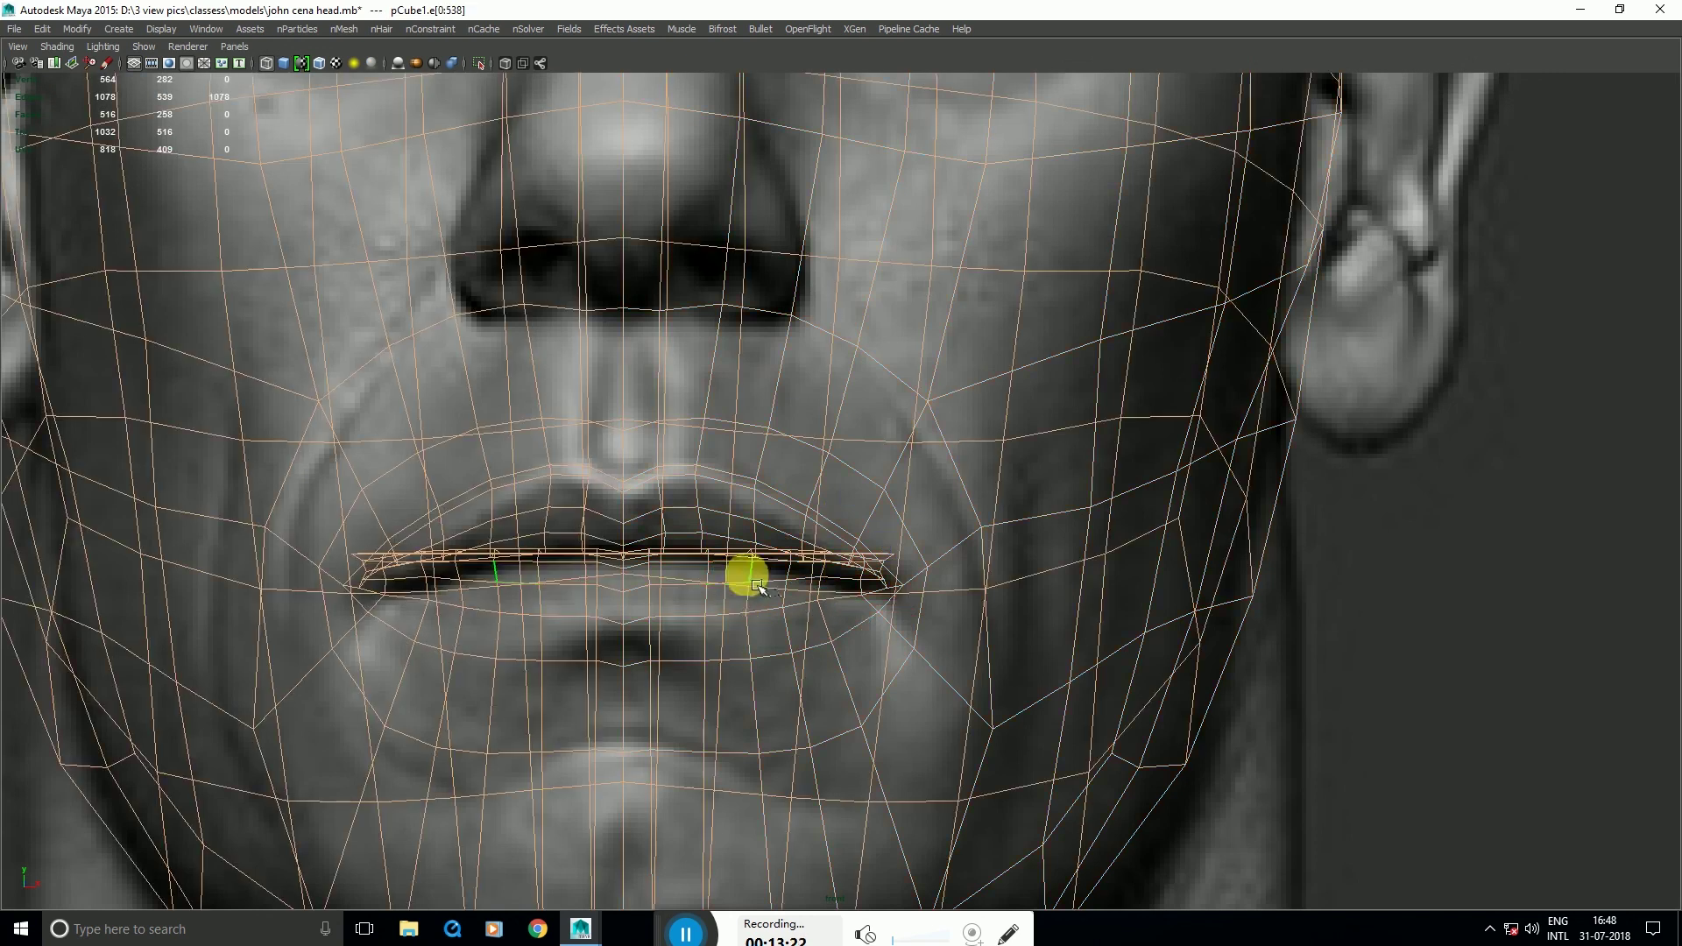
{"action": "key", "text": "space"}
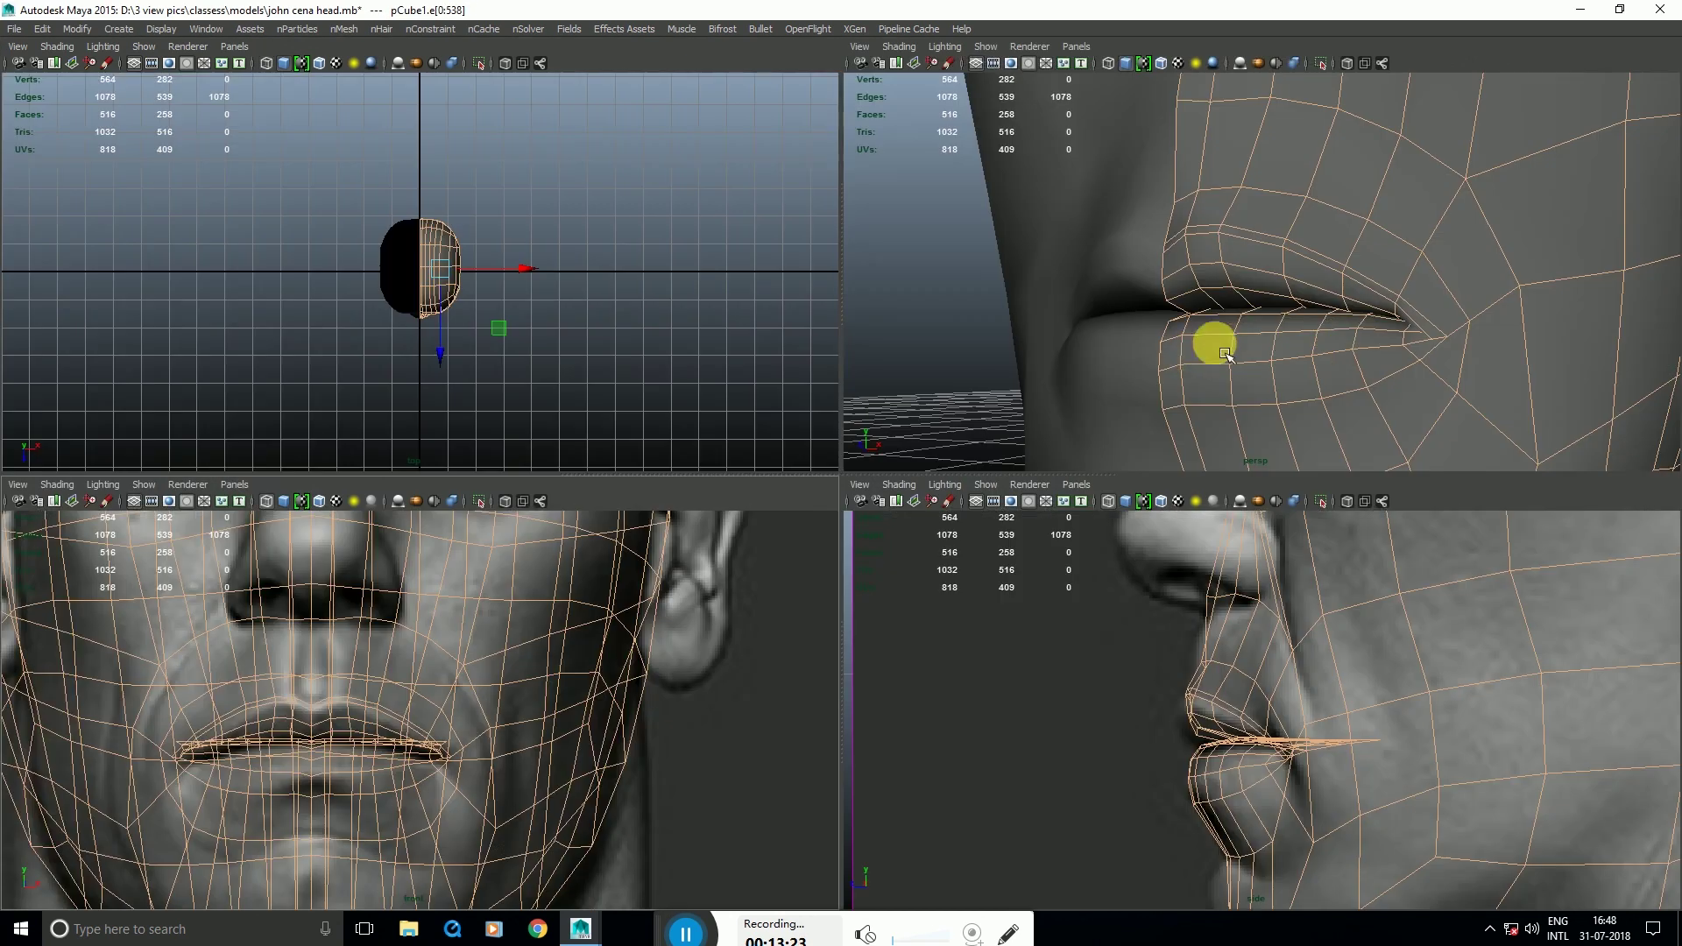
{"action": "left_click", "coordinate": [1296, 319]}
{"action": "key", "text": "space"}
{"action": "key", "text": "b"}
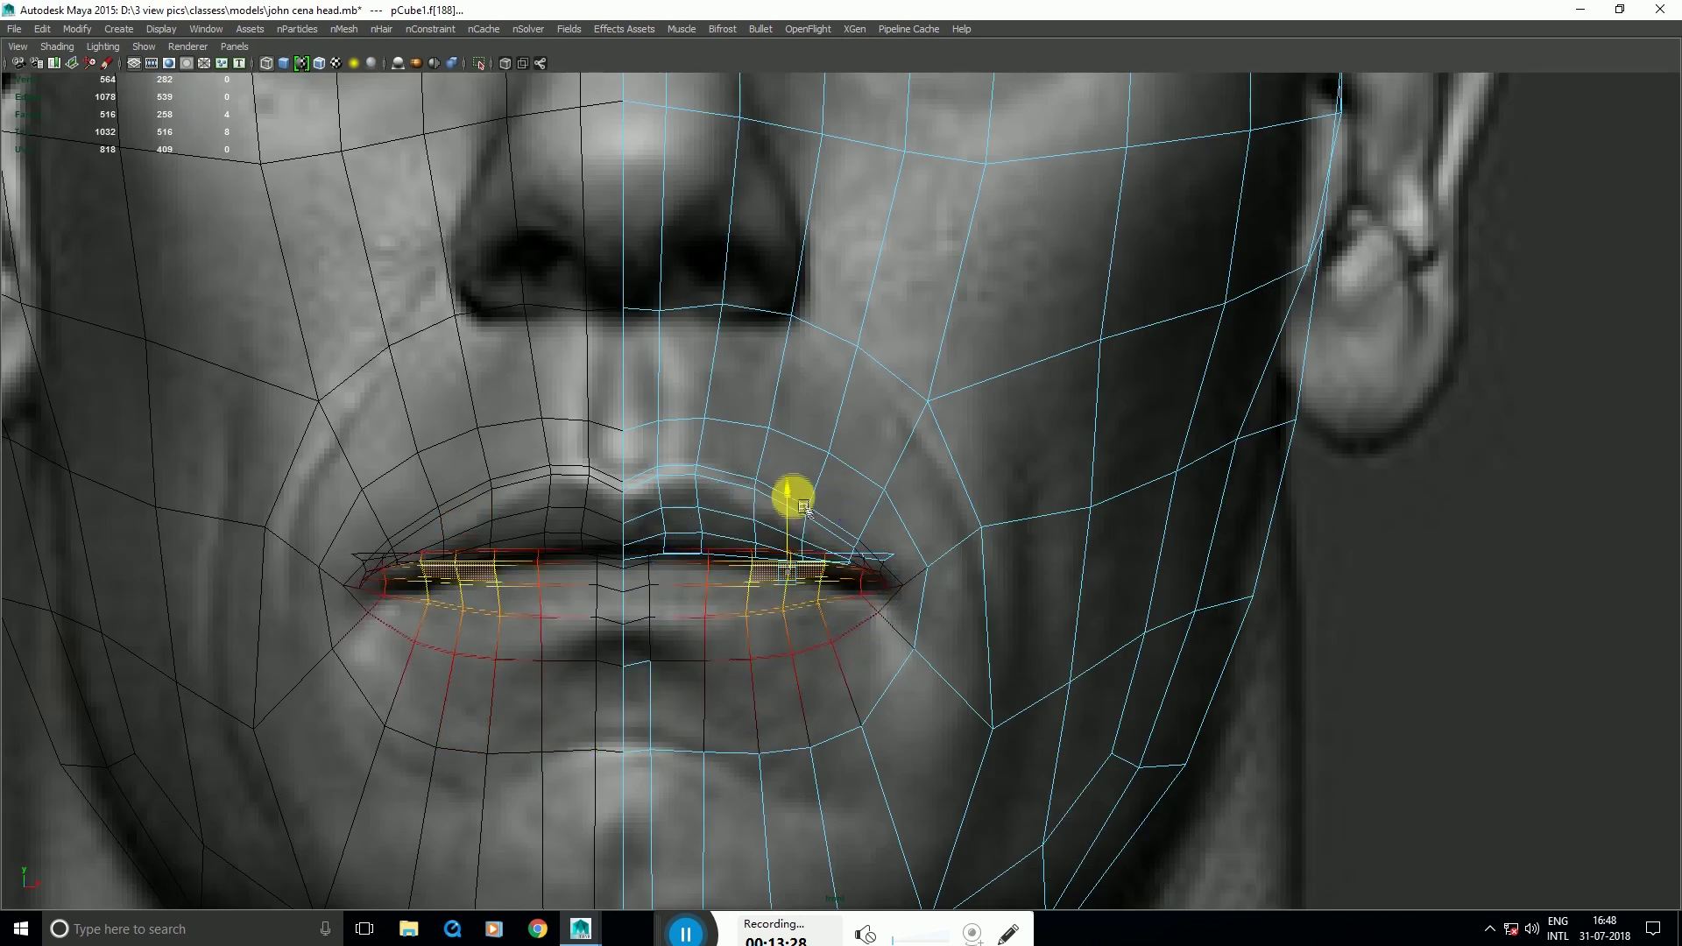
{"action": "left_click_drag", "start_coordinate": [803, 507], "coordinate": [844, 601]}
{"action": "key", "text": "b"}
Step: Leave component selection and examine the shape of the lips in the perspective view
{"action": "left_click", "coordinate": [953, 618]}
{"action": "right_click_drag", "start_coordinate": [963, 688], "coordinate": [1022, 646]}
{"action": "scroll", "coordinate": [820, 626], "scroll_direction": "up", "scroll_amount": 1}
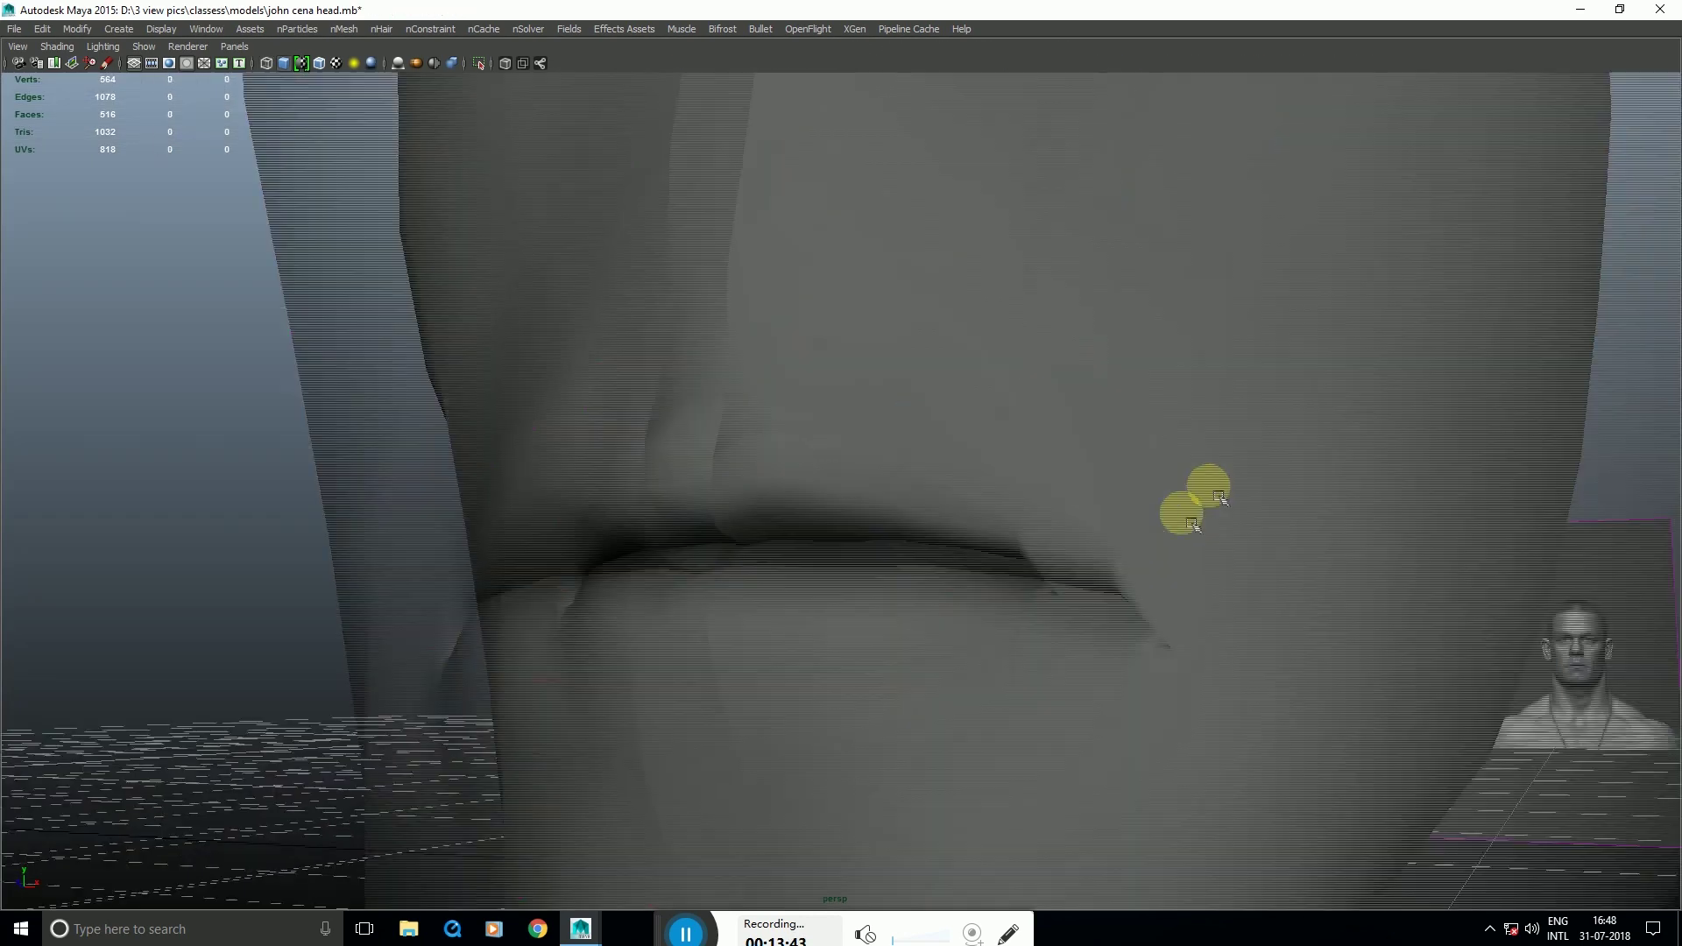
{"action": "left_click_drag", "start_coordinate": [1194, 500], "coordinate": [1136, 721], "text": "alt"}
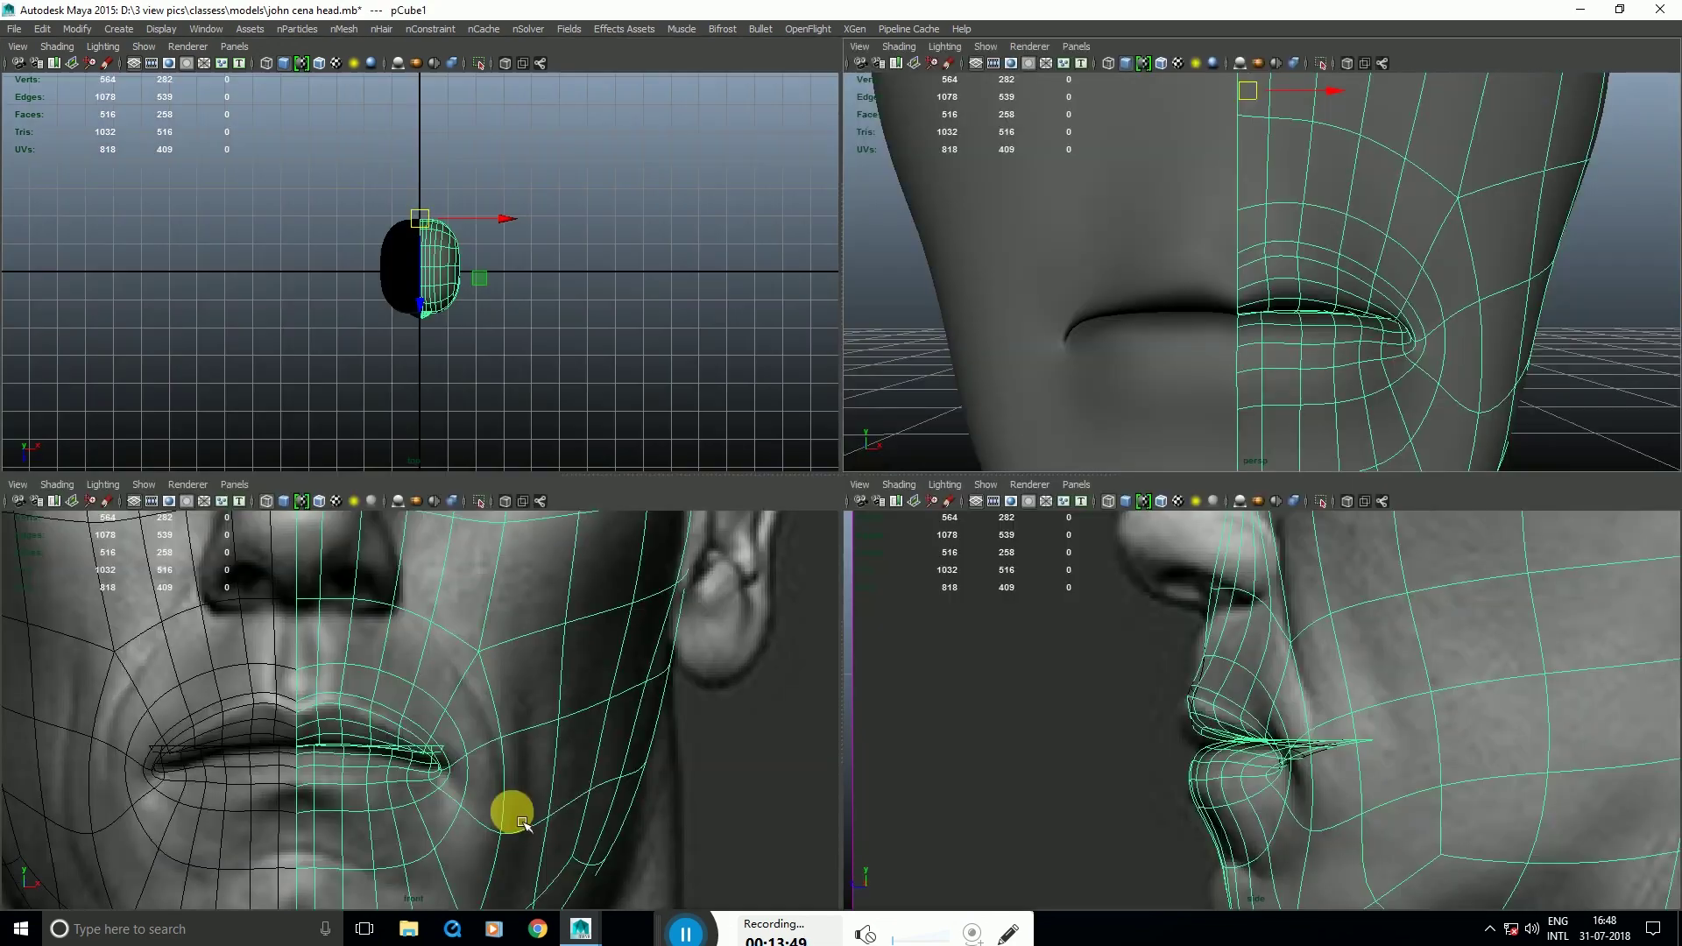
Step: Adjust the mouth-corner vertices with soft selection so the corner follows the lip line in the front reference
{"action": "key", "text": "space"}
{"action": "key", "text": "F9"}
{"action": "left_click", "coordinate": [934, 646]}
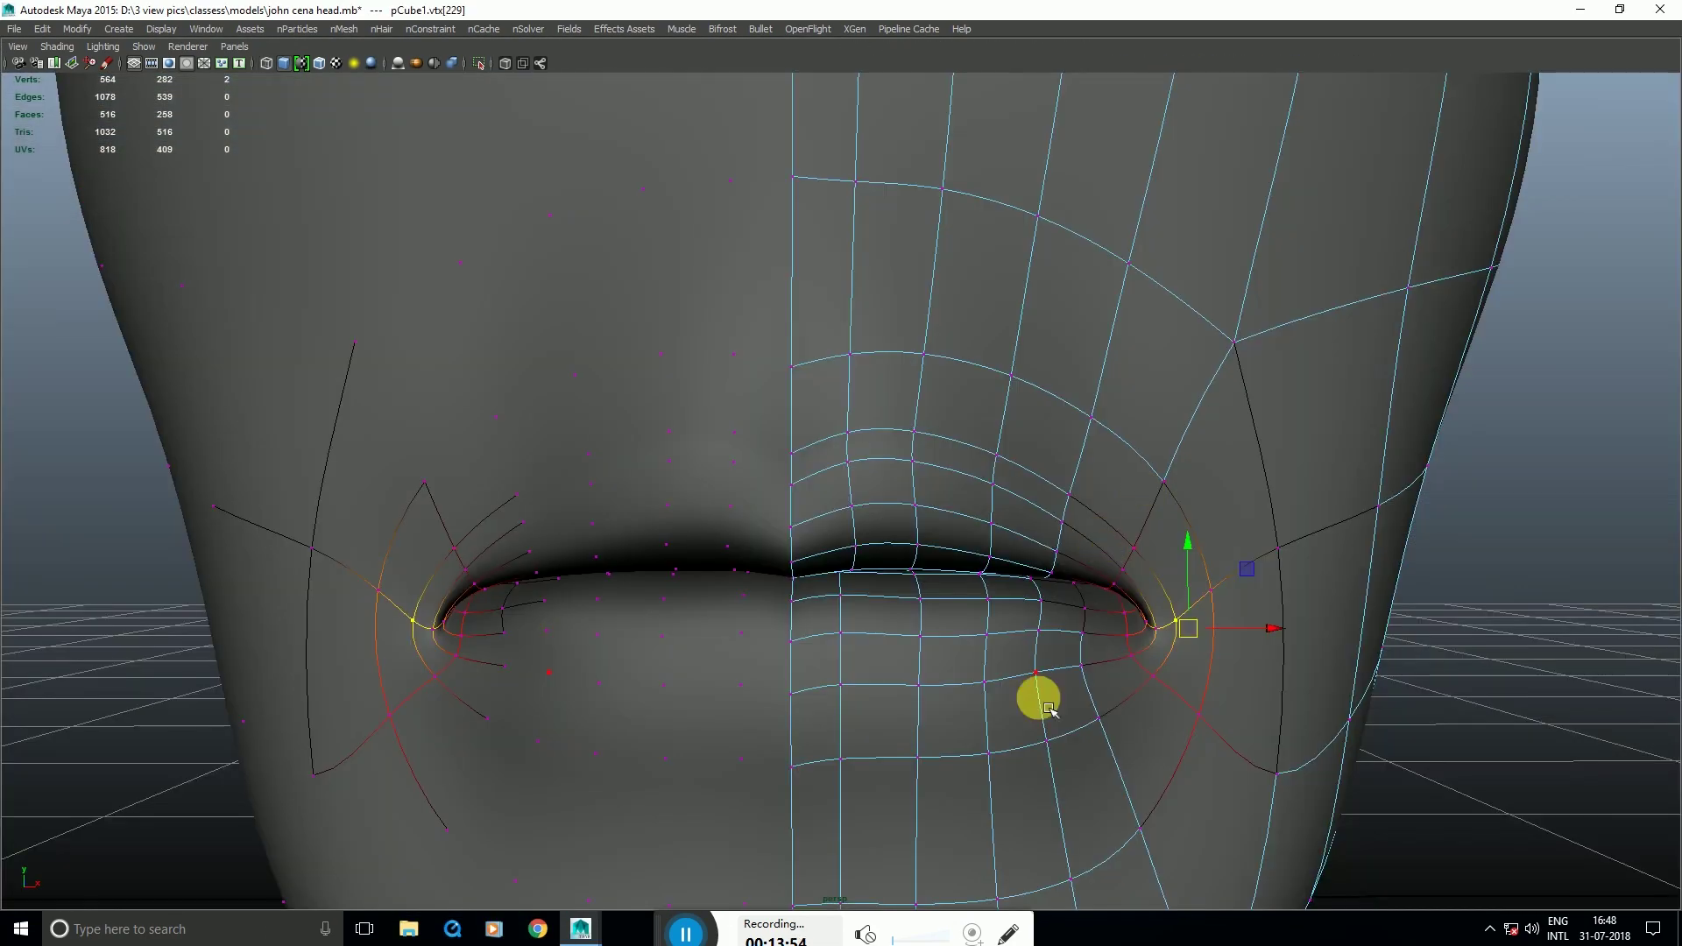
{"action": "mouse_move", "coordinate": [1037, 694]}
{"action": "left_mouse_down", "text": "alt"}
{"action": "mouse_move", "coordinate": [917, 561]}
{"action": "mouse_move", "coordinate": [935, 698]}
{"action": "left_mouse_up", "text": "alt"}
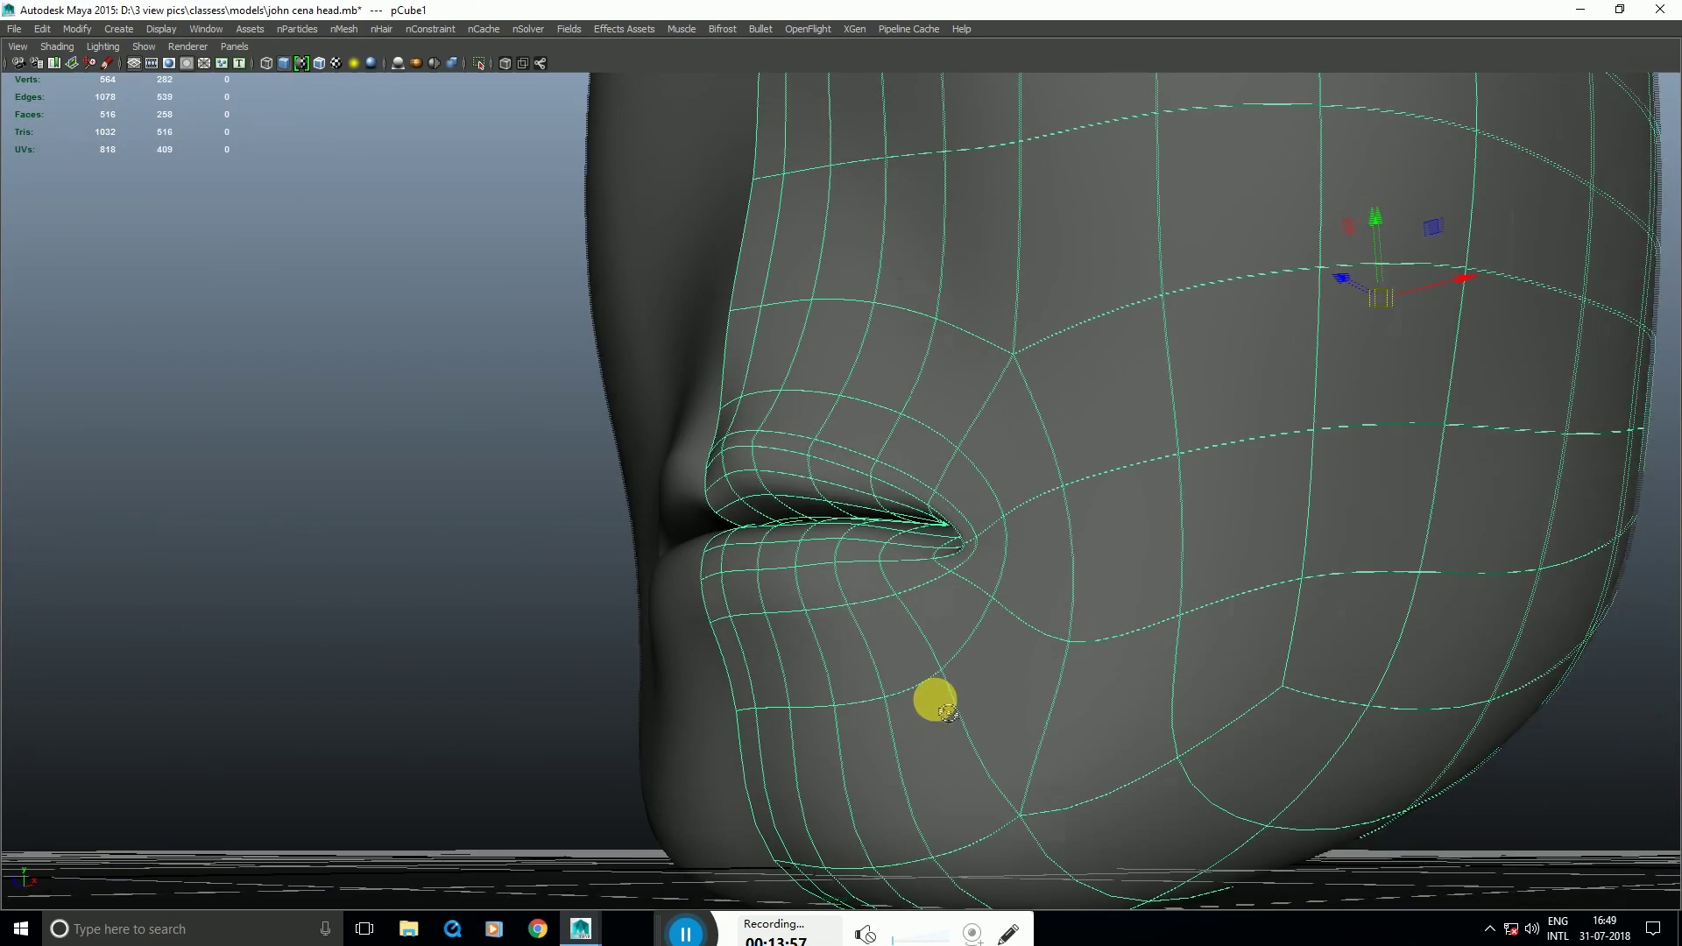
{"action": "key", "text": "space"}
{"action": "left_click", "coordinate": [890, 665]}
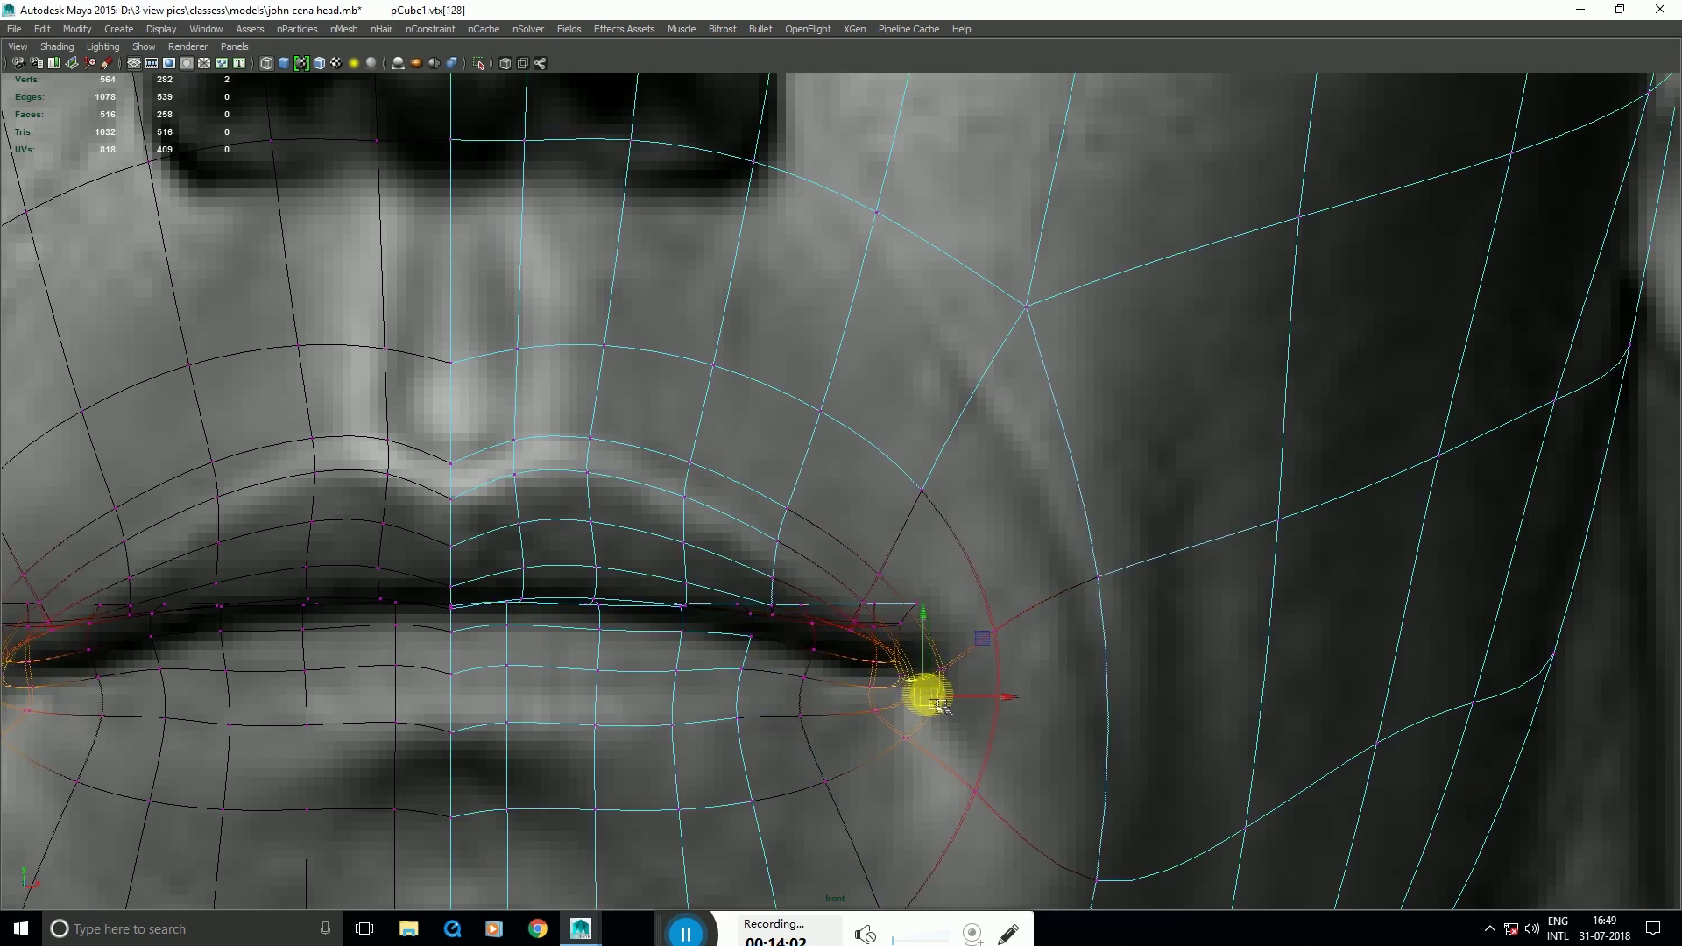
{"action": "key", "text": "space"}
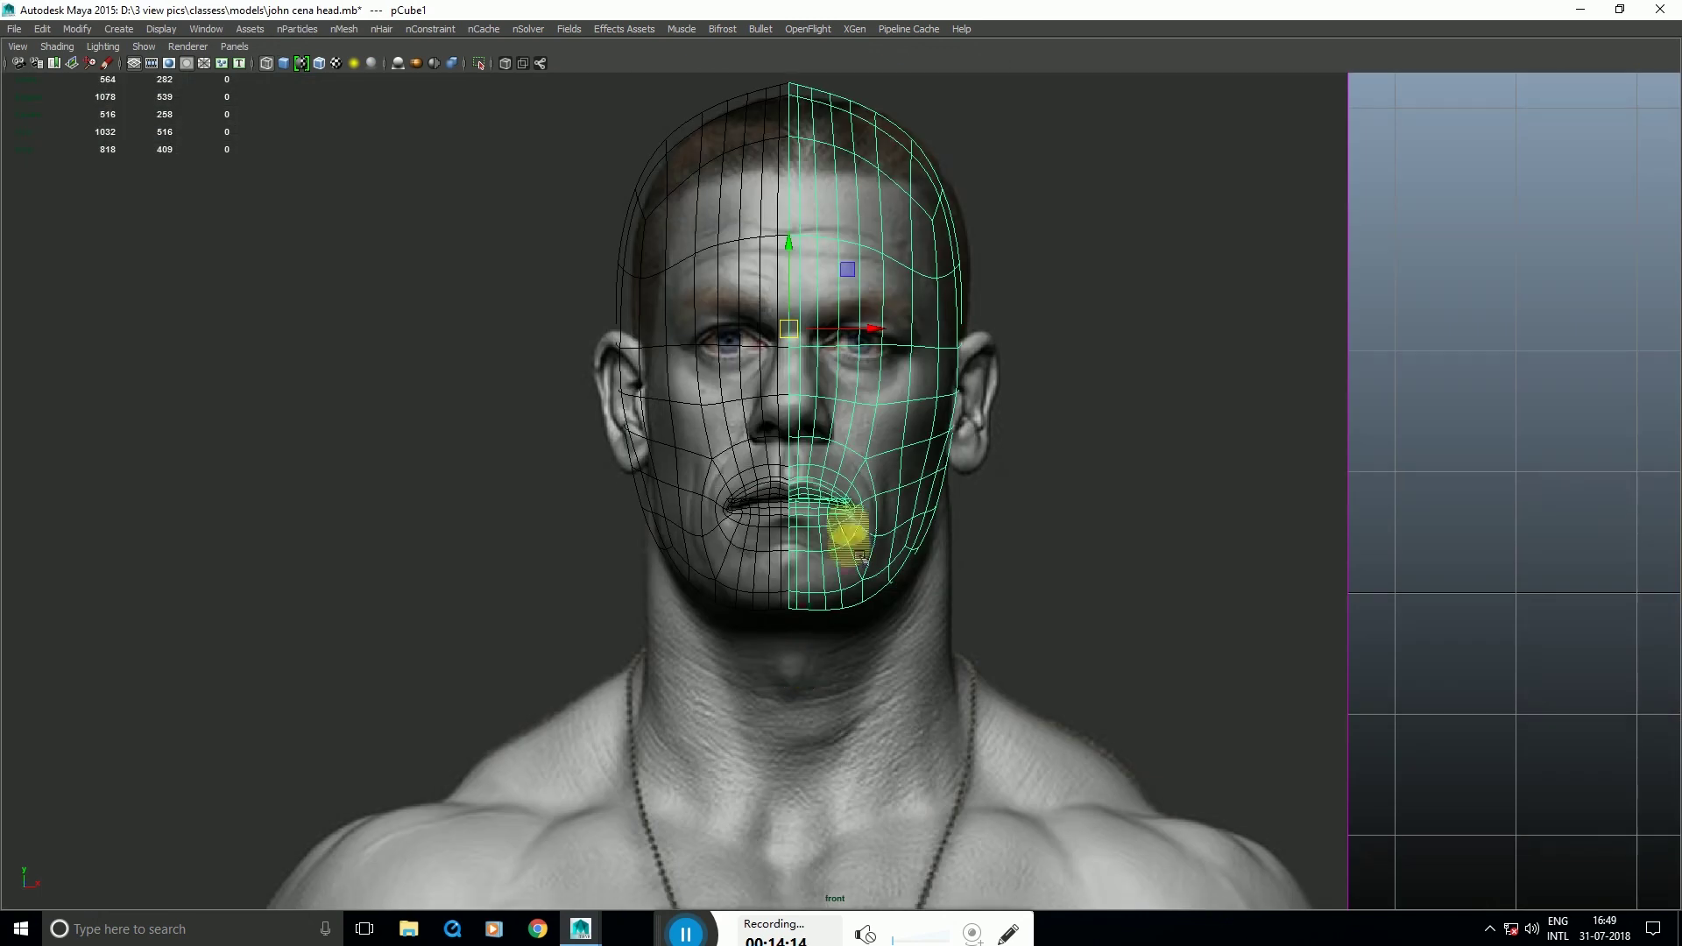
Step: Align the mouth-corner vertices with the lip crease in the side reference using soft selection
{"action": "key", "text": "space"}
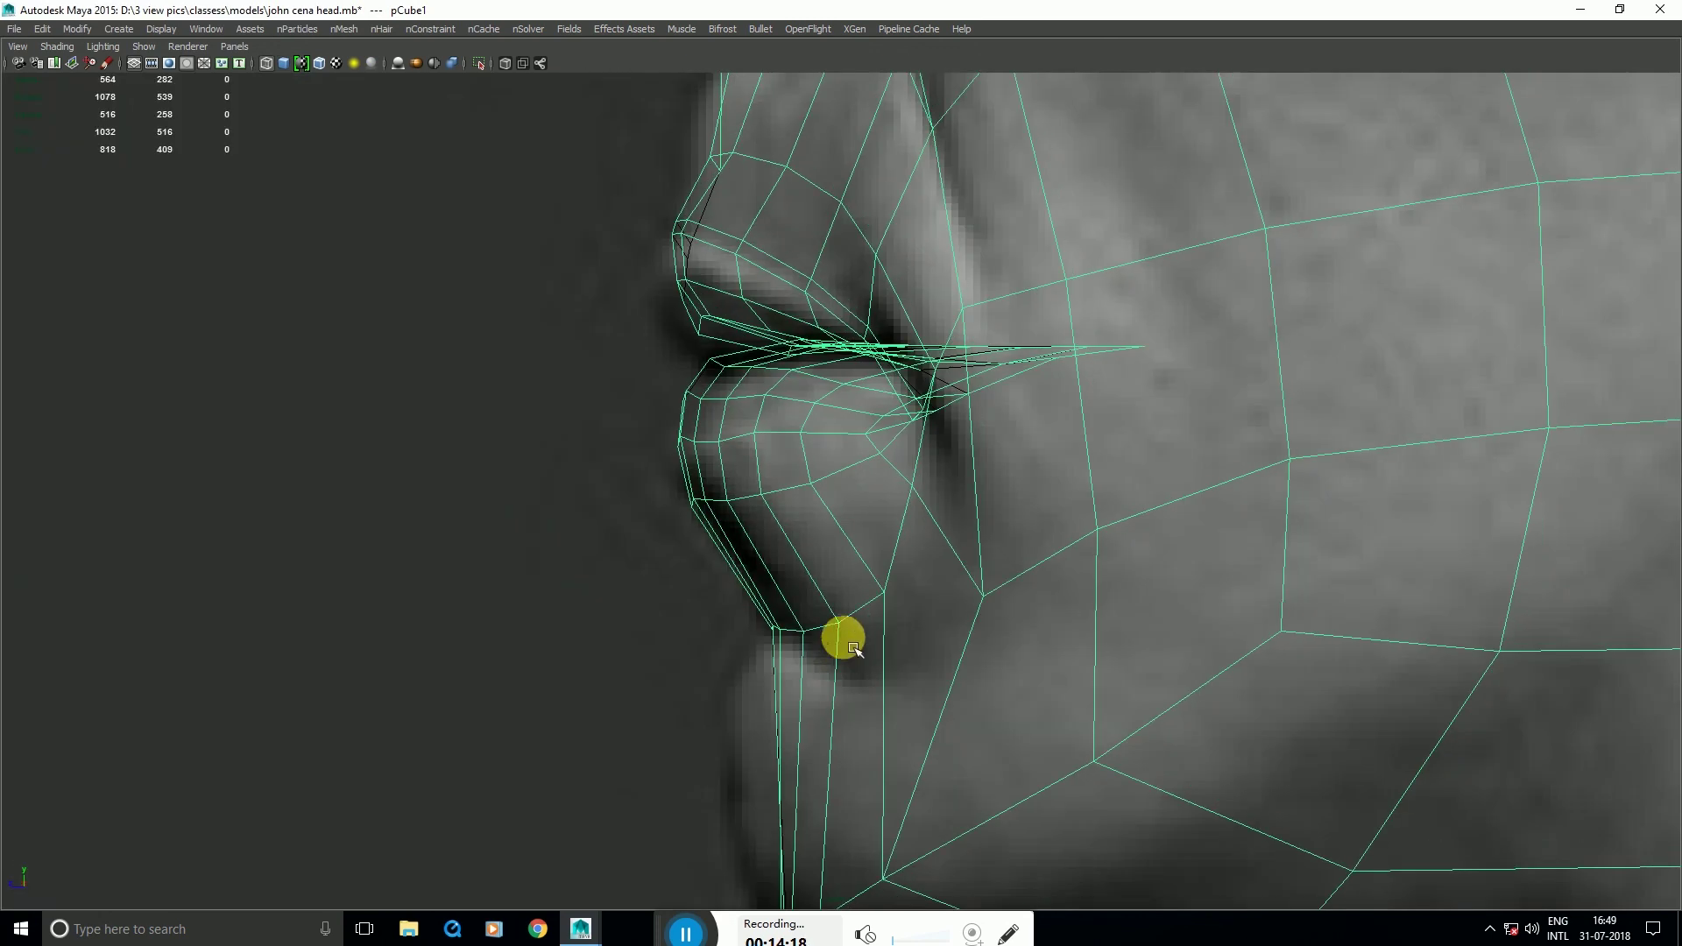
{"action": "key", "text": "F9"}
{"action": "left_click", "coordinate": [945, 373]}
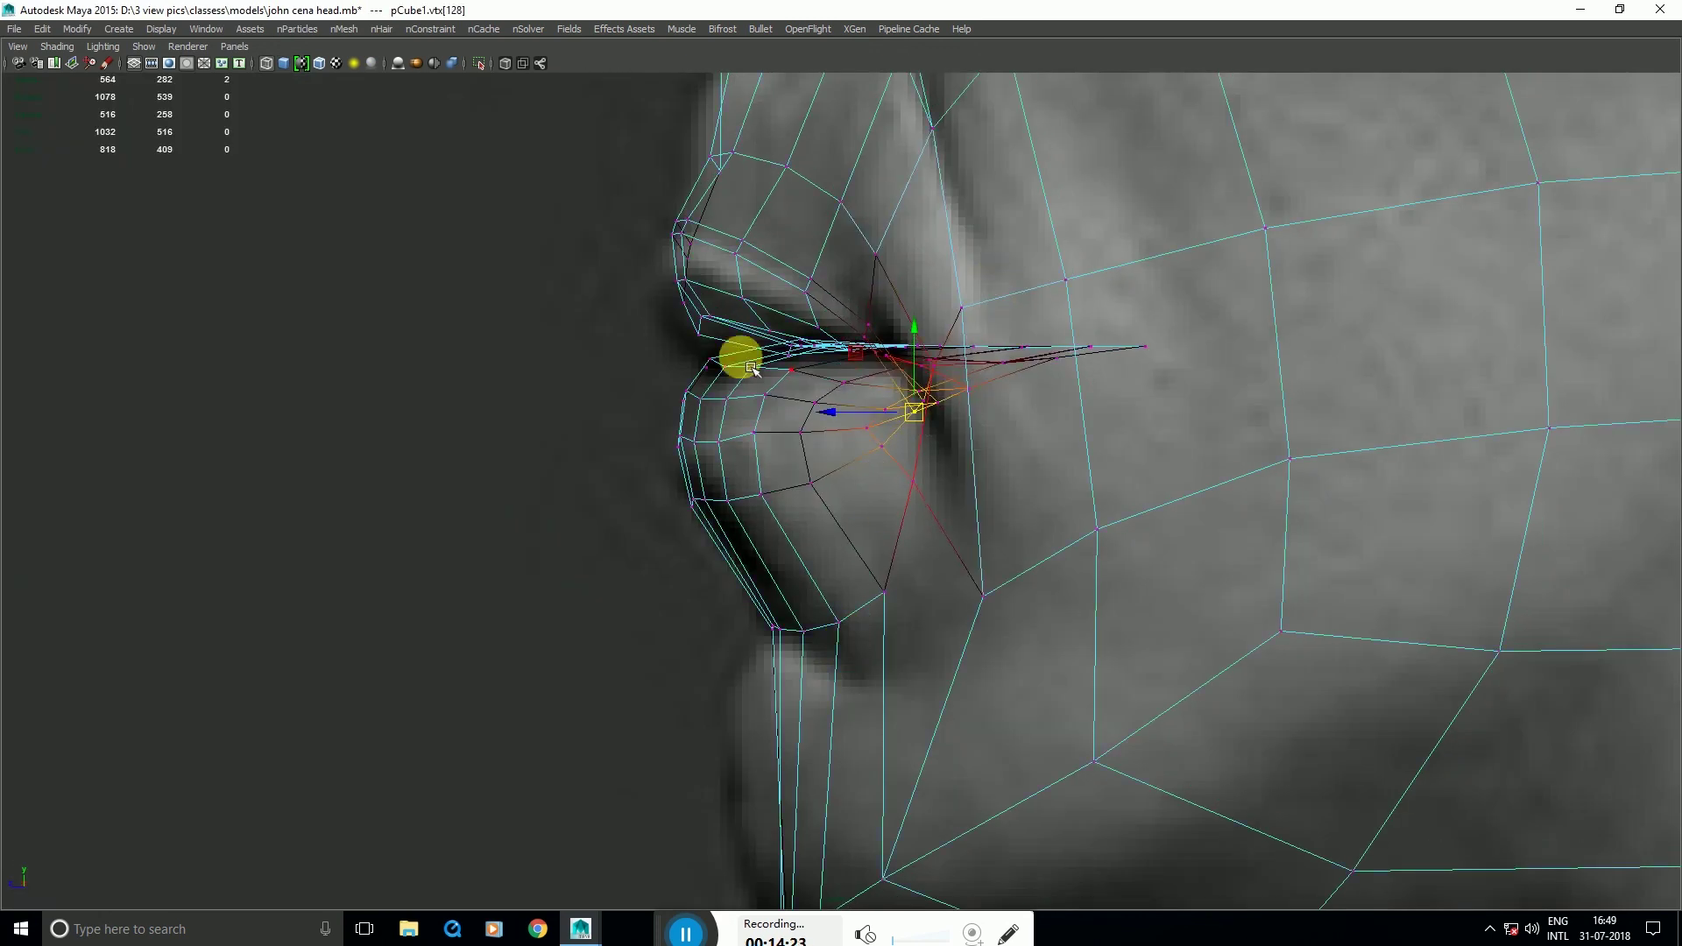
{"action": "left_click", "coordinate": [715, 360]}
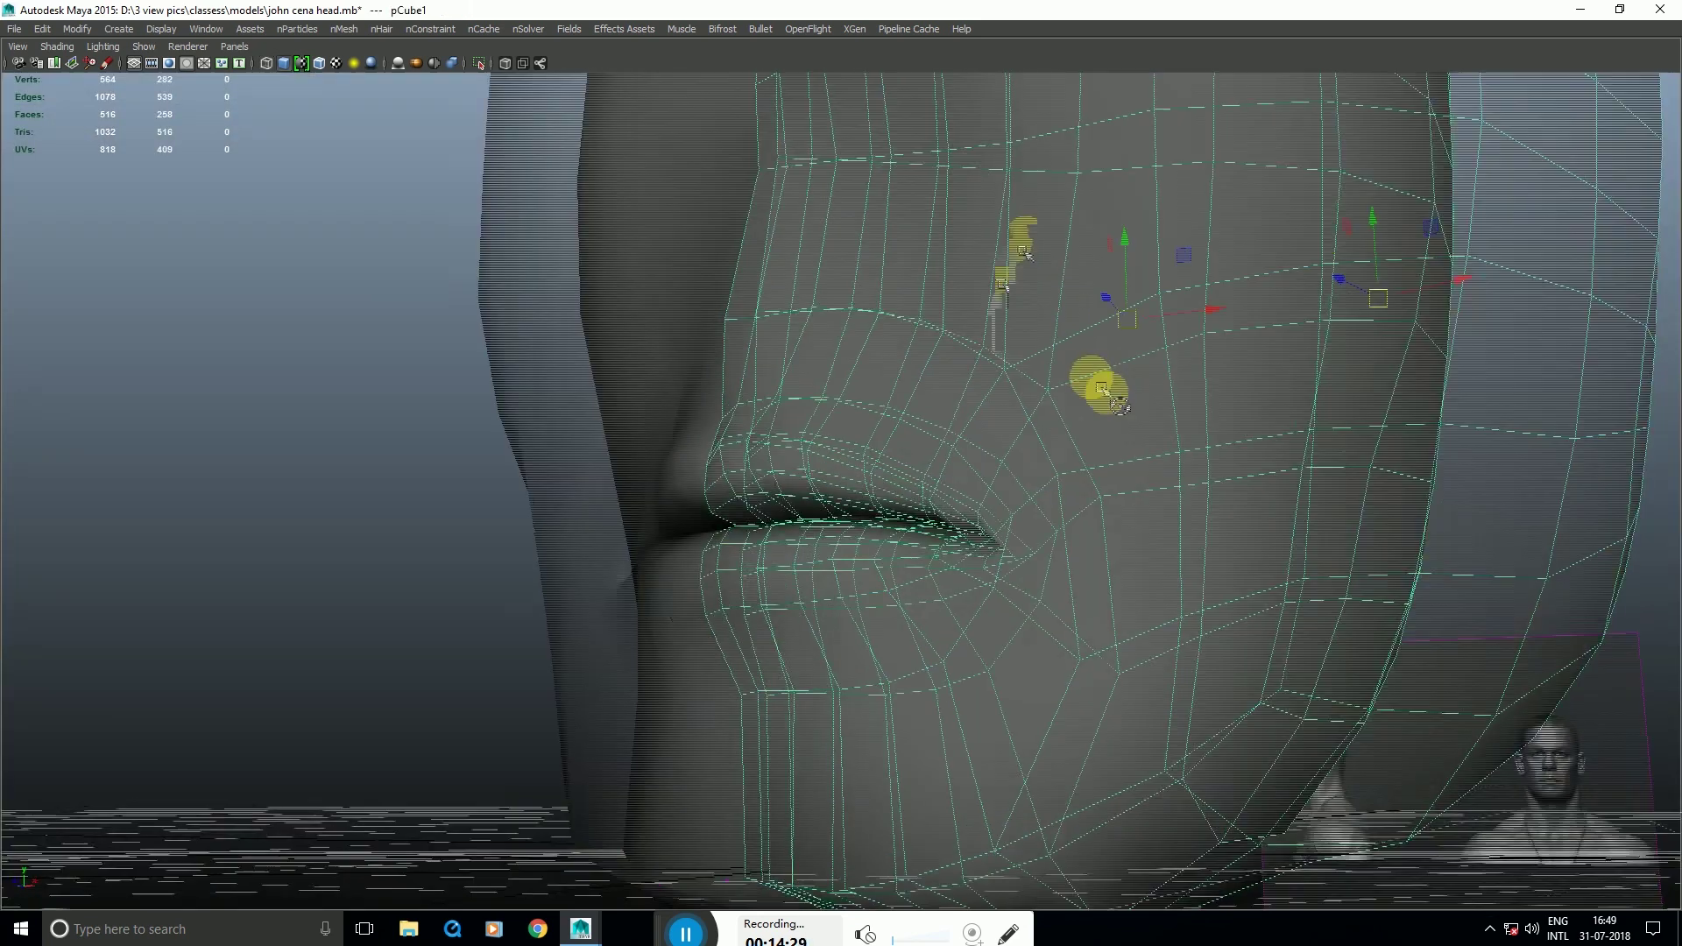
Step: Insert an edge loop around the mouth, passing between the nose and upper lip and across the chin
{"action": "right_click_drag", "start_coordinate": [1043, 279], "coordinate": [990, 350], "text": "shift"}
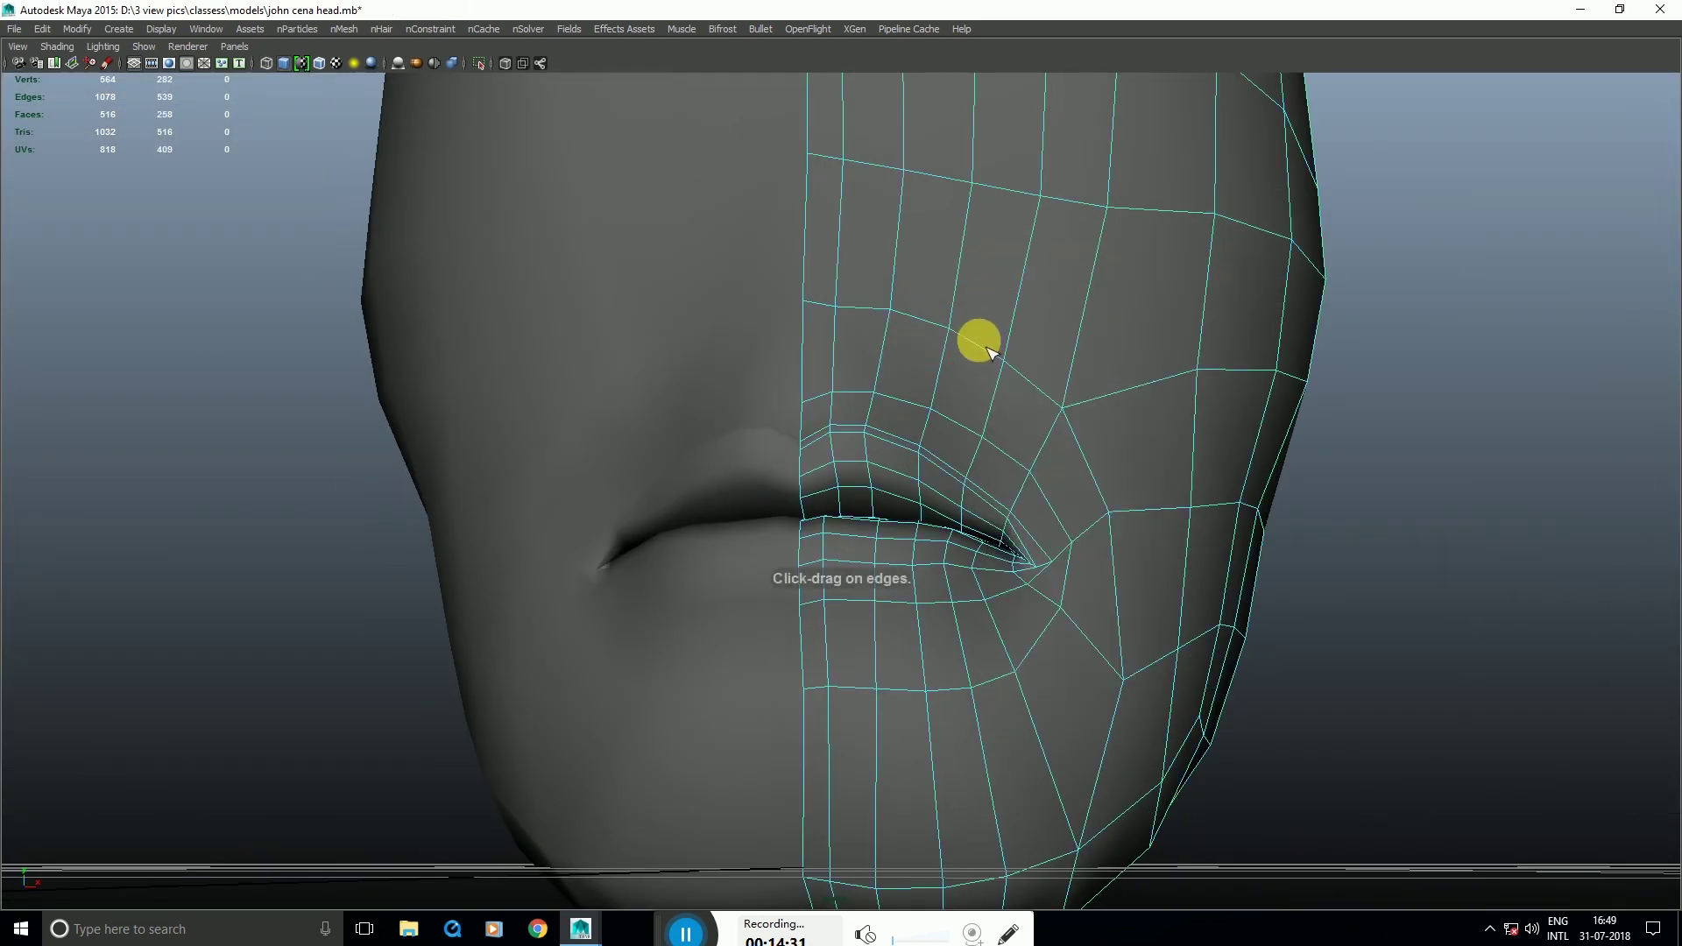
{"action": "left_click", "coordinate": [961, 371]}
{"action": "key", "text": "f"}
{"action": "key", "text": "space"}
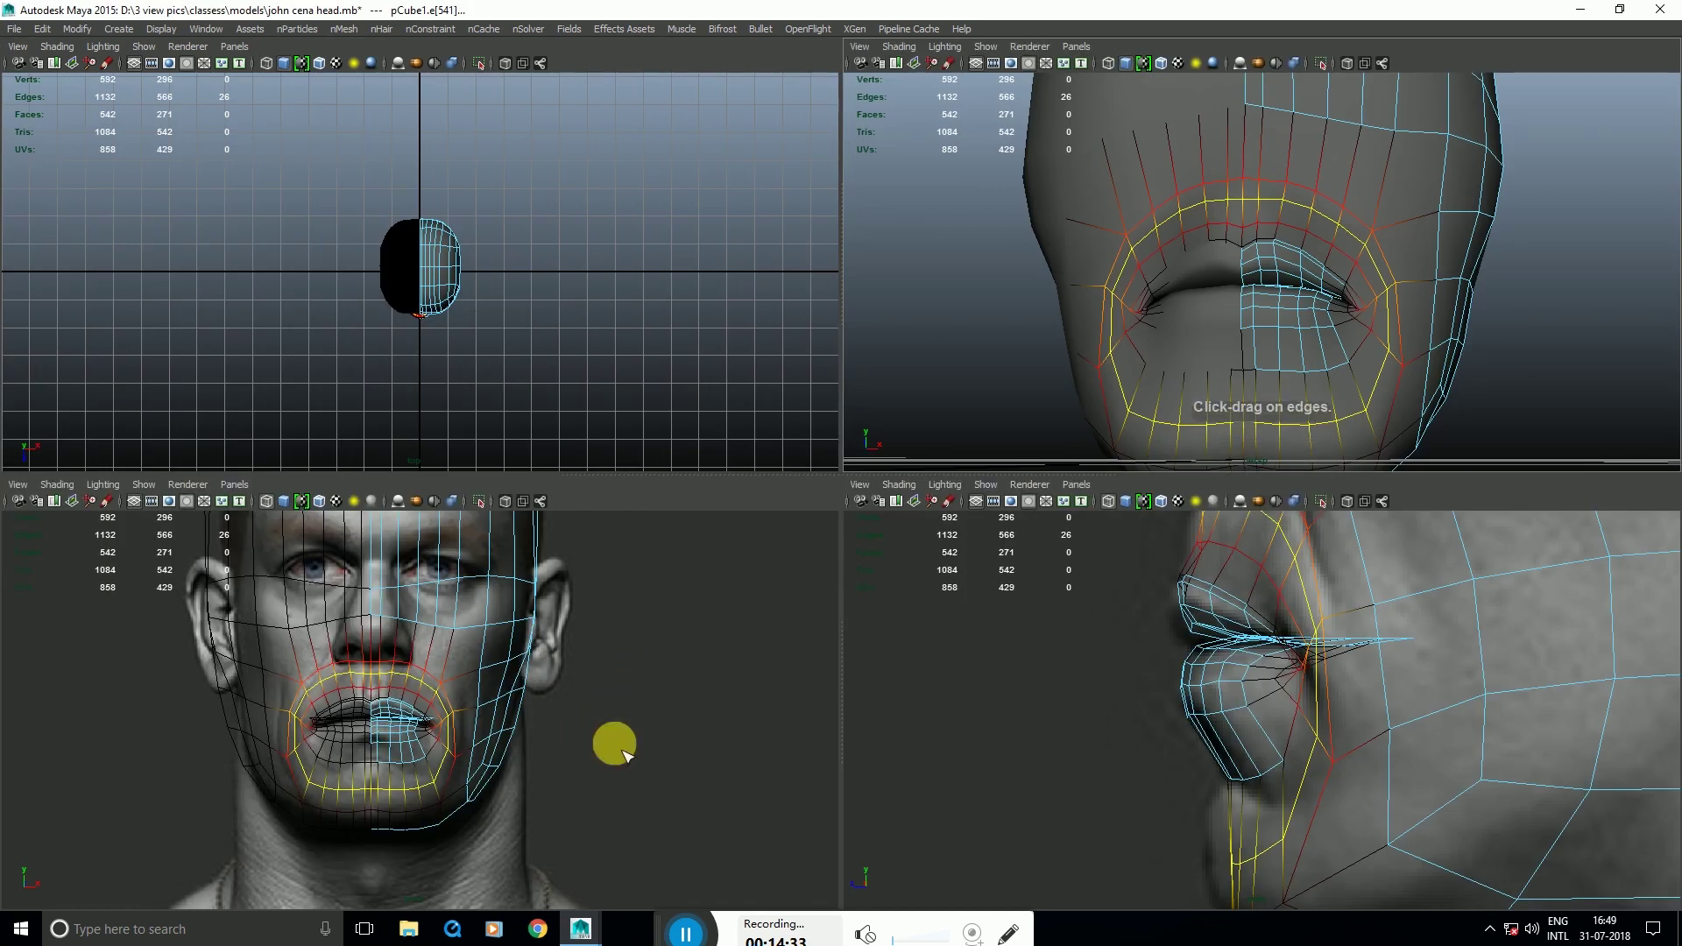
{"action": "key", "text": "space"}
Step: Deselect the new loop's middle section beside the mouth and move the remaining edges slightly forward in side view
{"action": "key", "text": "w"}
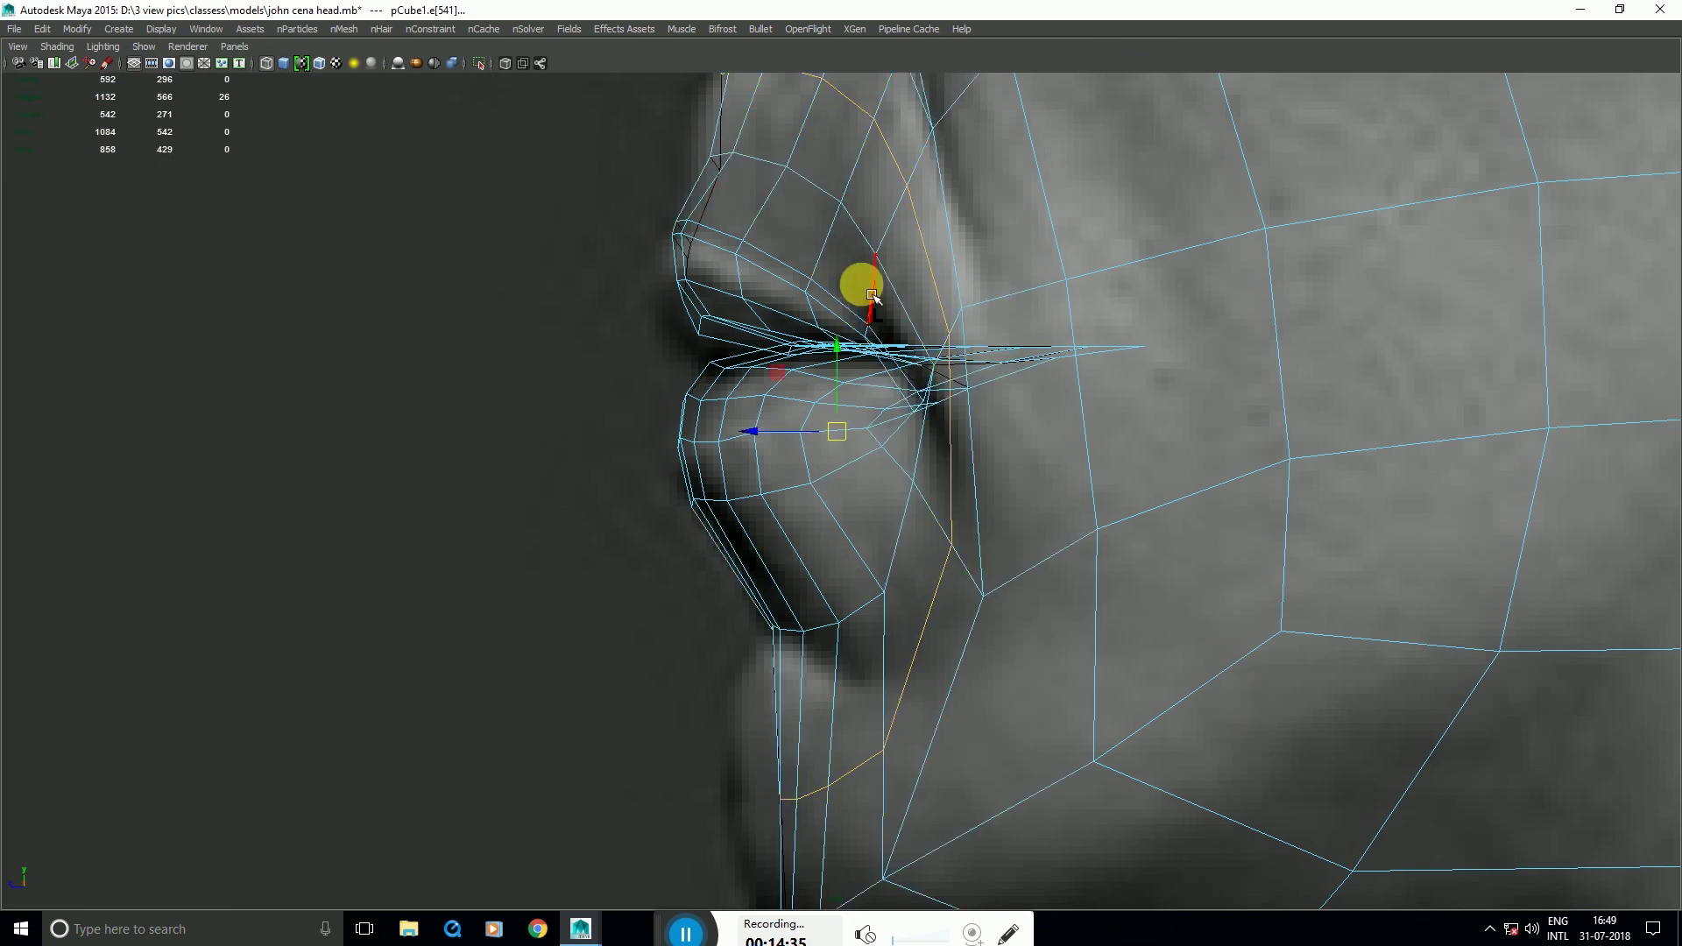
{"action": "scroll", "coordinate": [867, 289], "scroll_direction": "up", "scroll_amount": 5}
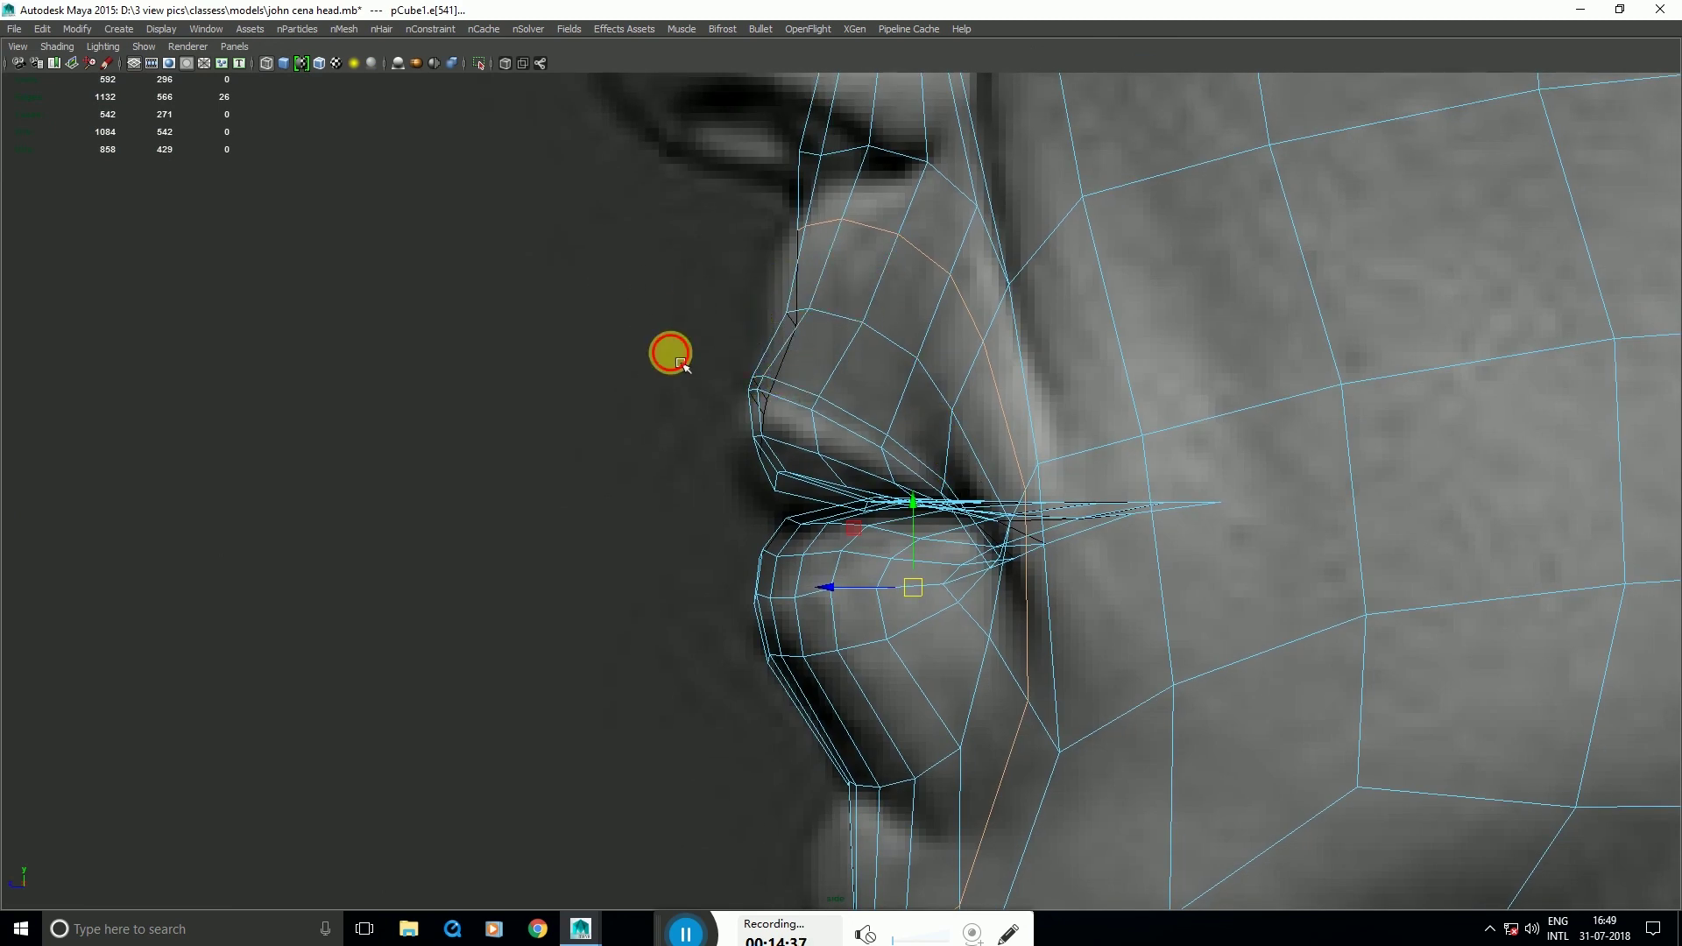
{"action": "left_click_drag", "start_coordinate": [670, 353], "coordinate": [1290, 795], "text": "ctrl"}
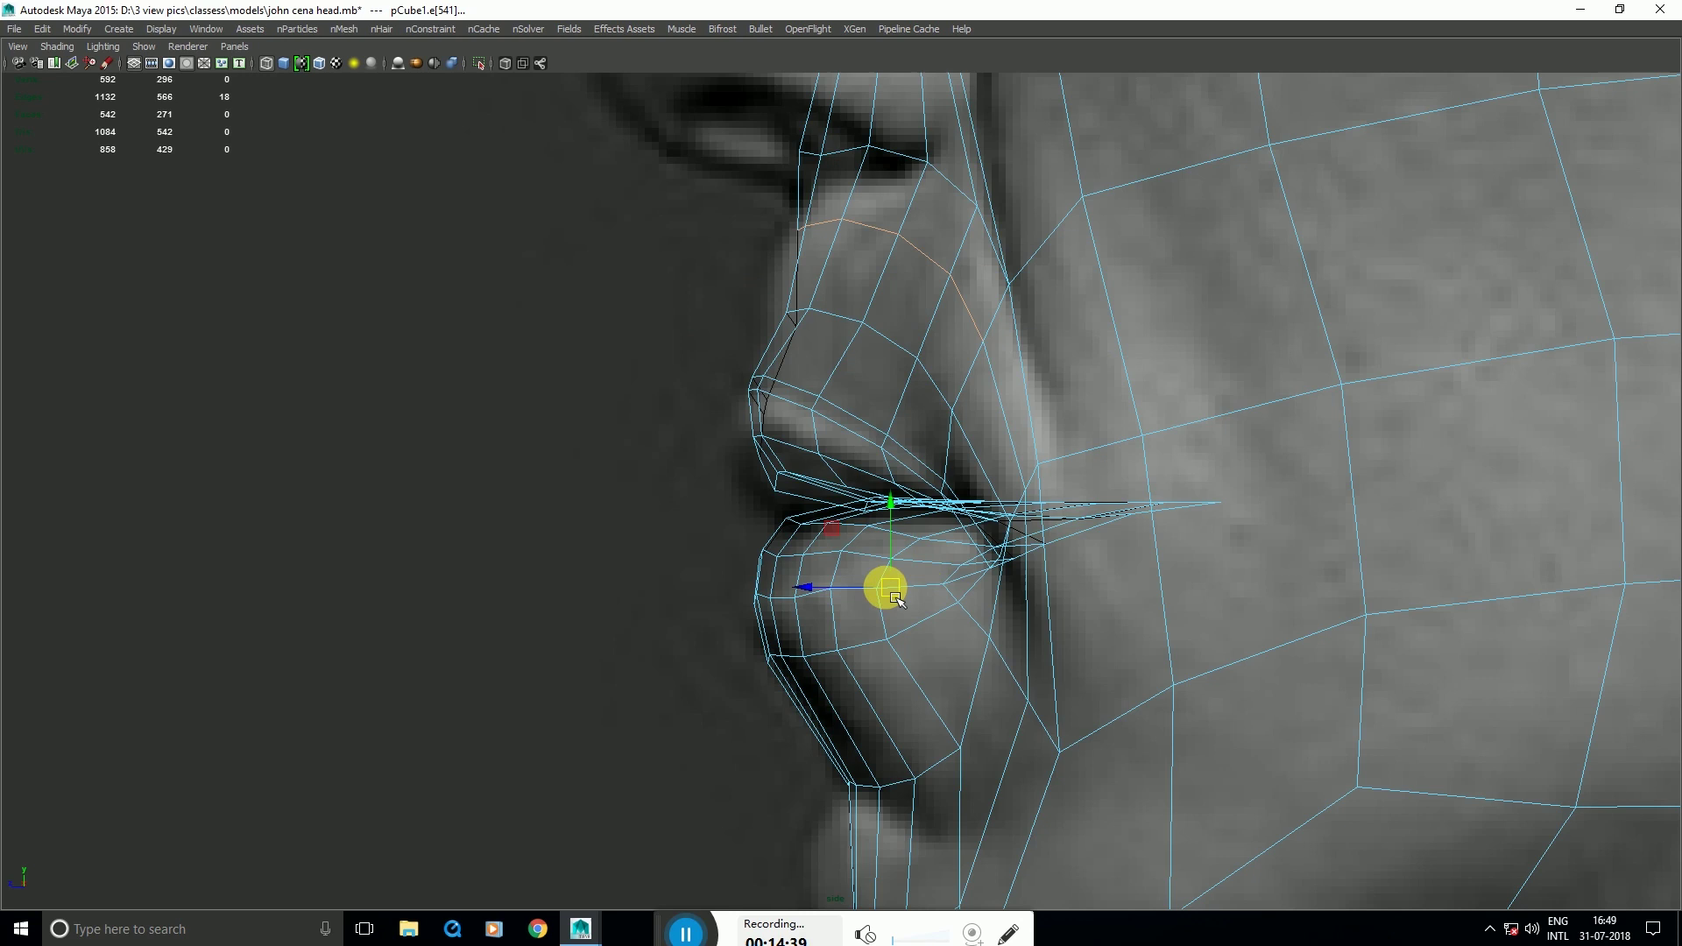
{"action": "left_click_drag", "start_coordinate": [893, 594], "coordinate": [876, 589]}
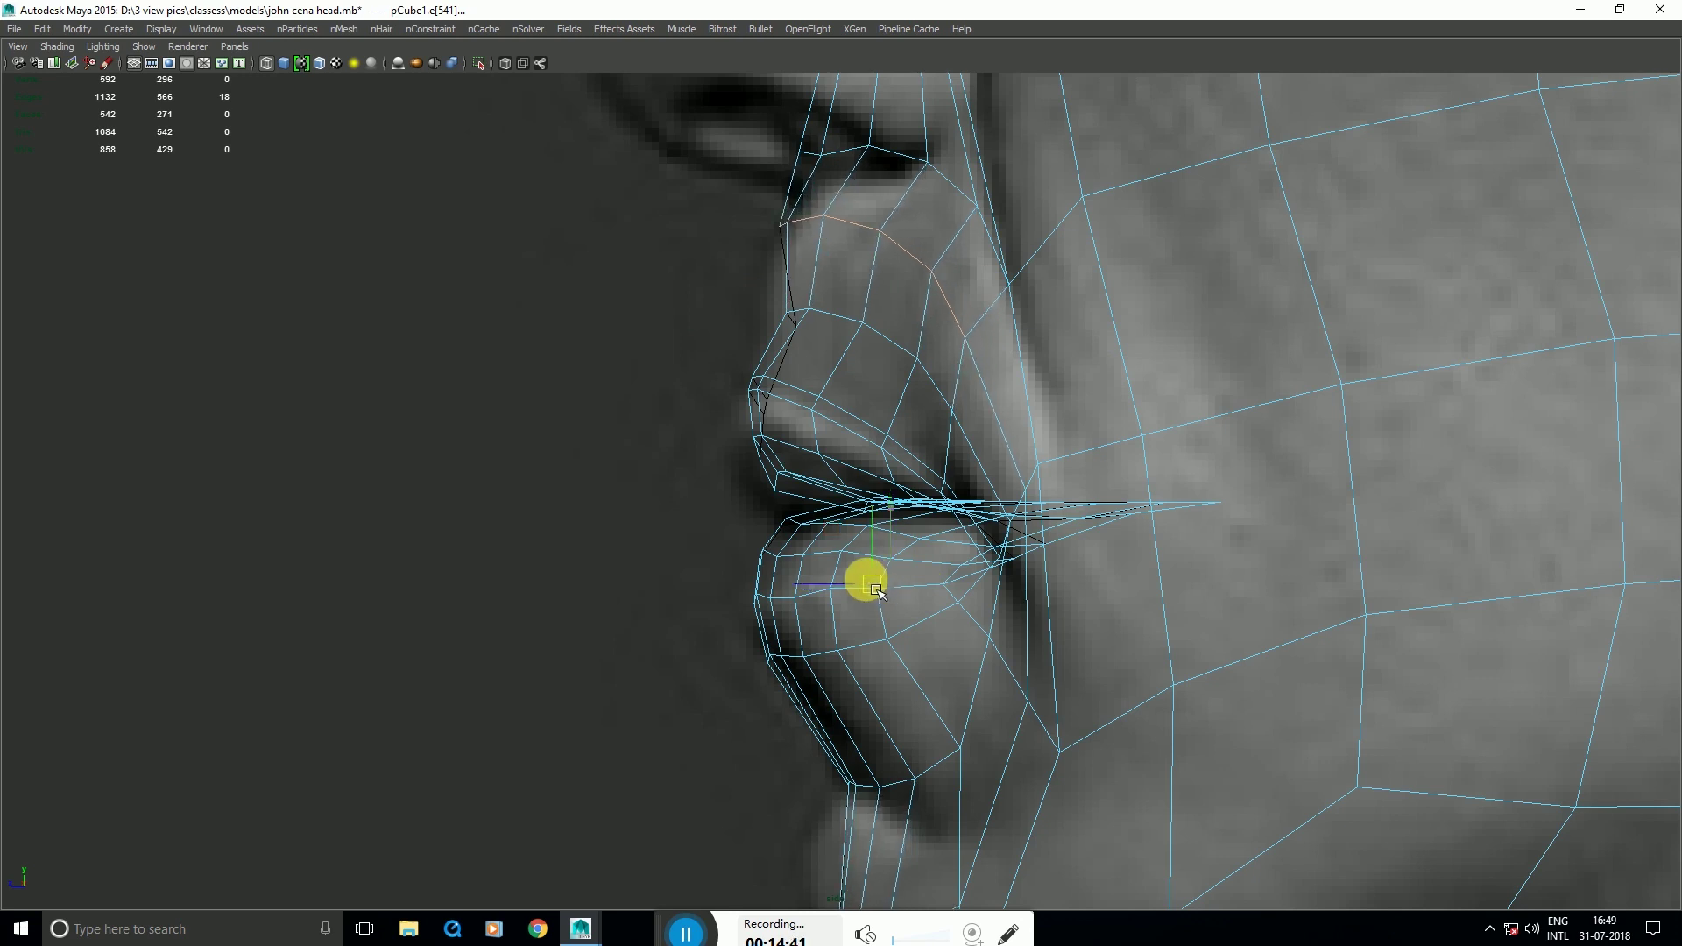
Step: Pull the new loop's chin vertices forward to match the chin profile in the side reference
{"action": "middle_click_drag", "start_coordinate": [876, 588], "coordinate": [937, 277], "text": "alt"}
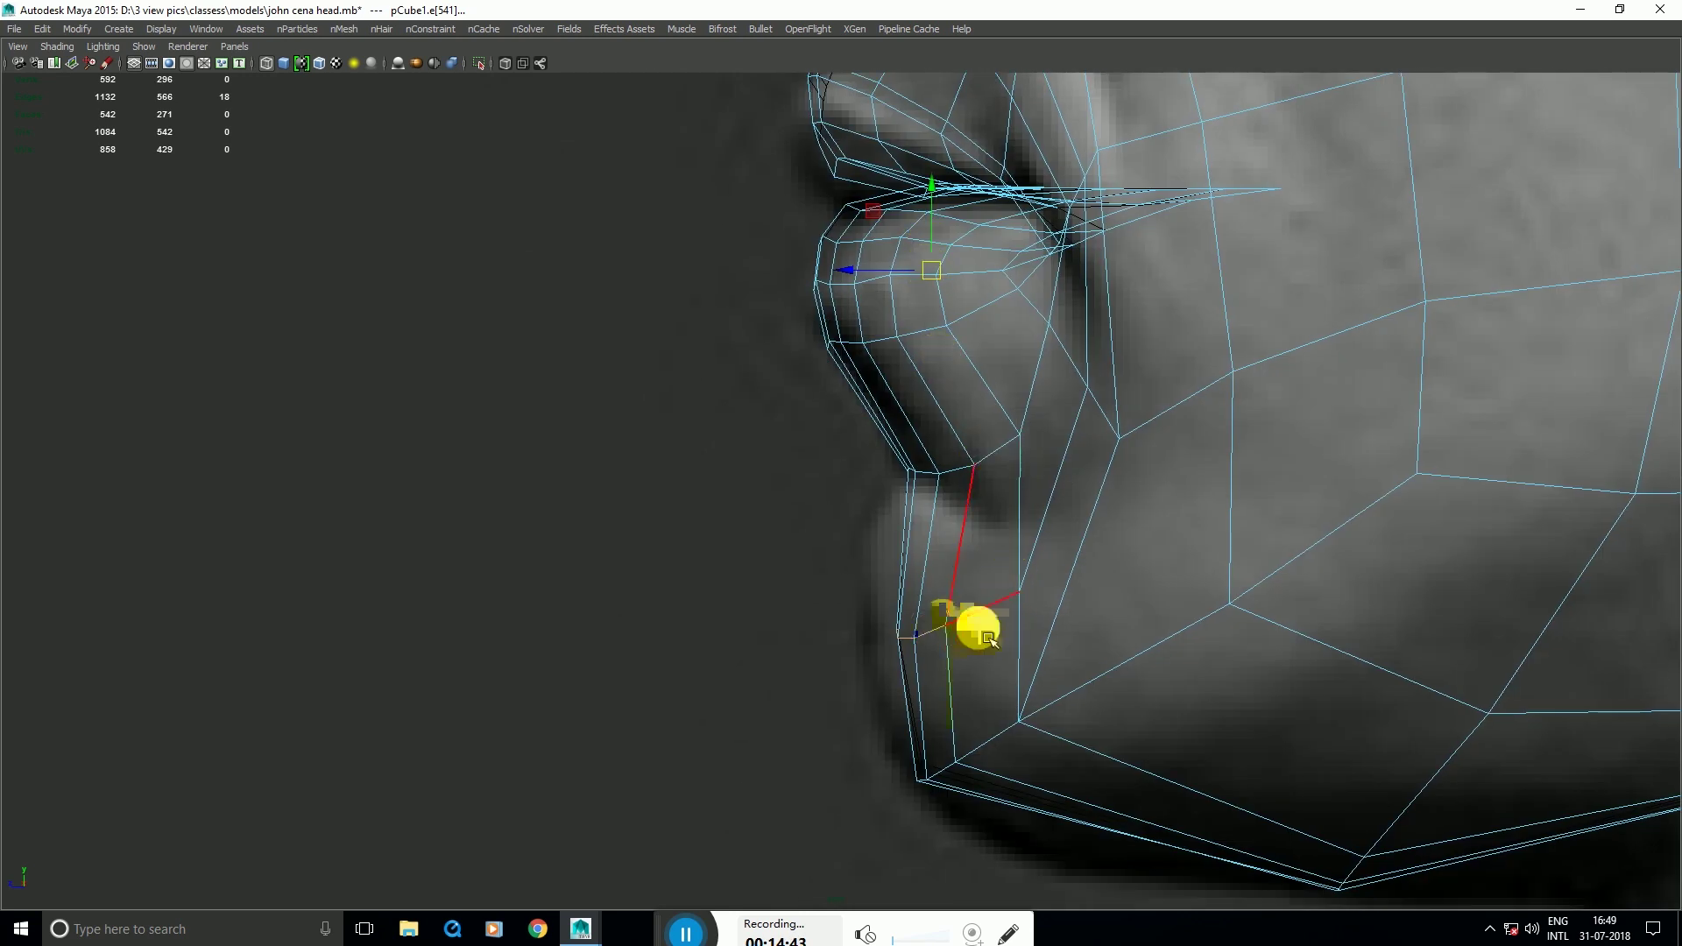
{"action": "right_click_drag", "start_coordinate": [870, 631], "coordinate": [864, 627]}
{"action": "left_click_drag", "start_coordinate": [854, 590], "coordinate": [916, 632]}
{"action": "left_click_drag", "start_coordinate": [1009, 673], "coordinate": [885, 650]}
{"action": "left_click_drag", "start_coordinate": [1006, 568], "coordinate": [1039, 612]}
{"action": "left_click_drag", "start_coordinate": [1019, 593], "coordinate": [993, 594]}
Step: Move the vertex in the crease below the lower lip forward to follow the side profile
{"action": "middle_click_drag", "start_coordinate": [1066, 476], "coordinate": [1044, 540], "text": "alt"}
{"action": "left_click_drag", "start_coordinate": [969, 488], "coordinate": [965, 545]}
{"action": "left_click_drag", "start_coordinate": [952, 529], "coordinate": [924, 559]}
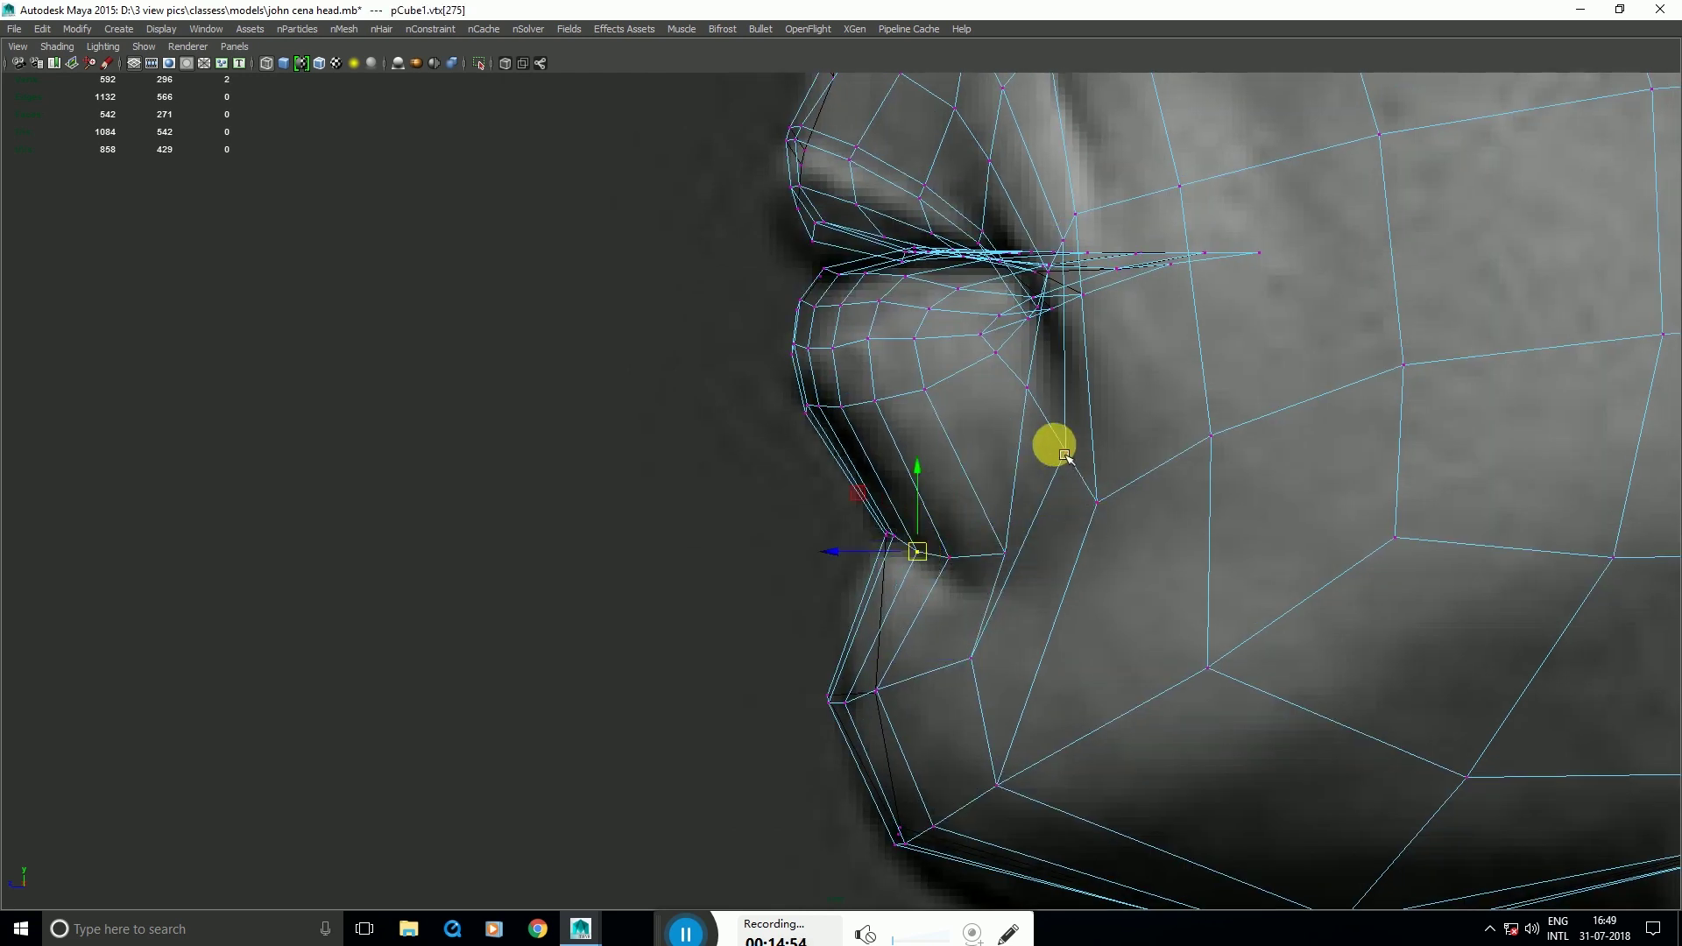
Step: Shift the cheek and jaw vertices behind the mouth corner backward to even out the mesh in side view
{"action": "left_click_drag", "start_coordinate": [1054, 443], "coordinate": [1078, 464]}
{"action": "left_click_drag", "start_coordinate": [1069, 454], "coordinate": [1074, 458]}
{"action": "left_click_drag", "start_coordinate": [1086, 487], "coordinate": [1139, 507]}
{"action": "left_click_drag", "start_coordinate": [1193, 417], "coordinate": [1263, 427]}
{"action": "left_click_drag", "start_coordinate": [981, 768], "coordinate": [1026, 805]}
Step: Move the vertex just below the mouth corner slightly backward in side view
{"action": "left_click", "coordinate": [1014, 558]}
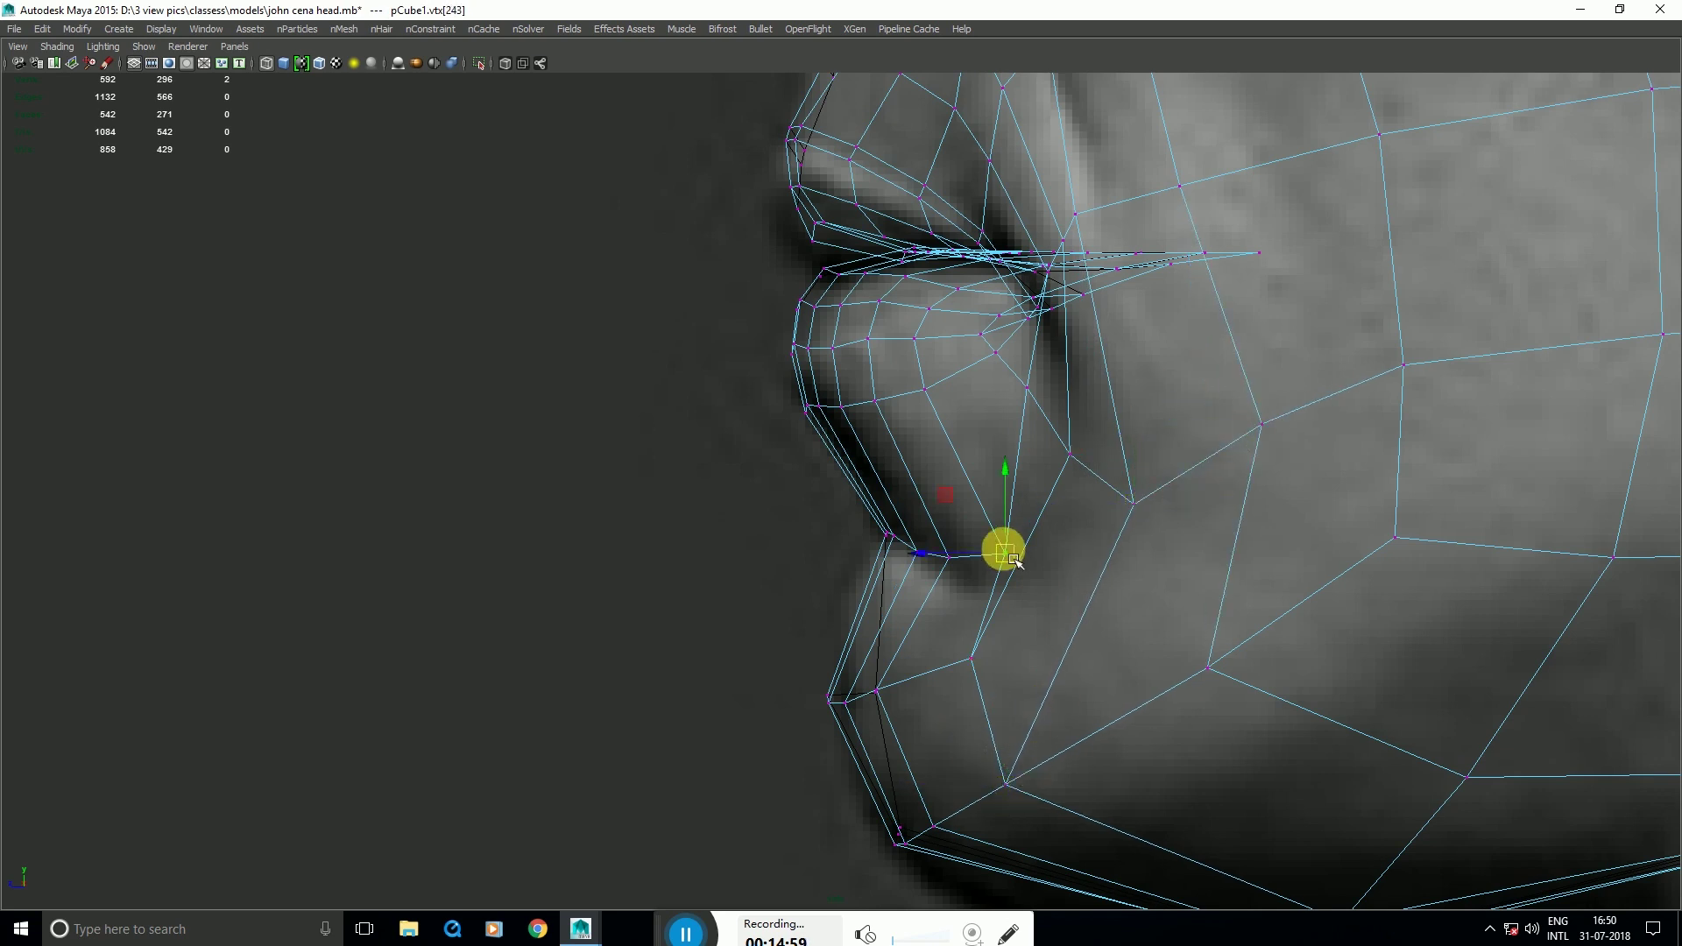
{"action": "left_click", "coordinate": [1031, 400]}
{"action": "middle_click_drag", "start_coordinate": [1031, 400], "coordinate": [1034, 528], "text": "alt"}
{"action": "left_click_drag", "start_coordinate": [1036, 523], "coordinate": [1054, 529]}
{"action": "middle_click_drag", "start_coordinate": [1026, 529], "coordinate": [1056, 635], "text": "alt"}
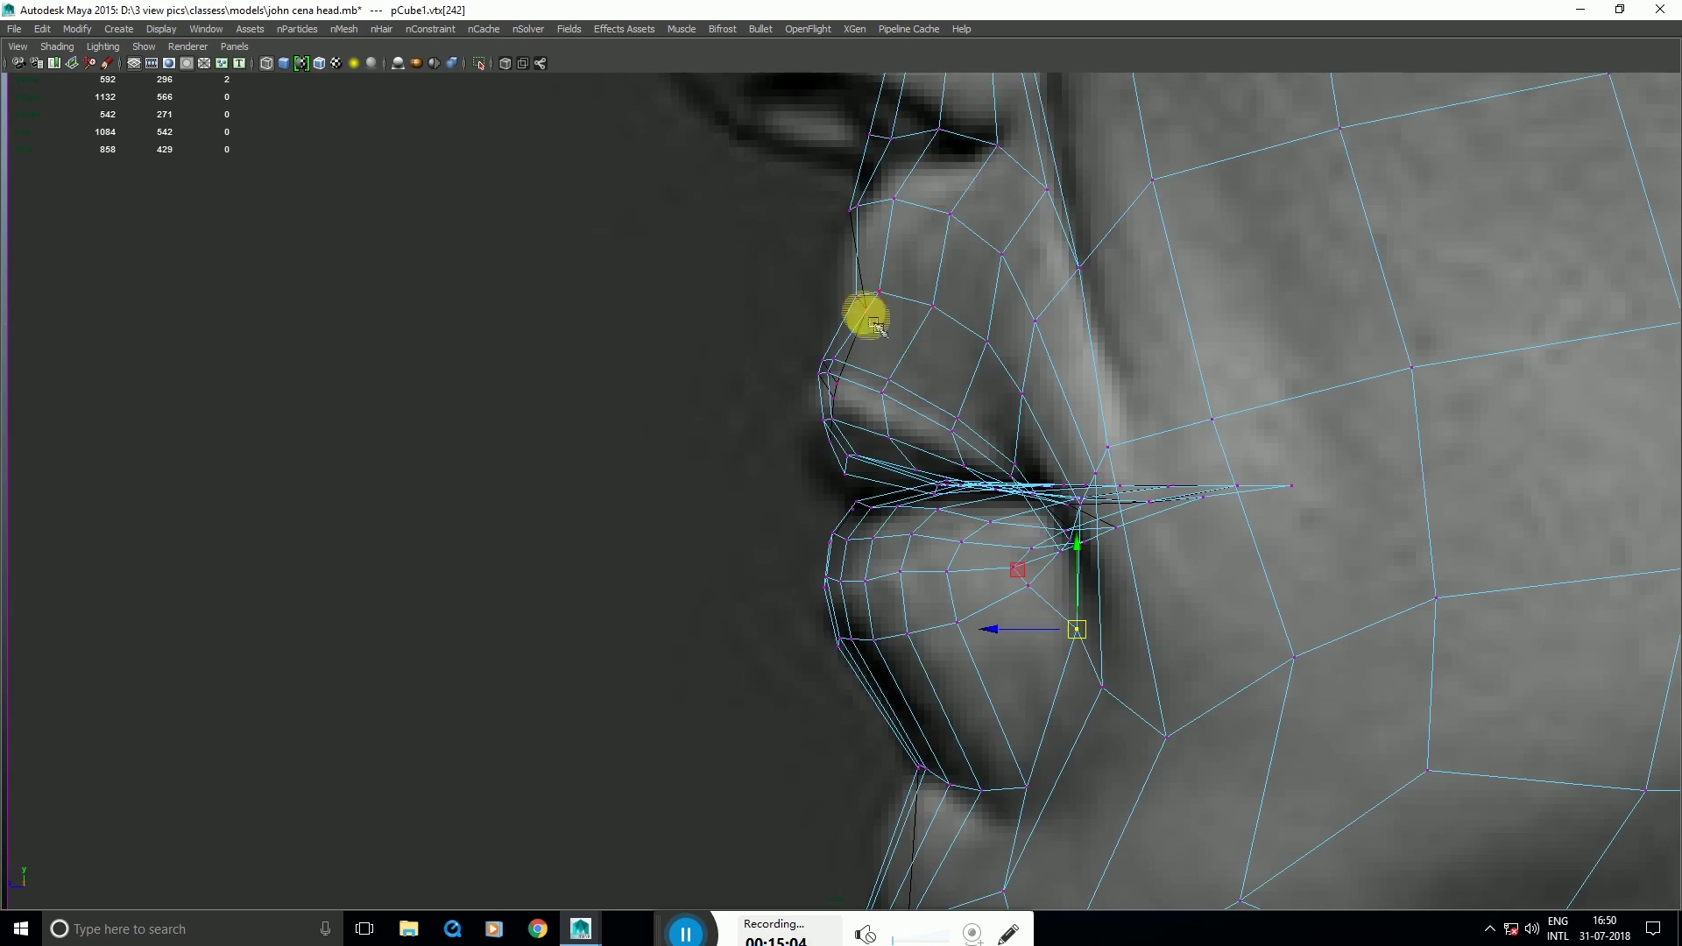
Step: Select the central vertices between the nose and upper lip and move them forward to match the side profile
{"action": "left_click_drag", "start_coordinate": [842, 280], "coordinate": [892, 310]}
{"action": "key", "text": "space"}
{"action": "scroll", "coordinate": [627, 641], "scroll_direction": "up", "scroll_amount": 5}
{"action": "left_click", "coordinate": [294, 652], "text": "shift"}
{"action": "left_click_drag", "start_coordinate": [1205, 342], "coordinate": [1252, 346], "text": "alt"}
{"action": "key", "text": "space"}
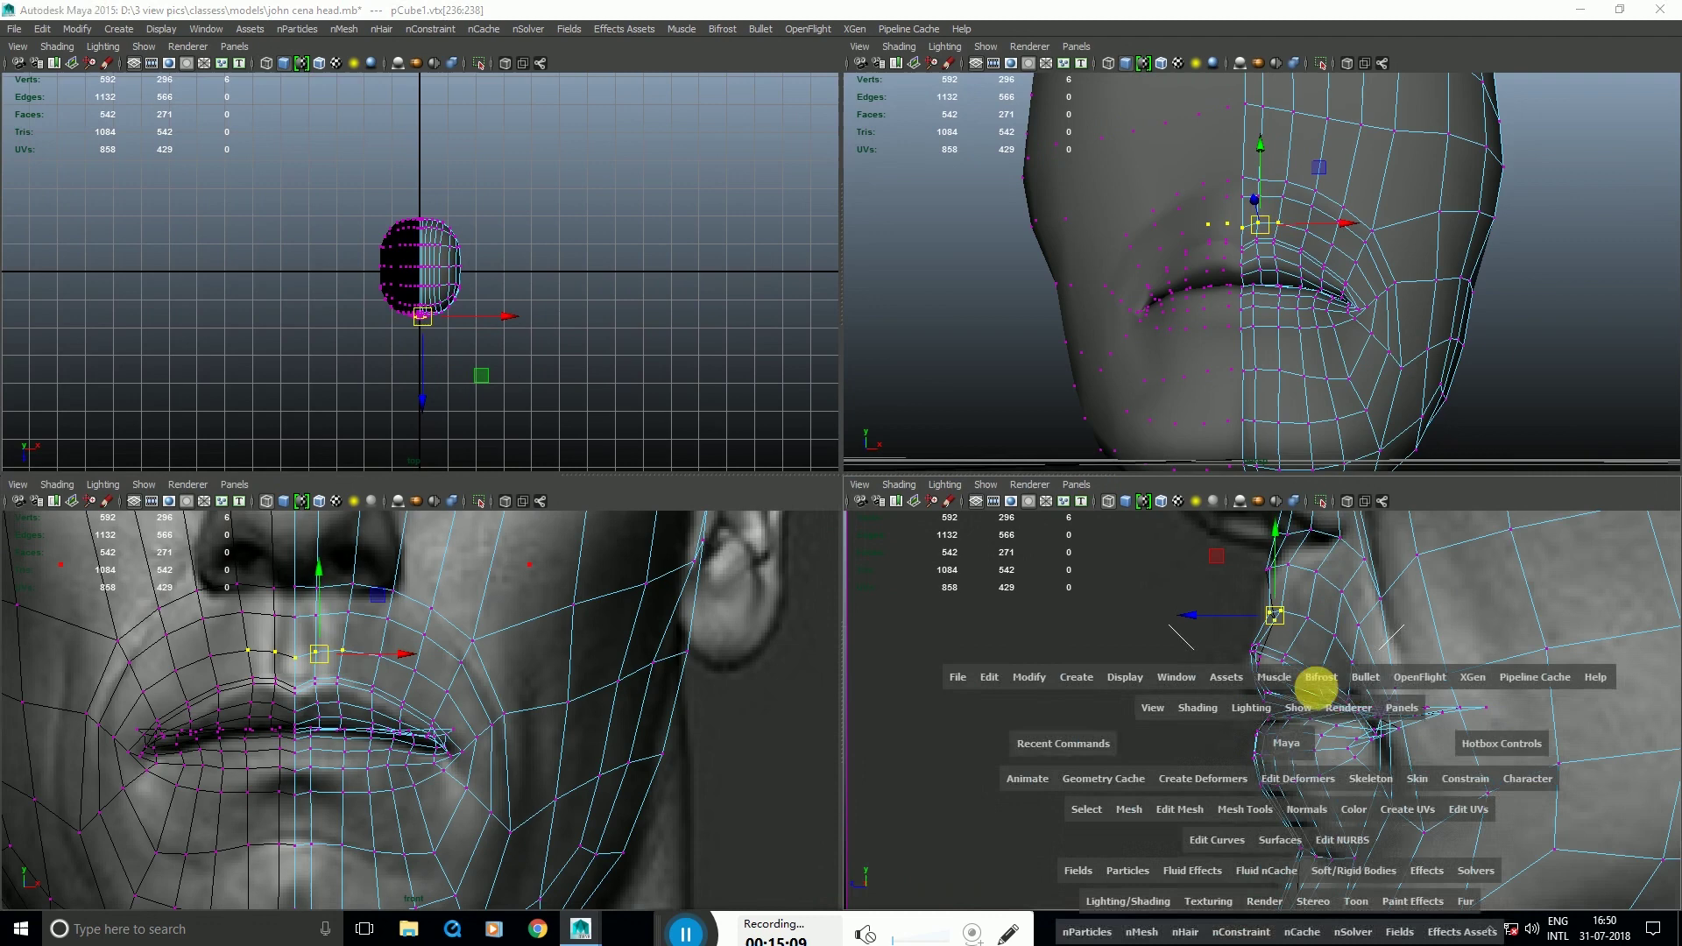
{"action": "left_click_drag", "start_coordinate": [873, 305], "coordinate": [858, 307]}
{"action": "middle_click_drag", "start_coordinate": [874, 402], "coordinate": [878, 396], "text": "alt"}
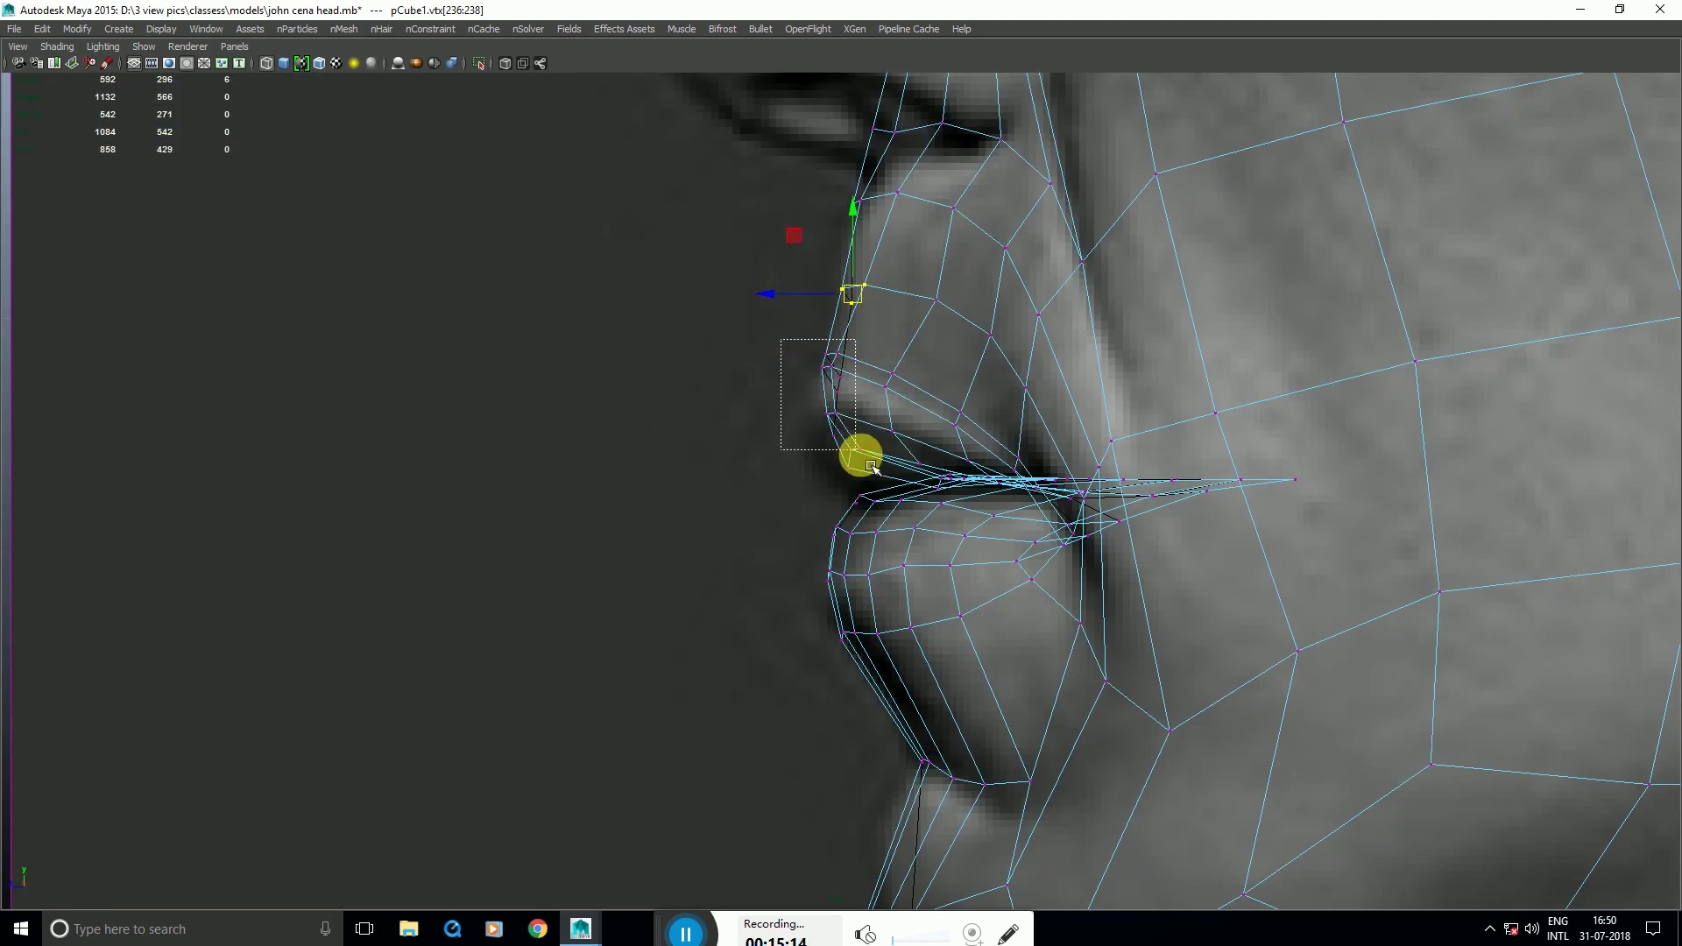
Step: Select the front upper-lip vertices and push them slightly forward to match the lip profile in side view
{"action": "left_click_drag", "start_coordinate": [861, 456], "coordinate": [867, 479]}
{"action": "key", "text": "b"}
{"action": "left_click_drag", "start_coordinate": [830, 413], "coordinate": [818, 412]}
{"action": "middle_click_drag", "start_coordinate": [944, 639], "coordinate": [828, 523], "text": "alt"}
Step: Move the cheek vertex beside the mouth corner slightly backward in side view
{"action": "left_click", "coordinate": [997, 323]}
{"action": "key", "text": "space"}
{"action": "key", "text": "space"}
{"action": "key", "text": "space"}
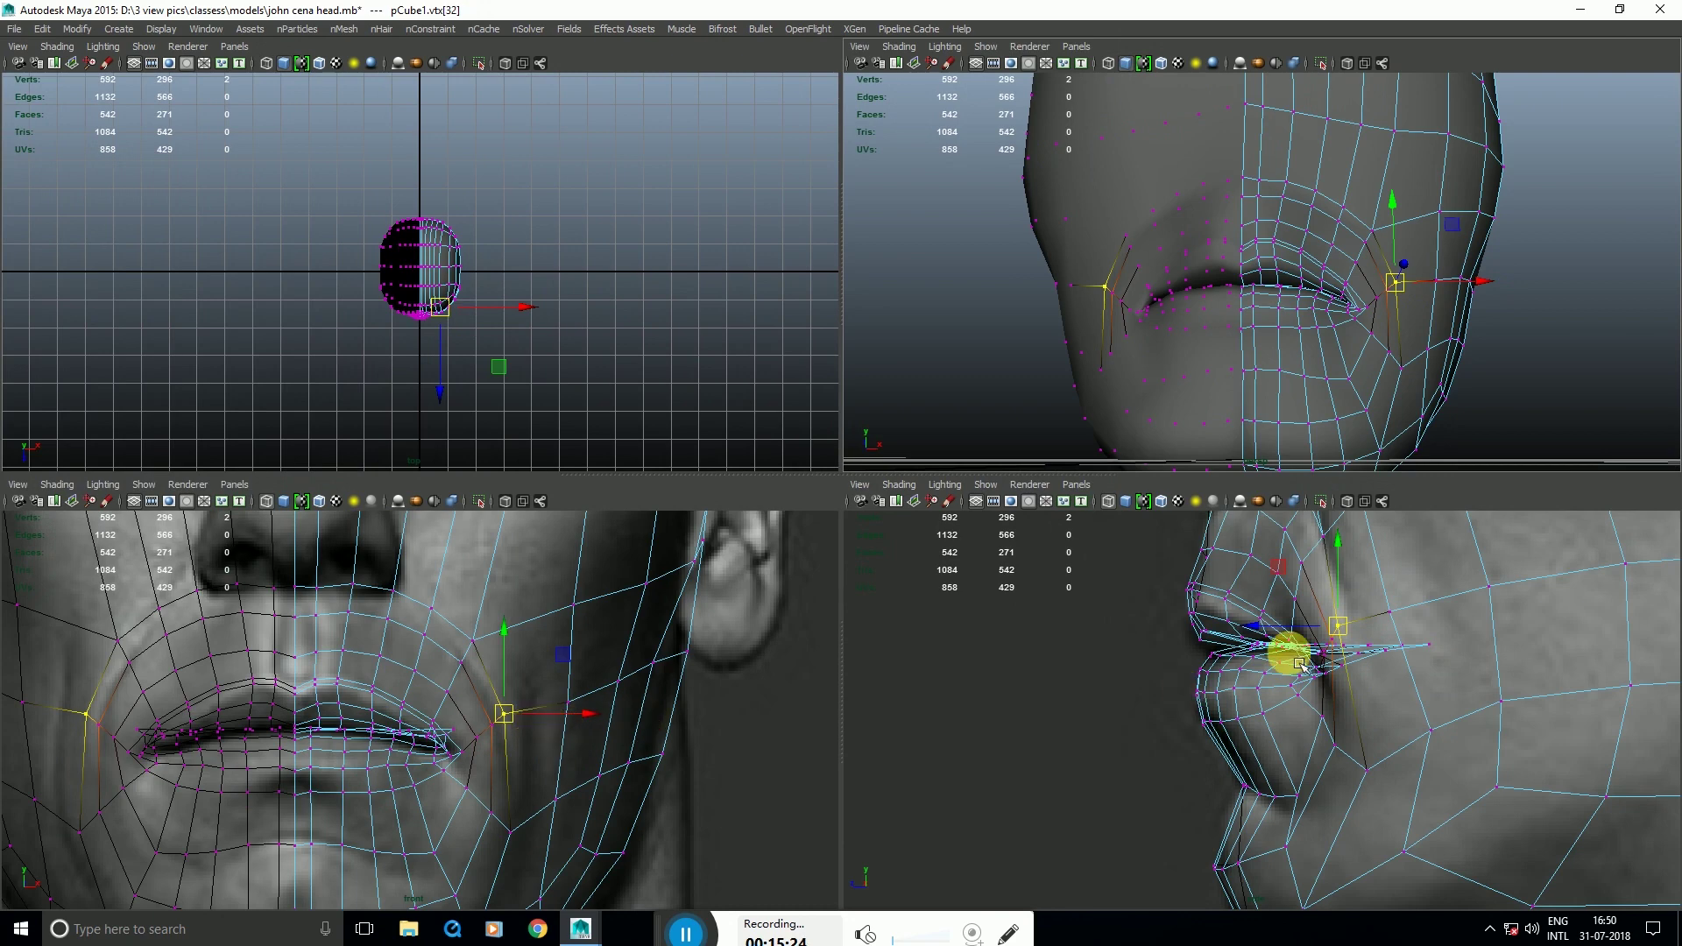
{"action": "left_click_drag", "start_coordinate": [1337, 625], "coordinate": [1347, 625]}
Step: Insert another edge loop around the outside of the lips and return to object mode
{"action": "left_click_drag", "start_coordinate": [1392, 302], "coordinate": [1266, 350], "text": "alt"}
{"action": "right_click_drag", "start_coordinate": [1270, 394], "coordinate": [1393, 351]}
{"action": "mouse_move", "coordinate": [1349, 350]}
{"action": "left_mouse_down", "text": "alt"}
{"action": "mouse_move", "coordinate": [1433, 334]}
{"action": "mouse_move", "coordinate": [1330, 342]}
{"action": "left_mouse_up", "text": "alt"}
{"action": "right_click_drag", "start_coordinate": [1383, 181], "coordinate": [1318, 347], "text": "shift"}
{"action": "left_click", "coordinate": [1279, 348]}
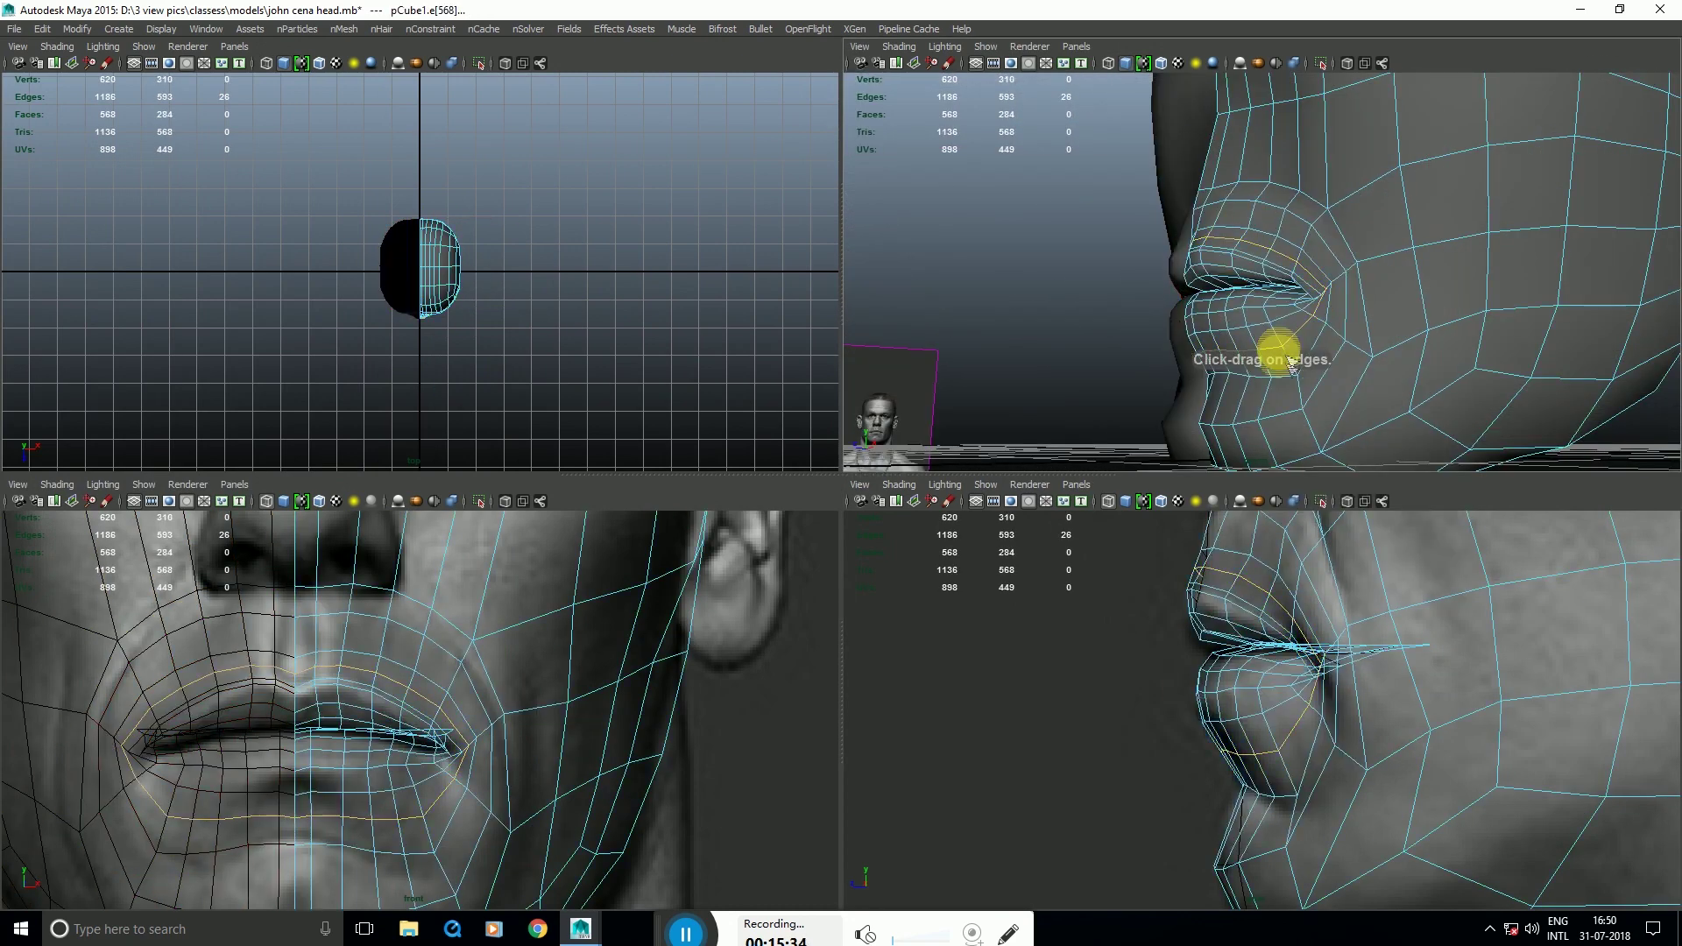
{"action": "key", "text": "w"}
{"action": "right_click_drag", "start_coordinate": [1451, 211], "coordinate": [1432, 343], "text": "shift"}
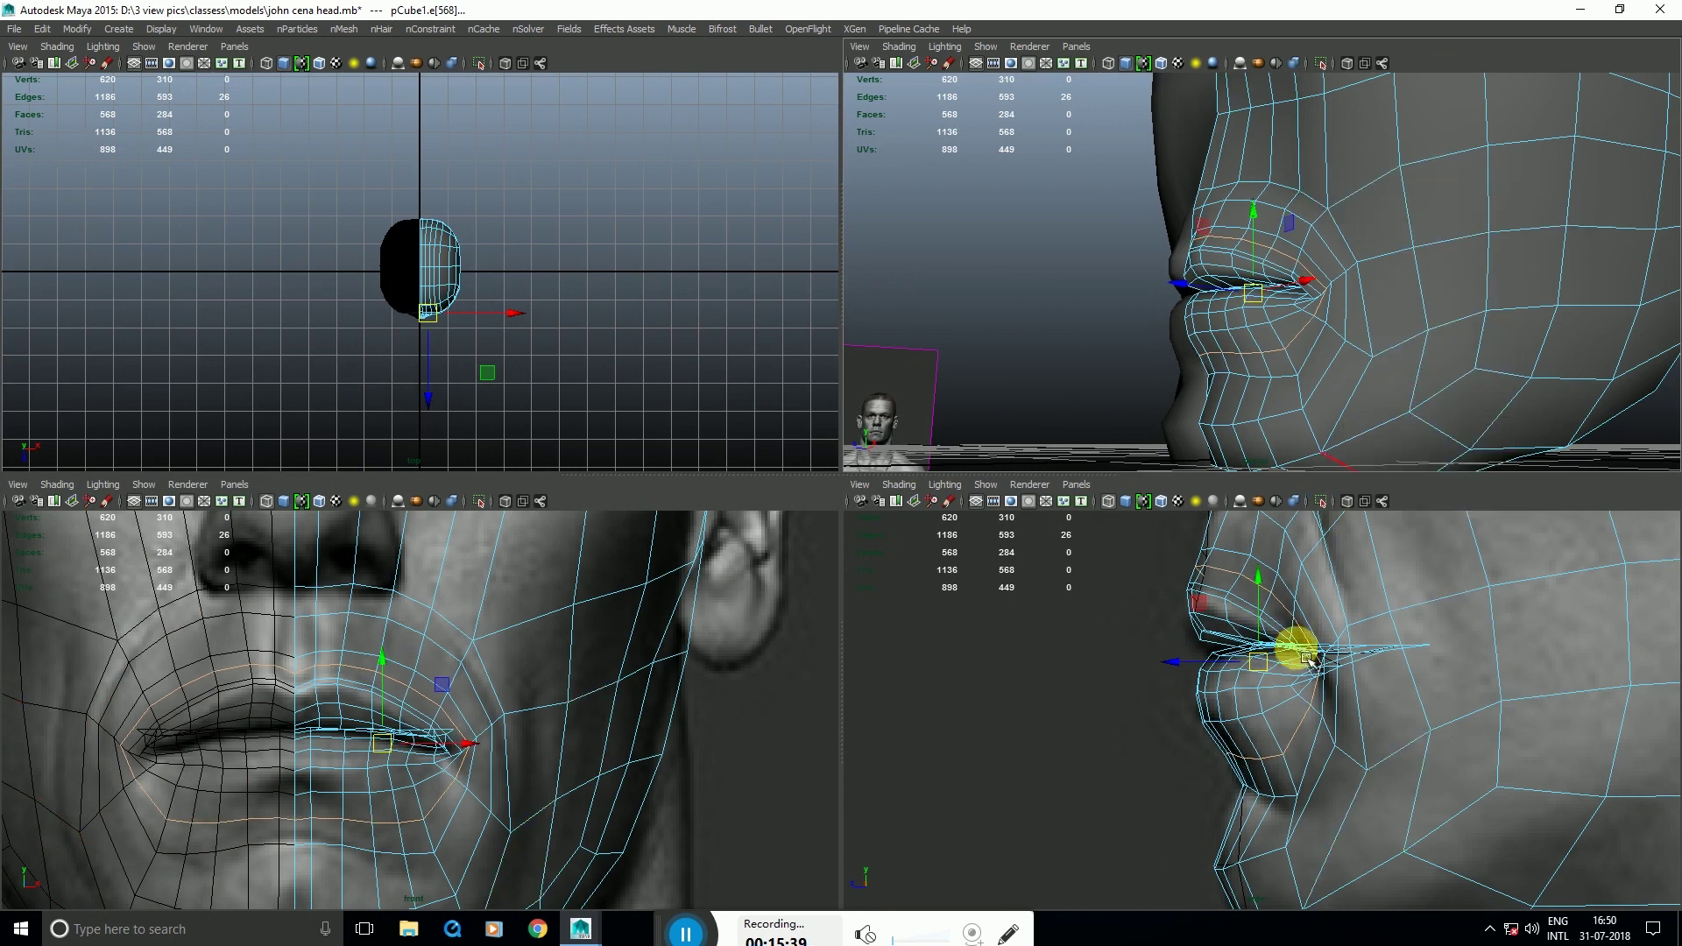
{"action": "key", "text": "F8"}
{"action": "key", "text": "space"}
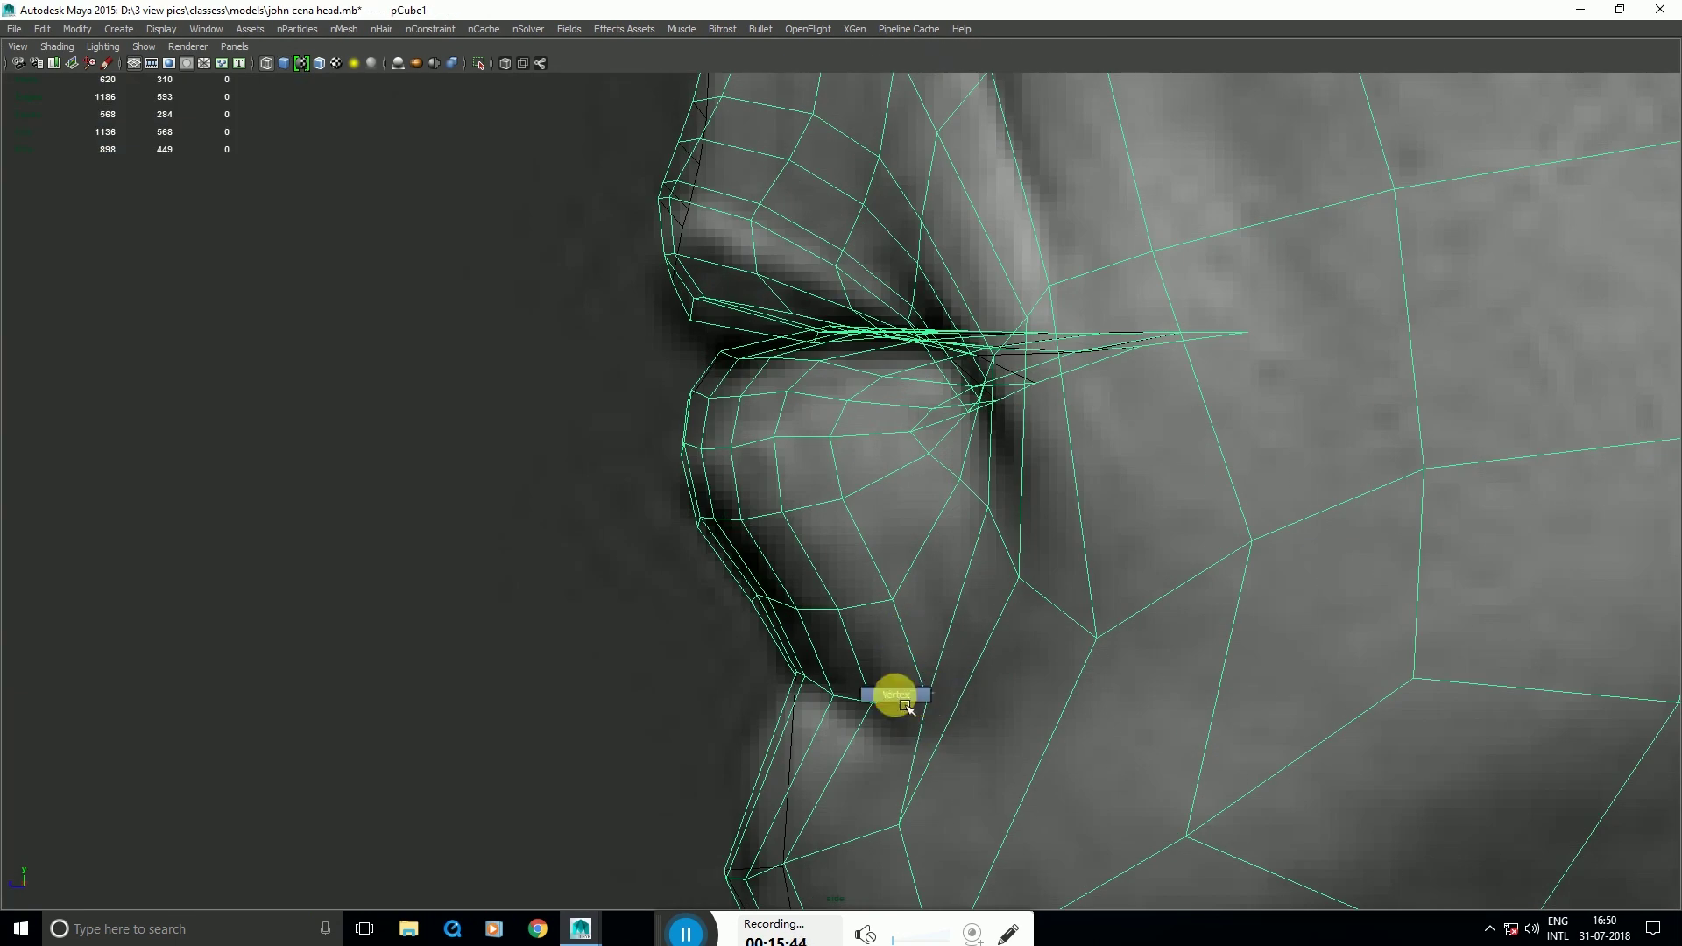
{"action": "right_click_drag", "start_coordinate": [907, 708], "coordinate": [907, 707]}
{"action": "left_click", "coordinate": [912, 818]}
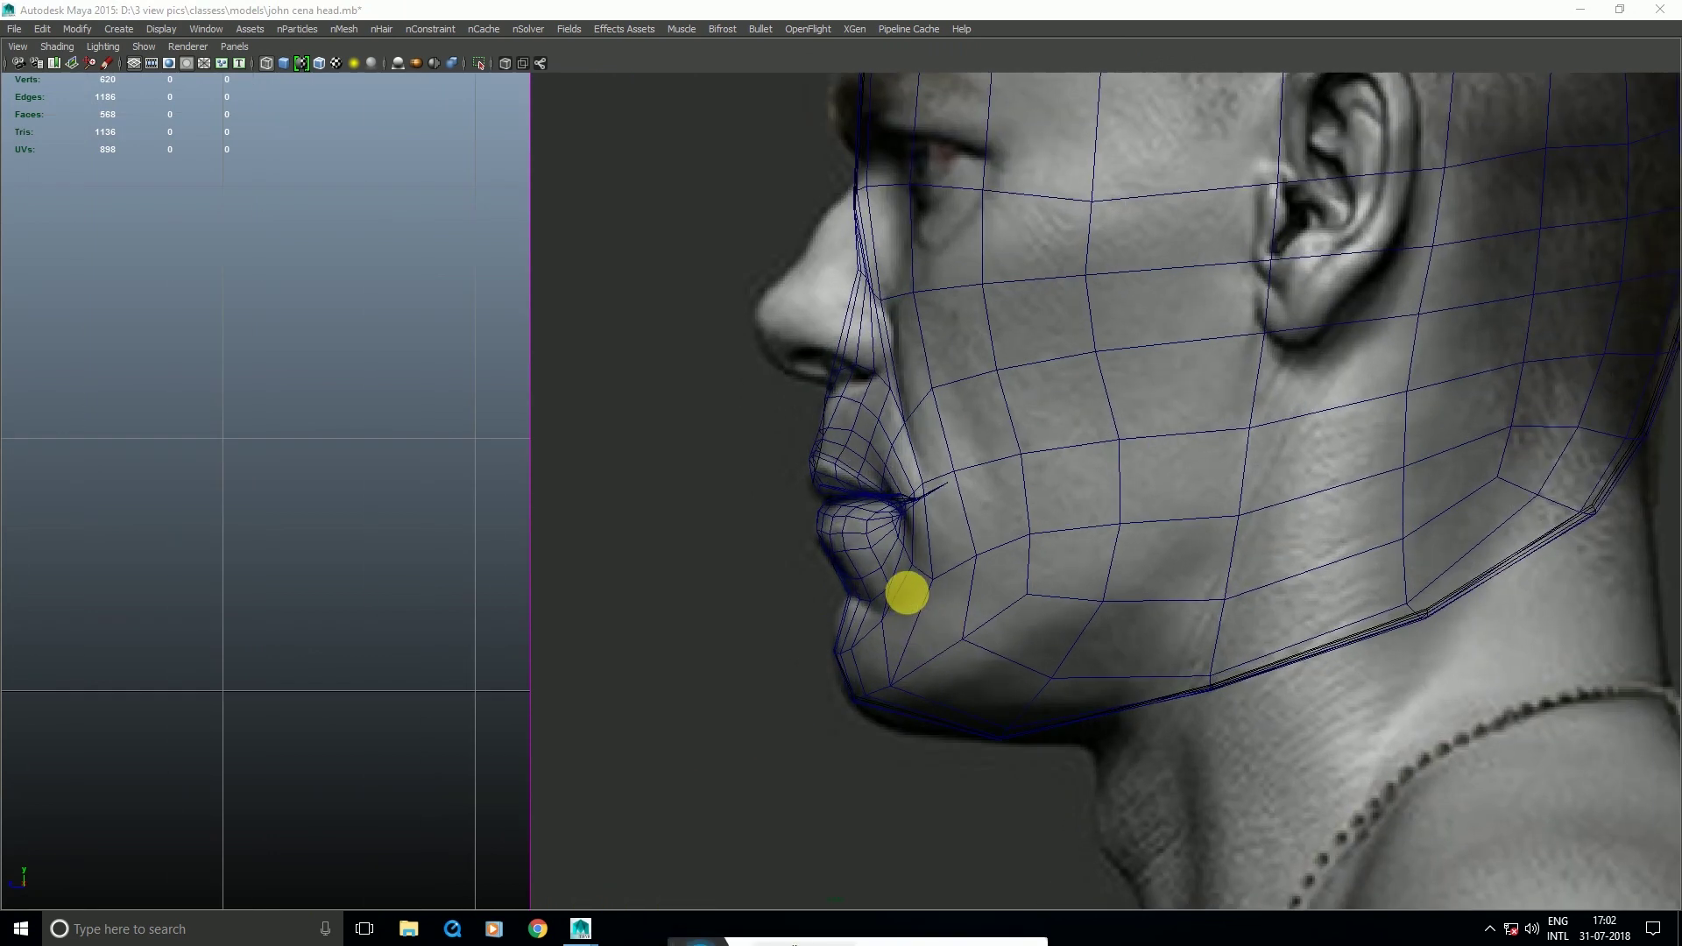
Step: Insert an edge loop around the outside of the mouth, passing between the lower lip and the chin
{"action": "left_click", "coordinate": [905, 491]}
{"action": "key", "text": "space"}
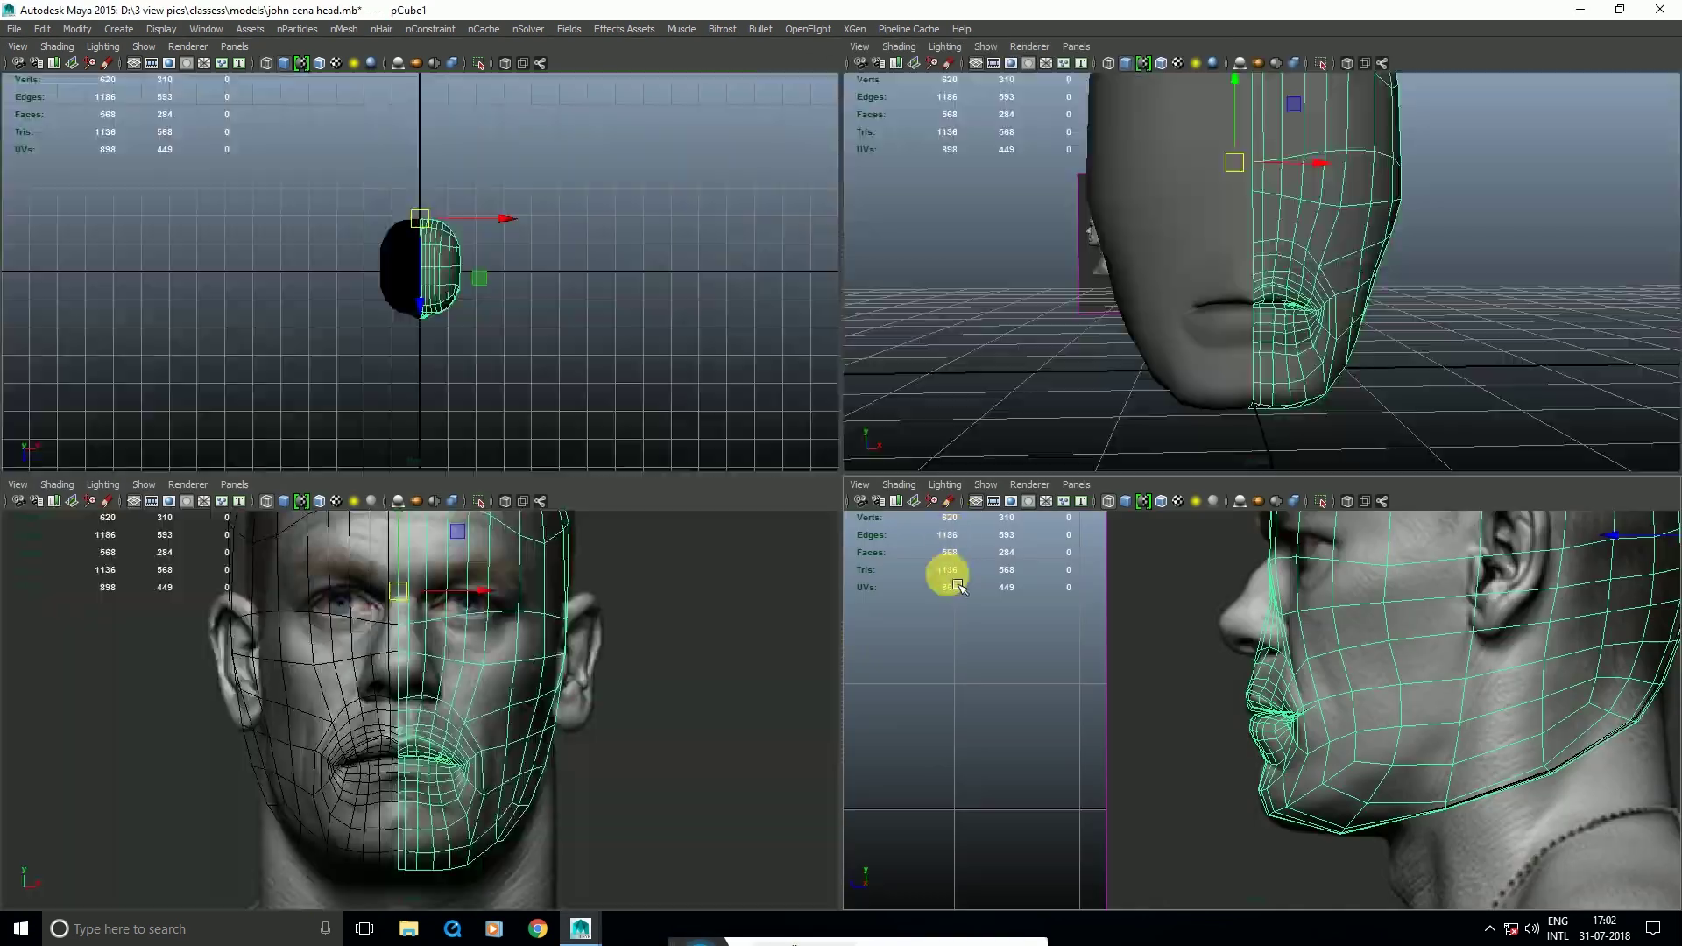
{"action": "key", "text": "space"}
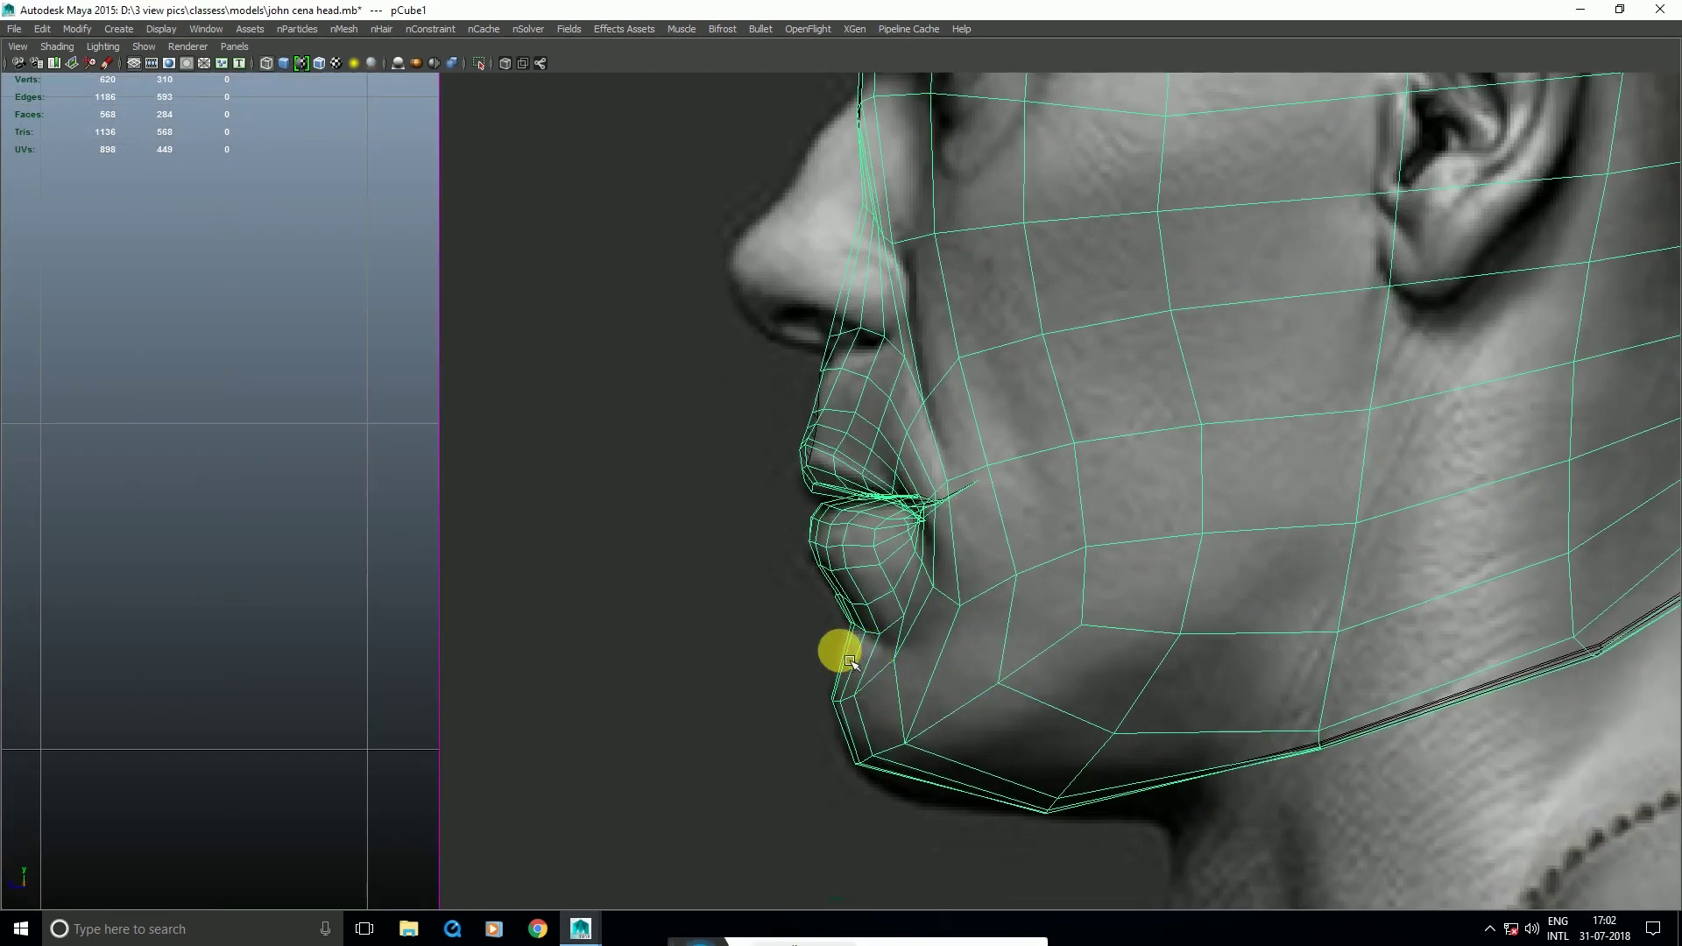
{"action": "scroll", "coordinate": [880, 660], "scroll_direction": "up", "scroll_amount": 2}
{"action": "middle_click_drag", "start_coordinate": [883, 660], "coordinate": [884, 646], "text": "alt"}
{"action": "right_click_drag", "start_coordinate": [996, 399], "coordinate": [911, 416]}
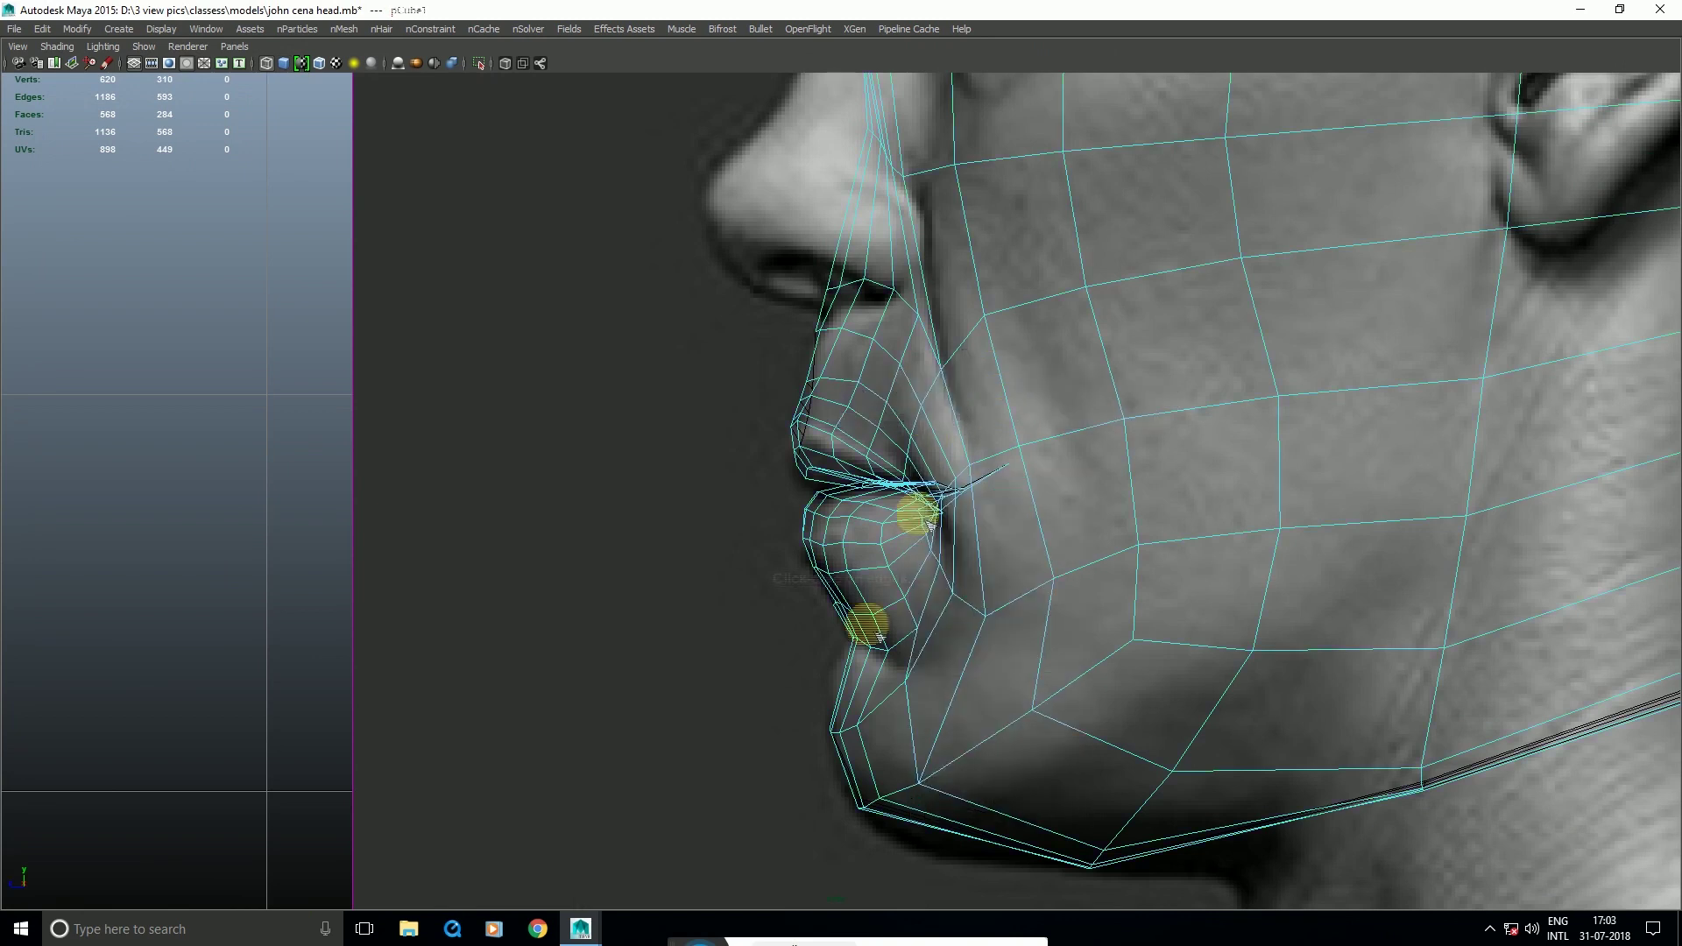
{"action": "left_click", "coordinate": [881, 671]}
{"action": "left_click_drag", "start_coordinate": [881, 683], "coordinate": [892, 684]}
{"action": "right_click_drag", "start_coordinate": [1097, 529], "coordinate": [1099, 661]}
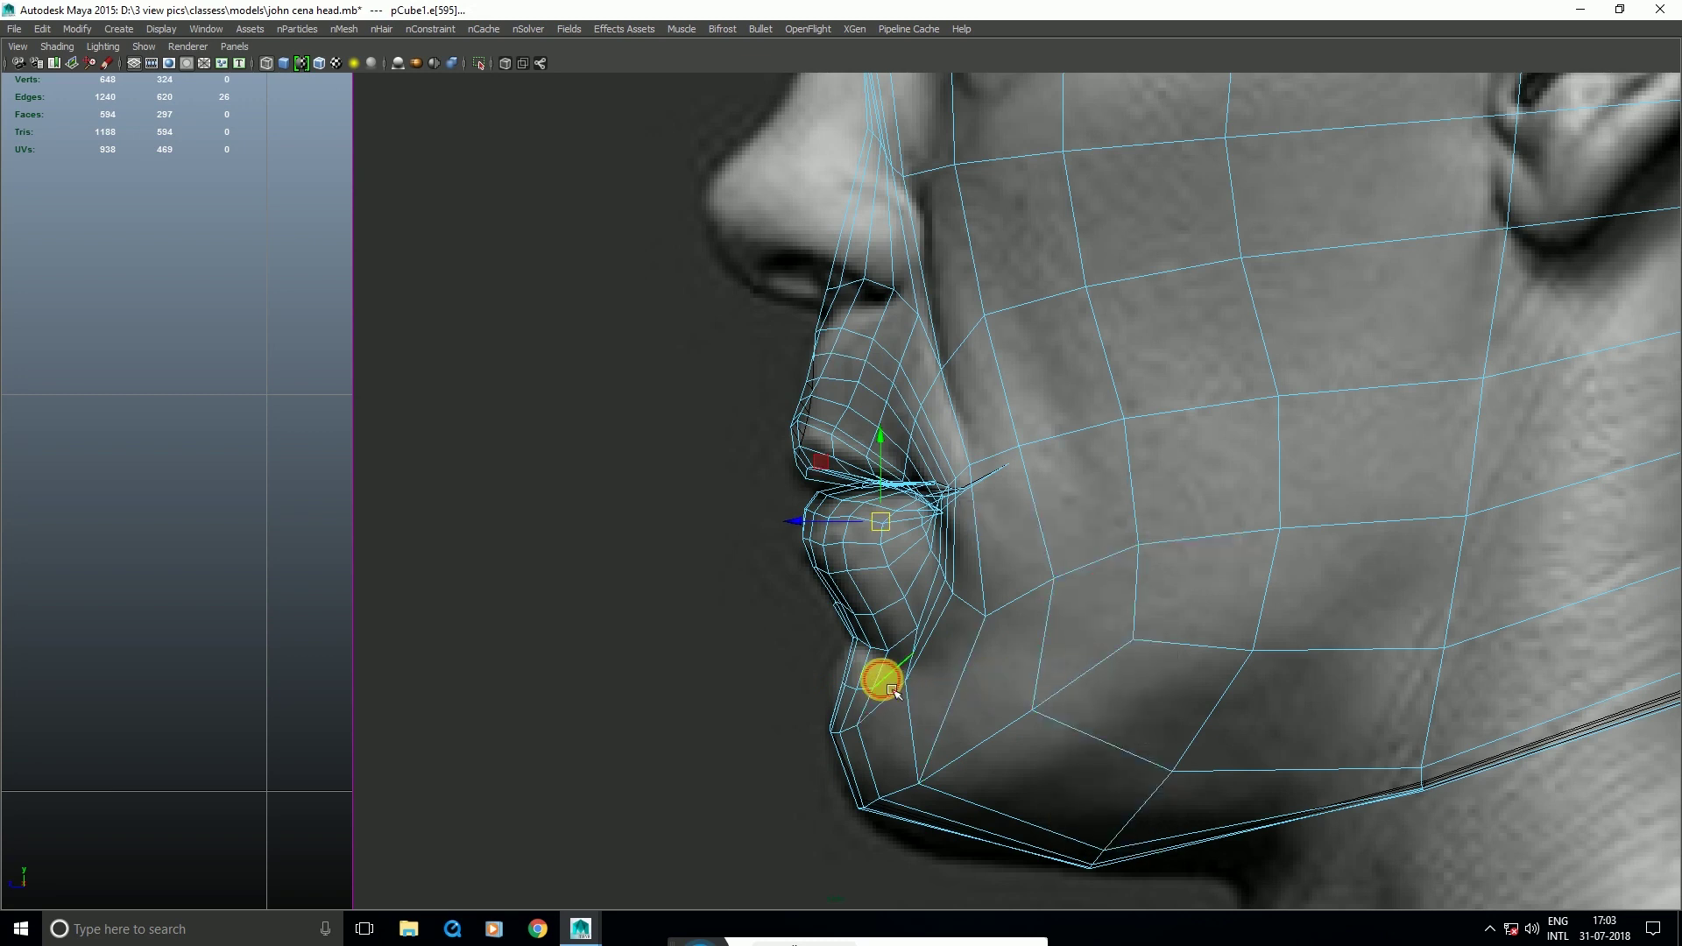
{"action": "right_click_drag", "start_coordinate": [1116, 585], "coordinate": [1087, 698]}
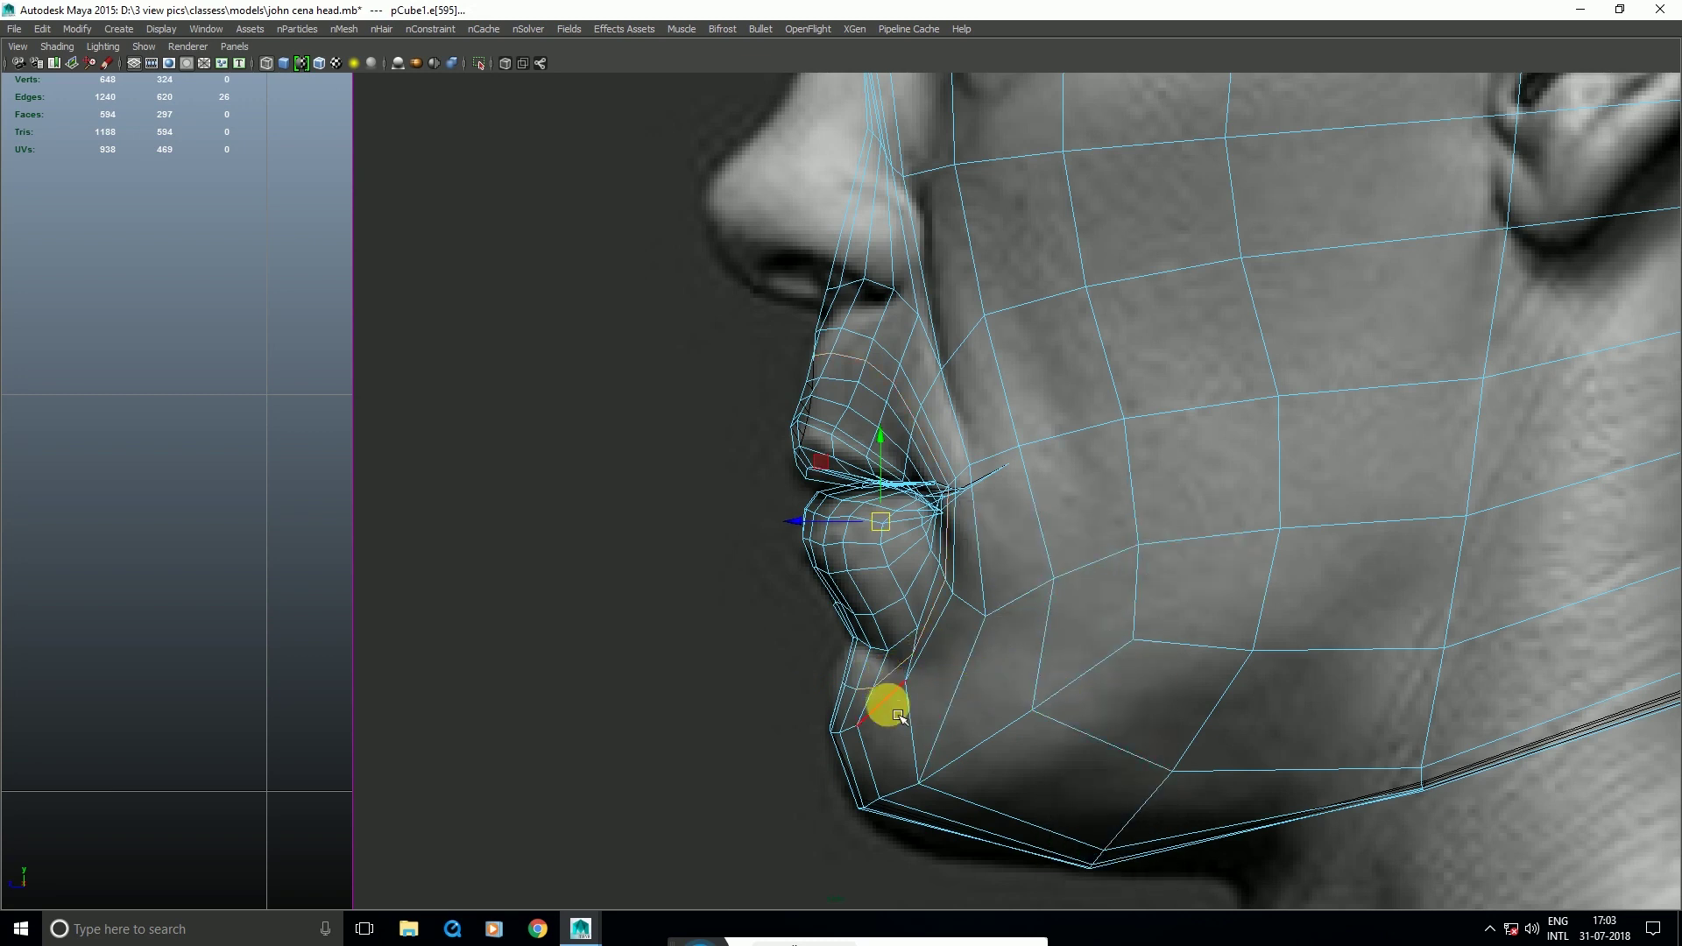
{"action": "right_click_drag", "start_coordinate": [985, 624], "coordinate": [984, 625]}
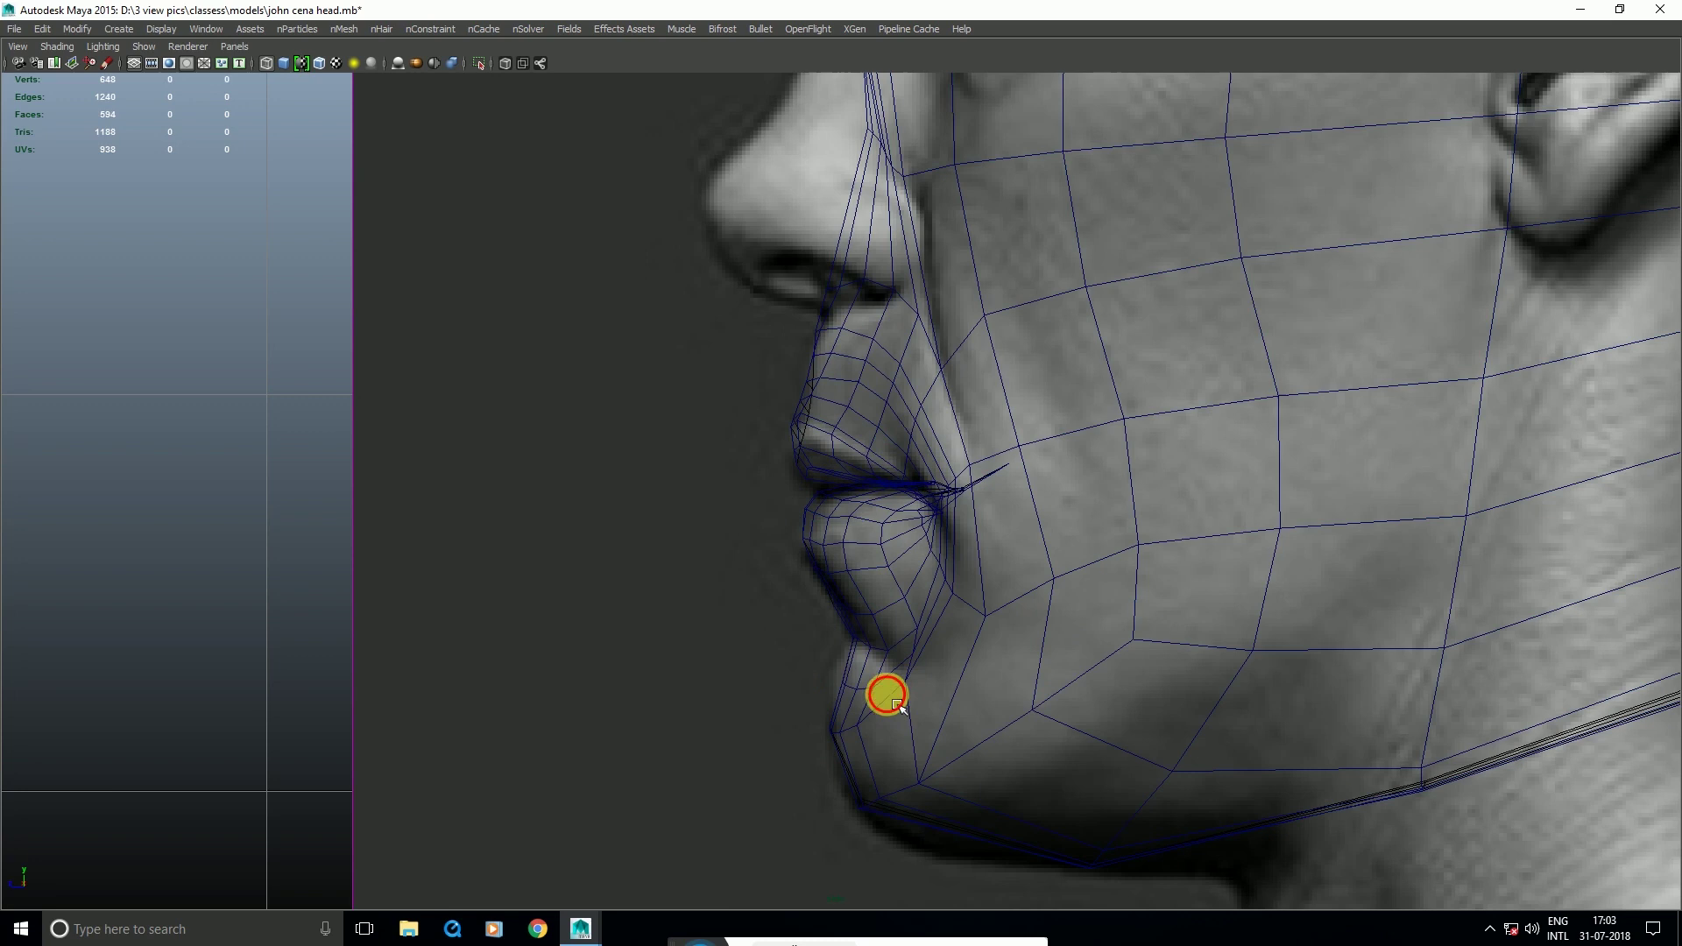
Step: Select only the lower section of the new edge loop under the lower lip and move it forward in side view
{"action": "left_click", "coordinate": [888, 696]}
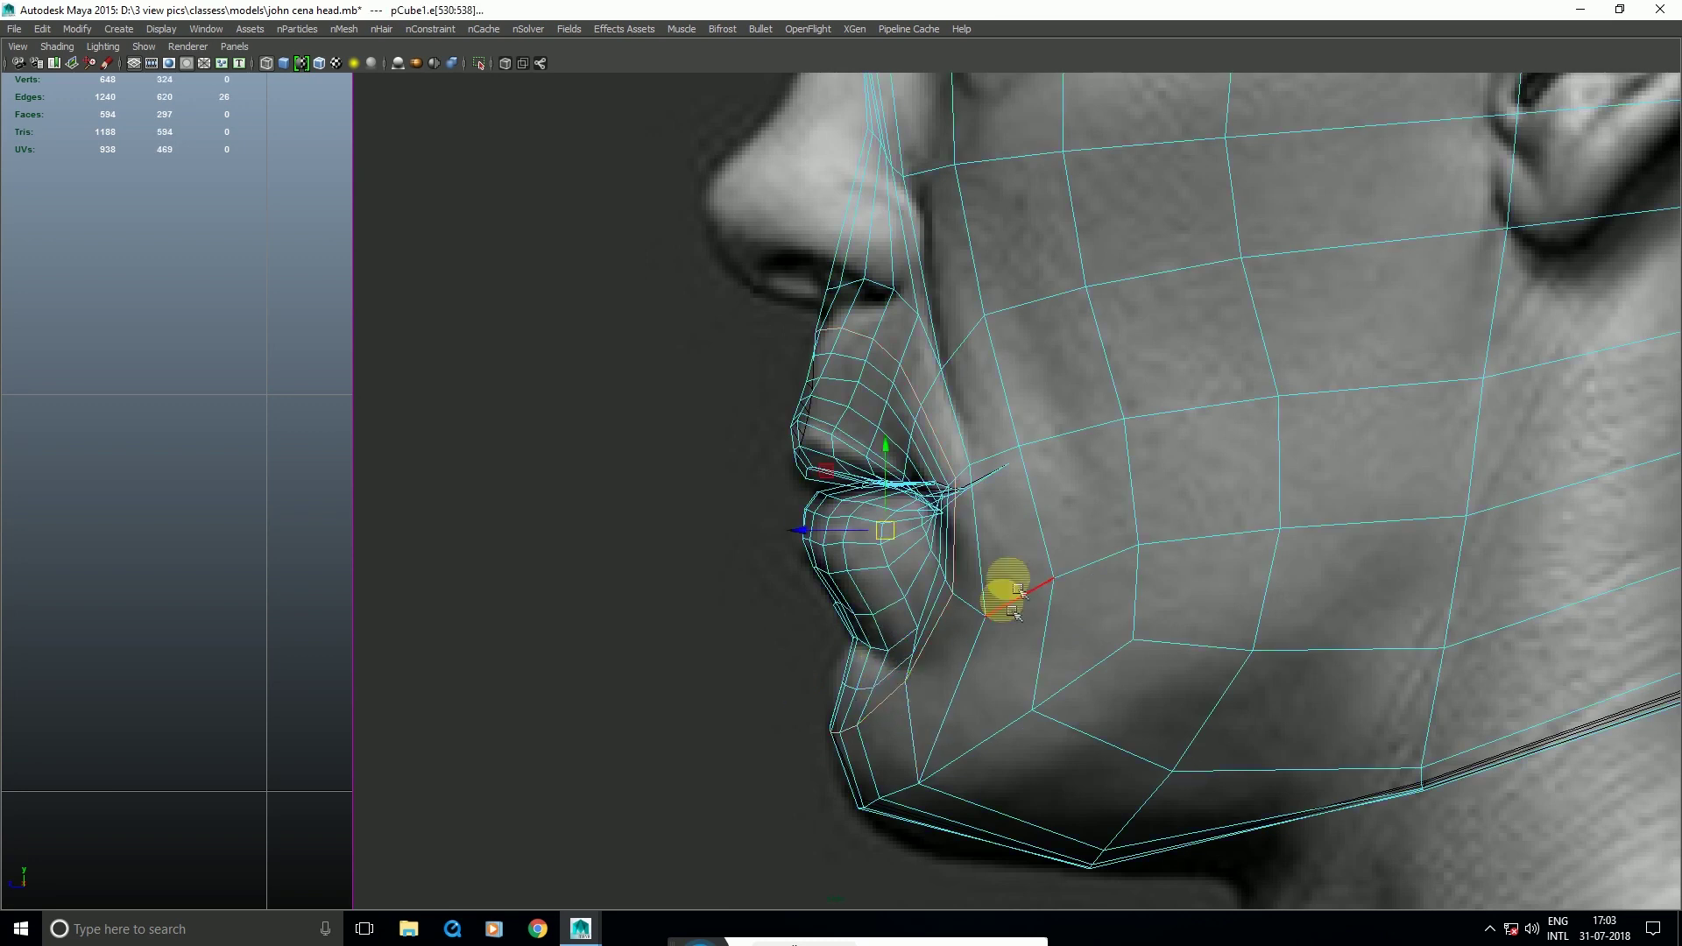
{"action": "key", "text": "space"}
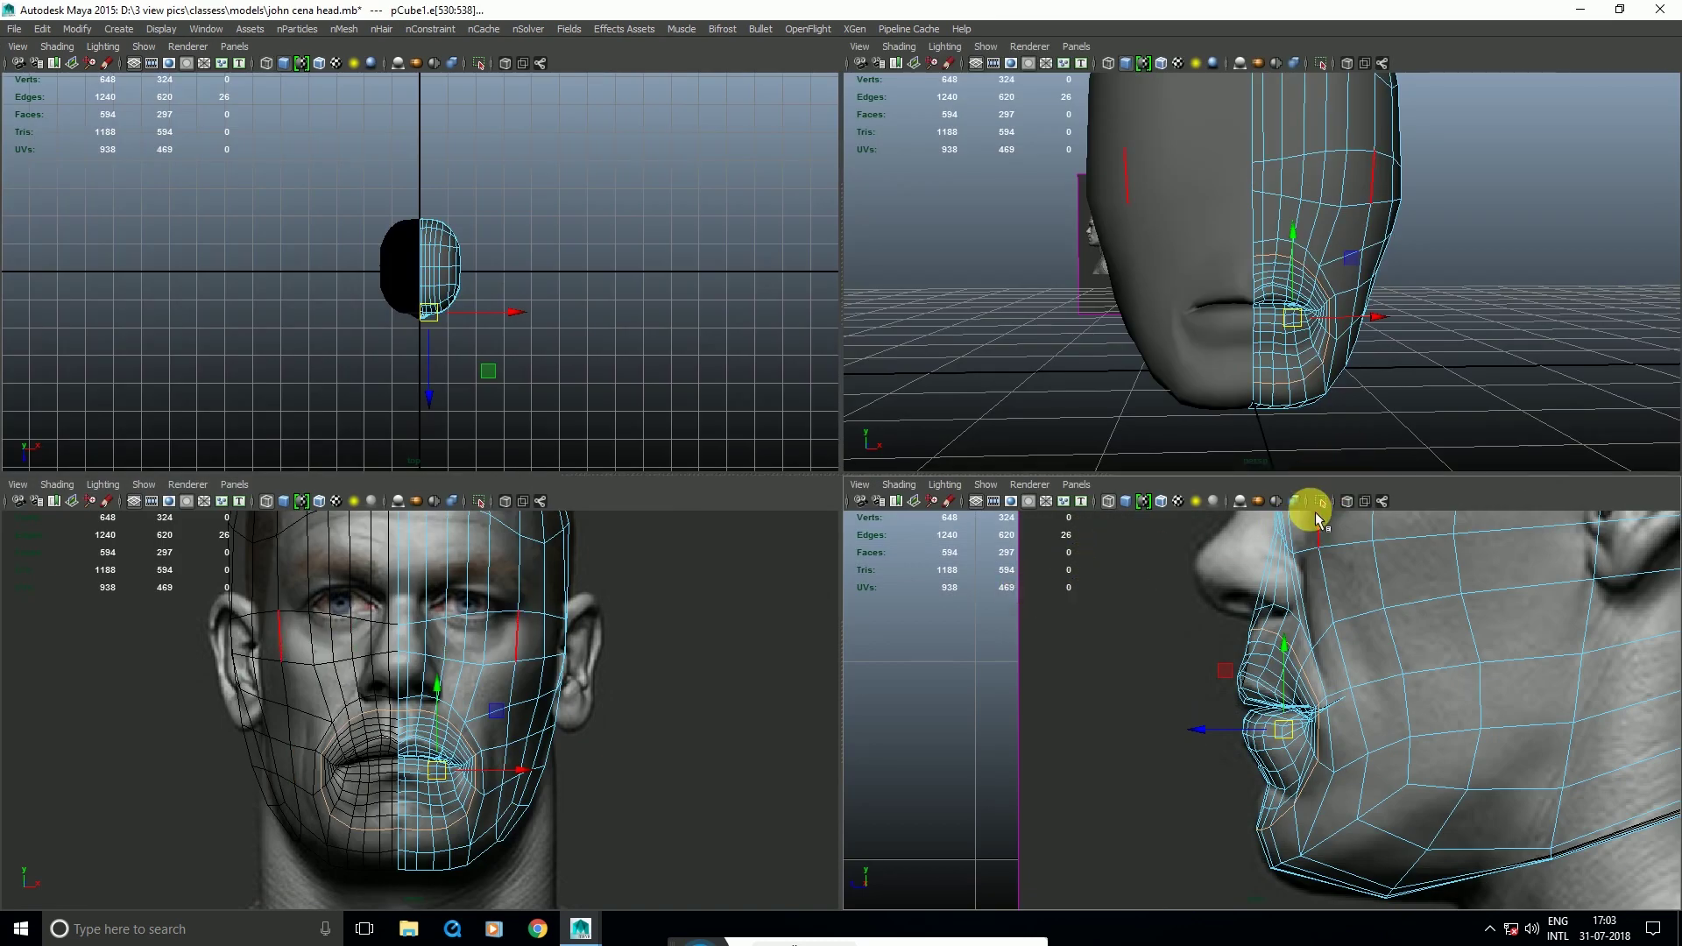
{"action": "scroll", "coordinate": [1317, 518], "scroll_direction": "up", "scroll_amount": 3}
{"action": "left_click", "coordinate": [1333, 597]}
{"action": "right_click_drag", "start_coordinate": [1415, 596], "coordinate": [1394, 727], "text": "shift"}
{"action": "left_click", "coordinate": [1300, 868]}
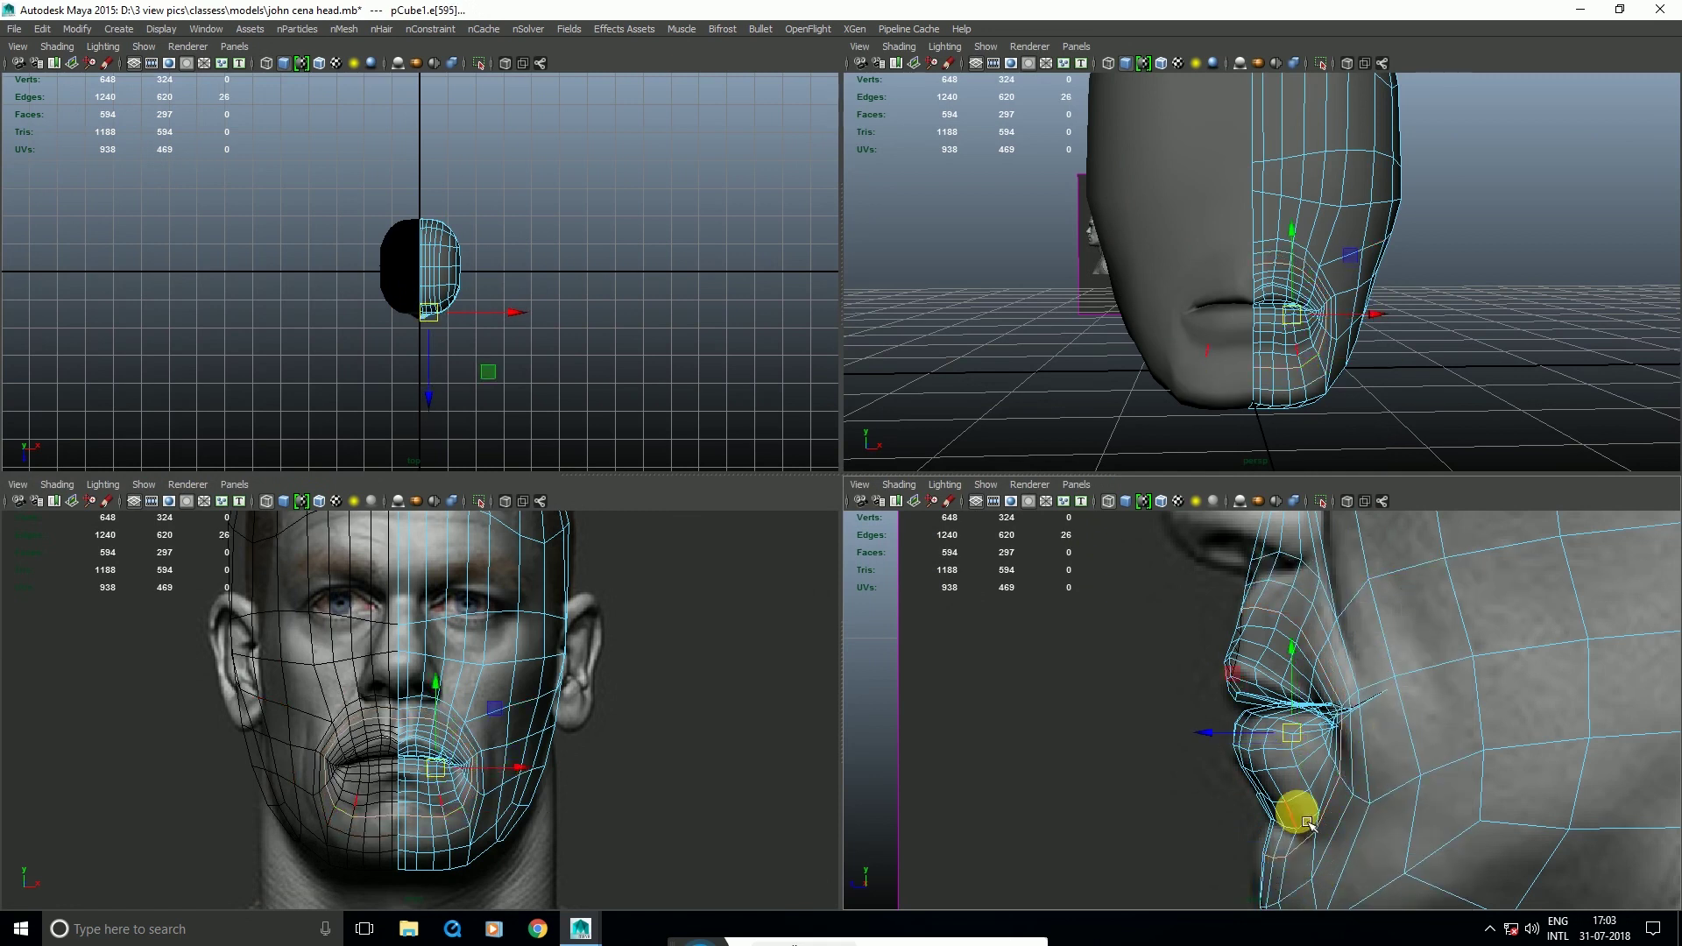
{"action": "double_click", "coordinate": [1308, 824]}
{"action": "key", "text": "space"}
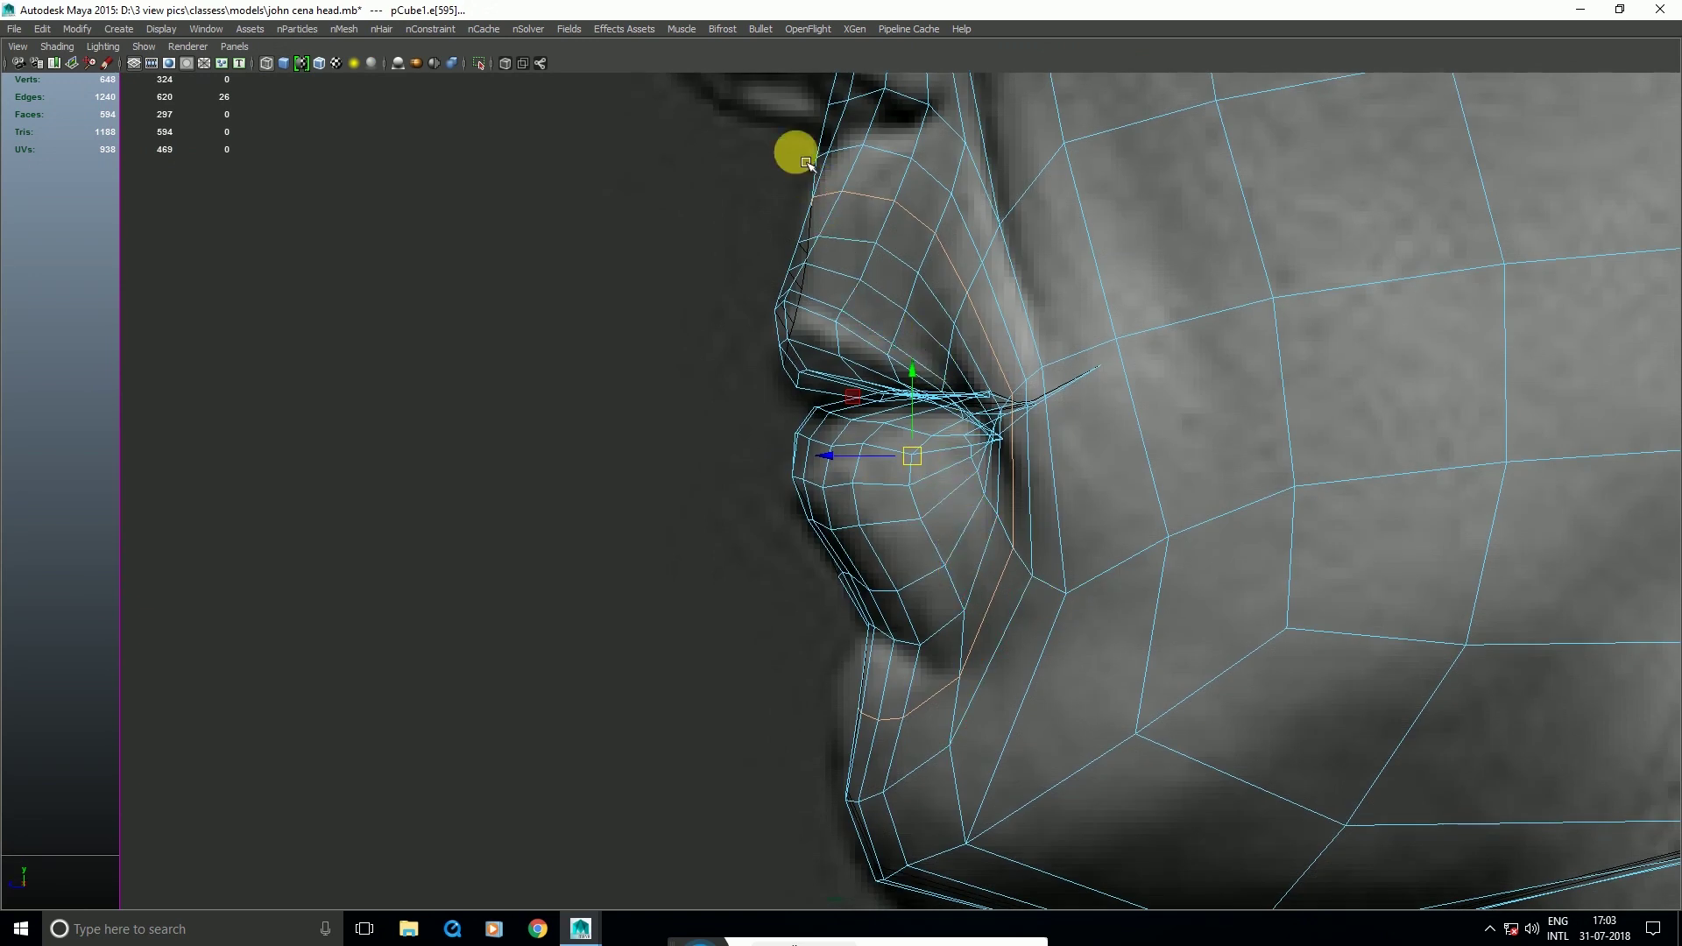
{"action": "left_click_drag", "start_coordinate": [789, 144], "coordinate": [1171, 567], "text": "ctrl"}
{"action": "left_click_drag", "start_coordinate": [911, 700], "coordinate": [886, 700]}
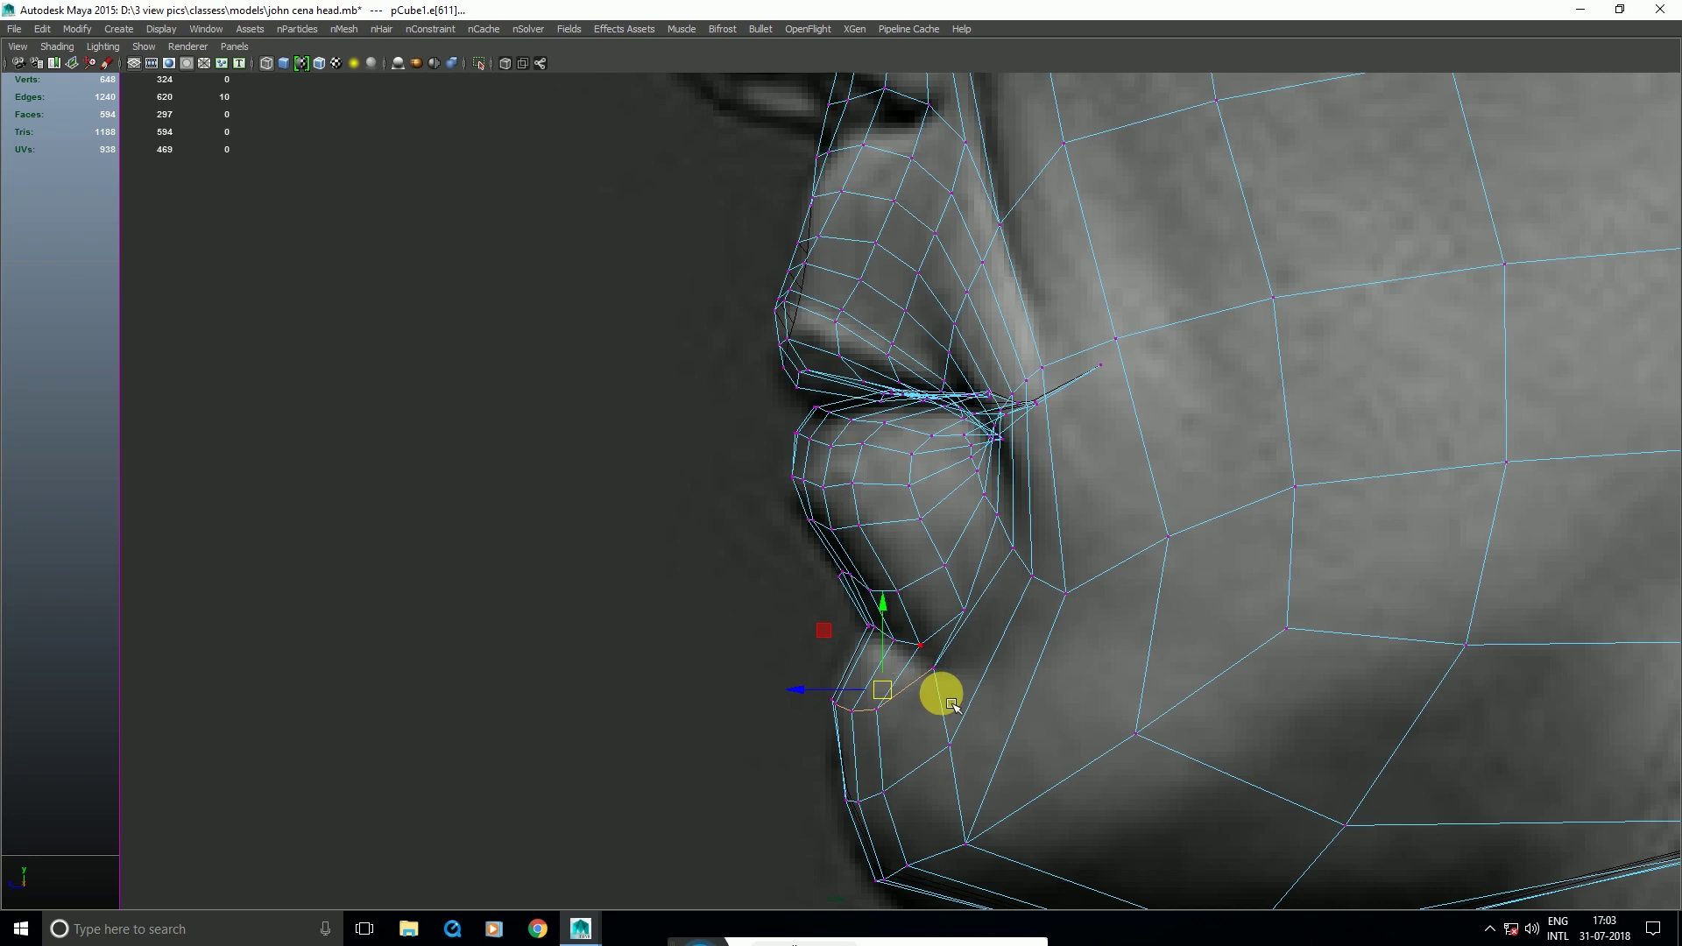
Step: Reposition the vertices beneath the mouth corner, moving them down and back toward the cheek and jaw in side view
{"action": "left_click_drag", "start_coordinate": [962, 615], "coordinate": [968, 675]}
{"action": "left_click_drag", "start_coordinate": [1034, 579], "coordinate": [1089, 599]}
{"action": "left_click_drag", "start_coordinate": [951, 743], "coordinate": [960, 742]}
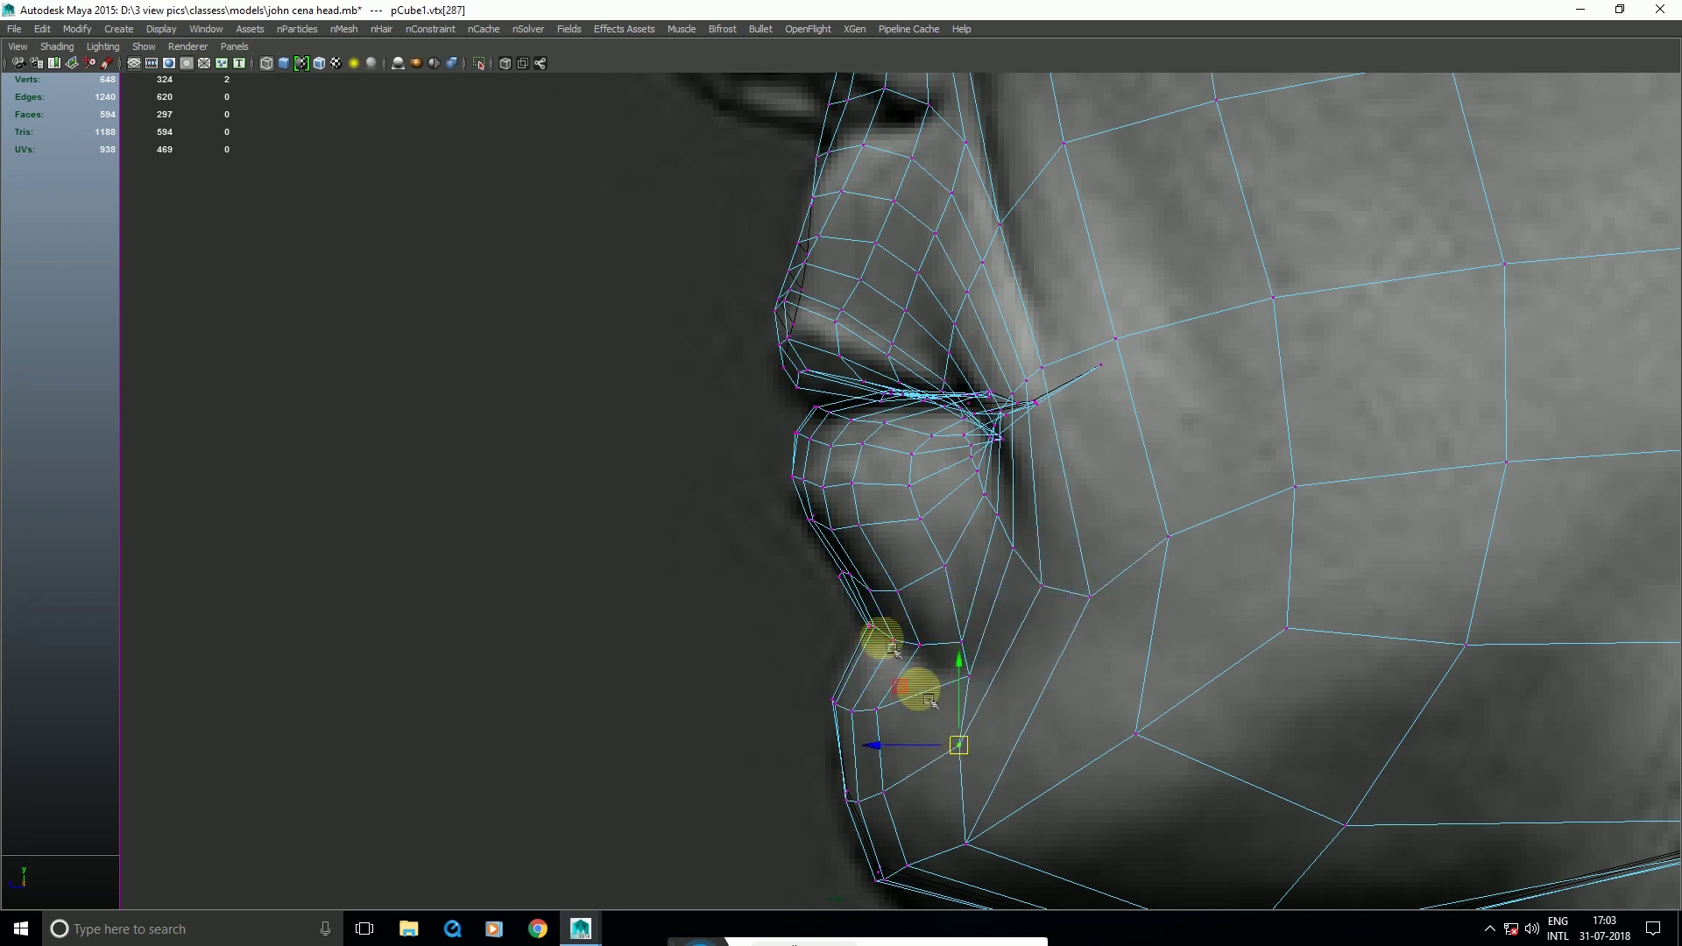
Step: Insert an edge loop through the chin and underside of the jaw
{"action": "middle_click_drag", "start_coordinate": [925, 883], "coordinate": [789, 668], "text": "alt"}
{"action": "right_click_drag", "start_coordinate": [1095, 720], "coordinate": [1178, 614]}
{"action": "left_click", "coordinate": [1184, 607]}
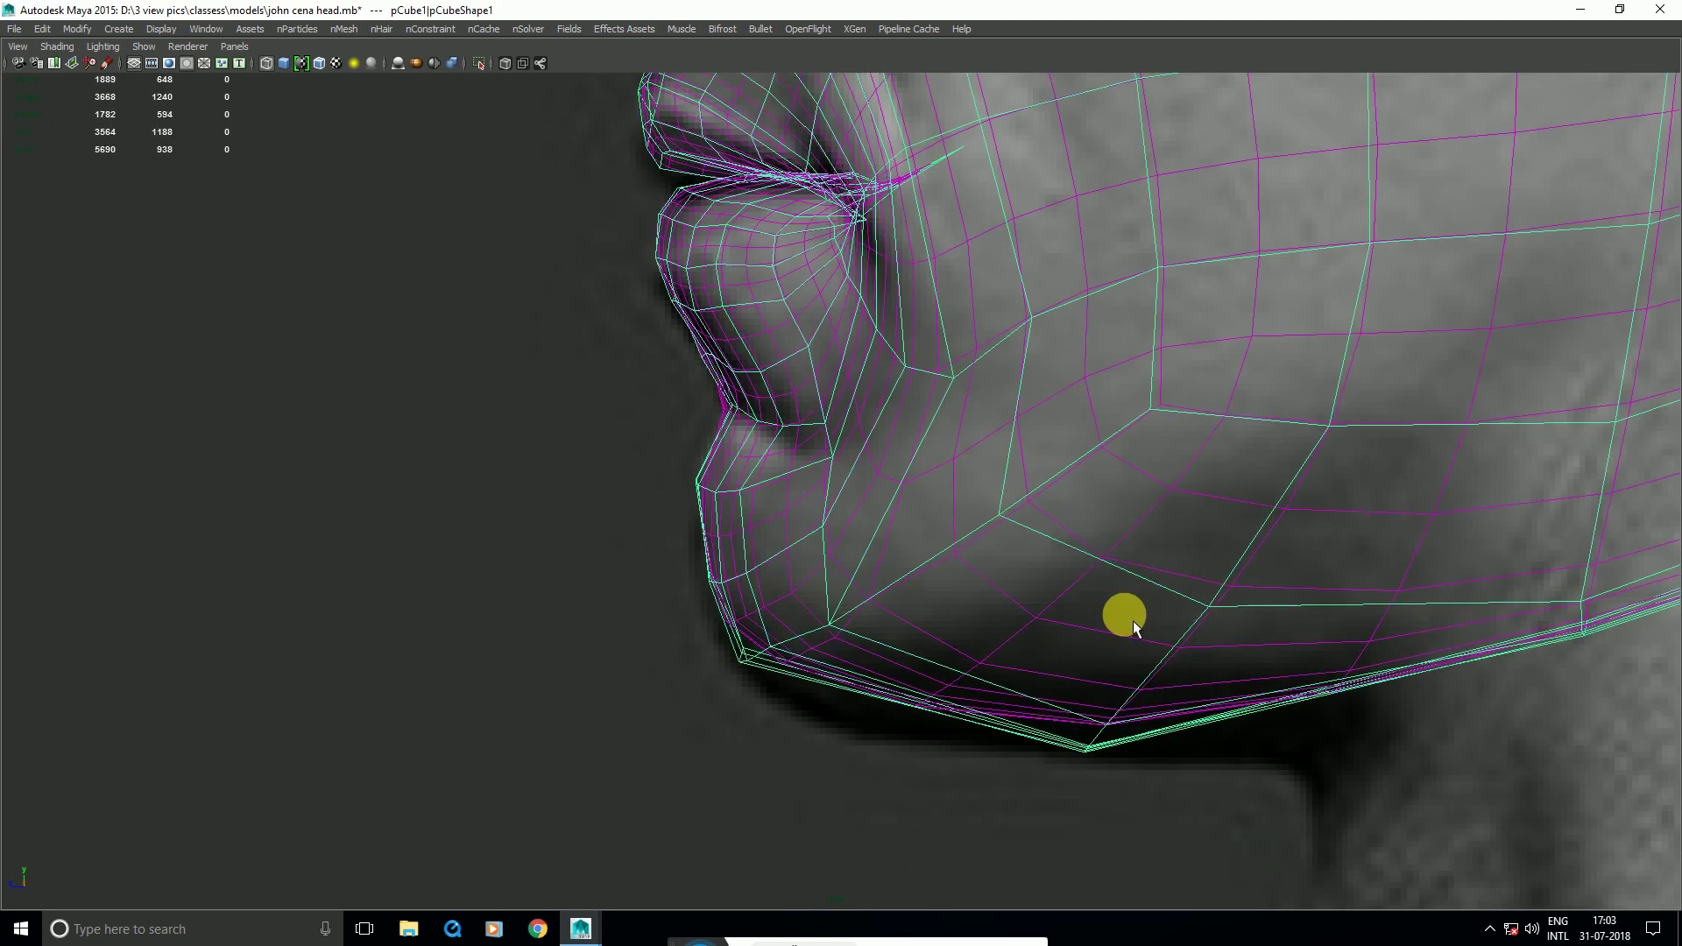
{"action": "right_click_drag", "start_coordinate": [1126, 530], "coordinate": [1125, 570]}
{"action": "left_click", "coordinate": [1124, 568]}
{"action": "right_click_drag", "start_coordinate": [1221, 534], "coordinate": [1200, 691], "text": "shift"}
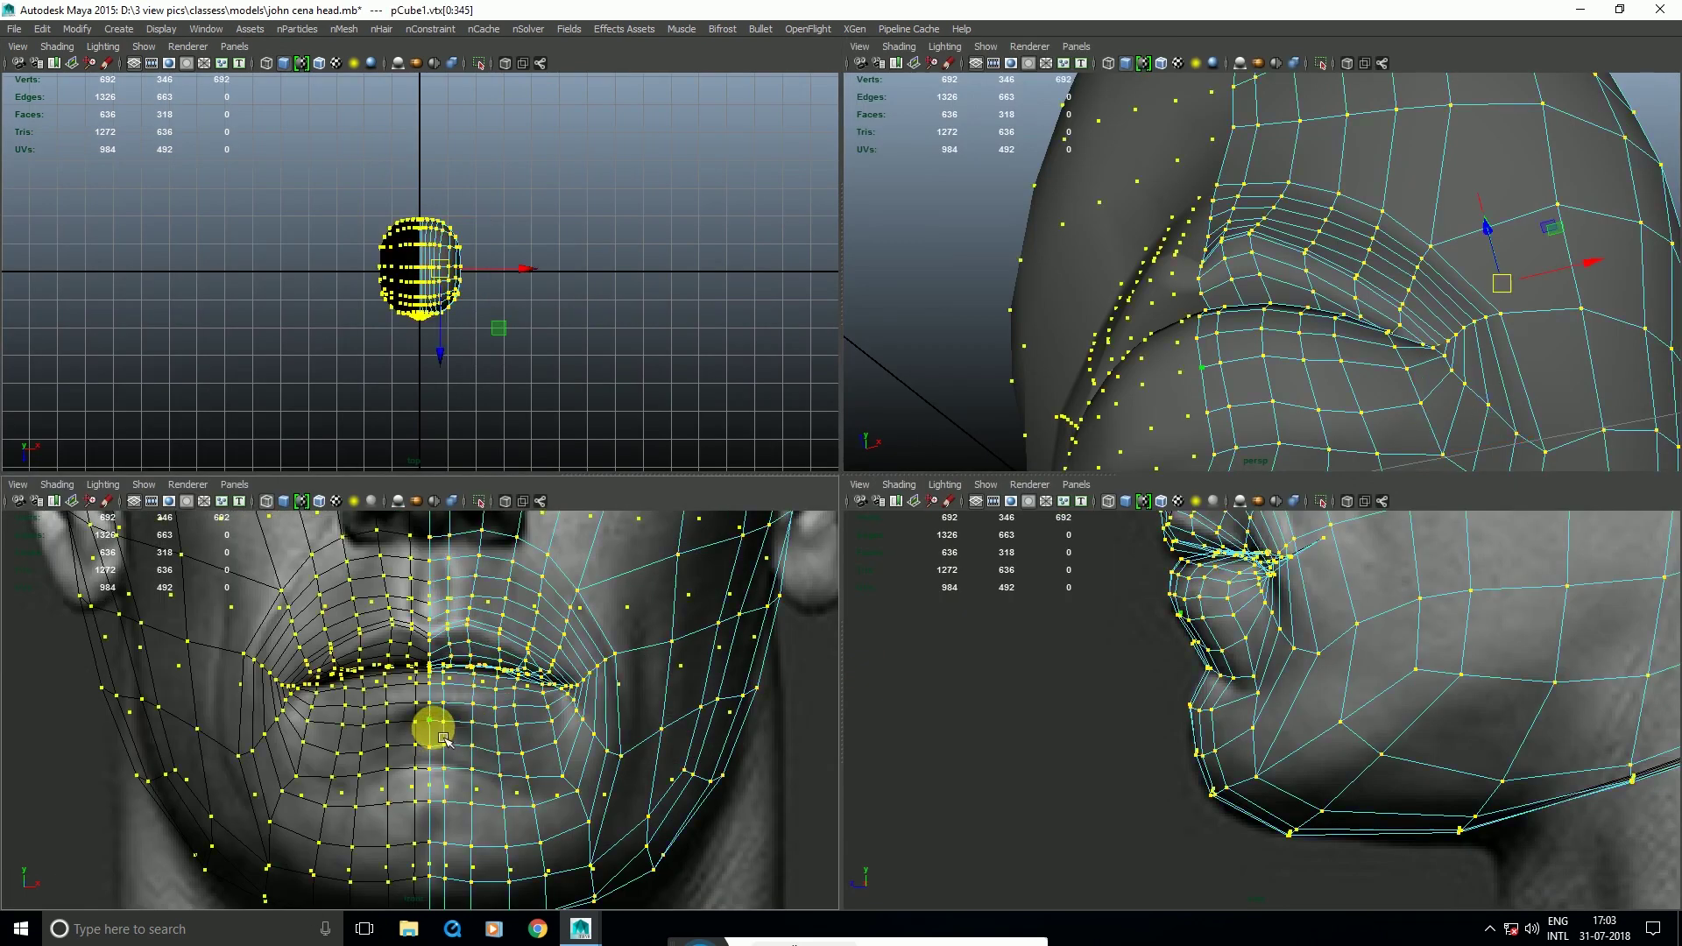
Step: Select the central faces below the lower lip and nudge them along the profile in side view
{"action": "right_click_drag", "start_coordinate": [439, 507], "coordinate": [447, 743]}
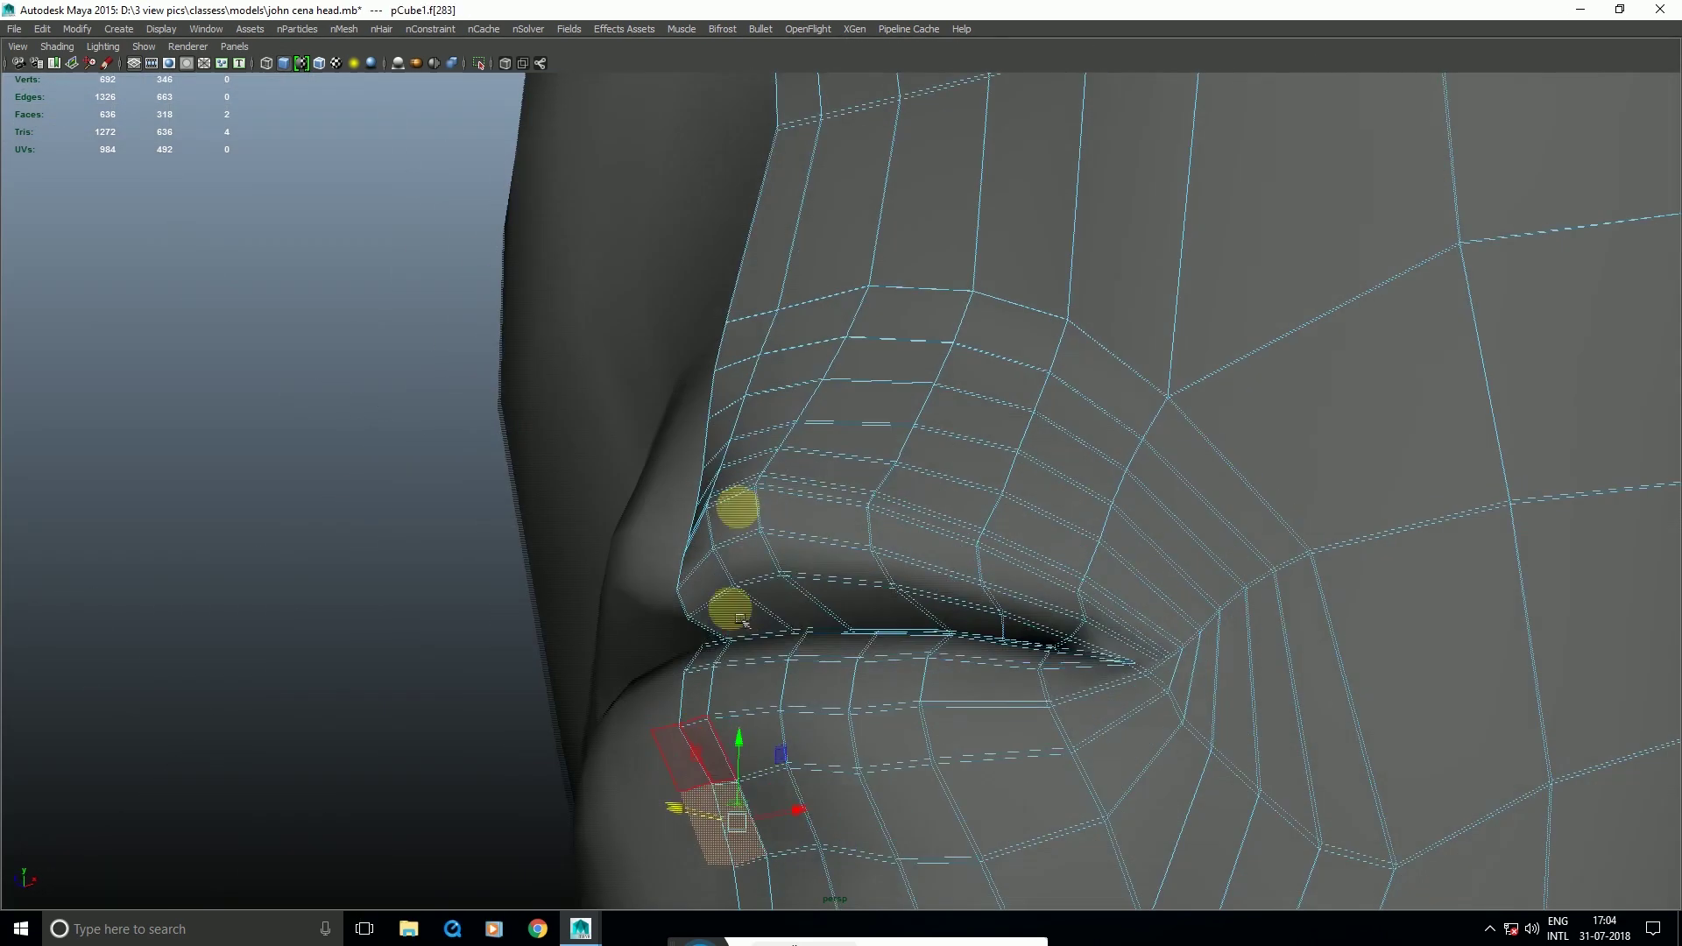
{"action": "key", "text": "space"}
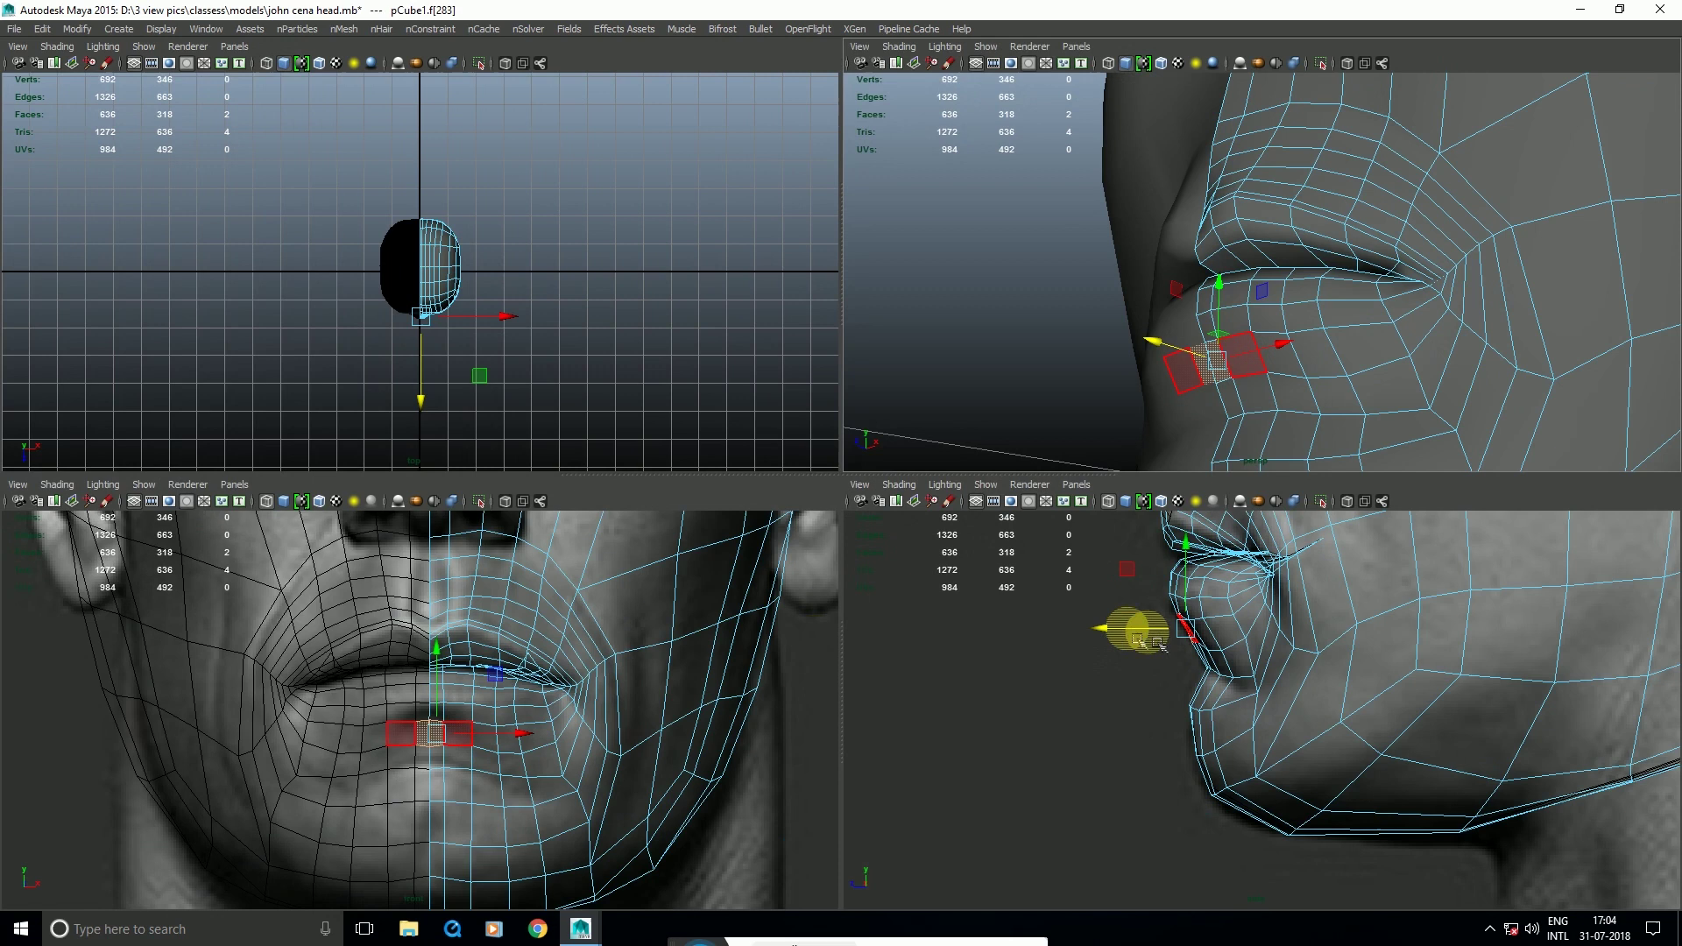
{"action": "left_click_drag", "start_coordinate": [1314, 343], "coordinate": [1275, 395], "text": "alt"}
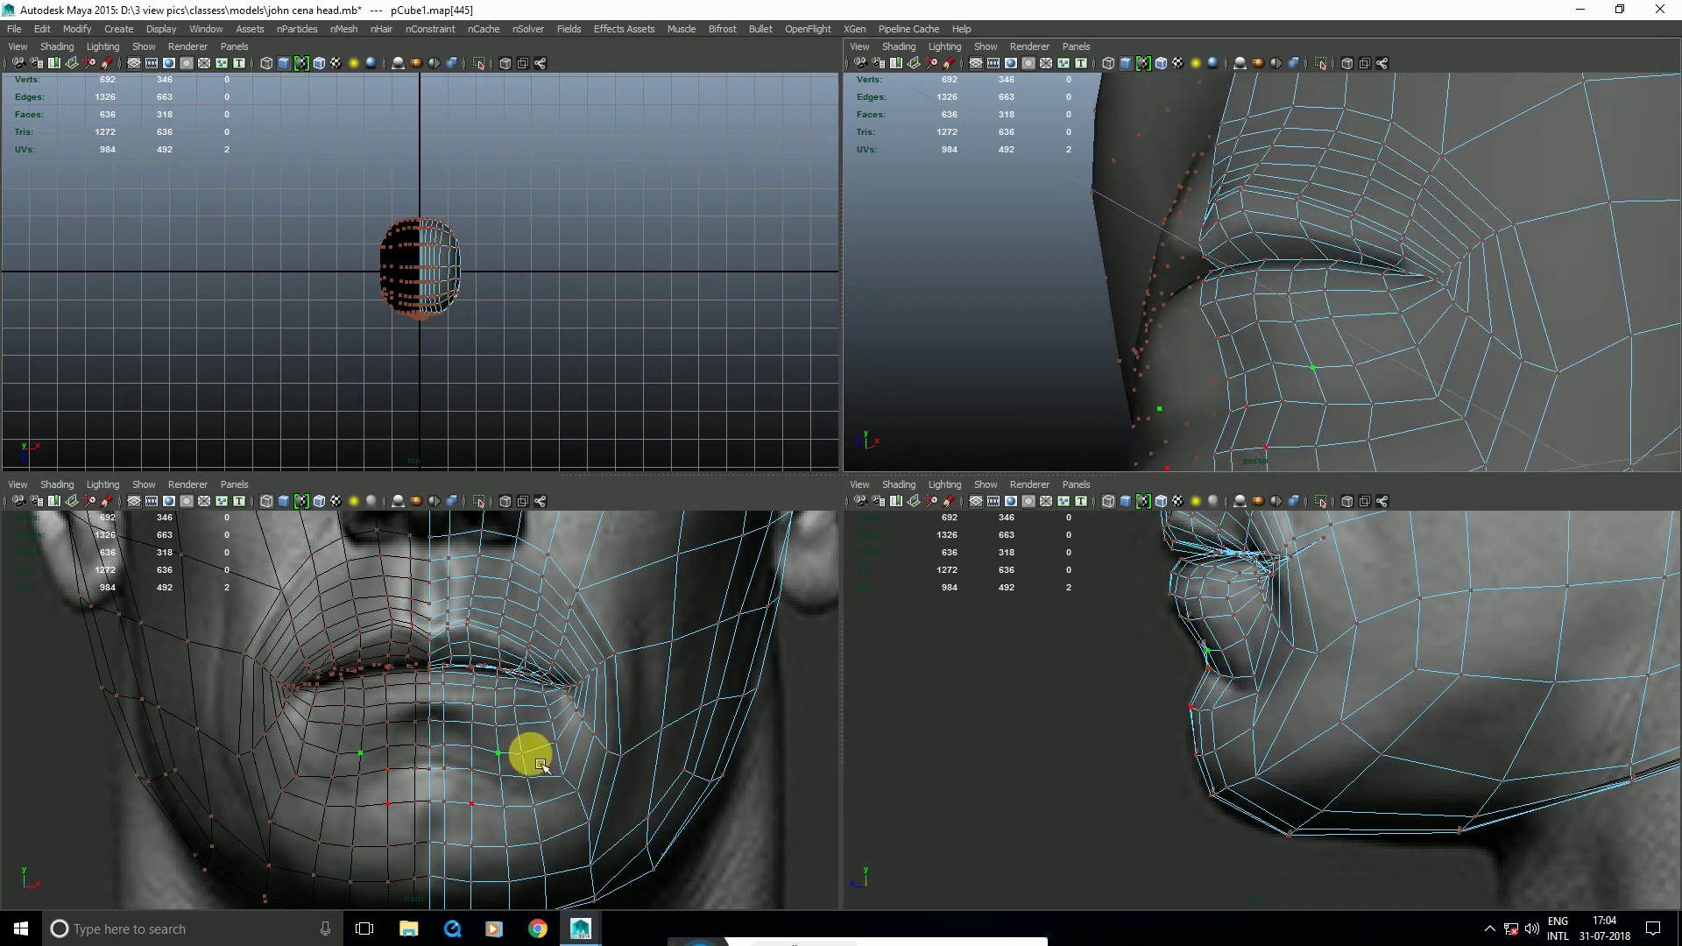
{"action": "right_click_drag", "start_coordinate": [430, 780], "coordinate": [437, 797]}
{"action": "left_click", "coordinate": [459, 800]}
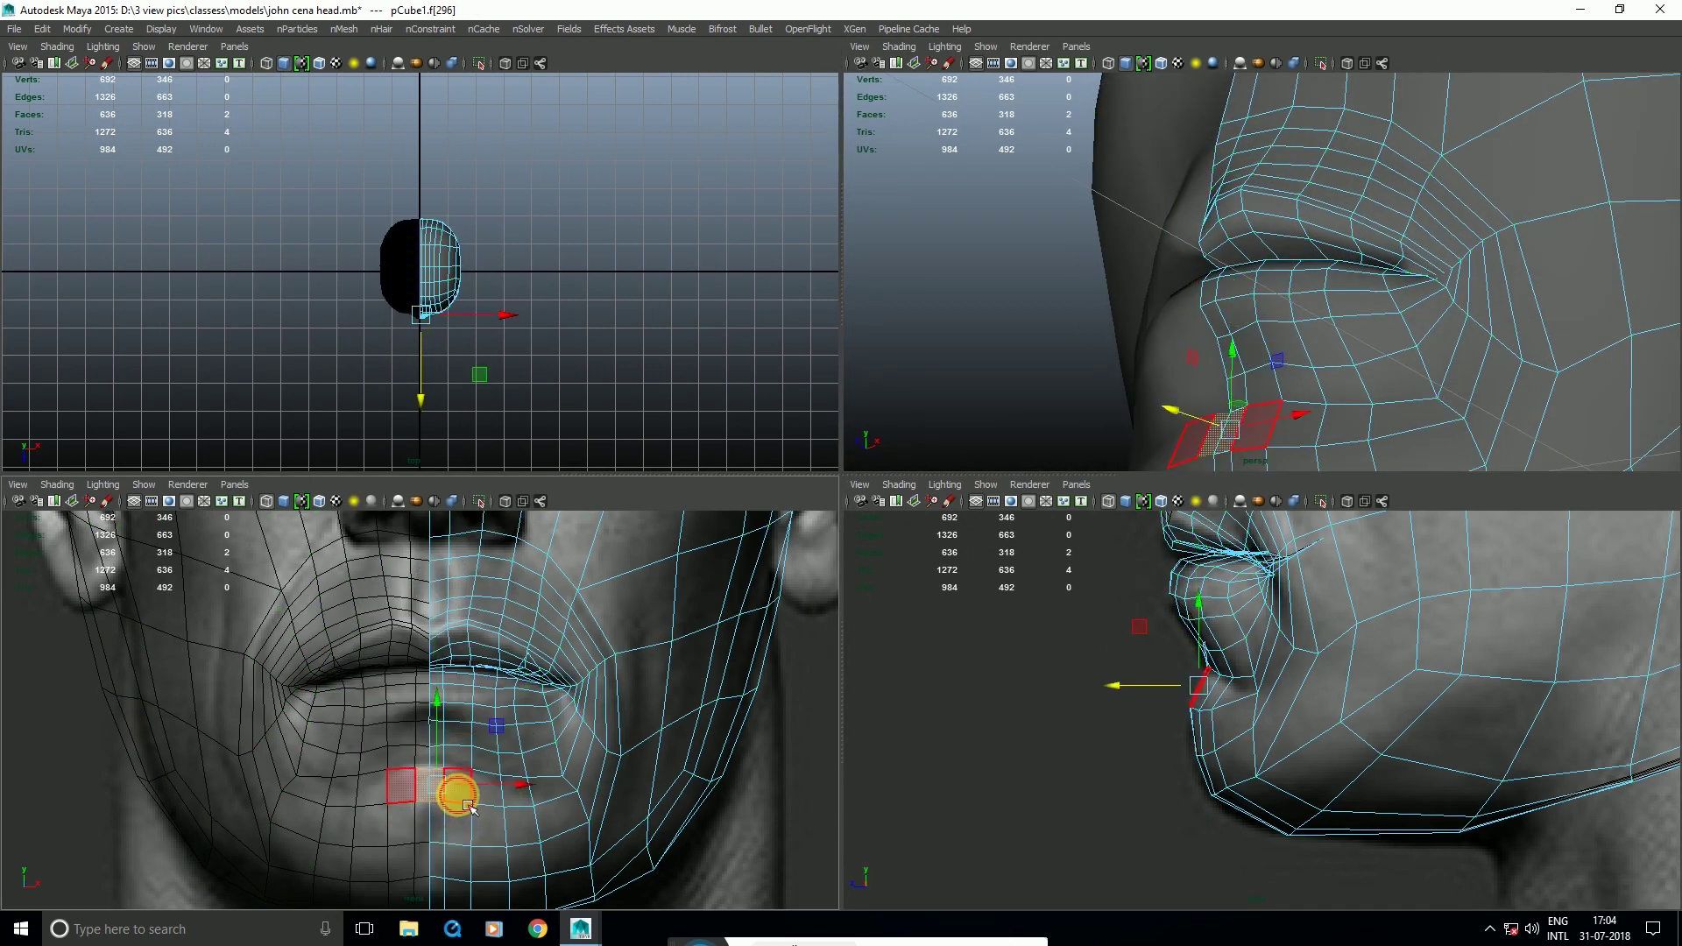
{"action": "left_click", "coordinate": [457, 795], "text": "shift"}
{"action": "left_click_drag", "start_coordinate": [1155, 685], "coordinate": [1150, 693]}
{"action": "left_click", "coordinate": [440, 788]}
Step: Select the front chin vertices row by row and move them slightly forward to match the side profile
{"action": "right_click_drag", "start_coordinate": [1256, 725], "coordinate": [1182, 703]}
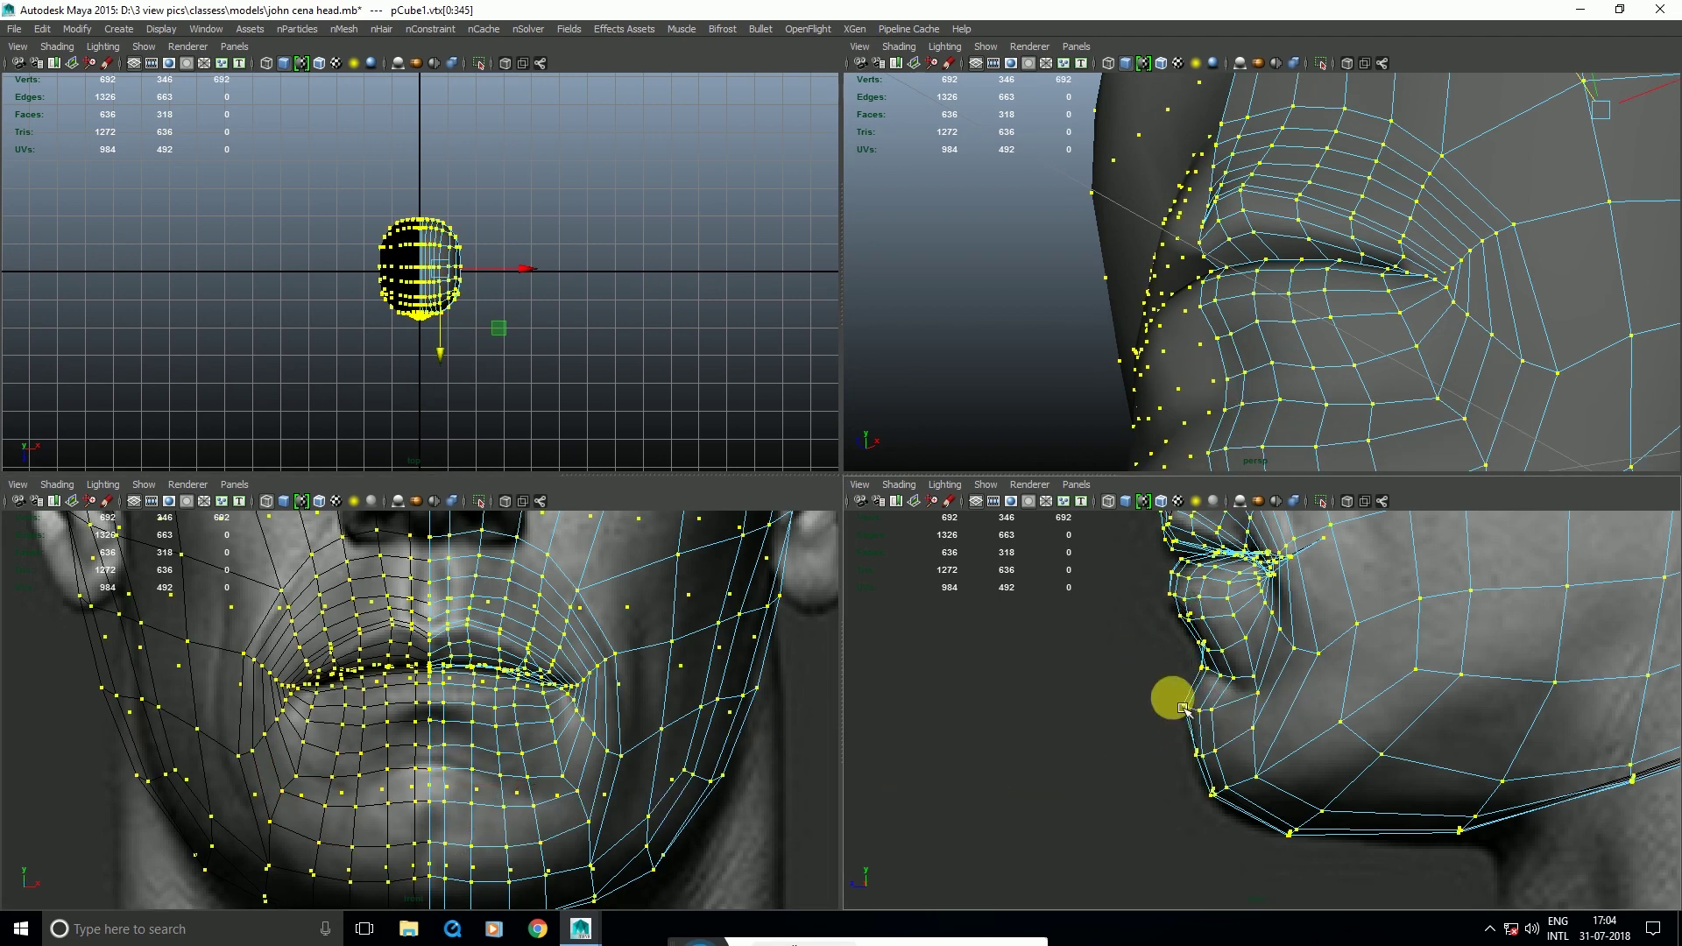
{"action": "left_click_drag", "start_coordinate": [1177, 697], "coordinate": [1223, 724]}
{"action": "left_click_drag", "start_coordinate": [400, 868], "coordinate": [480, 831], "text": "shift"}
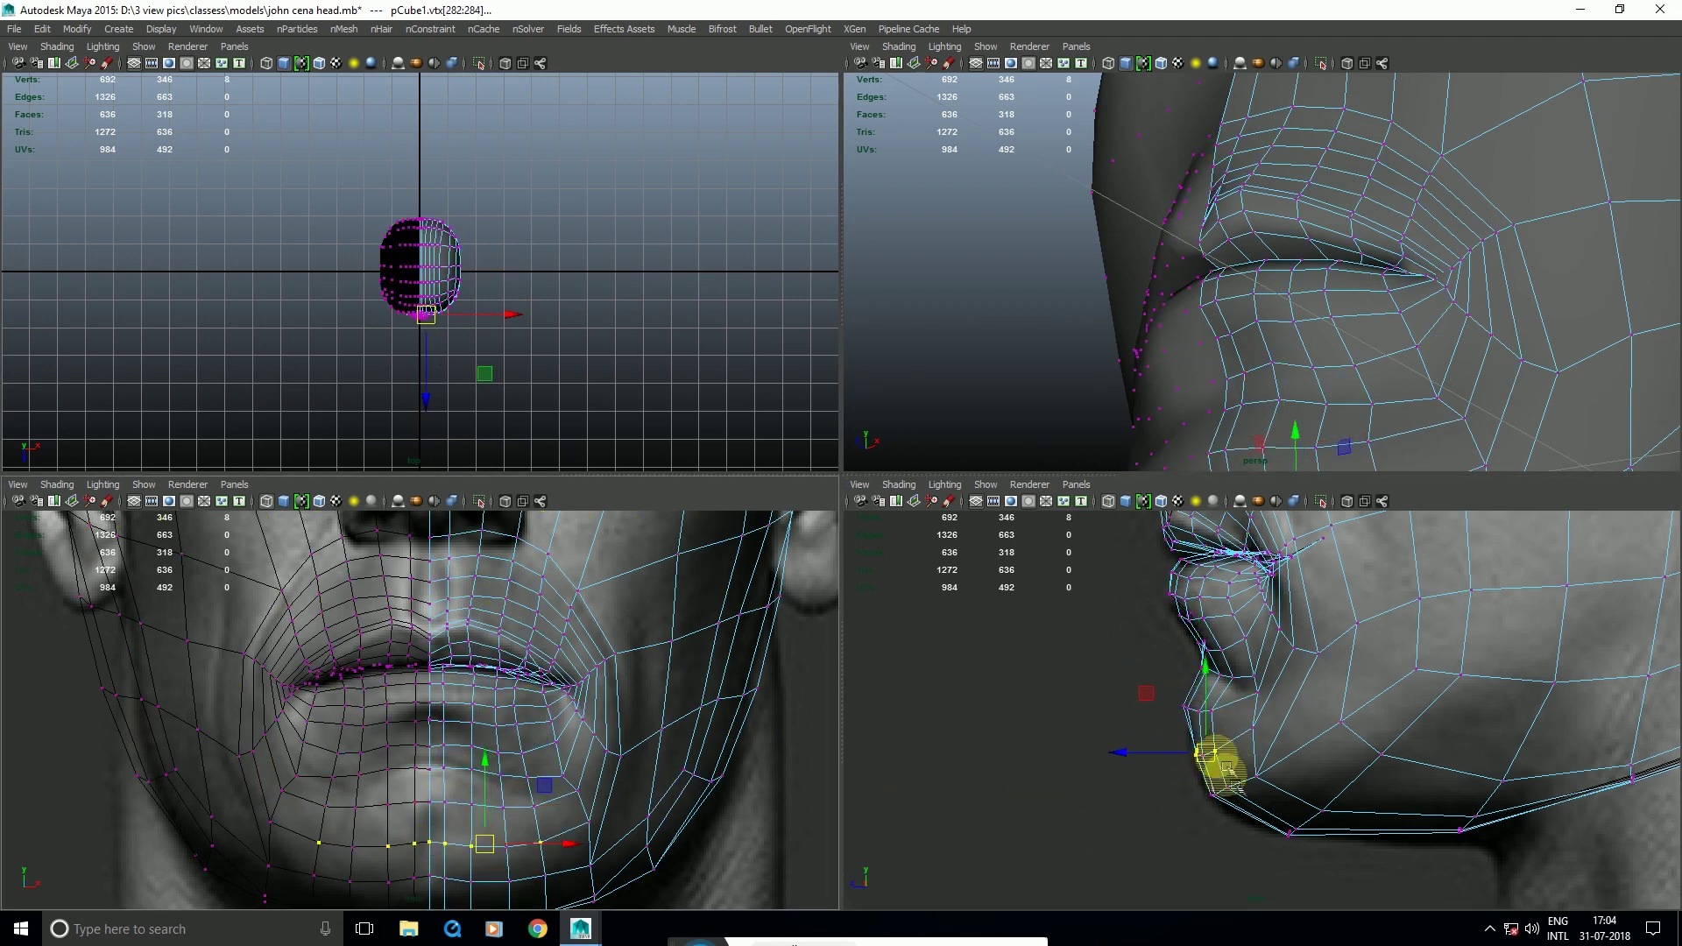
{"action": "left_click_drag", "start_coordinate": [1212, 757], "coordinate": [1208, 757]}
Step: Examine the lips, chin and jaw of the smoothed head from several angles in perspective view
{"action": "key", "text": "space"}
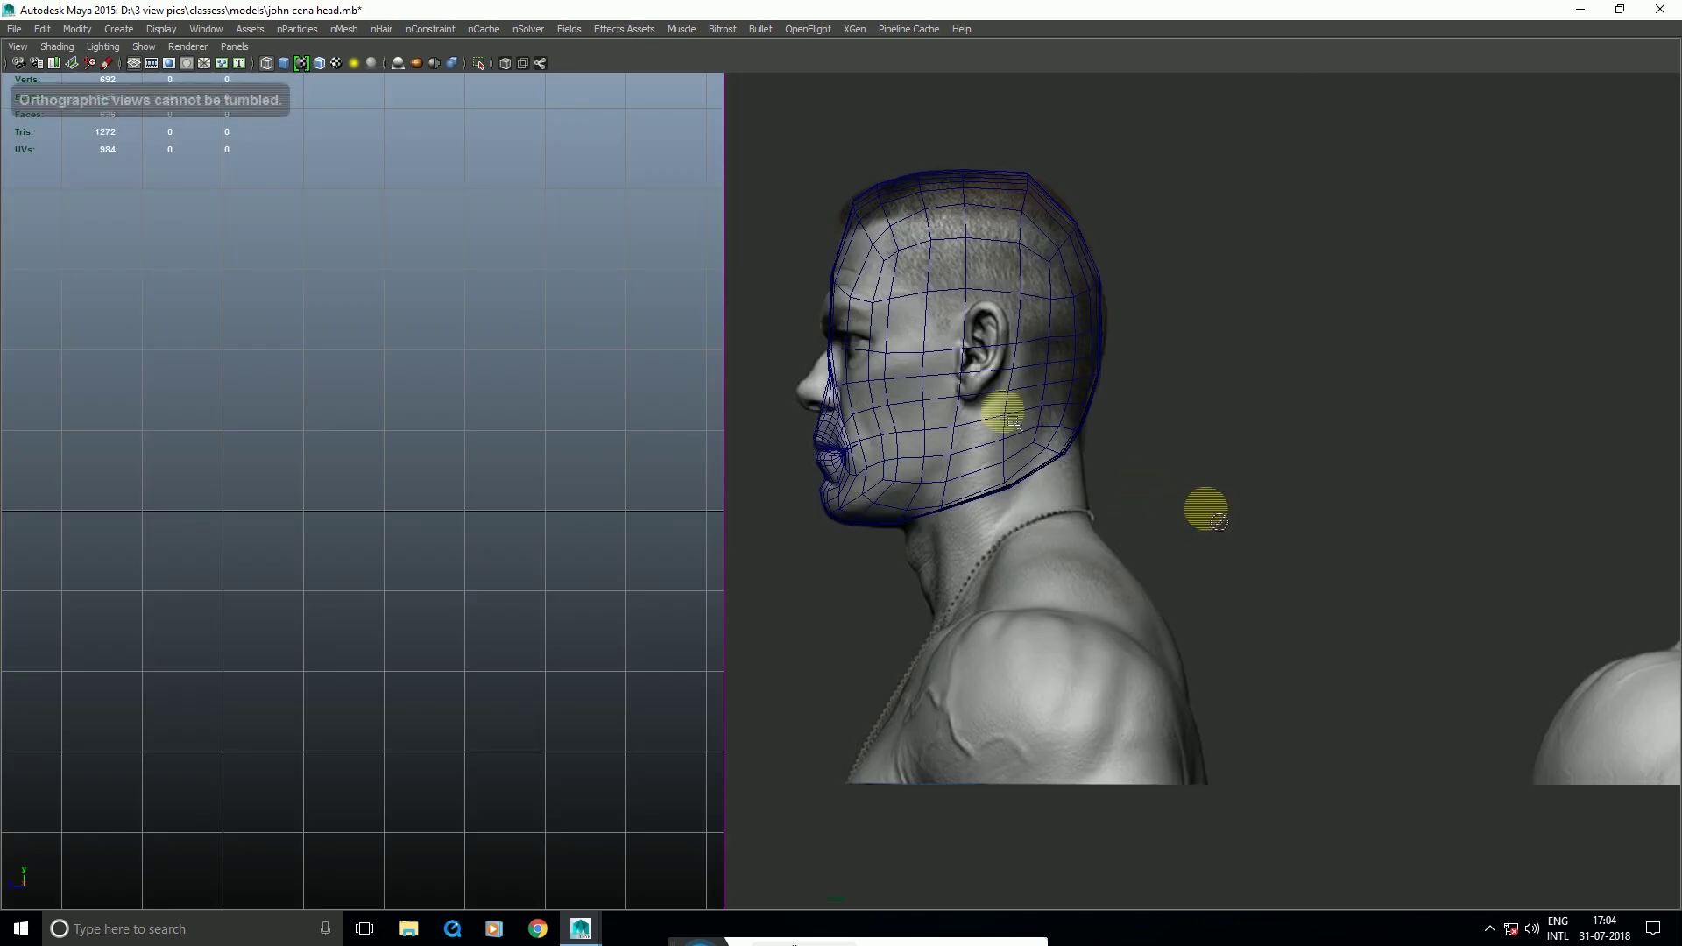
{"action": "key", "text": "space"}
{"action": "key", "text": "space"}
{"action": "left_click_drag", "start_coordinate": [1232, 488], "coordinate": [823, 670], "text": "alt"}
{"action": "left_click", "coordinate": [980, 672]}
{"action": "left_click", "coordinate": [1379, 357]}
{"action": "left_click_drag", "start_coordinate": [1379, 357], "coordinate": [1078, 669], "text": "alt"}
{"action": "key", "text": "space"}
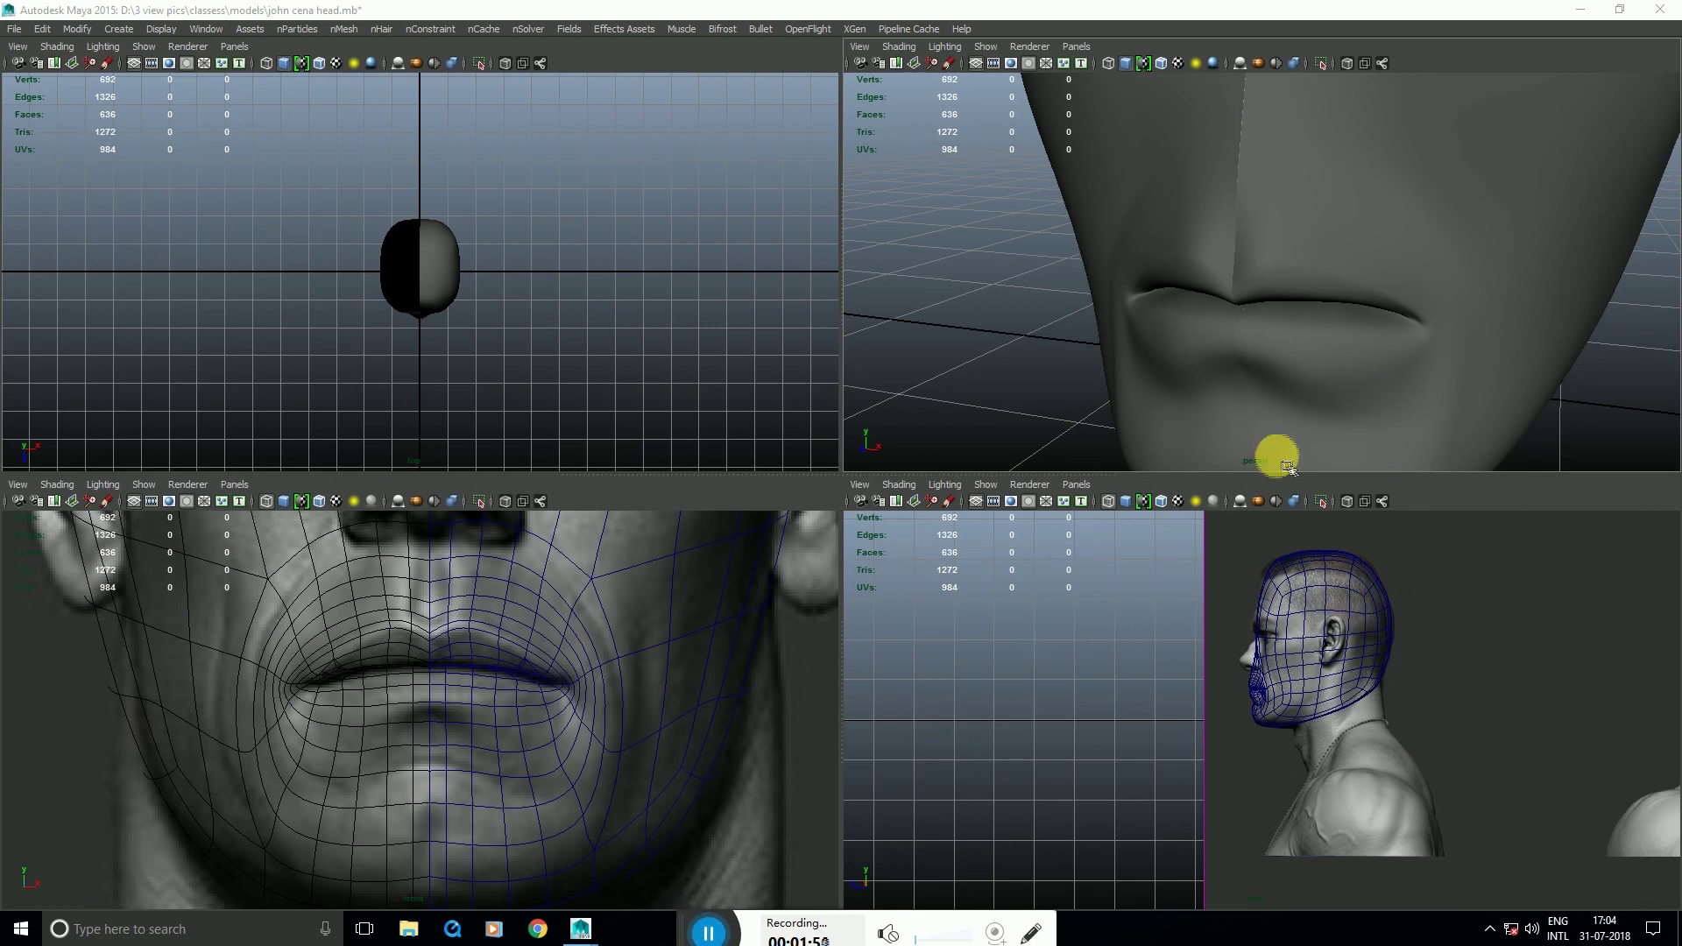
{"action": "mouse_move", "coordinate": [1284, 369]}
{"action": "right_mouse_down", "text": "alt"}
{"action": "mouse_move", "coordinate": [1179, 382]}
{"action": "mouse_move", "coordinate": [1288, 387]}
{"action": "right_mouse_up", "text": "alt"}
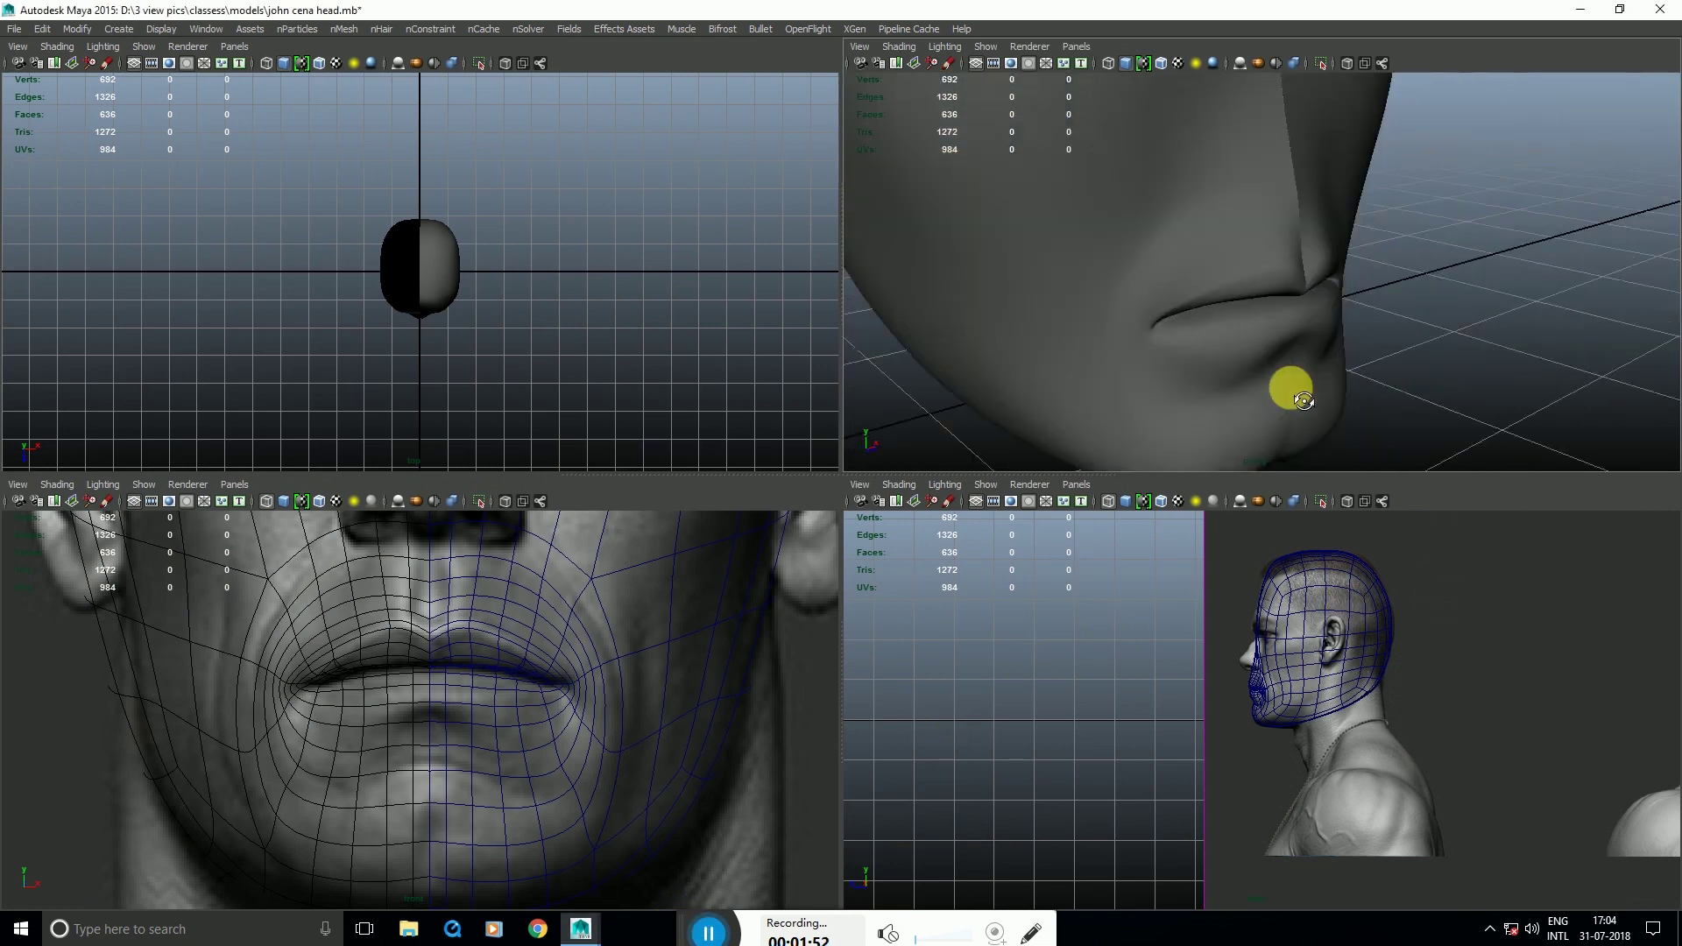
{"action": "key", "text": "space"}
{"action": "left_click_drag", "start_coordinate": [1190, 443], "coordinate": [946, 455], "text": "alt"}
{"action": "key", "text": "space"}
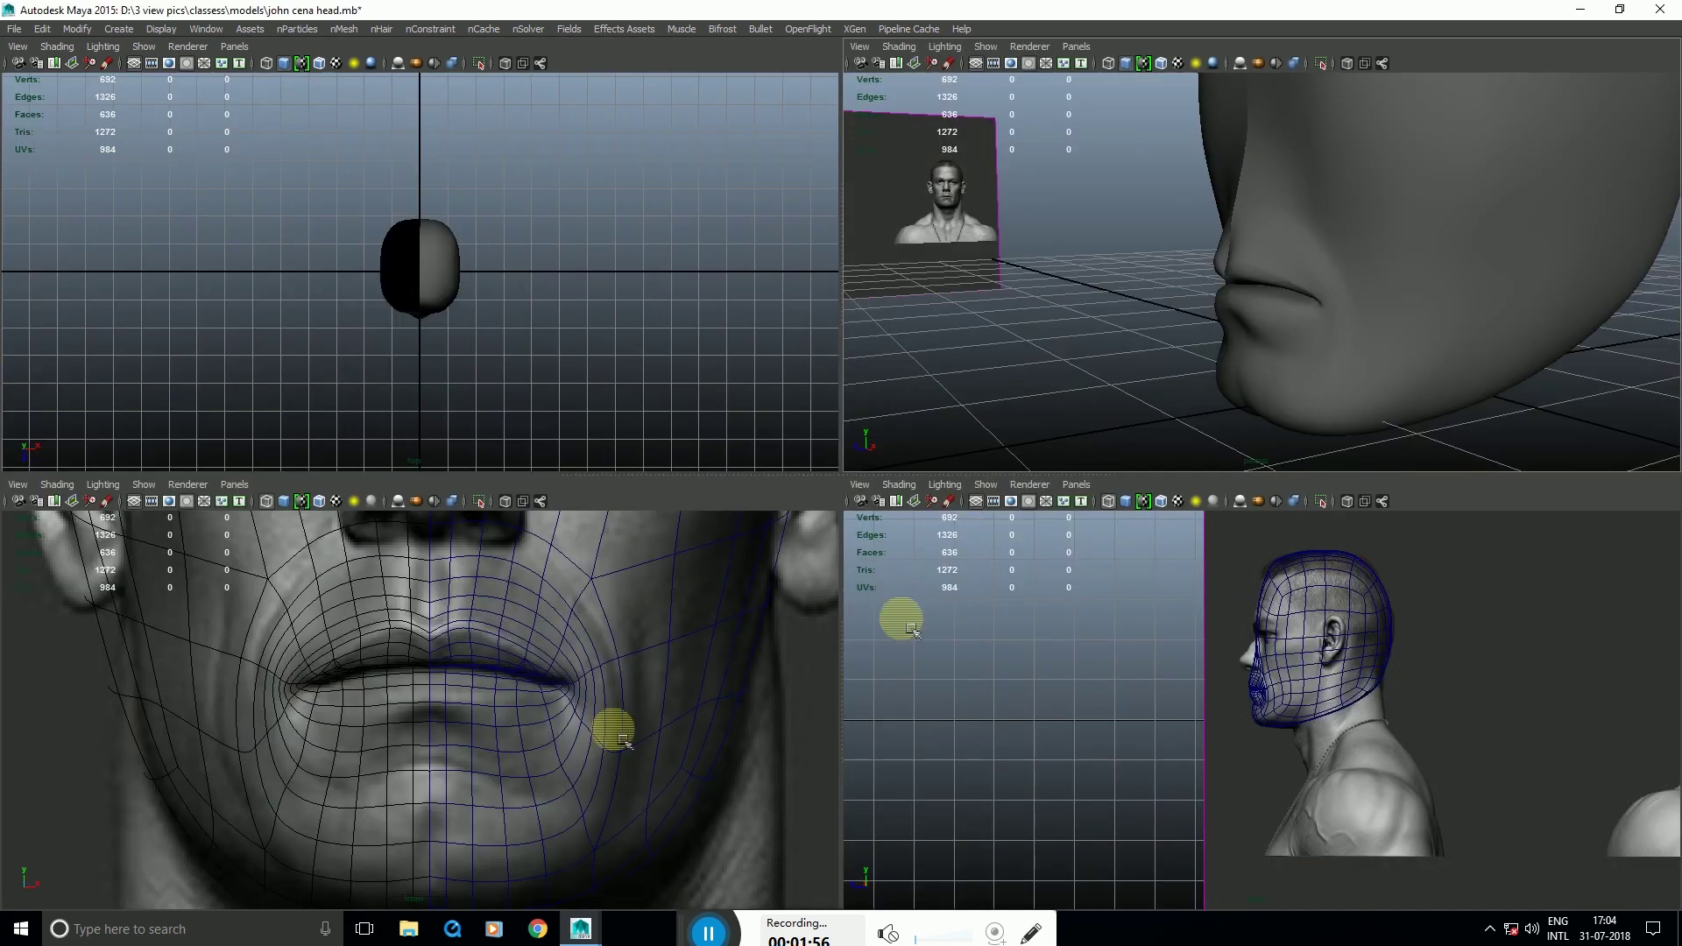
Step: Insert two horizontal edge loops in the head mesh, one across the brows and one across the lower nose and cheeks
{"action": "key", "text": "space"}
{"action": "right_click_drag", "start_coordinate": [955, 394], "coordinate": [872, 358], "text": "alt"}
{"action": "middle_click_drag", "start_coordinate": [872, 358], "coordinate": [857, 666], "text": "alt"}
{"action": "right_click_drag", "start_coordinate": [858, 665], "coordinate": [881, 698], "text": "alt"}
{"action": "middle_click_drag", "start_coordinate": [882, 698], "coordinate": [869, 521], "text": "alt"}
{"action": "left_click", "coordinate": [902, 498]}
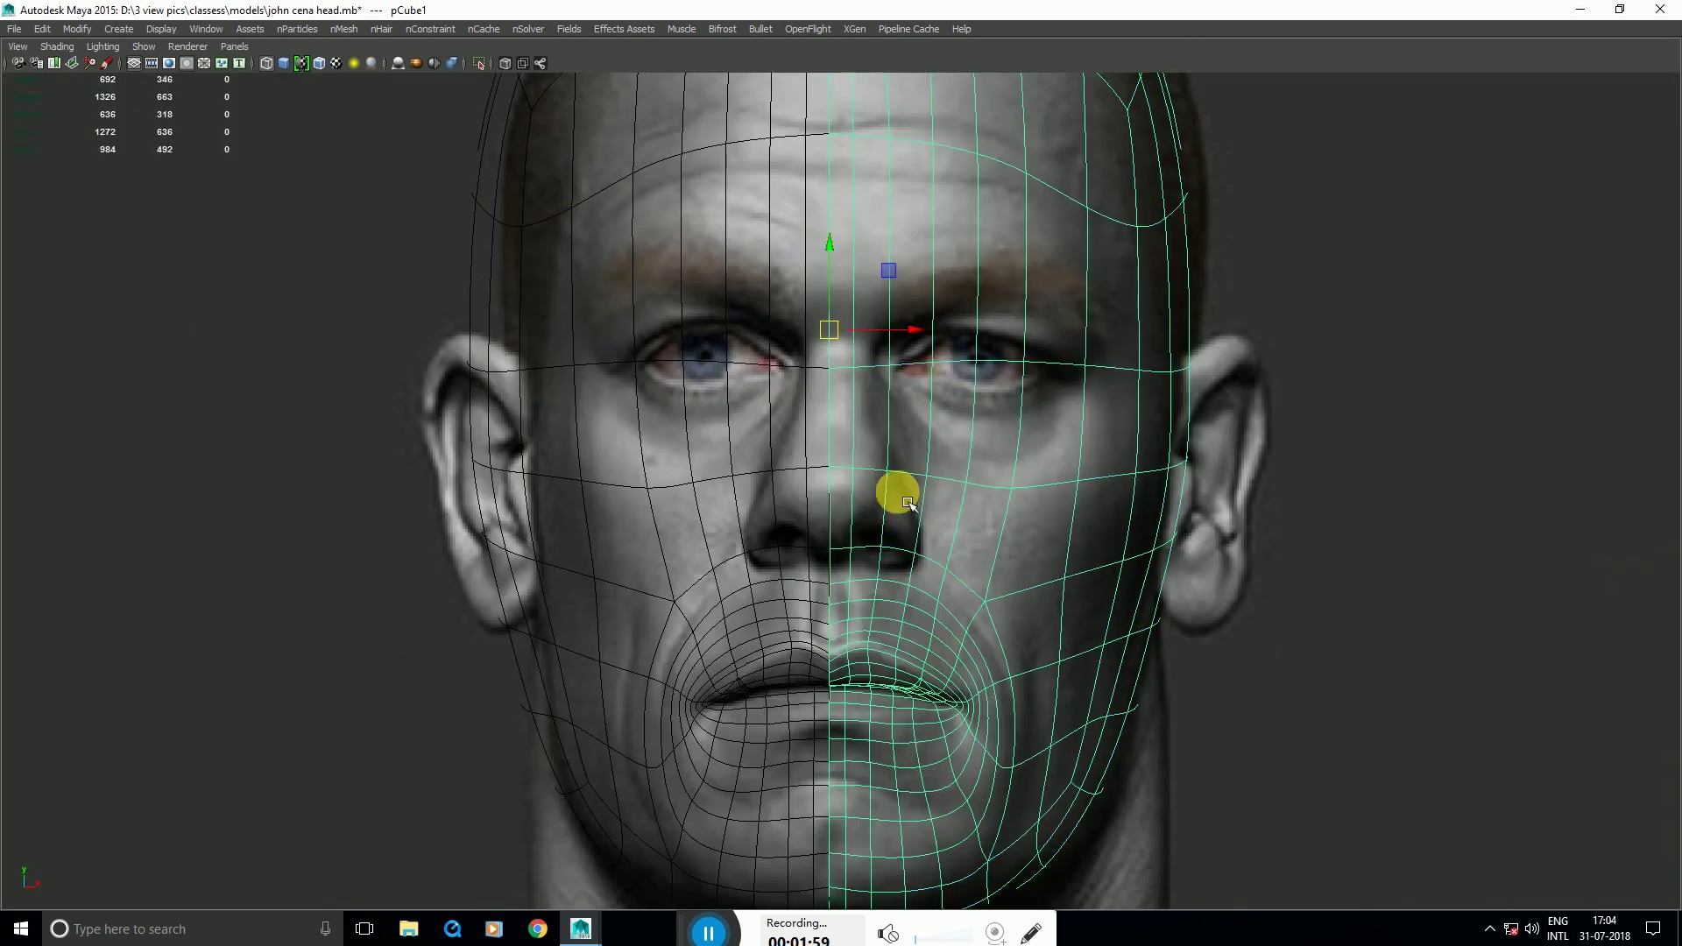
{"action": "scroll", "coordinate": [916, 506], "scroll_direction": "up", "scroll_amount": 3}
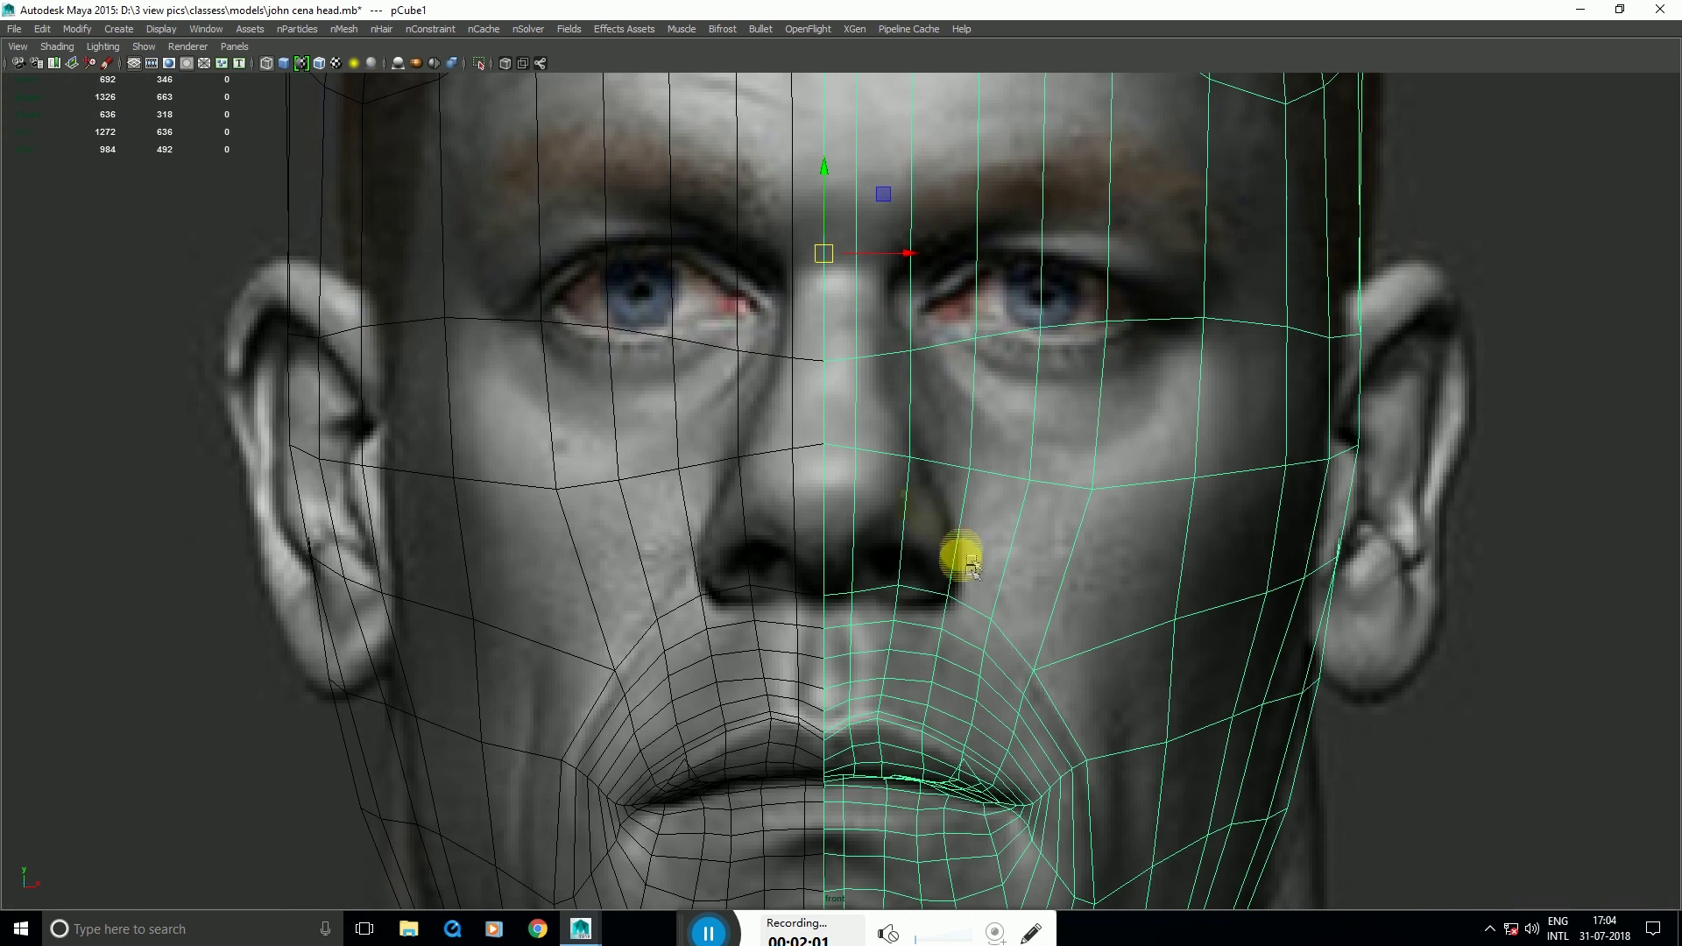
{"action": "middle_click_drag", "start_coordinate": [965, 558], "coordinate": [938, 547], "text": "alt"}
{"action": "middle_click_drag", "start_coordinate": [946, 421], "coordinate": [942, 488], "text": "alt"}
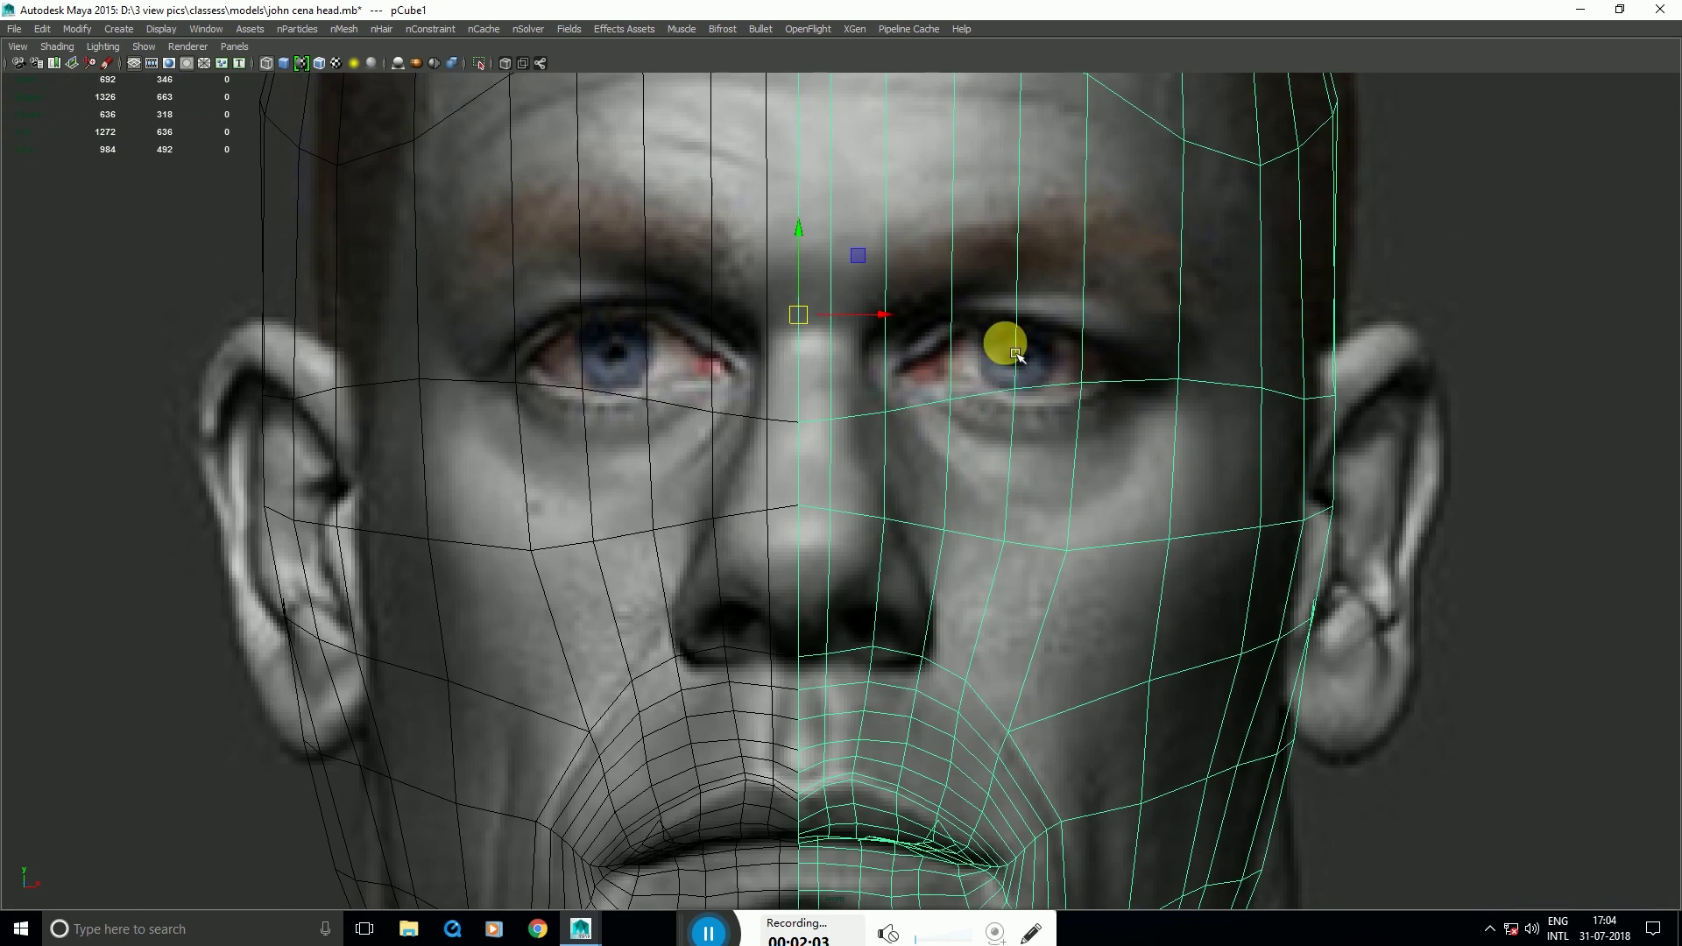
{"action": "right_click_drag", "start_coordinate": [1016, 353], "coordinate": [957, 263], "text": "shift"}
{"action": "left_click", "coordinate": [957, 263]}
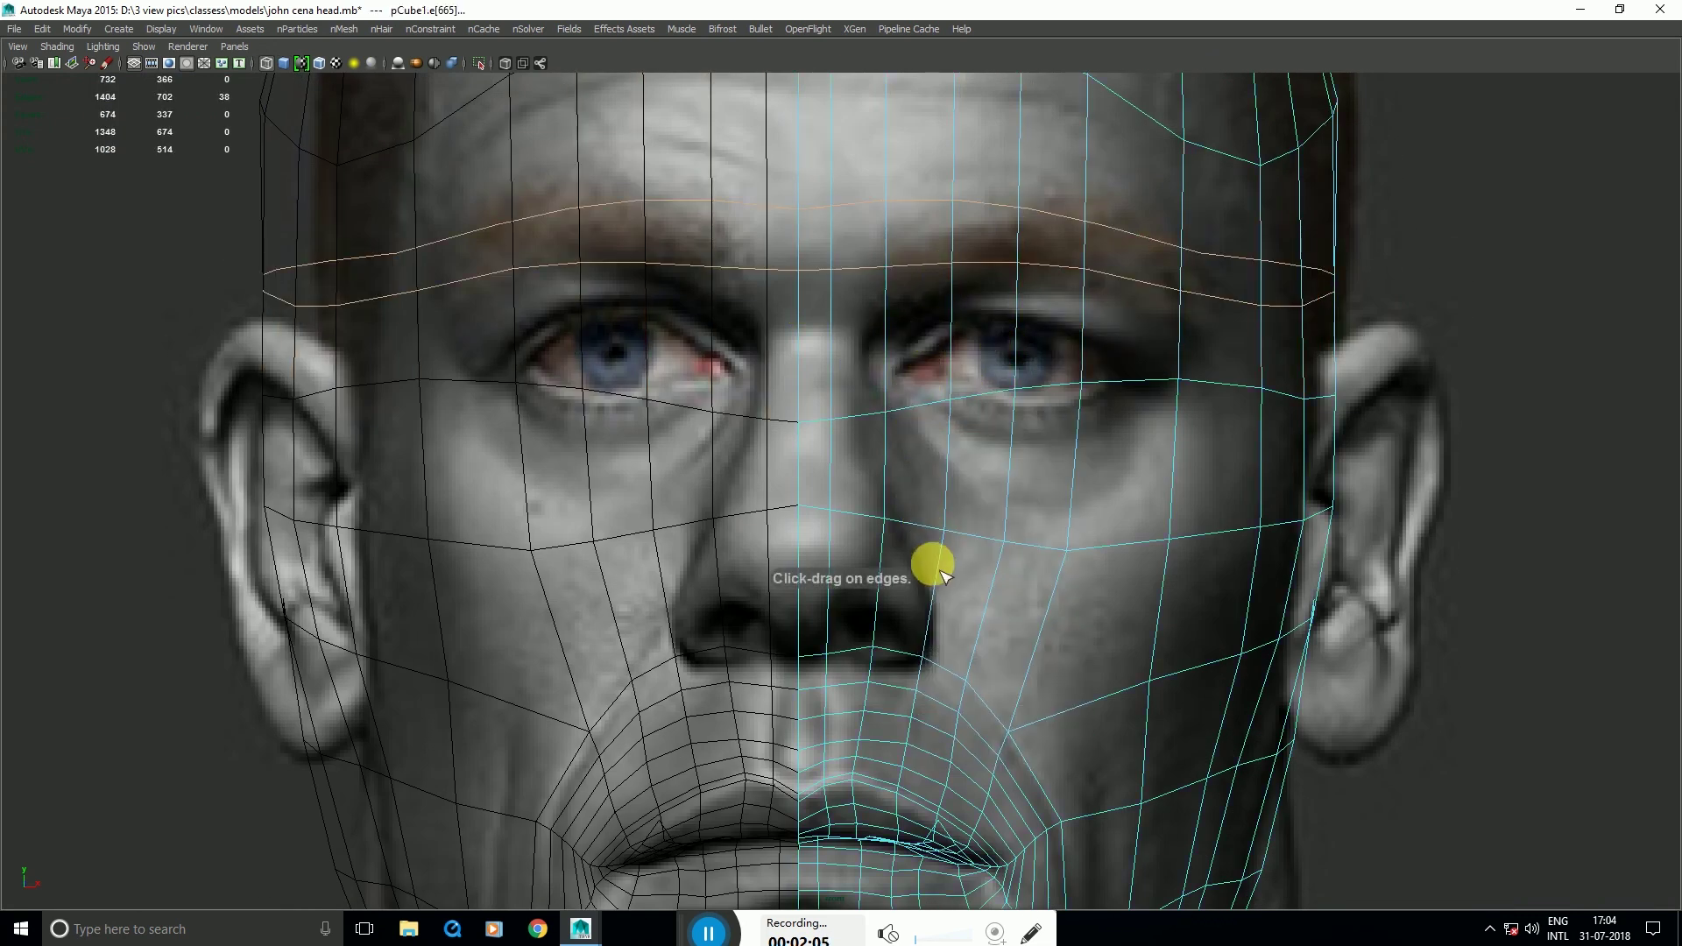
{"action": "left_click", "coordinate": [1027, 552]}
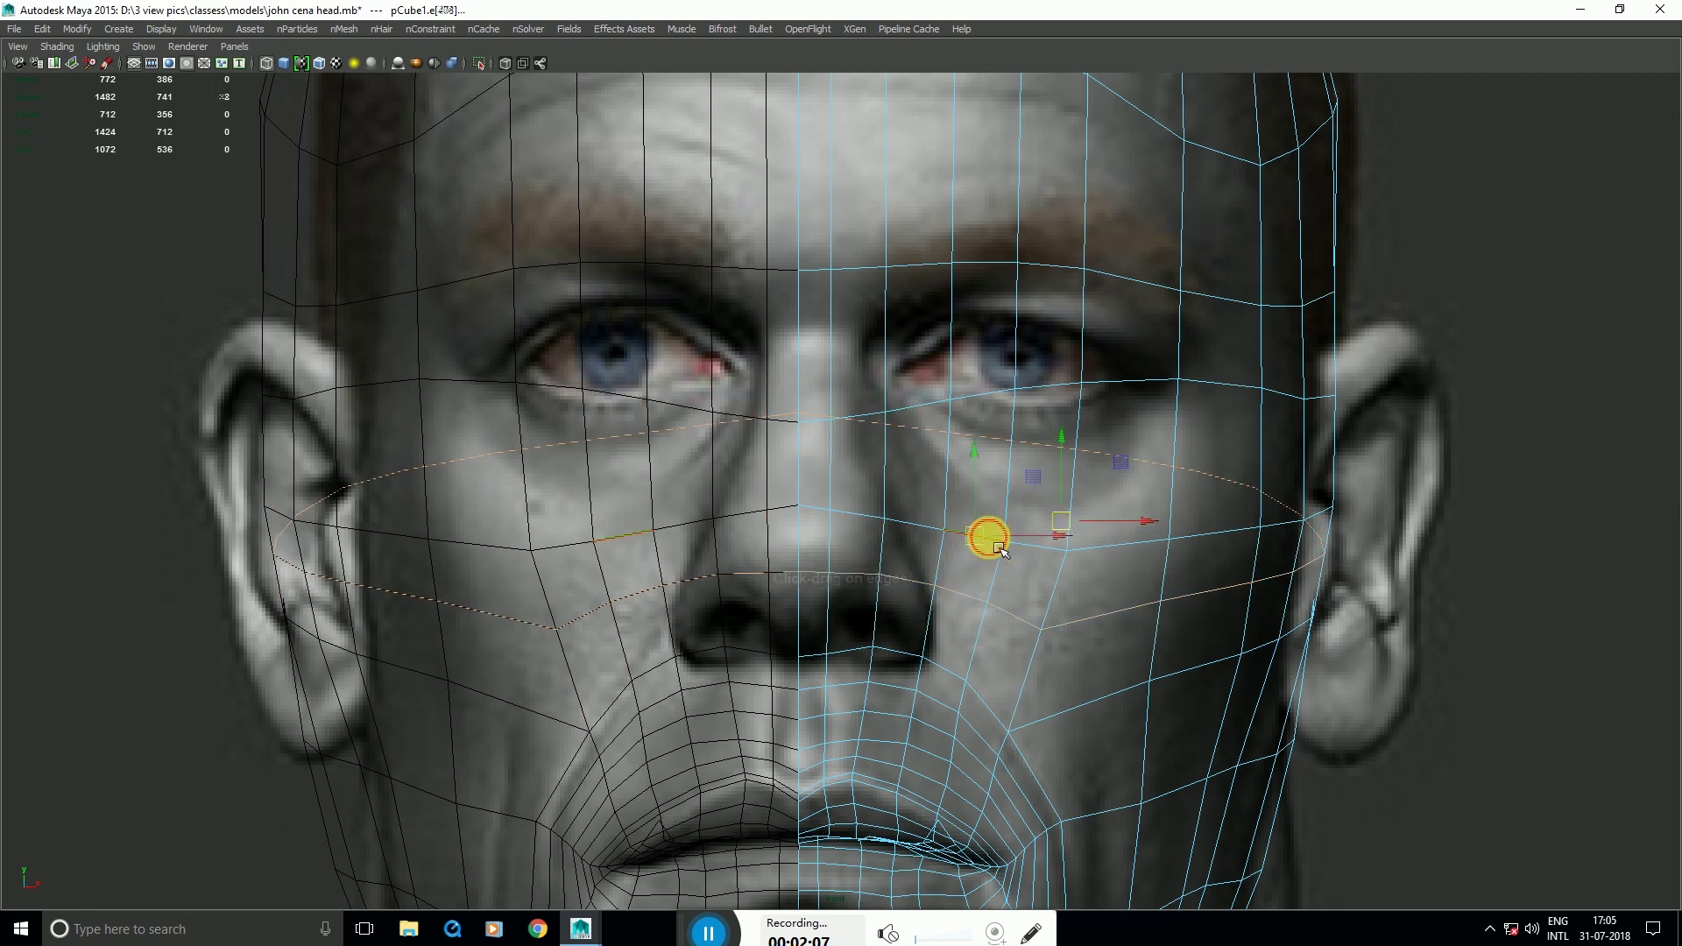
Step: Select the horizontal edge loops at the cheeks, eyes and brows and move them upward to follow the front reference
{"action": "right_click_drag", "start_coordinate": [1138, 429], "coordinate": [1149, 575], "text": "shift"}
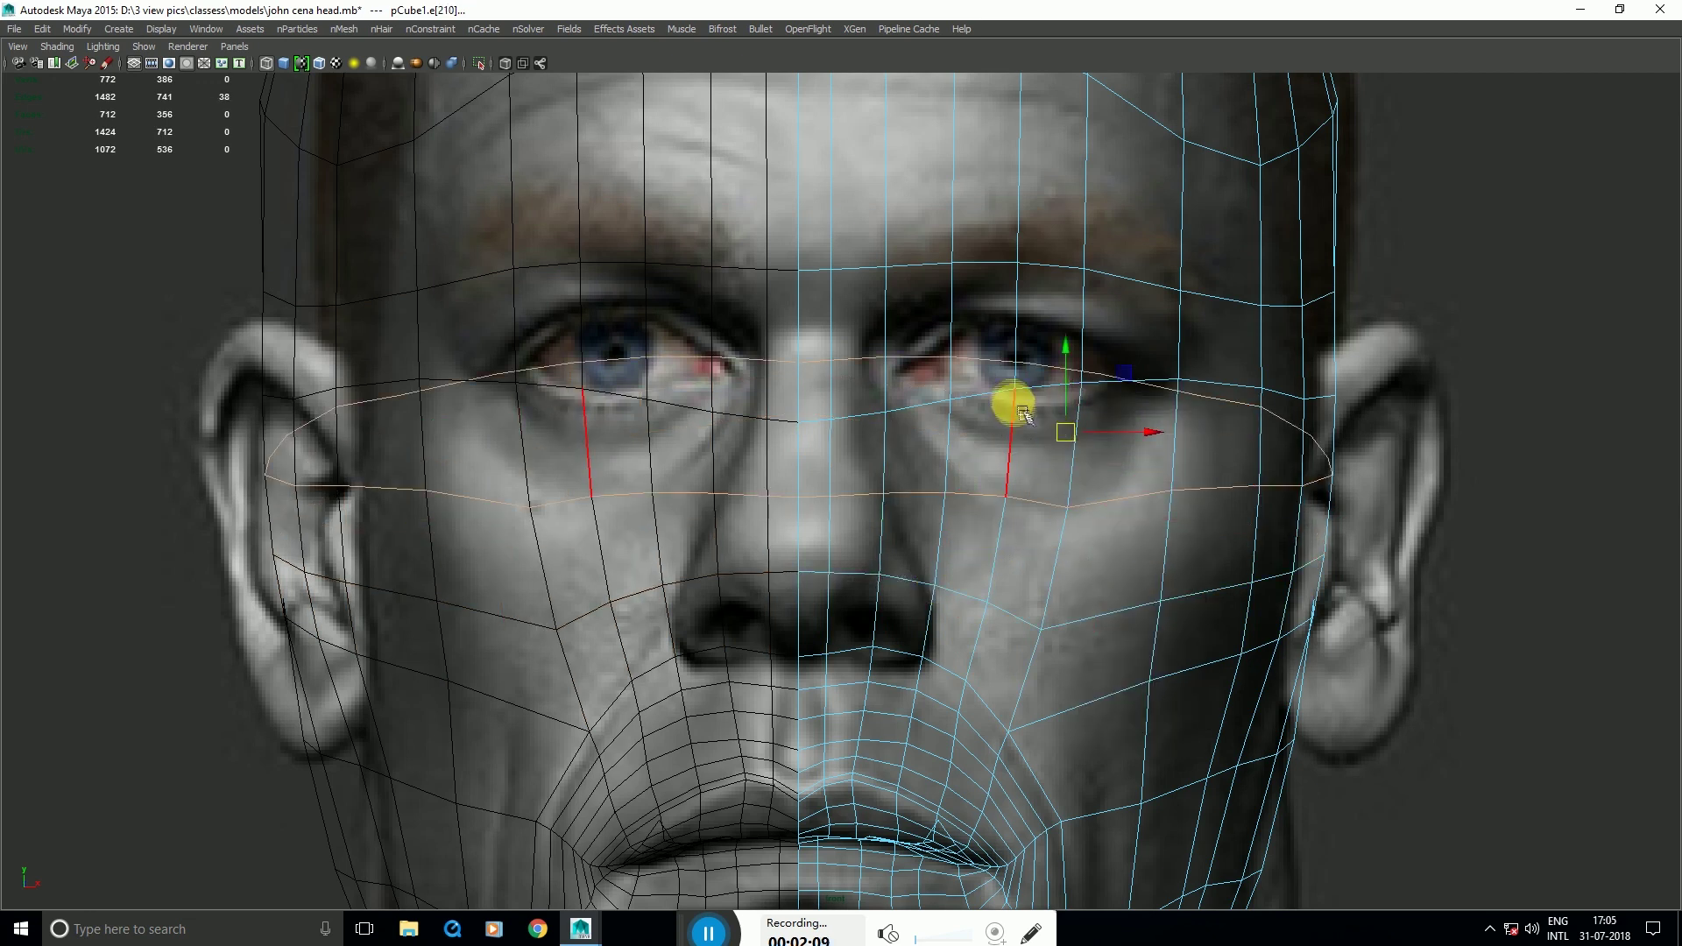
{"action": "double_click", "coordinate": [1010, 408]}
{"action": "left_click_drag", "start_coordinate": [987, 429], "coordinate": [1029, 282]}
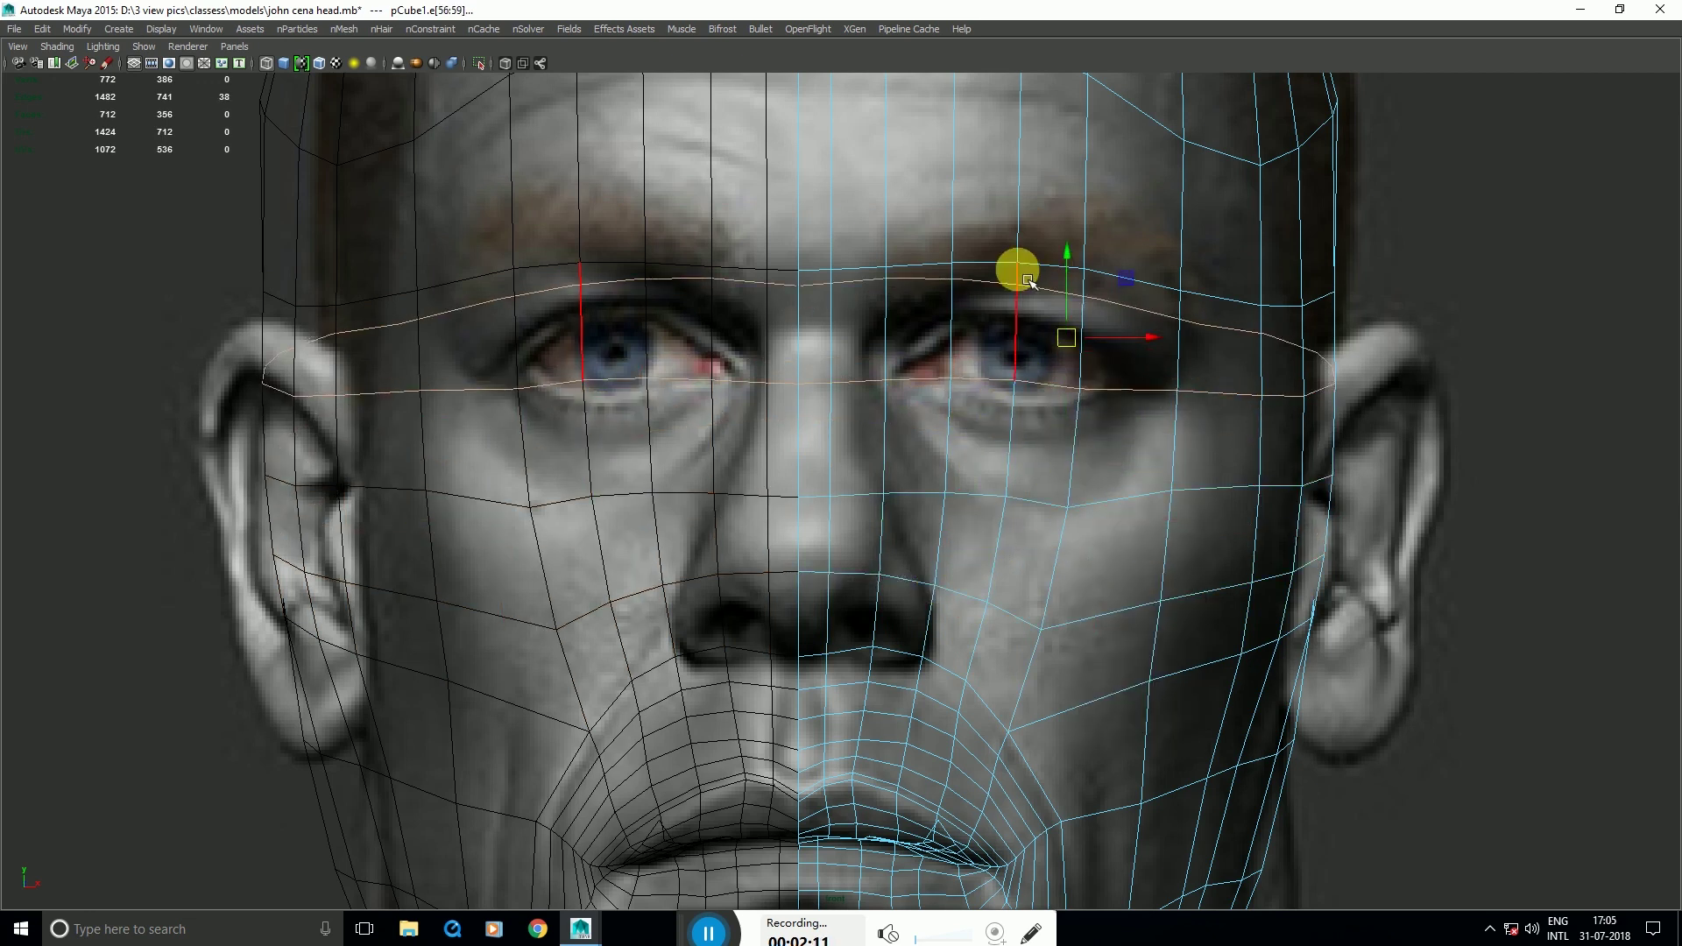
{"action": "key", "text": "Up"}
{"action": "double_click", "coordinate": [983, 595]}
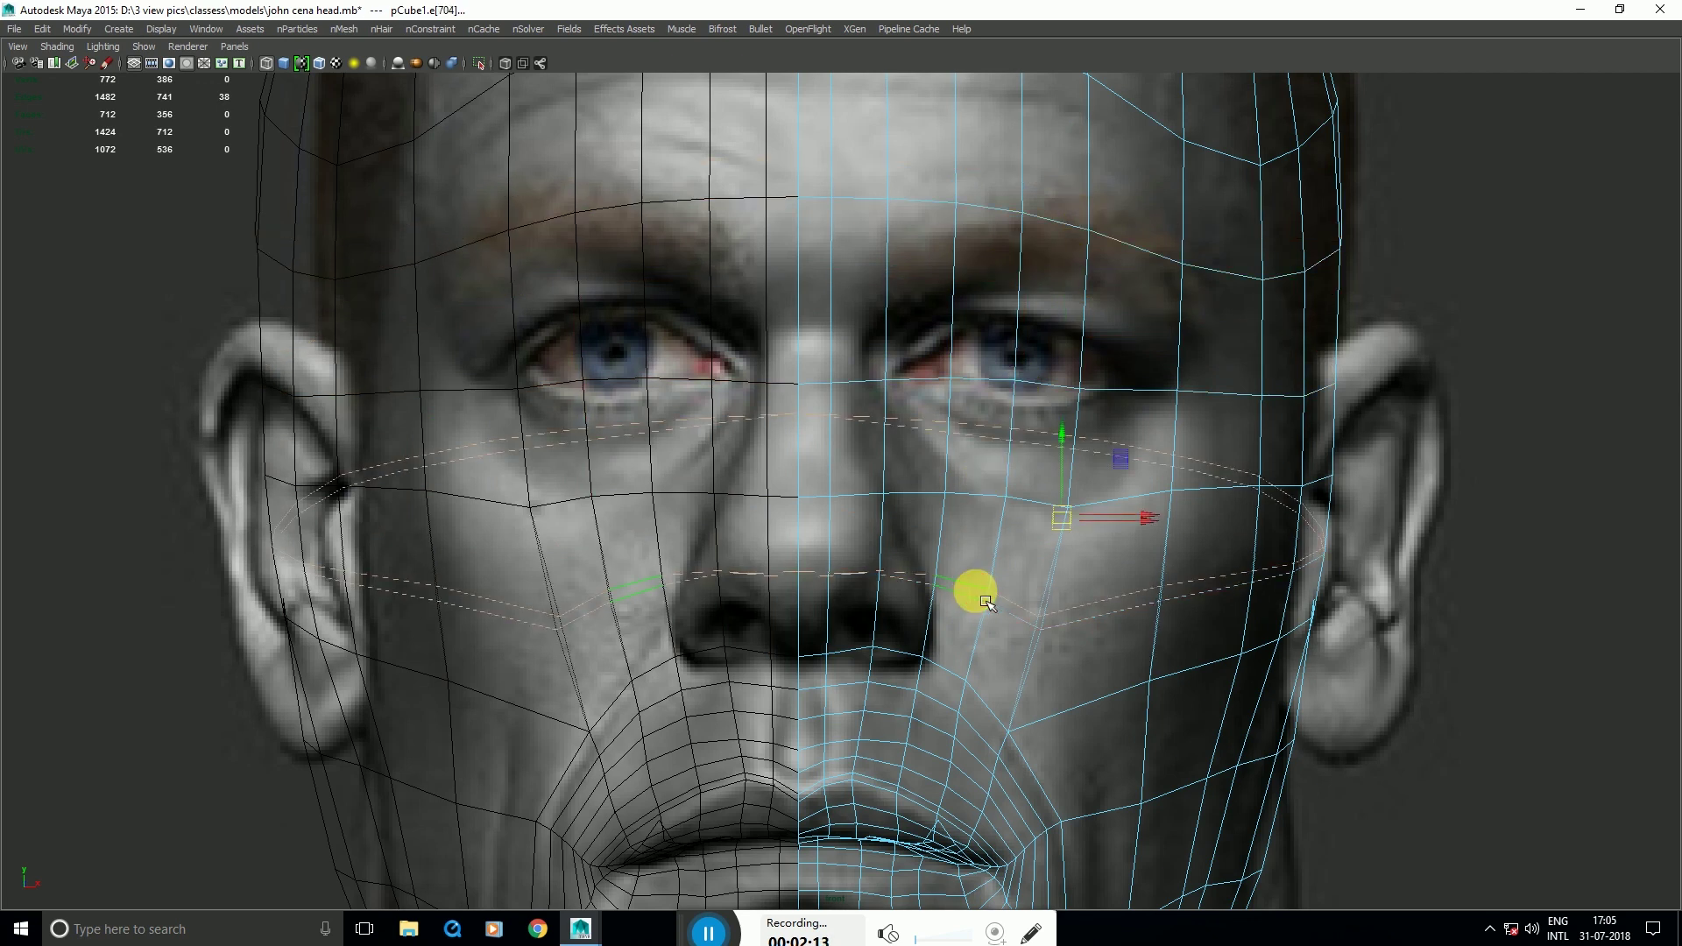
Step: Move the vertices at the nose base, wing, tip, side and bridge to follow the nose outline in the front reference
{"action": "key", "text": "F8"}
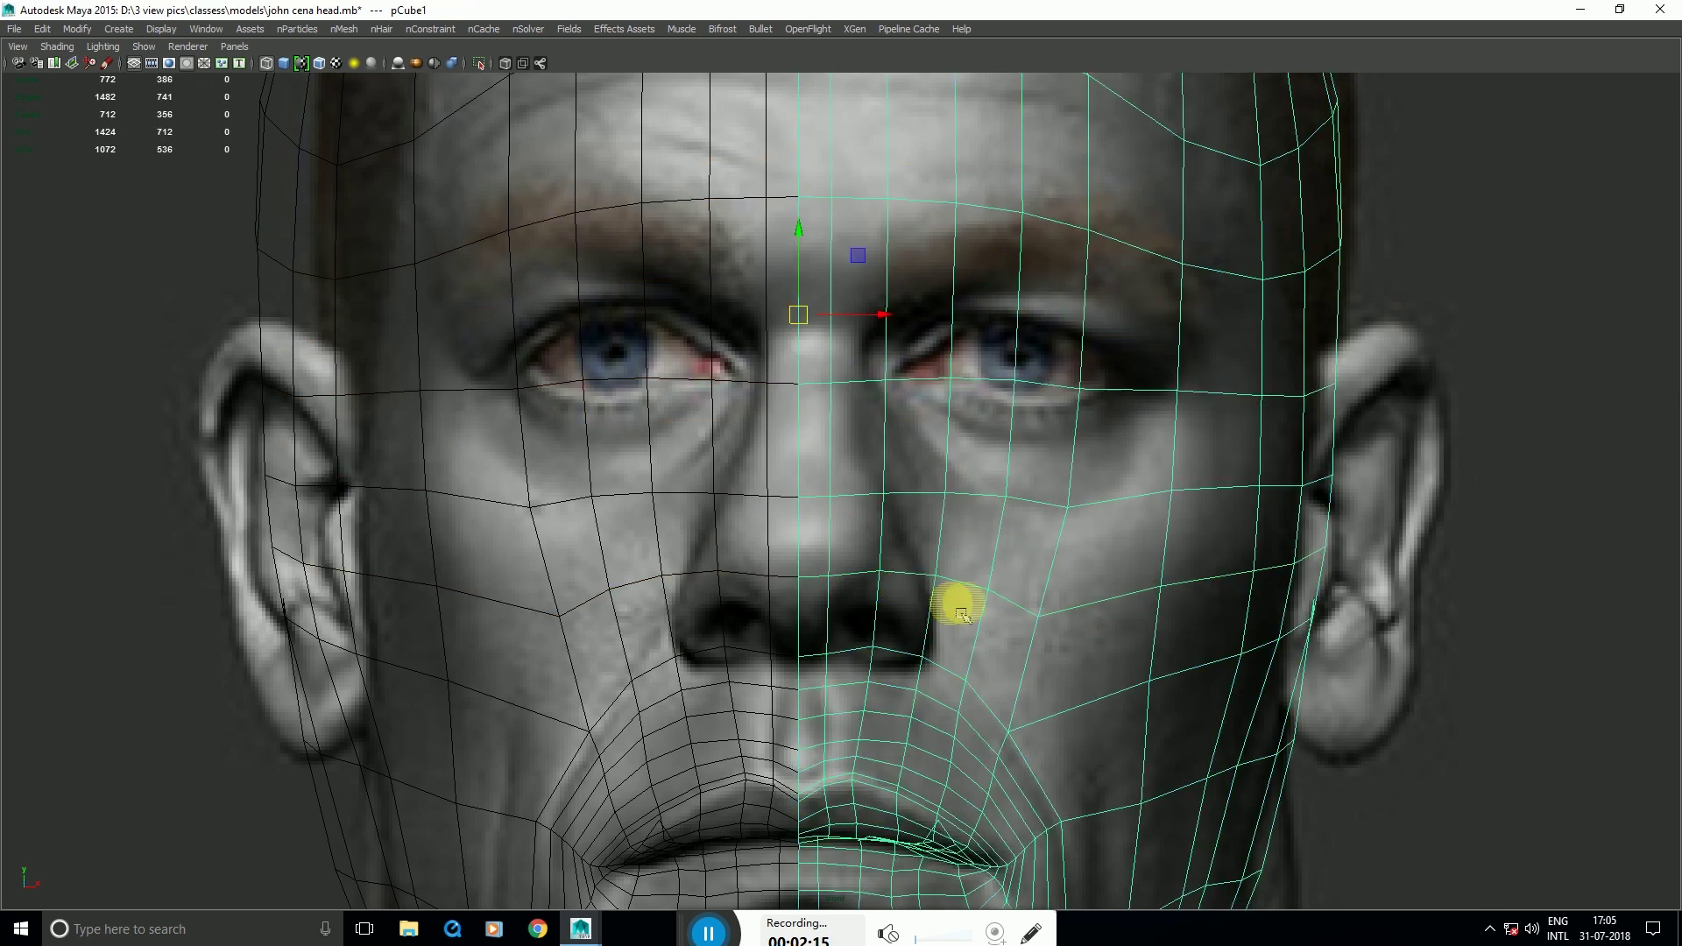
{"action": "scroll", "coordinate": [956, 596], "scroll_direction": "up", "scroll_amount": 2}
{"action": "left_click_drag", "start_coordinate": [984, 631], "coordinate": [967, 720]}
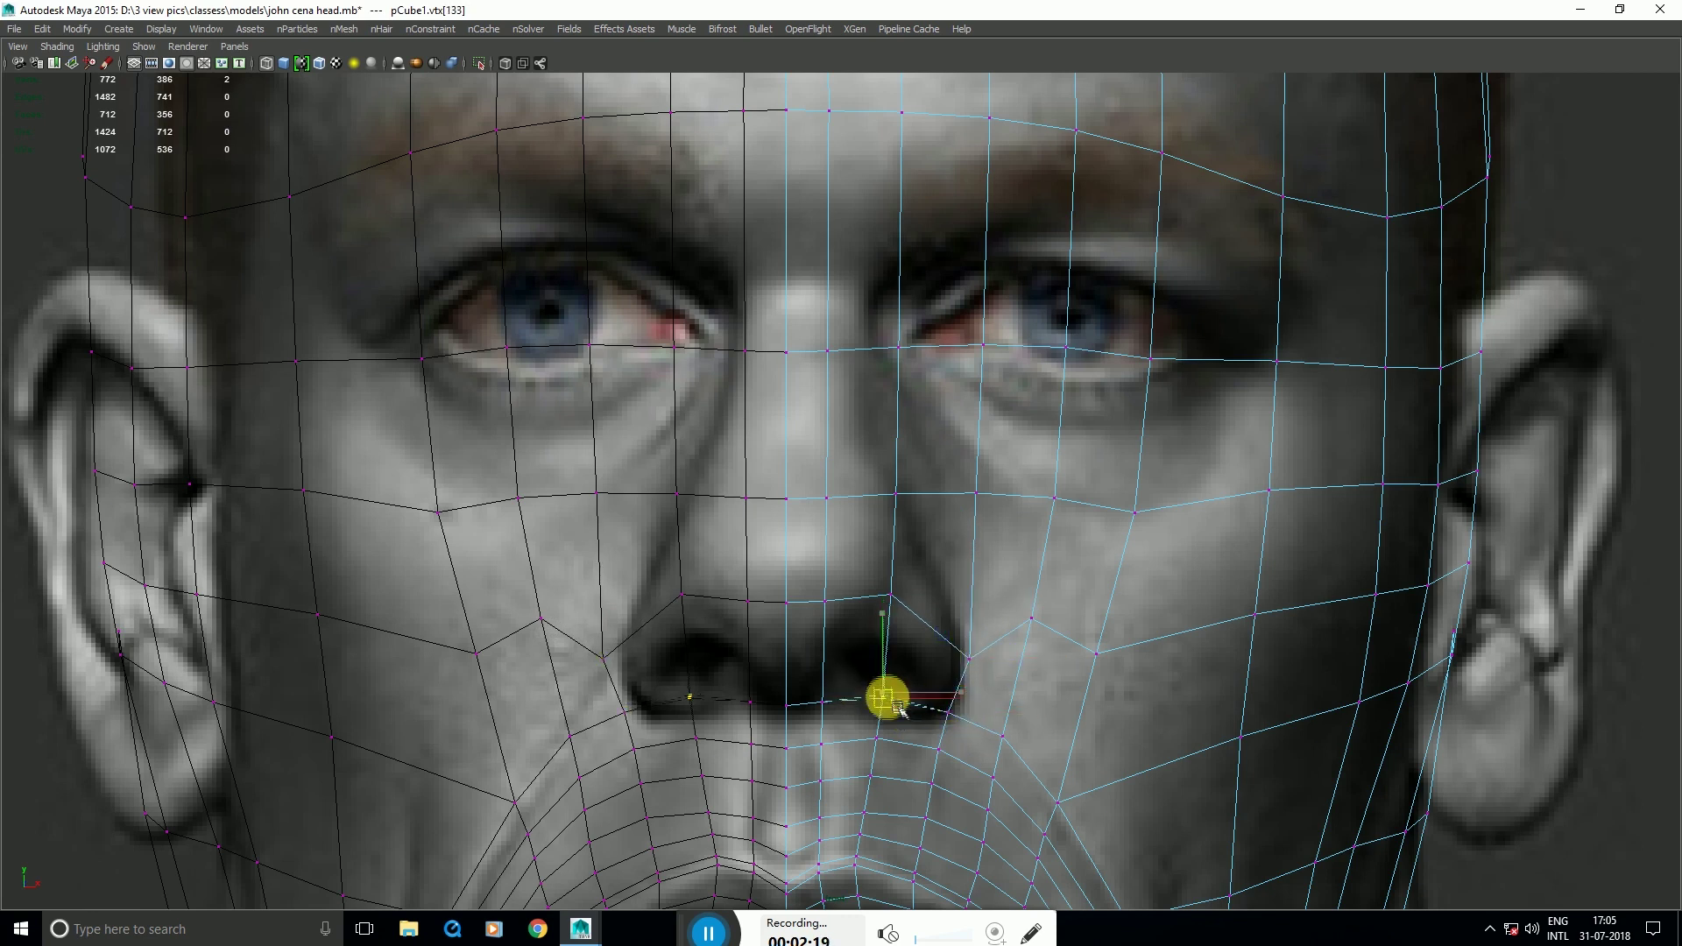
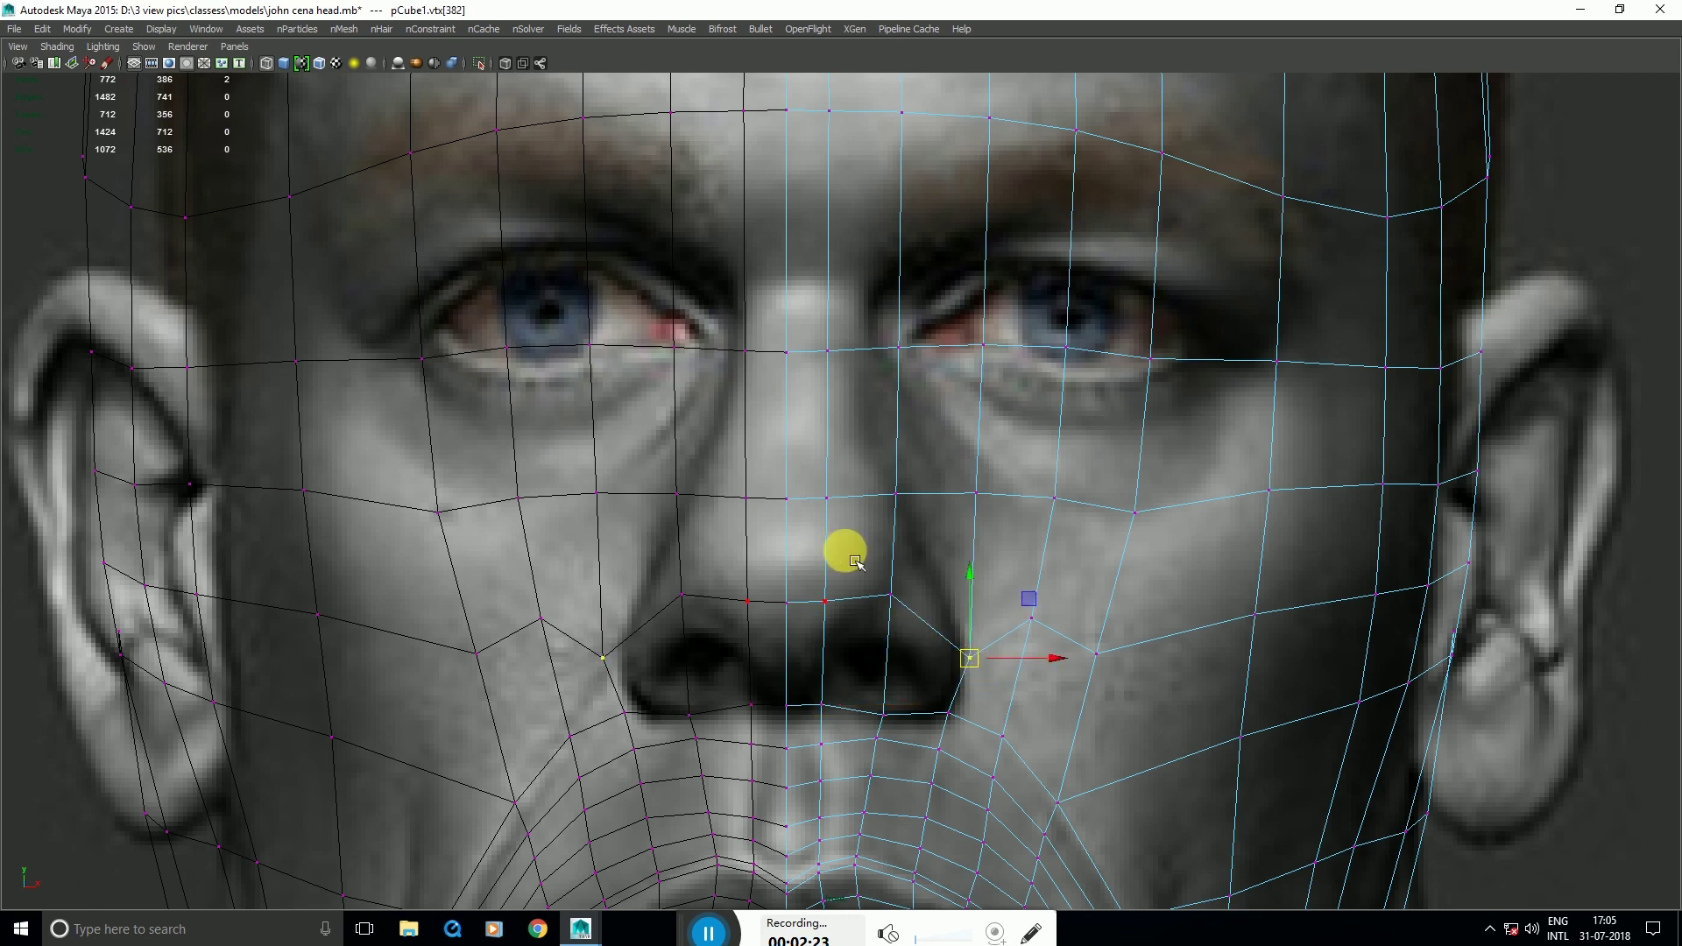
{"action": "left_click", "coordinate": [891, 595]}
{"action": "left_click_drag", "start_coordinate": [891, 595], "coordinate": [888, 659]}
{"action": "left_click_drag", "start_coordinate": [975, 493], "coordinate": [949, 576]}
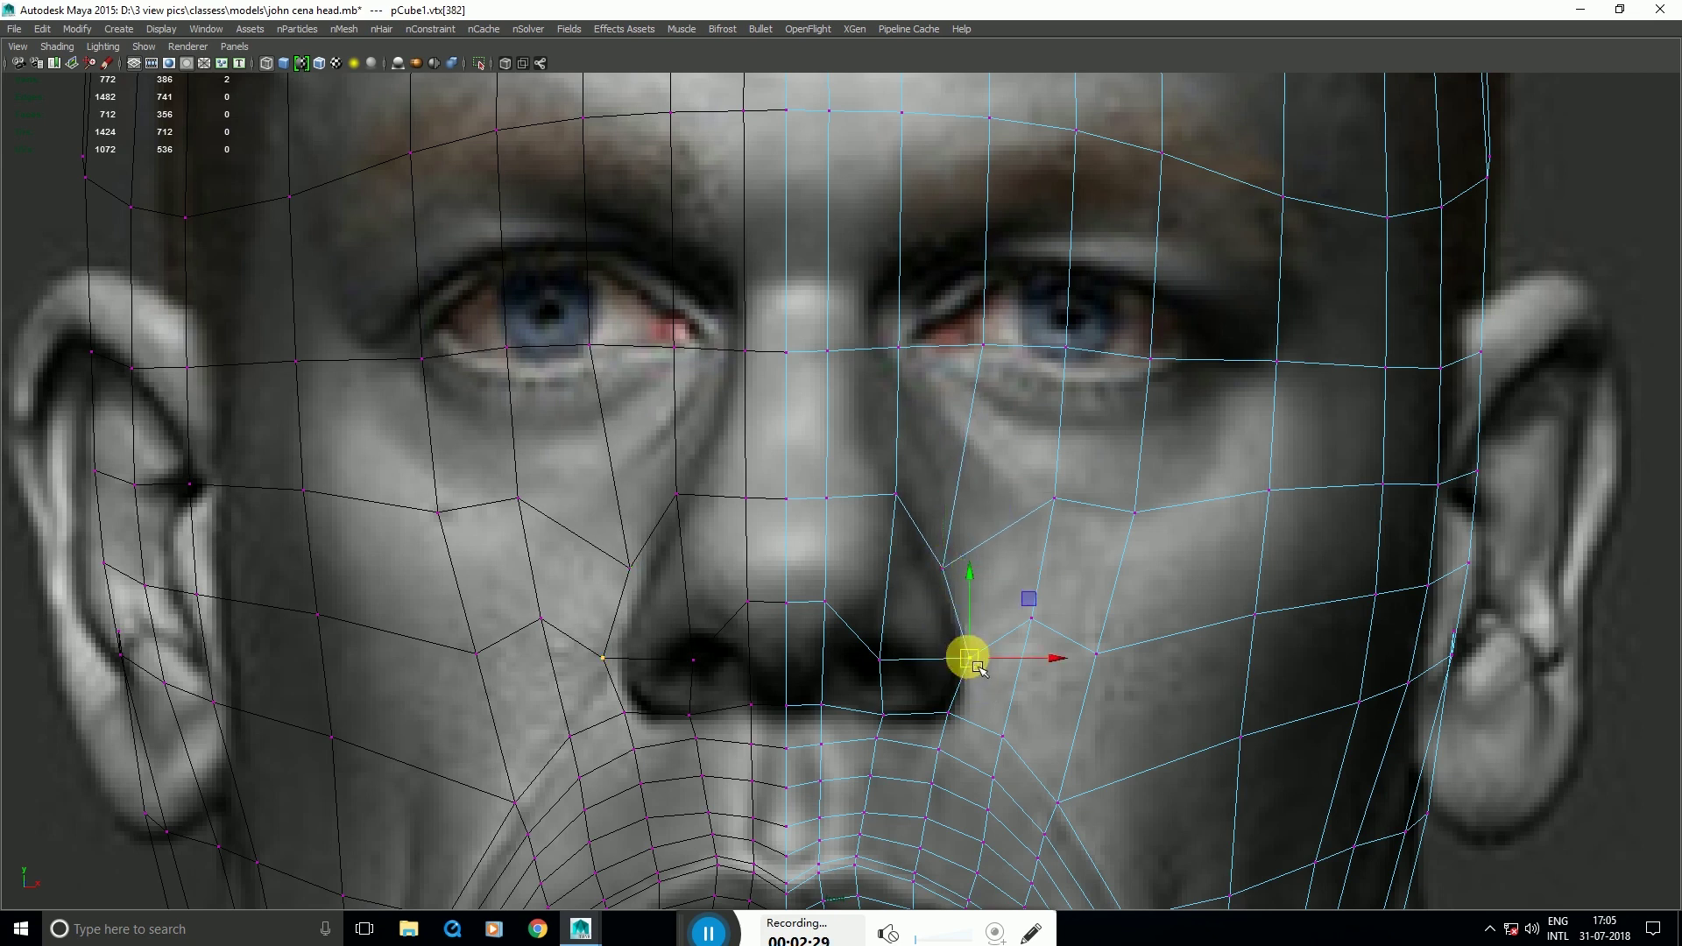
{"action": "left_click_drag", "start_coordinate": [815, 618], "coordinate": [814, 659]}
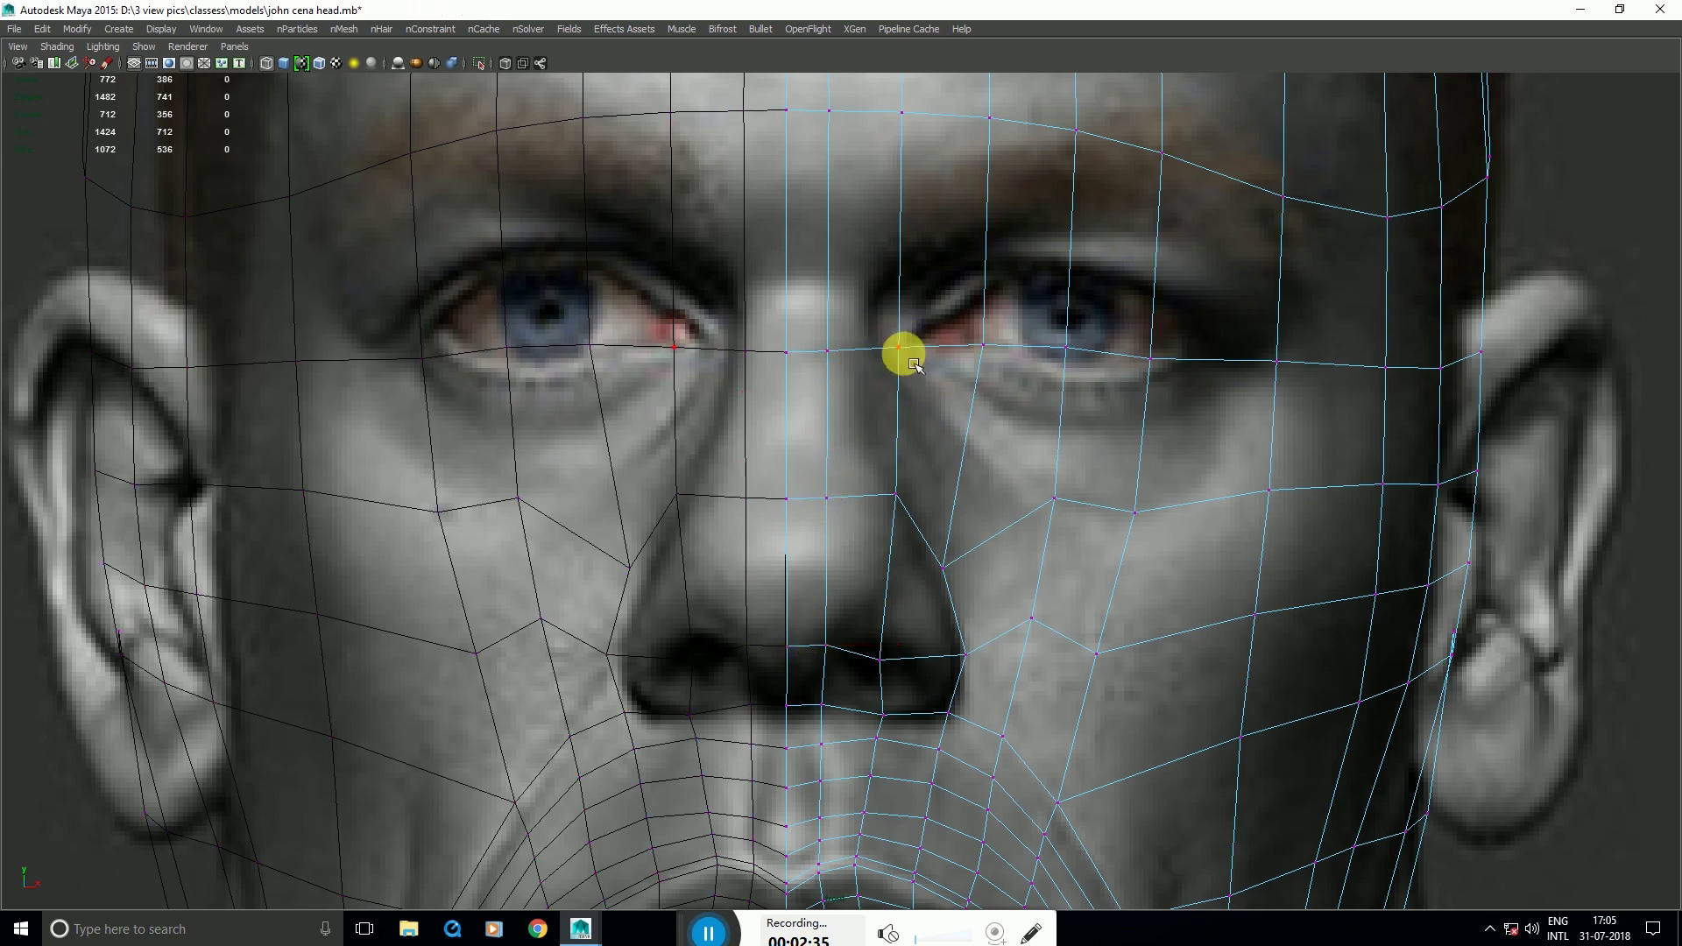
{"action": "left_click_drag", "start_coordinate": [912, 361], "coordinate": [885, 406]}
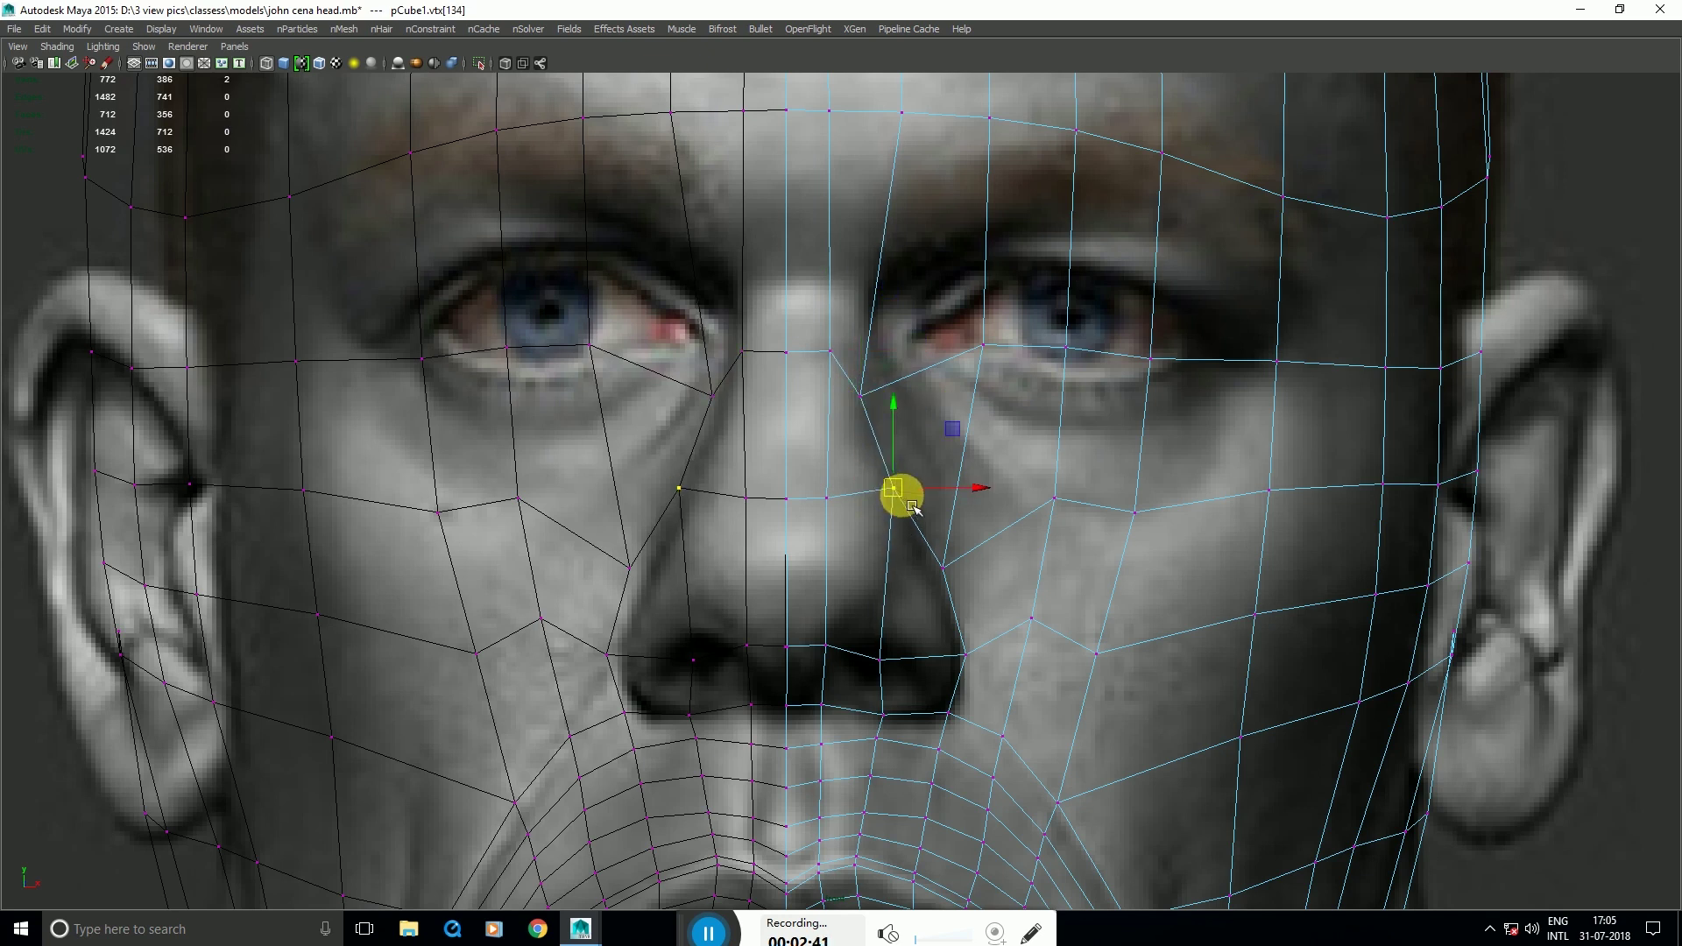
{"action": "middle_click_drag", "start_coordinate": [953, 421], "coordinate": [961, 473], "text": "alt"}
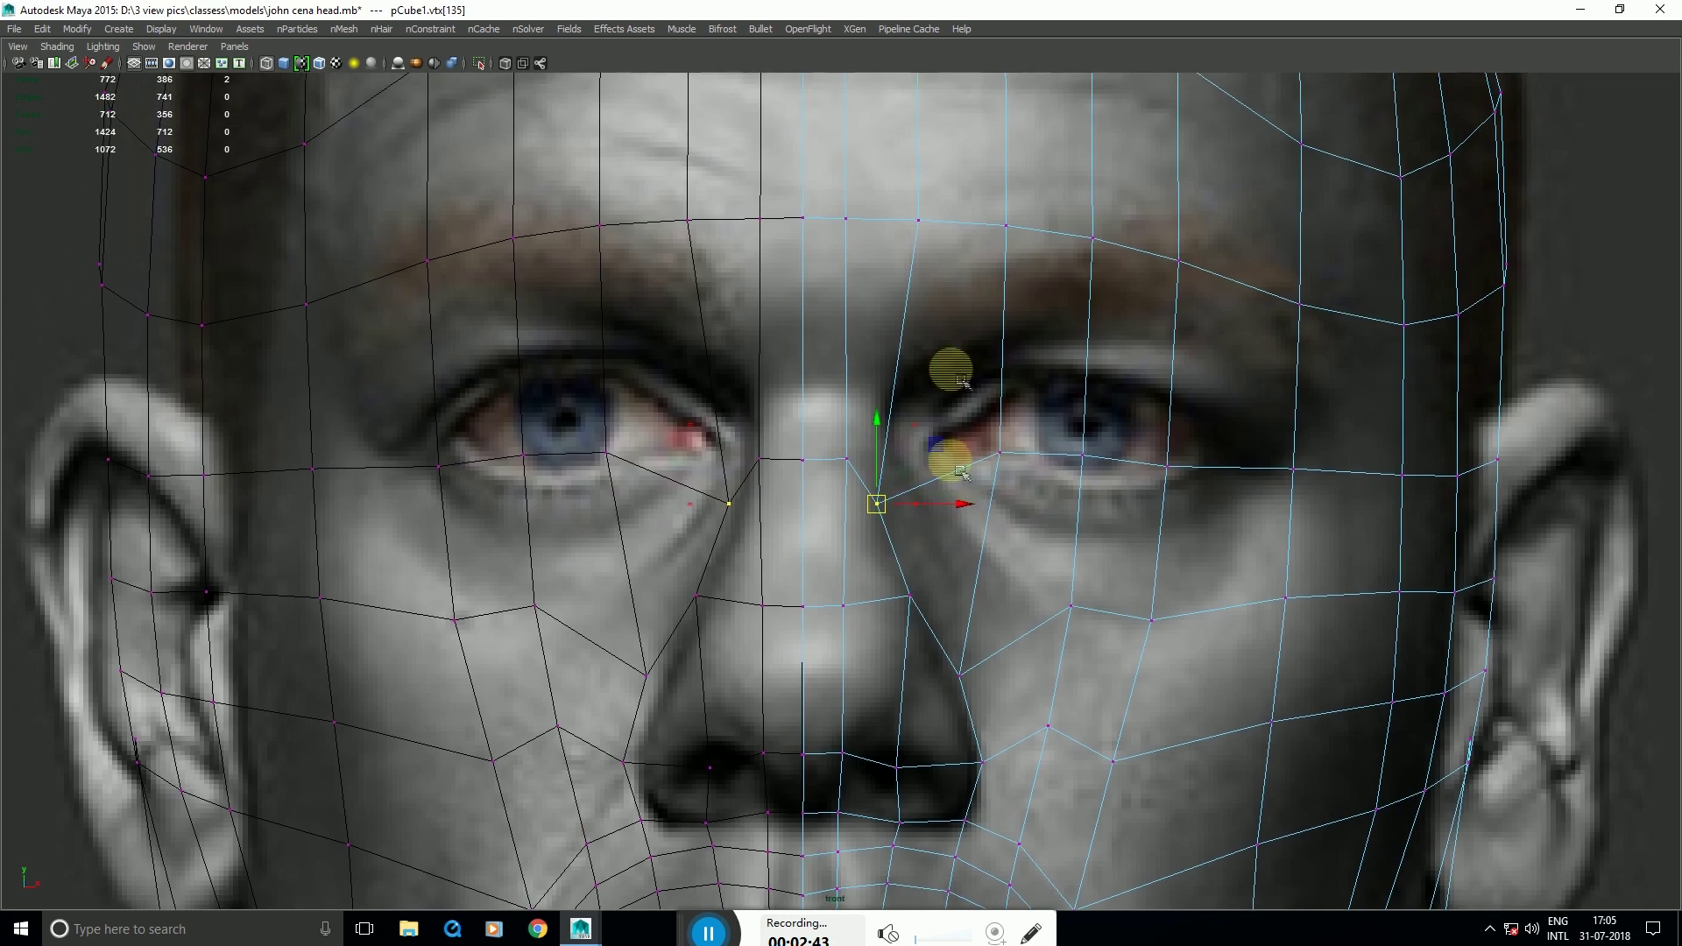
Step: Insert a horizontal edge loop around the head between the eyes and the brows
{"action": "right_click_drag", "start_coordinate": [912, 362], "coordinate": [878, 331]}
{"action": "left_click", "coordinate": [890, 379]}
{"action": "right_click_drag", "start_coordinate": [1160, 394], "coordinate": [1166, 536], "text": "shift"}
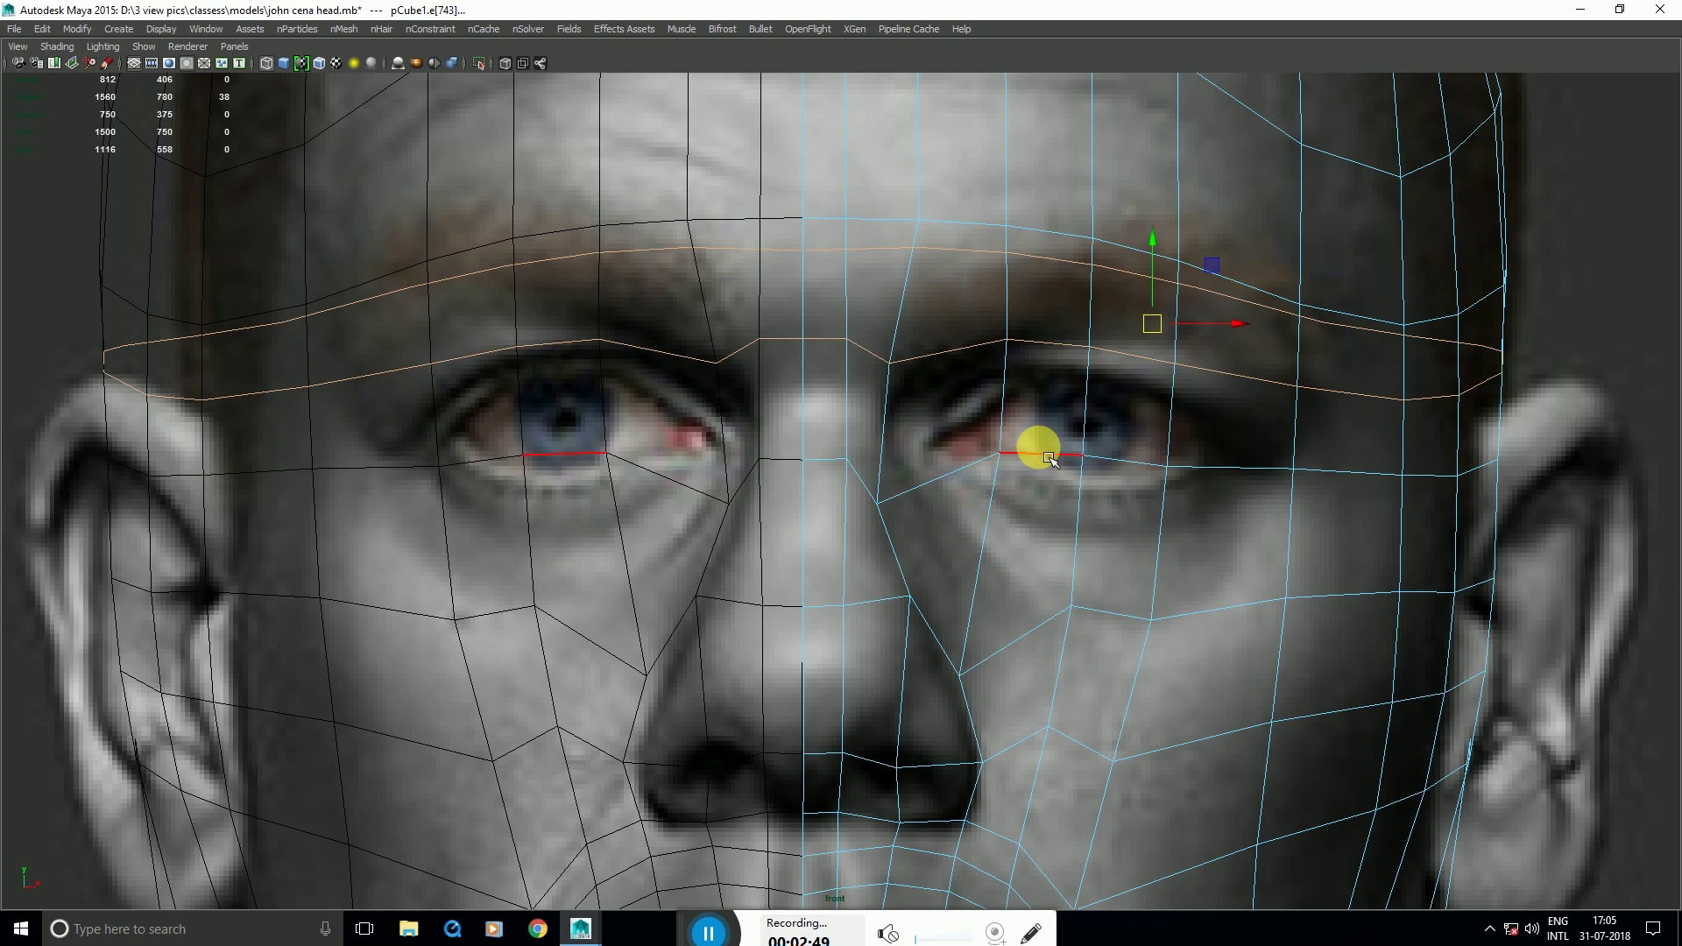
Step: Move the vertex between the nose bridge and inner eye corner slightly outward and, with soft selection, back in the side view
{"action": "left_click_drag", "start_coordinate": [855, 496], "coordinate": [902, 530]}
{"action": "key", "text": "space"}
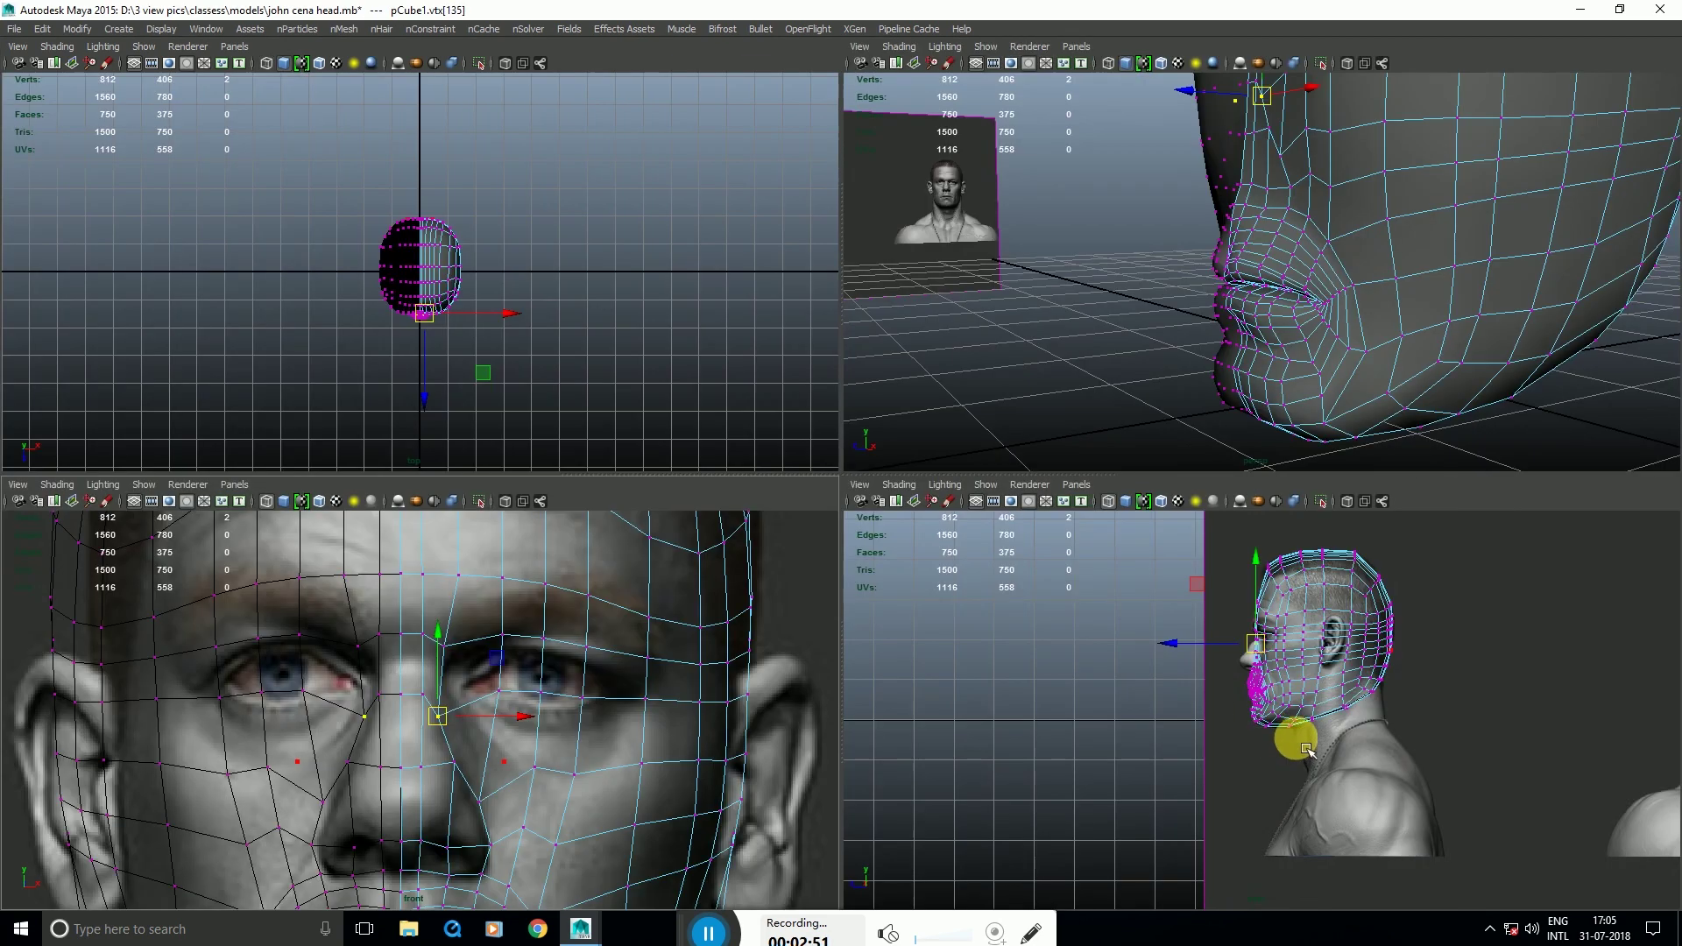
{"action": "scroll", "coordinate": [1293, 735], "scroll_direction": "up", "scroll_amount": 8}
{"action": "middle_click_drag", "start_coordinate": [1284, 642], "coordinate": [1263, 944], "text": "alt"}
{"action": "scroll", "coordinate": [1201, 710], "scroll_direction": "up", "scroll_amount": 4}
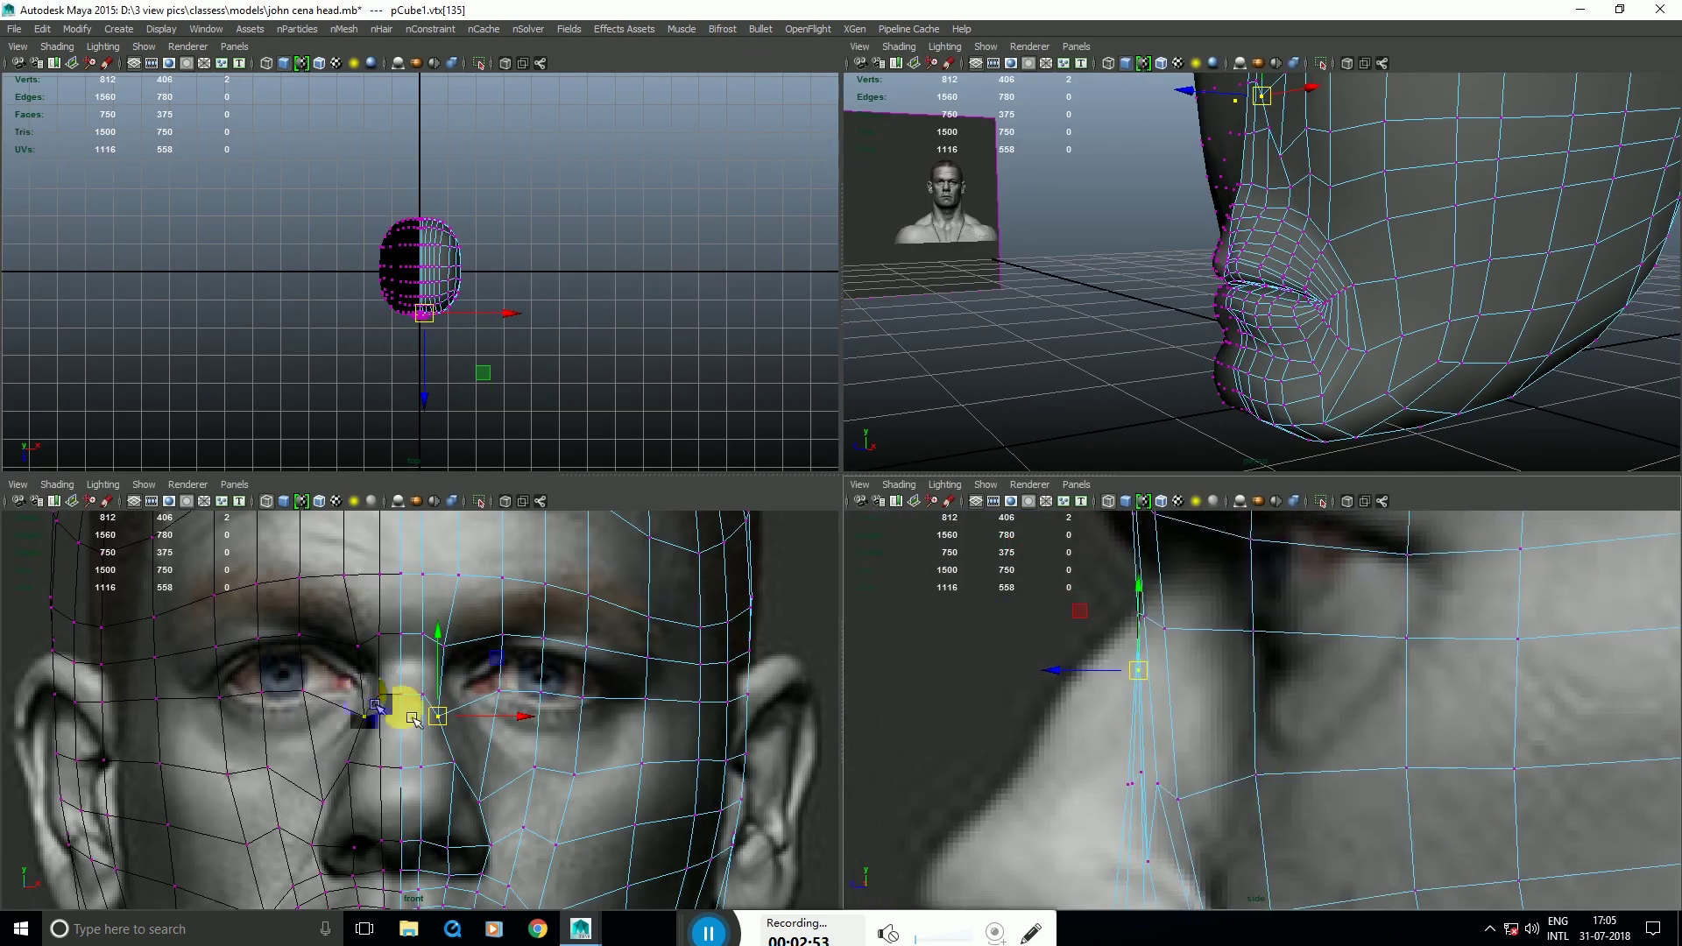
{"action": "left_click_drag", "start_coordinate": [466, 725], "coordinate": [443, 730]}
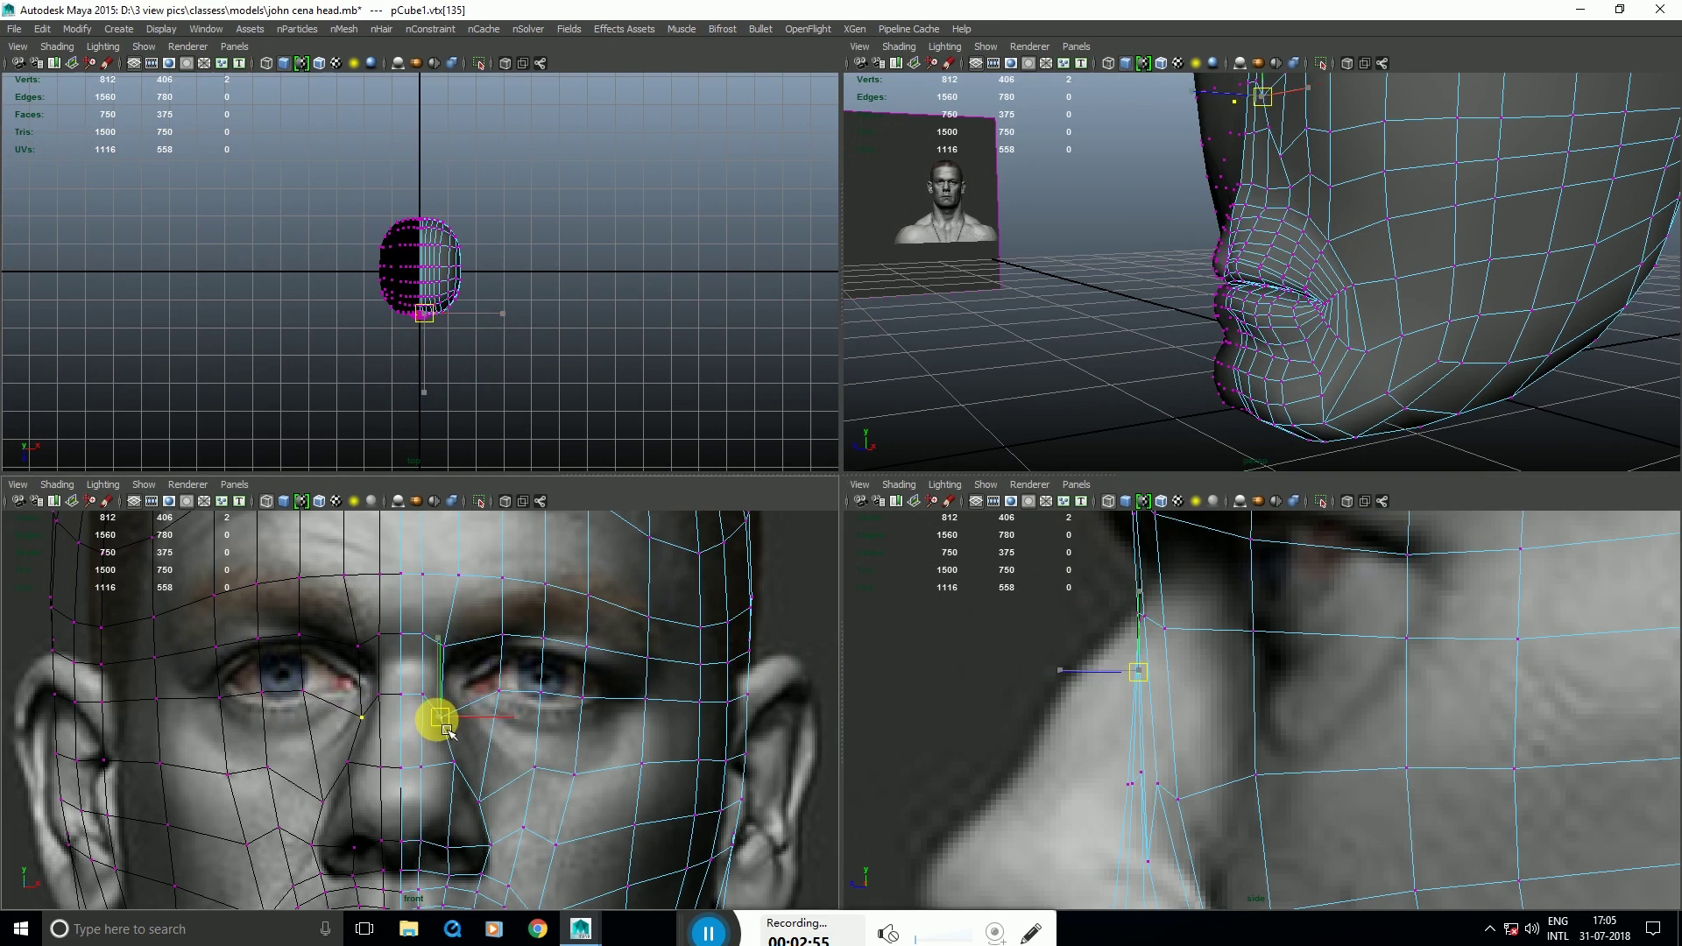
{"action": "left_click_drag", "start_coordinate": [1066, 676], "coordinate": [1273, 687]}
{"action": "key", "text": "b"}
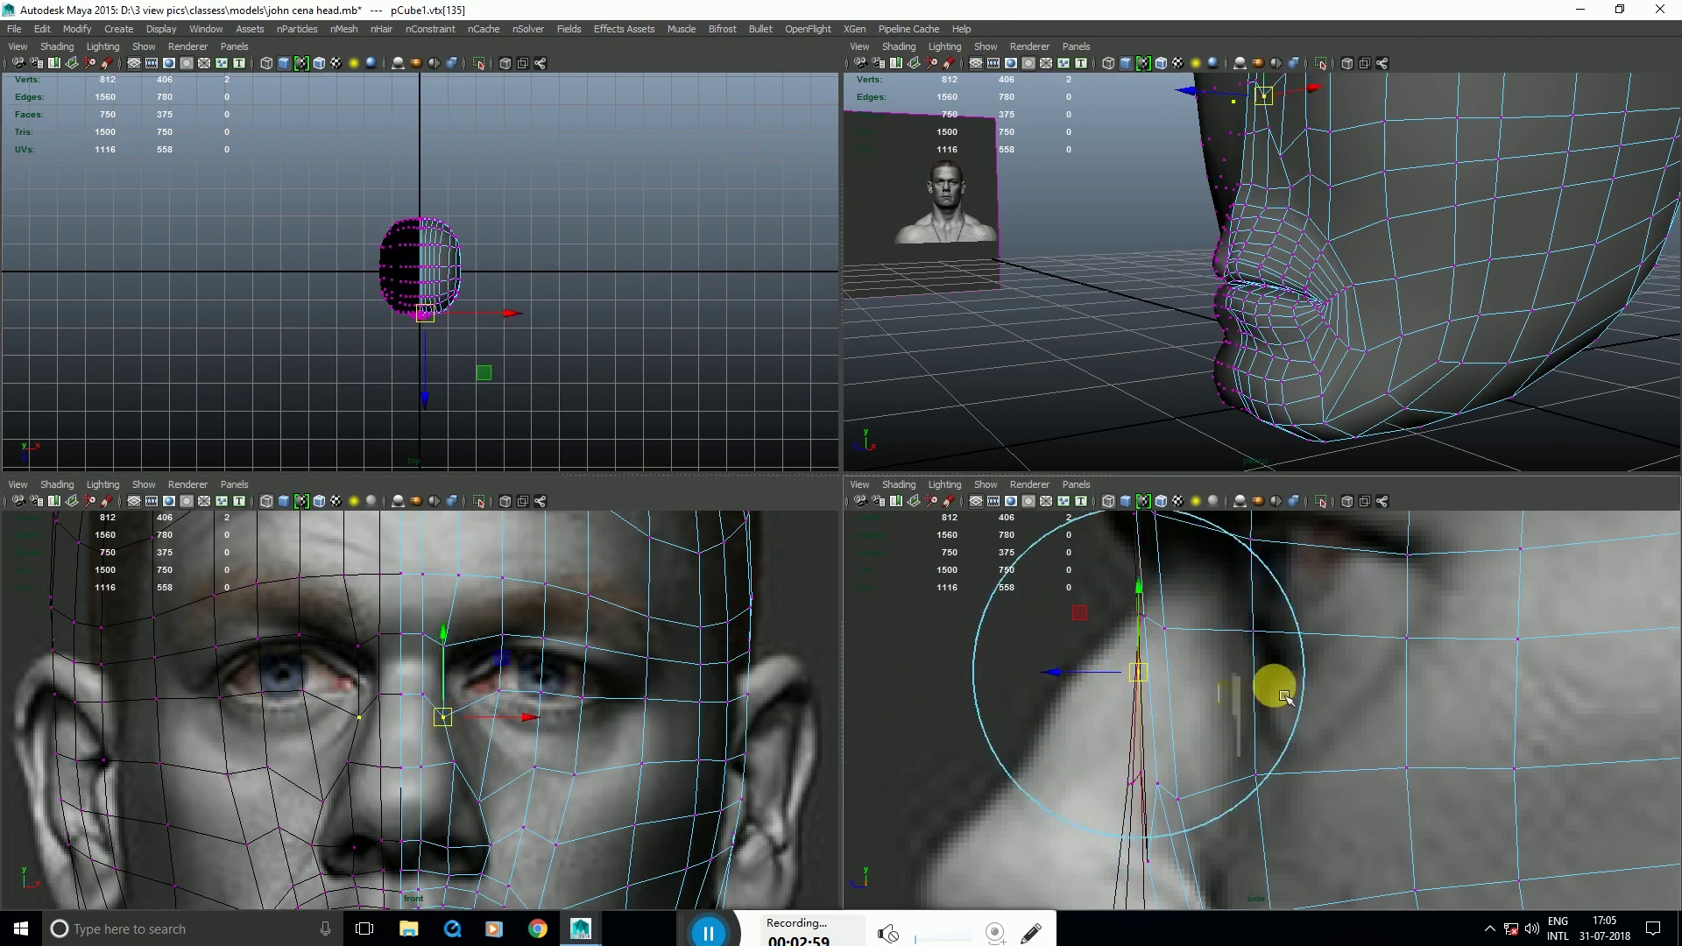
{"action": "left_click_drag", "start_coordinate": [1068, 674], "coordinate": [1095, 676]}
Step: Soft-move the mid-nose side vertex and the cheek vertex beside it backward in the side view to deepen the nose edge
{"action": "middle_click_drag", "start_coordinate": [624, 740], "coordinate": [638, 656], "text": "alt"}
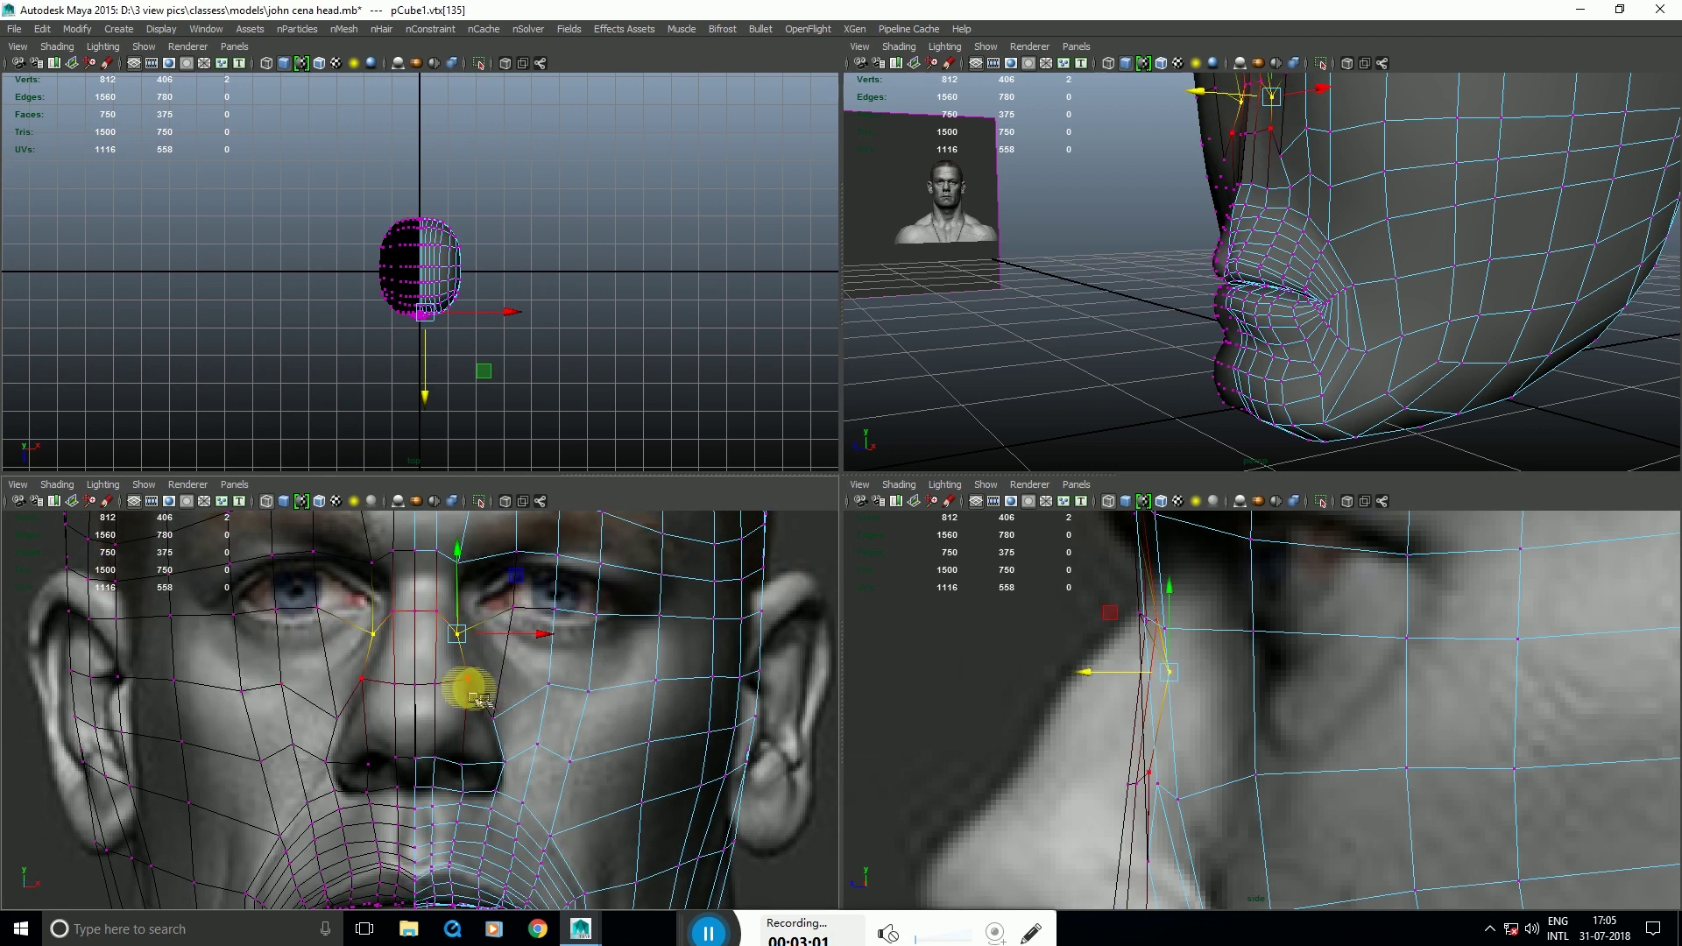
{"action": "left_click", "coordinate": [464, 681]}
{"action": "left_click", "coordinate": [1085, 779]}
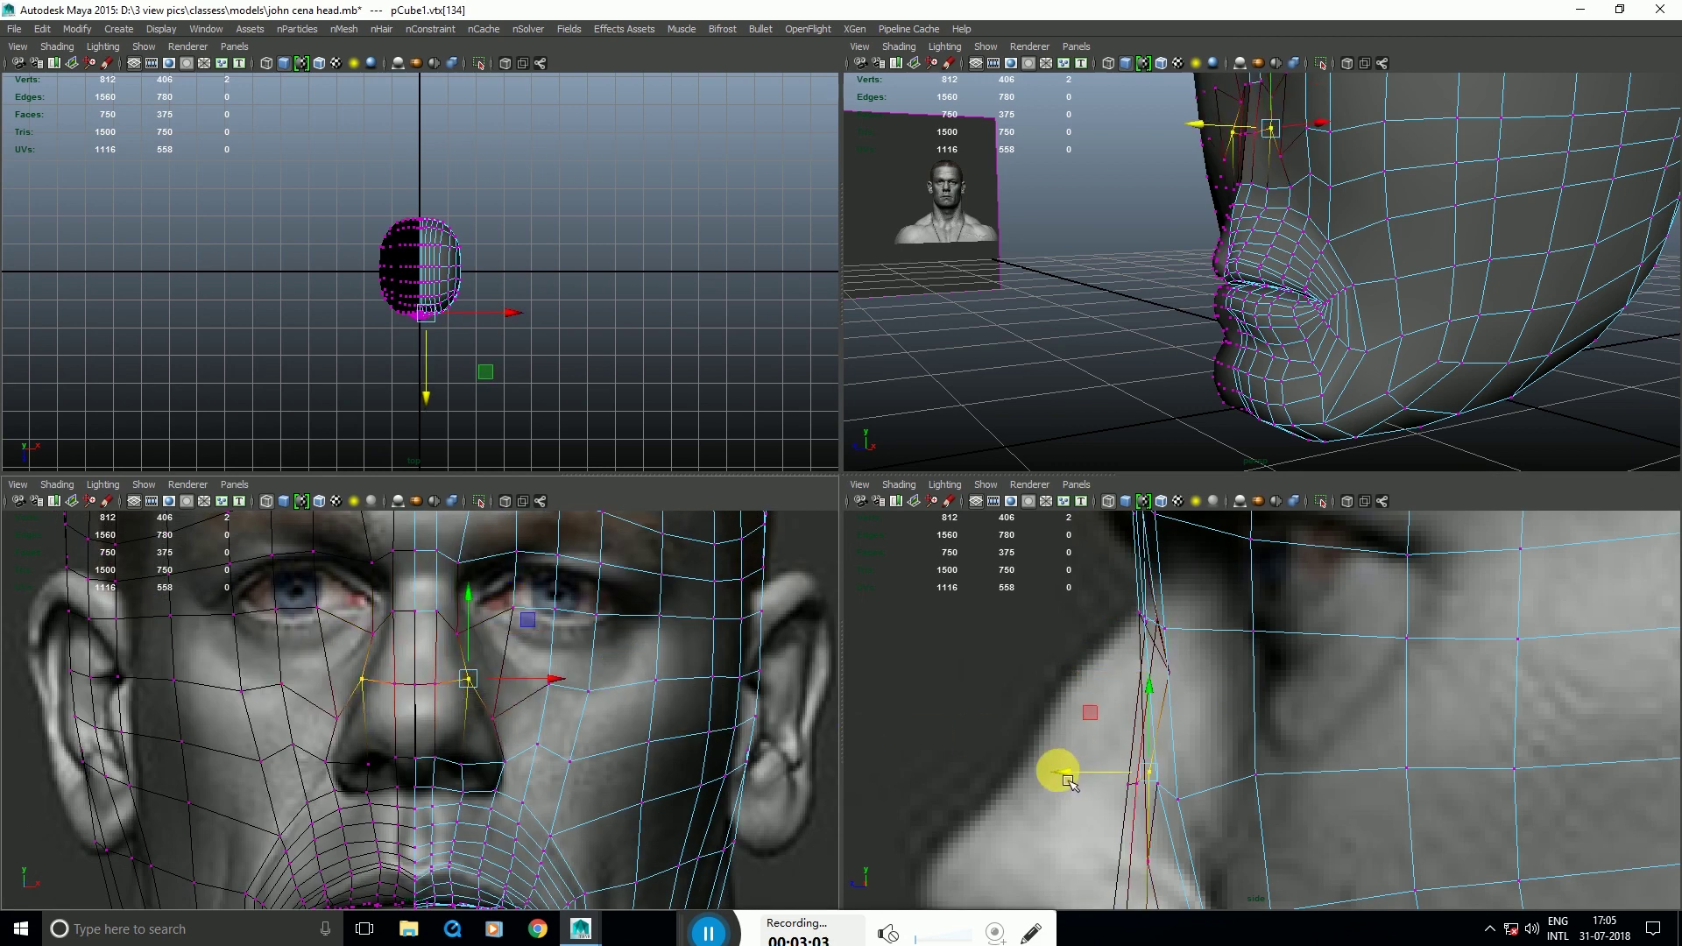
{"action": "left_click_drag", "start_coordinate": [1069, 782], "coordinate": [1114, 779]}
{"action": "middle_click_drag", "start_coordinate": [1152, 744], "coordinate": [1121, 551], "text": "alt"}
{"action": "left_click", "coordinate": [493, 722]}
{"action": "middle_click", "coordinate": [1174, 723]}
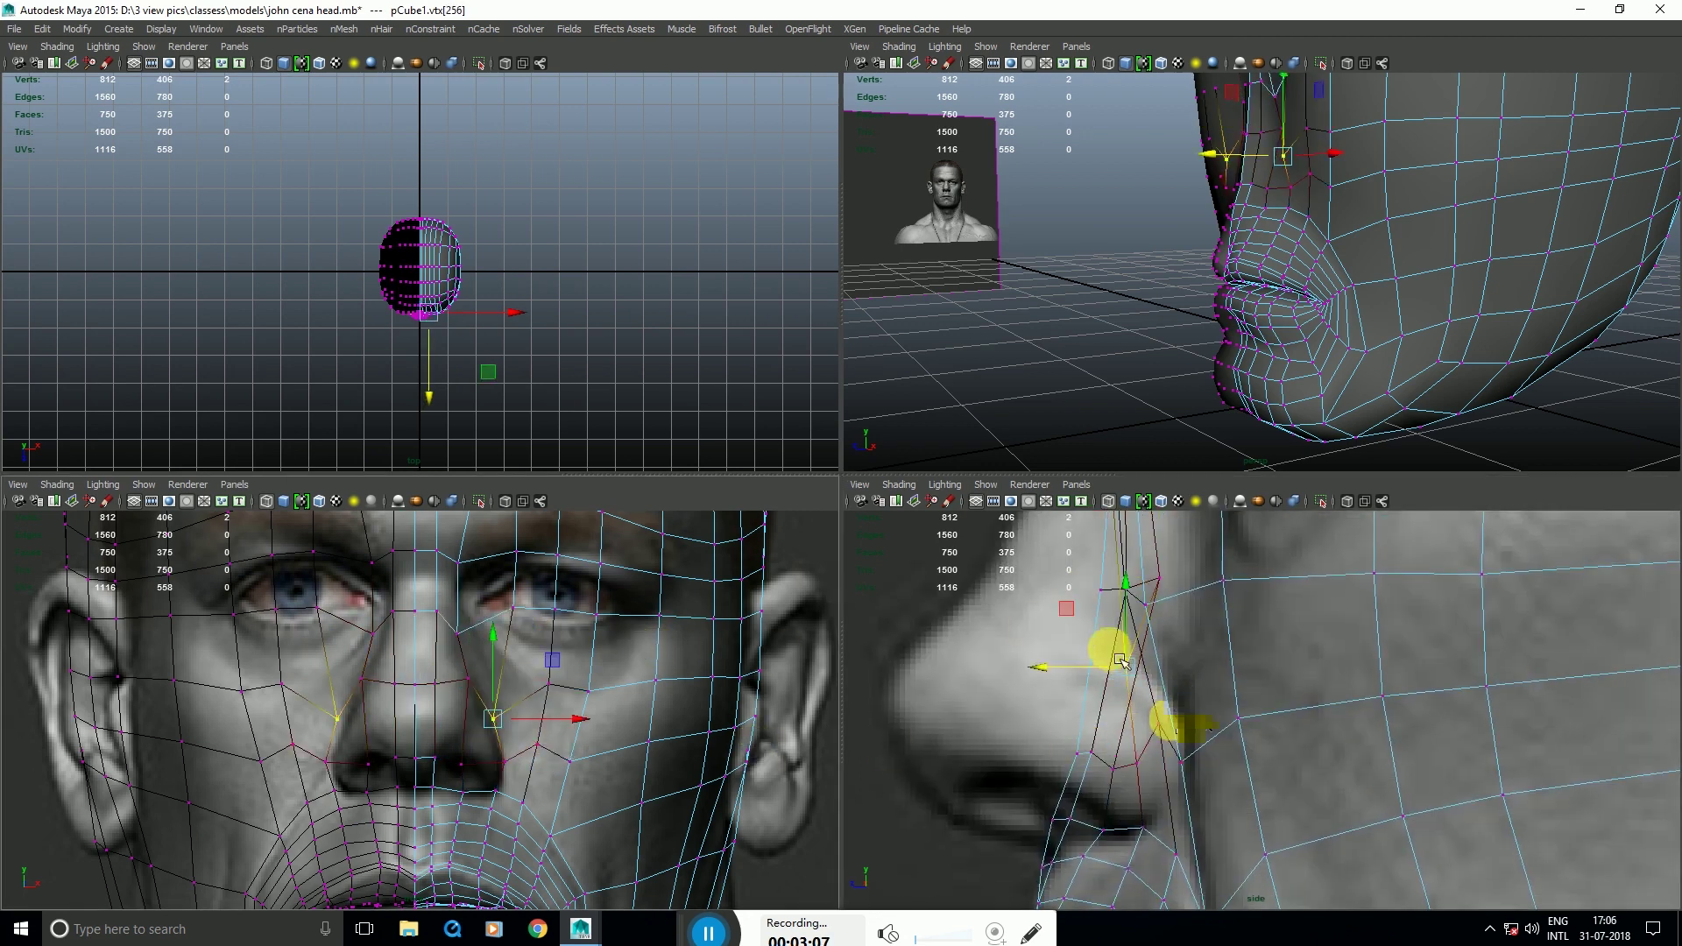
{"action": "left_click_drag", "start_coordinate": [1041, 676], "coordinate": [1070, 681]}
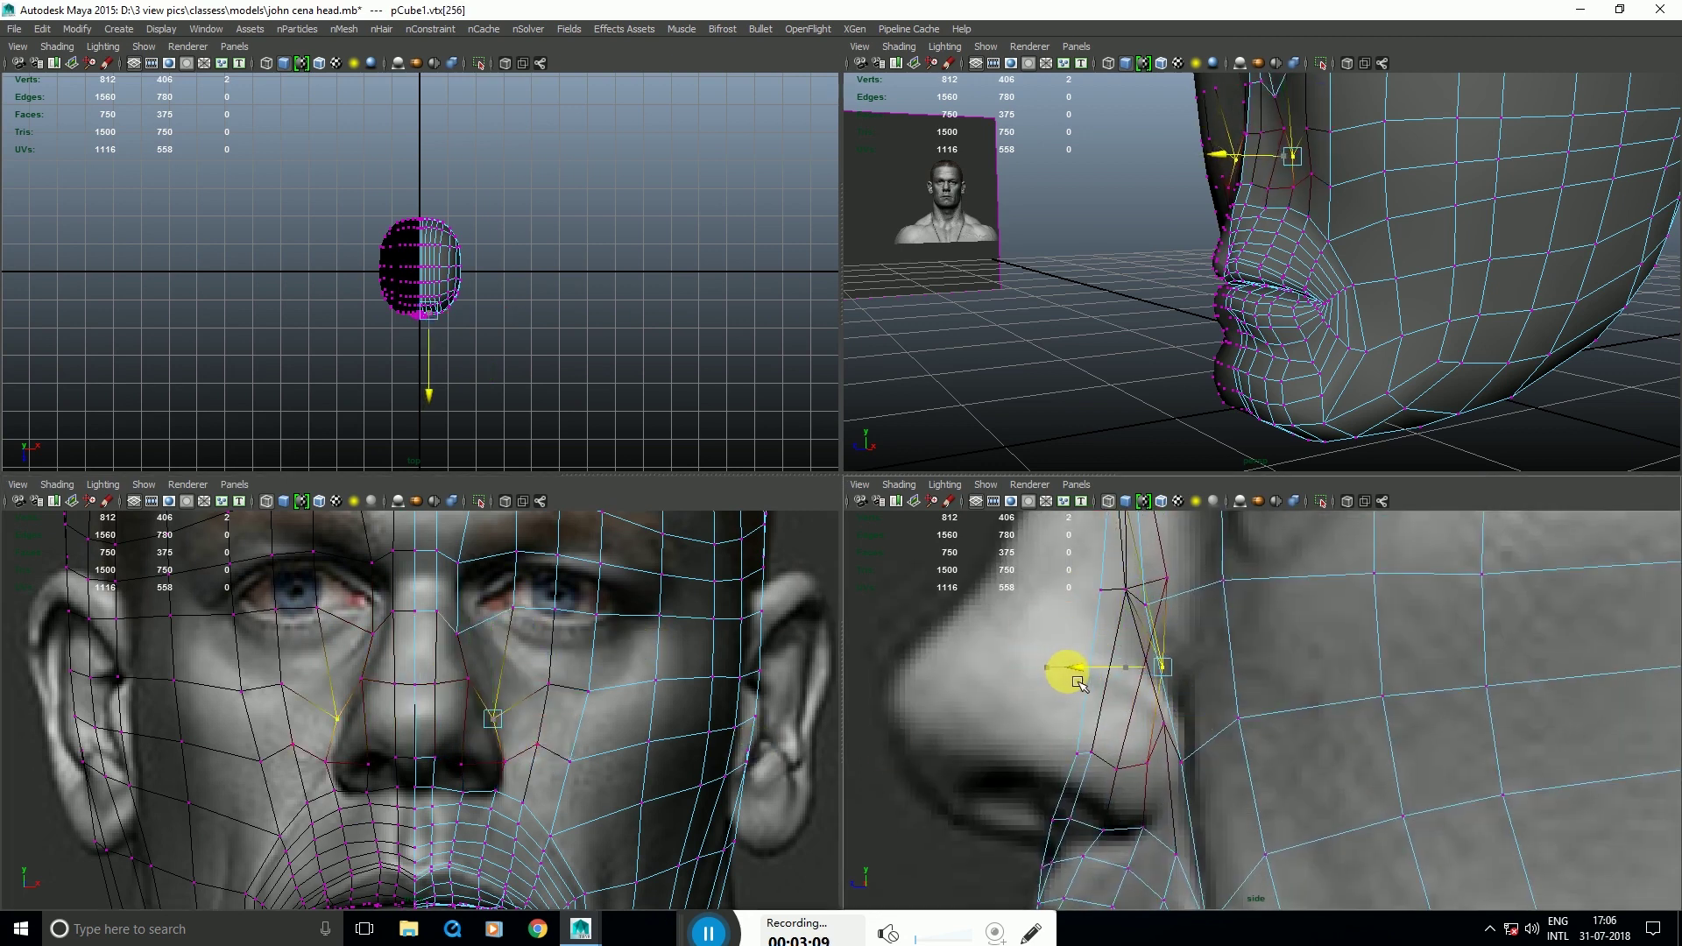
Step: Move the outer nose wing vertex backward in the side view to meet the cheek crease of the reference
{"action": "left_click", "coordinate": [505, 774]}
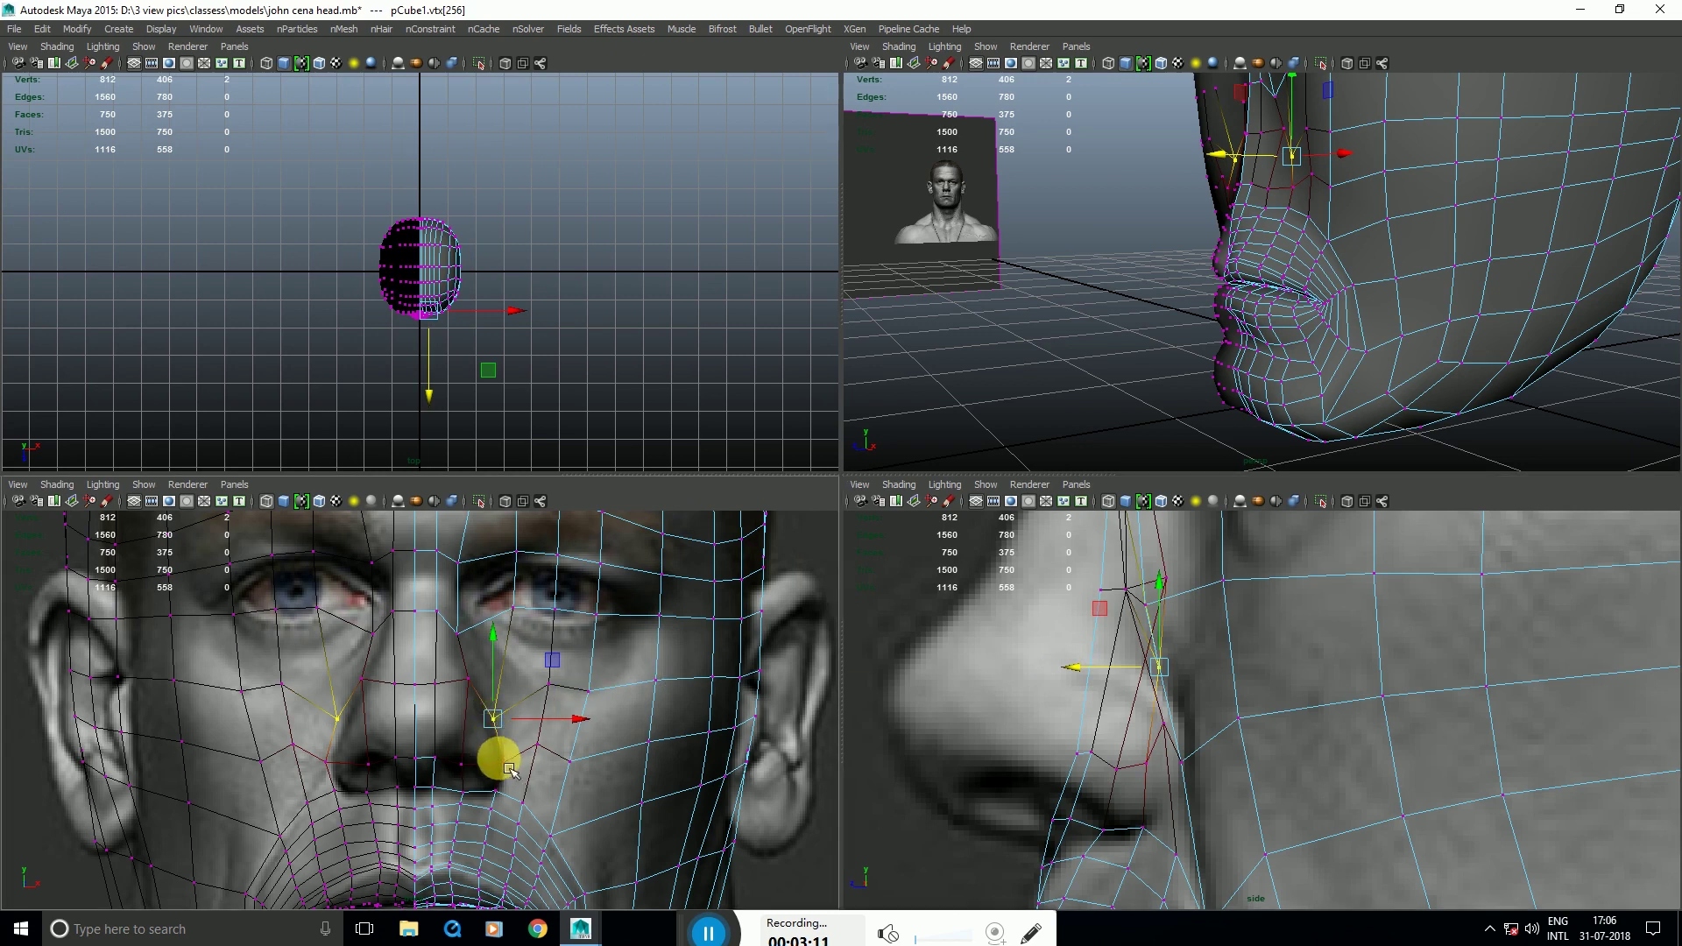
{"action": "middle_click", "coordinate": [1179, 784]}
{"action": "left_click_drag", "start_coordinate": [1060, 765], "coordinate": [1090, 764]}
{"action": "middle_click_drag", "start_coordinate": [1163, 774], "coordinate": [1181, 661], "text": "alt"}
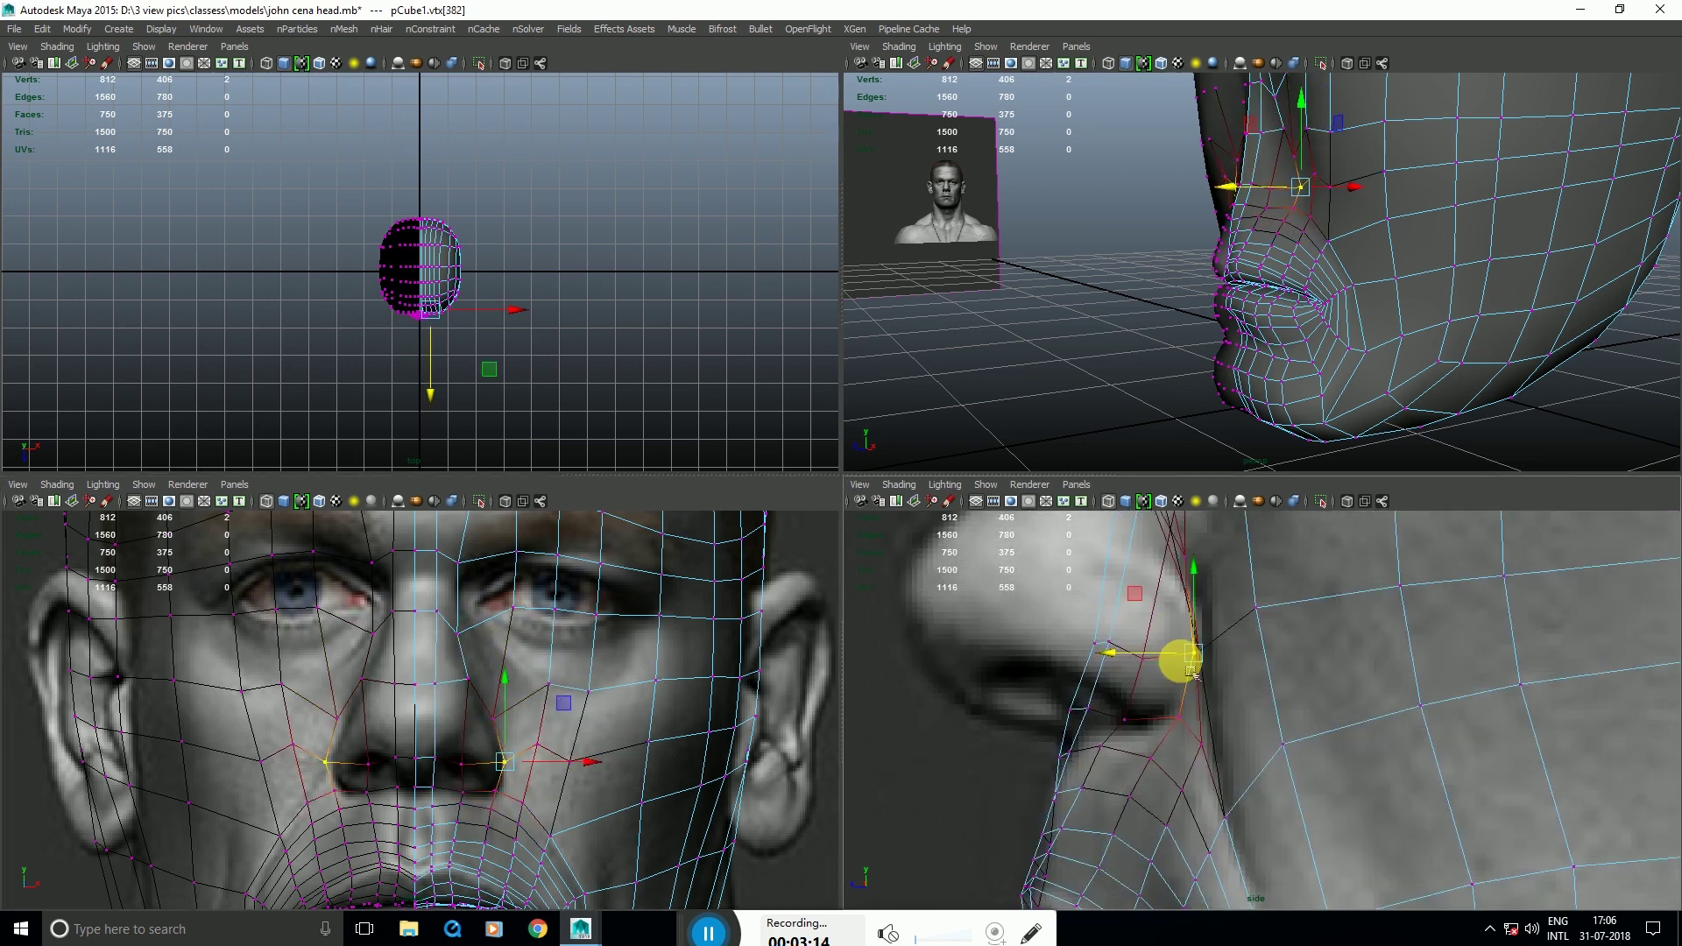
Step: Adjust the vertices under the nostrils and at the centre of the nose base to fit the side reference
{"action": "left_click", "coordinate": [476, 799]}
{"action": "middle_click", "coordinate": [1122, 801]}
{"action": "left_click", "coordinate": [1196, 728]}
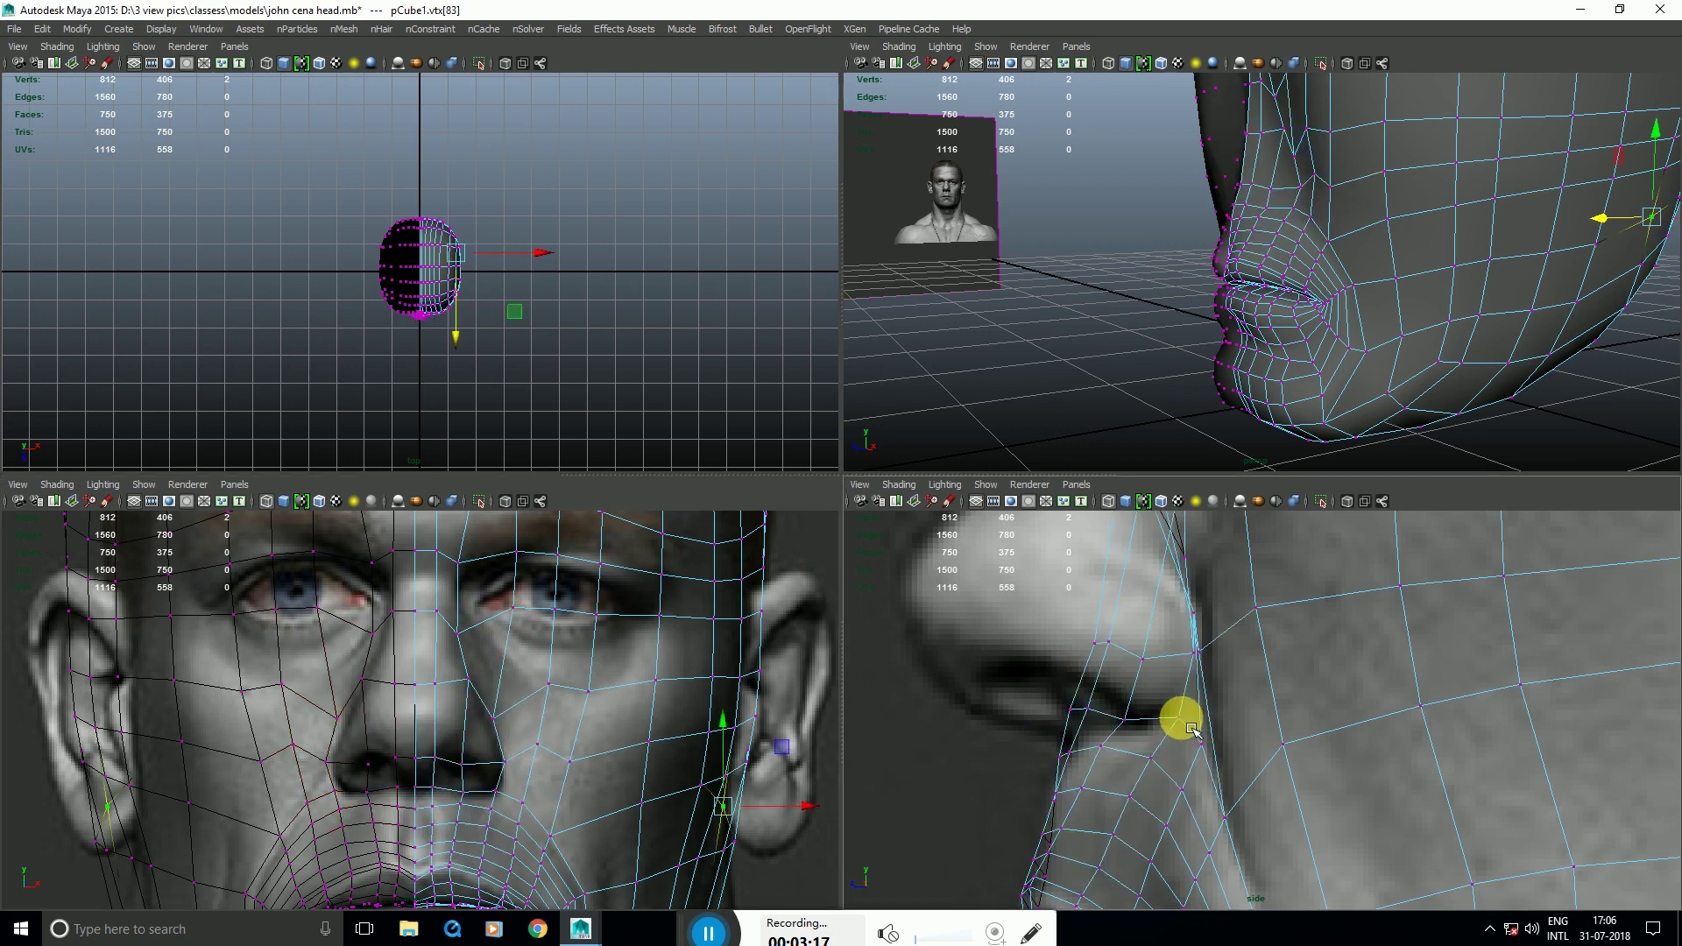
{"action": "left_click", "coordinate": [1177, 724]}
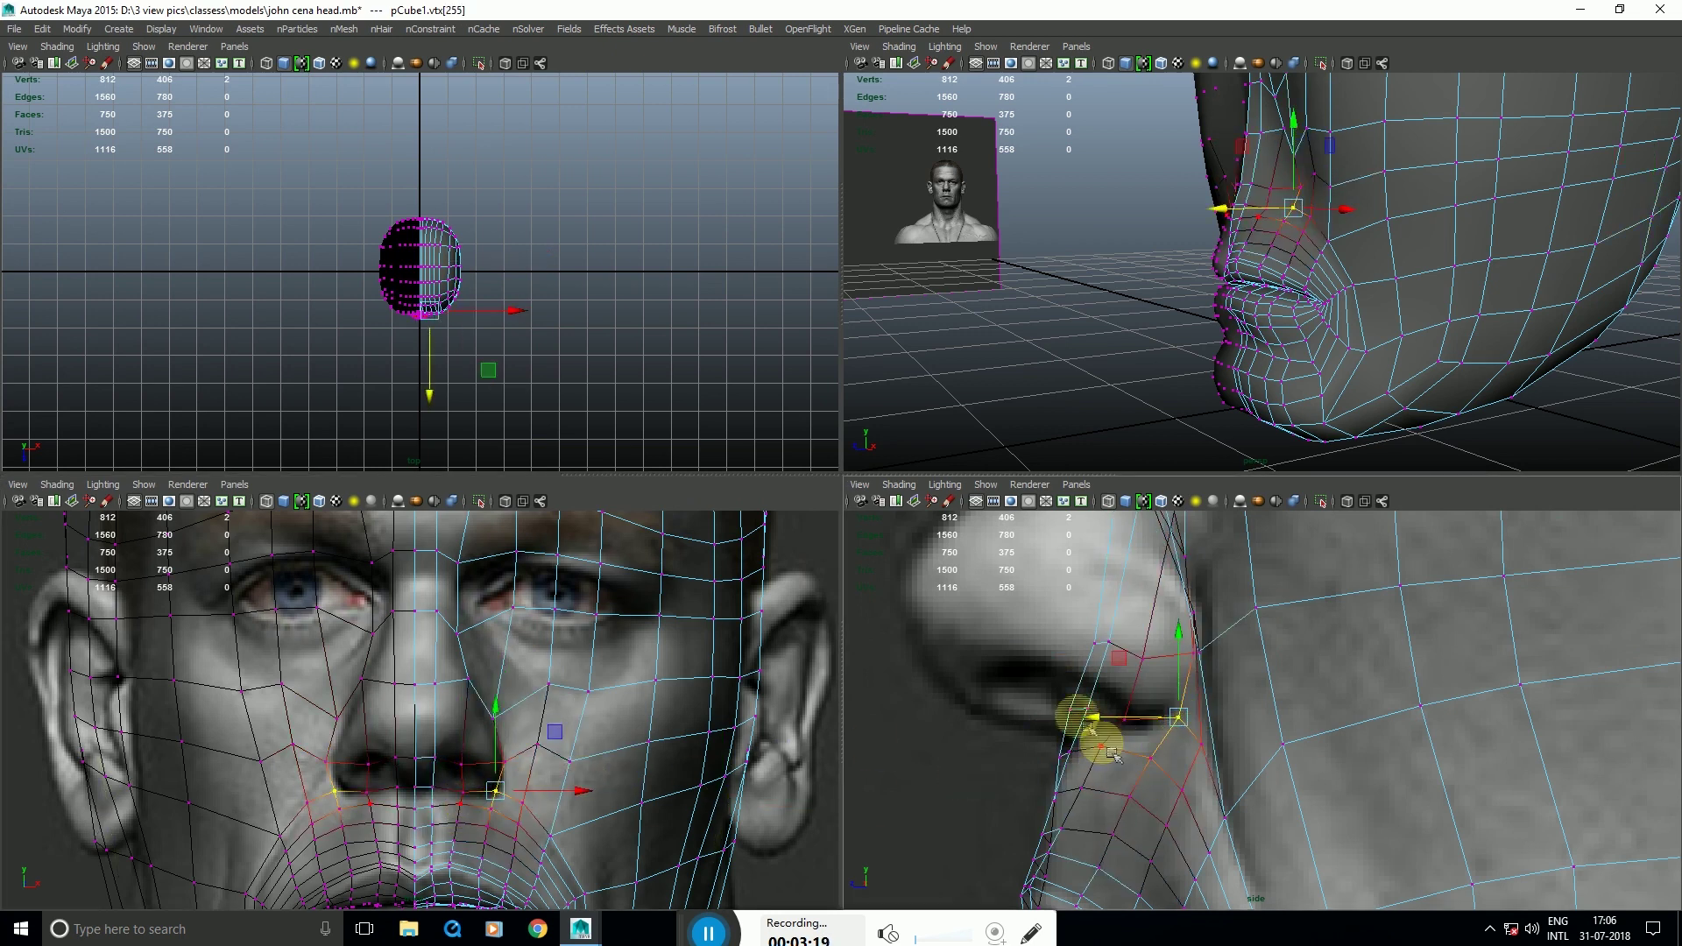
{"action": "left_click_drag", "start_coordinate": [1031, 686], "coordinate": [1076, 728]}
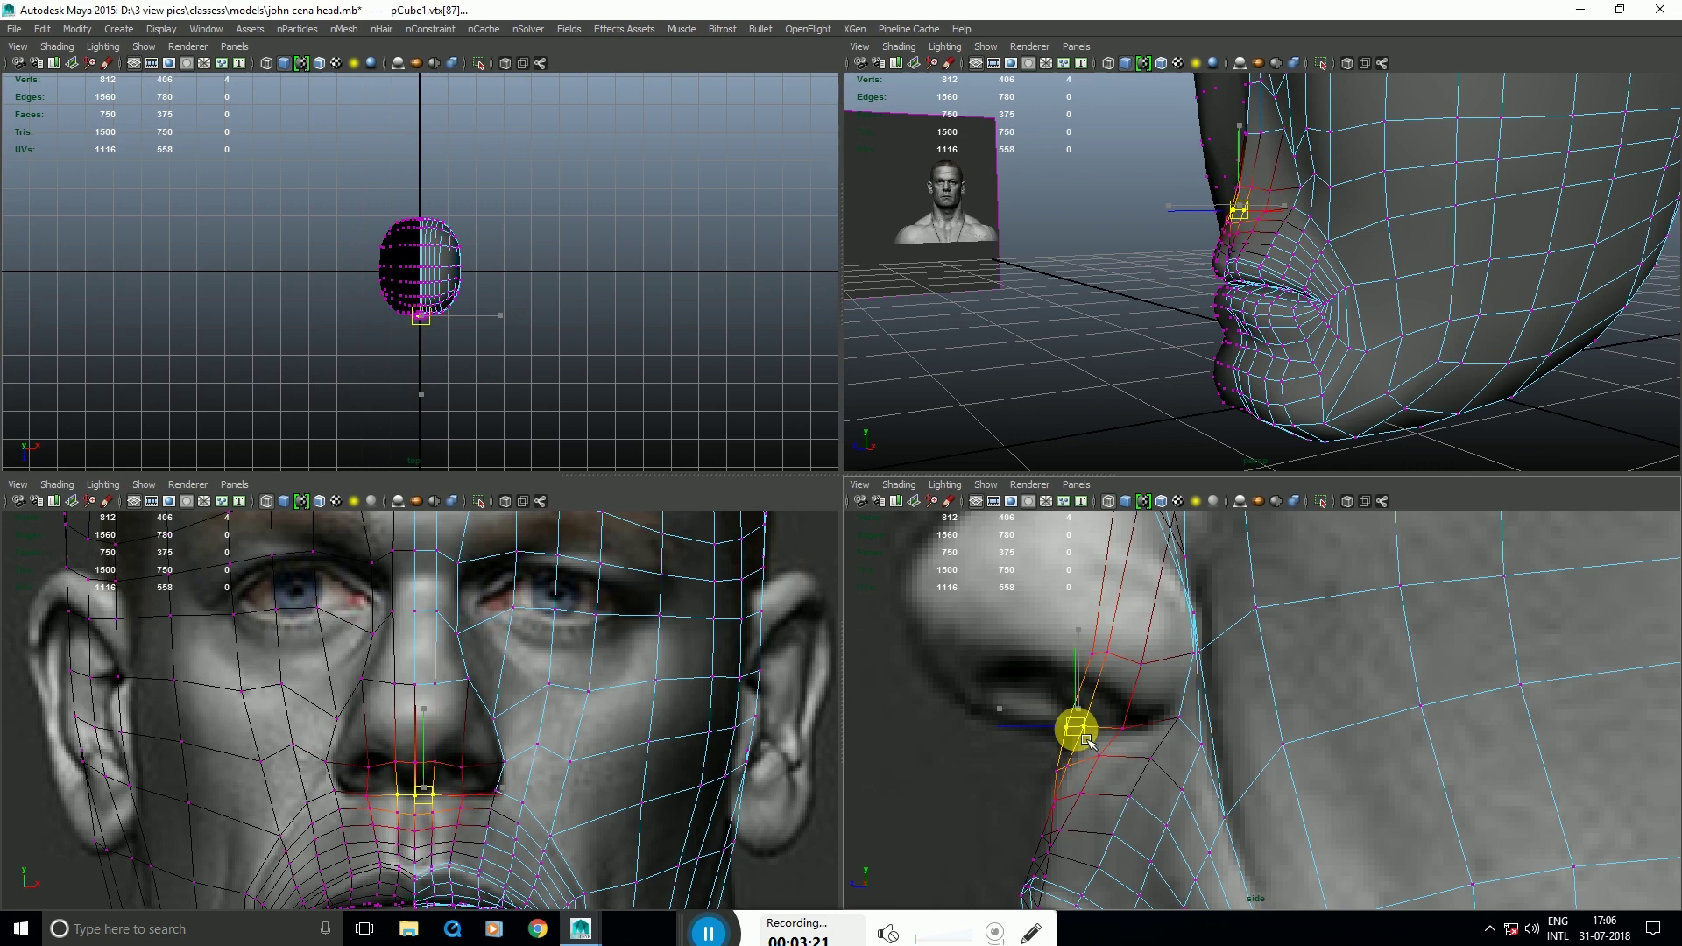
{"action": "key", "text": "w"}
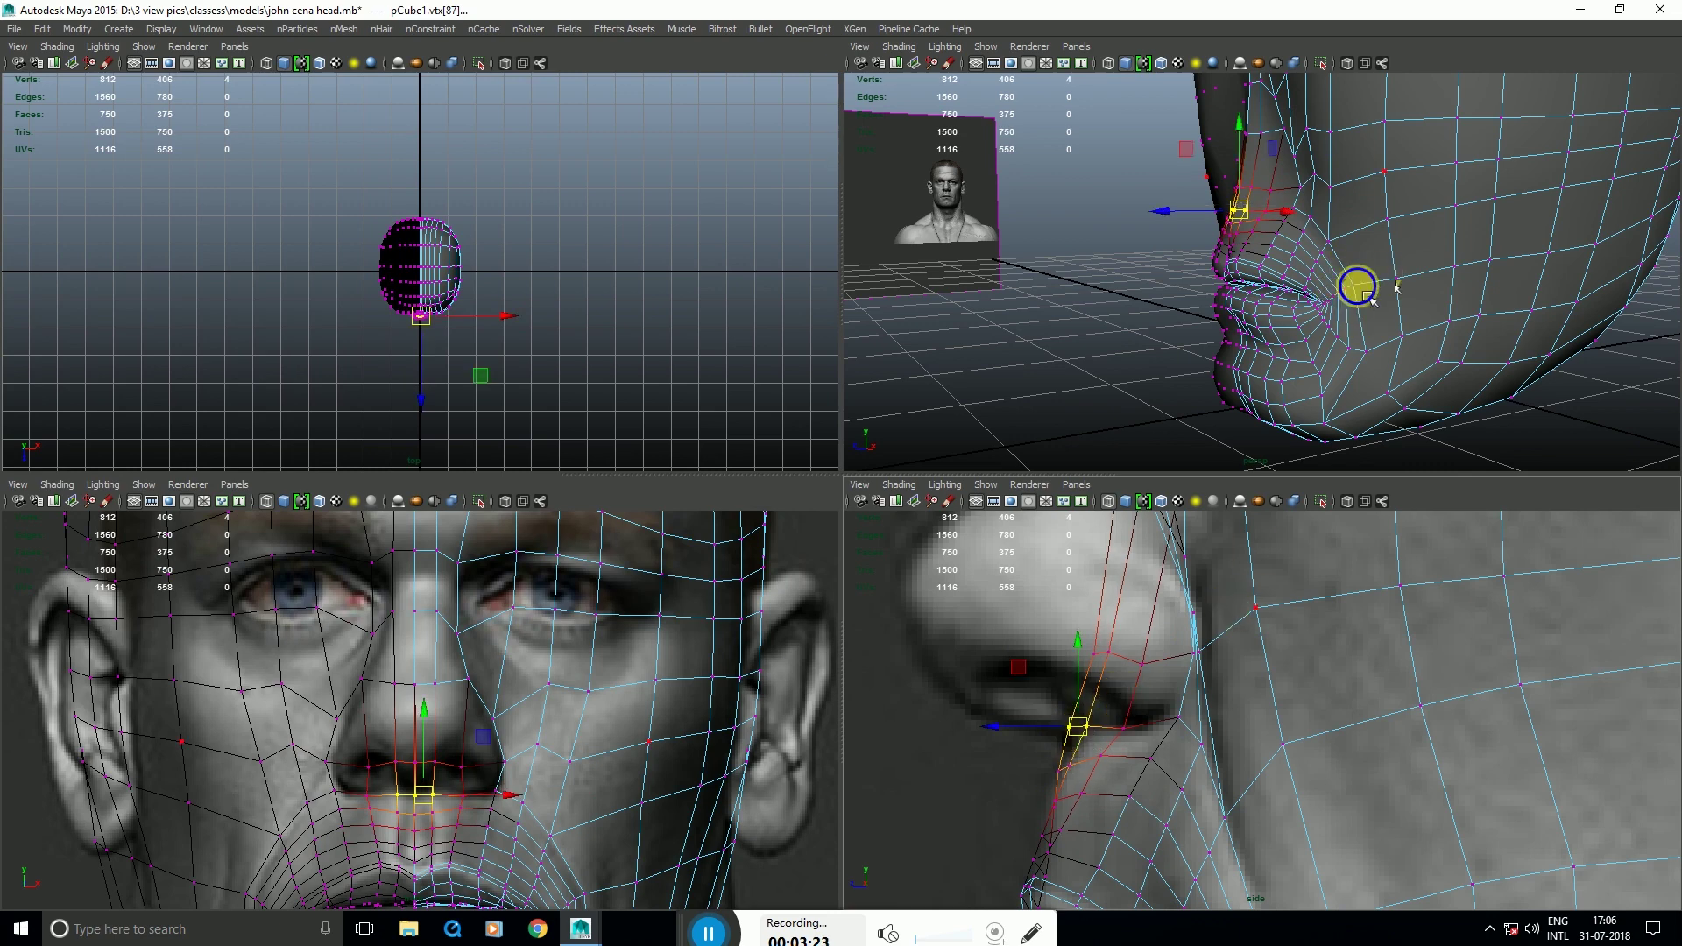
Step: Smooth the mesh across the upper cheek and eye area beside the nose with the Sculpt Geometry brush
{"action": "right_click_drag", "start_coordinate": [1368, 297], "coordinate": [1401, 246]}
{"action": "left_click_drag", "start_coordinate": [1345, 186], "coordinate": [1330, 285], "text": "alt"}
{"action": "key", "text": "space"}
{"action": "left_click_drag", "start_coordinate": [1209, 447], "coordinate": [1155, 417], "text": "alt"}
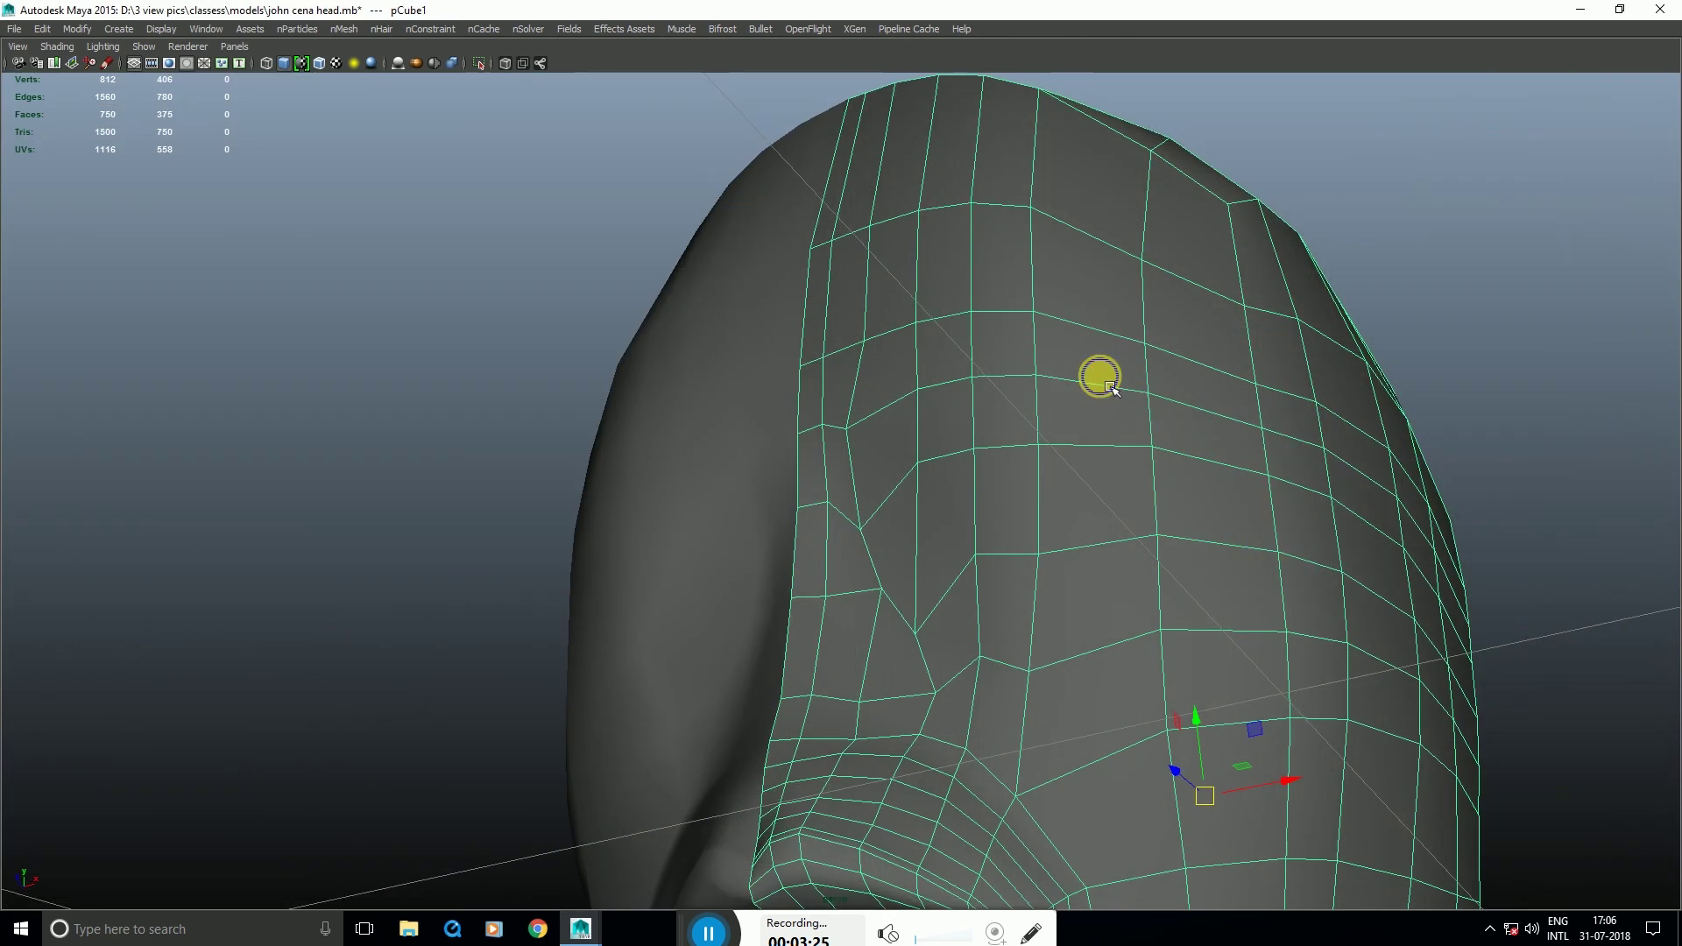
{"action": "right_click_drag", "start_coordinate": [1100, 377], "coordinate": [1033, 385], "text": "shift"}
{"action": "mouse_move", "coordinate": [981, 481]}
{"action": "left_mouse_down"}
{"action": "mouse_move", "coordinate": [1002, 608]}
{"action": "mouse_move", "coordinate": [1038, 531]}
{"action": "left_mouse_up"}
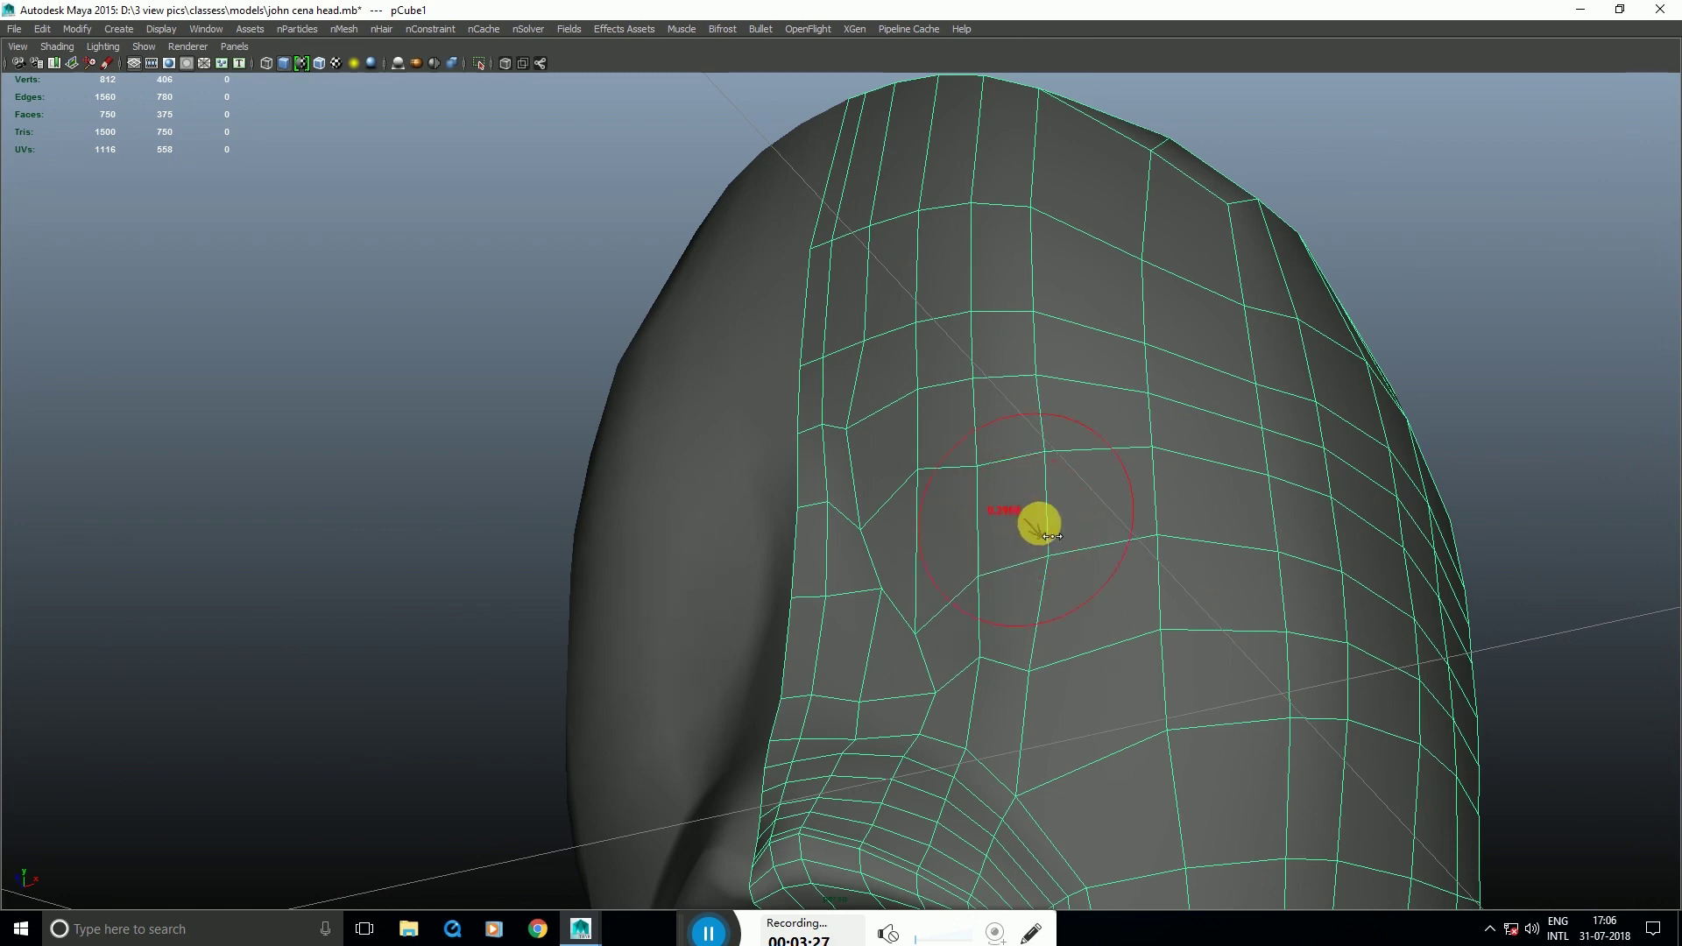
{"action": "left_click_drag", "start_coordinate": [1041, 431], "coordinate": [985, 351]}
{"action": "left_click_drag", "start_coordinate": [1138, 488], "coordinate": [1119, 559], "text": "alt"}
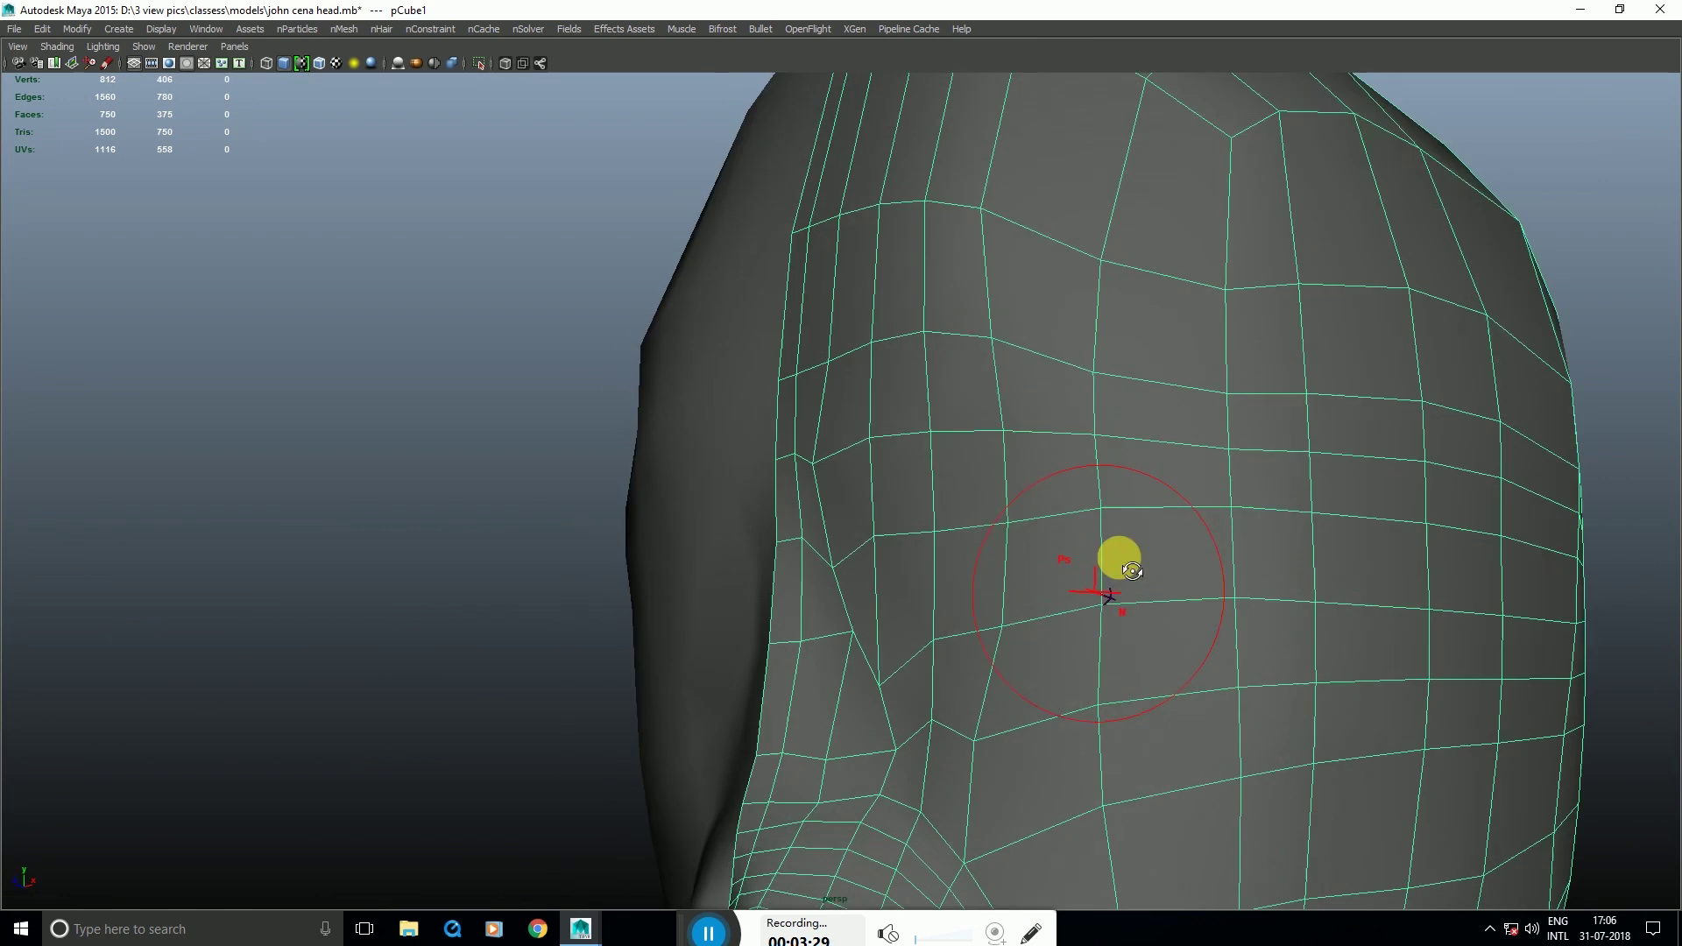
{"action": "mouse_move", "coordinate": [1250, 398]}
{"action": "left_mouse_down", "text": "alt"}
{"action": "mouse_move", "coordinate": [1092, 435]}
{"action": "mouse_move", "coordinate": [845, 361]}
{"action": "mouse_move", "coordinate": [902, 638]}
{"action": "left_mouse_up", "text": "alt"}
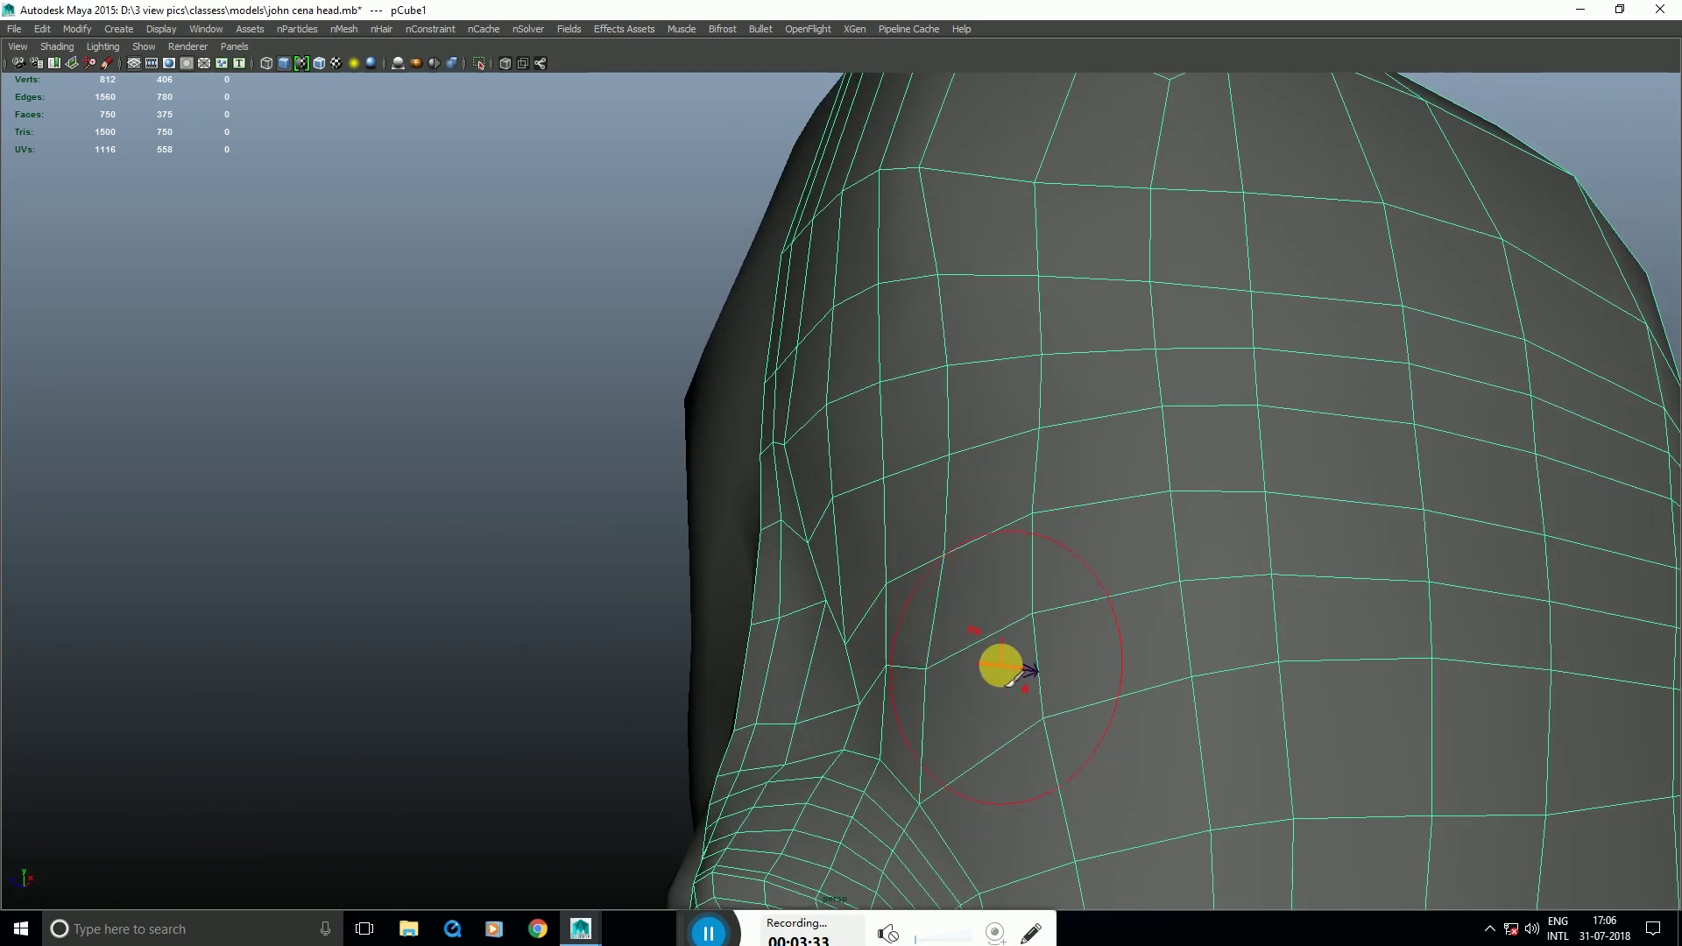
Step: Select the nose faces from the bridge down to the nostrils and extrude them forward toward the side profile
{"action": "key", "text": "space"}
{"action": "key", "text": "space"}
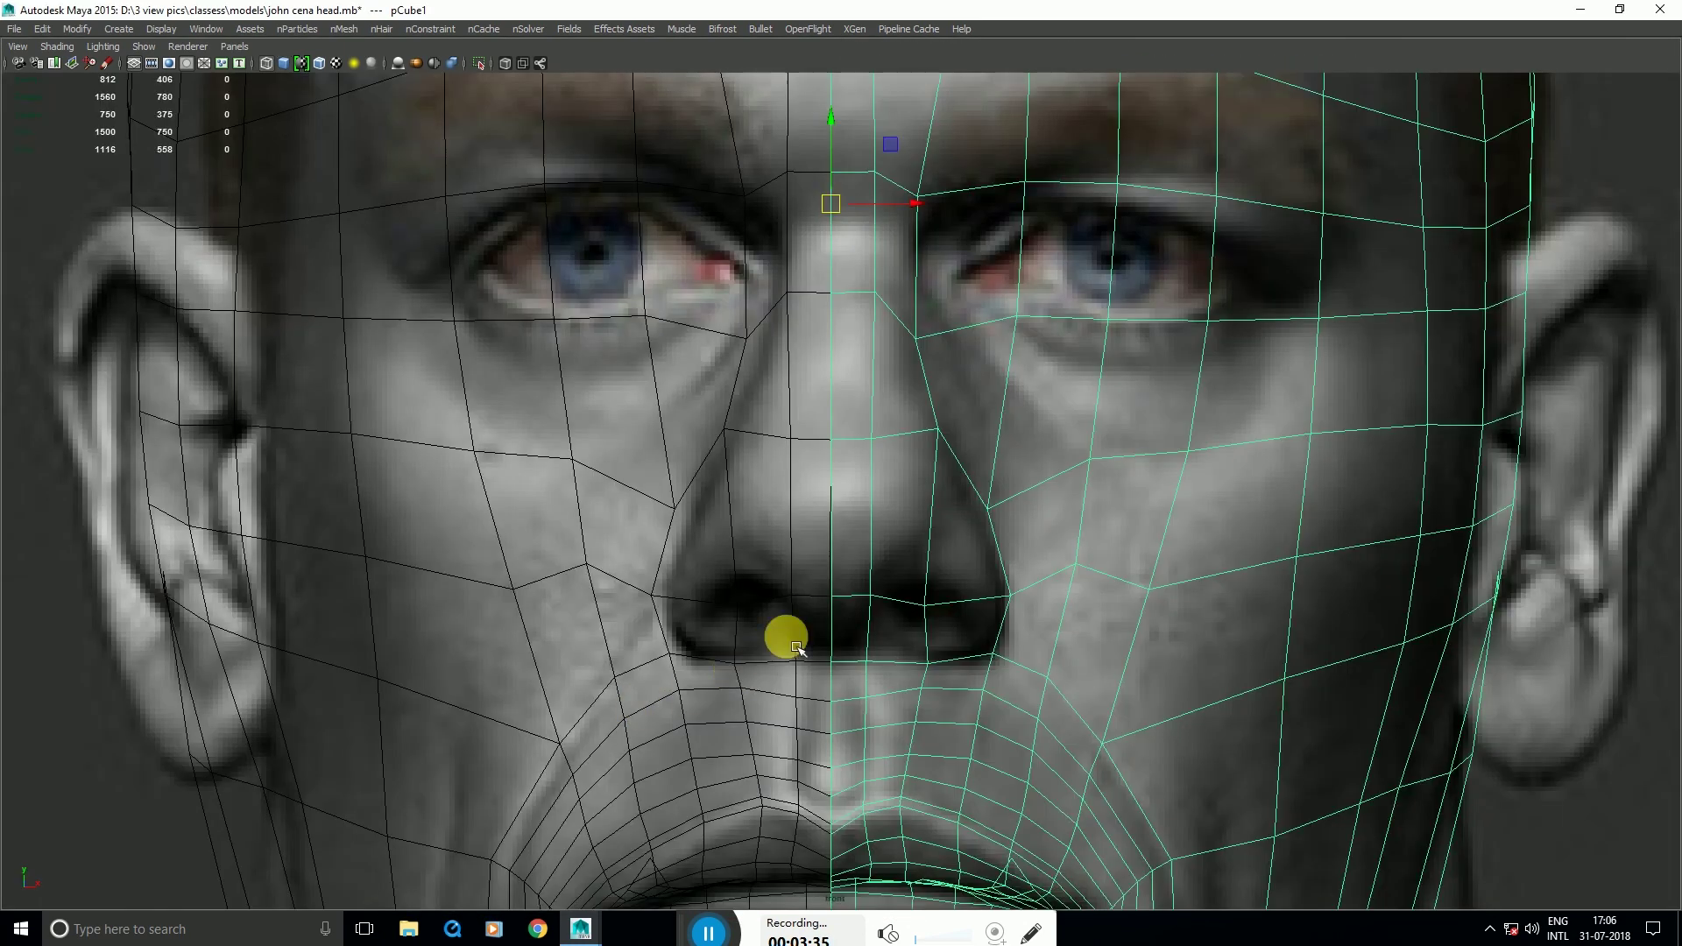
{"action": "middle_click_drag", "start_coordinate": [925, 381], "coordinate": [938, 526], "text": "alt"}
{"action": "right_click_drag", "start_coordinate": [883, 470], "coordinate": [874, 505]}
{"action": "left_click", "coordinate": [870, 517]}
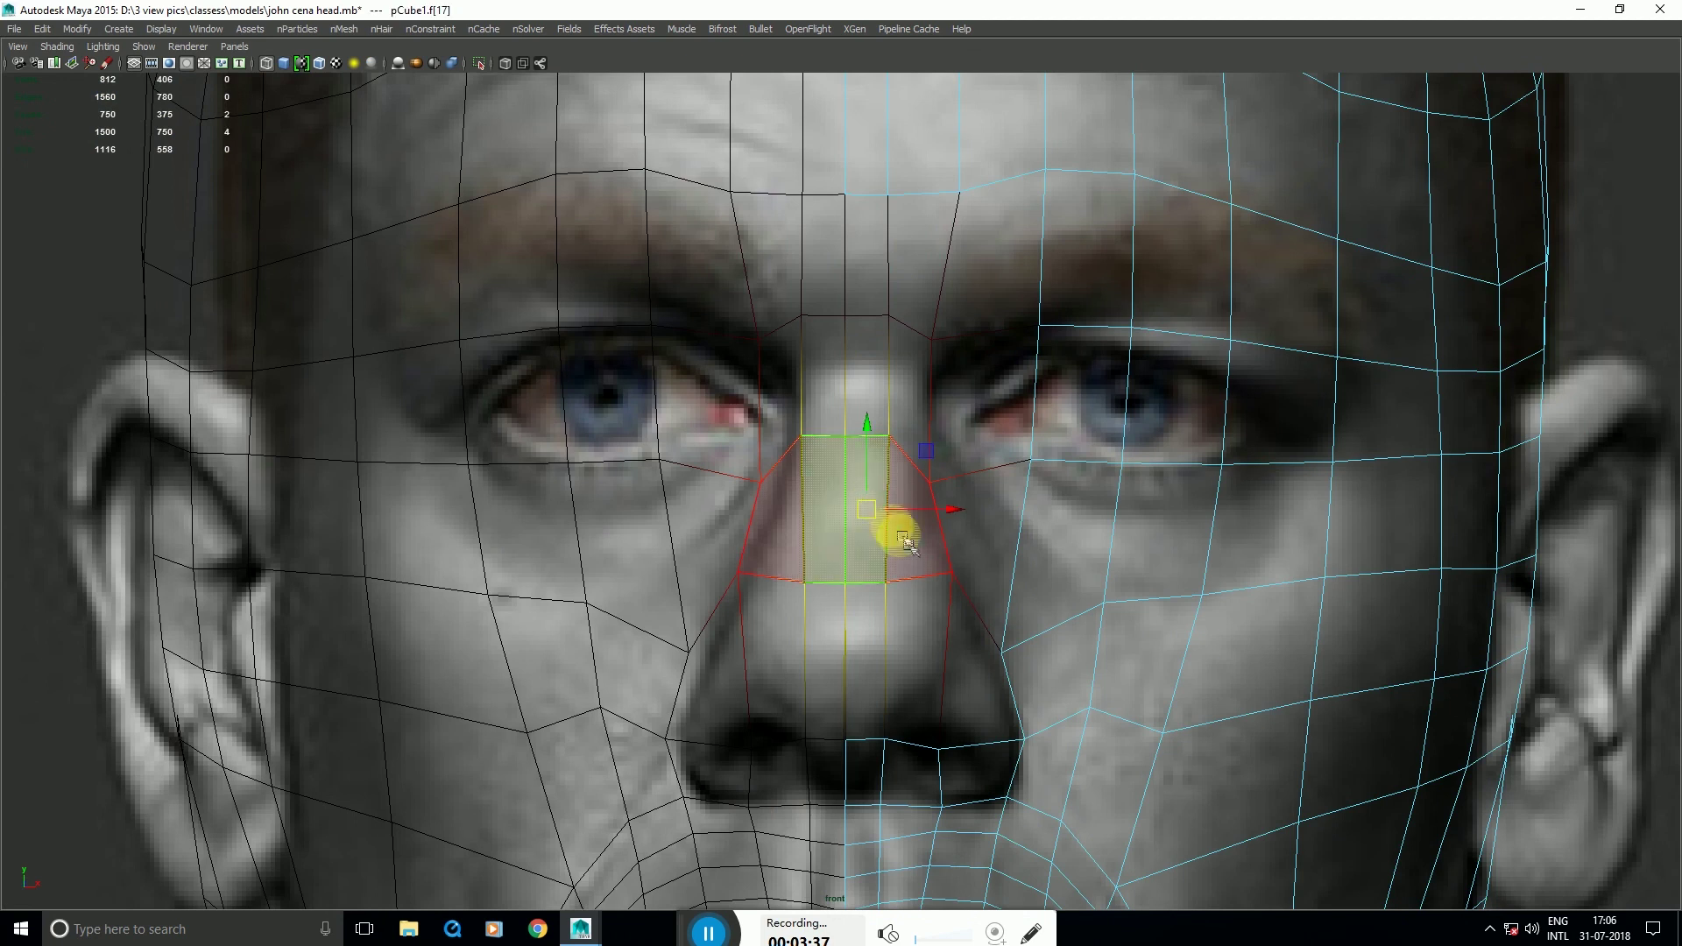
{"action": "left_click", "coordinate": [906, 543], "text": "shift"}
{"action": "left_click", "coordinate": [906, 624], "text": "shift"}
{"action": "mouse_move", "coordinate": [863, 648]}
{"action": "left_mouse_down"}
{"action": "mouse_move", "coordinate": [849, 762]}
{"action": "mouse_move", "coordinate": [912, 770]}
{"action": "mouse_move", "coordinate": [976, 725]}
{"action": "mouse_move", "coordinate": [994, 734]}
{"action": "left_mouse_up"}
{"action": "key", "text": "space"}
{"action": "left_click_drag", "start_coordinate": [1124, 638], "coordinate": [1284, 639]}
{"action": "right_click_drag", "start_coordinate": [930, 427], "coordinate": [930, 468], "text": "shift"}
{"action": "scroll", "coordinate": [920, 458], "scroll_direction": "down", "scroll_amount": 8}
{"action": "middle_click_drag", "start_coordinate": [879, 472], "coordinate": [902, 549], "text": "alt"}
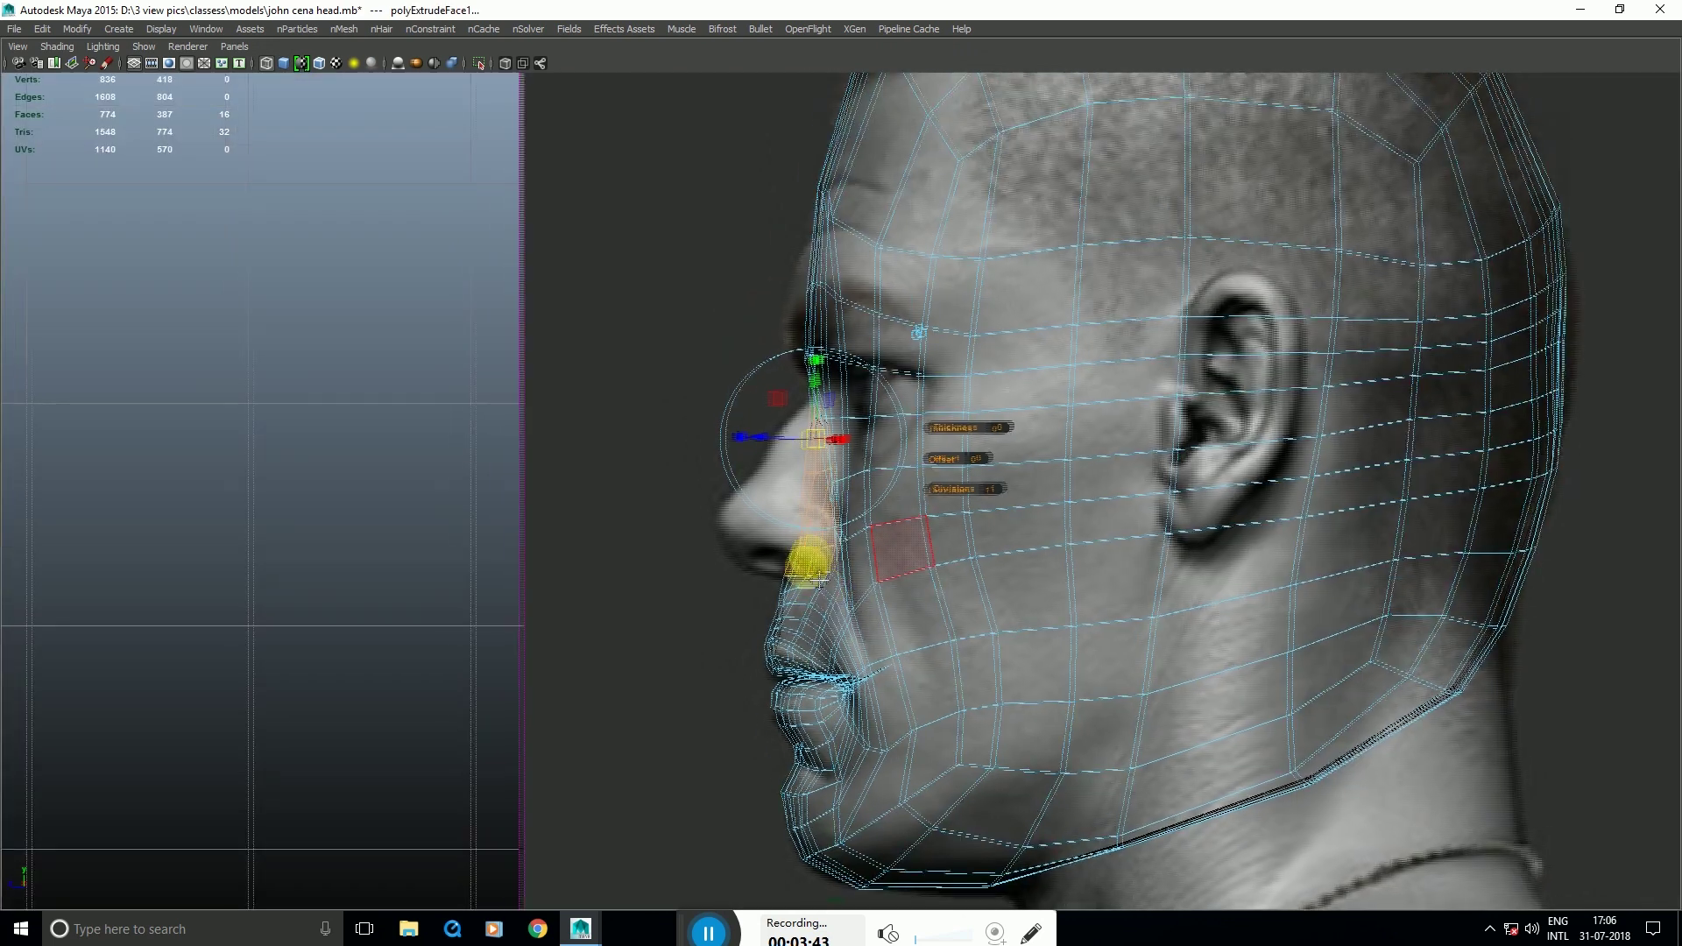
{"action": "mouse_move", "coordinate": [759, 442]}
{"action": "left_mouse_down"}
{"action": "mouse_move", "coordinate": [709, 442]}
{"action": "mouse_move", "coordinate": [746, 457]}
{"action": "left_mouse_up"}
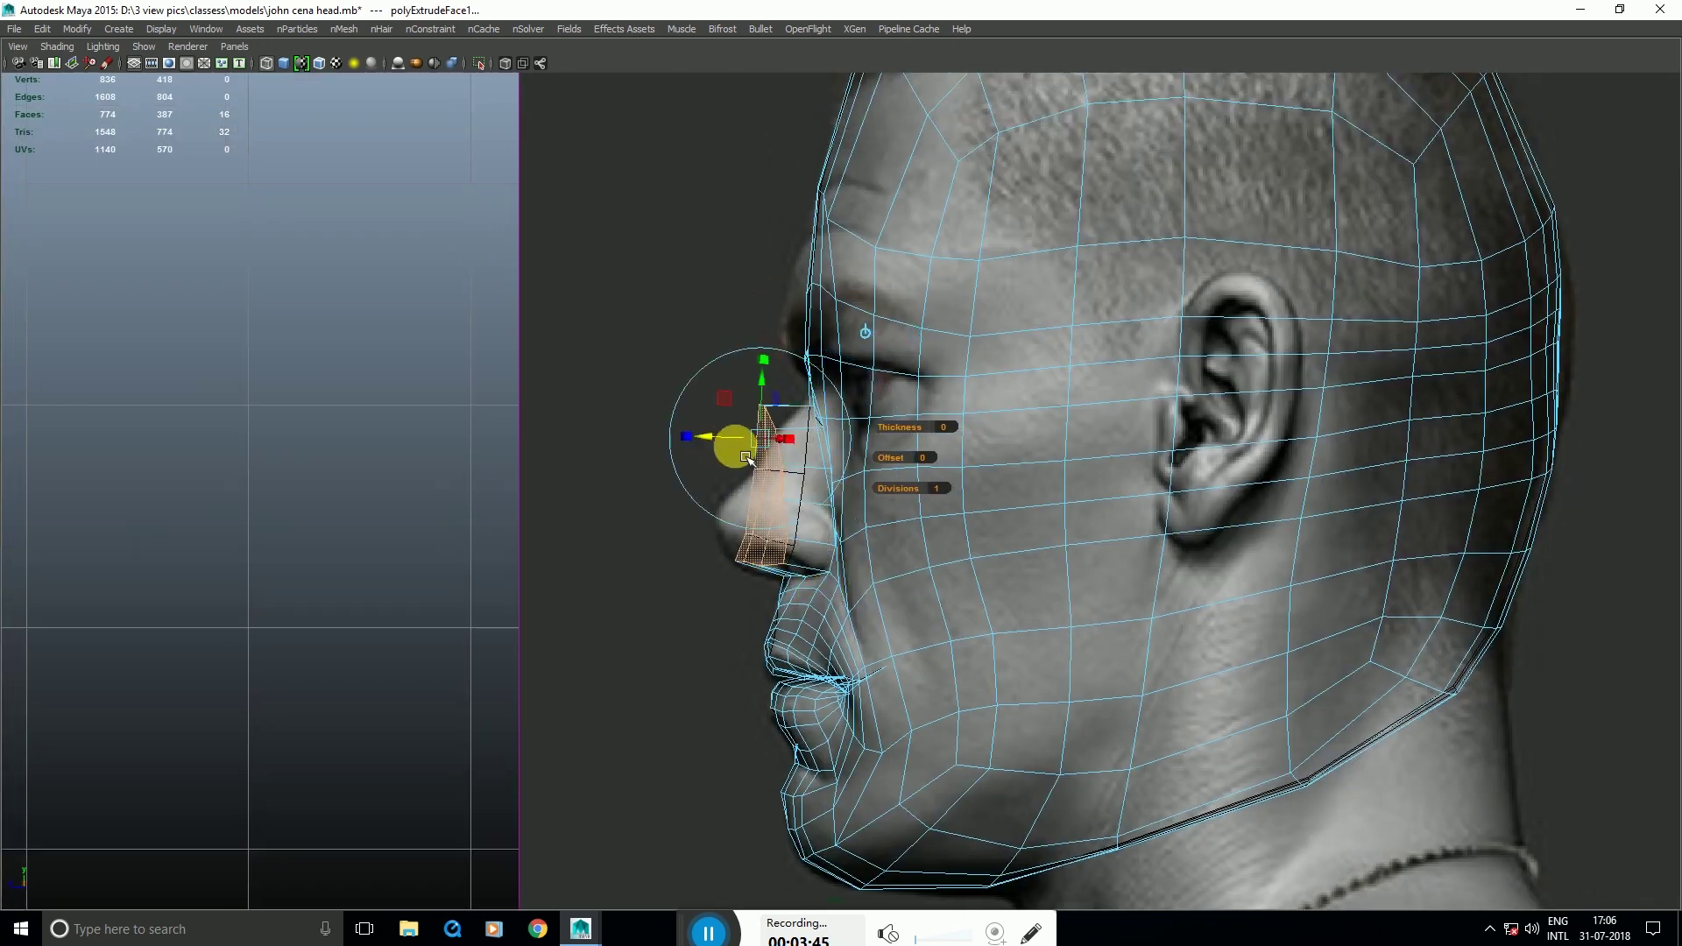
{"action": "left_click", "coordinate": [914, 602]}
Step: Delete the inner faces along the centre line of the extruded nose
{"action": "key", "text": "space"}
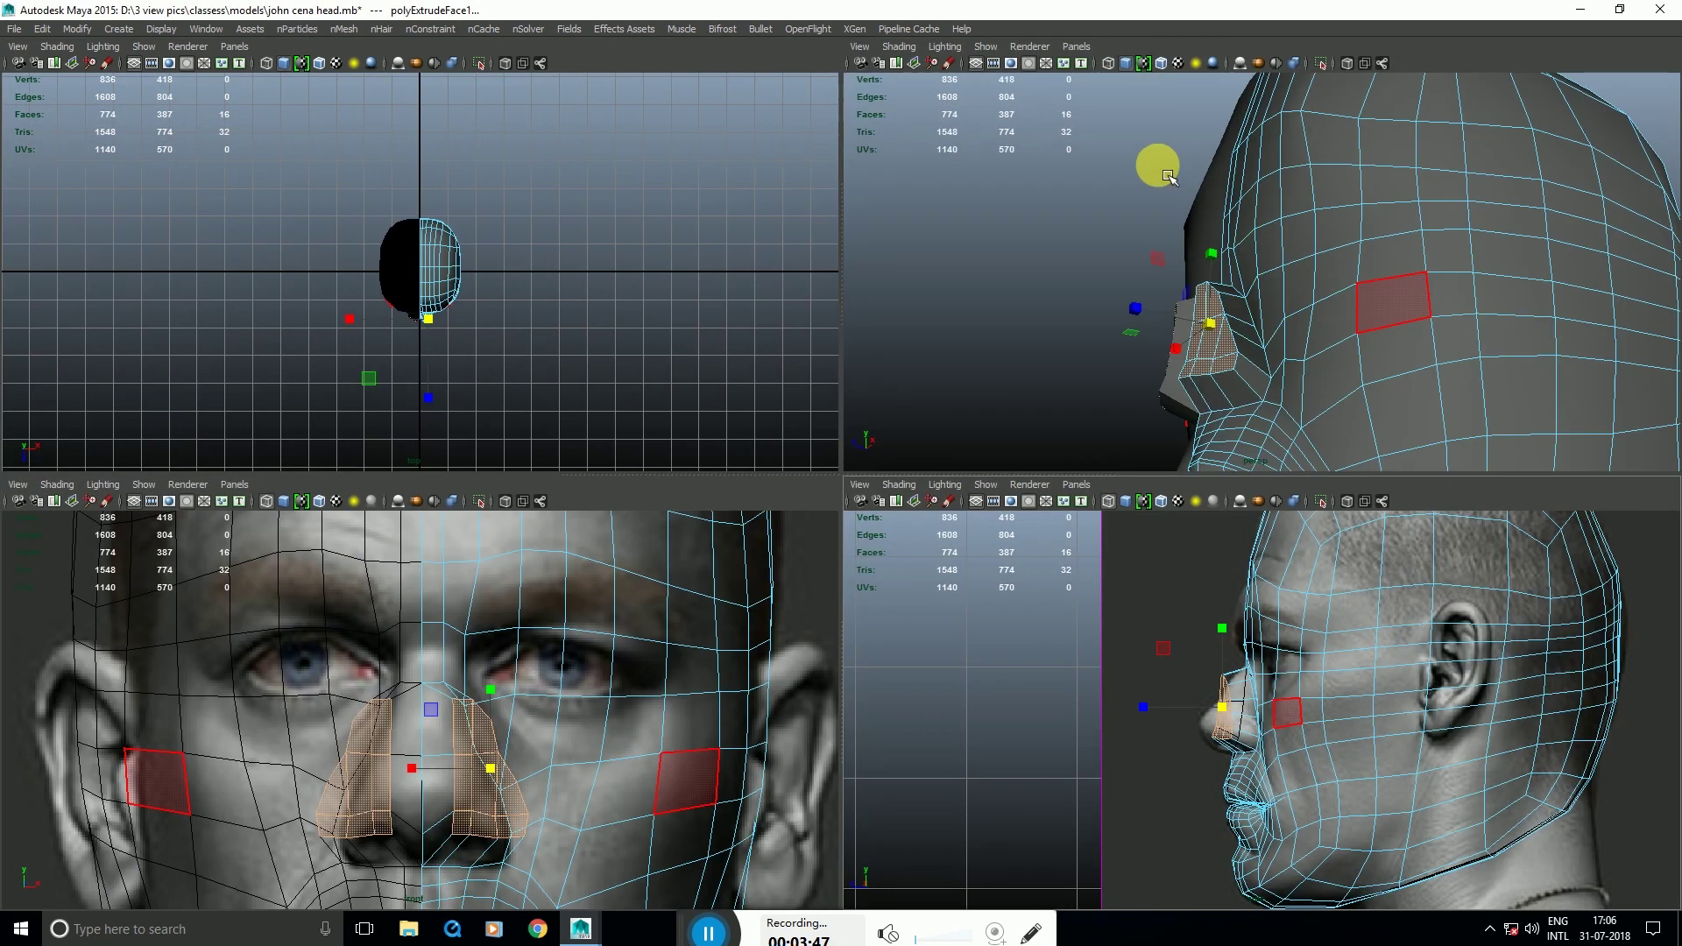
{"action": "key", "text": "space"}
{"action": "left_click_drag", "start_coordinate": [1016, 491], "coordinate": [1170, 518], "text": "alt"}
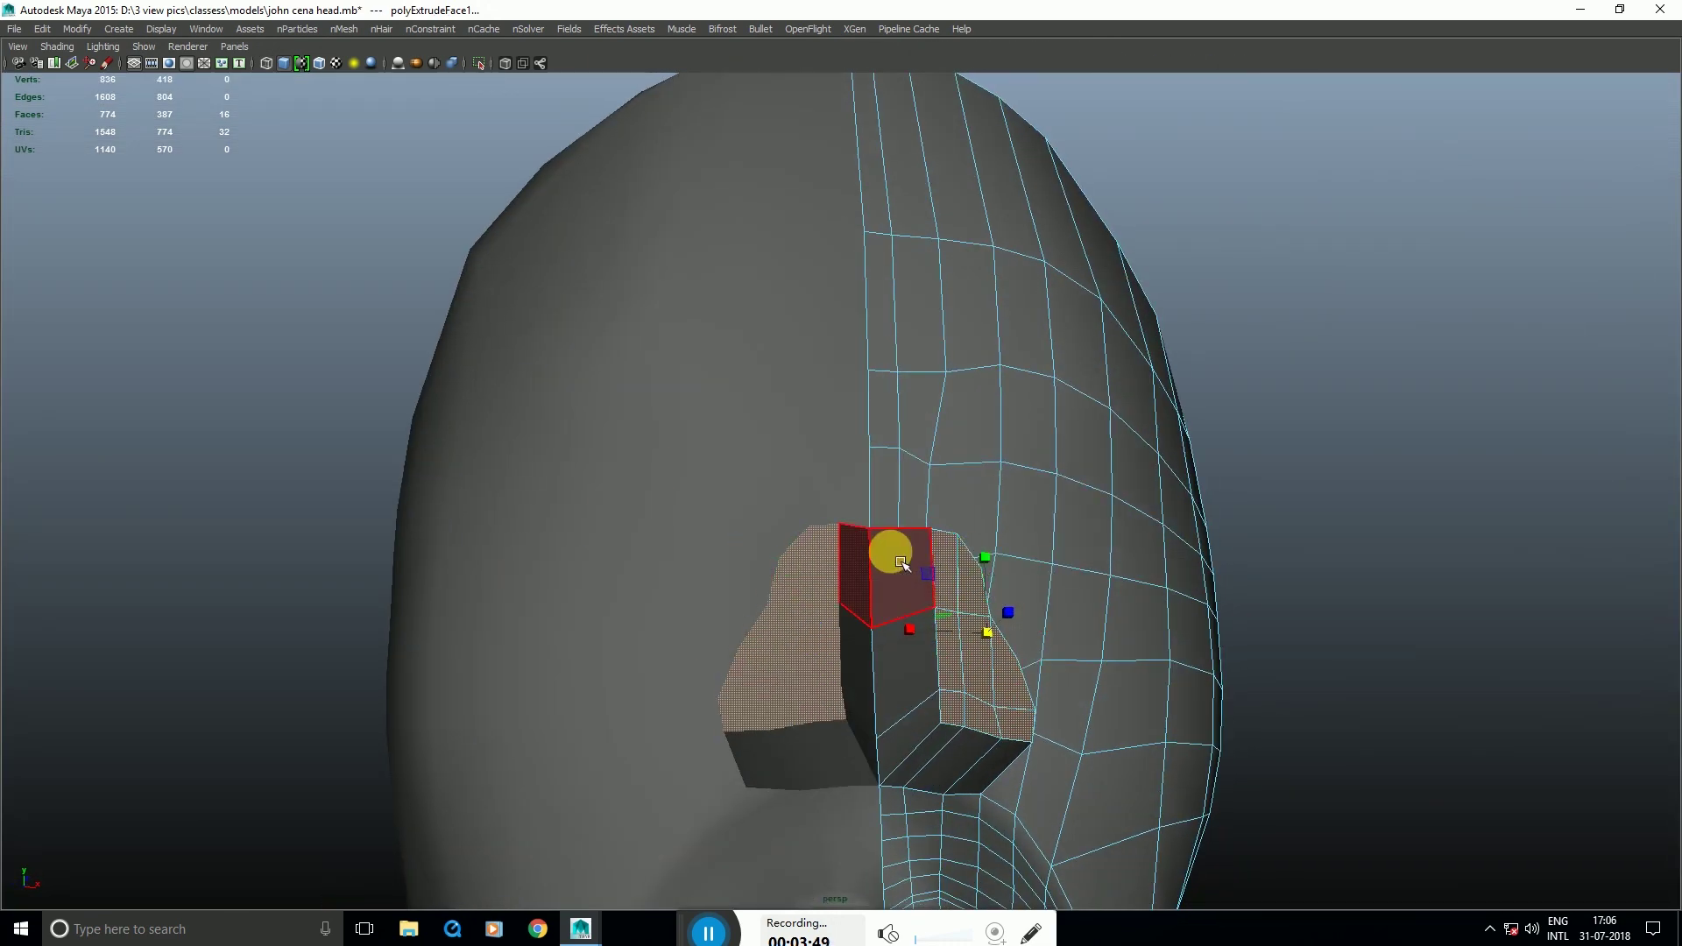
{"action": "left_click", "coordinate": [919, 591]}
{"action": "left_click", "coordinate": [912, 673], "text": "shift"}
{"action": "left_click", "coordinate": [913, 676], "text": "shift"}
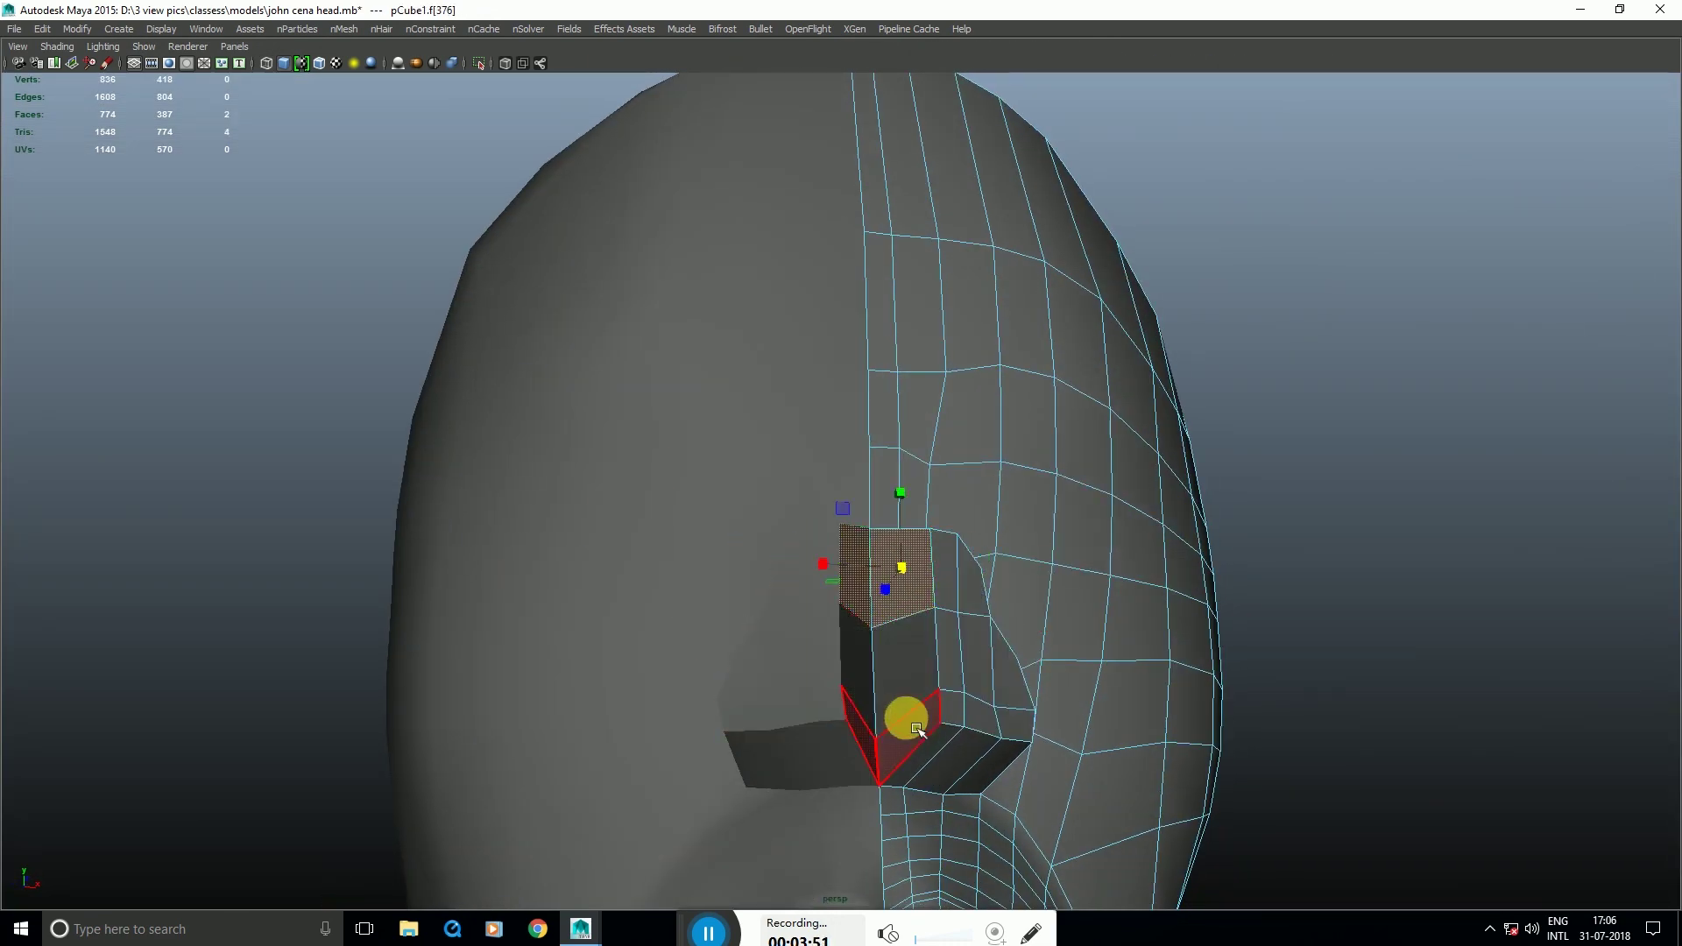
{"action": "left_click", "coordinate": [918, 729], "text": "shift"}
{"action": "left_click", "coordinate": [918, 696], "text": "shift"}
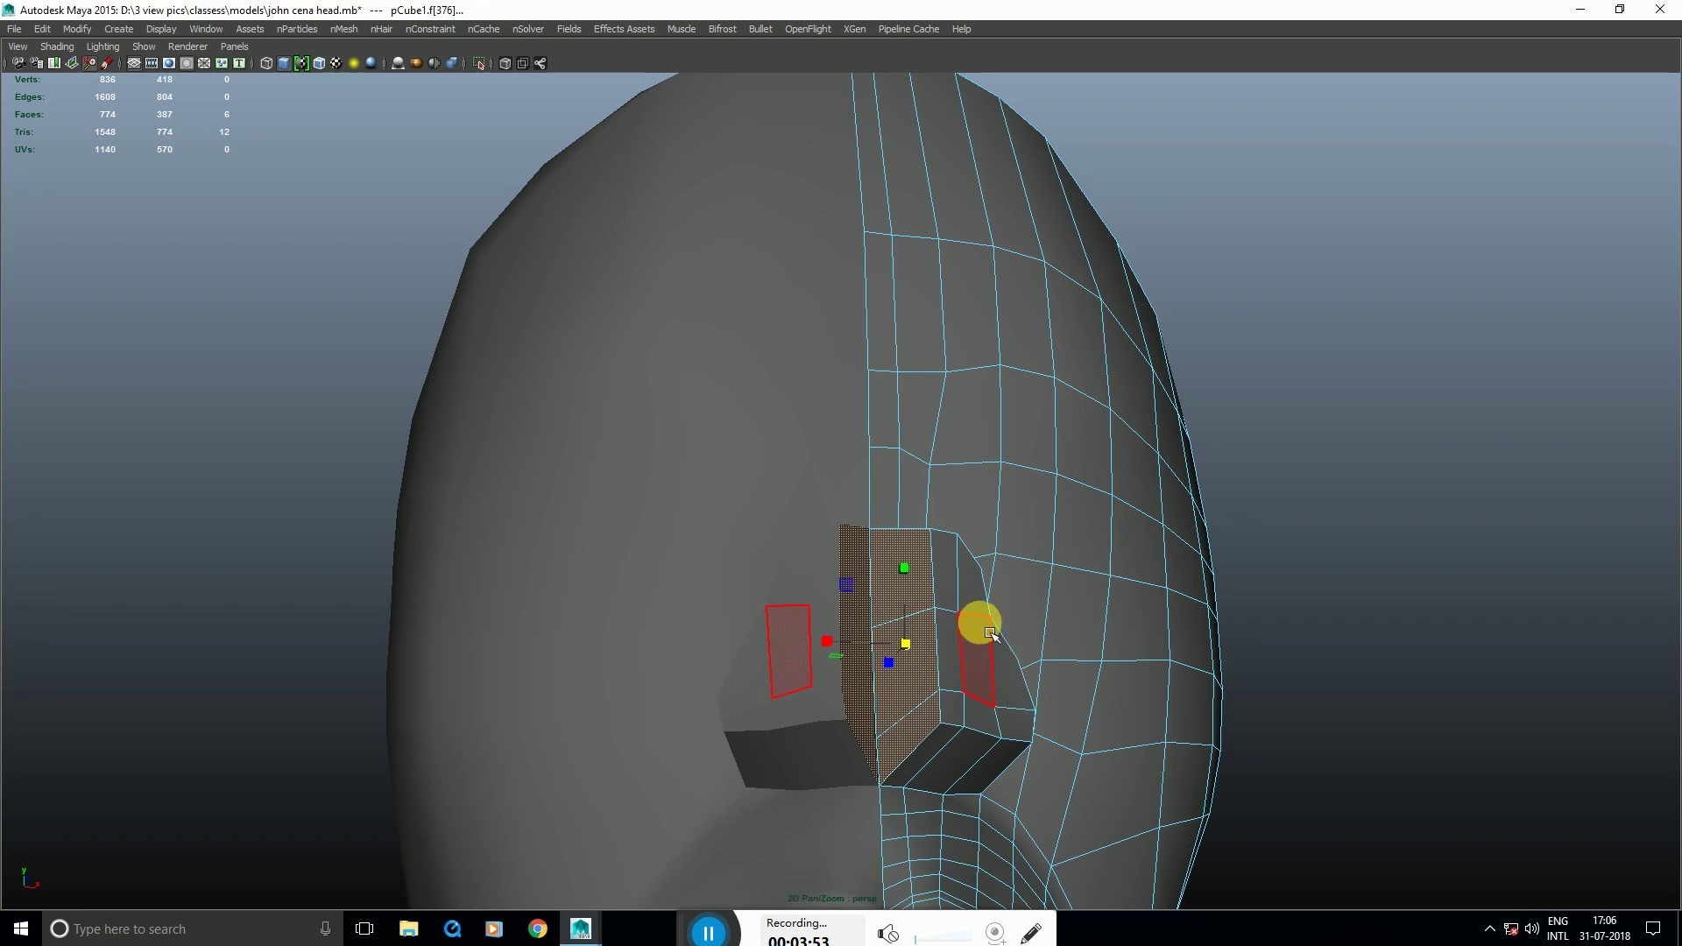
{"action": "key", "text": "Delete"}
{"action": "key", "text": "space"}
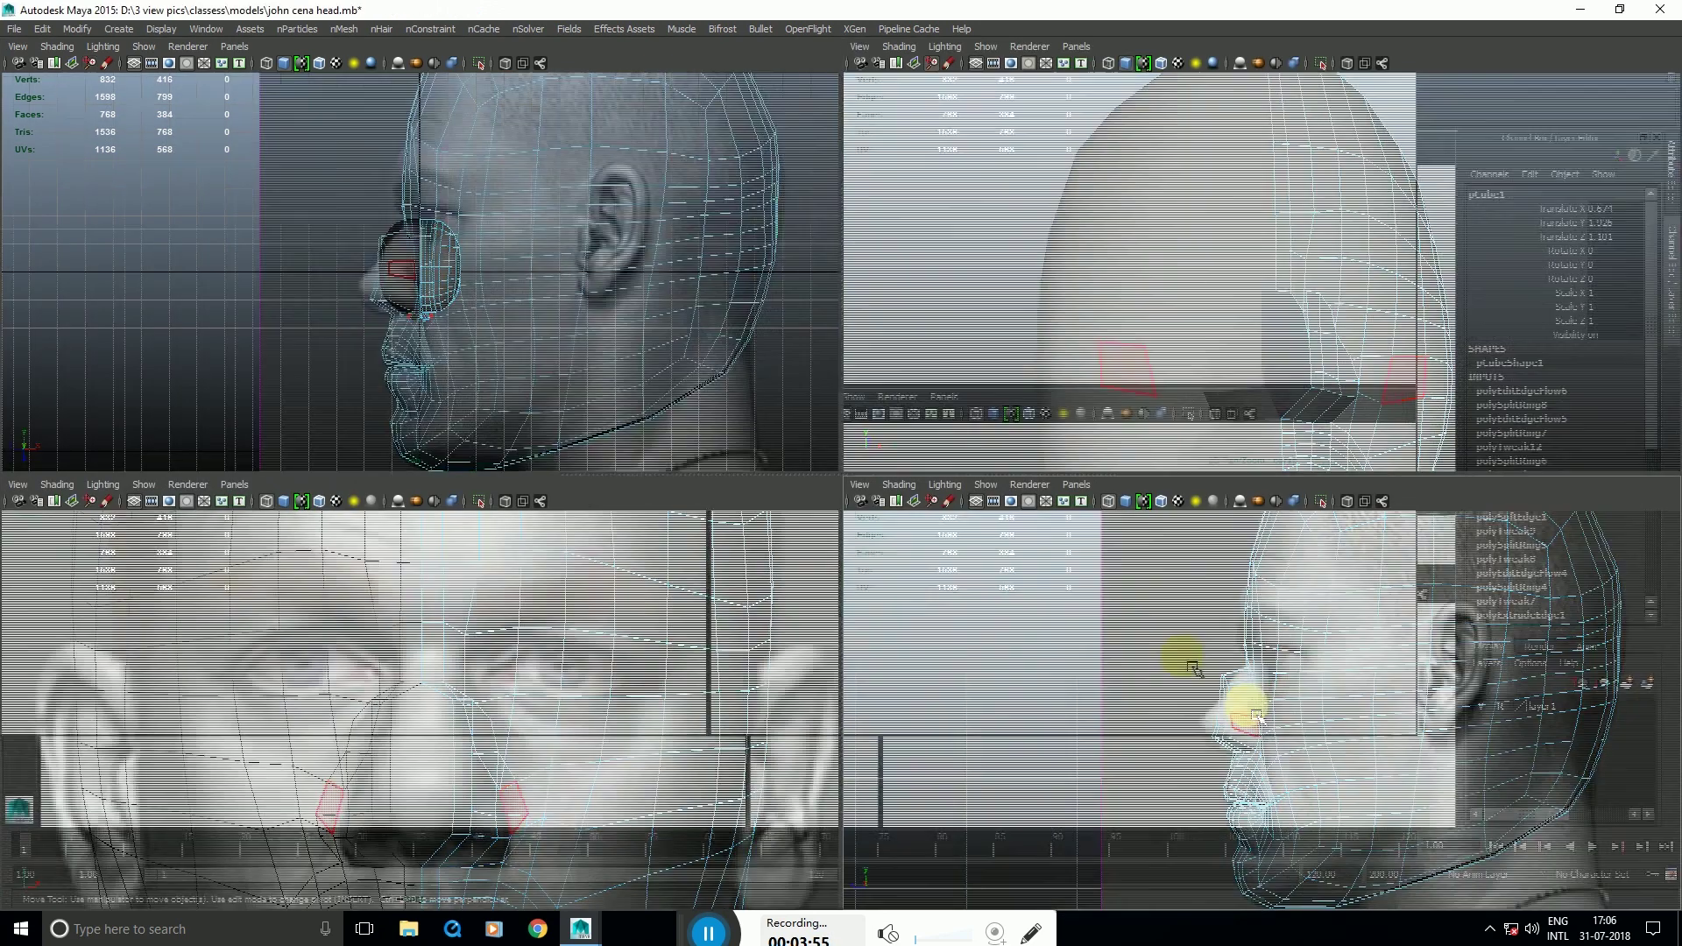
Step: Scale the front vertices of the extruded nose and shift them sideways toward the centre line in the front reference
{"action": "key", "text": "space"}
{"action": "left_click_drag", "start_coordinate": [804, 554], "coordinate": [799, 545]}
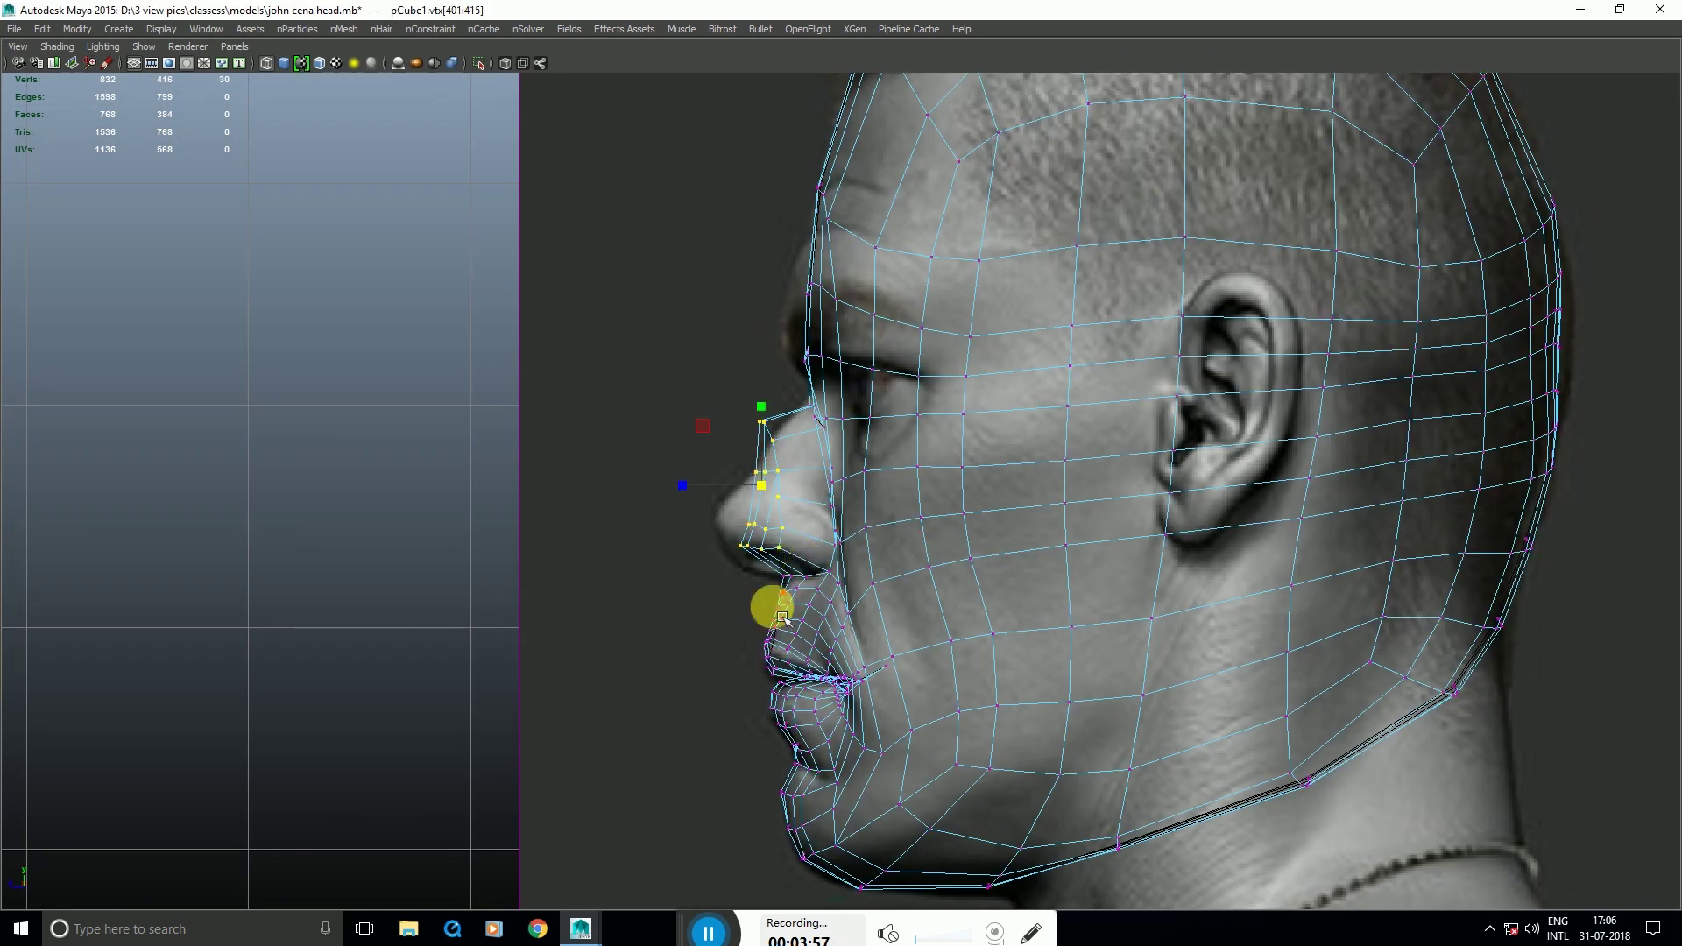
{"action": "key", "text": "space"}
{"action": "left_click_drag", "start_coordinate": [617, 784], "coordinate": [563, 780]}
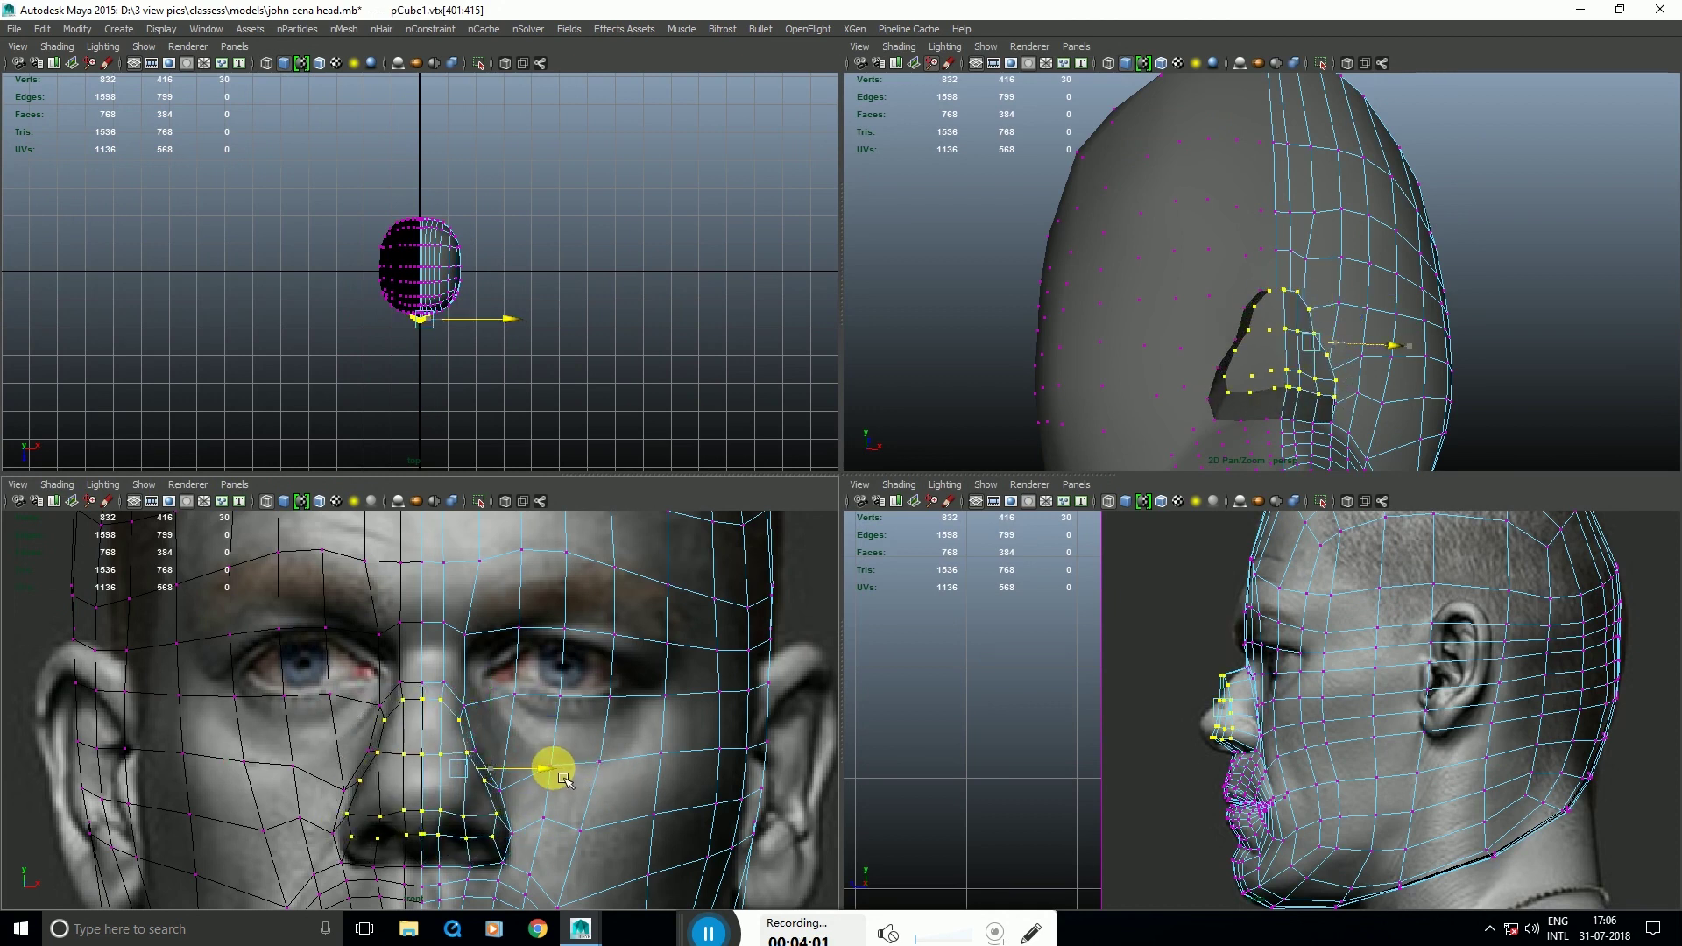
Step: Insert an edge loop around the extruded sides of the nose
{"action": "key", "text": "space"}
{"action": "left_click_drag", "start_coordinate": [1113, 563], "coordinate": [997, 610], "text": "alt"}
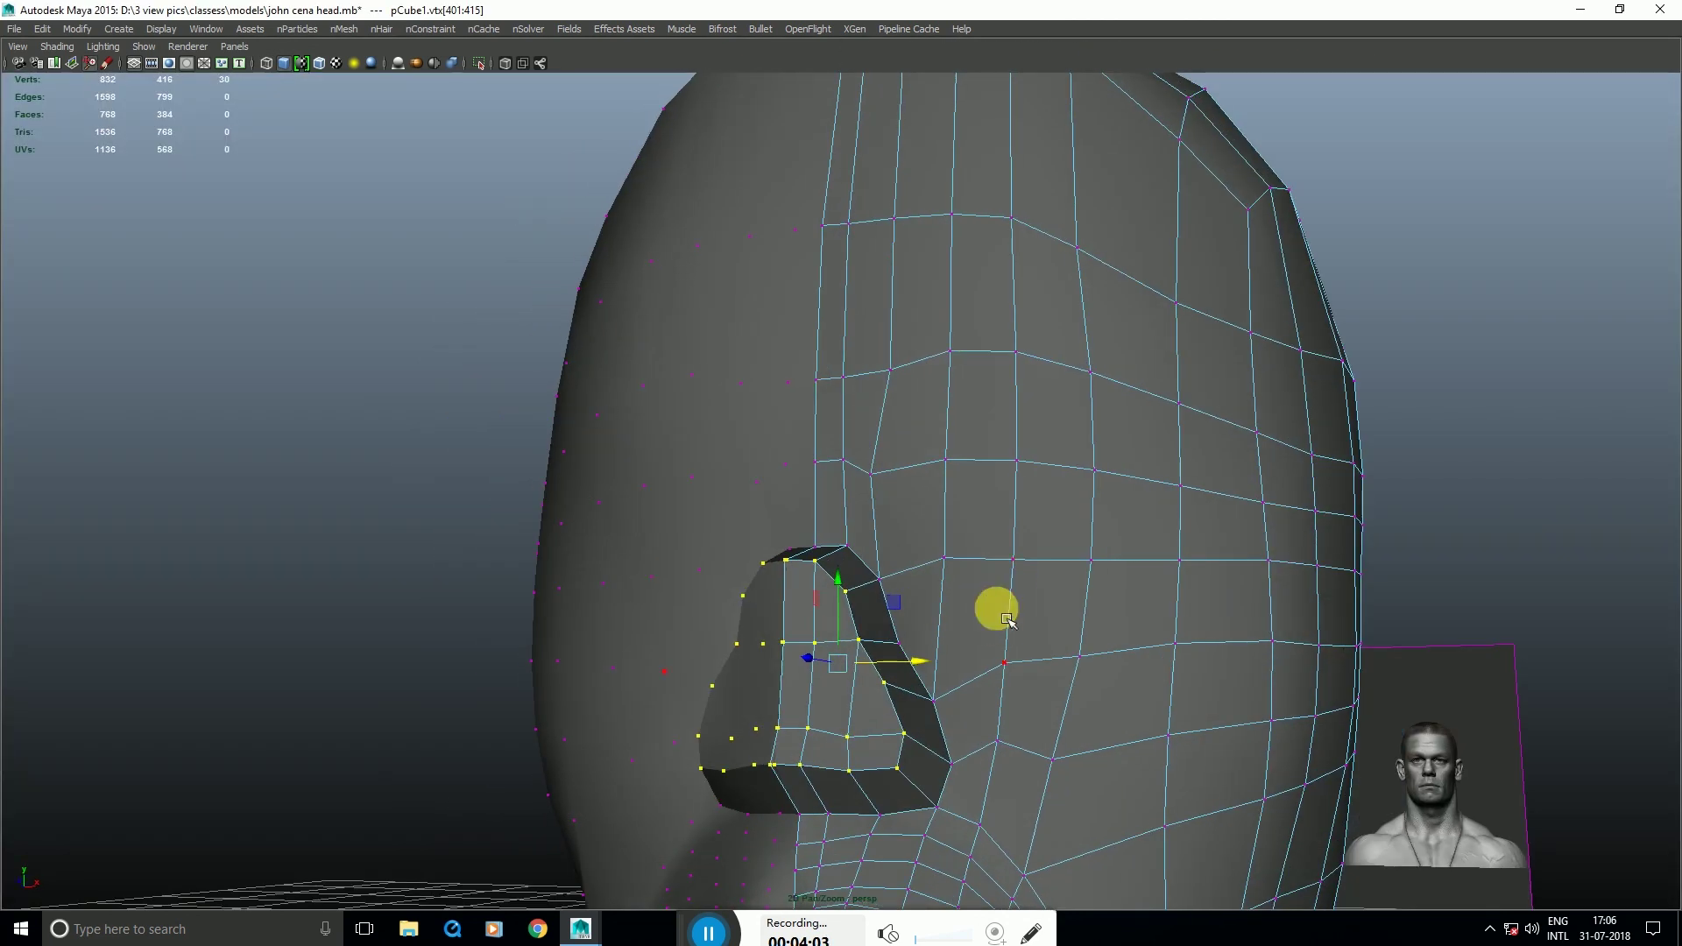
{"action": "right_click_drag", "start_coordinate": [997, 610], "coordinate": [1021, 580]}
{"action": "left_click", "coordinate": [944, 574]}
{"action": "left_click_drag", "start_coordinate": [944, 575], "coordinate": [875, 477], "text": "alt"}
{"action": "right_click_drag", "start_coordinate": [865, 390], "coordinate": [852, 404], "text": "shift"}
{"action": "left_click", "coordinate": [869, 405]}
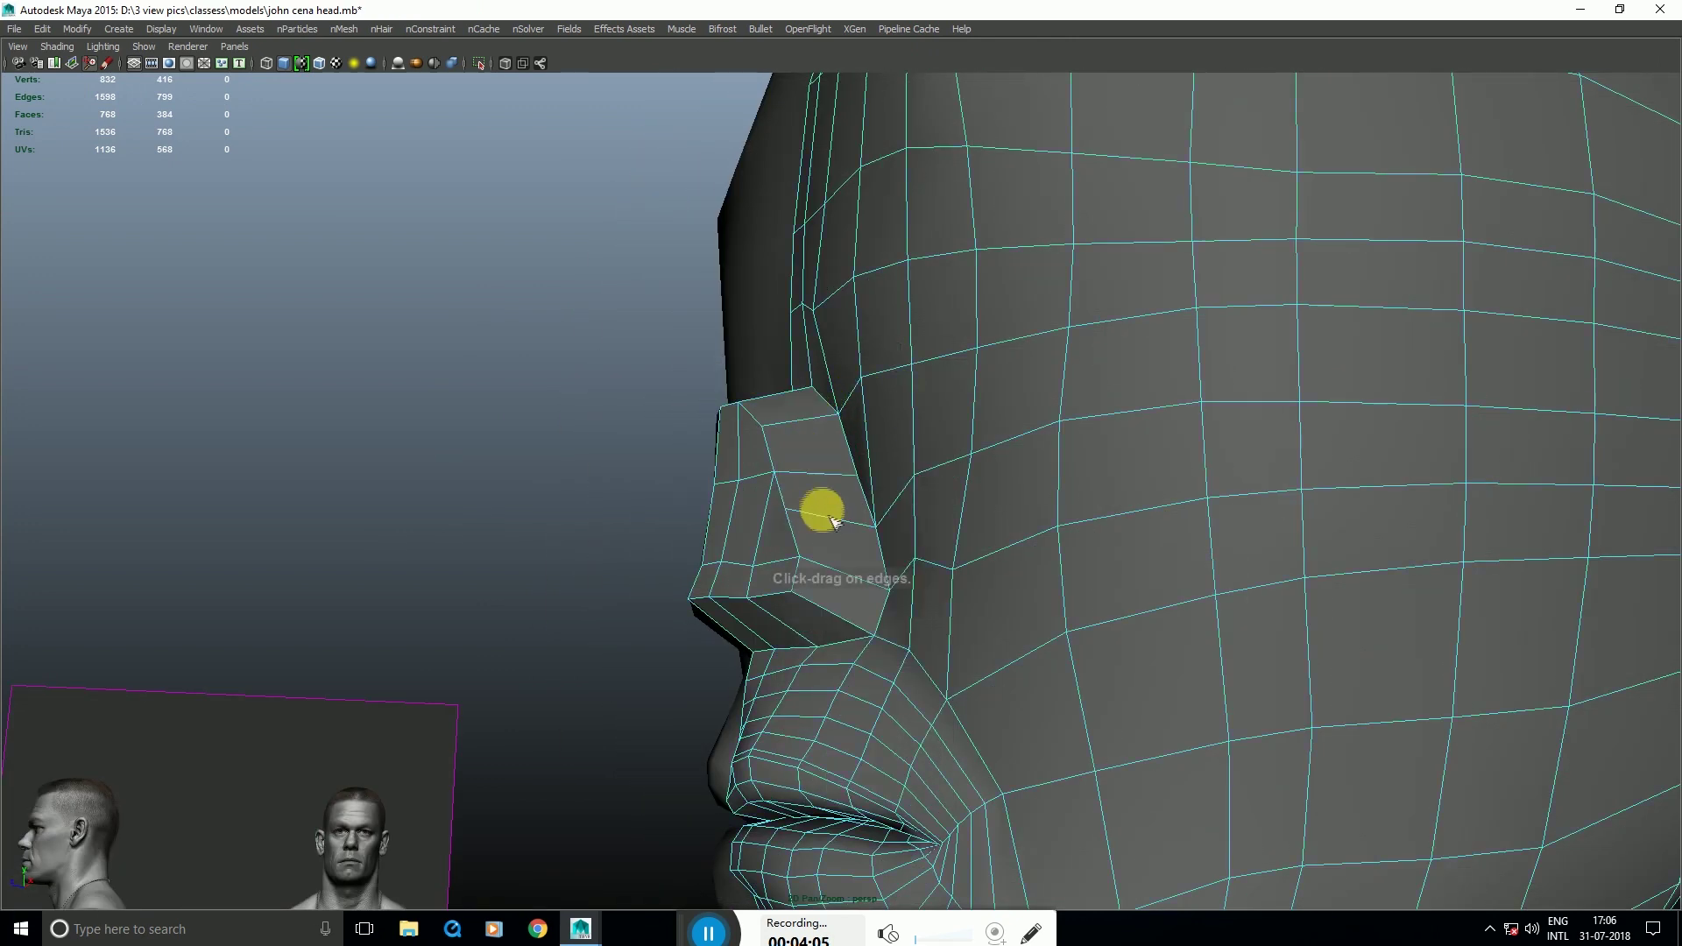
{"action": "right_click_drag", "start_coordinate": [931, 595], "coordinate": [955, 559]}
{"action": "left_click", "coordinate": [939, 452]}
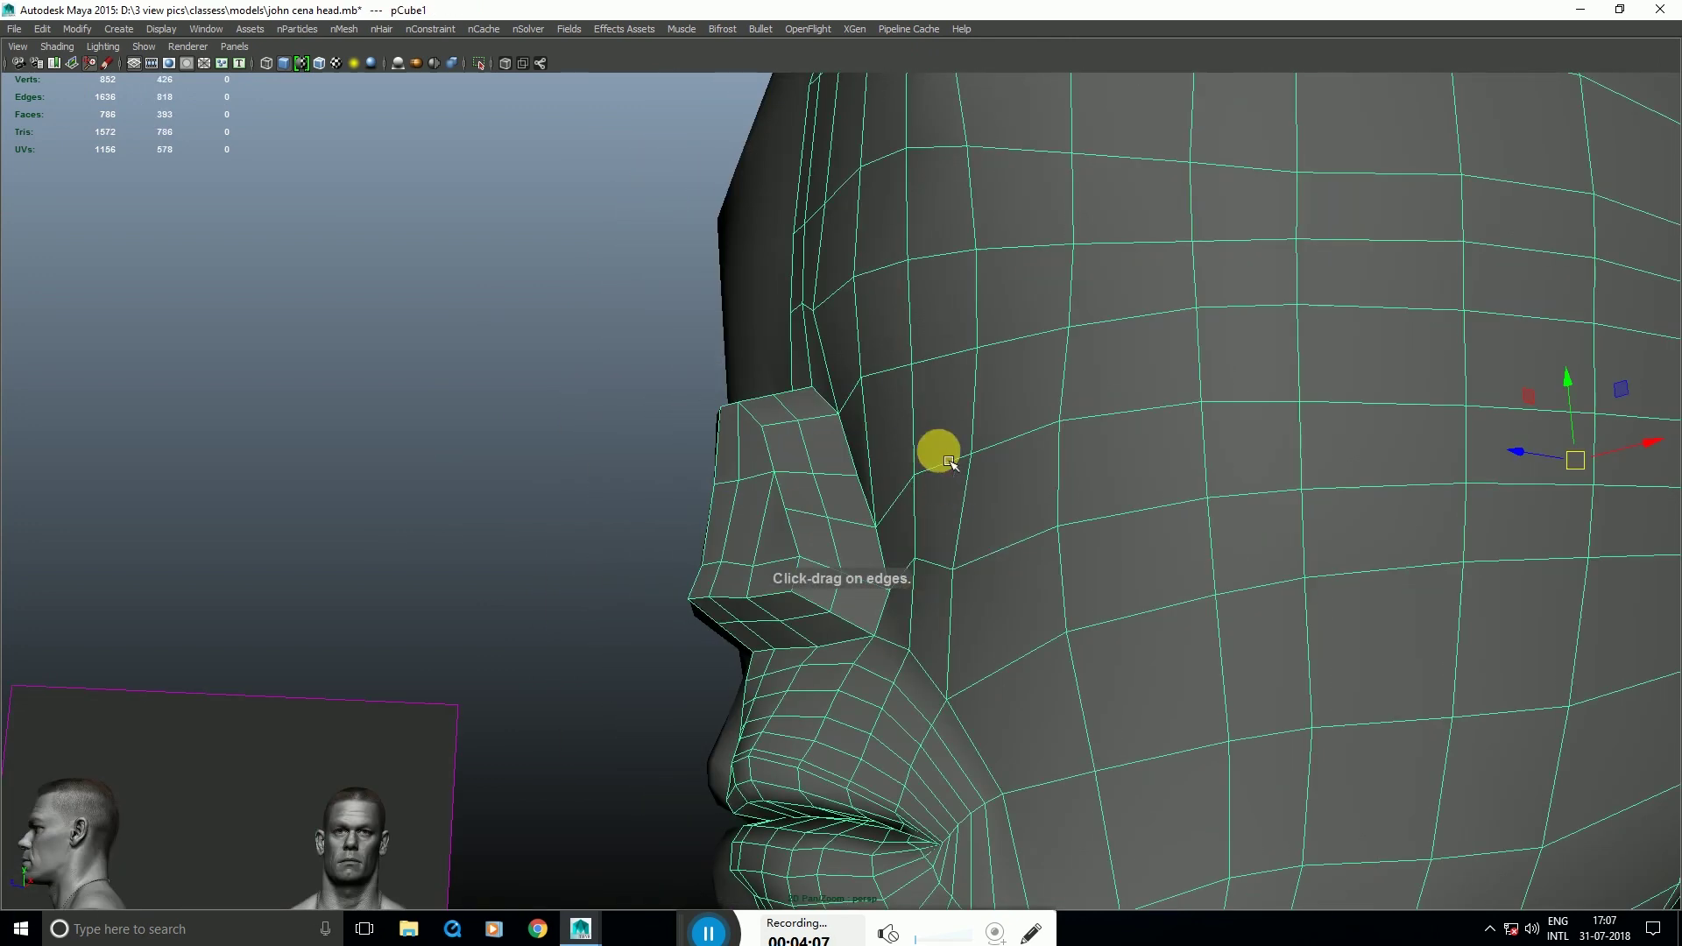
Step: Smooth the blocky sides of the extruded nose with the Sculpt Geometry brush
{"action": "right_click_drag", "start_coordinate": [944, 434], "coordinate": [858, 403], "text": "shift"}
{"action": "left_click_drag", "start_coordinate": [851, 596], "coordinate": [916, 615], "text": "alt"}
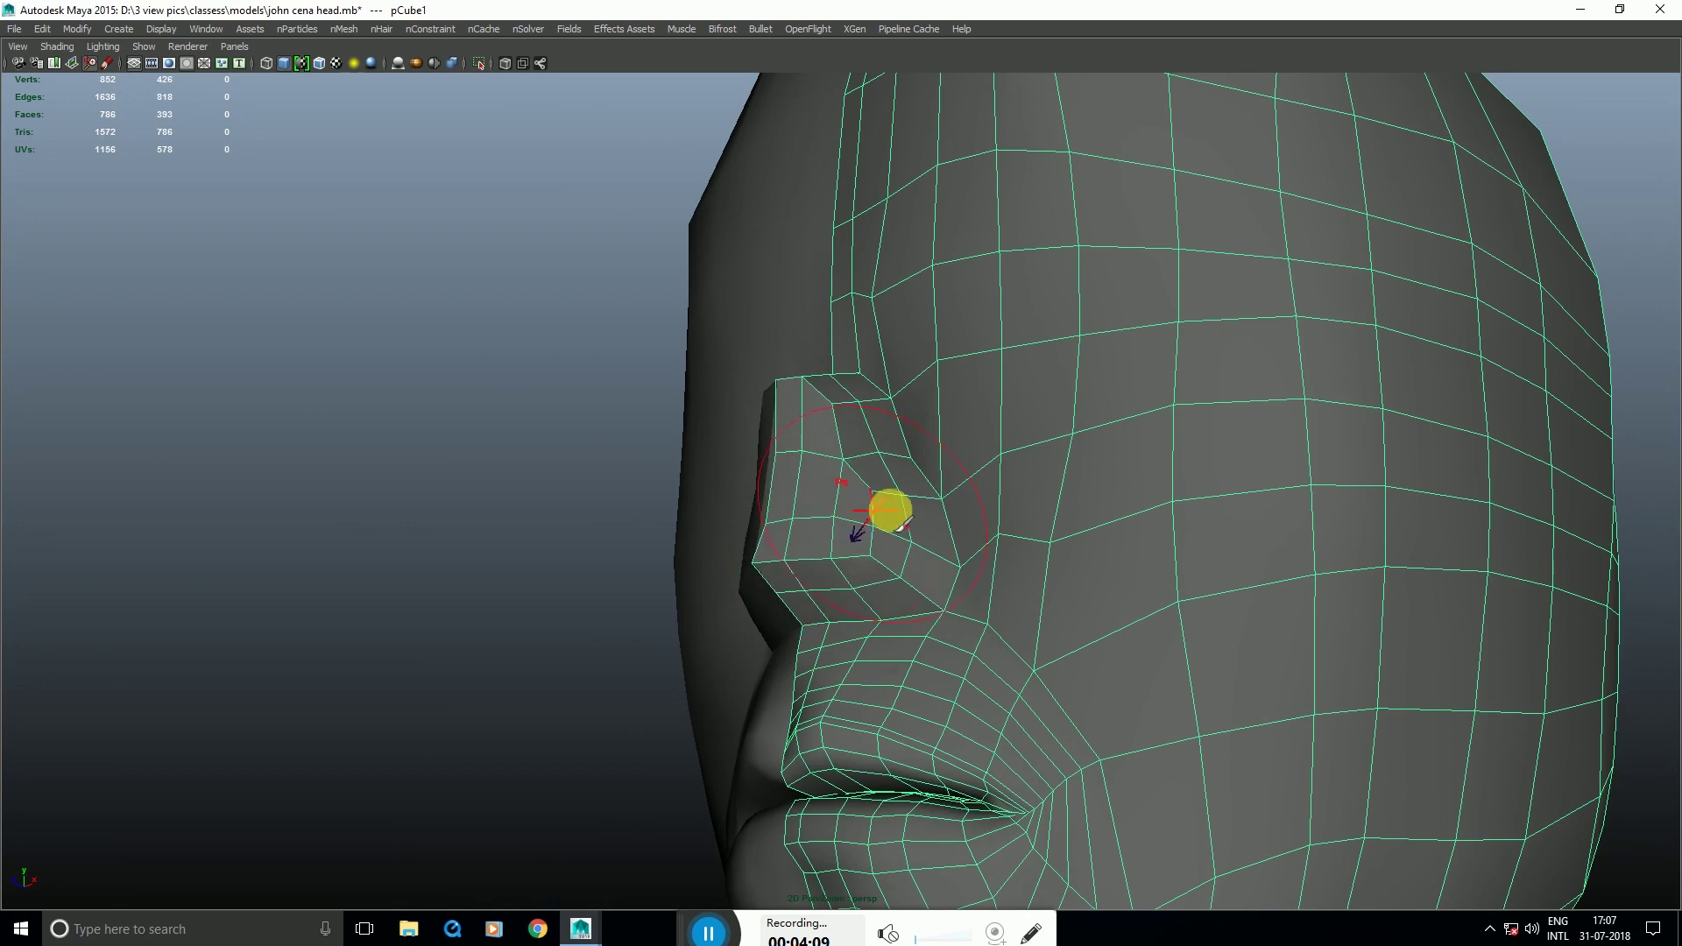
{"action": "left_click_drag", "start_coordinate": [963, 558], "coordinate": [949, 498], "text": "alt"}
{"action": "key", "text": "w"}
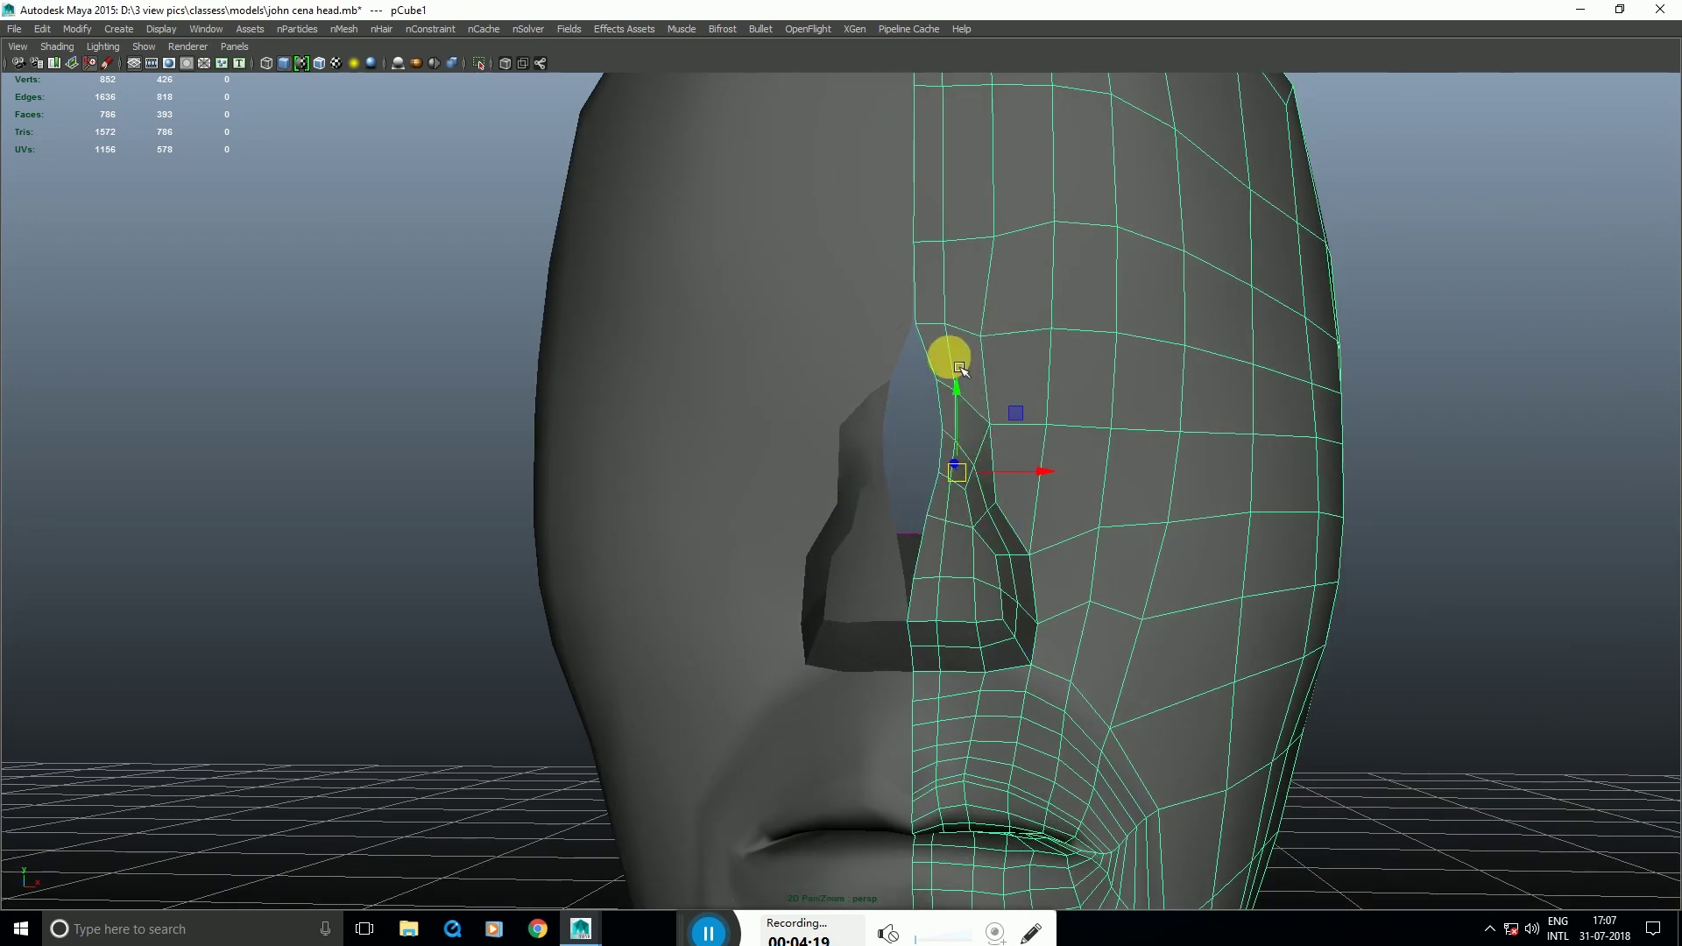
Step: Select the nose's centre-line vertices from the bridge to the base and align them at X = 0
{"action": "right_click_drag", "start_coordinate": [949, 357], "coordinate": [894, 264]}
{"action": "key", "text": "space"}
{"action": "key", "text": "space"}
{"action": "left_click_drag", "start_coordinate": [812, 261], "coordinate": [888, 628]}
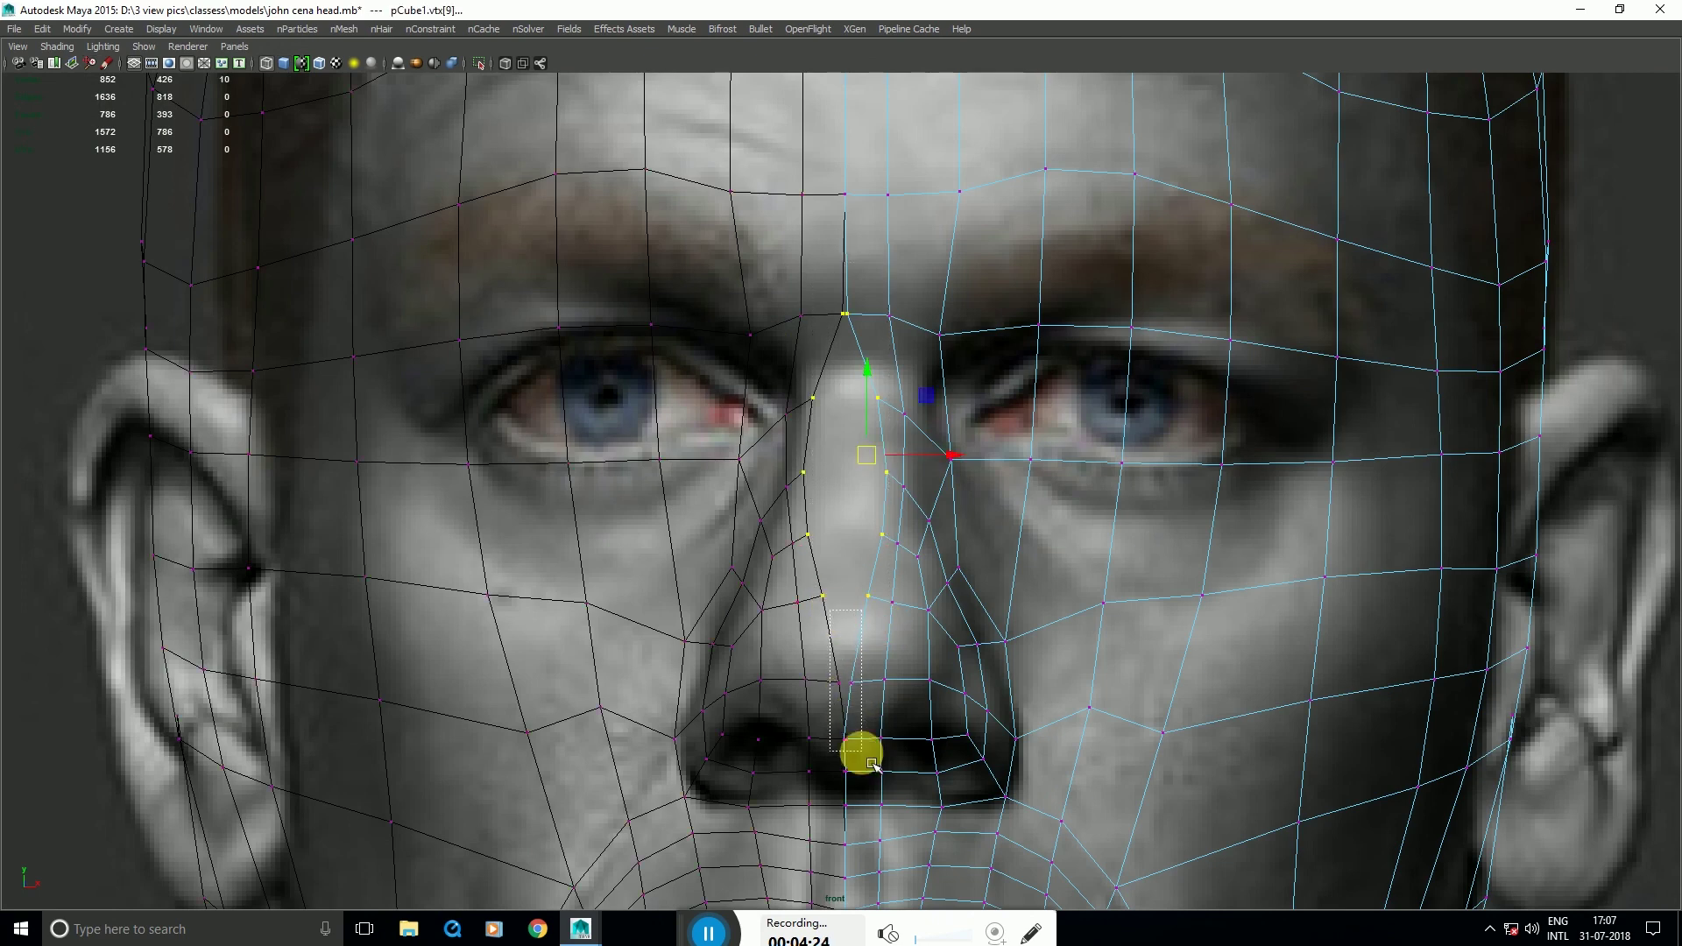
{"action": "left_click_drag", "start_coordinate": [862, 752], "coordinate": [863, 778], "text": "shift"}
{"action": "key", "text": "ctrl+space"}
{"action": "left_click", "coordinate": [1028, 55]}
{"action": "type", "text": "0"}
{"action": "key", "text": "Return"}
Step: Smooth the rejoined nose bridge and tip with the Sculpt Geometry brush
{"action": "key", "text": "space"}
{"action": "key", "text": "space"}
{"action": "left_click", "coordinate": [992, 490]}
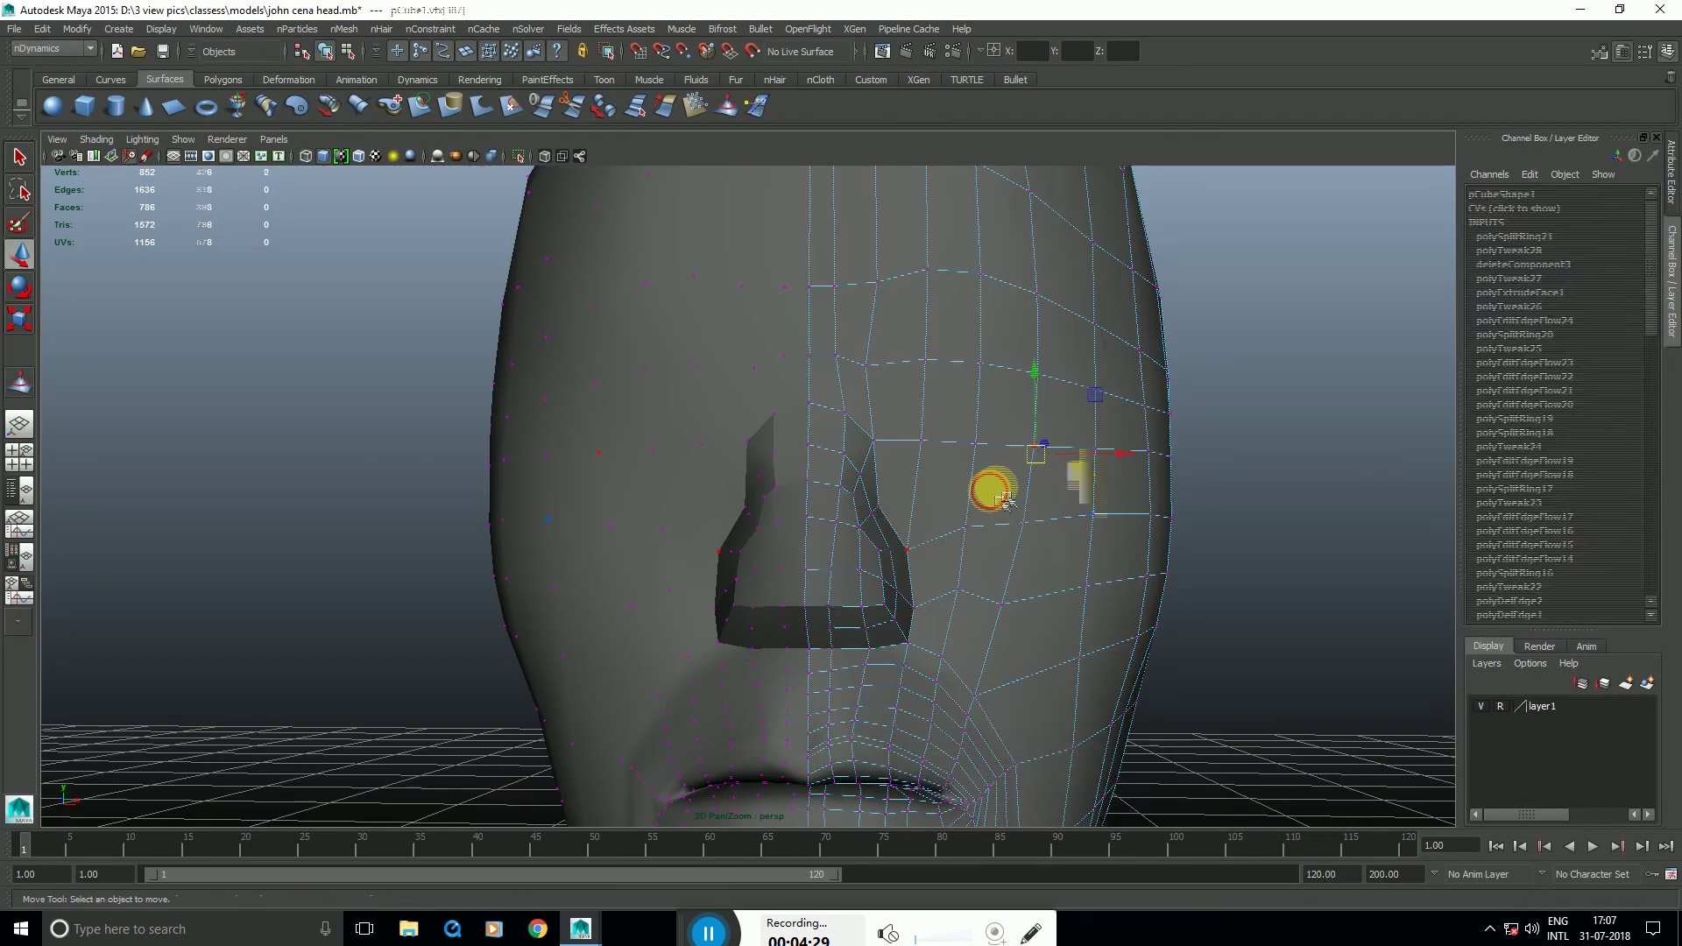
{"action": "left_click_drag", "start_coordinate": [992, 490], "coordinate": [879, 478], "text": "alt"}
{"action": "right_click_drag", "start_coordinate": [878, 465], "coordinate": [933, 402]}
{"action": "right_click_drag", "start_coordinate": [905, 398], "coordinate": [846, 373], "text": "shift"}
{"action": "left_click_drag", "start_coordinate": [792, 429], "coordinate": [795, 605], "text": "alt"}
{"action": "scroll", "coordinate": [823, 444], "scroll_direction": "up", "scroll_amount": 3}
{"action": "mouse_move", "coordinate": [898, 597]}
{"action": "left_mouse_down", "text": "alt"}
{"action": "mouse_move", "coordinate": [823, 444]}
{"action": "mouse_move", "coordinate": [878, 514]}
{"action": "mouse_move", "coordinate": [807, 491]}
{"action": "left_mouse_up", "text": "alt"}
{"action": "key", "text": "w"}
Step: Move the vertices of the nose tip, underside and lower bridge to follow the side reference profile
{"action": "key", "text": "space"}
{"action": "key", "text": "space"}
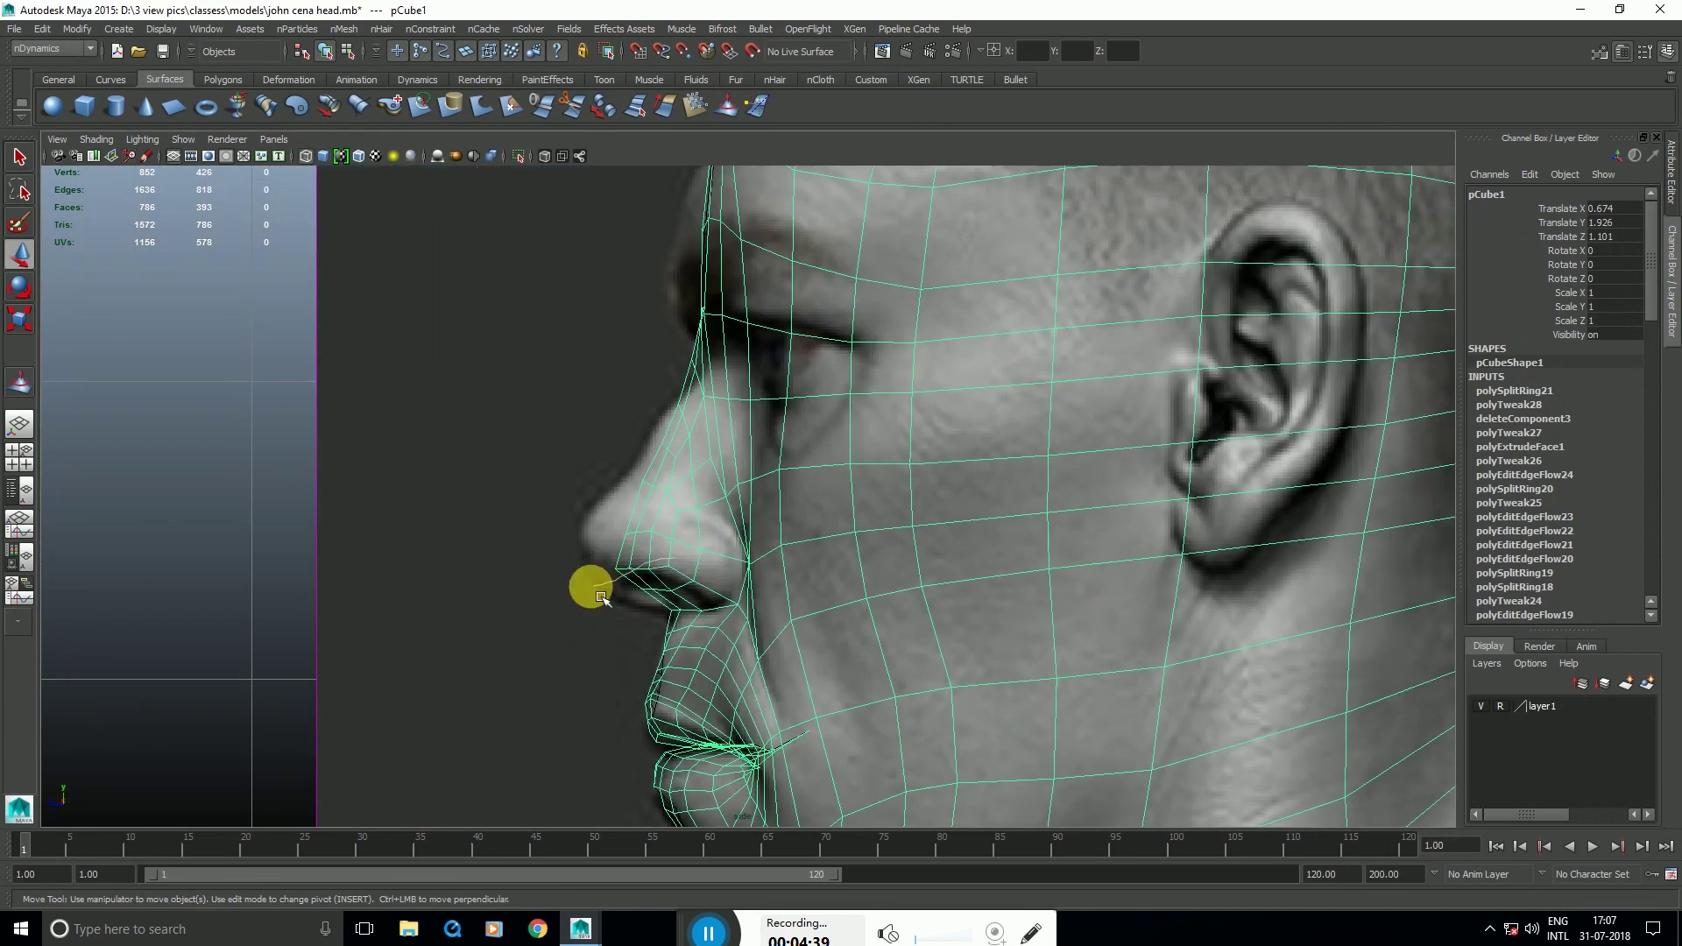
{"action": "right_click_drag", "start_coordinate": [673, 559], "coordinate": [591, 587]}
{"action": "scroll", "coordinate": [591, 587], "scroll_direction": "up", "scroll_amount": 3}
{"action": "left_click_drag", "start_coordinate": [527, 579], "coordinate": [650, 632]}
{"action": "key", "text": "b"}
{"action": "left_click_drag", "start_coordinate": [651, 633], "coordinate": [759, 623]}
{"action": "left_click_drag", "start_coordinate": [590, 605], "coordinate": [585, 645]}
{"action": "mouse_move", "coordinate": [525, 512]}
{"action": "left_mouse_down"}
{"action": "mouse_move", "coordinate": [618, 574]}
{"action": "mouse_move", "coordinate": [535, 529]}
{"action": "left_mouse_up"}
{"action": "left_click_drag", "start_coordinate": [585, 459], "coordinate": [647, 531]}
{"action": "left_click_drag", "start_coordinate": [614, 495], "coordinate": [613, 494]}
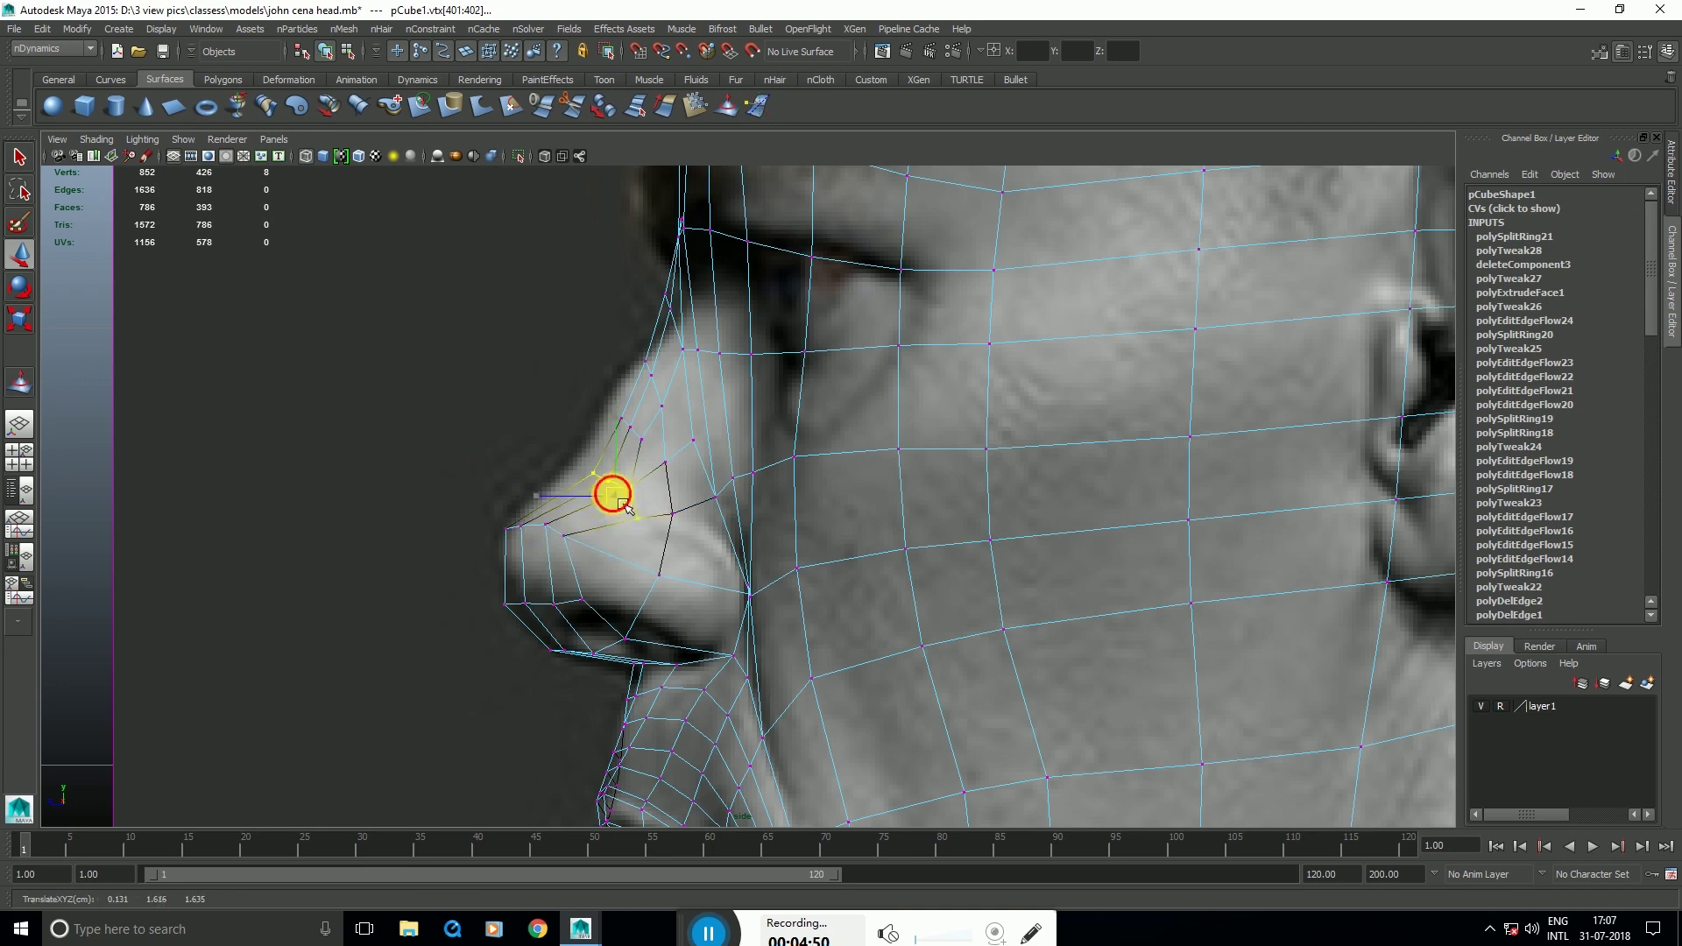
Step: Adjust the upper bridge vertices up to the nose root to match the side profile
{"action": "left_click_drag", "start_coordinate": [626, 397], "coordinate": [638, 415]}
{"action": "left_click", "coordinate": [682, 331]}
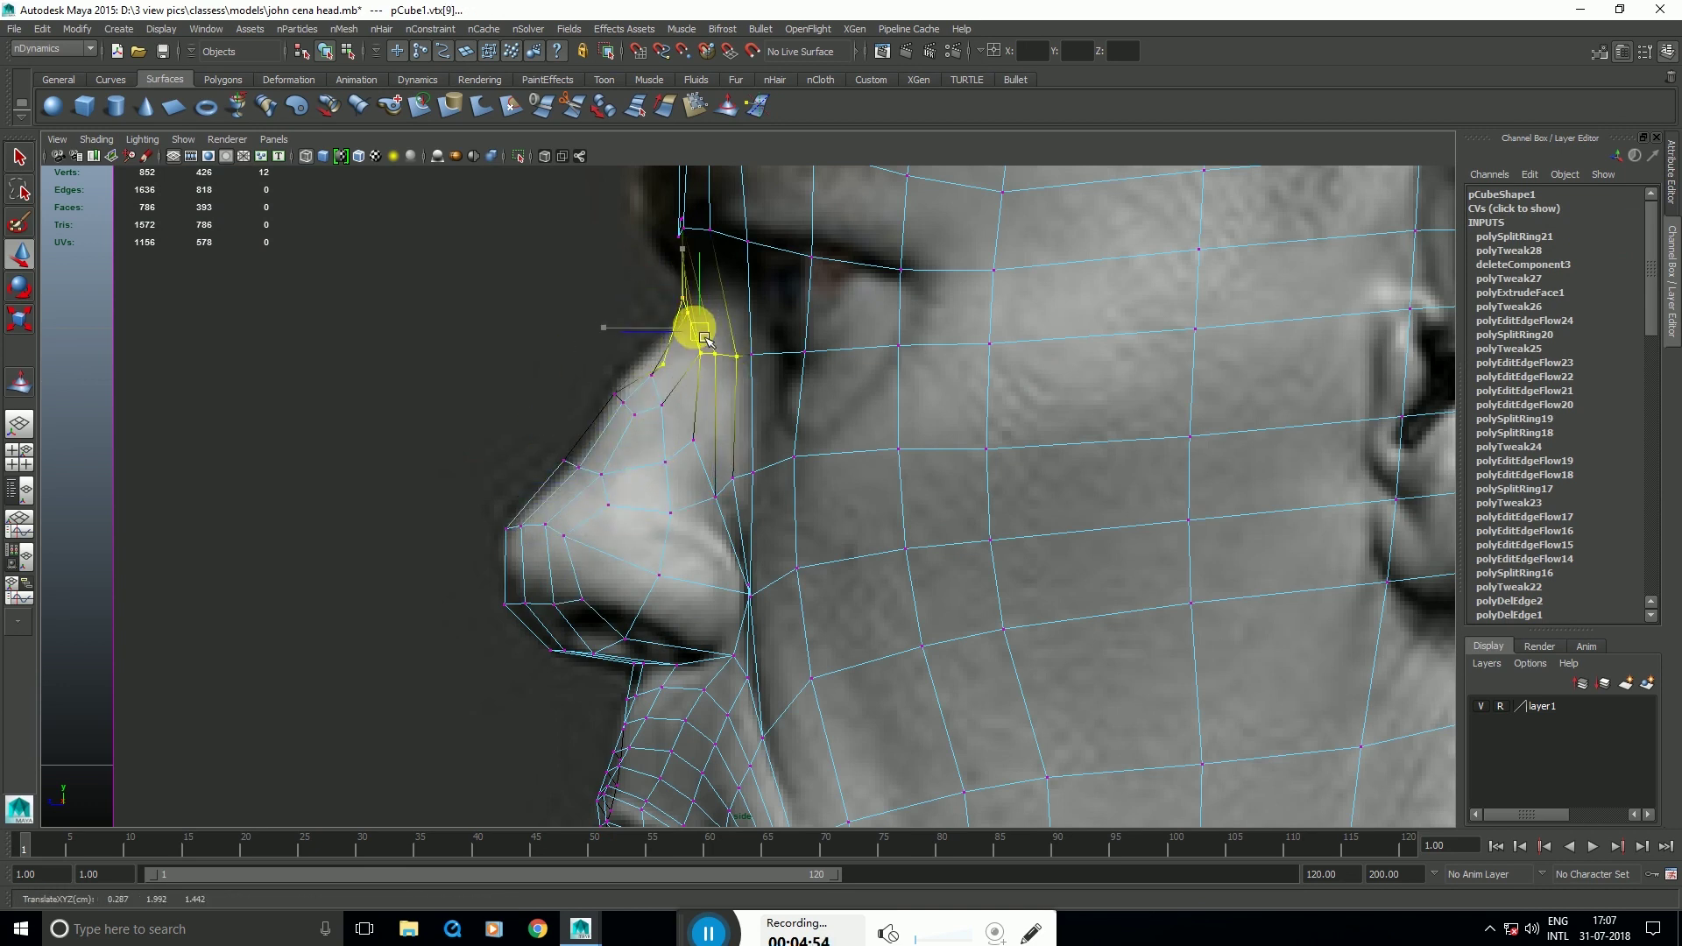
{"action": "left_click_drag", "start_coordinate": [693, 328], "coordinate": [714, 331]}
{"action": "middle_click_drag", "start_coordinate": [711, 328], "coordinate": [745, 410], "text": "alt"}
{"action": "left_click_drag", "start_coordinate": [692, 274], "coordinate": [732, 317]}
{"action": "left_click", "coordinate": [694, 289]}
{"action": "left_click_drag", "start_coordinate": [724, 307], "coordinate": [797, 354]}
Step: Fit the nose root vertices to the side reference and pull the brow row of vertices forward
{"action": "key", "text": "space"}
{"action": "key", "text": "space"}
{"action": "left_click_drag", "start_coordinate": [750, 316], "coordinate": [732, 312]}
{"action": "middle_click_drag", "start_coordinate": [733, 312], "coordinate": [746, 418], "text": "alt"}
{"action": "left_click_drag", "start_coordinate": [650, 245], "coordinate": [803, 324]}
{"action": "left_click_drag", "start_coordinate": [760, 292], "coordinate": [722, 292]}
Step: Reposition the vertex row above the eyes in depth, leaving the centre vertices out of the final move
{"action": "left_click_drag", "start_coordinate": [665, 368], "coordinate": [795, 445]}
{"action": "left_click_drag", "start_coordinate": [746, 421], "coordinate": [736, 426]}
{"action": "key", "text": "space"}
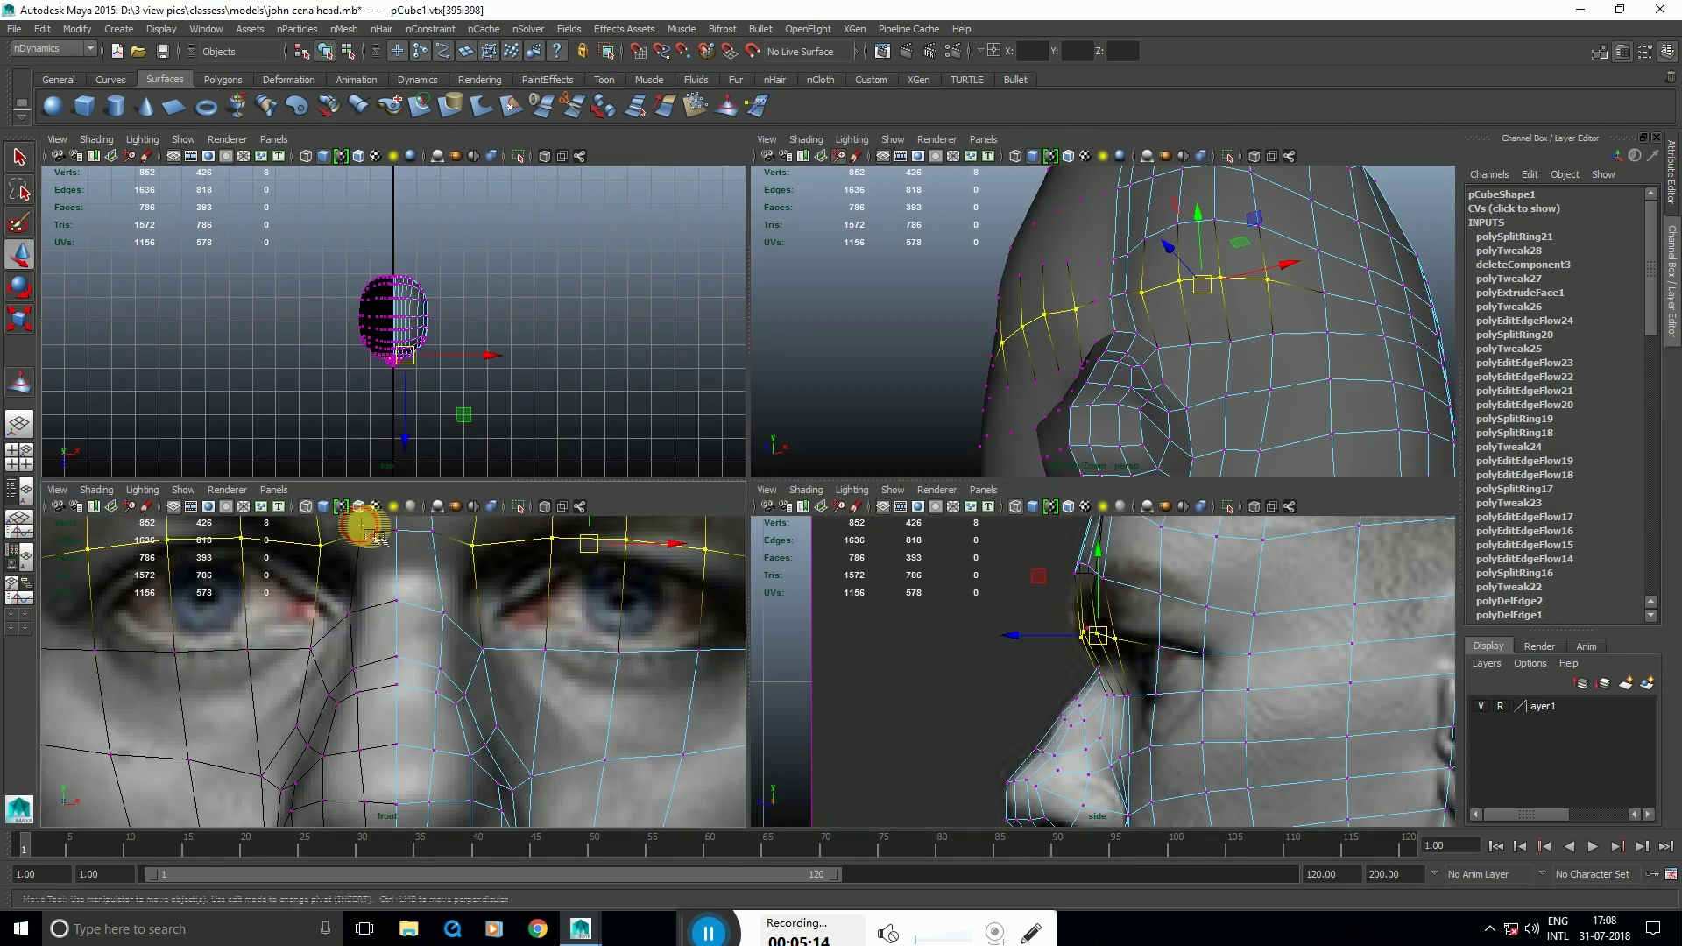
{"action": "left_click_drag", "start_coordinate": [355, 522], "coordinate": [456, 570], "text": "shift"}
{"action": "left_click_drag", "start_coordinate": [1097, 634], "coordinate": [1092, 636]}
Step: Return to object mode, soften the head mesh's edges and check the nose from several angles
{"action": "key", "text": "space"}
{"action": "key", "text": "F8"}
{"action": "scroll", "coordinate": [1096, 346], "scroll_direction": "down", "scroll_amount": 5}
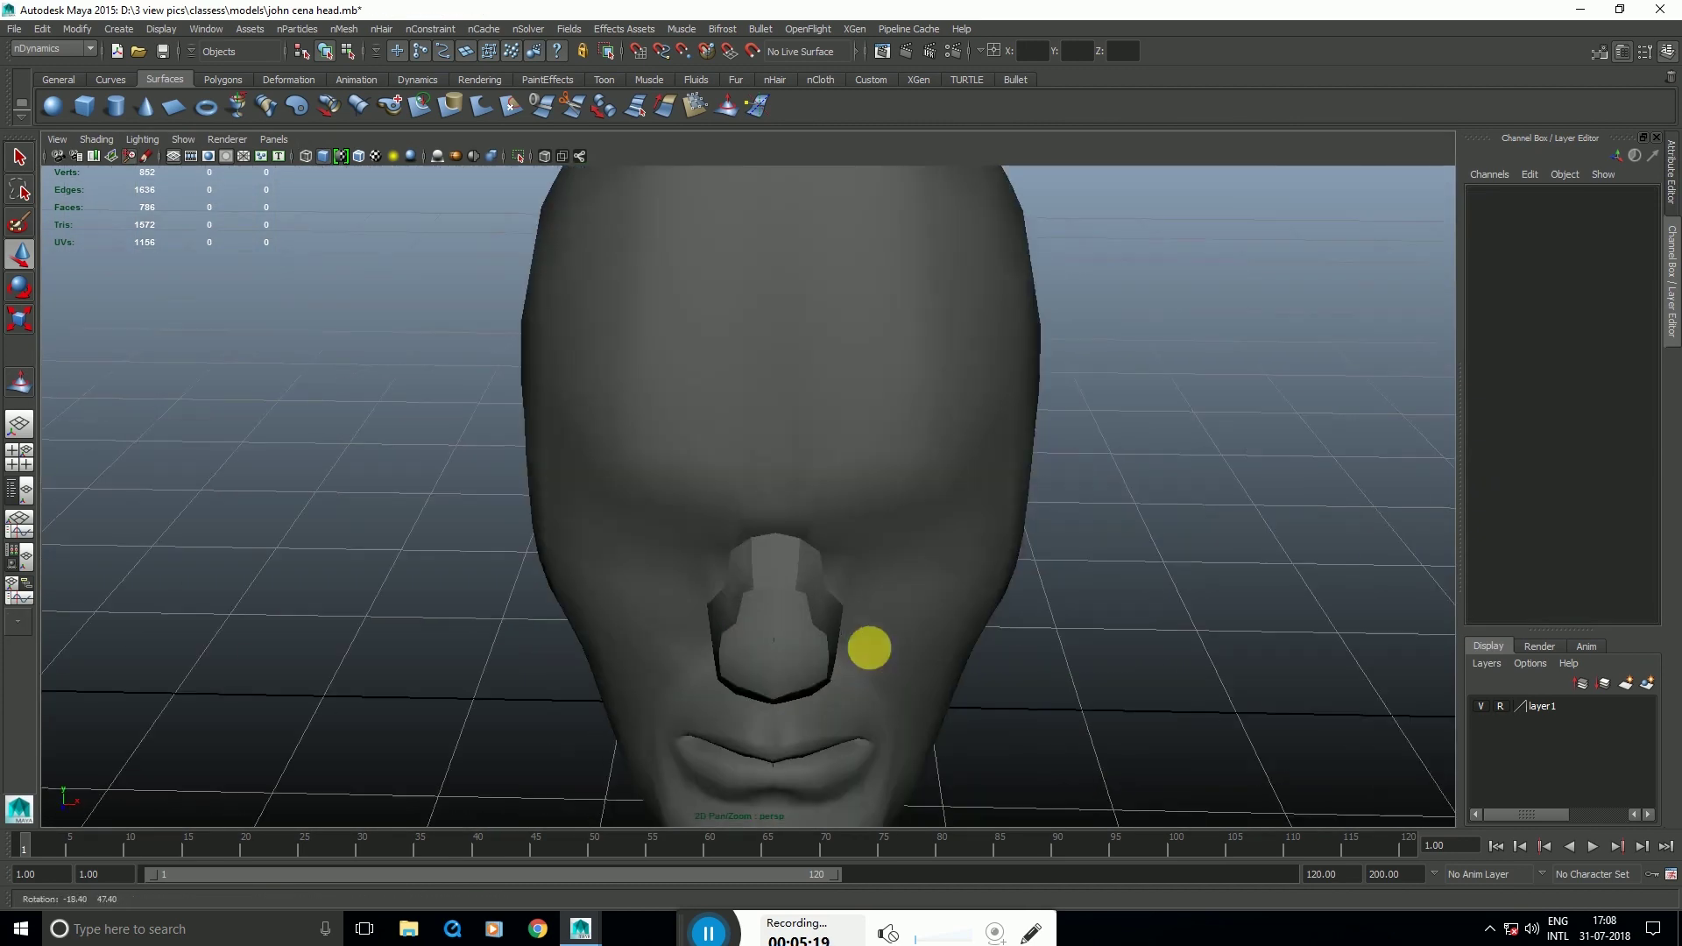
{"action": "left_click", "coordinate": [868, 646]}
{"action": "left_click", "coordinate": [1231, 491]}
{"action": "scroll", "coordinate": [777, 559], "scroll_direction": "up", "scroll_amount": 5}
{"action": "left_click_drag", "start_coordinate": [1231, 492], "coordinate": [814, 487], "text": "alt"}
{"action": "scroll", "coordinate": [777, 558], "scroll_direction": "down", "scroll_amount": 5}
Step: Move the vertices along the upper part of the nostril wing to match the front reference
{"action": "key", "text": "space"}
{"action": "key", "text": "space"}
{"action": "scroll", "coordinate": [857, 613], "scroll_direction": "up", "scroll_amount": 4}
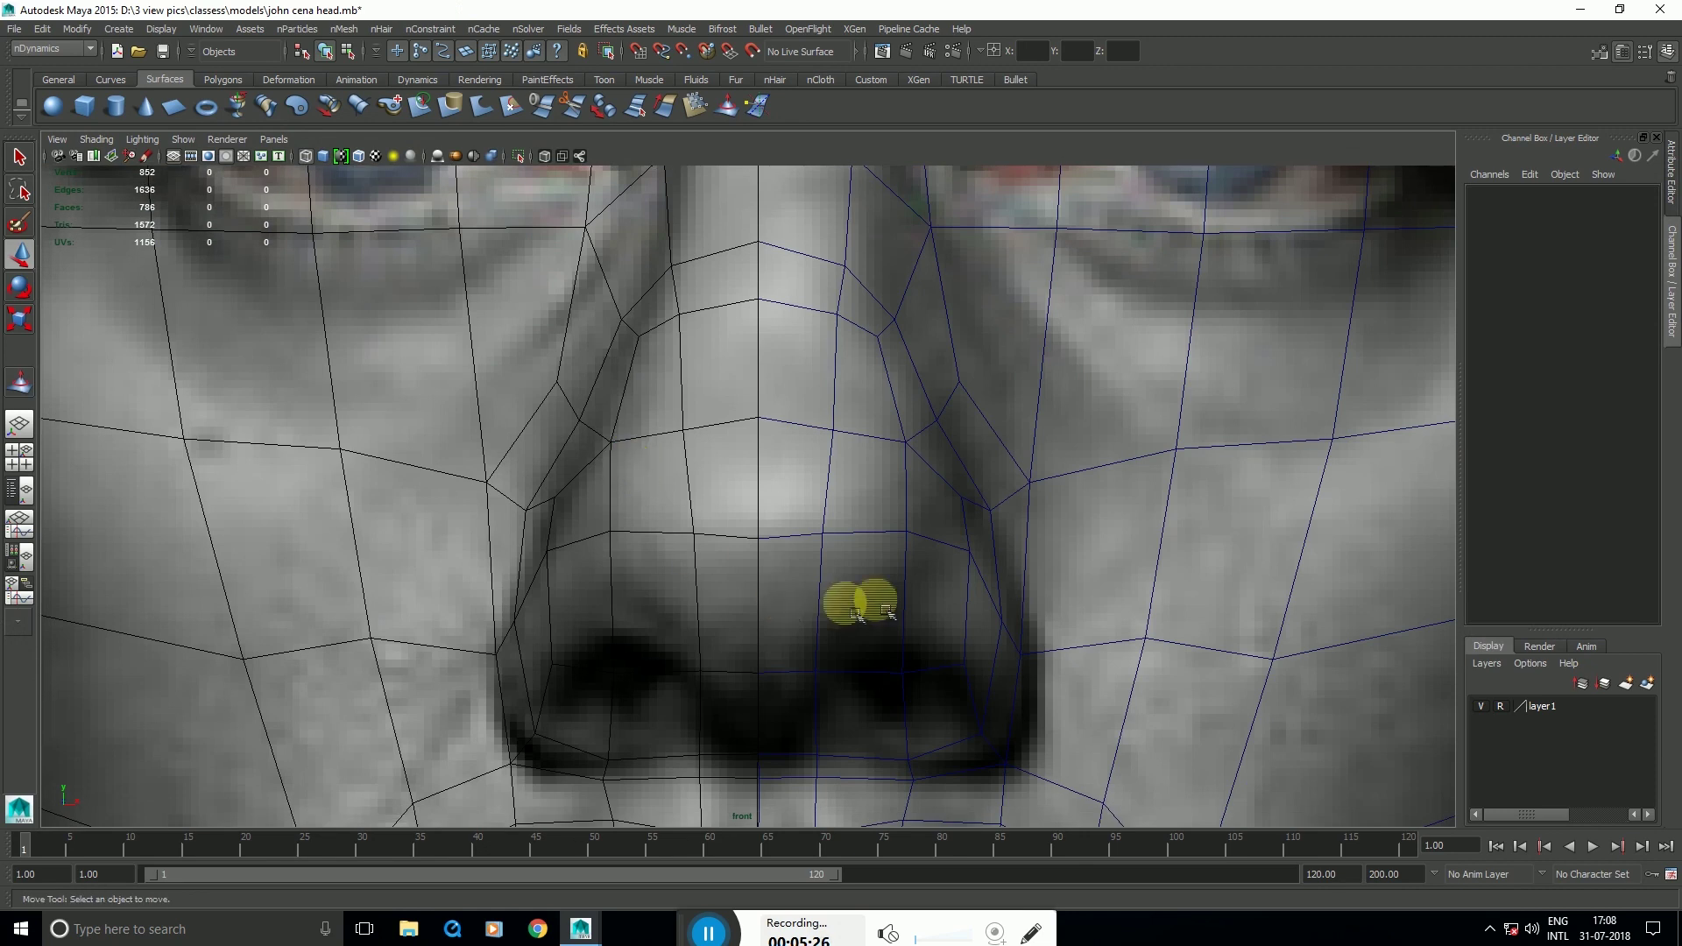
{"action": "left_click", "coordinate": [968, 565]}
{"action": "key", "text": "F9"}
{"action": "left_click", "coordinate": [945, 561]}
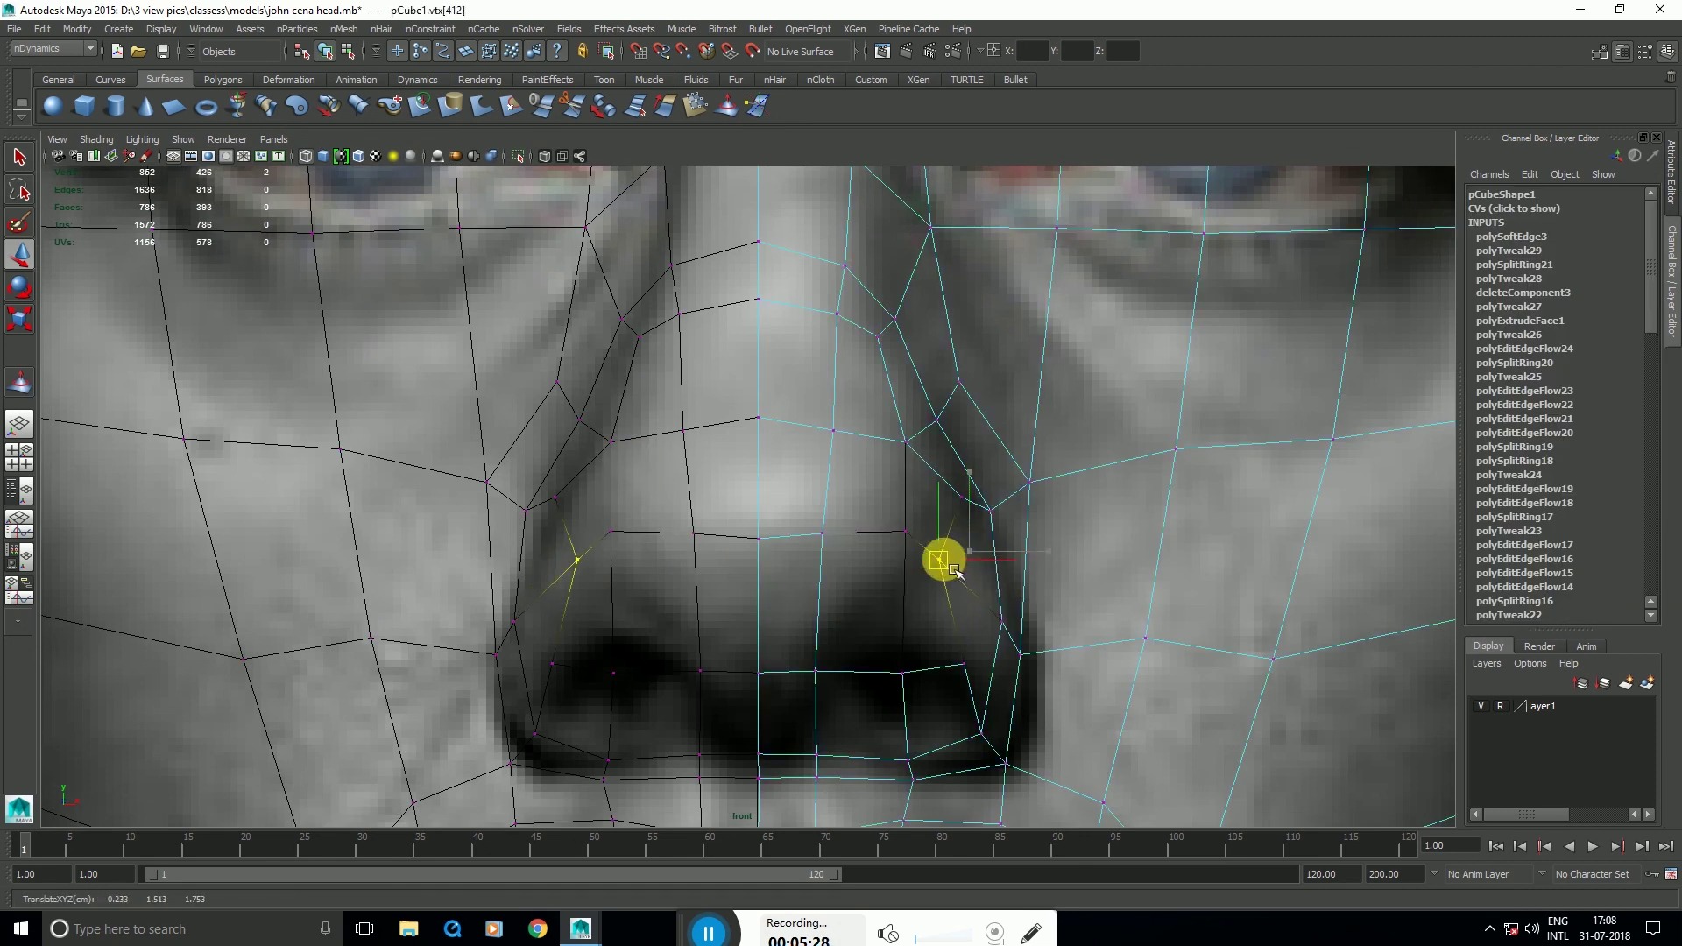
{"action": "left_click", "coordinate": [990, 511]}
{"action": "left_click_drag", "start_coordinate": [1038, 511], "coordinate": [1019, 550]}
Step: Place the outer wing vertex and the lower nostril vertices on the nostril contour of the front reference
{"action": "left_click", "coordinate": [1023, 653]}
{"action": "left_click_drag", "start_coordinate": [1022, 651], "coordinate": [1037, 682]}
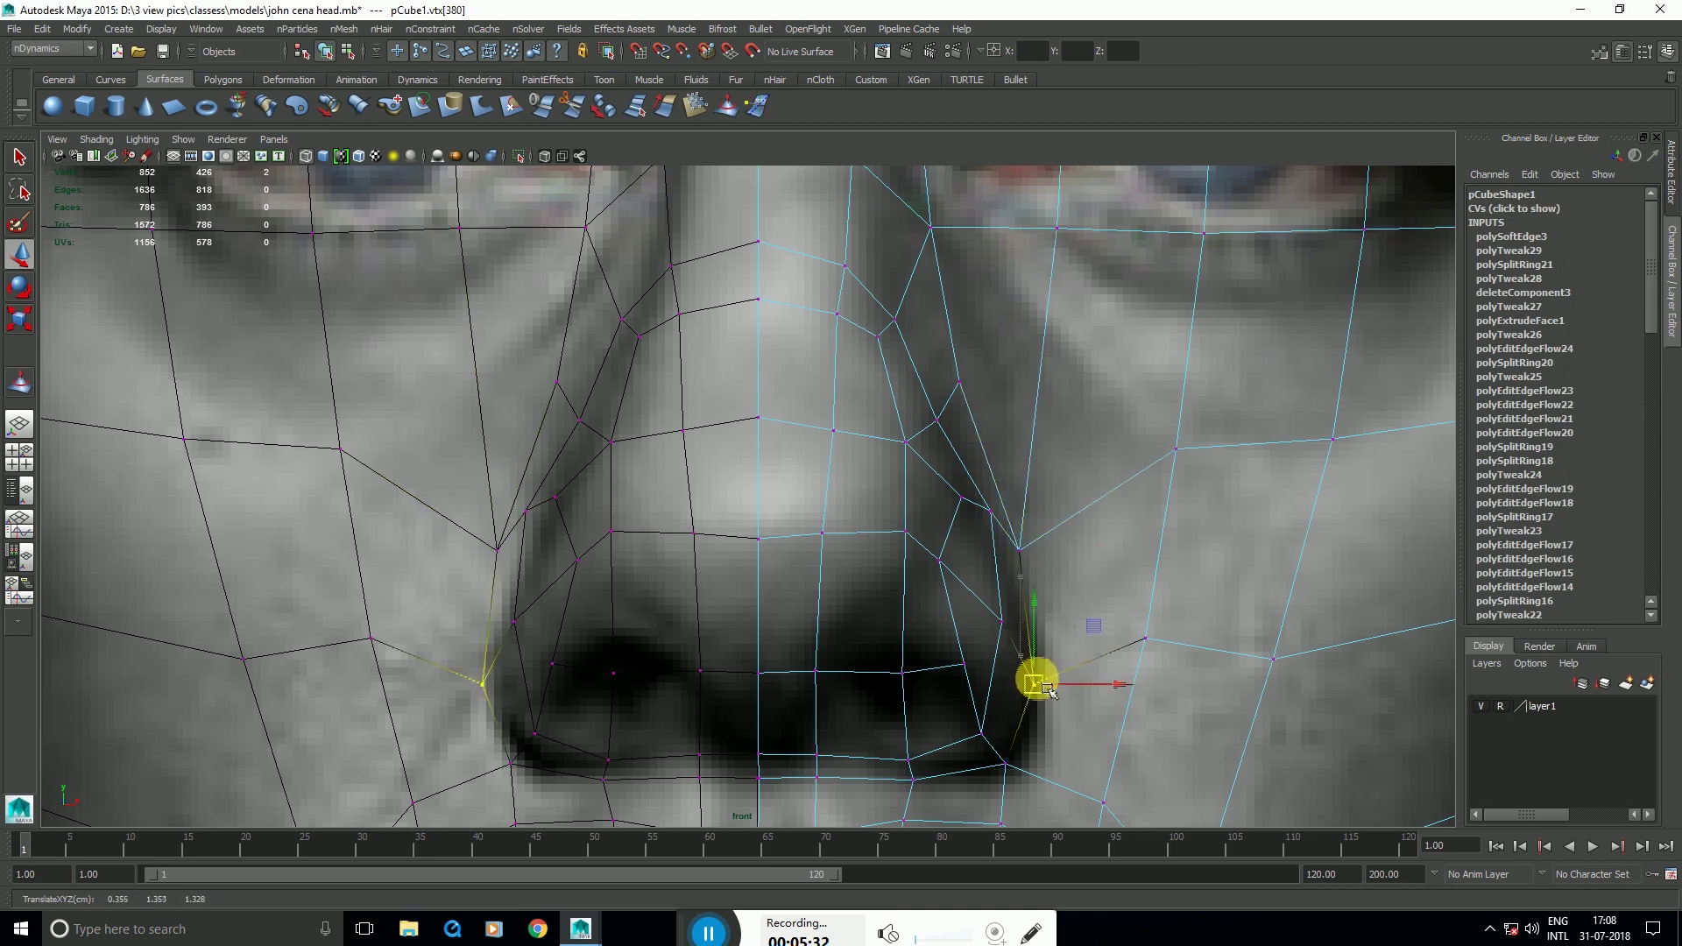
{"action": "mouse_move", "coordinate": [989, 755]}
{"action": "left_mouse_down"}
{"action": "mouse_move", "coordinate": [1035, 799]}
{"action": "mouse_move", "coordinate": [977, 727]}
{"action": "left_mouse_up"}
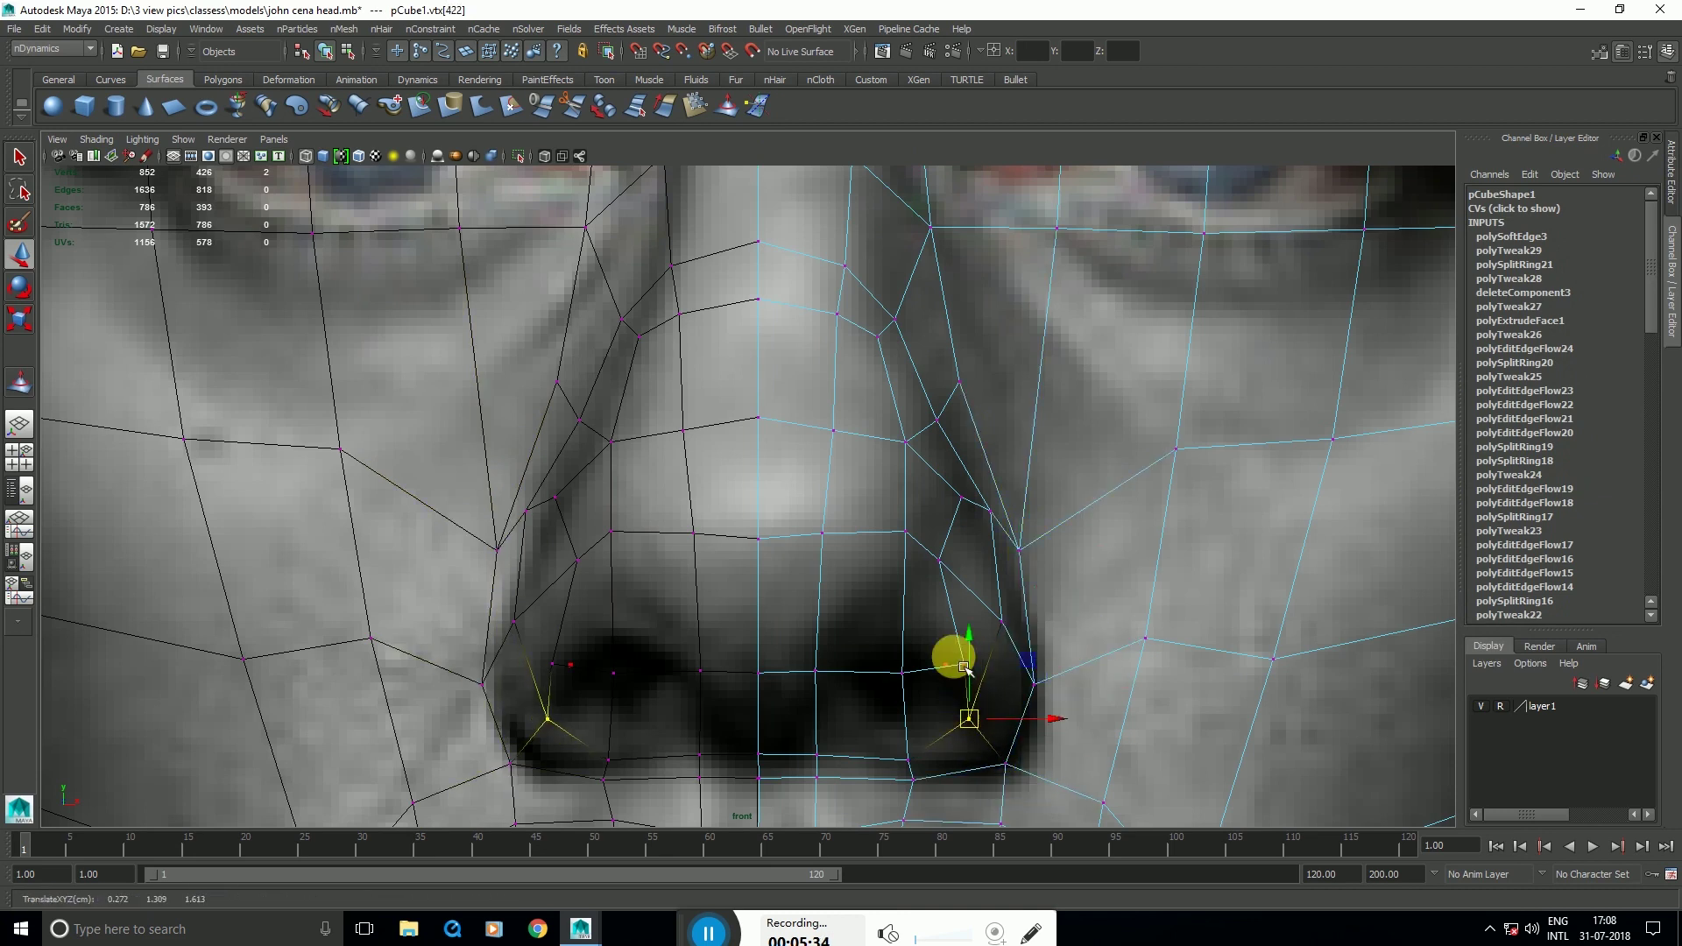
{"action": "left_click", "coordinate": [964, 667]}
Step: Reposition the nostril rim, wing base and upper wing vertices to fit the nostril in the side reference
{"action": "key", "text": "space"}
{"action": "key", "text": "space"}
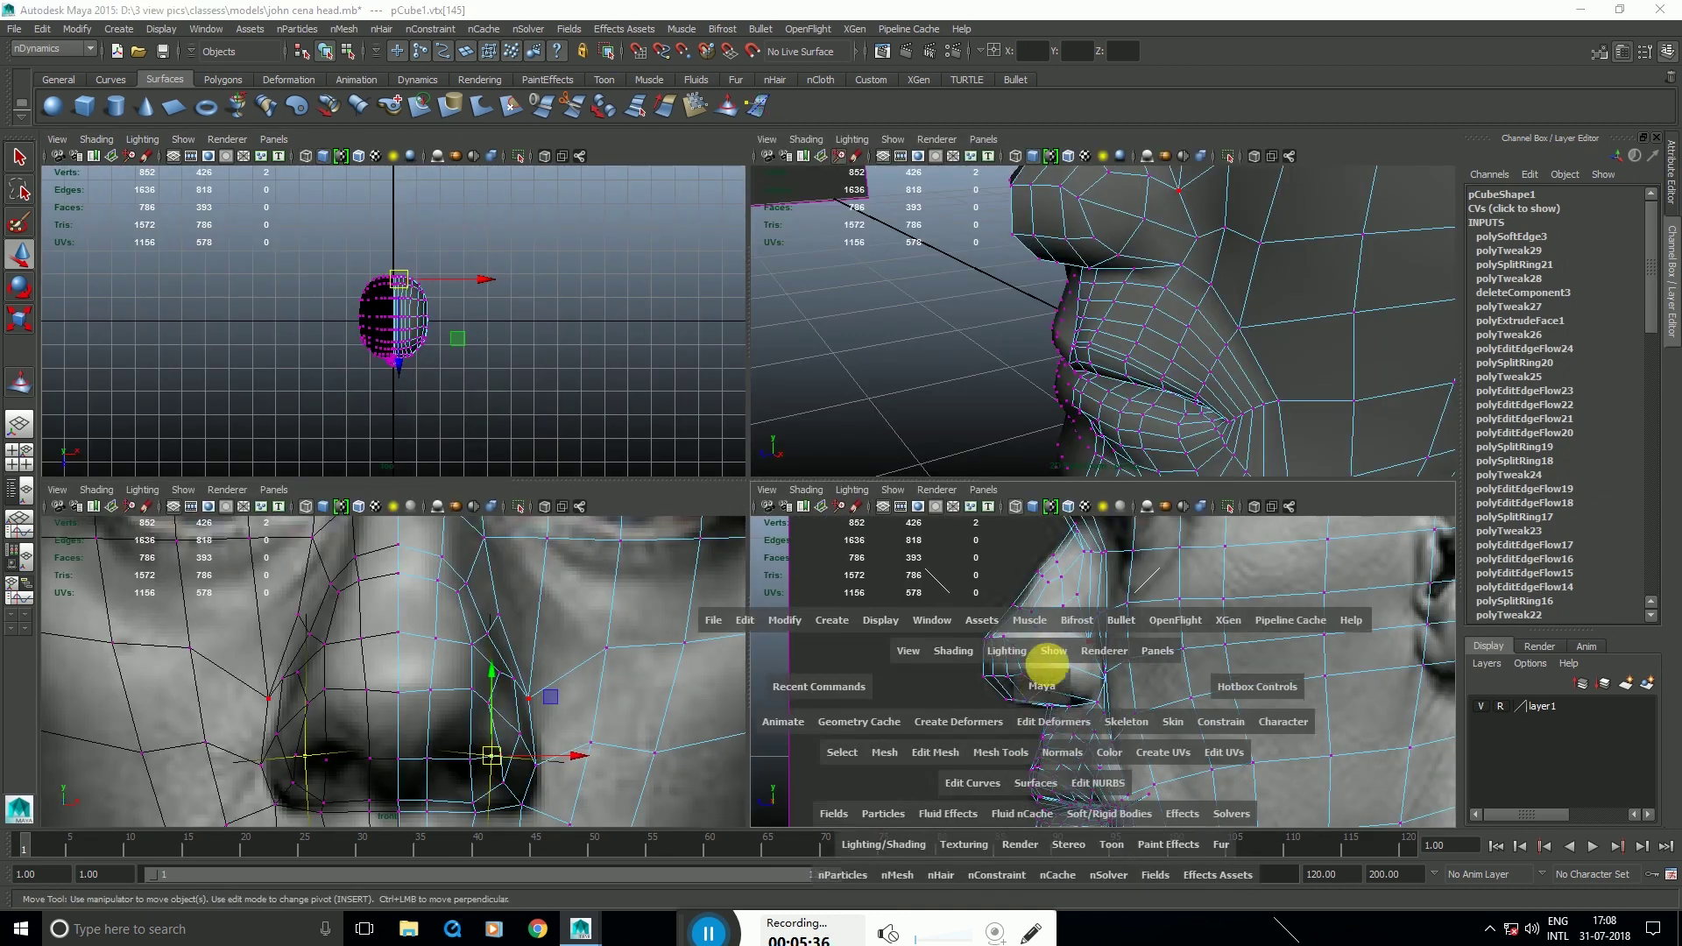
{"action": "left_click_drag", "start_coordinate": [600, 552], "coordinate": [619, 545]}
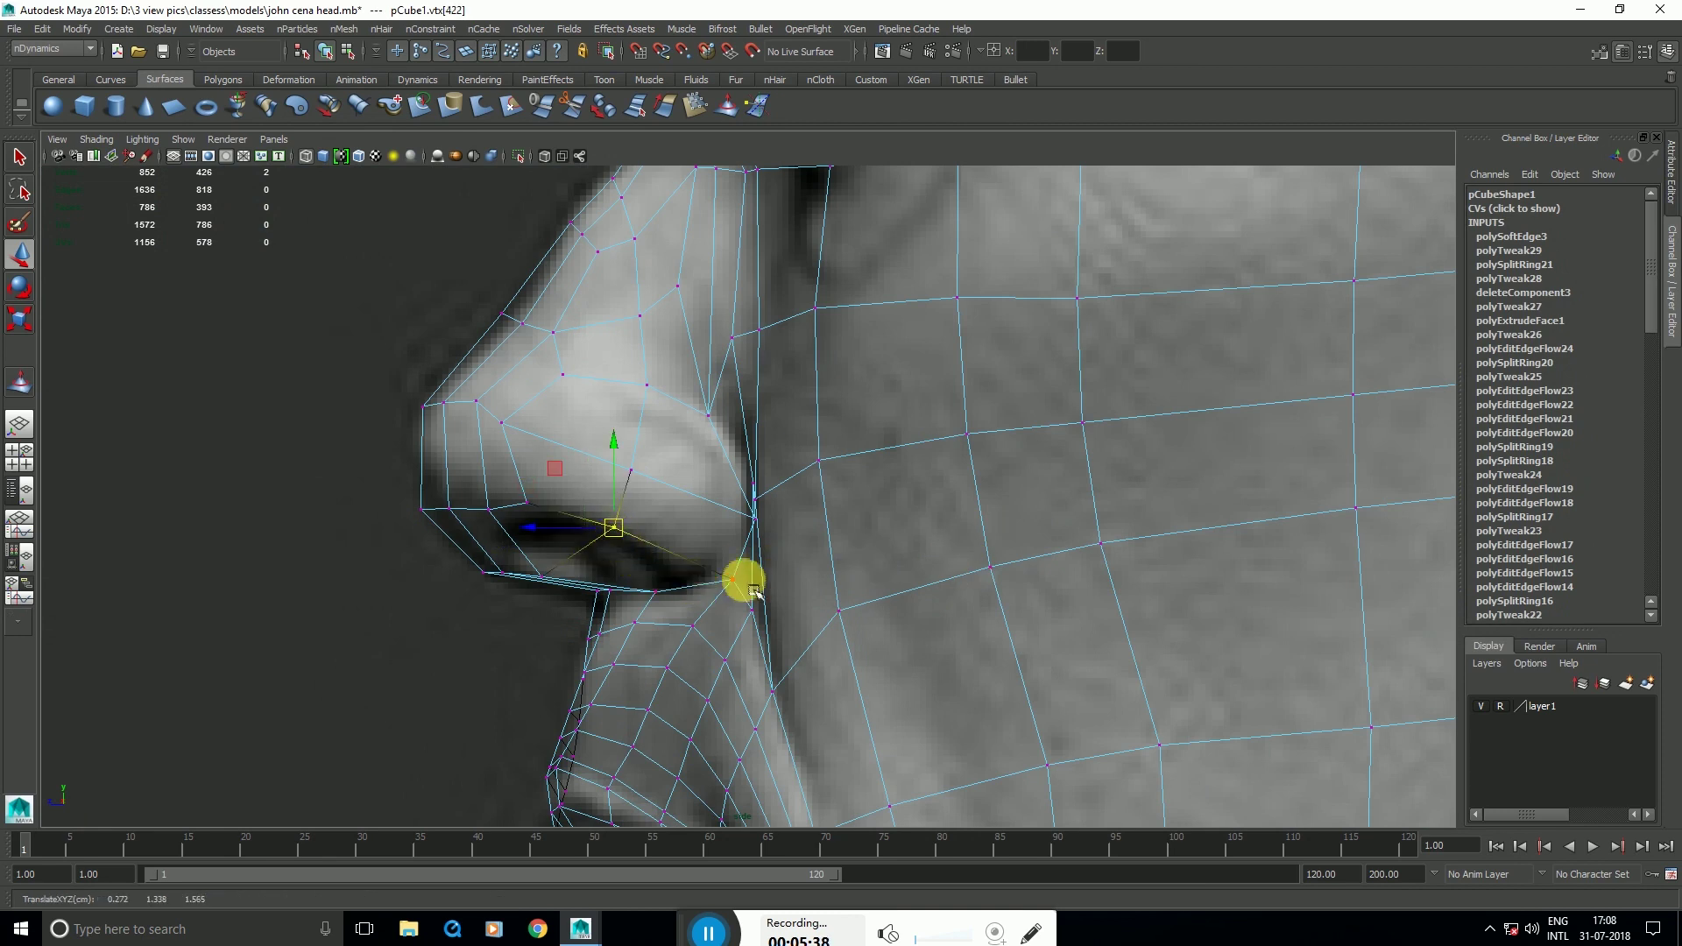
{"action": "left_click_drag", "start_coordinate": [752, 587], "coordinate": [719, 591]}
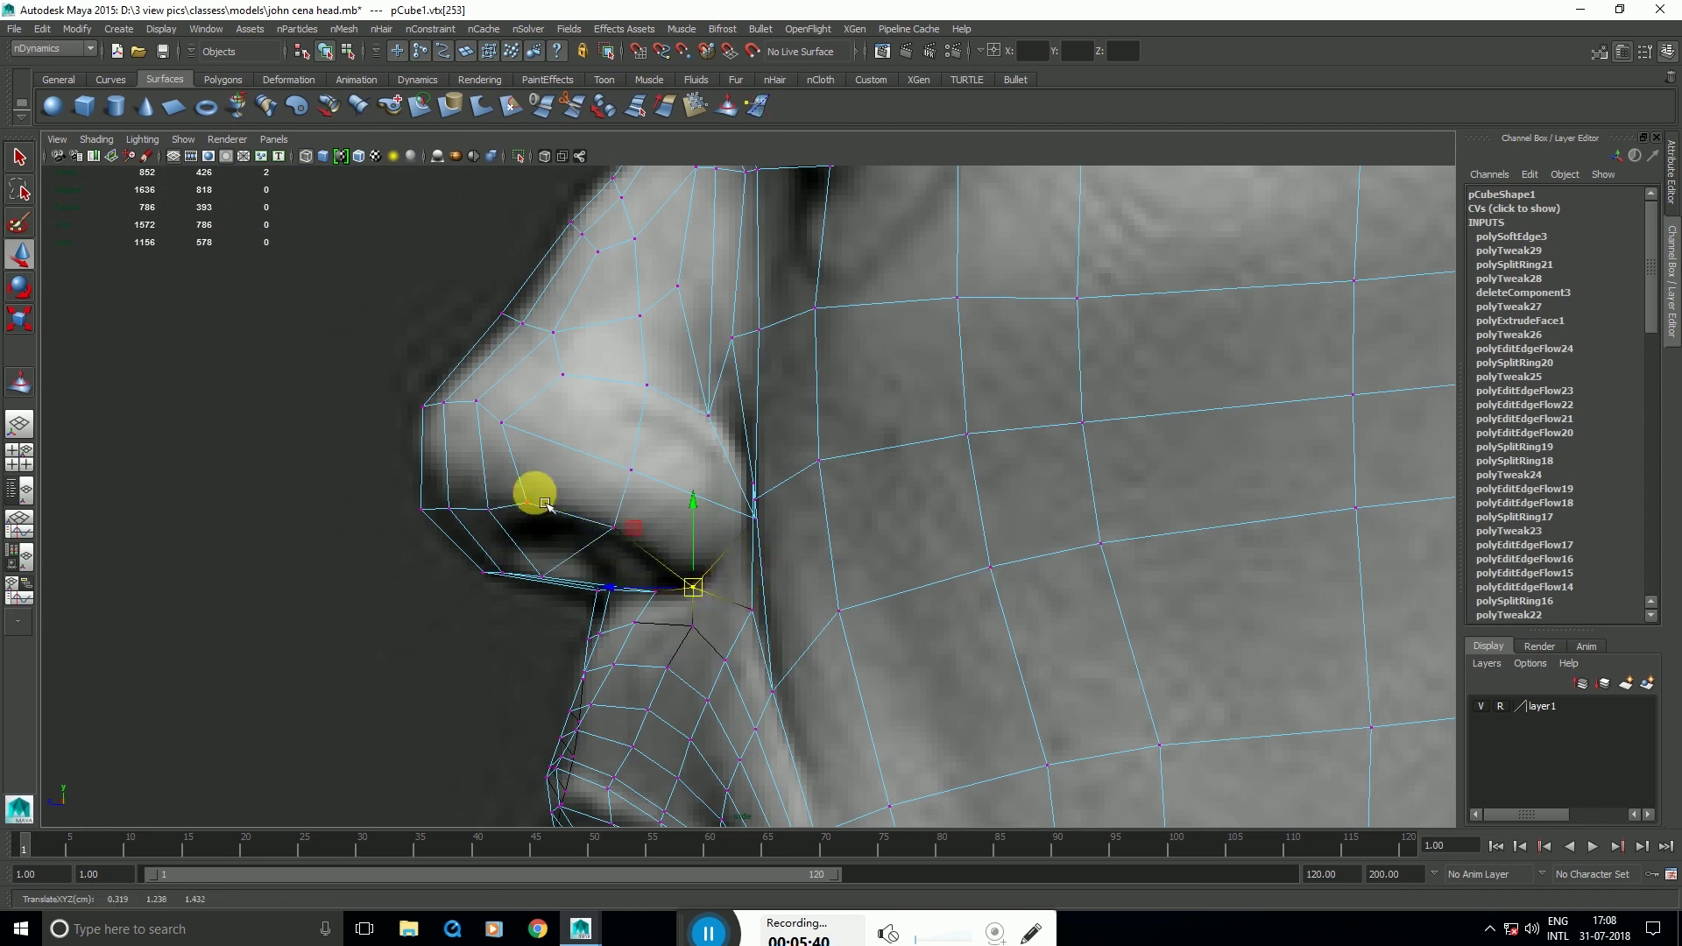
{"action": "left_click", "coordinate": [569, 379]}
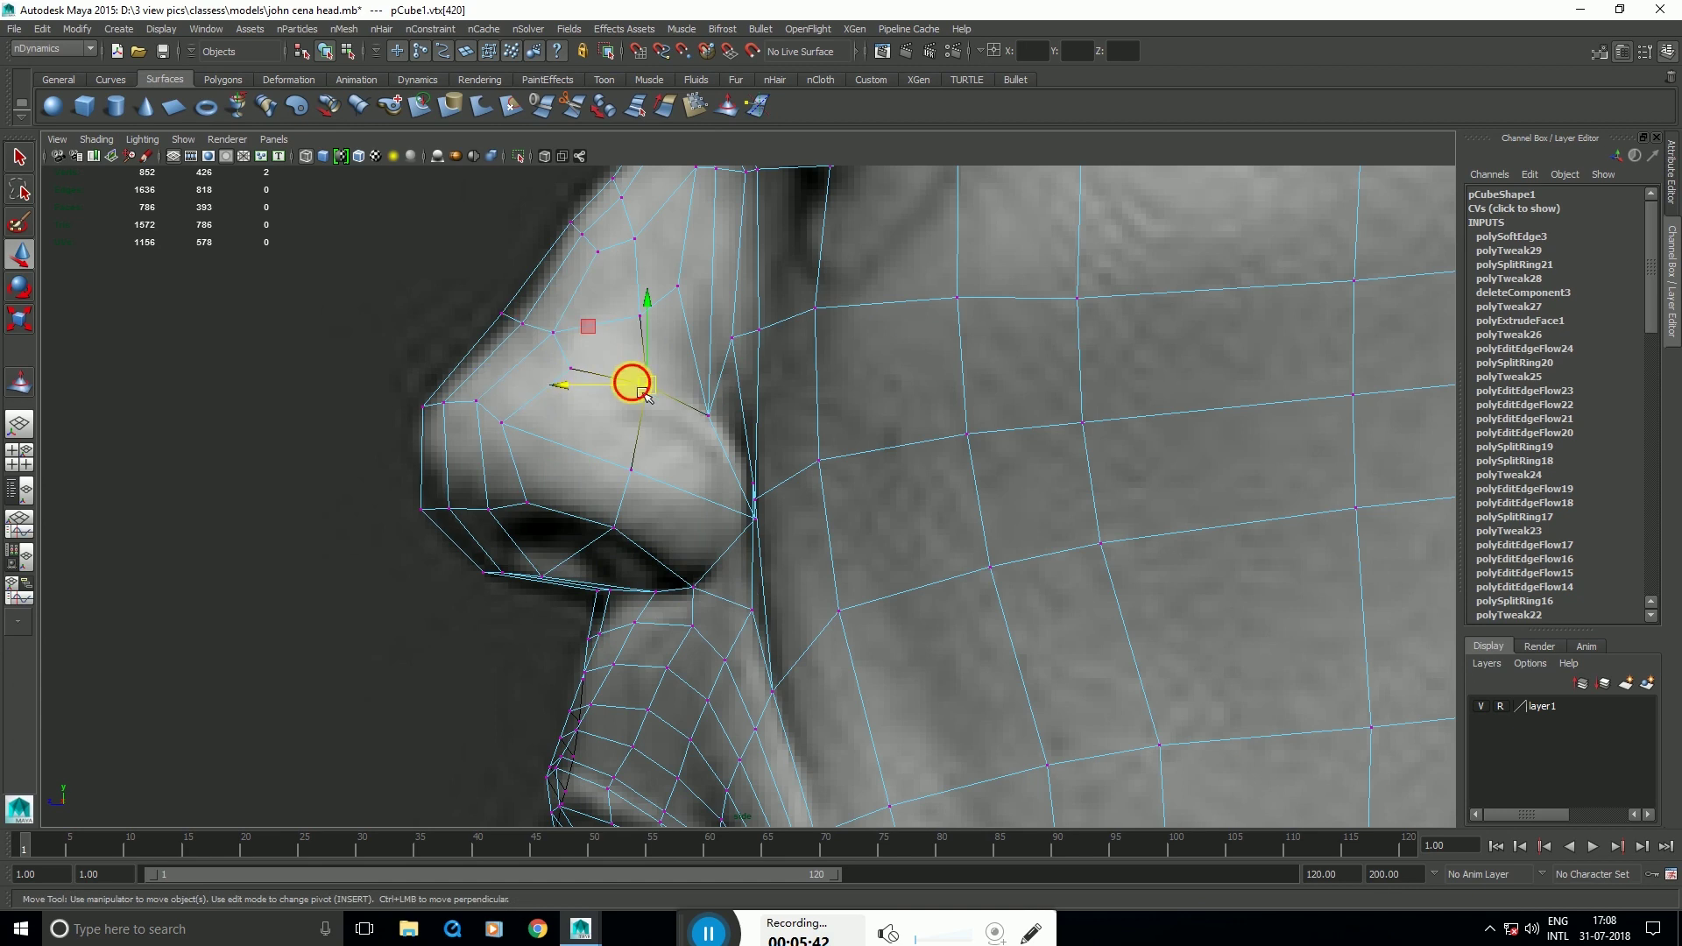
{"action": "left_click_drag", "start_coordinate": [642, 392], "coordinate": [649, 391]}
{"action": "left_click", "coordinate": [725, 424]}
{"action": "left_click", "coordinate": [716, 423]}
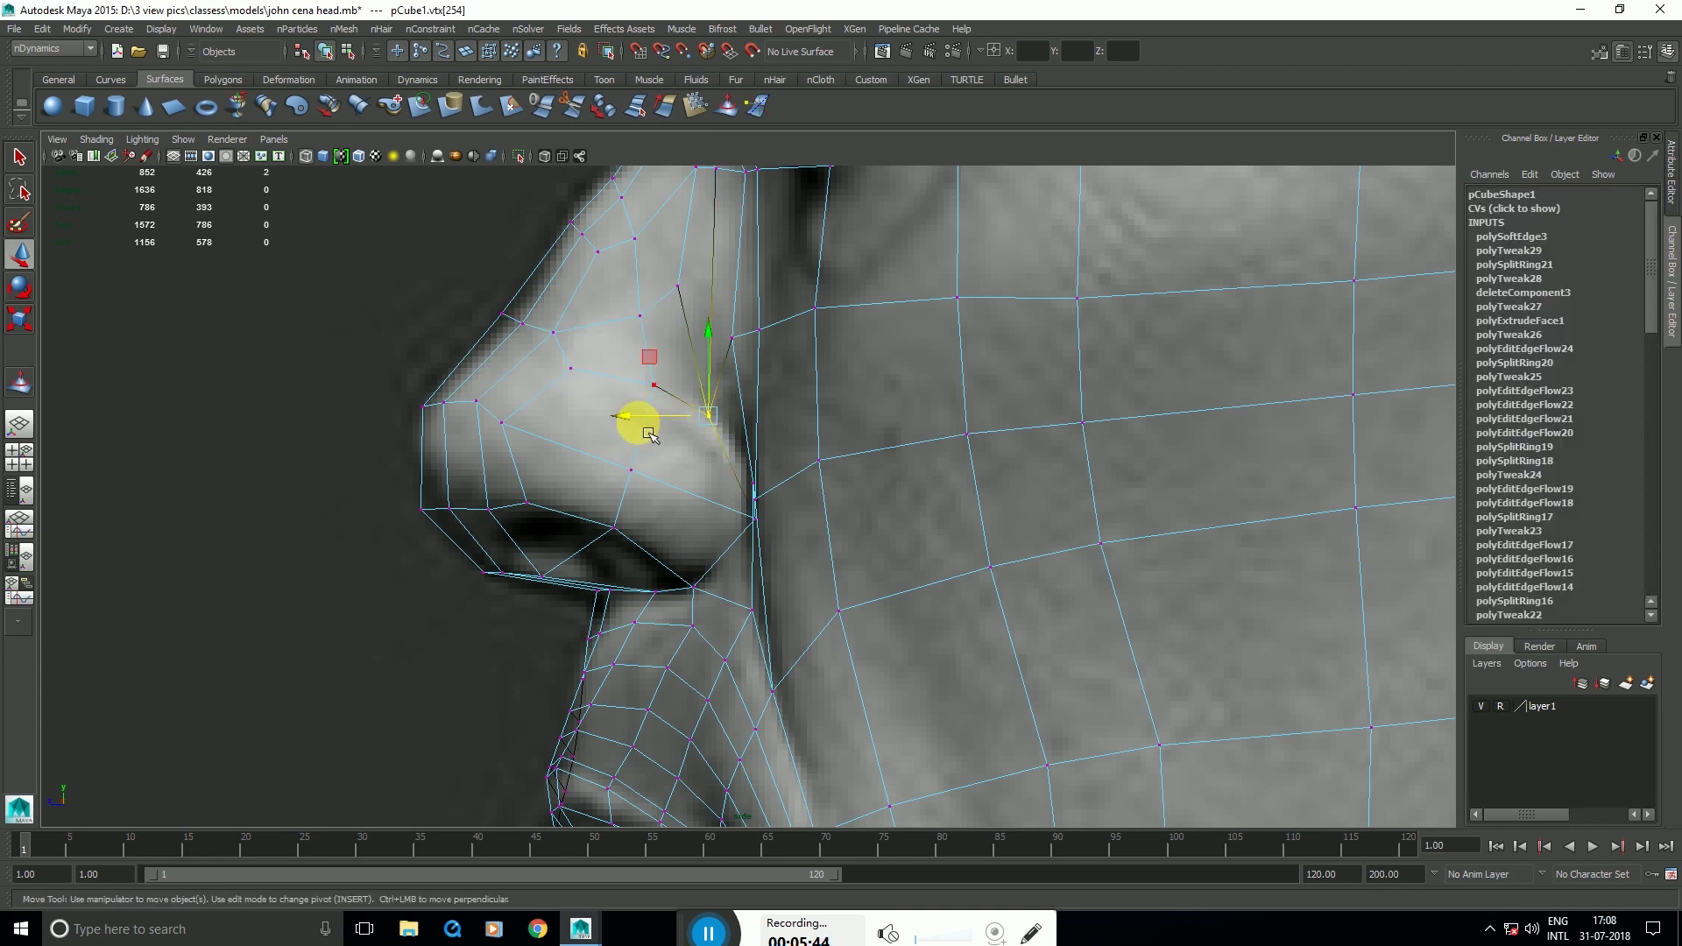
Step: Select the faces covering the nostril wing in the side view and extrude them
{"action": "right_click_drag", "start_coordinate": [638, 459], "coordinate": [637, 463]}
{"action": "right_click_drag", "start_coordinate": [632, 454], "coordinate": [713, 429]}
{"action": "right_click_drag", "start_coordinate": [797, 321], "coordinate": [796, 362]}
{"action": "left_click", "coordinate": [668, 435]}
{"action": "left_click", "coordinate": [587, 421], "text": "shift"}
{"action": "left_click", "coordinate": [577, 482], "text": "shift"}
{"action": "left_click", "coordinate": [694, 523], "text": "shift"}
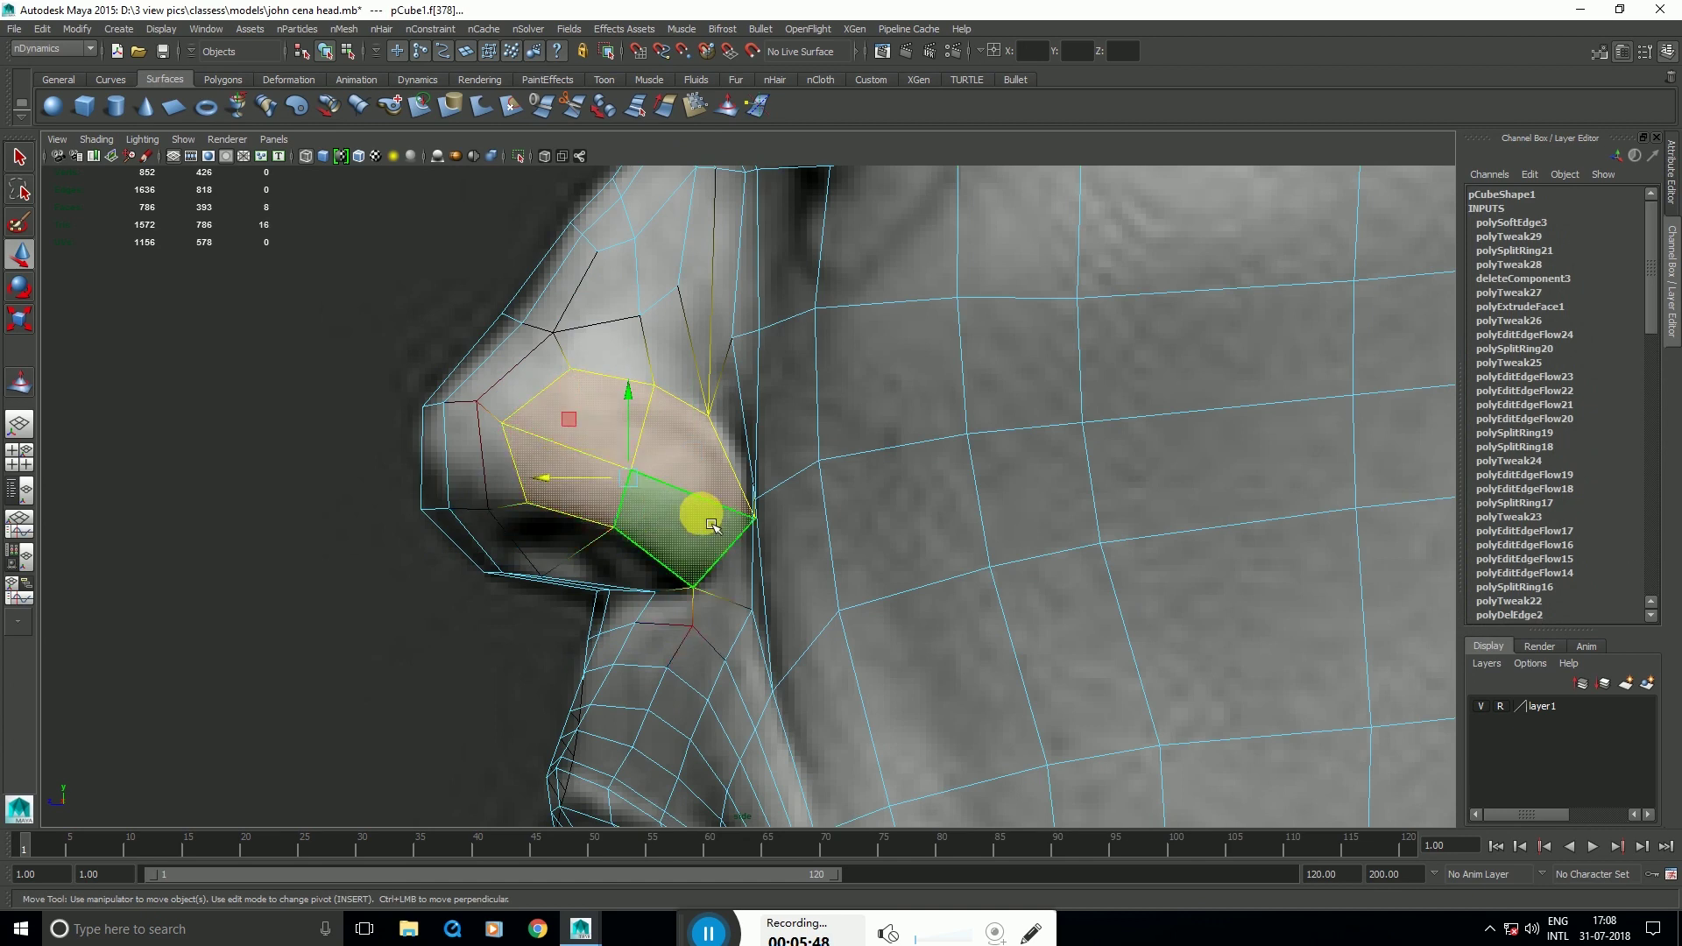
{"action": "key", "text": "ctrl+e"}
Step: Move the extruded nostril wing faces outward in the front view and scale them down to about 0.82
{"action": "key", "text": "space"}
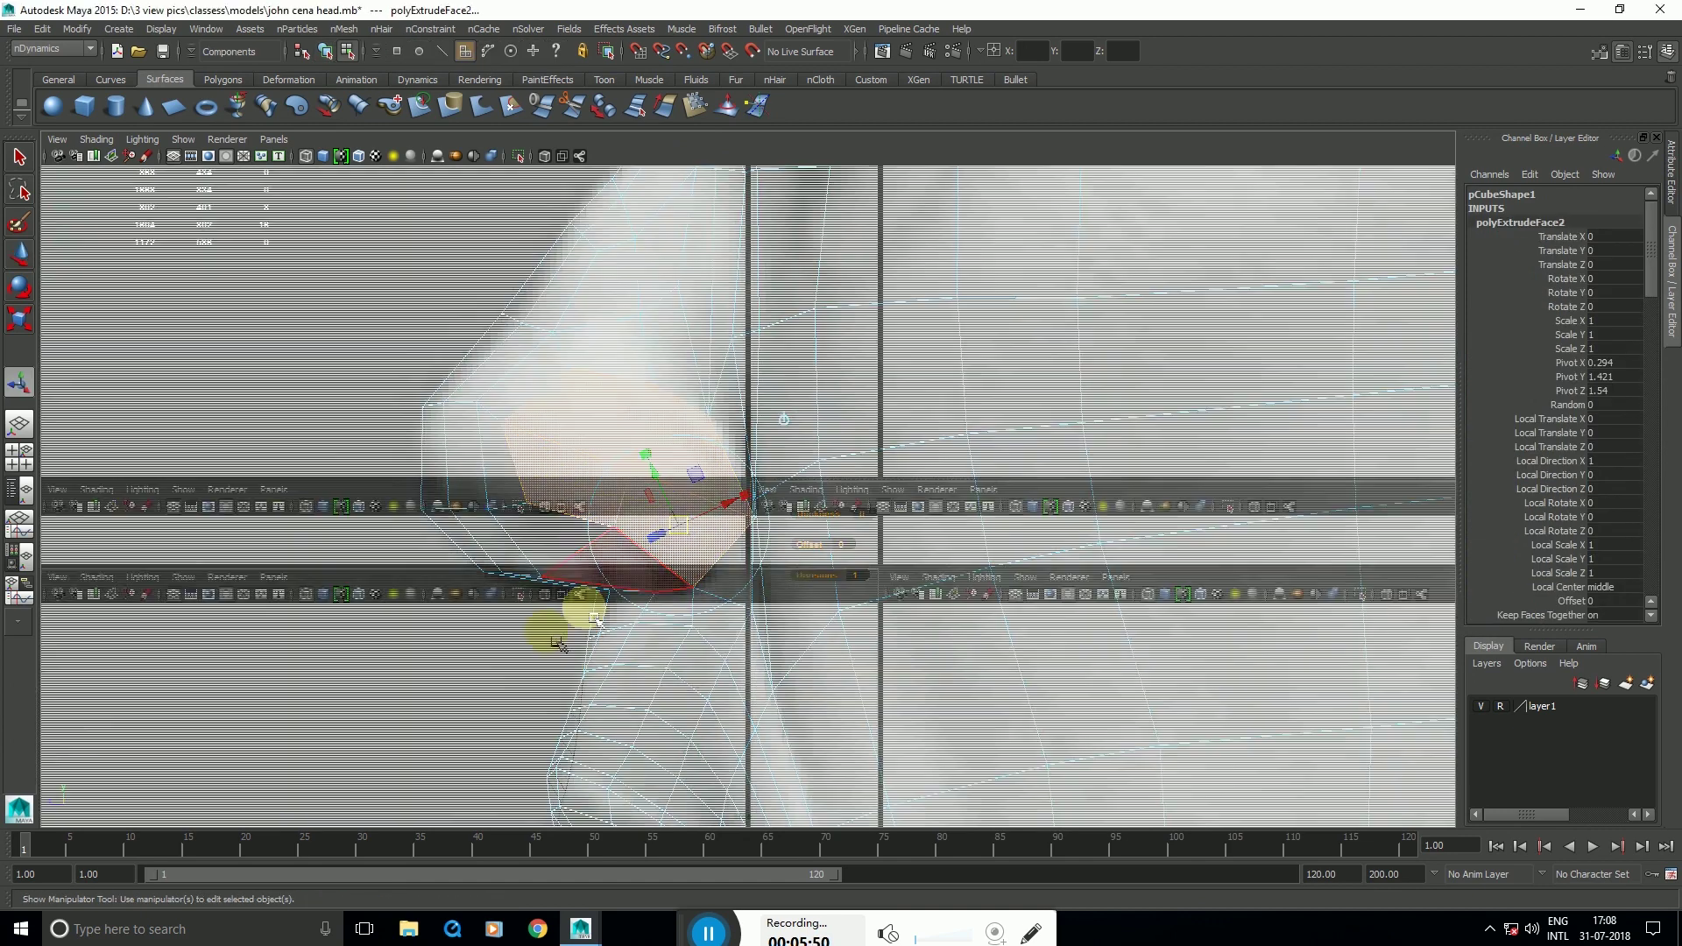
{"action": "key", "text": "space"}
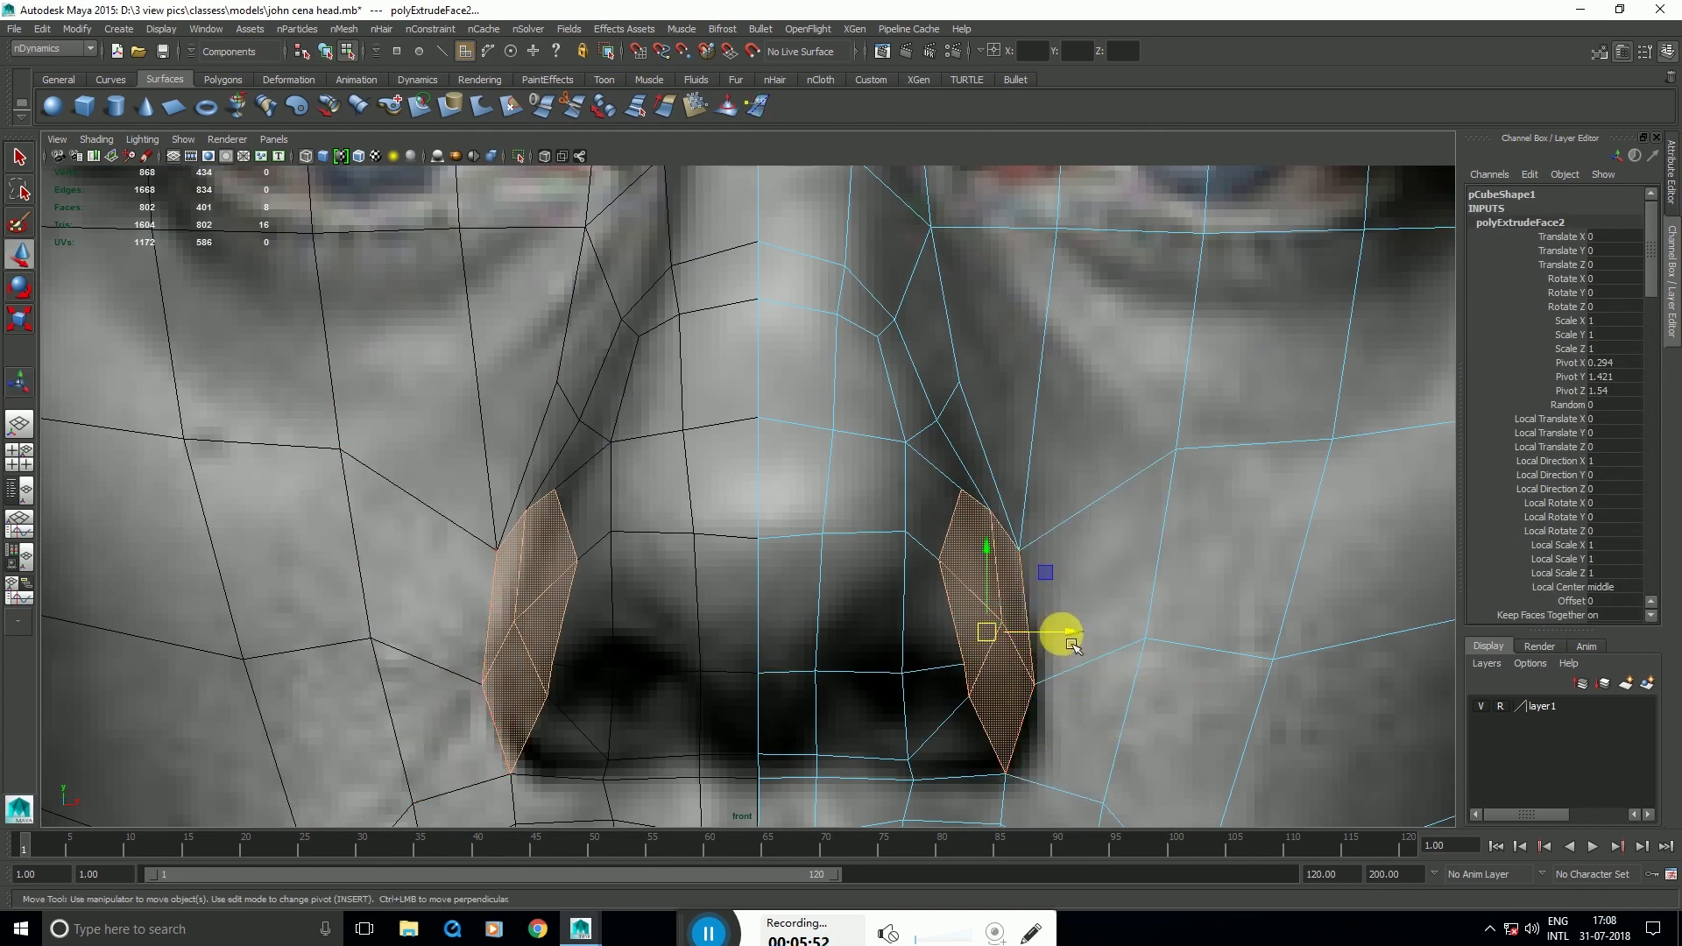
{"action": "left_click_drag", "start_coordinate": [1064, 636], "coordinate": [1117, 642]}
{"action": "key", "text": "r"}
{"action": "middle_click_drag", "start_coordinate": [1161, 673], "coordinate": [1130, 672]}
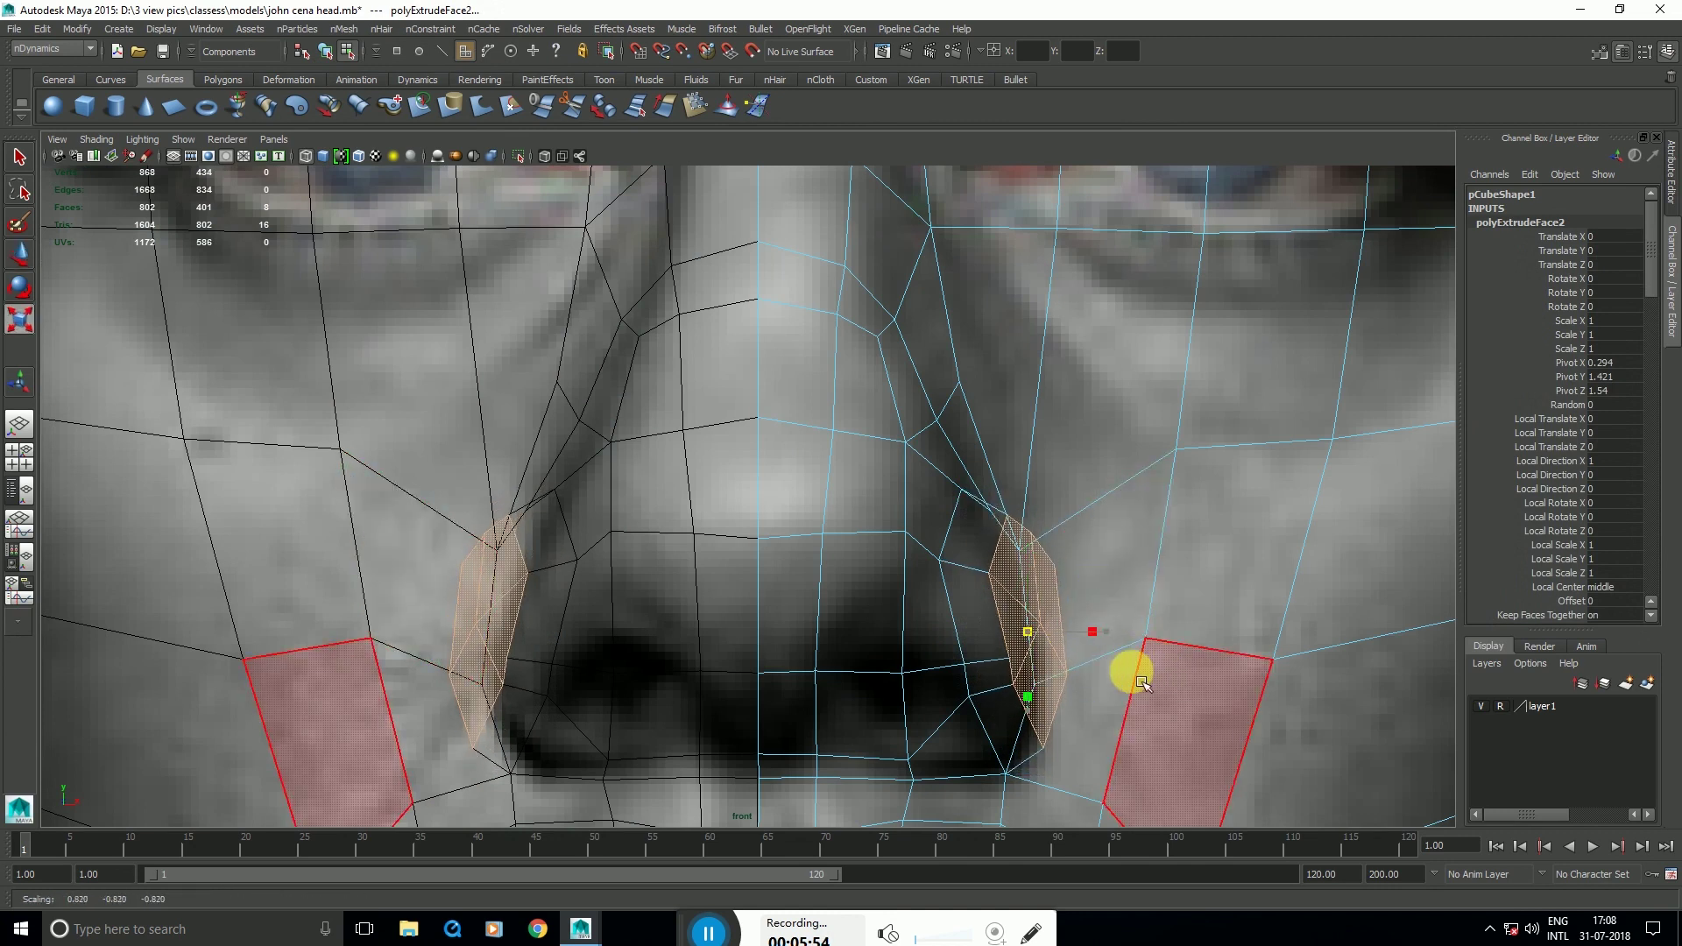
{"action": "key", "text": "w"}
Step: Smooth the extruded nostril wing with the Sculpt Geometry brush and adjust the vertex where its crease meets the cheek
{"action": "key", "text": "space"}
{"action": "key", "text": "space"}
{"action": "left_click_drag", "start_coordinate": [931, 409], "coordinate": [864, 319], "text": "alt"}
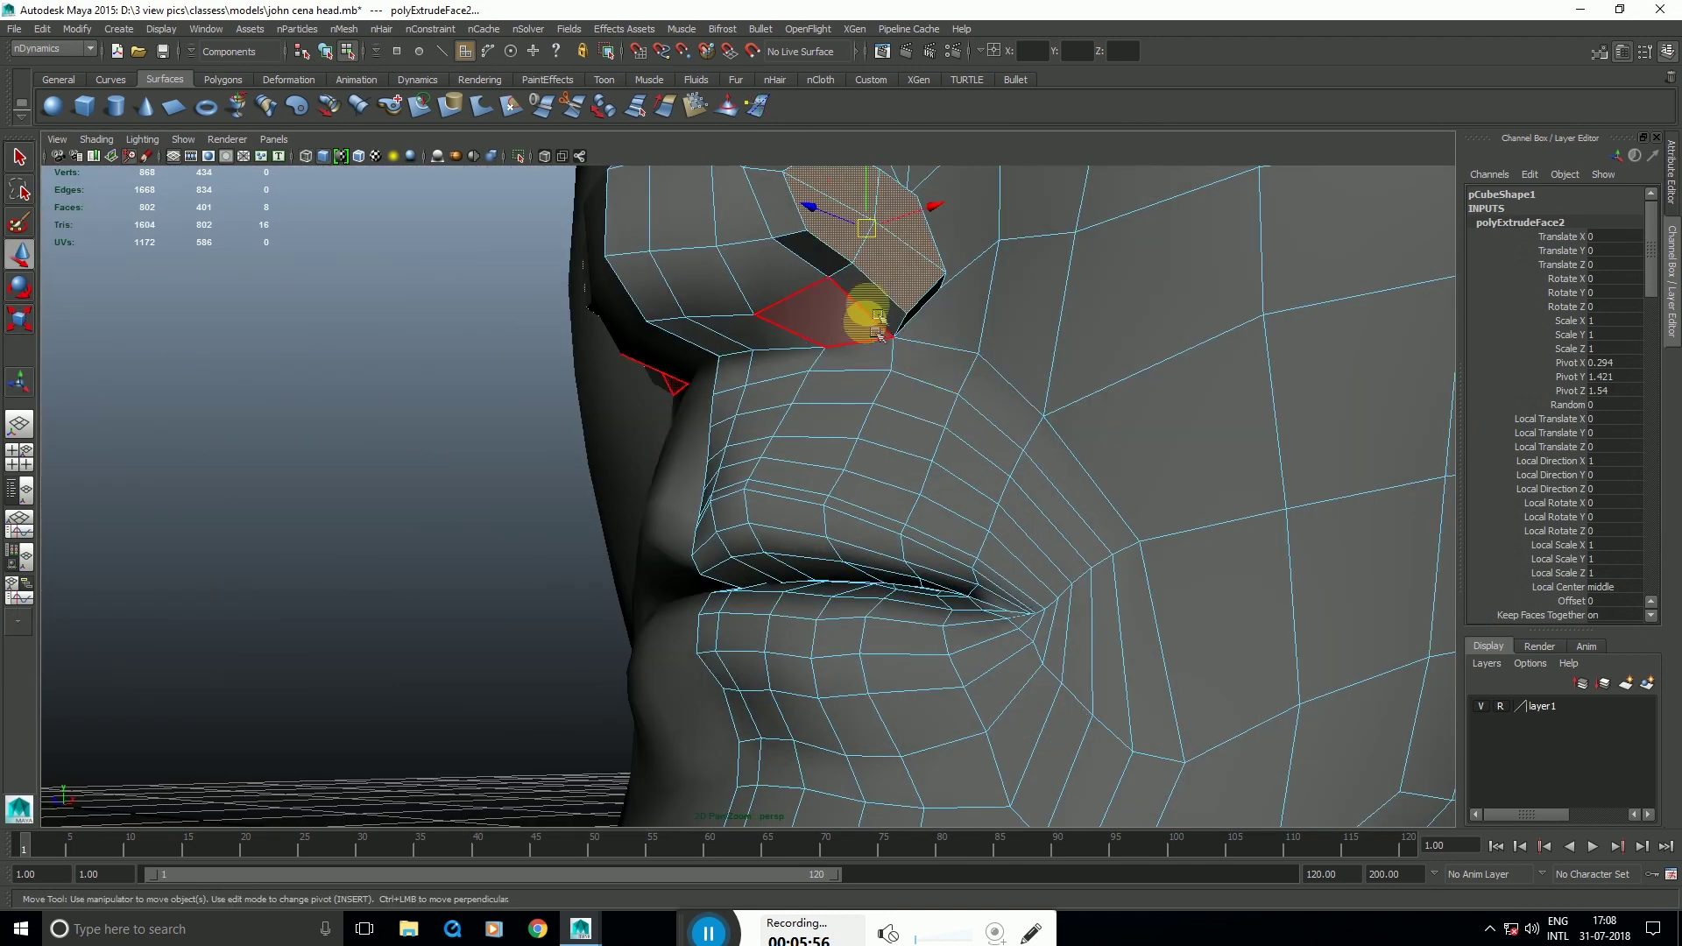
{"action": "middle_click_drag", "start_coordinate": [864, 319], "coordinate": [931, 449], "text": "alt"}
{"action": "key", "text": "F8"}
{"action": "right_click_drag", "start_coordinate": [924, 308], "coordinate": [826, 430], "text": "shift"}
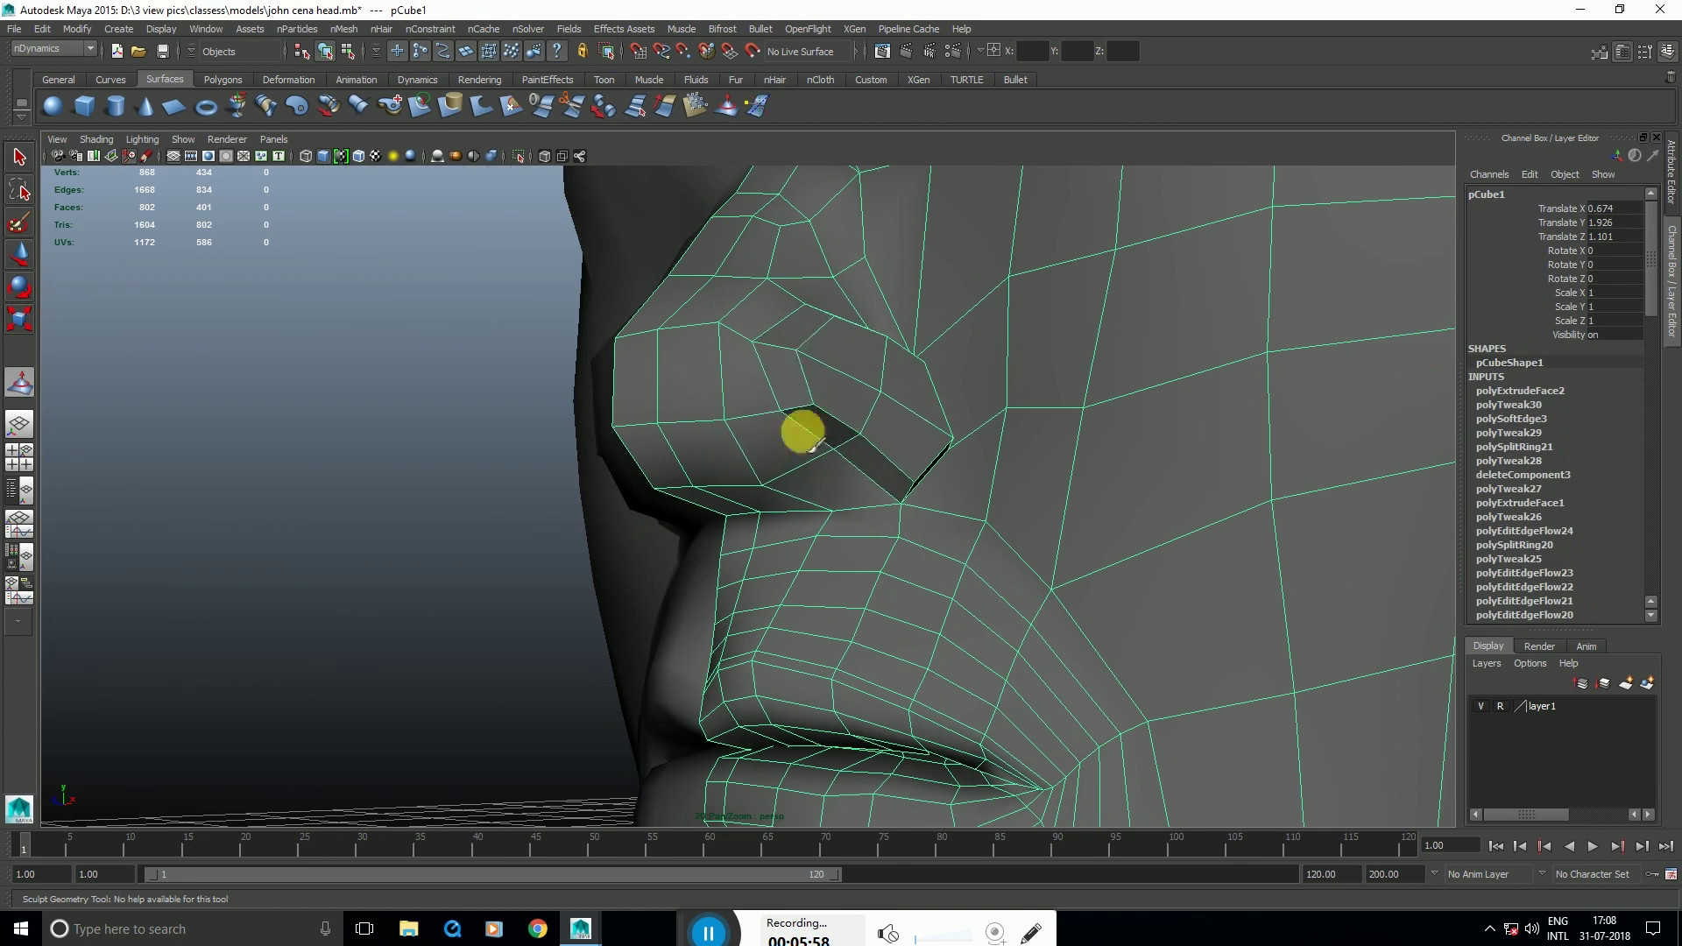
{"action": "mouse_move", "coordinate": [802, 431]}
{"action": "left_mouse_down", "text": "alt"}
{"action": "mouse_move", "coordinate": [882, 440]}
{"action": "mouse_move", "coordinate": [879, 327]}
{"action": "mouse_move", "coordinate": [903, 431]}
{"action": "mouse_move", "coordinate": [938, 444]}
{"action": "mouse_move", "coordinate": [893, 331]}
{"action": "left_mouse_up", "text": "alt"}
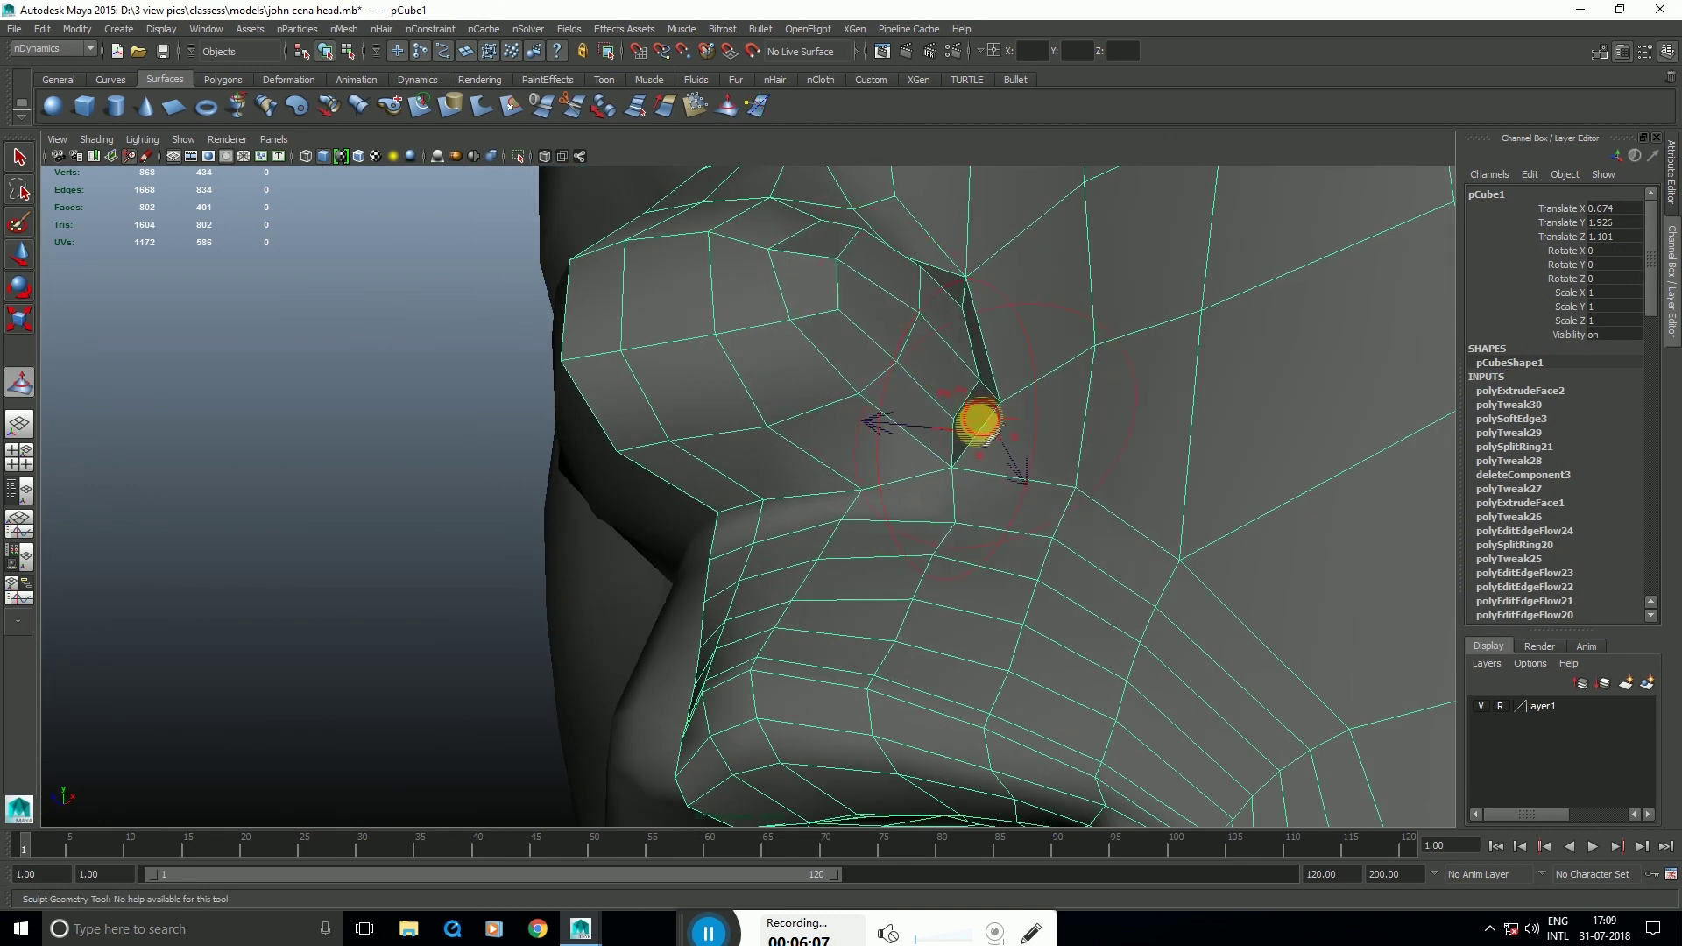
{"action": "scroll", "coordinate": [979, 421], "scroll_direction": "down", "scroll_amount": 10}
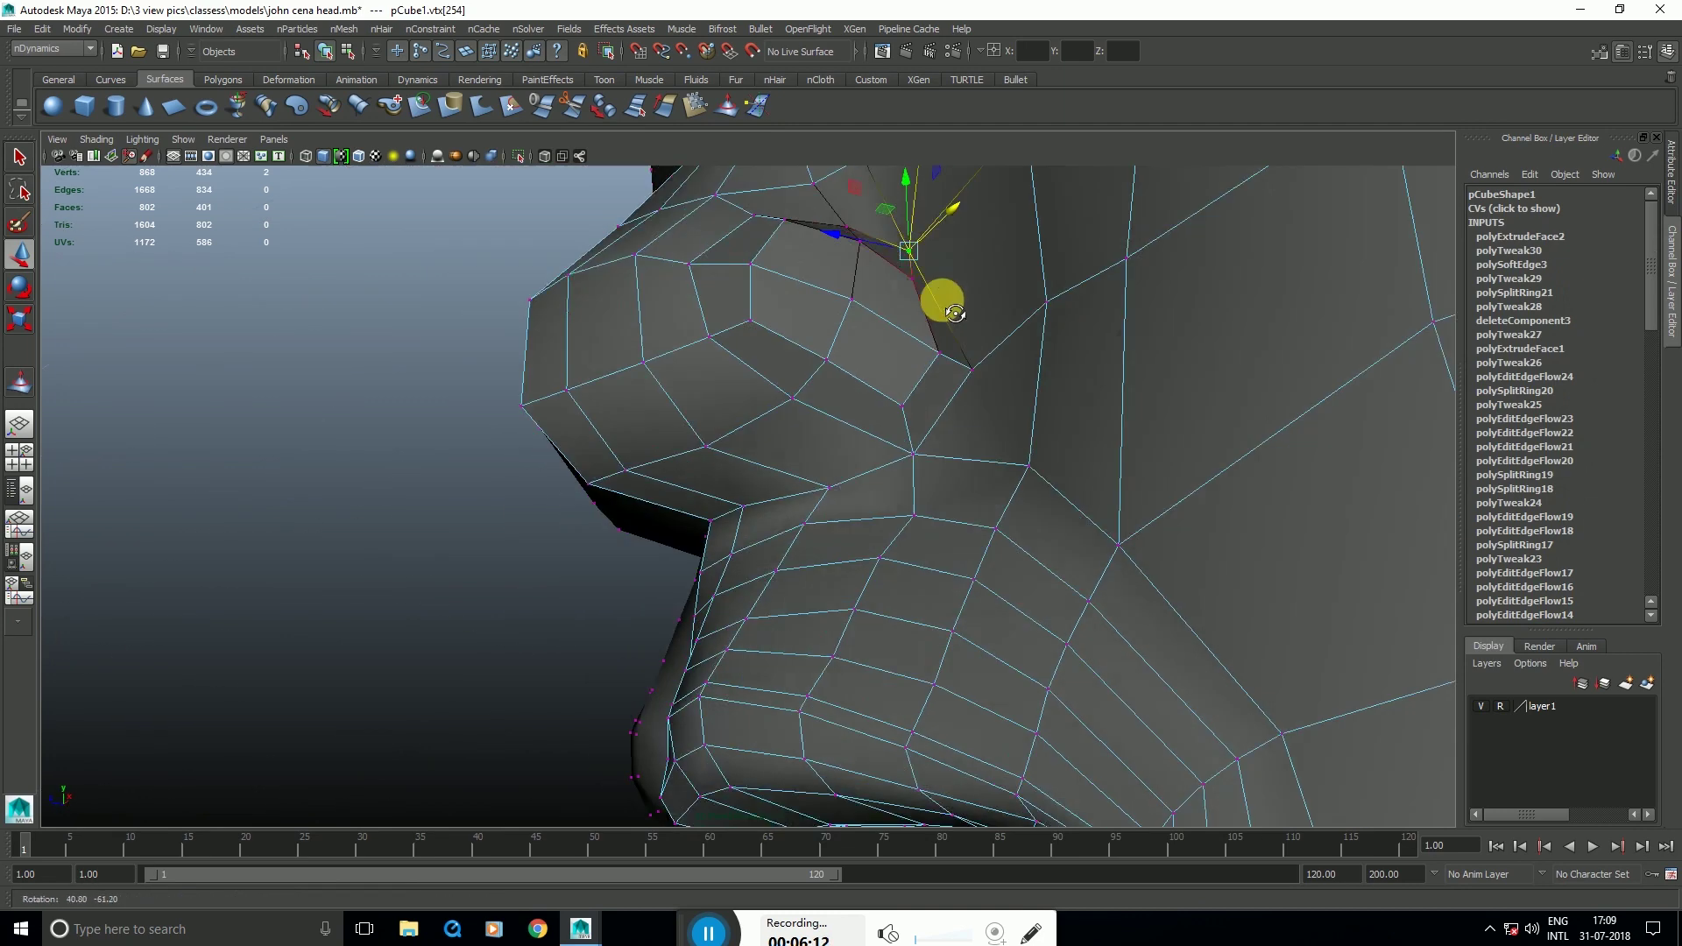
{"action": "scroll", "coordinate": [958, 368], "scroll_direction": "up", "scroll_amount": 3}
{"action": "key", "text": "F8"}
{"action": "right_click", "coordinate": [950, 292], "text": "shift"}
{"action": "right_click_drag", "start_coordinate": [951, 292], "coordinate": [1043, 261], "text": "shift"}
{"action": "key", "text": "w"}
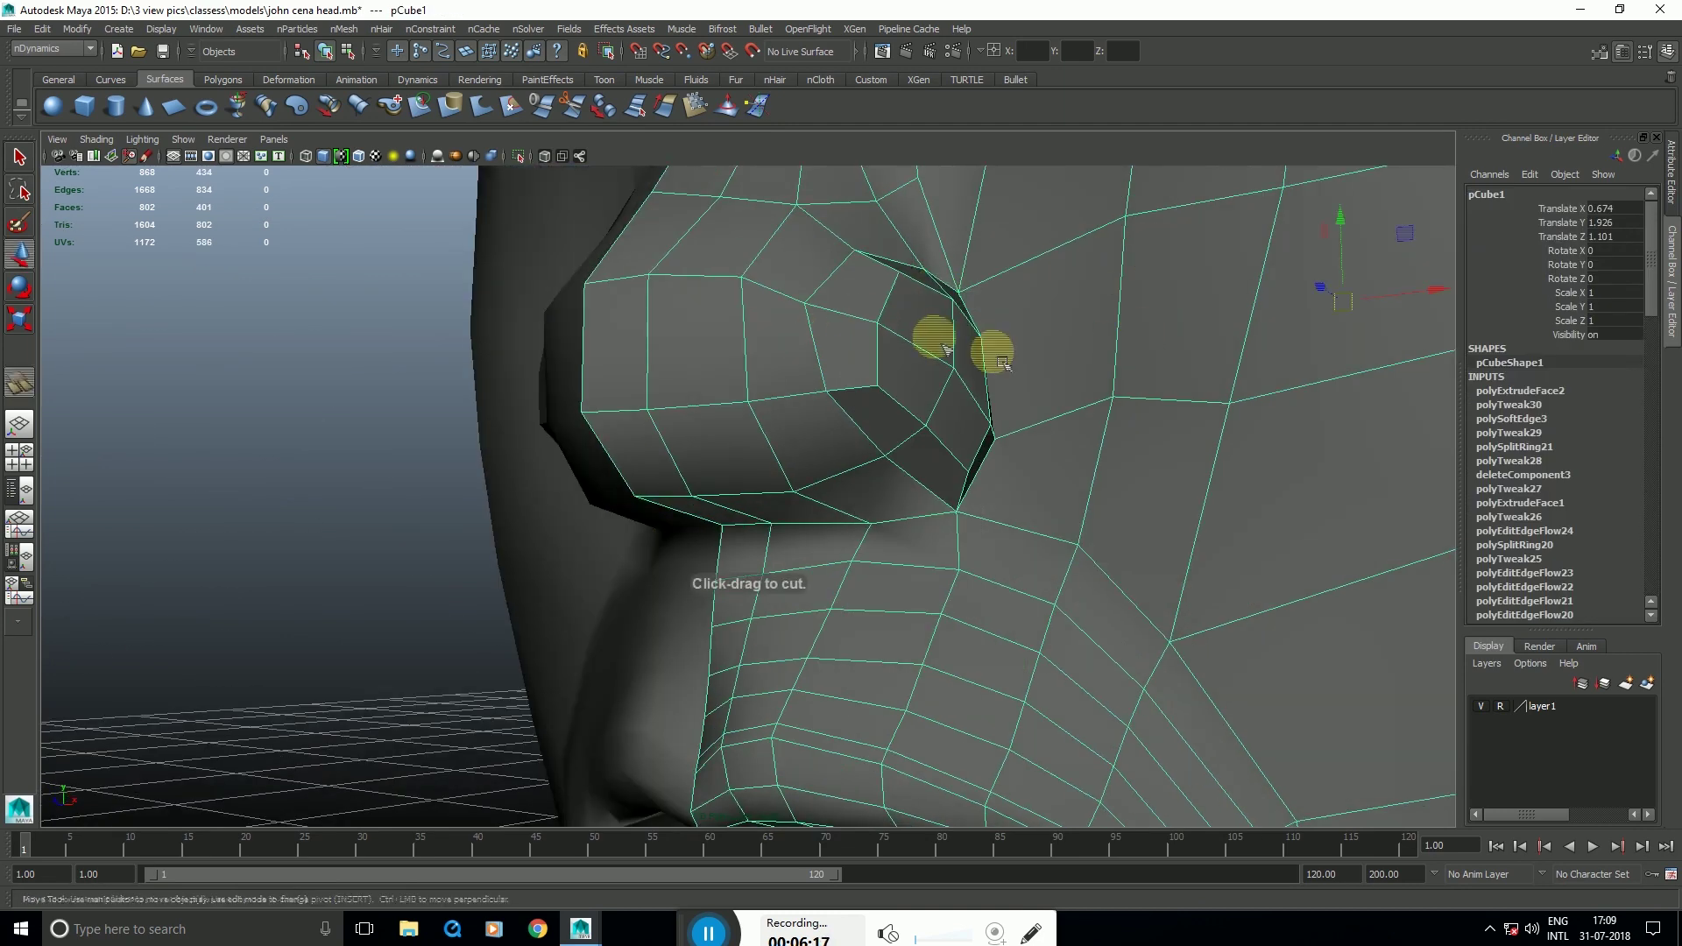
Step: Soften the head mesh's edges again and check the nose from below
{"action": "right_click_drag", "start_coordinate": [1001, 363], "coordinate": [1012, 377], "text": "shift"}
{"action": "left_click", "coordinate": [482, 430]}
{"action": "left_click_drag", "start_coordinate": [788, 614], "coordinate": [771, 412], "text": "alt"}
{"action": "left_click", "coordinate": [846, 464]}
{"action": "scroll", "coordinate": [859, 455], "scroll_direction": "up", "scroll_amount": 4}
{"action": "right_click_drag", "start_coordinate": [771, 385], "coordinate": [773, 438]}
{"action": "left_click", "coordinate": [788, 410]}
{"action": "left_click", "coordinate": [845, 412], "text": "shift"}
{"action": "key", "text": "space"}
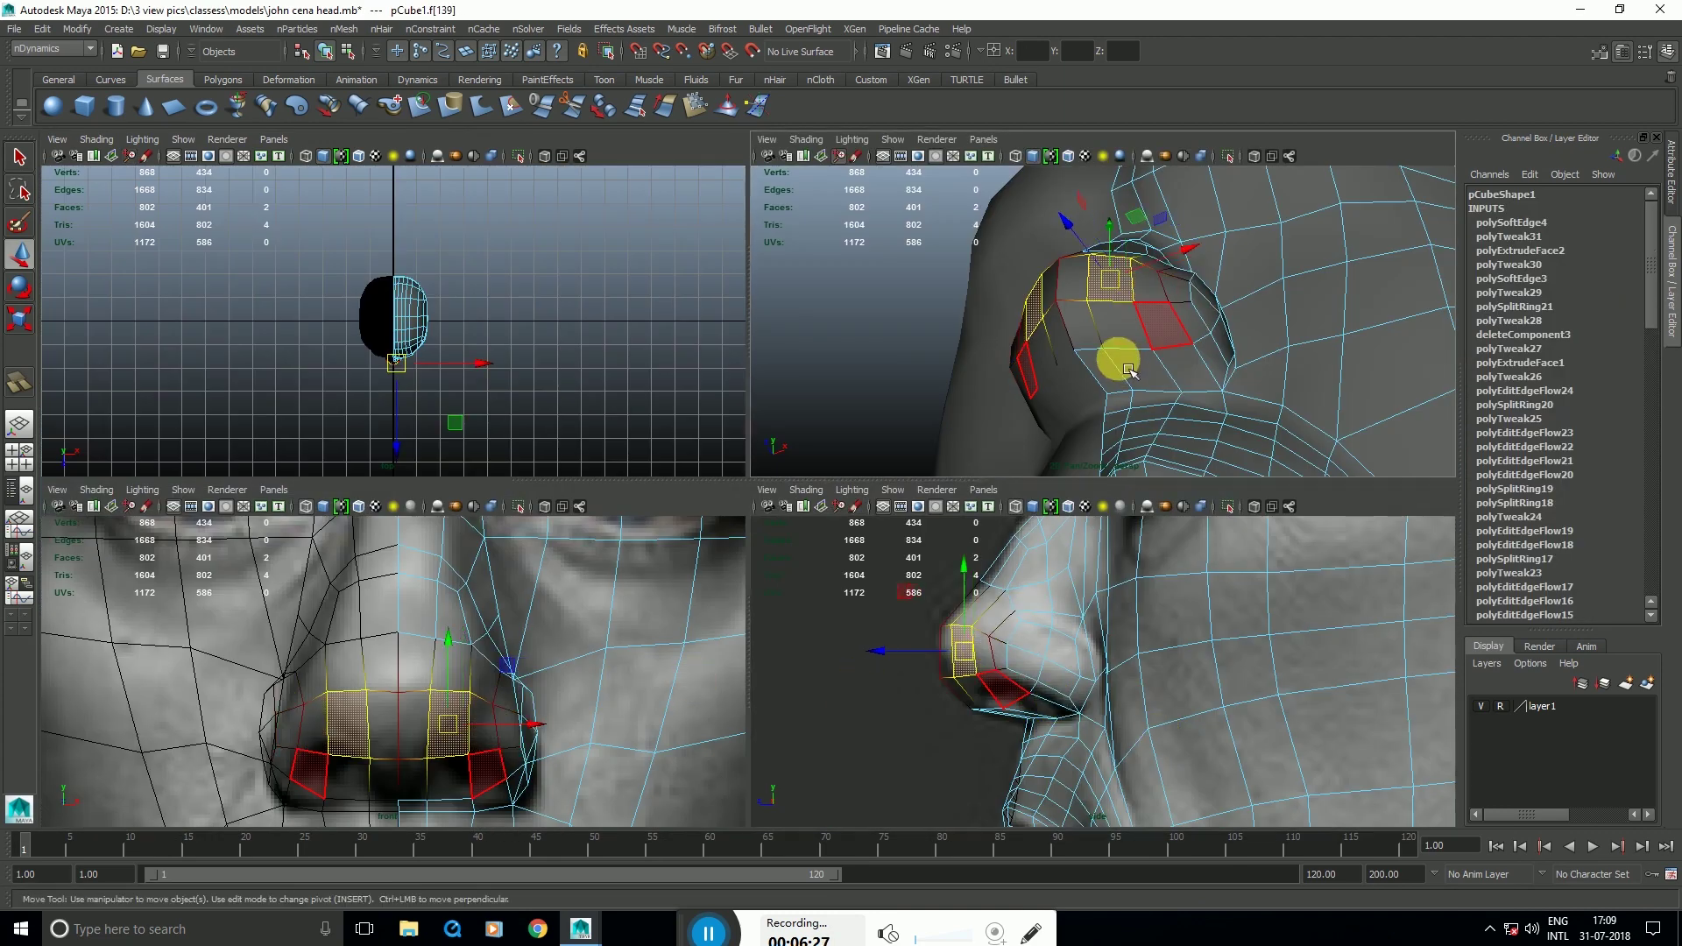
{"action": "right_click_drag", "start_coordinate": [986, 686], "coordinate": [981, 656]}
{"action": "double_click", "coordinate": [973, 651]}
{"action": "key", "text": "space"}
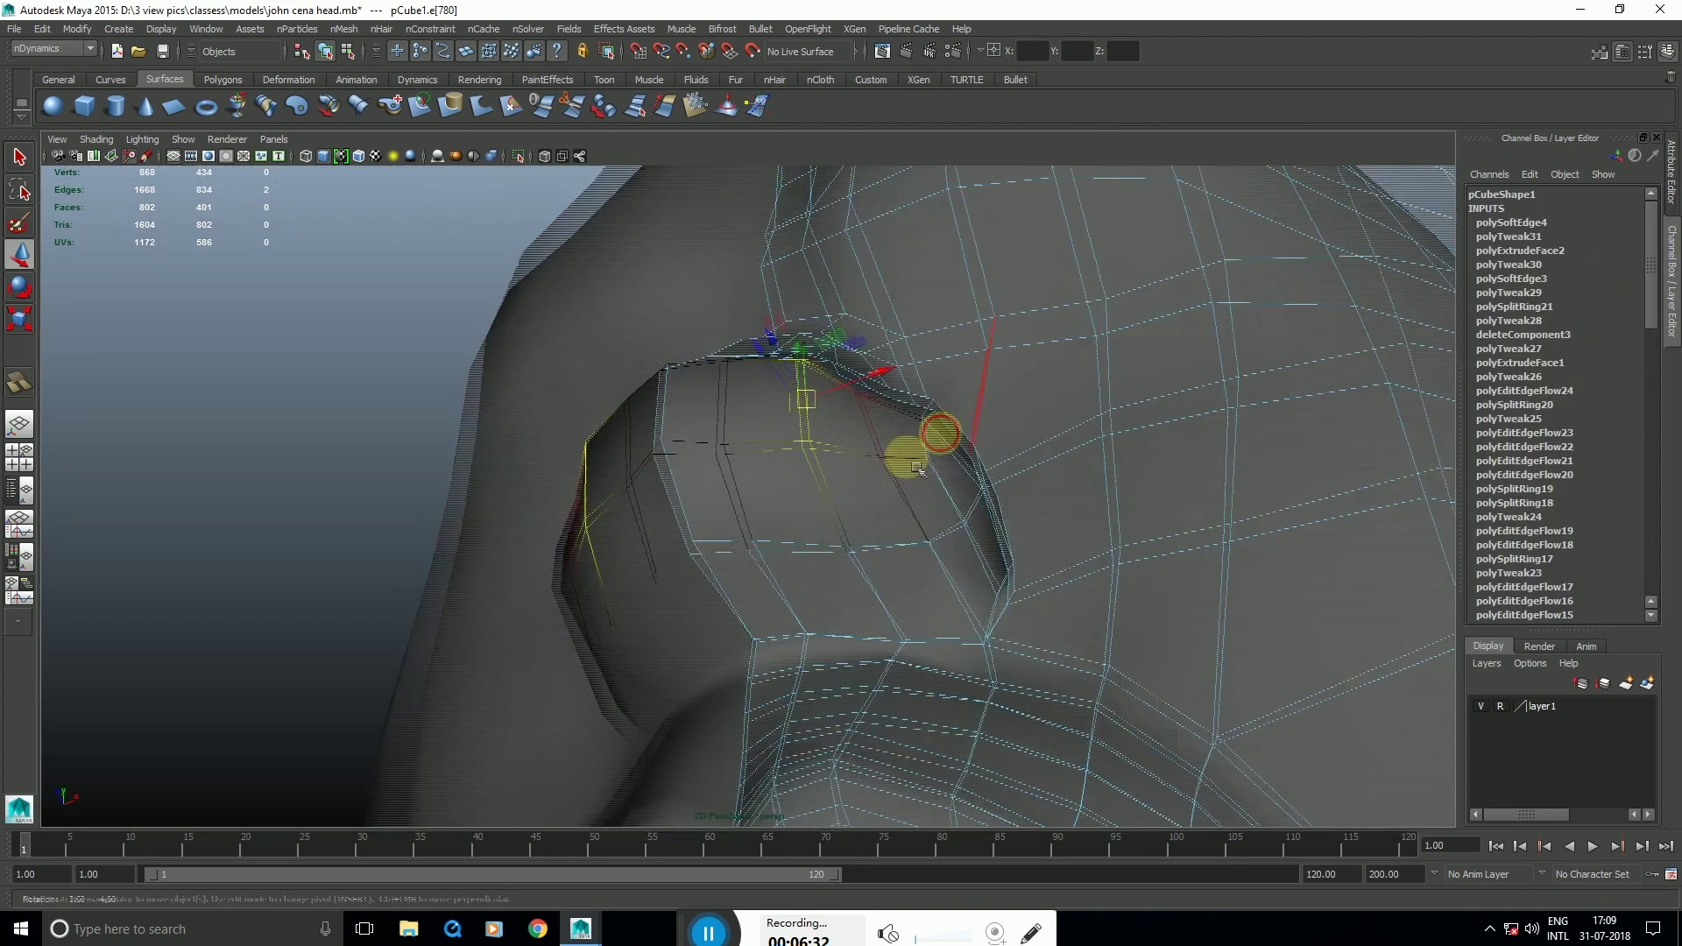
Step: Adjust the vertices on the underside of the nose tip and return to object mode
{"action": "left_click_drag", "start_coordinate": [911, 451], "coordinate": [863, 338], "text": "alt"}
{"action": "left_click", "coordinate": [846, 302]}
{"action": "left_click", "coordinate": [771, 452]}
{"action": "right_click_drag", "start_coordinate": [769, 450], "coordinate": [705, 447]}
{"action": "left_click", "coordinate": [759, 402]}
{"action": "mouse_move", "coordinate": [758, 401]}
{"action": "left_mouse_down"}
{"action": "mouse_move", "coordinate": [760, 383]}
{"action": "mouse_move", "coordinate": [801, 517]}
{"action": "left_mouse_up"}
{"action": "right_click_drag", "start_coordinate": [784, 534], "coordinate": [815, 511]}
{"action": "left_click", "coordinate": [846, 385]}
Step: Smooth the nose tip and underside with the Sculpt Geometry brush and compare the result with the side reference
{"action": "left_click", "coordinate": [726, 106]}
{"action": "mouse_move", "coordinate": [801, 262]}
{"action": "left_mouse_down", "text": "alt"}
{"action": "mouse_move", "coordinate": [845, 289]}
{"action": "mouse_move", "coordinate": [867, 237]}
{"action": "mouse_move", "coordinate": [832, 405]}
{"action": "left_mouse_up", "text": "alt"}
{"action": "key", "text": "space"}
{"action": "key", "text": "space"}
{"action": "key", "text": "w"}
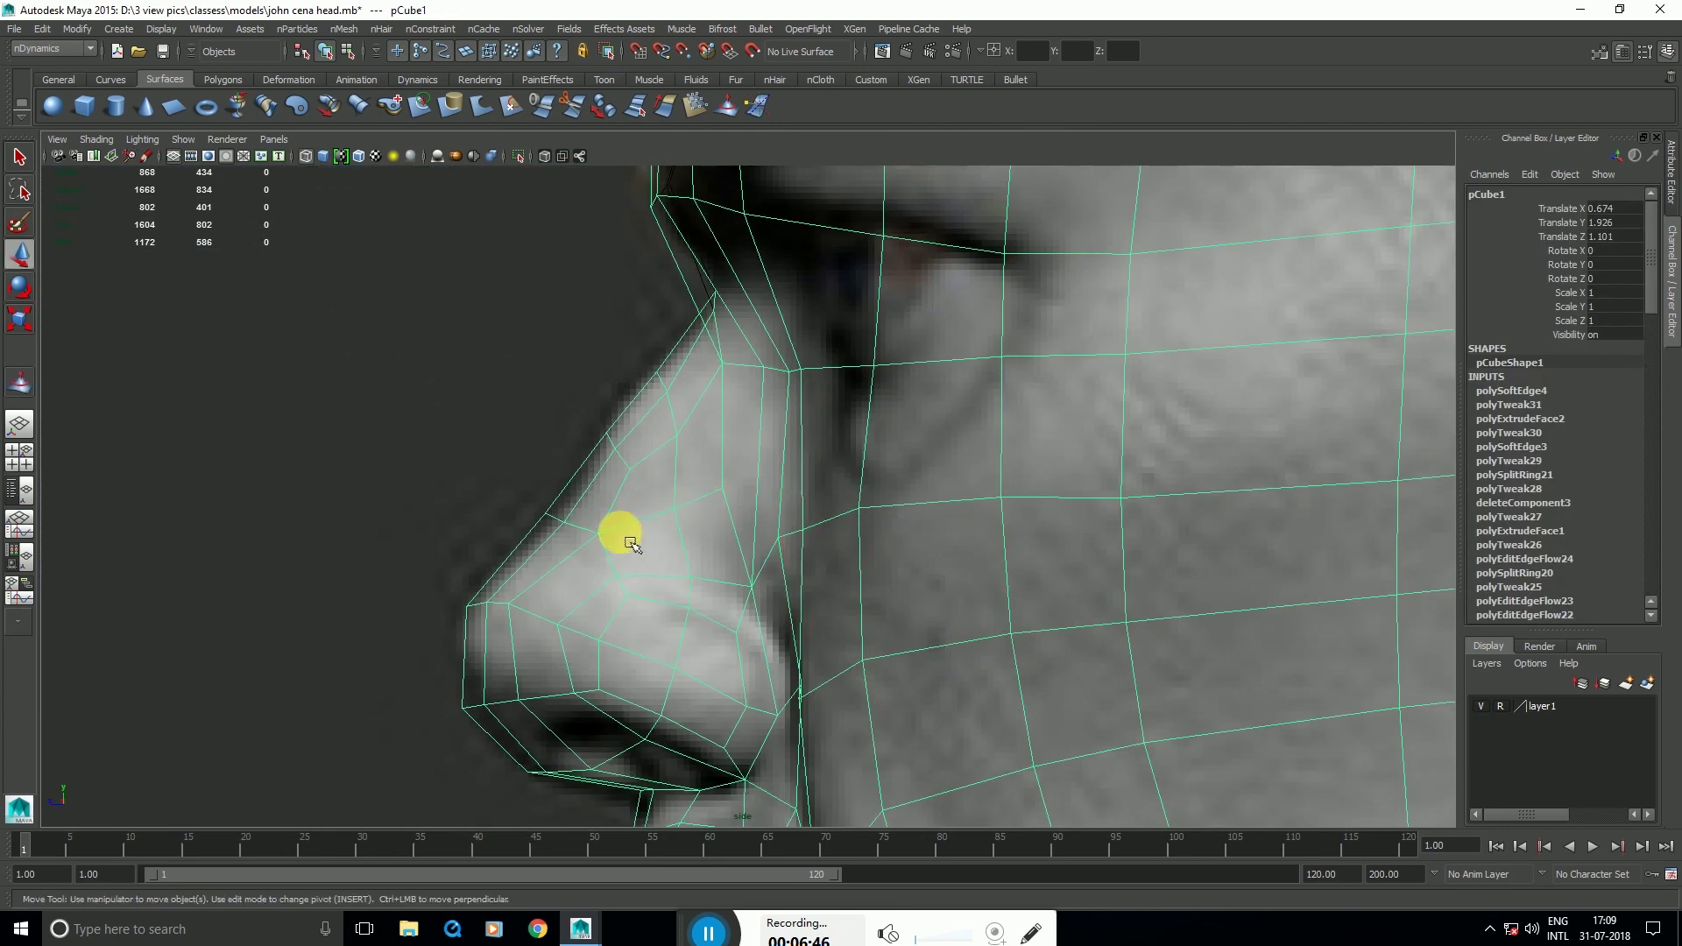
Step: Move the vertices on the nose bridge and at the nose tip to follow the profile in the side reference
{"action": "right_click_drag", "start_coordinate": [574, 537], "coordinate": [499, 526]}
{"action": "left_click_drag", "start_coordinate": [599, 537], "coordinate": [574, 519]}
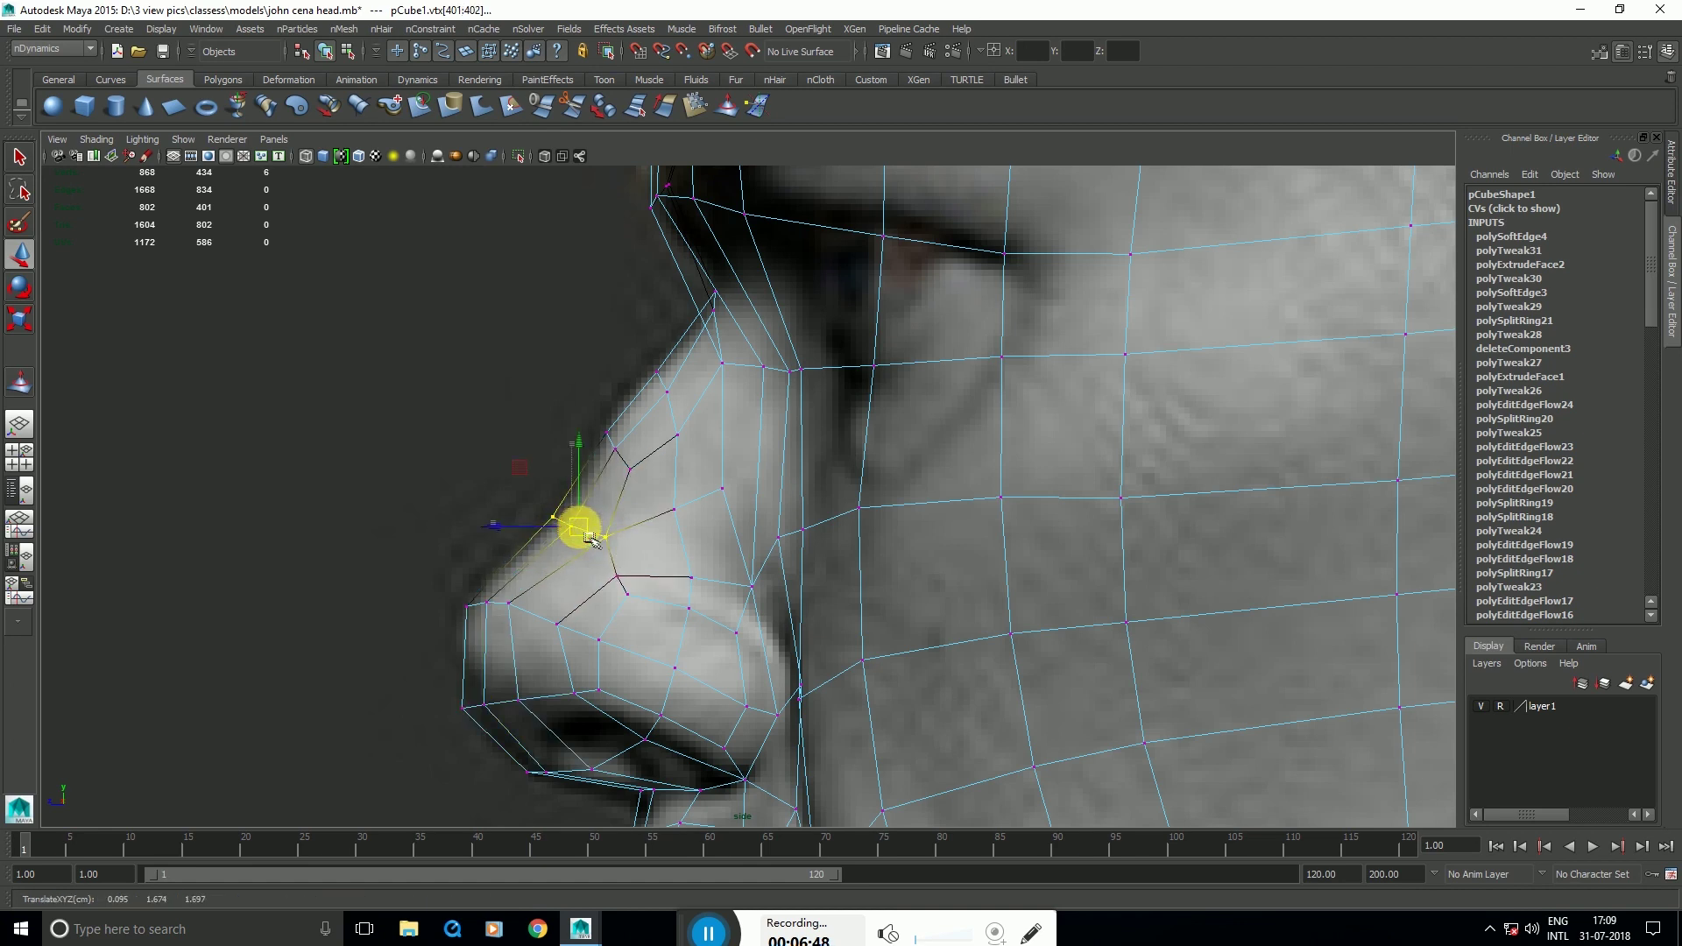
{"action": "left_click_drag", "start_coordinate": [508, 741], "coordinate": [463, 699]}
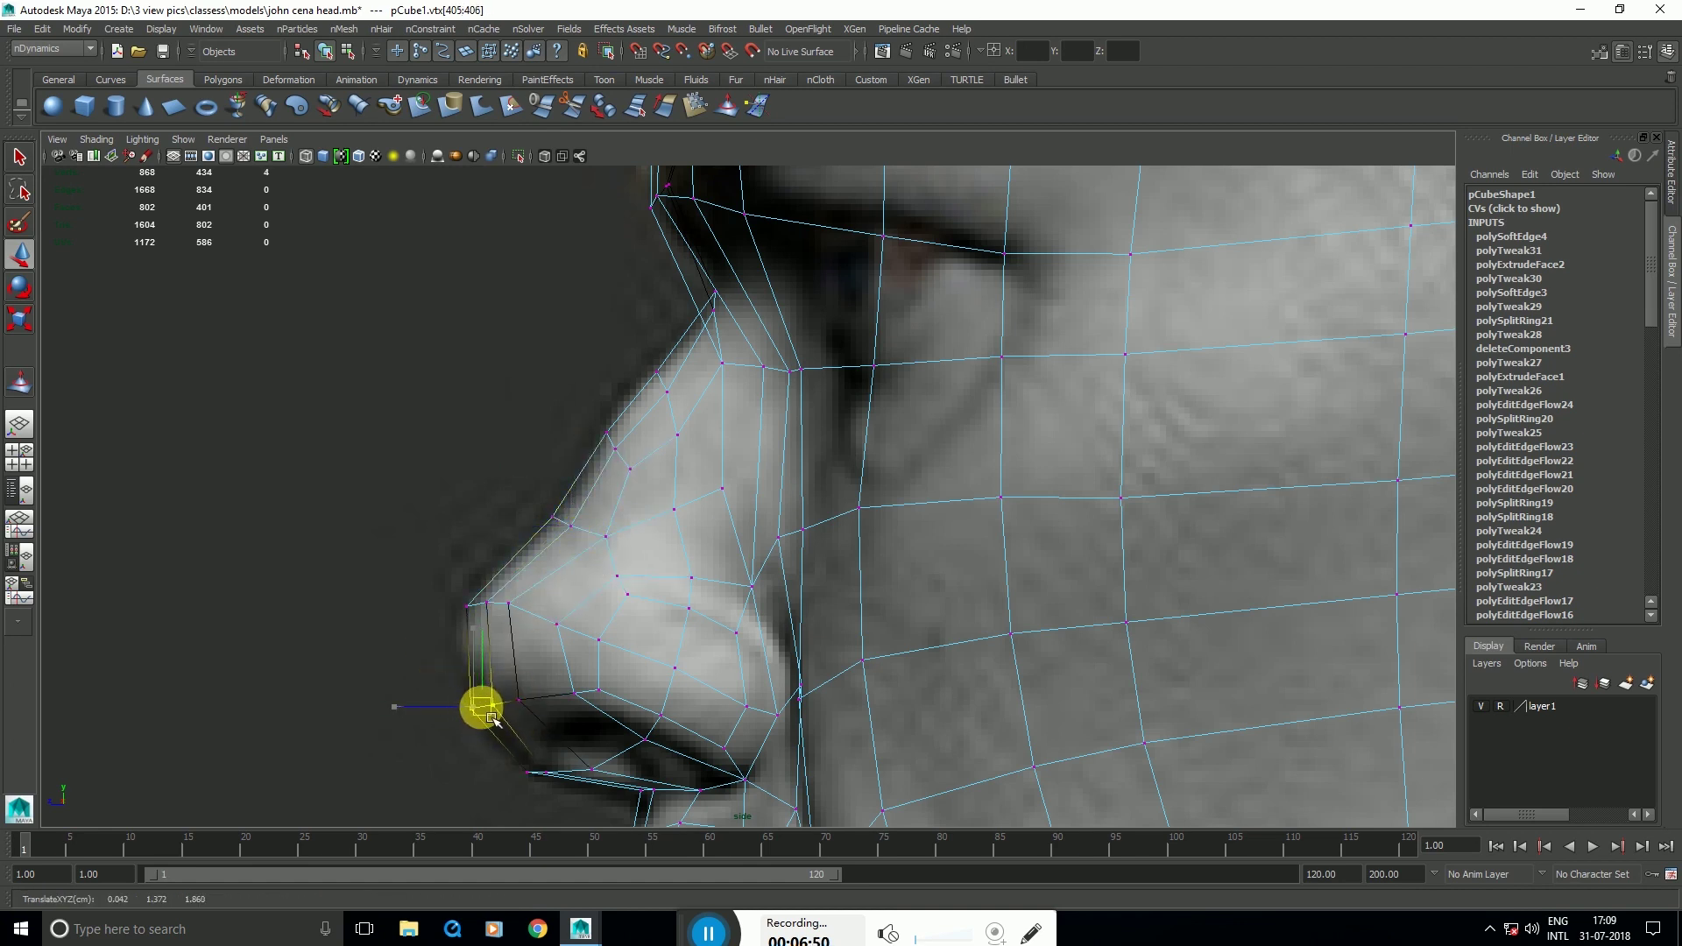
{"action": "middle_click_drag", "start_coordinate": [589, 504], "coordinate": [637, 526], "text": "alt"}
Step: Adjust the edges along the nose tip and bridge in the perspective view and return to object mode
{"action": "key", "text": "space"}
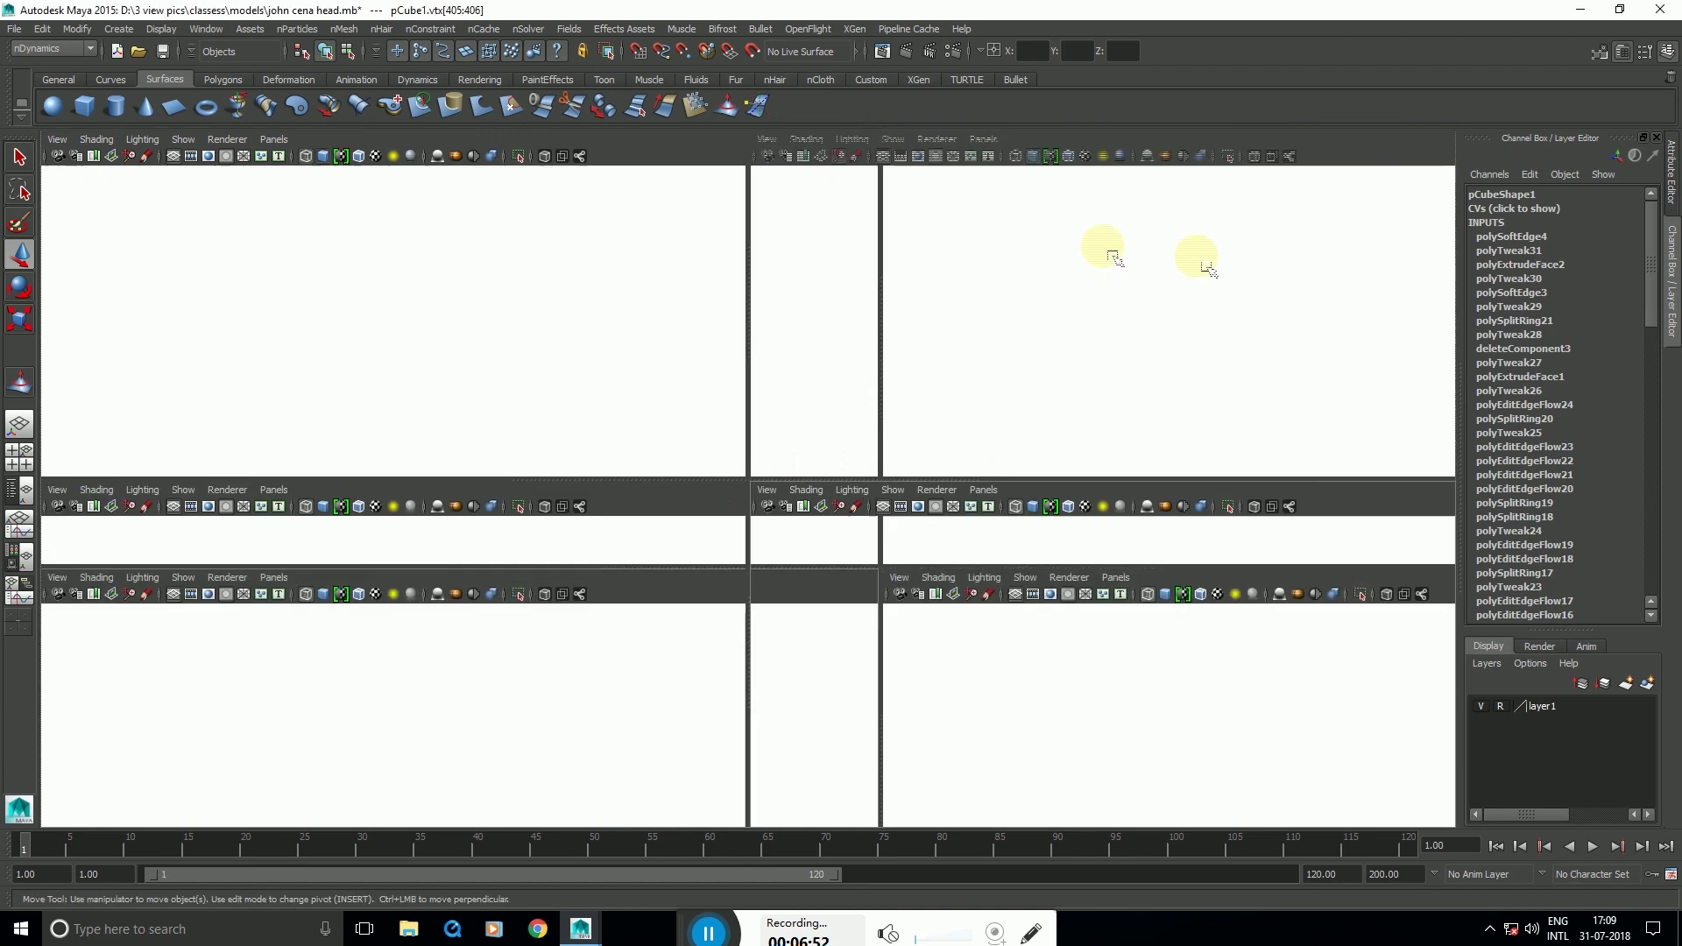
{"action": "key", "text": "space"}
{"action": "key", "text": "F8"}
{"action": "left_click", "coordinate": [838, 523]}
{"action": "left_click_drag", "start_coordinate": [838, 523], "coordinate": [816, 543], "text": "alt"}
{"action": "right_click_drag", "start_coordinate": [817, 543], "coordinate": [804, 474]}
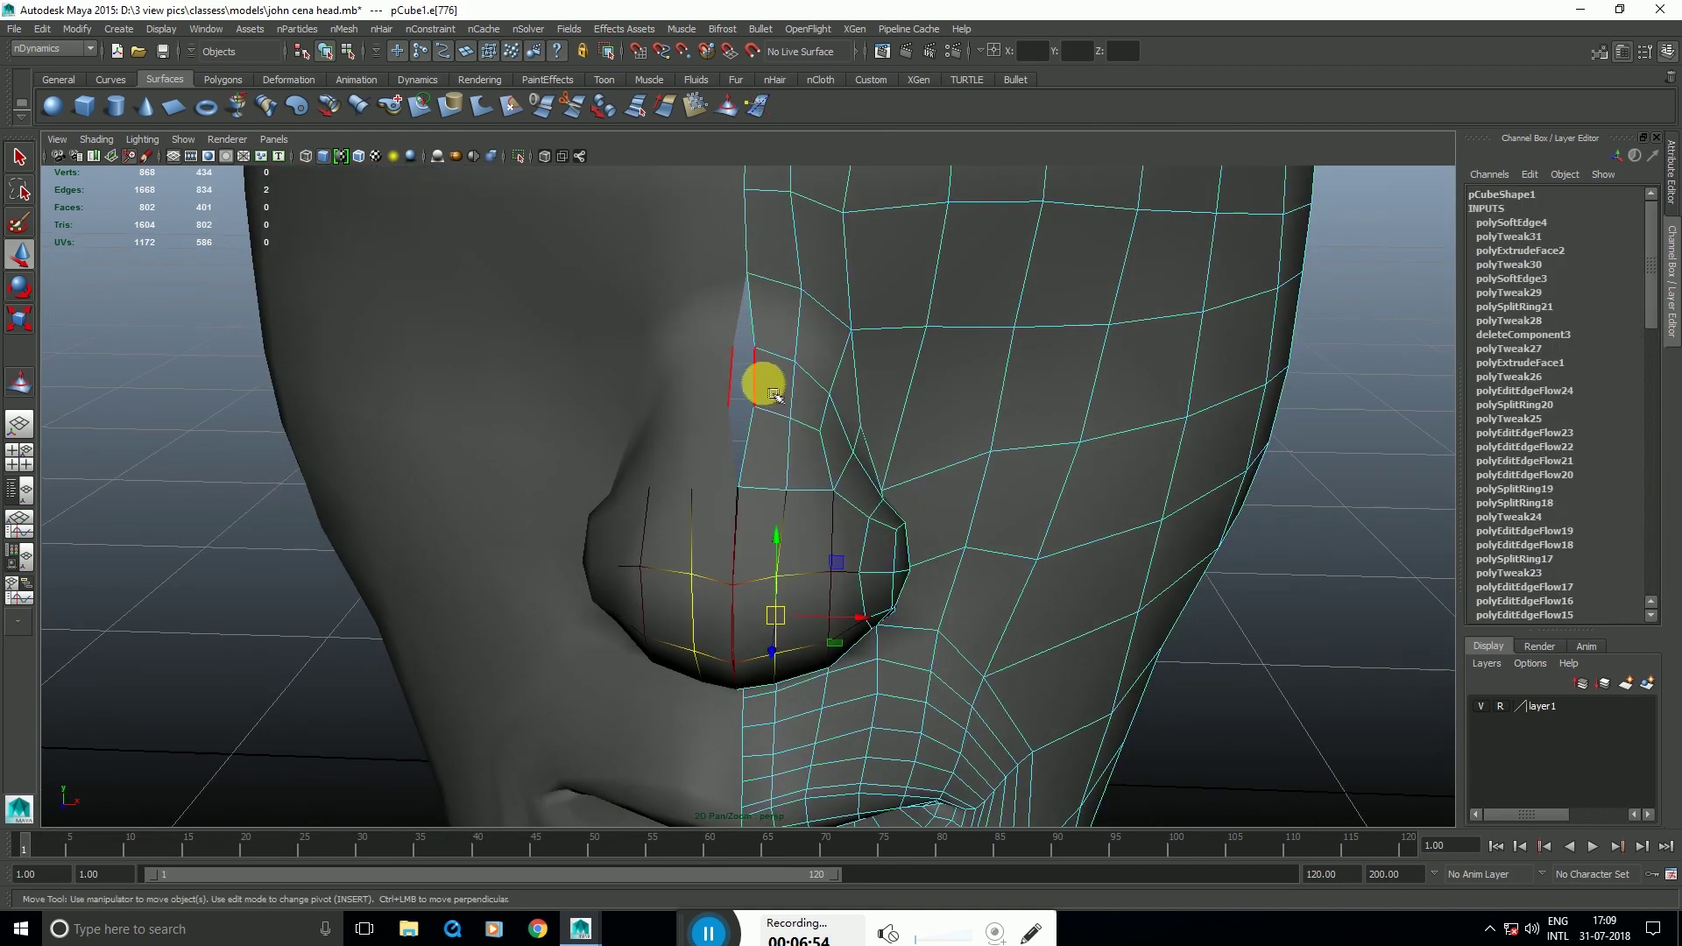
{"action": "left_click", "coordinate": [757, 384]}
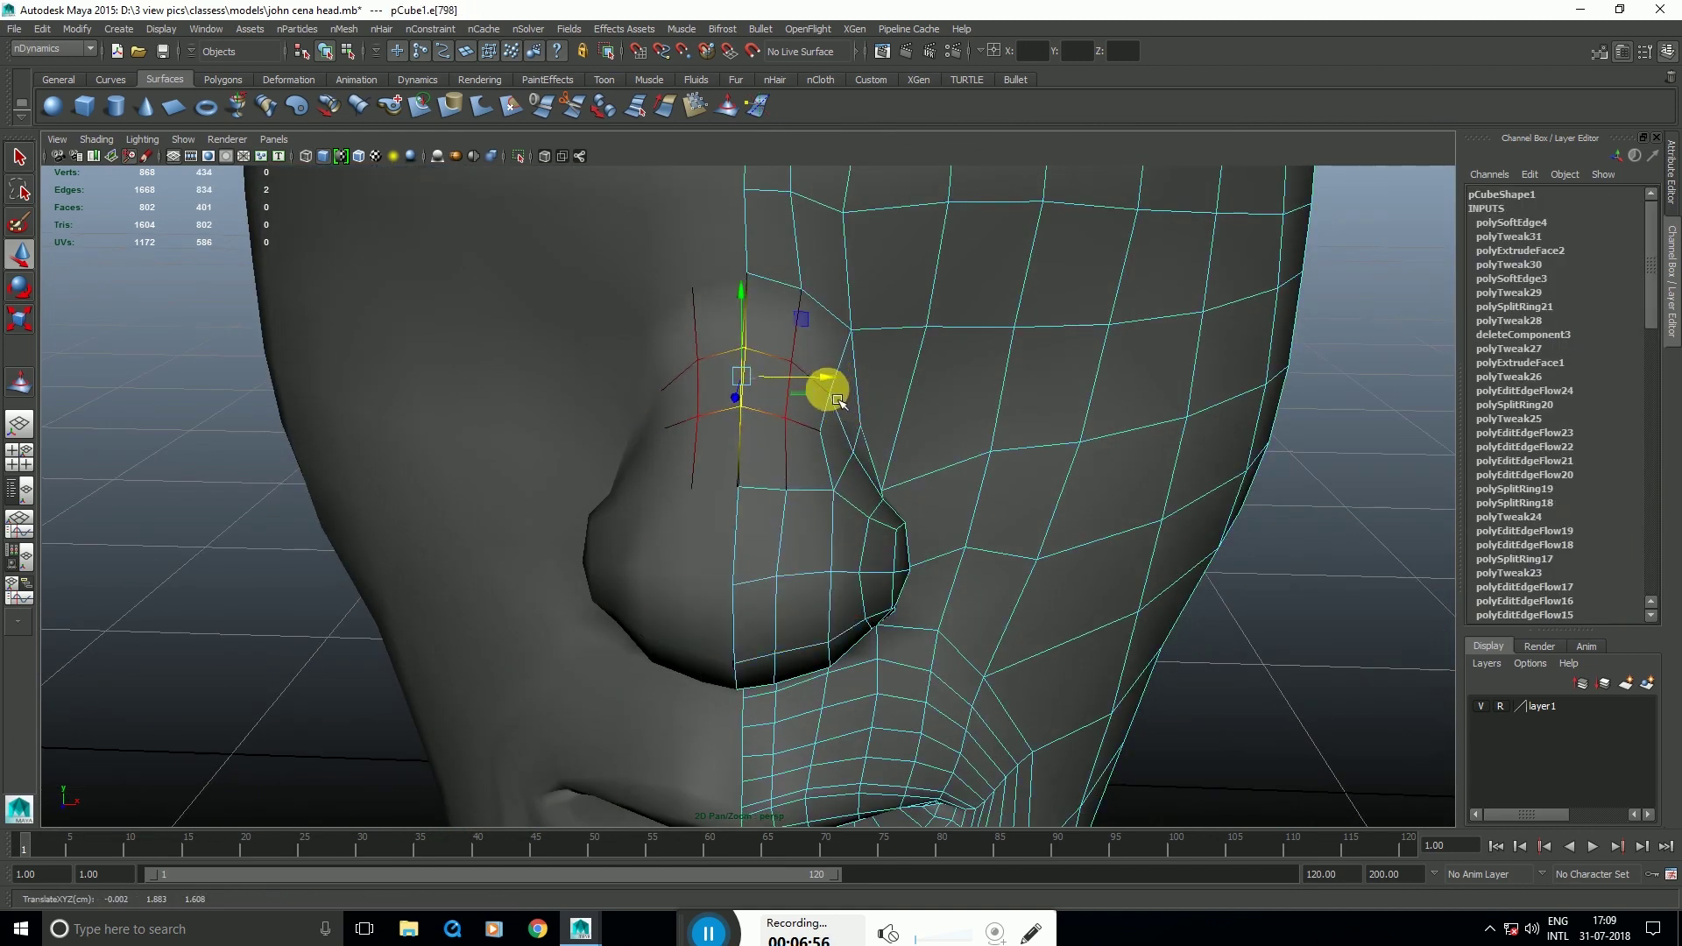
{"action": "right_click_drag", "start_coordinate": [846, 496], "coordinate": [878, 462]}
{"action": "left_click", "coordinate": [832, 546]}
{"action": "left_click_drag", "start_coordinate": [832, 546], "coordinate": [810, 626], "text": "alt"}
Step: Reposition the vertices around the nostril opening and lower nose edge to match the nostril in the front reference
{"action": "key", "text": "space"}
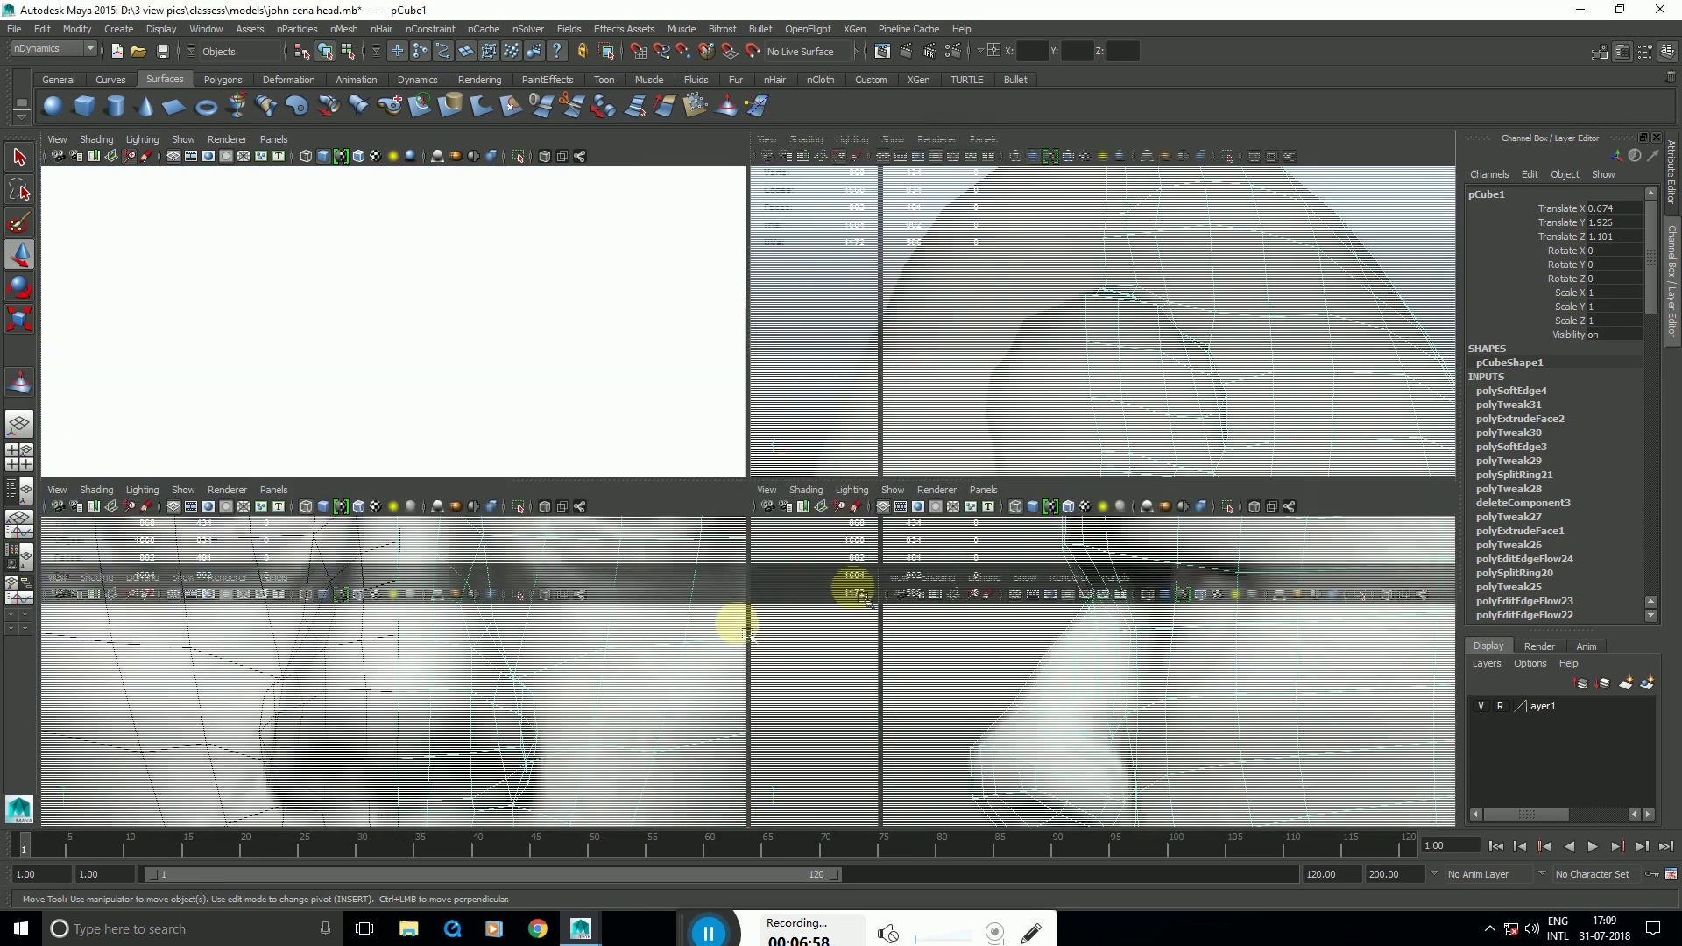
{"action": "key", "text": "space"}
{"action": "right_click_drag", "start_coordinate": [892, 568], "coordinate": [863, 567]}
{"action": "left_click", "coordinate": [909, 567]}
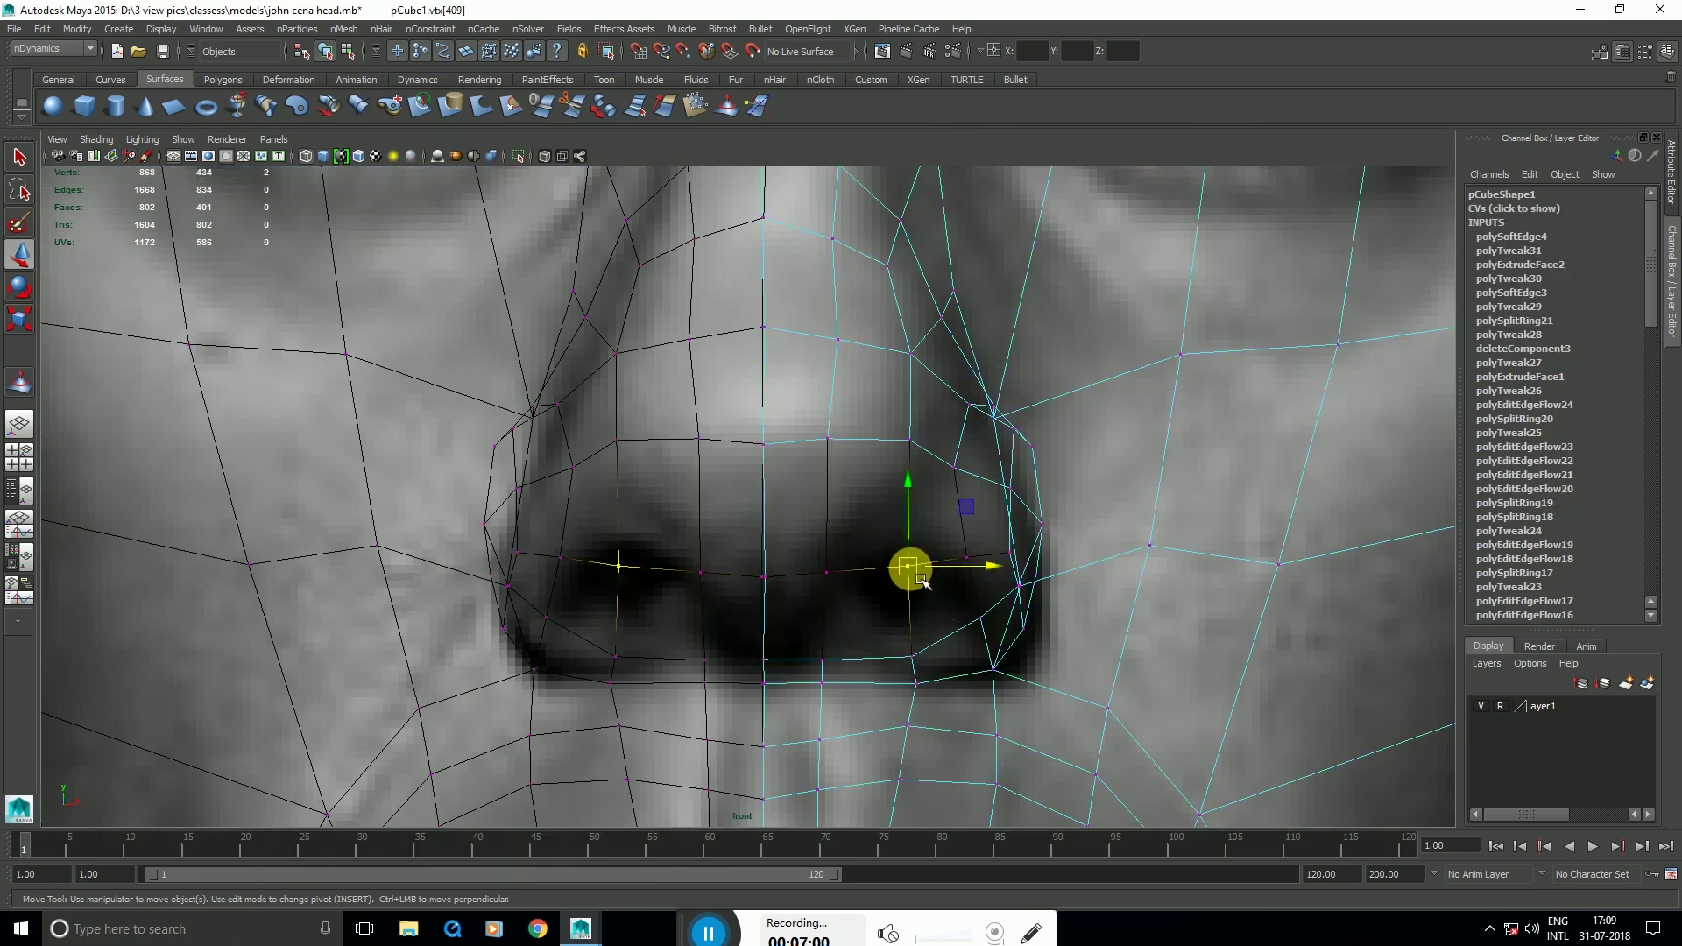
{"action": "left_click_drag", "start_coordinate": [908, 569], "coordinate": [844, 652]}
{"action": "left_click", "coordinate": [969, 559]}
{"action": "left_click", "coordinate": [980, 615]}
{"action": "left_click", "coordinate": [913, 657]}
{"action": "left_click", "coordinate": [821, 660]}
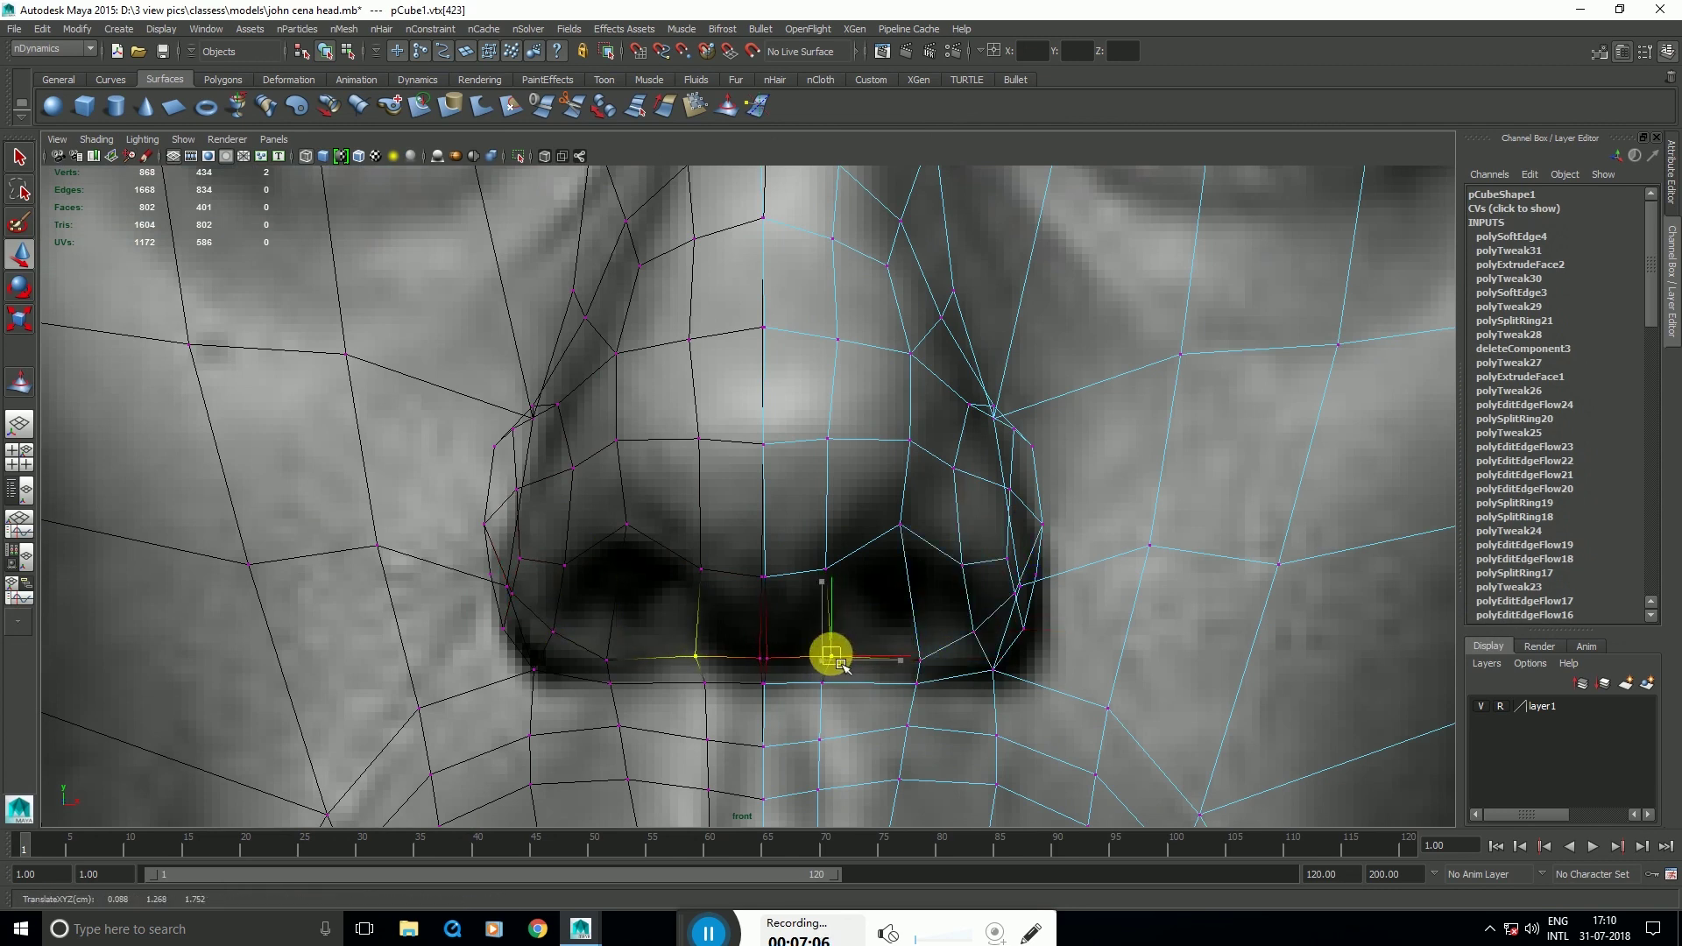
{"action": "middle_click_drag", "start_coordinate": [835, 667], "coordinate": [847, 662]}
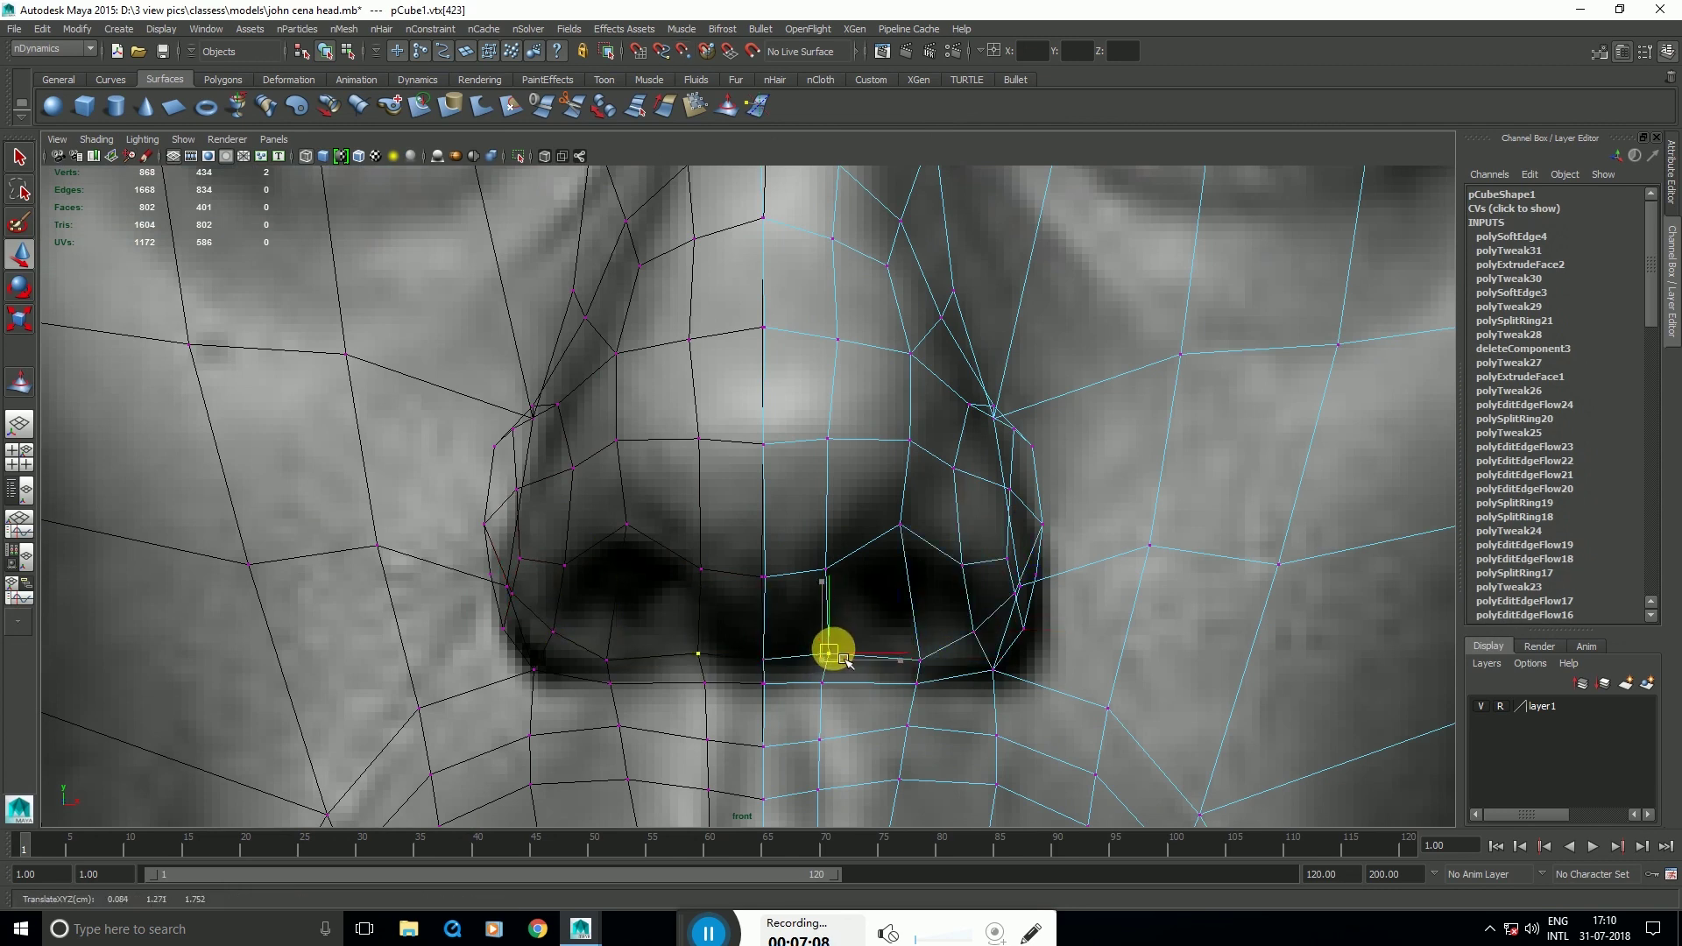
Step: Move the vertices on the nostril's upper rim down and back to follow the nostril edge in the side reference
{"action": "key", "text": "space"}
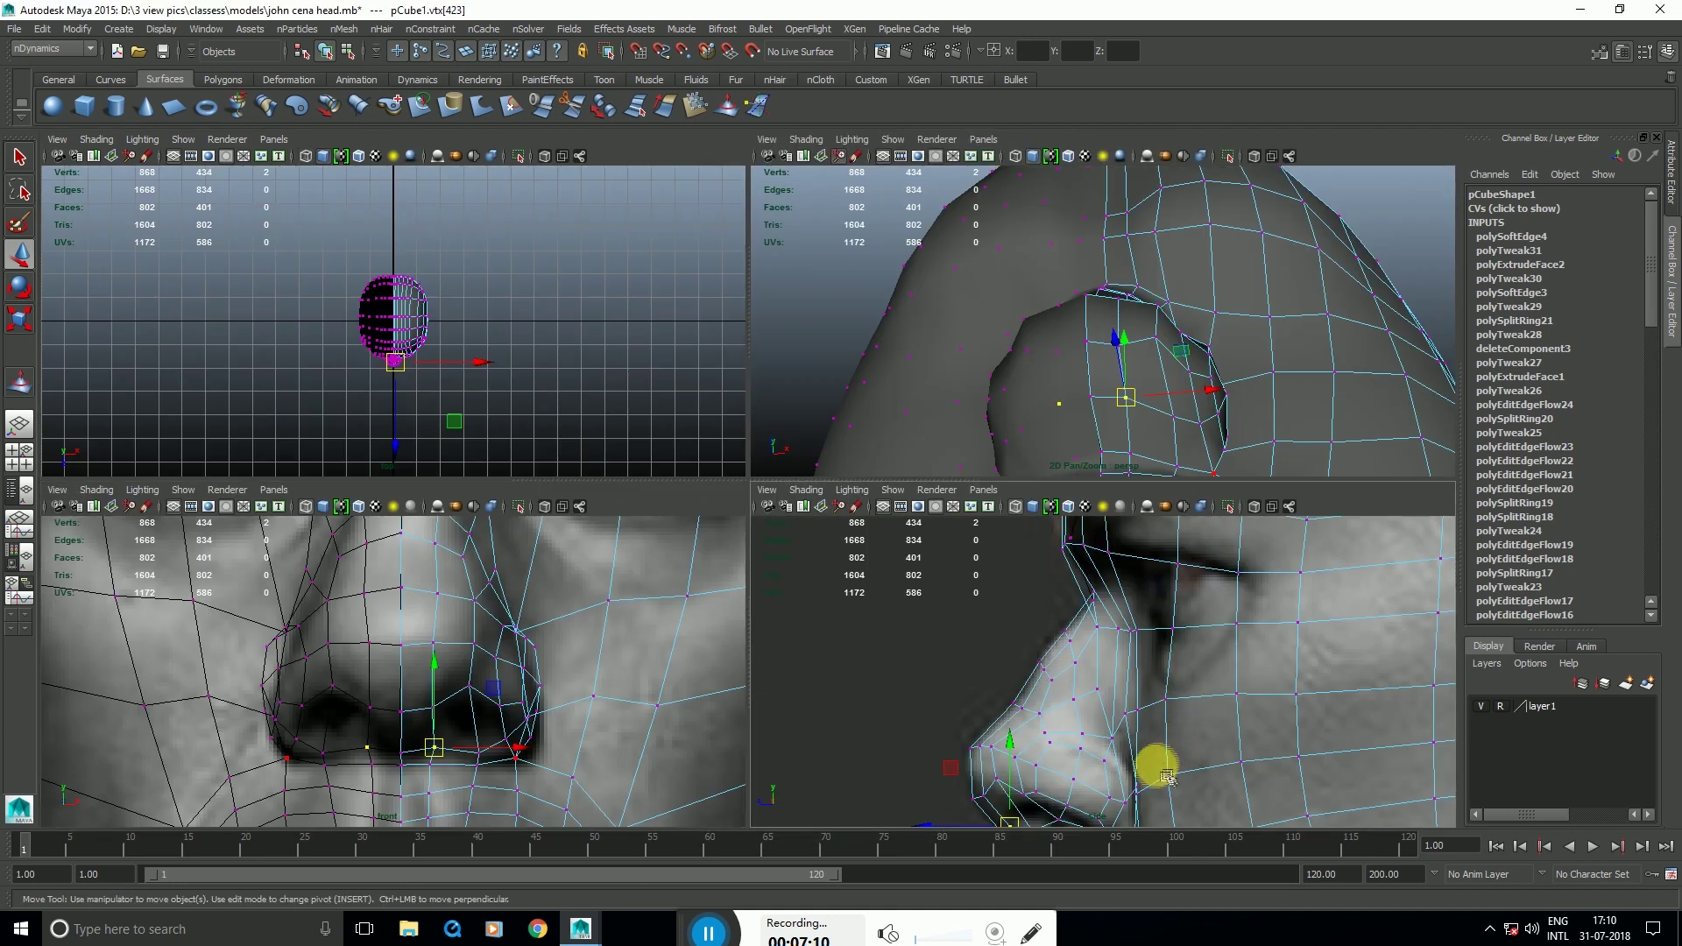
{"action": "scroll", "coordinate": [1085, 704], "scroll_direction": "up", "scroll_amount": 5}
{"action": "middle_click_drag", "start_coordinate": [1035, 599], "coordinate": [1062, 691], "text": "alt"}
{"action": "middle_click_drag", "start_coordinate": [1122, 464], "coordinate": [1122, 414], "text": "alt"}
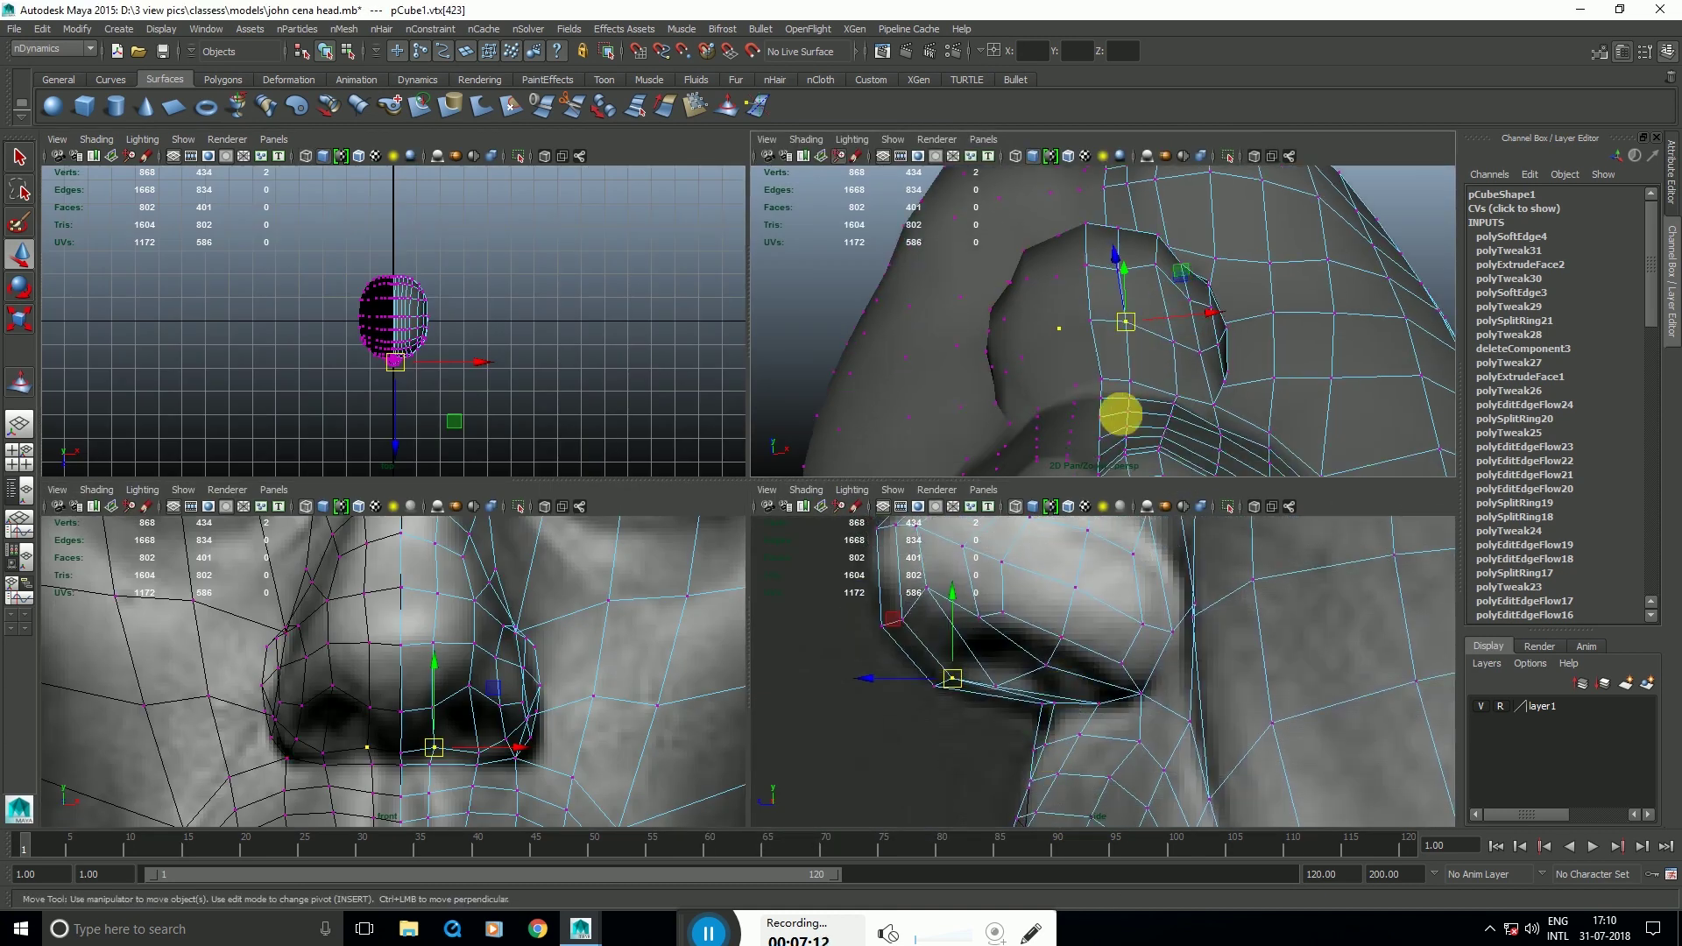
{"action": "left_click", "coordinate": [1061, 674]}
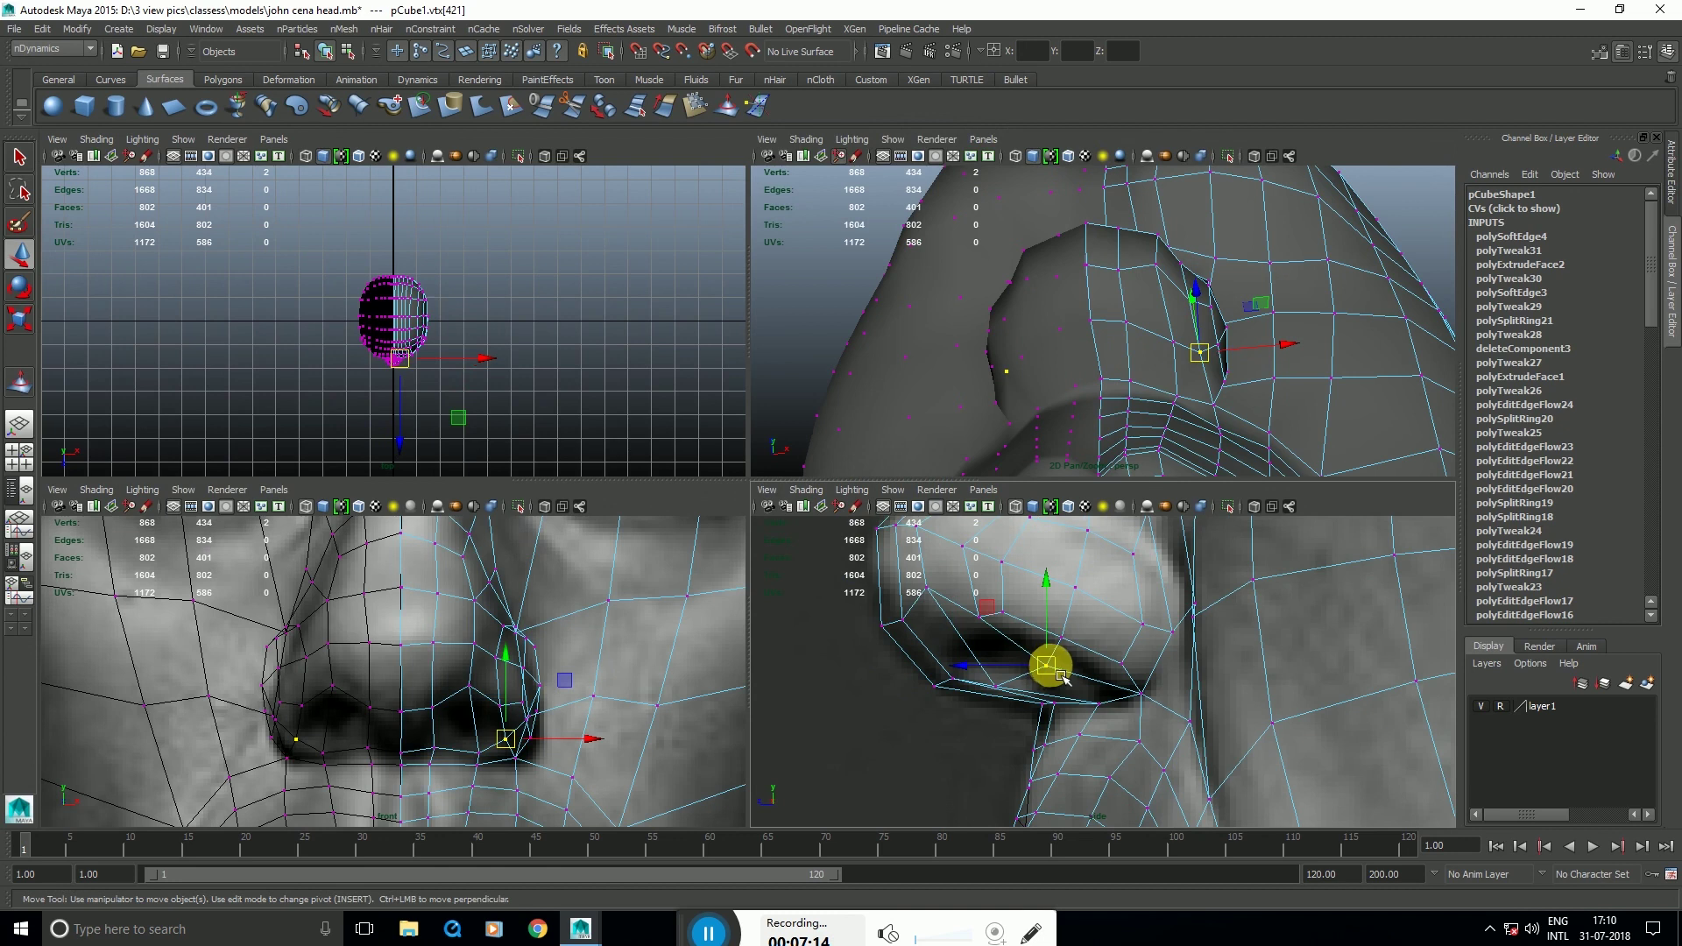
{"action": "left_click", "coordinate": [942, 607]}
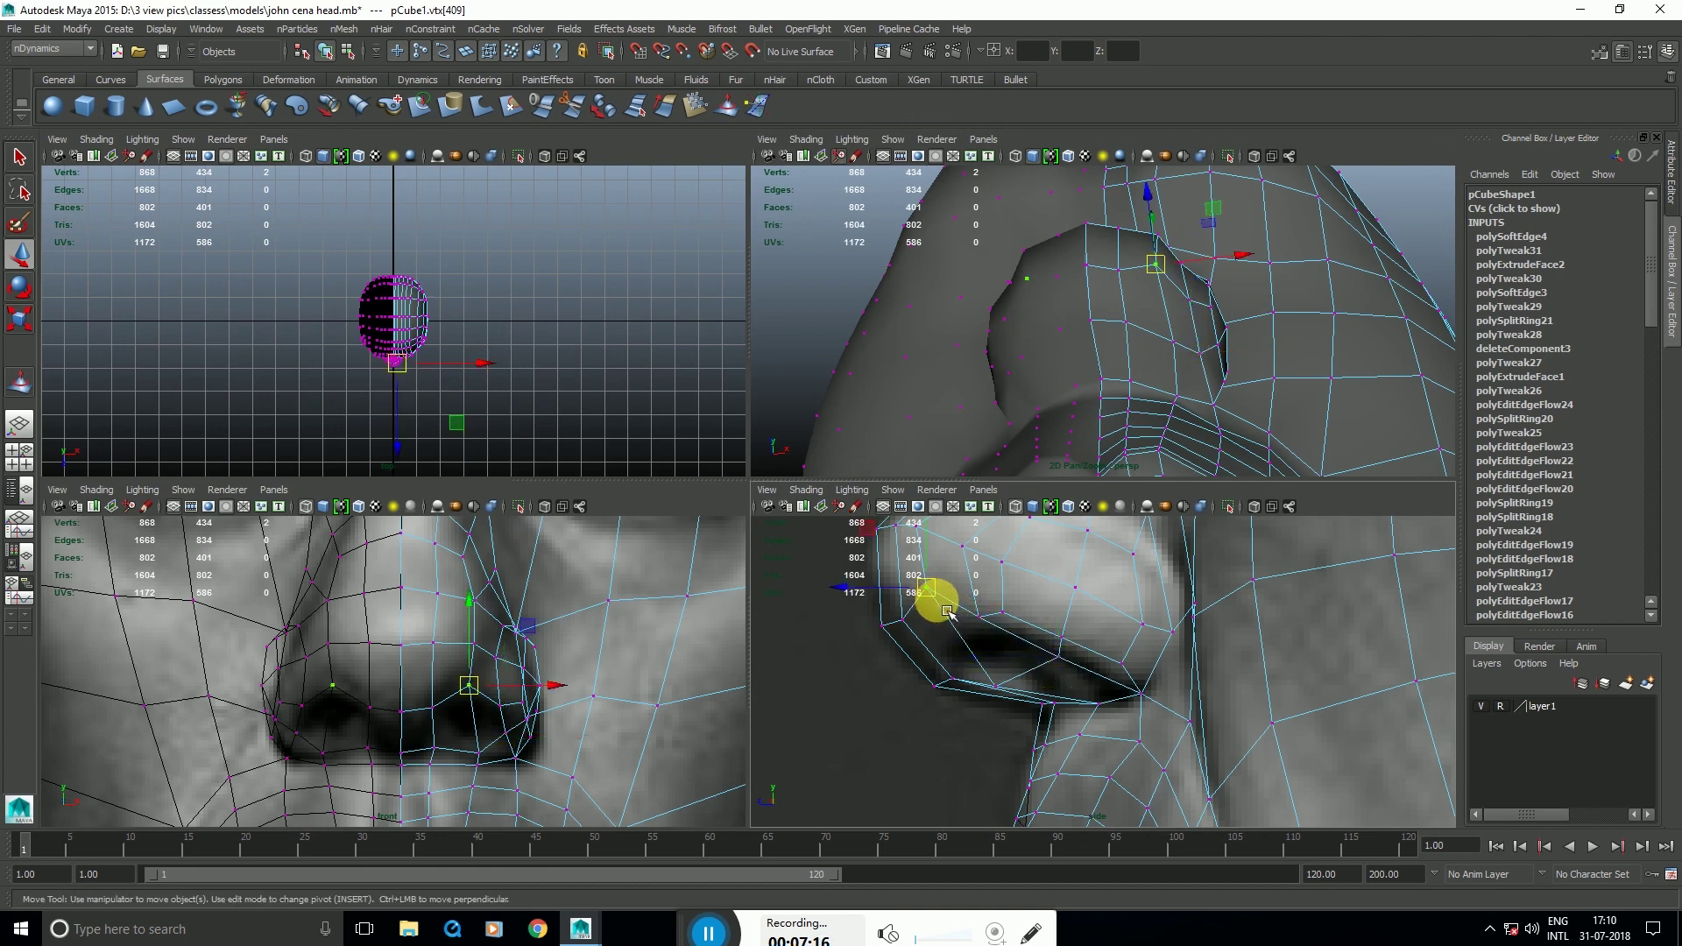
{"action": "left_click_drag", "start_coordinate": [946, 609], "coordinate": [948, 618]}
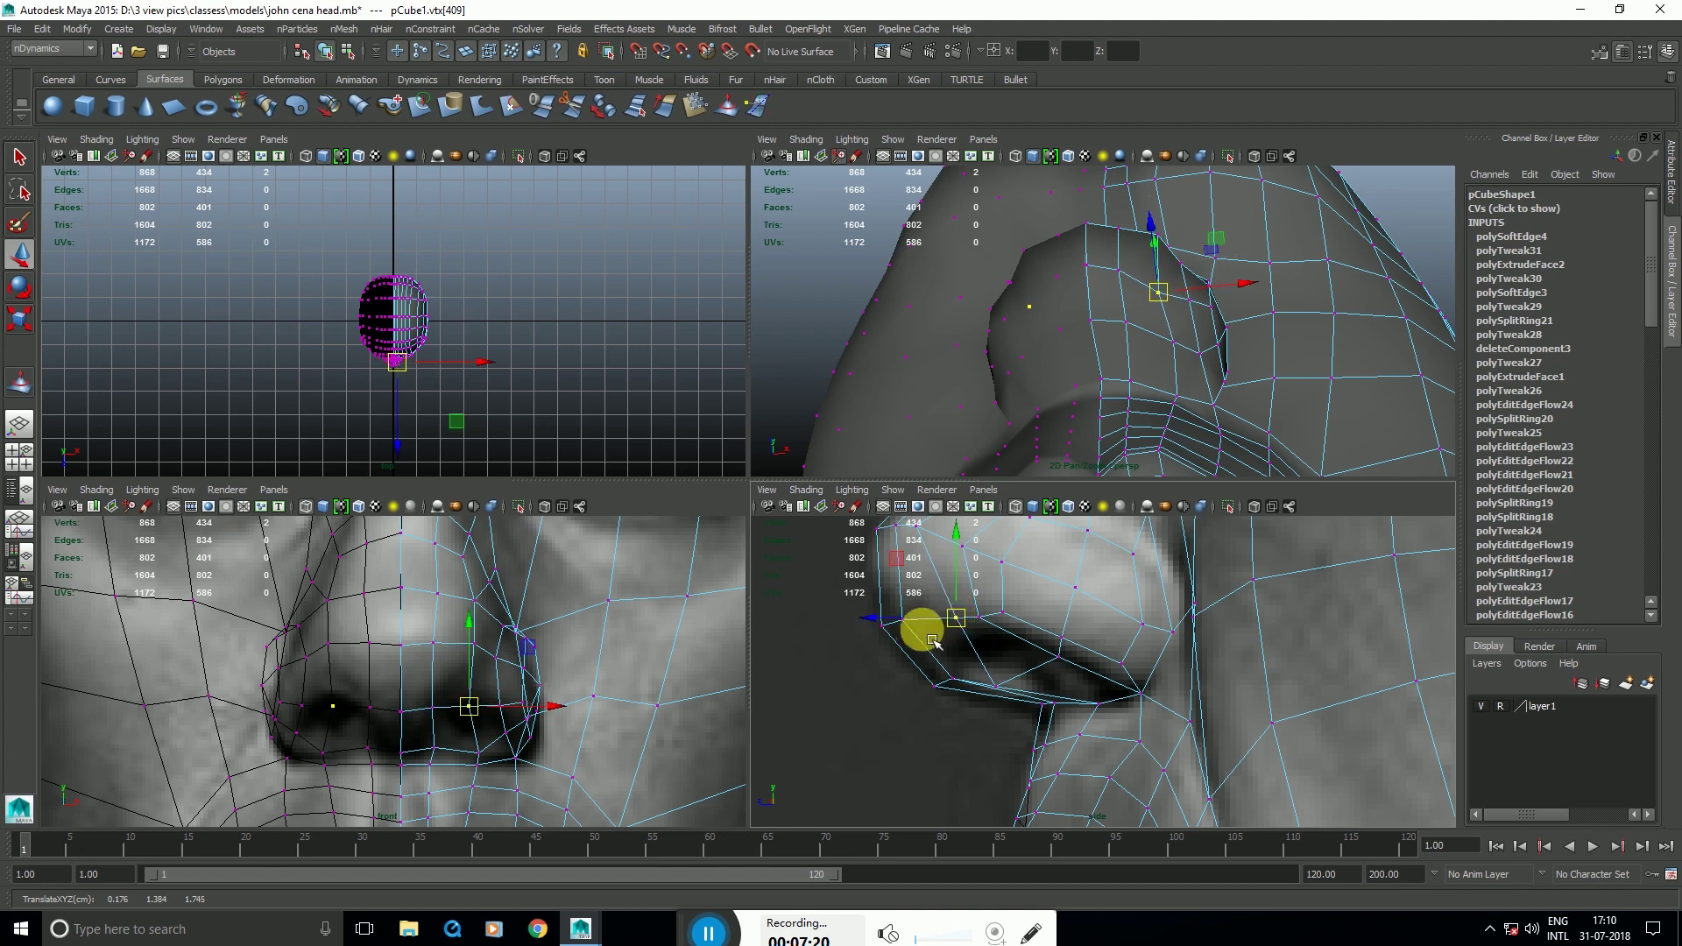
{"action": "left_click_drag", "start_coordinate": [962, 630], "coordinate": [1000, 634]}
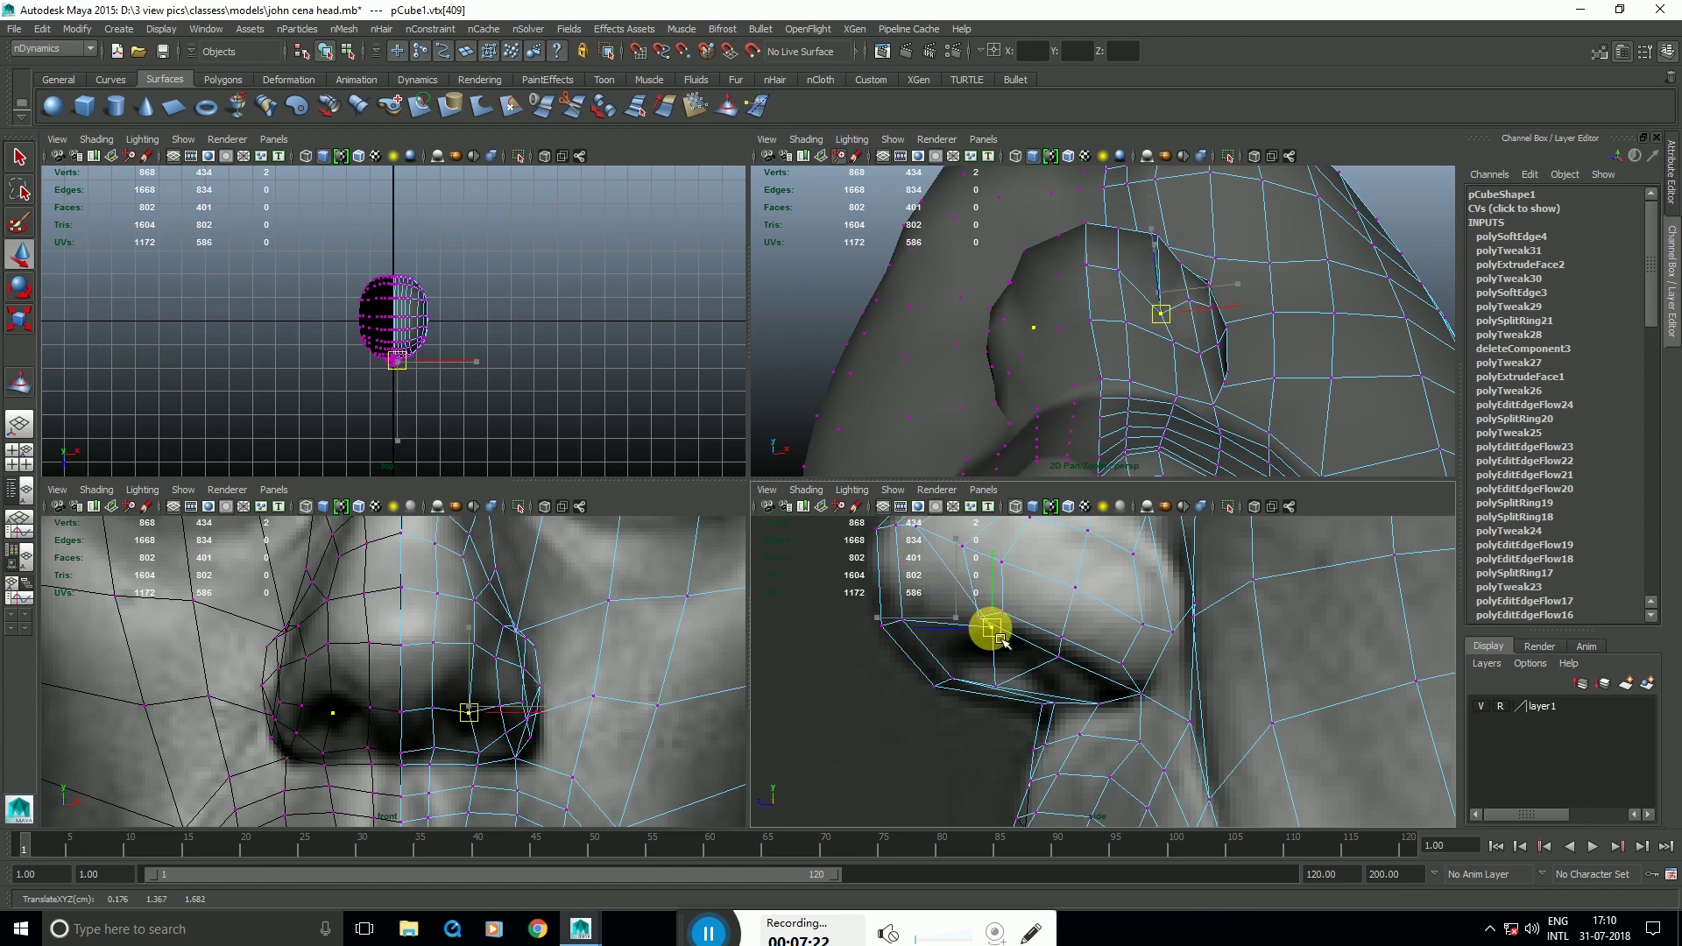
{"action": "left_click", "coordinate": [995, 628]}
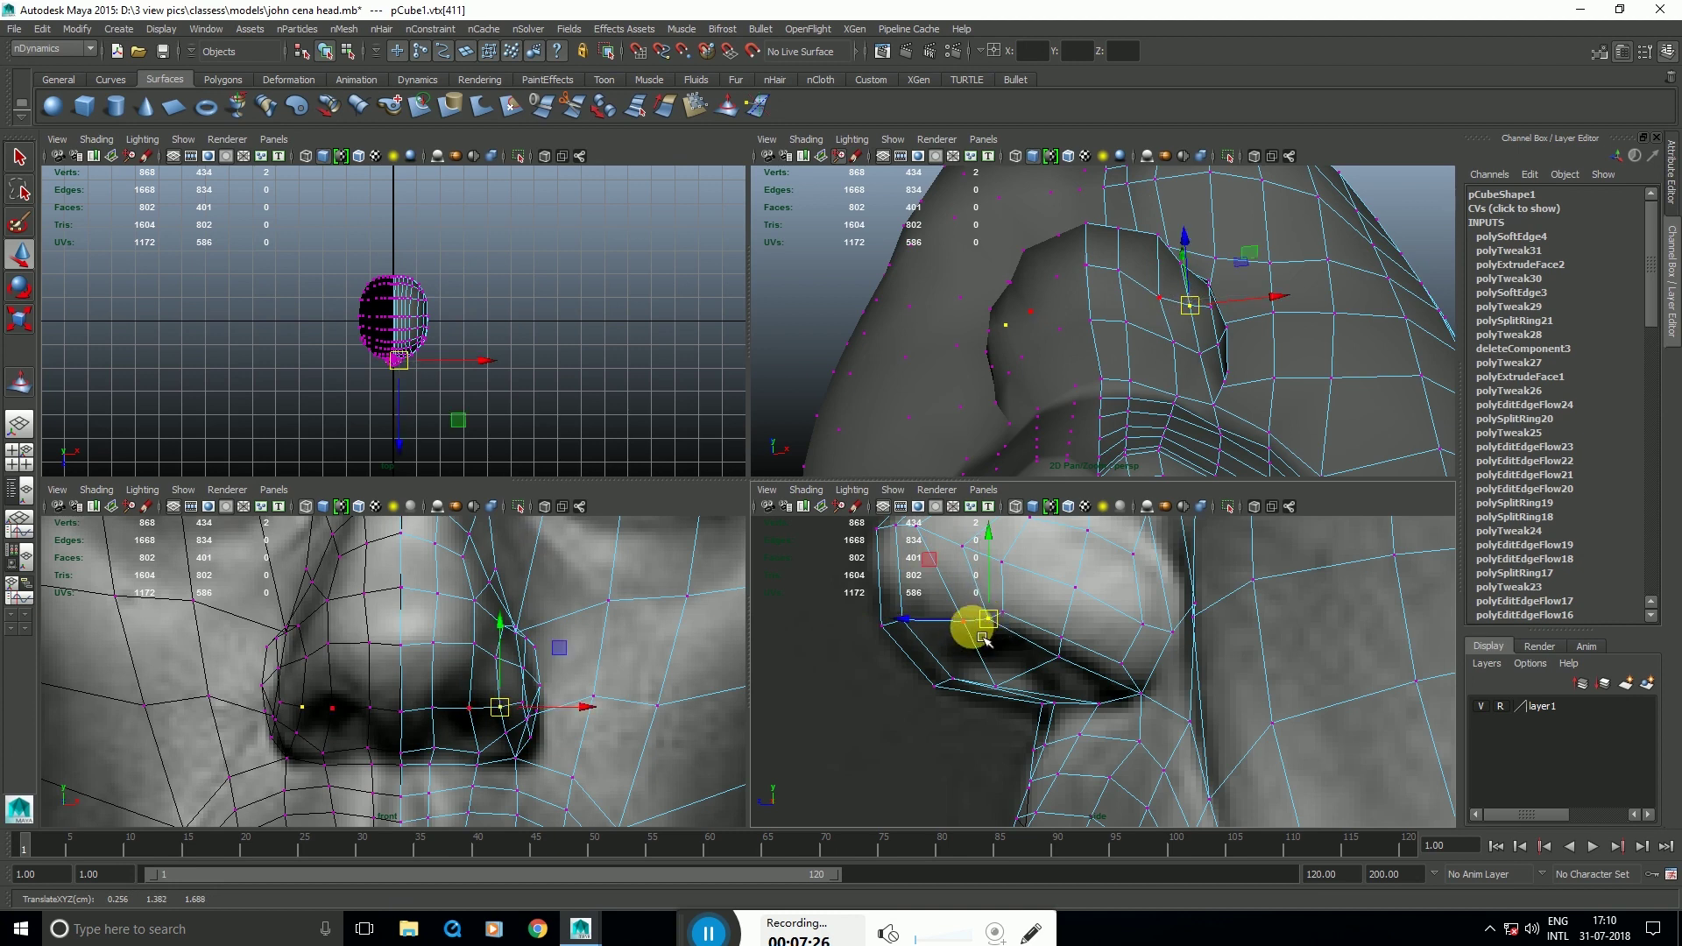
{"action": "left_click", "coordinate": [968, 627]}
Step: Shift the vertices beneath the nose tip and along the nose's lower edge back to fit the side reference
{"action": "left_click", "coordinate": [913, 617]}
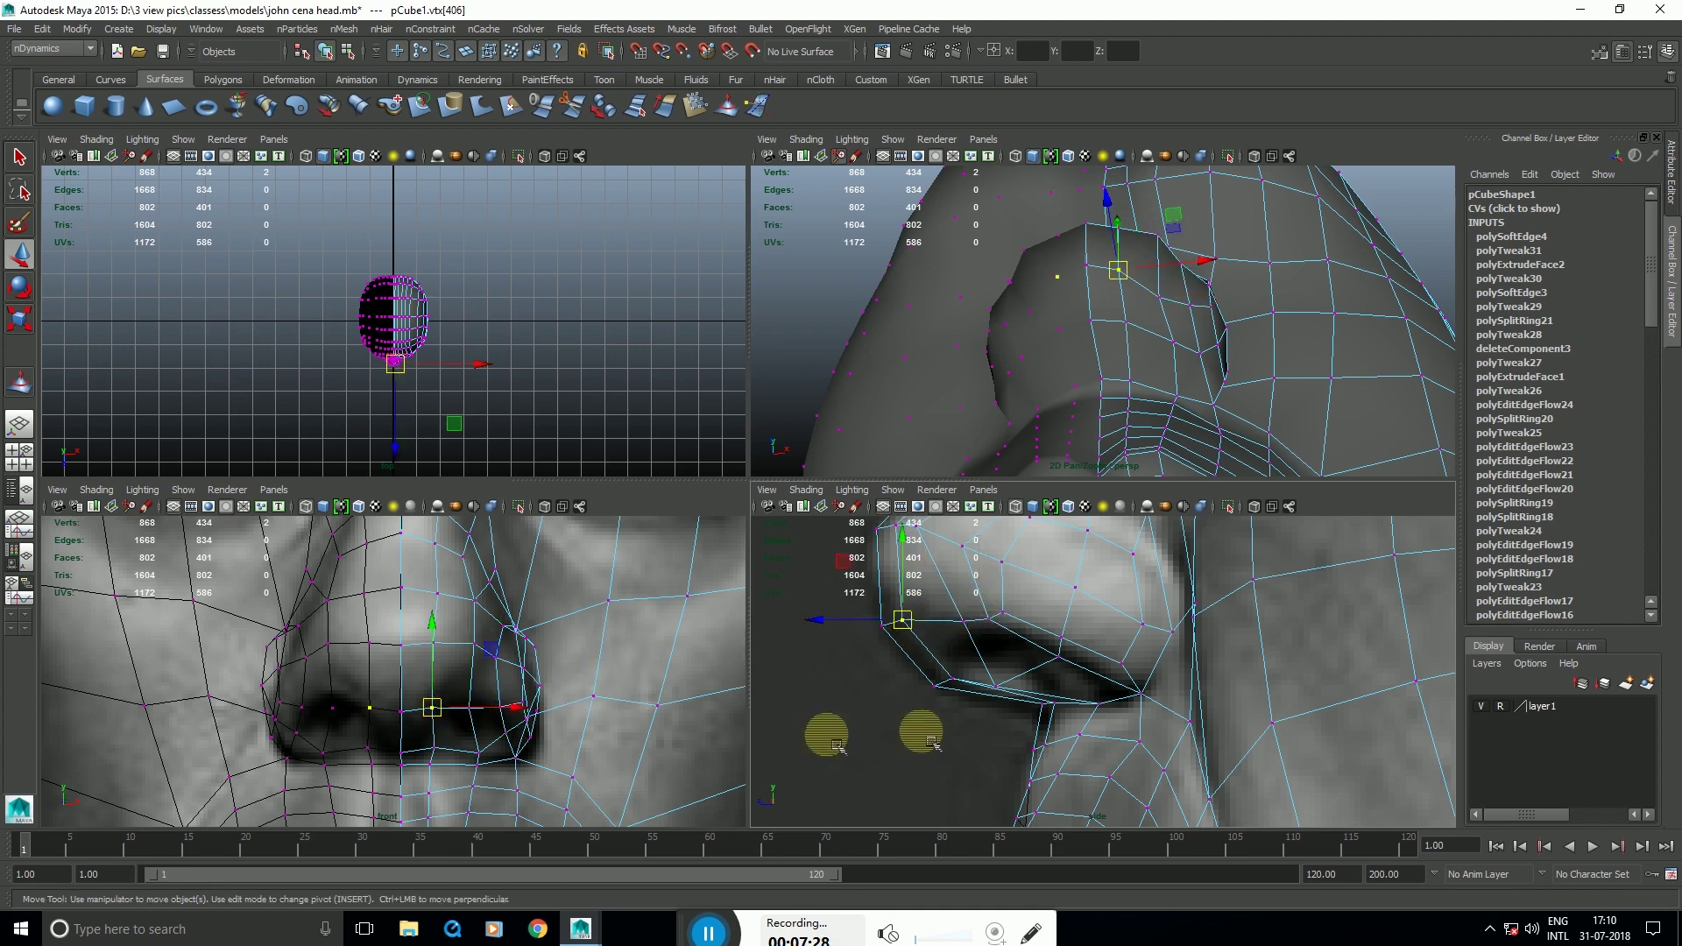
{"action": "middle_click_drag", "start_coordinate": [940, 637], "coordinate": [933, 655]}
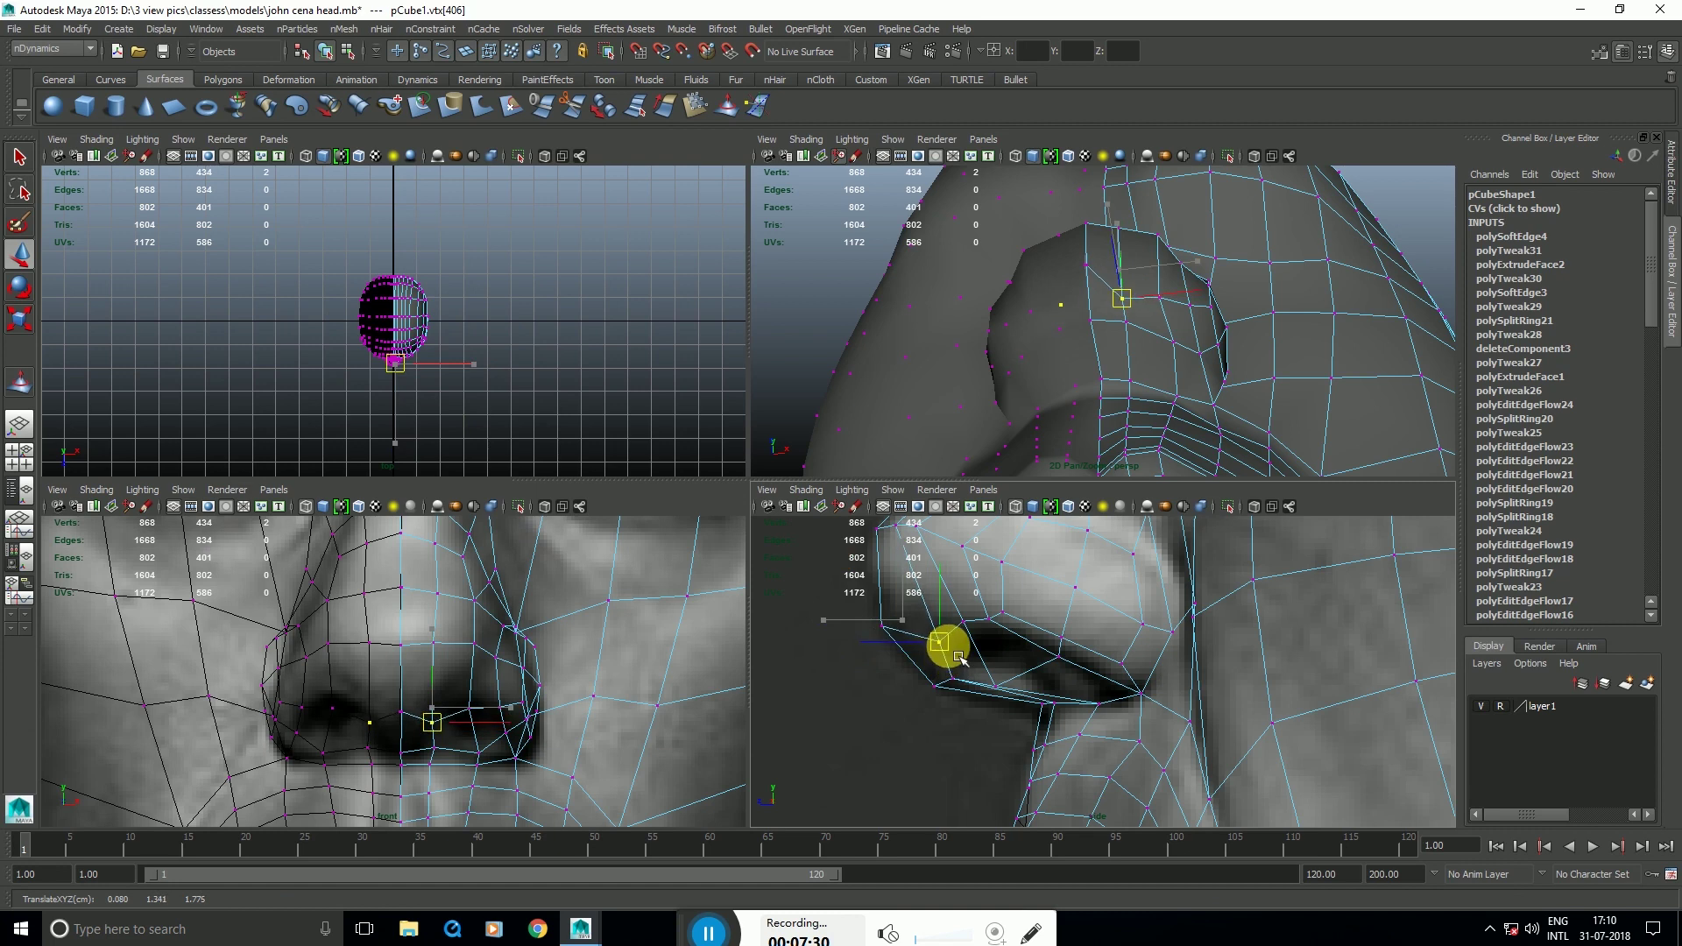
{"action": "left_click", "coordinate": [903, 637]}
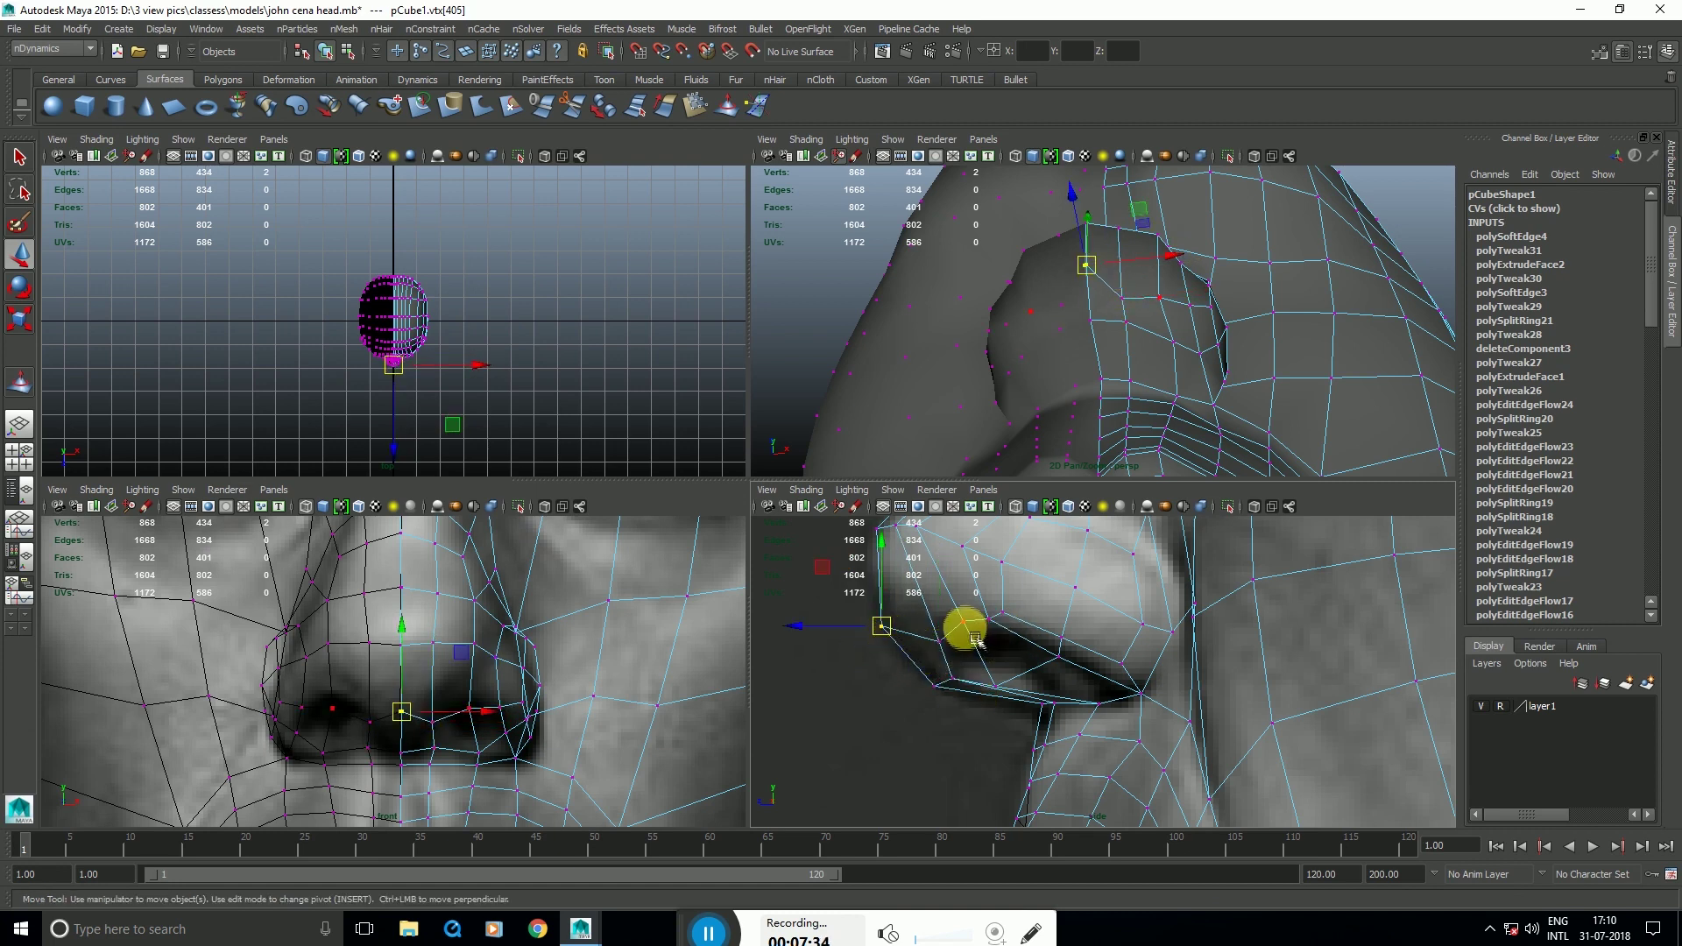
{"action": "left_click_drag", "start_coordinate": [966, 622], "coordinate": [939, 646]}
{"action": "left_click", "coordinate": [936, 644]}
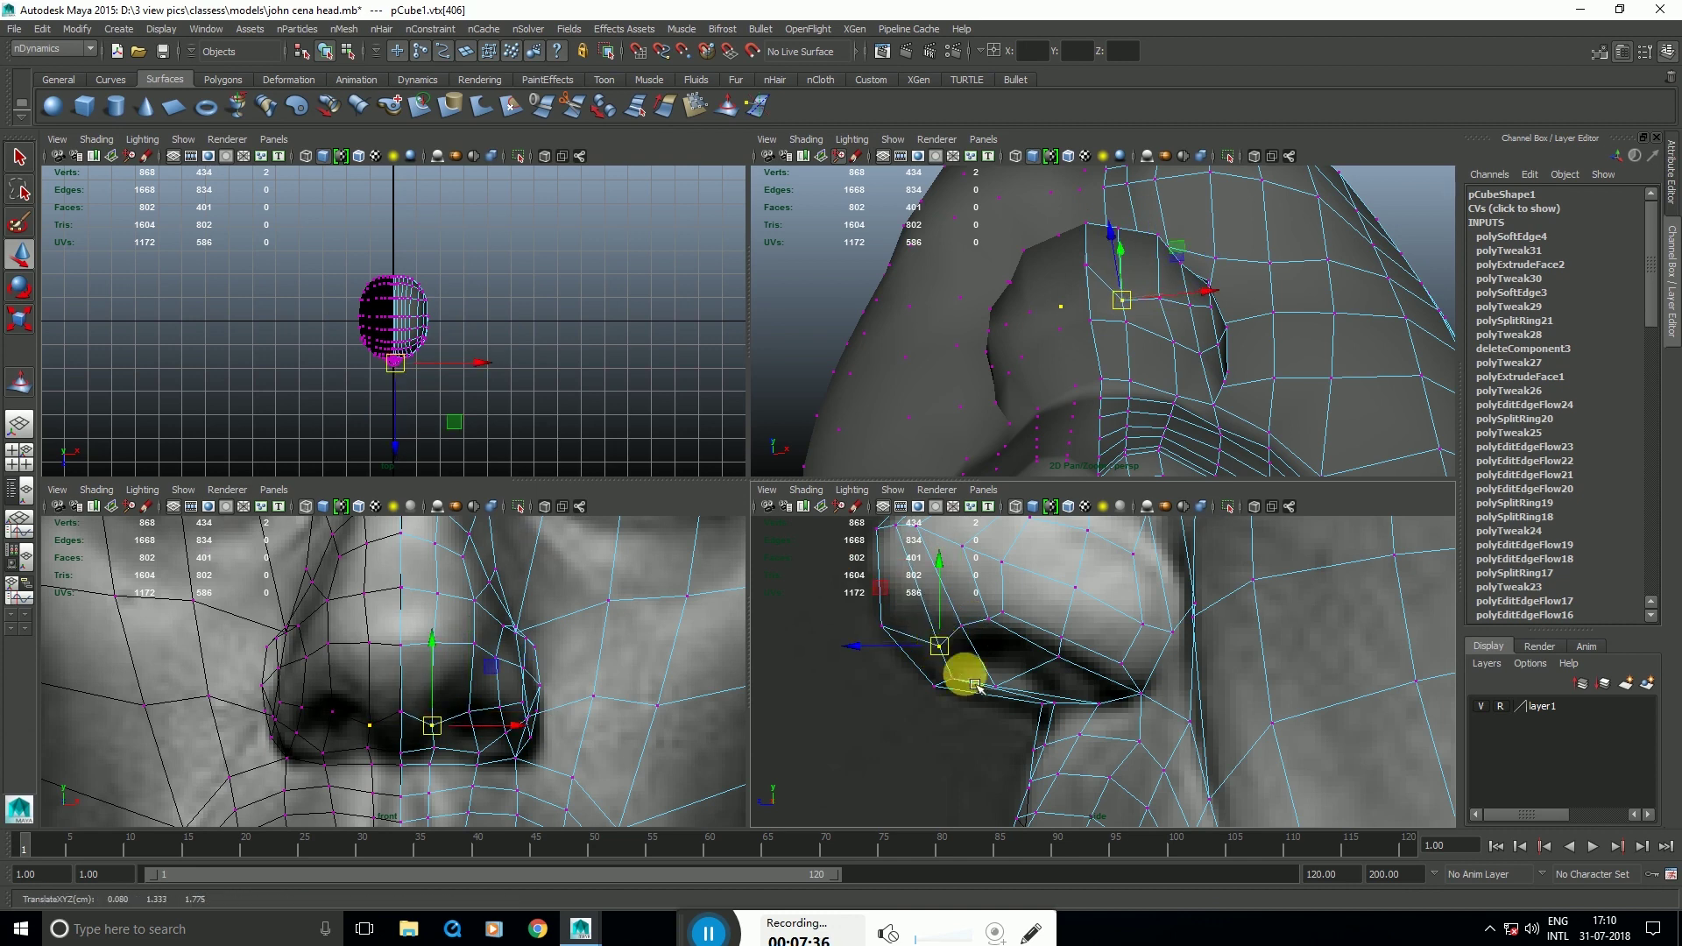
{"action": "left_click", "coordinate": [966, 691]}
{"action": "middle_click_drag", "start_coordinate": [963, 691], "coordinate": [979, 697]}
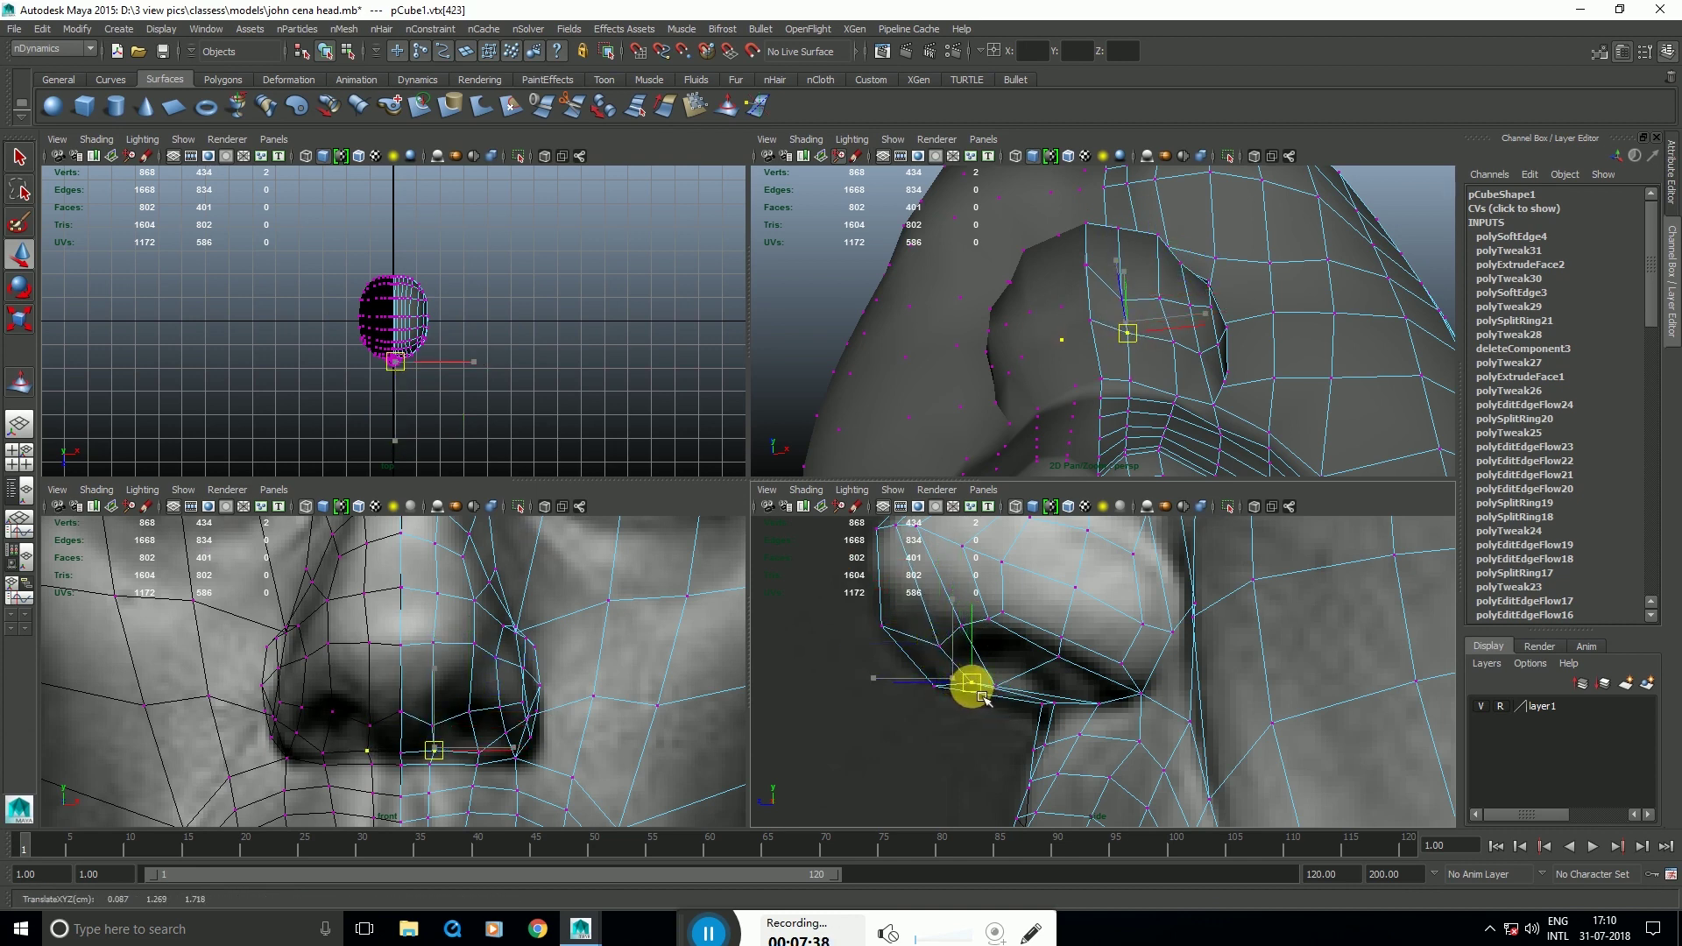
{"action": "left_click_drag", "start_coordinate": [992, 675], "coordinate": [938, 702], "text": "shift"}
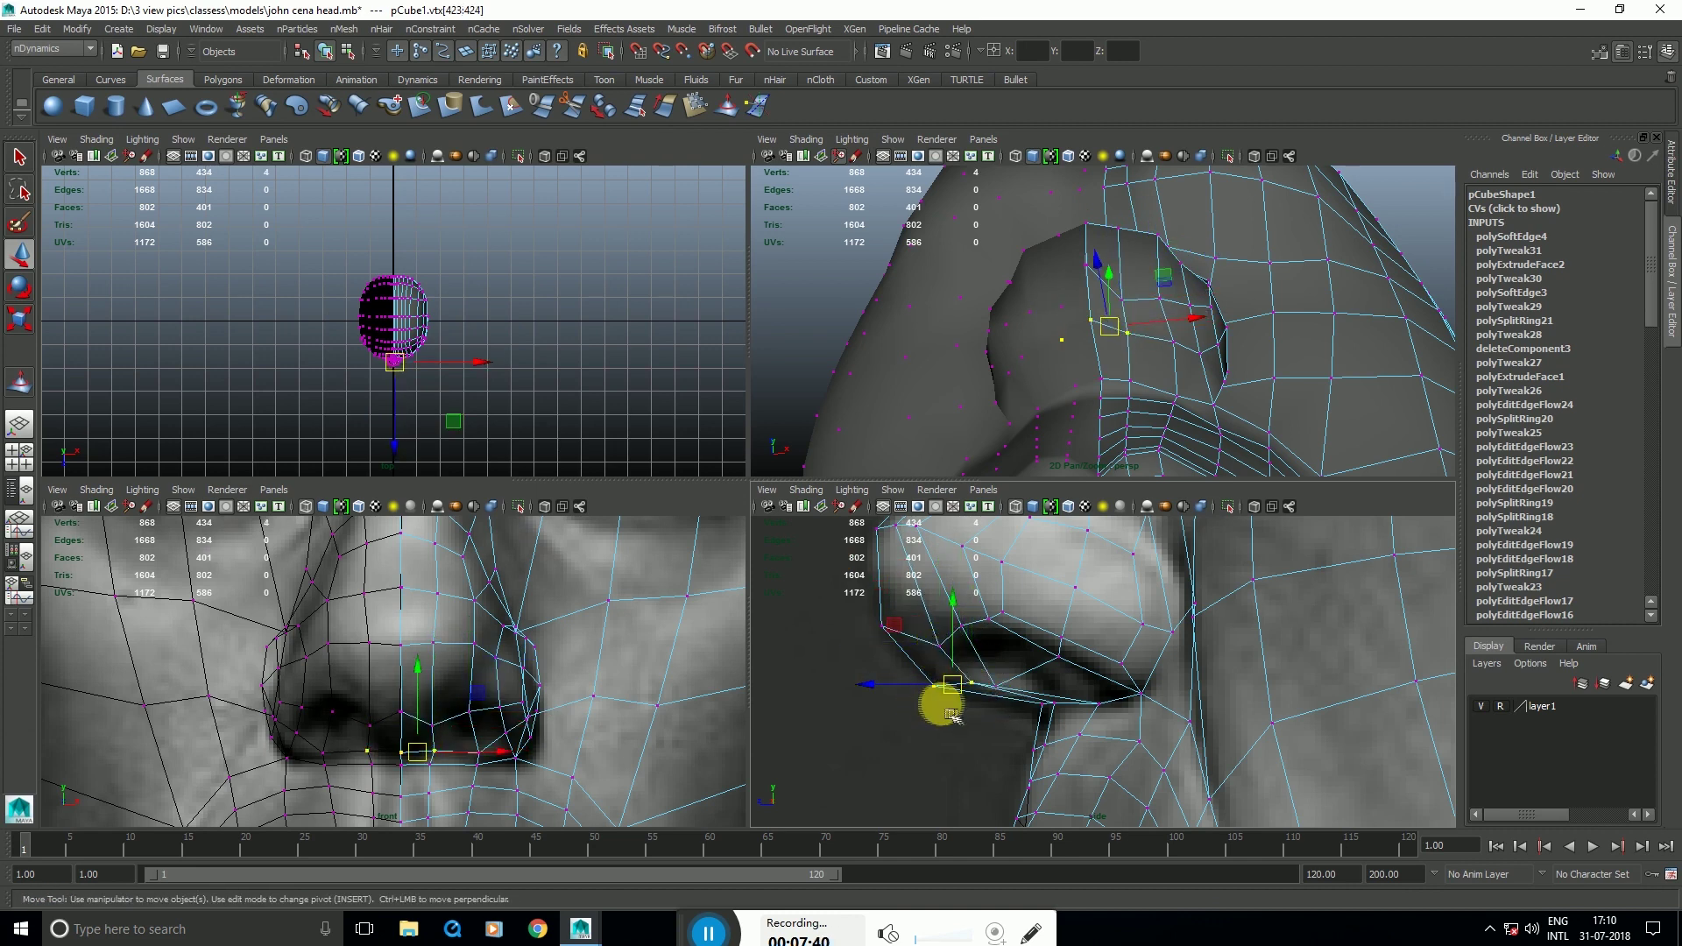
{"action": "middle_click_drag", "start_coordinate": [958, 687], "coordinate": [1009, 708]}
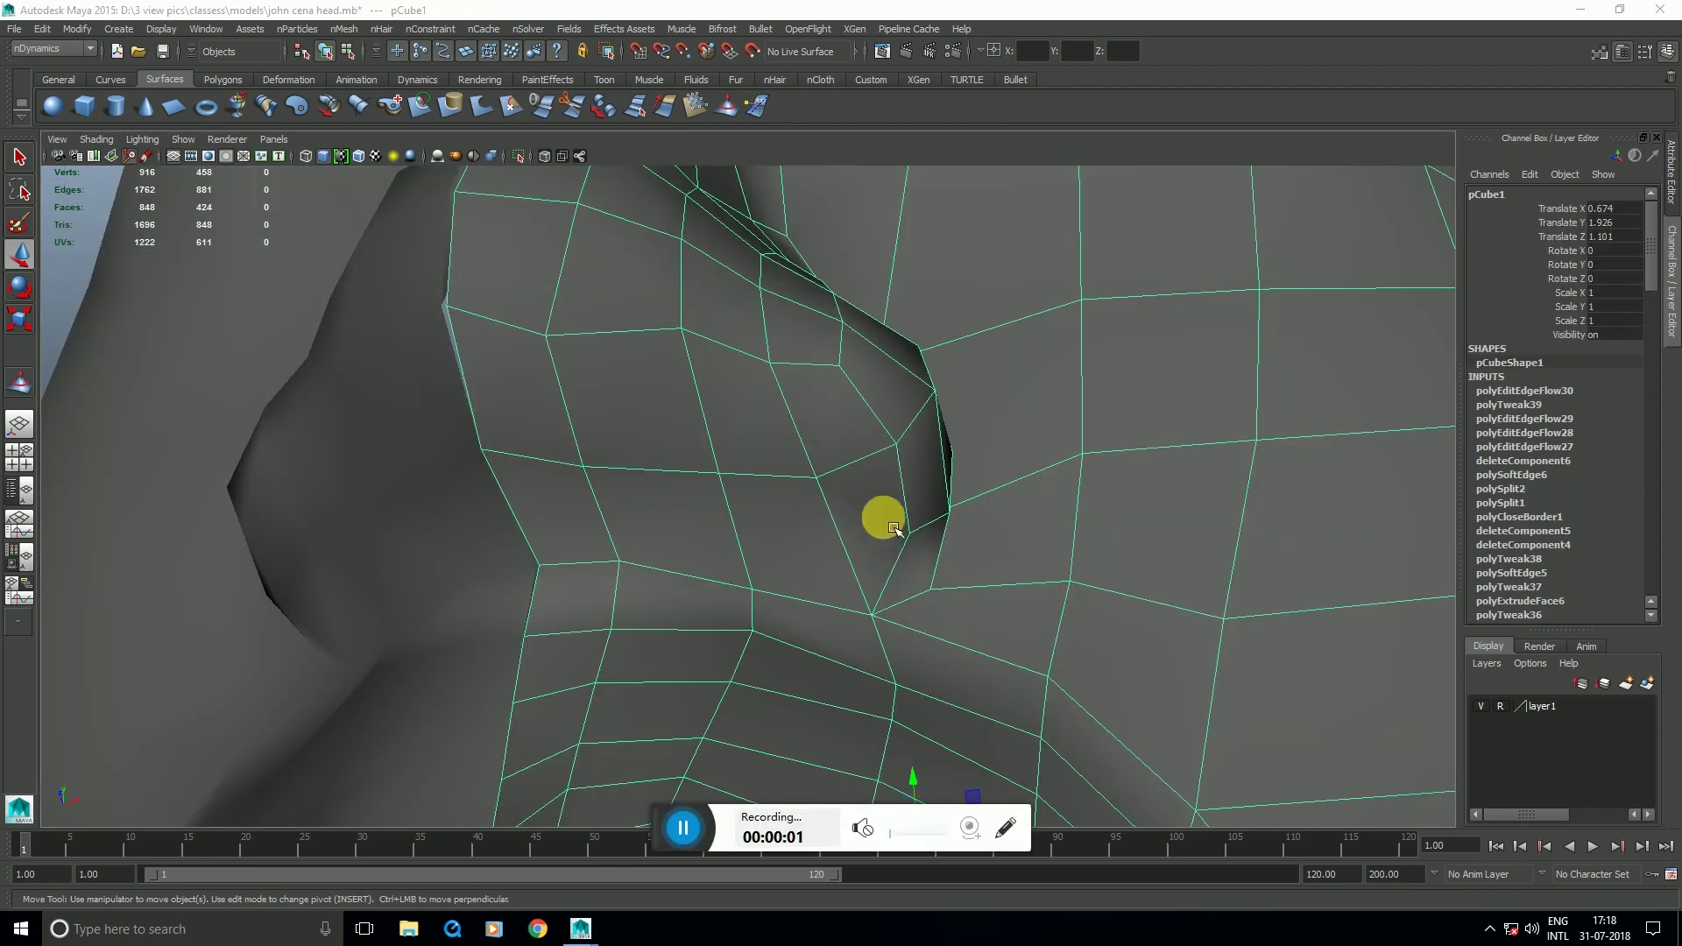
Step: Adjust the nostril rim vertices against the side reference in the four-view layout
{"action": "left_click_drag", "start_coordinate": [893, 529], "coordinate": [807, 718], "text": "alt"}
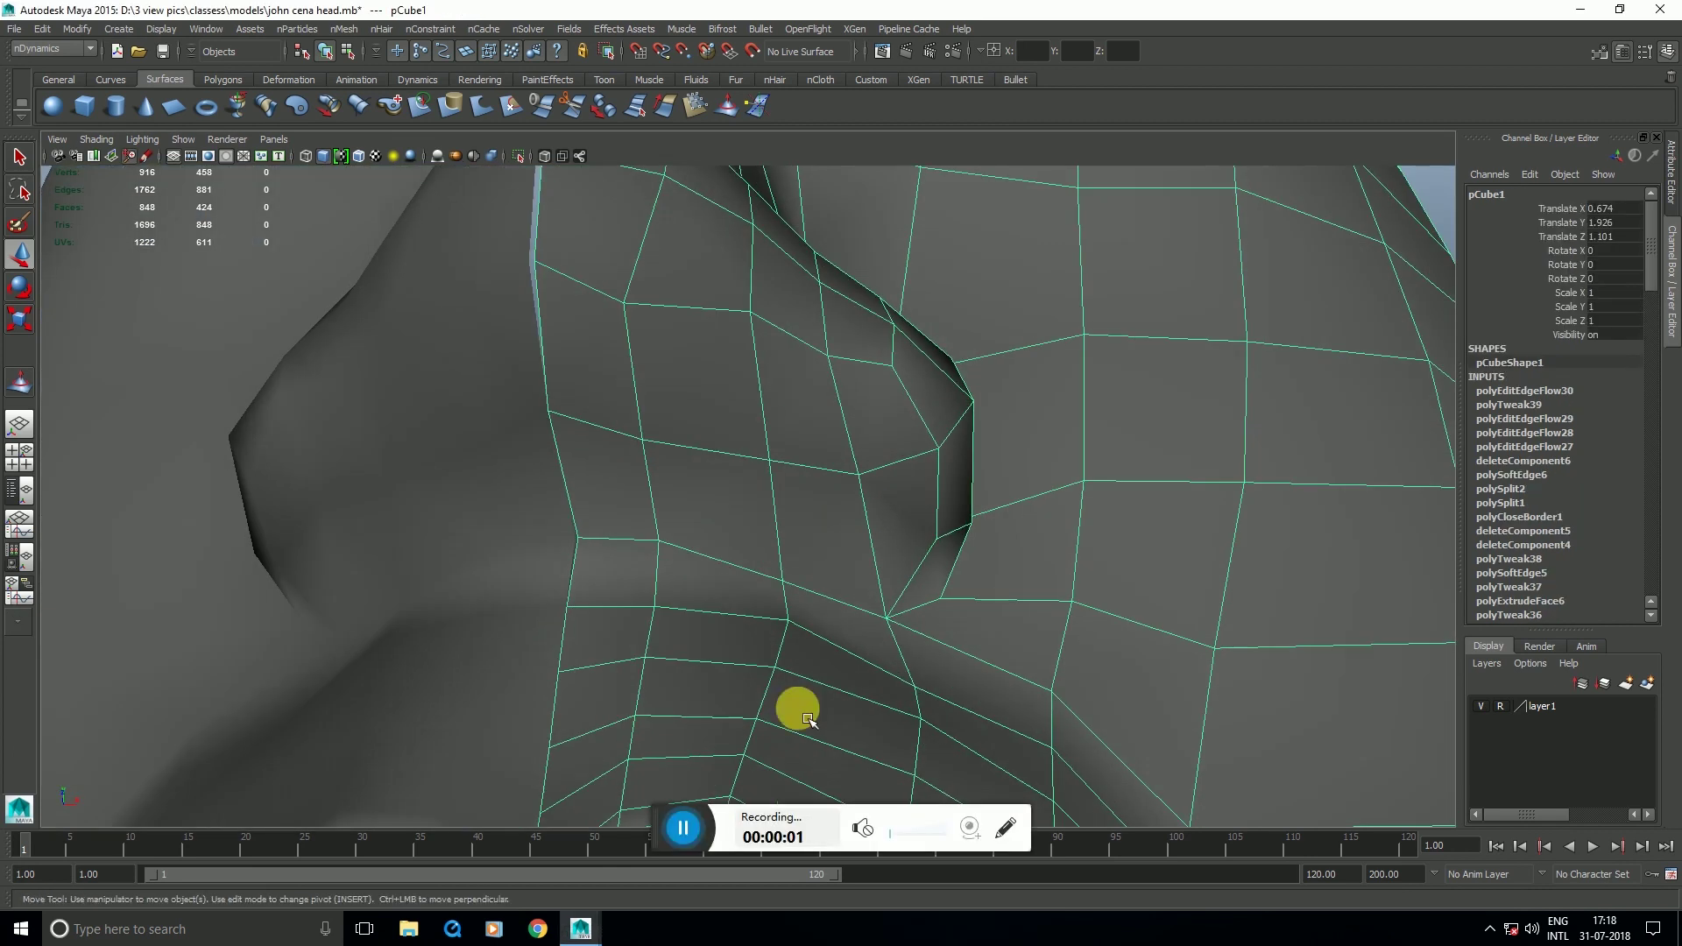
{"action": "left_click_drag", "start_coordinate": [655, 811], "coordinate": [679, 919]}
{"action": "scroll", "coordinate": [738, 508], "scroll_direction": "up", "scroll_amount": 4}
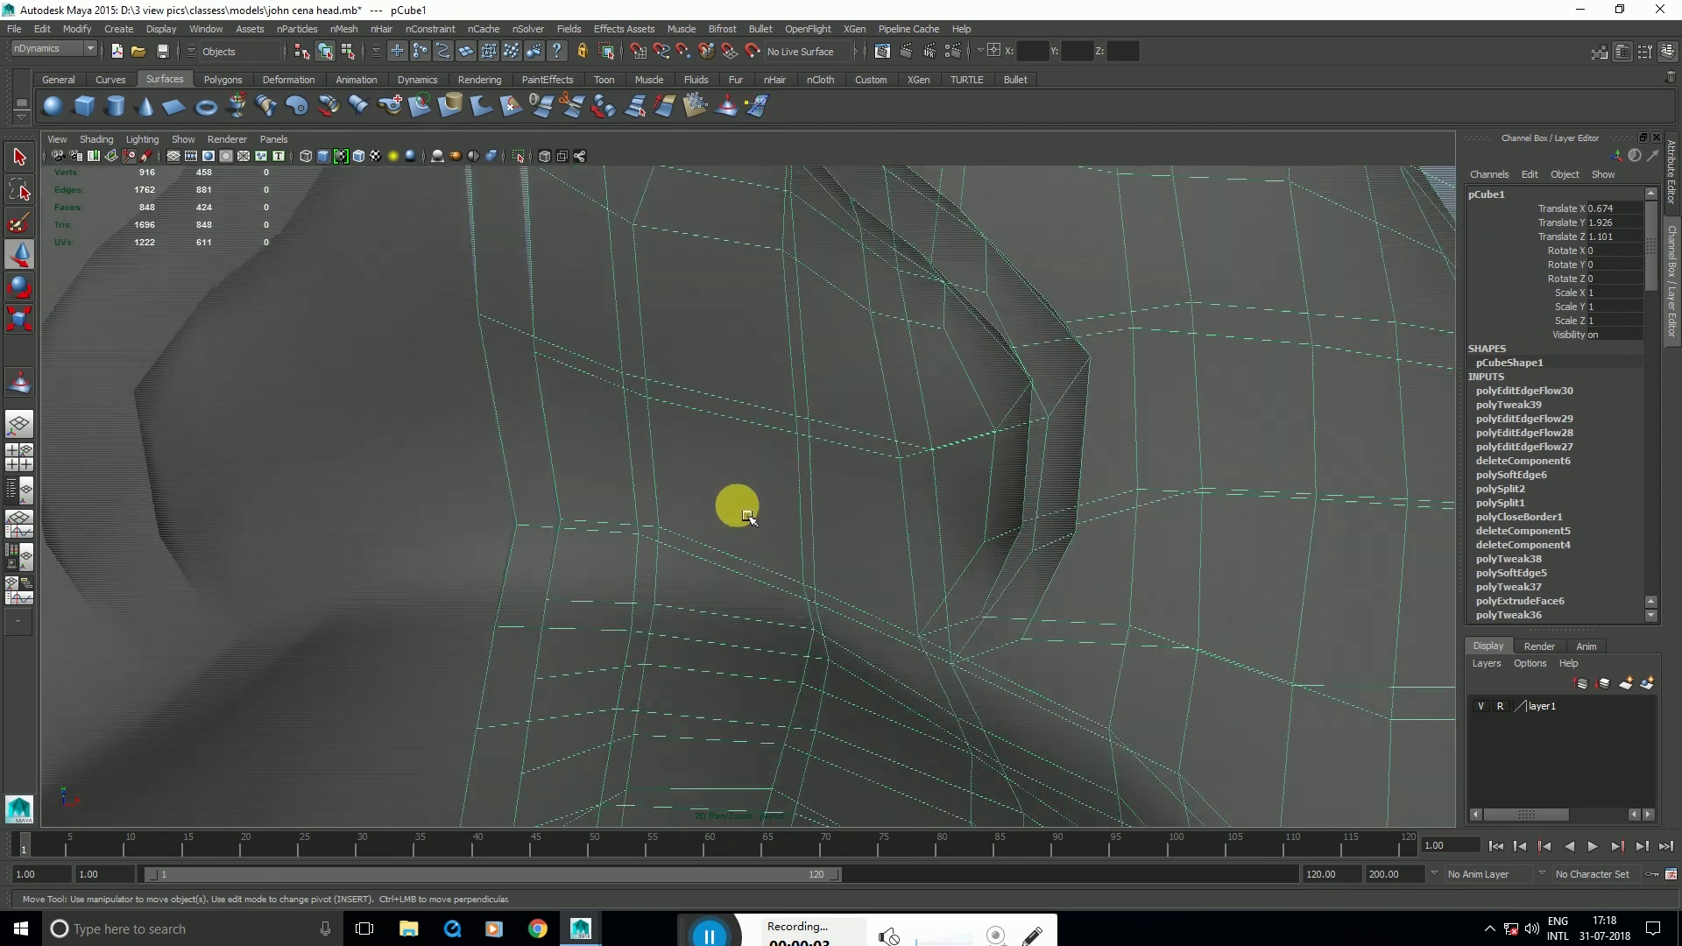
{"action": "key", "text": "space"}
{"action": "middle_click_drag", "start_coordinate": [1006, 771], "coordinate": [991, 700], "text": "alt"}
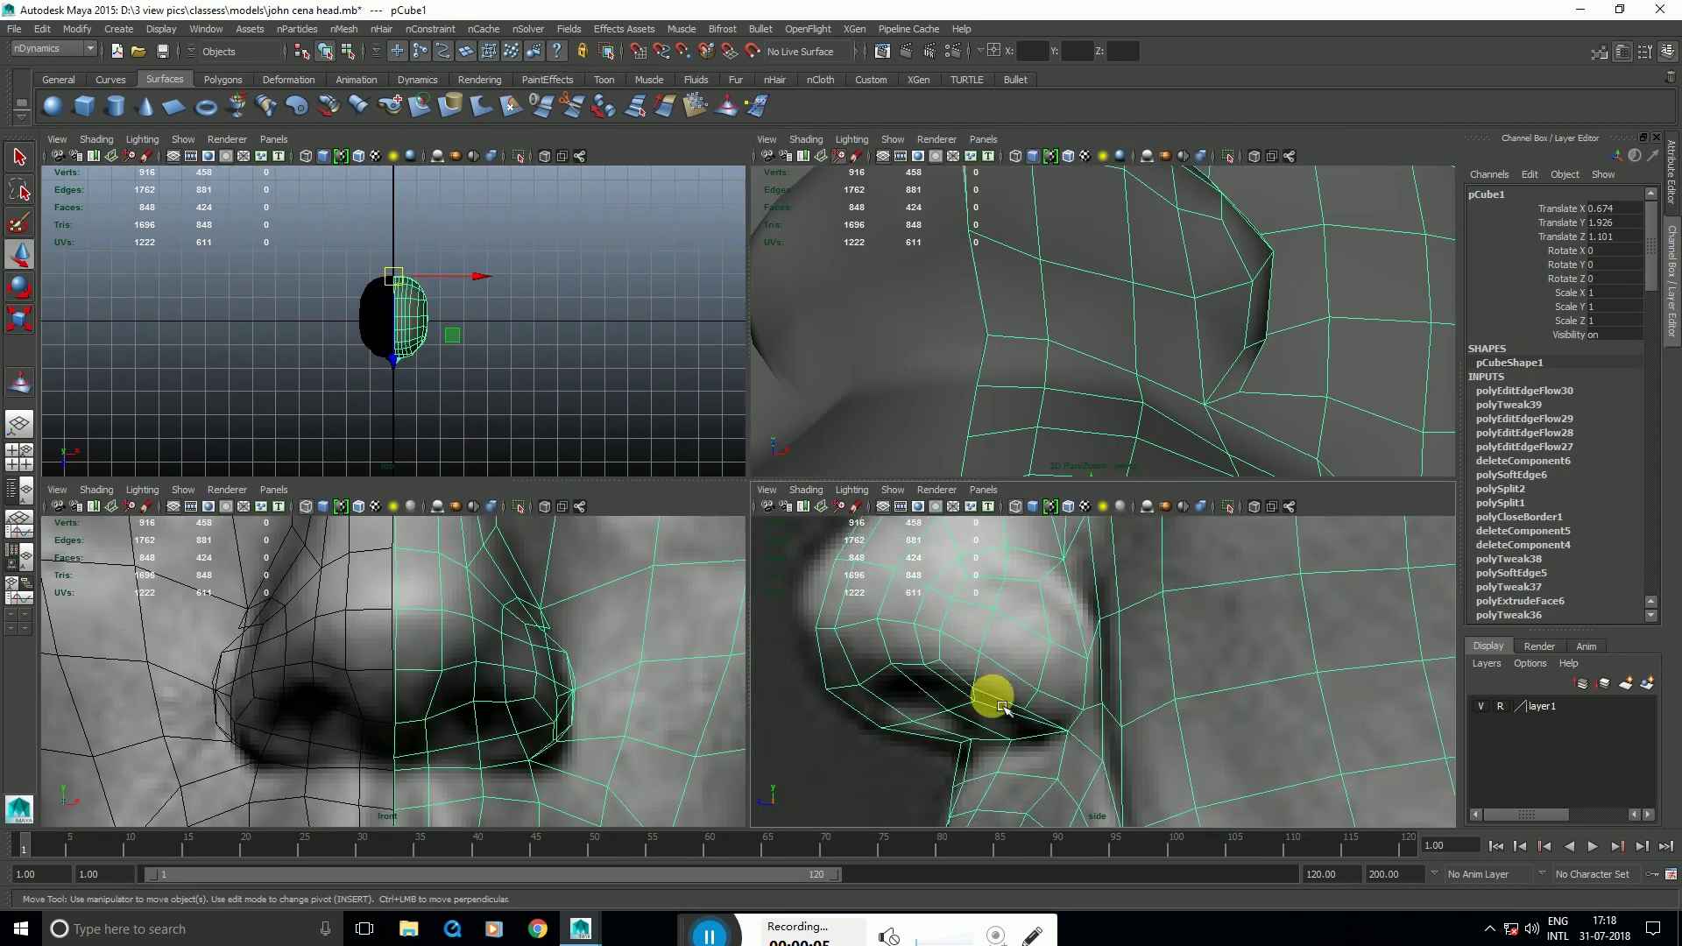
{"action": "key", "text": "F9"}
{"action": "left_click", "coordinate": [971, 698]}
{"action": "left_click_drag", "start_coordinate": [968, 695], "coordinate": [893, 675]}
{"action": "left_click", "coordinate": [899, 674]}
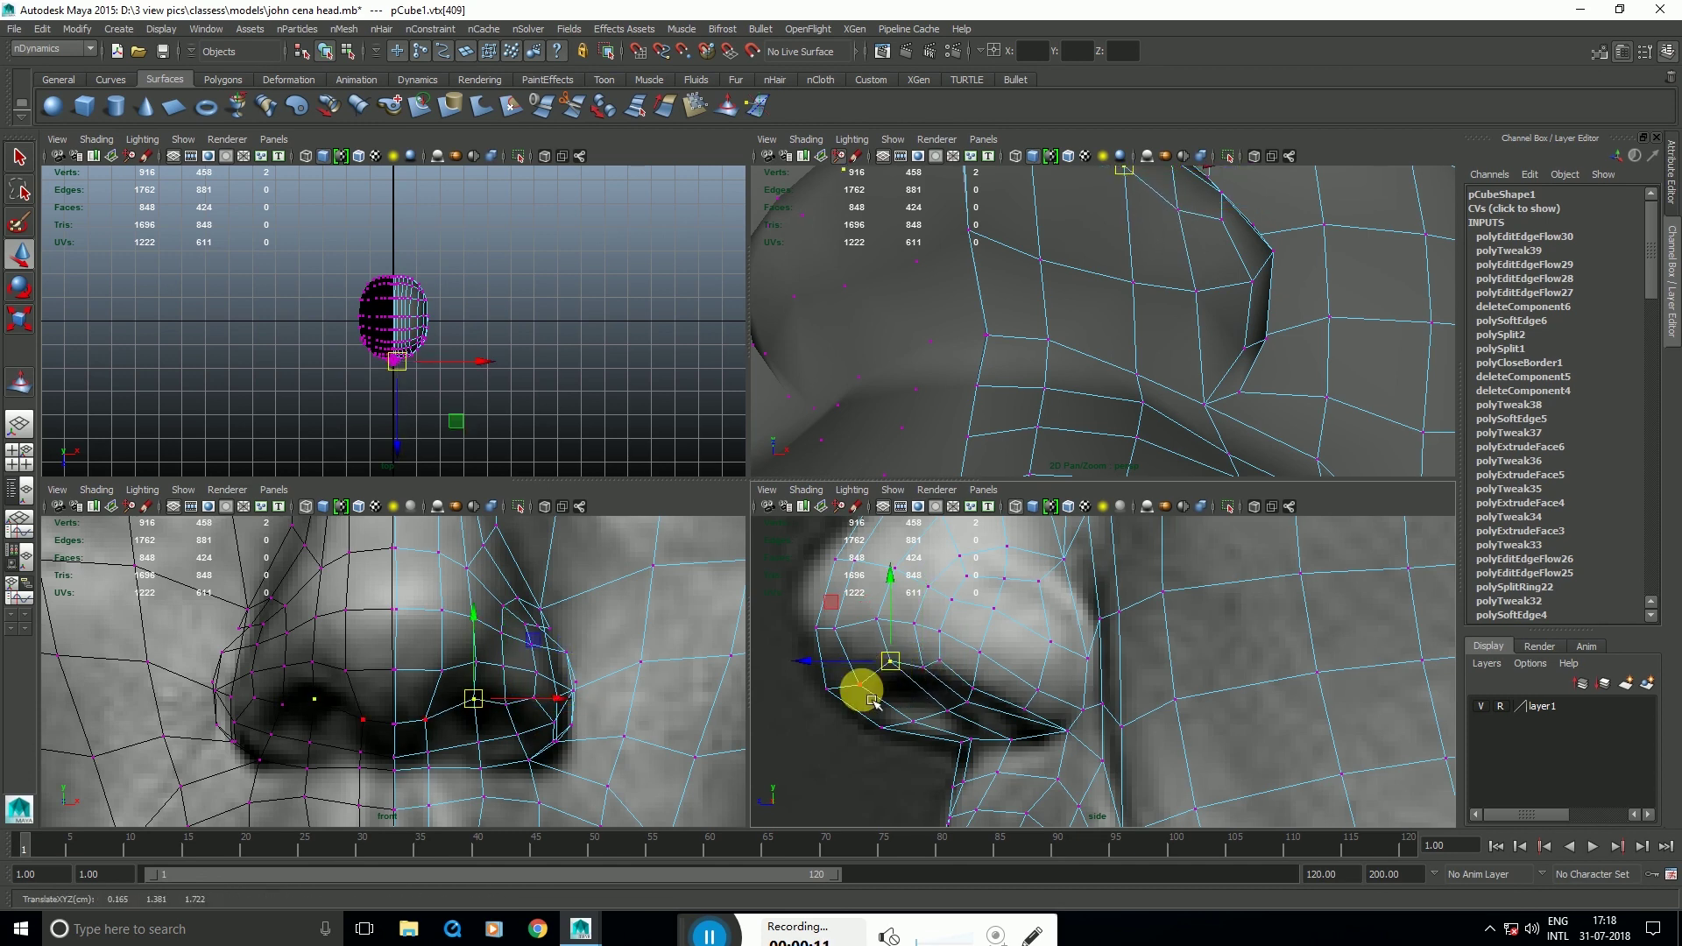
Step: Select the four faces of the nostril opening beneath the nose and nudge them slightly upward
{"action": "key", "text": "F11"}
{"action": "left_click", "coordinate": [1117, 326]}
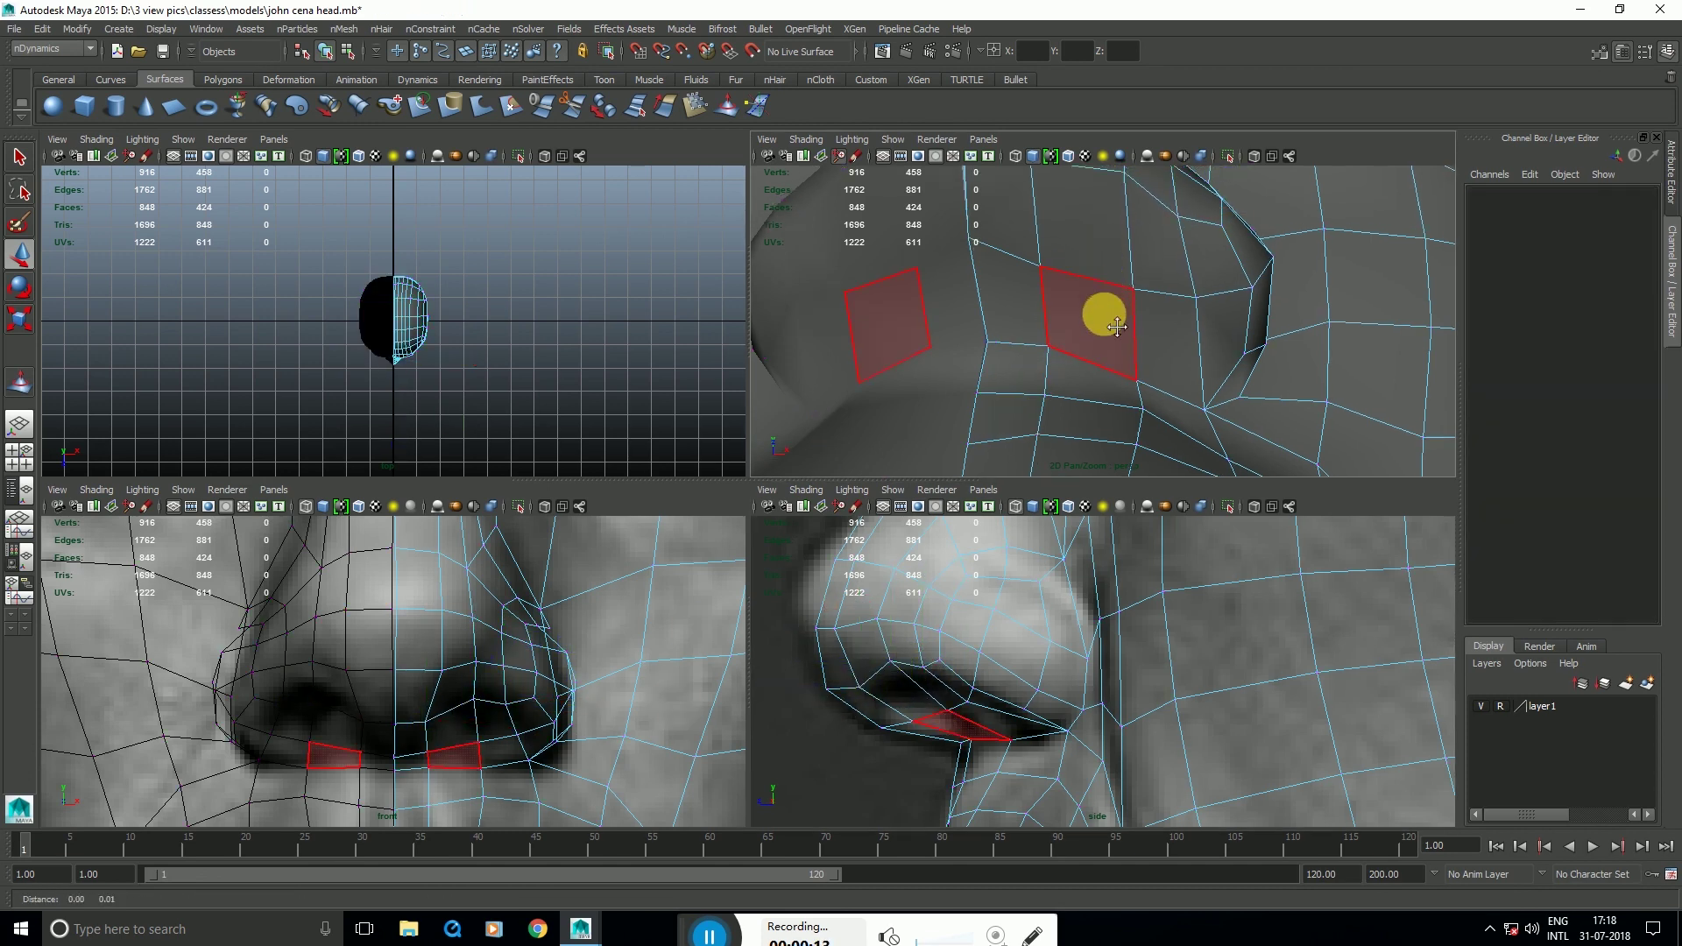
{"action": "middle_click_drag", "start_coordinate": [1116, 326], "coordinate": [1108, 368], "text": "alt"}
{"action": "left_click", "coordinate": [1095, 292]}
{"action": "left_click", "coordinate": [1149, 296], "text": "shift"}
{"action": "left_click", "coordinate": [1151, 371], "text": "shift"}
{"action": "left_click", "coordinate": [1090, 376], "text": "shift"}
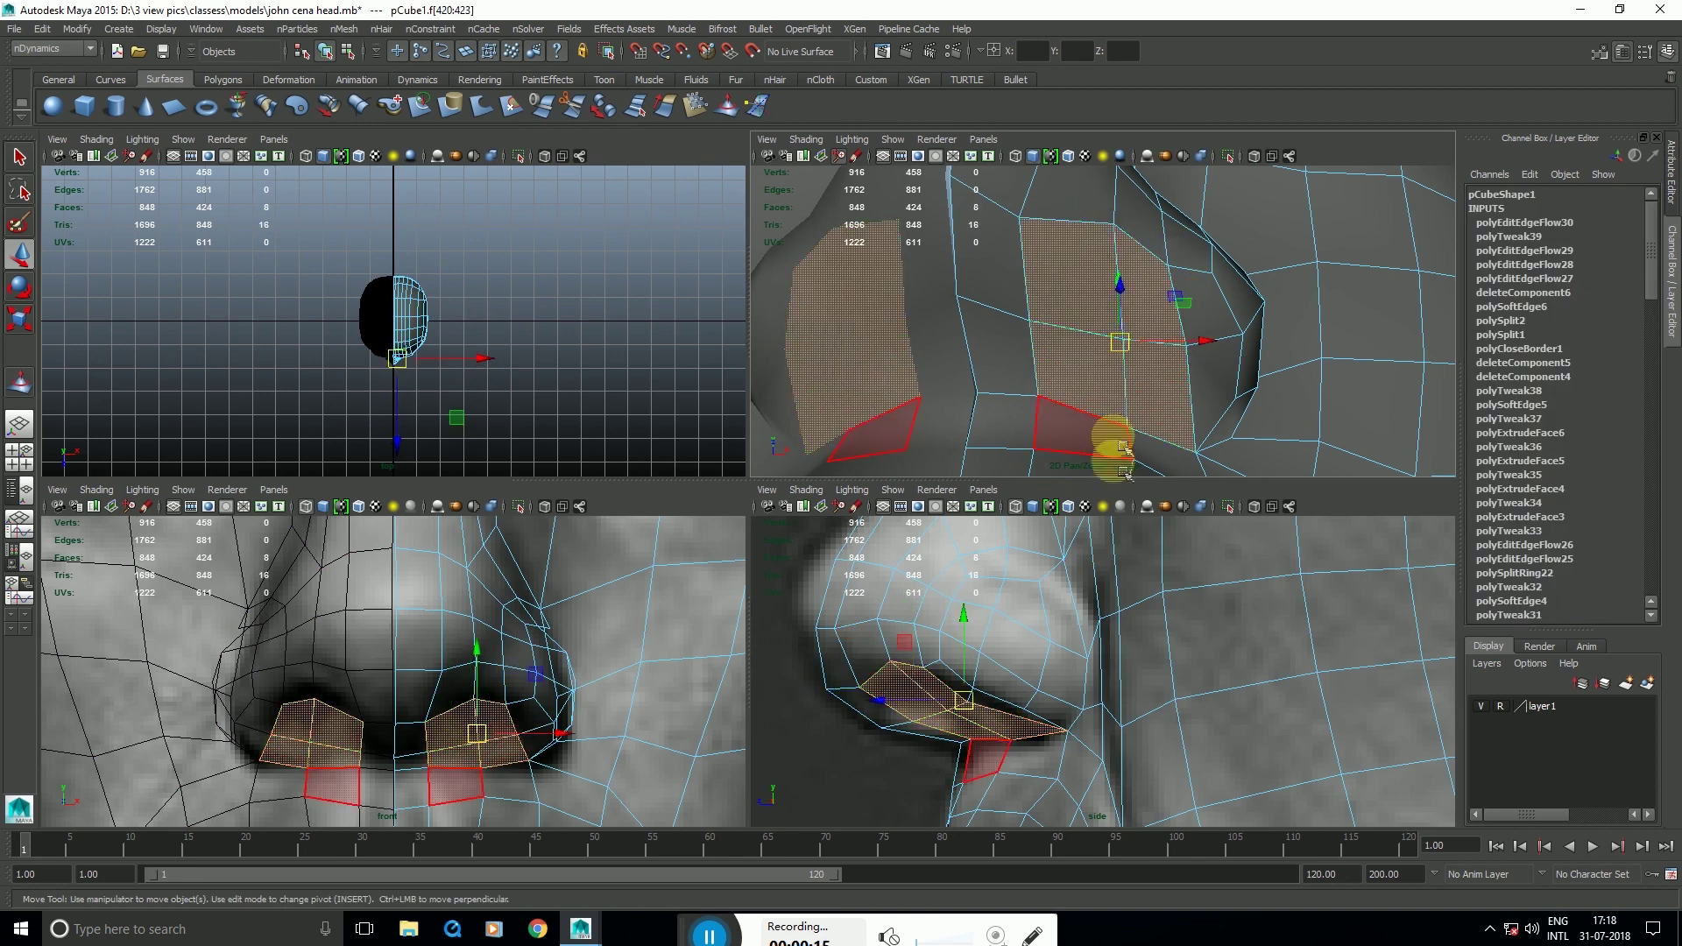
{"action": "middle_click", "coordinate": [1225, 561]}
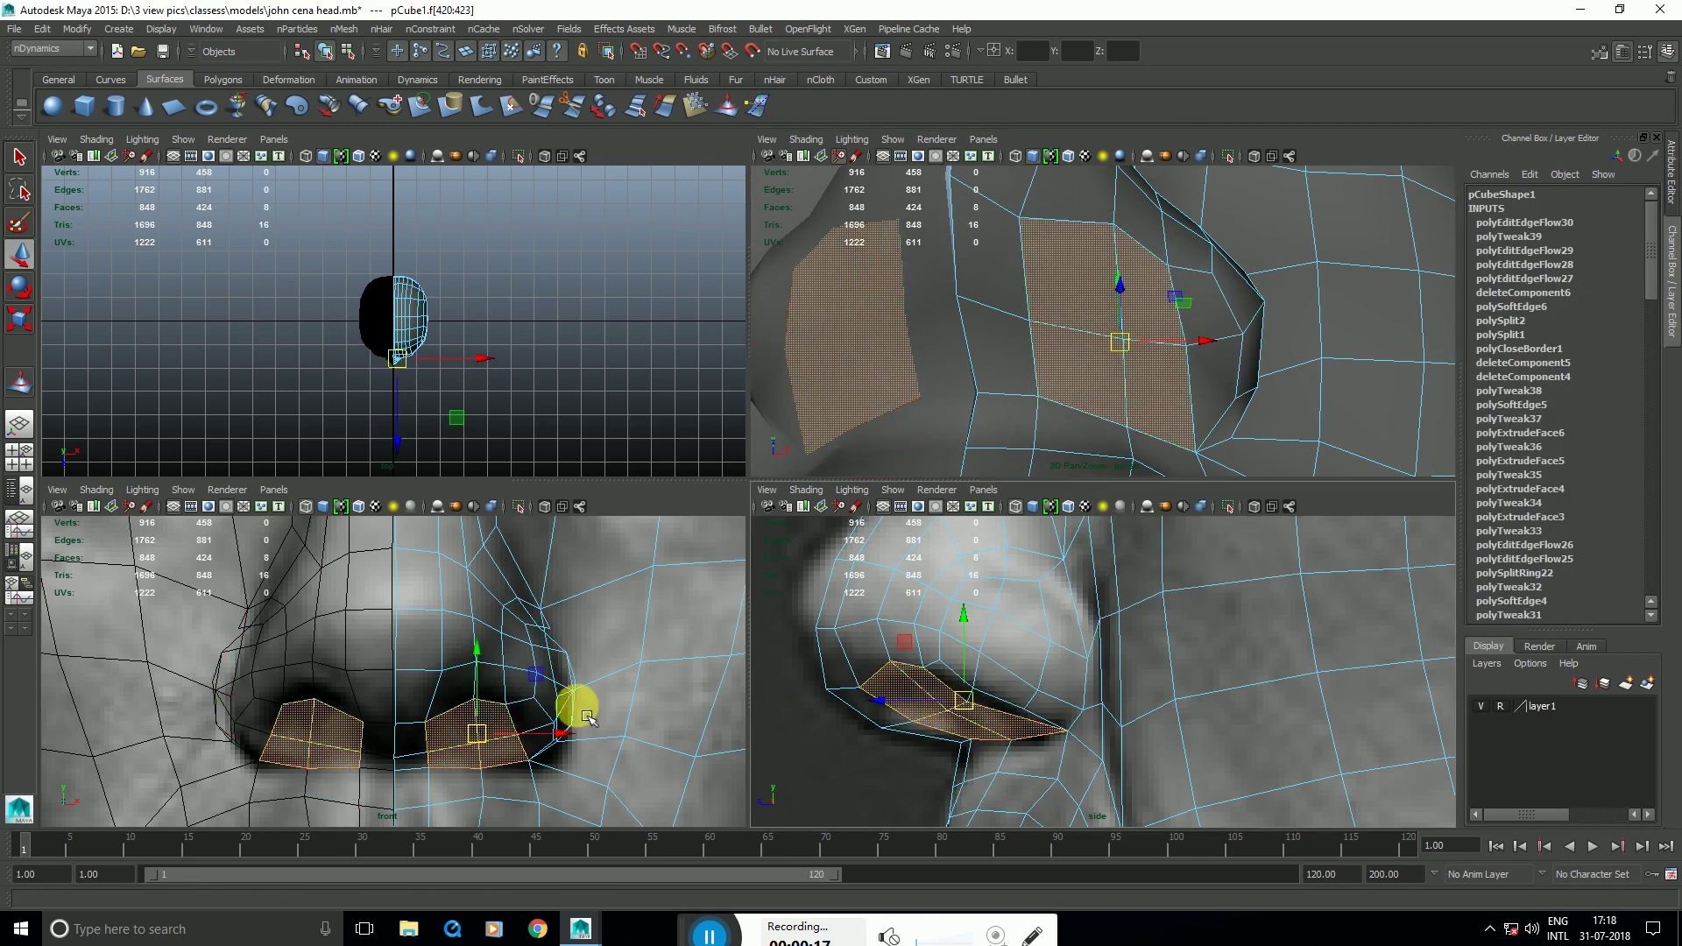
{"action": "left_click_drag", "start_coordinate": [509, 751], "coordinate": [969, 709]}
{"action": "left_click", "coordinate": [555, 729]}
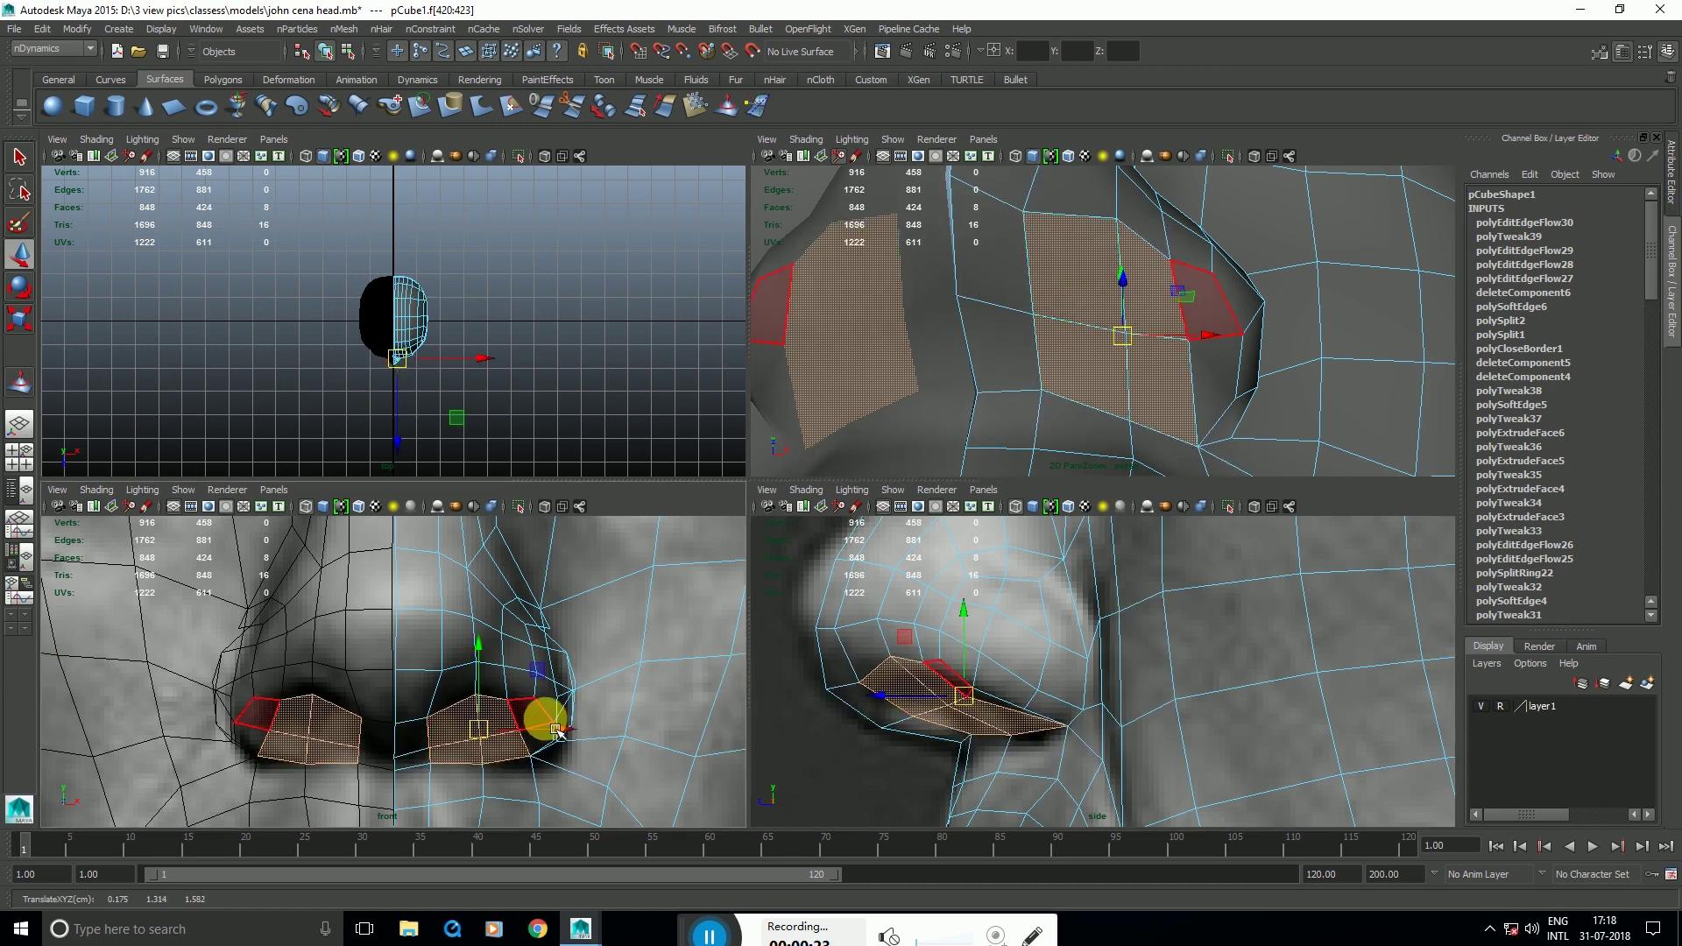
{"action": "left_click_drag", "start_coordinate": [479, 730], "coordinate": [479, 728]}
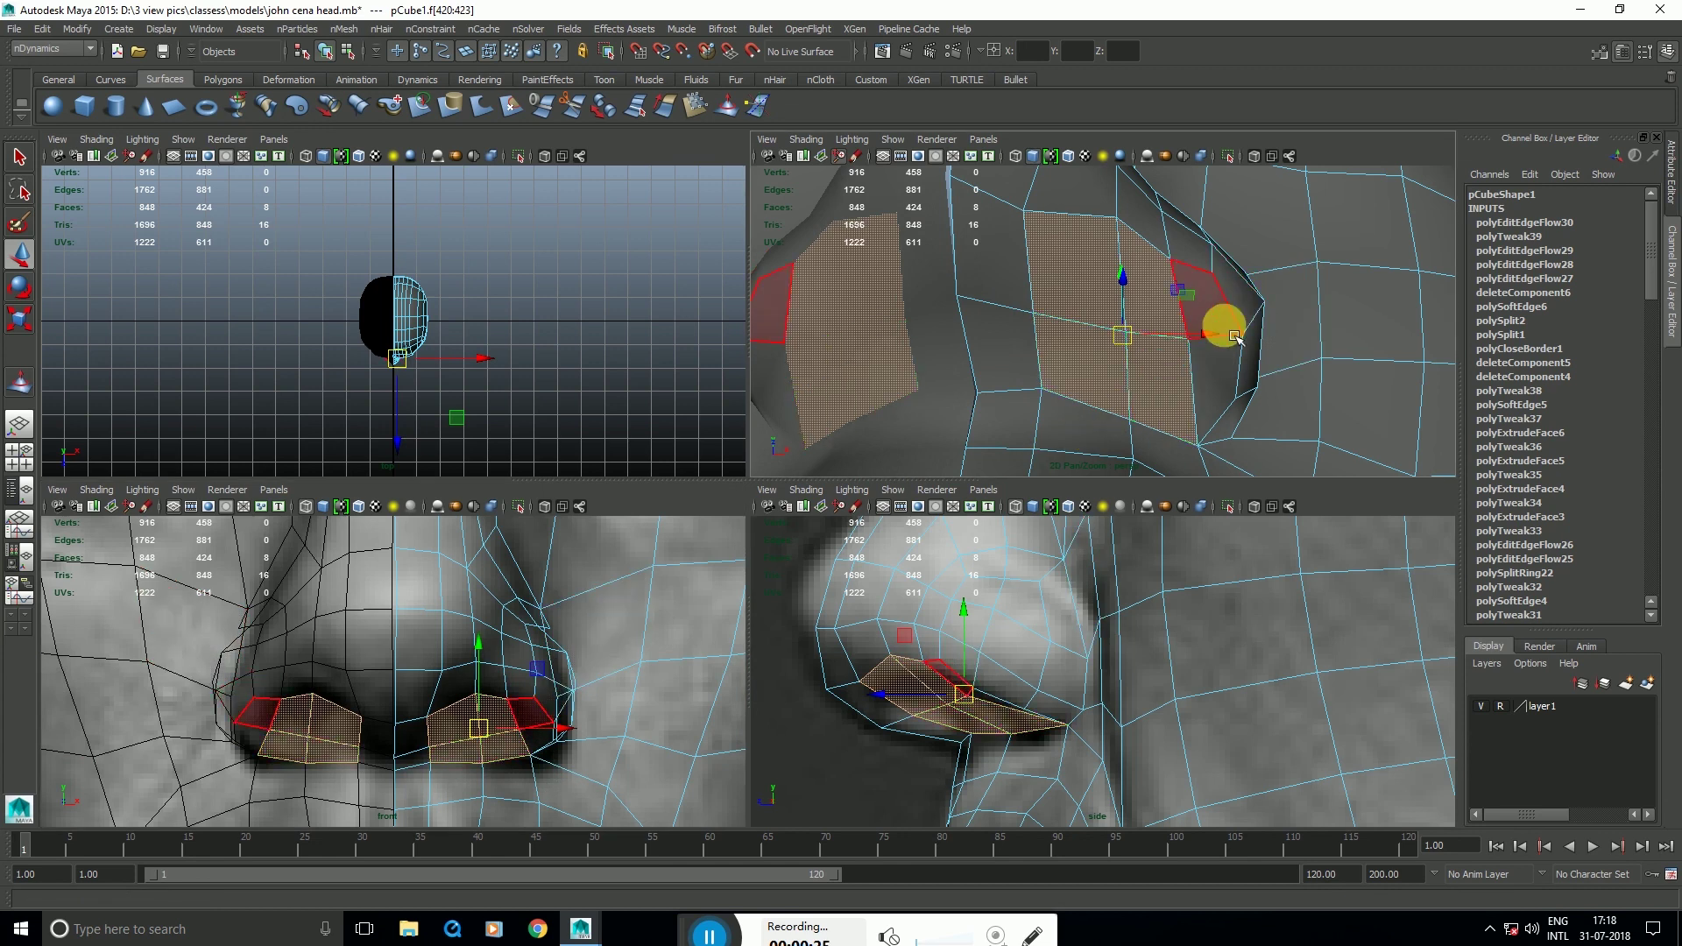
Step: Extrude the four nostril-opening faces, inset them inside the rim and shift them slightly upward in the side view
{"action": "right_click_drag", "start_coordinate": [1235, 335], "coordinate": [1237, 376], "text": "shift"}
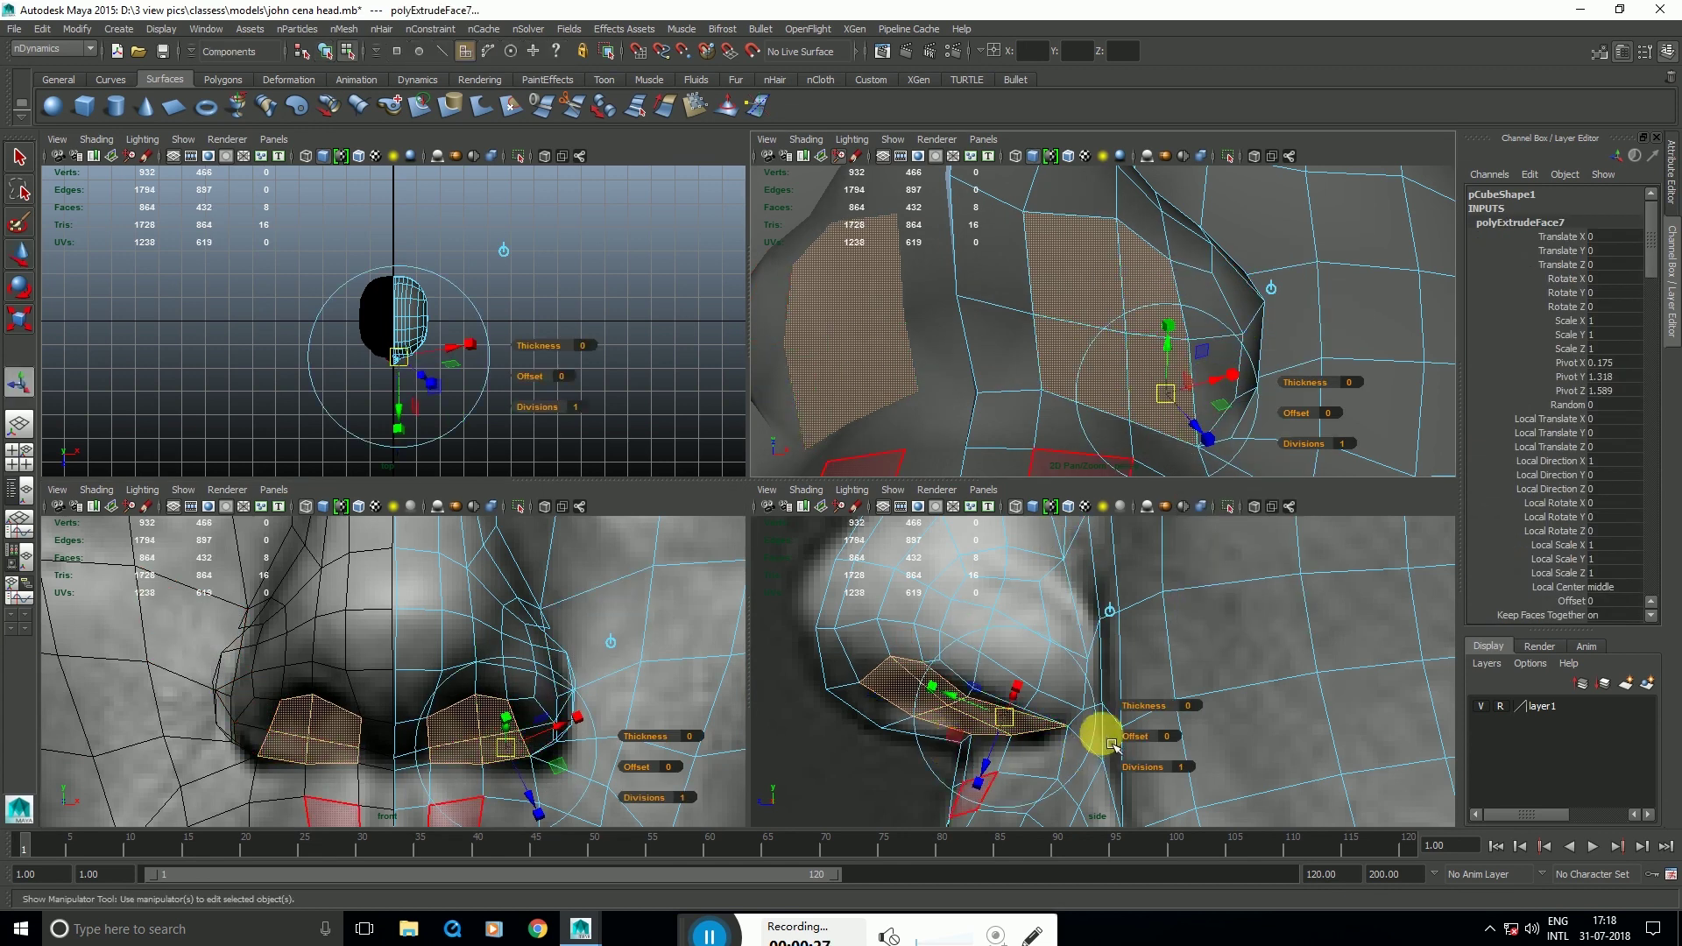
{"action": "left_click_drag", "start_coordinate": [1113, 744], "coordinate": [1145, 713]}
{"action": "key", "text": "w"}
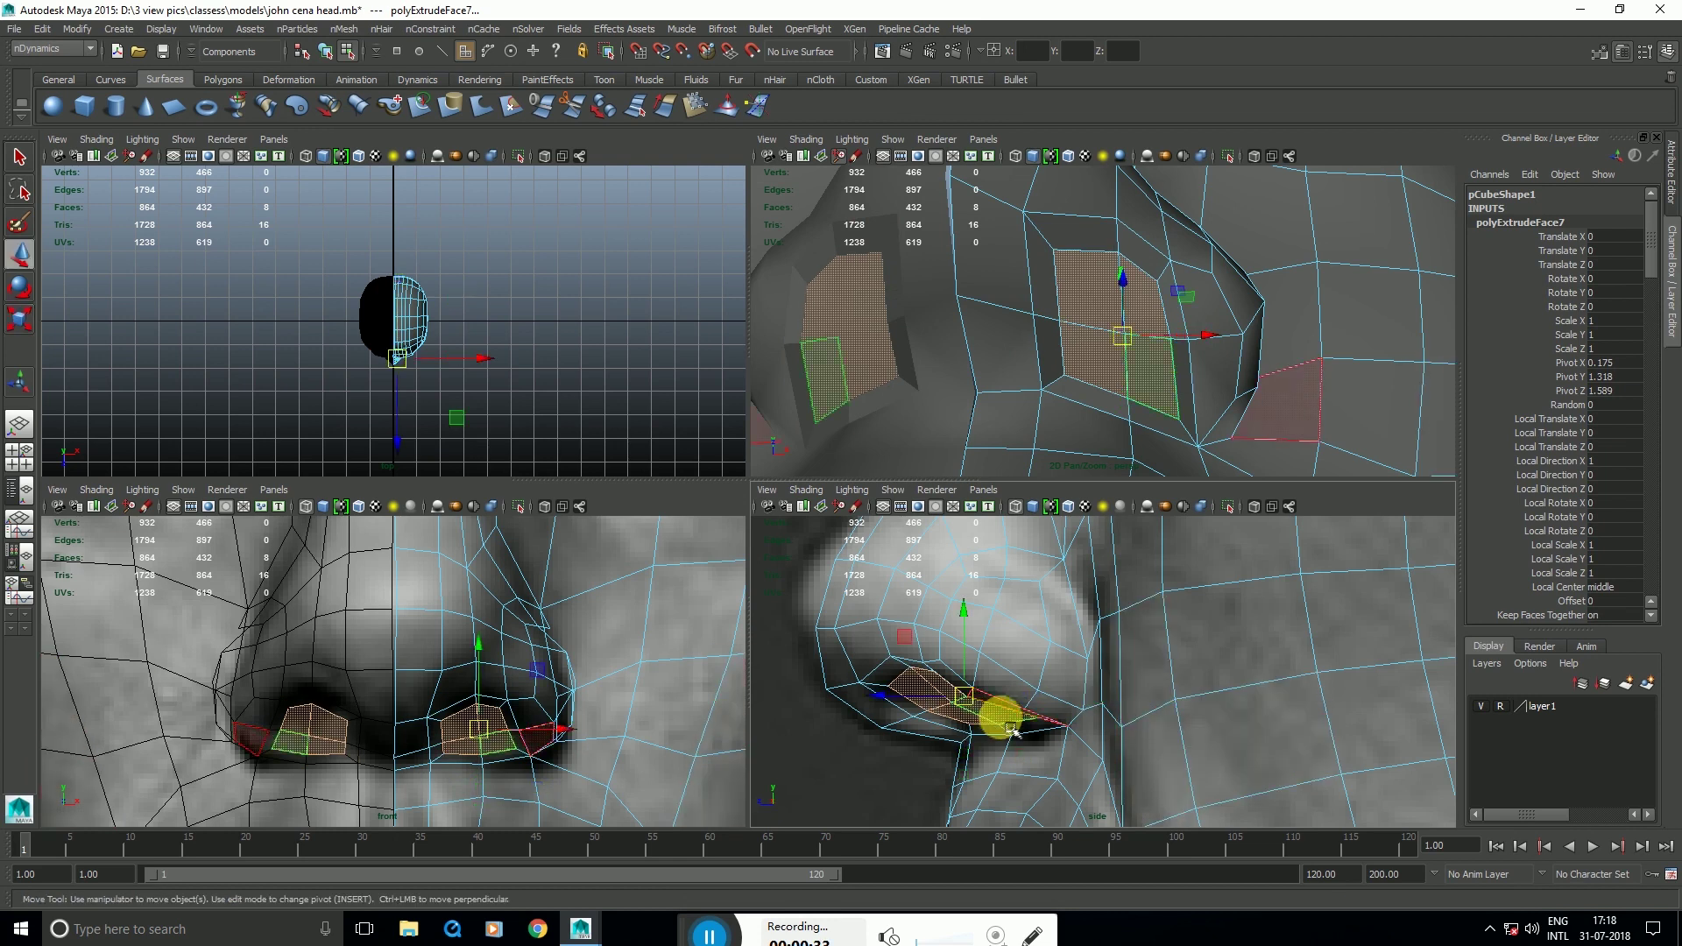
{"action": "left_click_drag", "start_coordinate": [965, 698], "coordinate": [982, 712]}
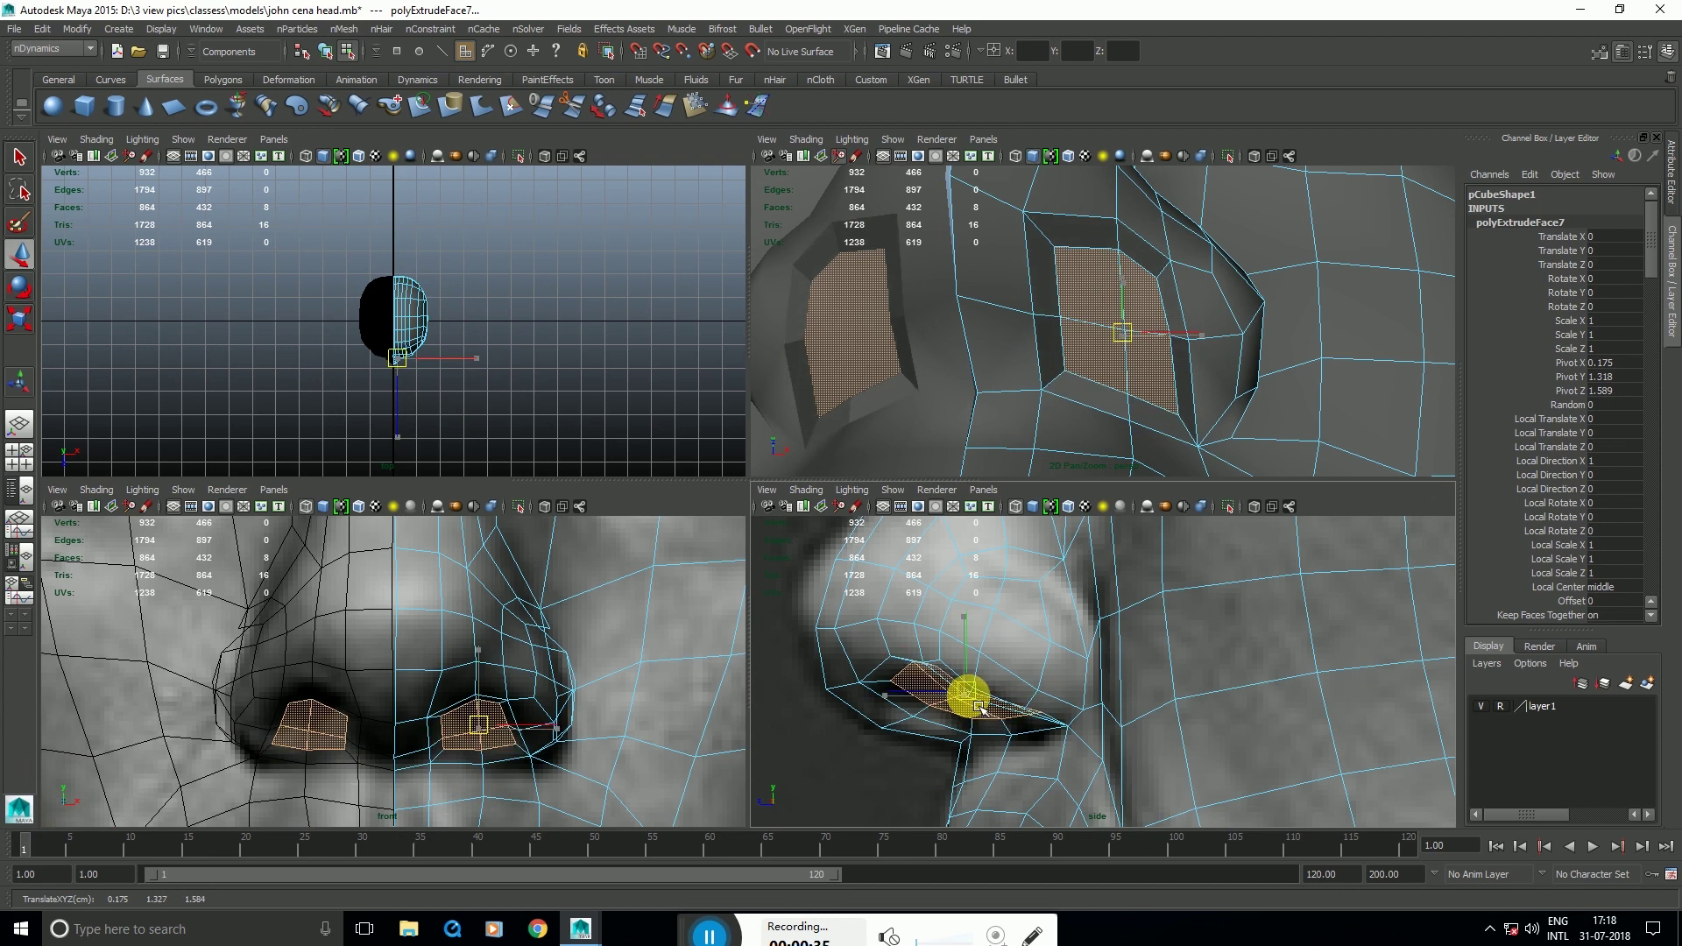
Step: Extrude the inset nostril faces twice more, moving each extrusion up and slightly back into the nose
{"action": "key", "text": "ctrl+e"}
{"action": "key", "text": "w"}
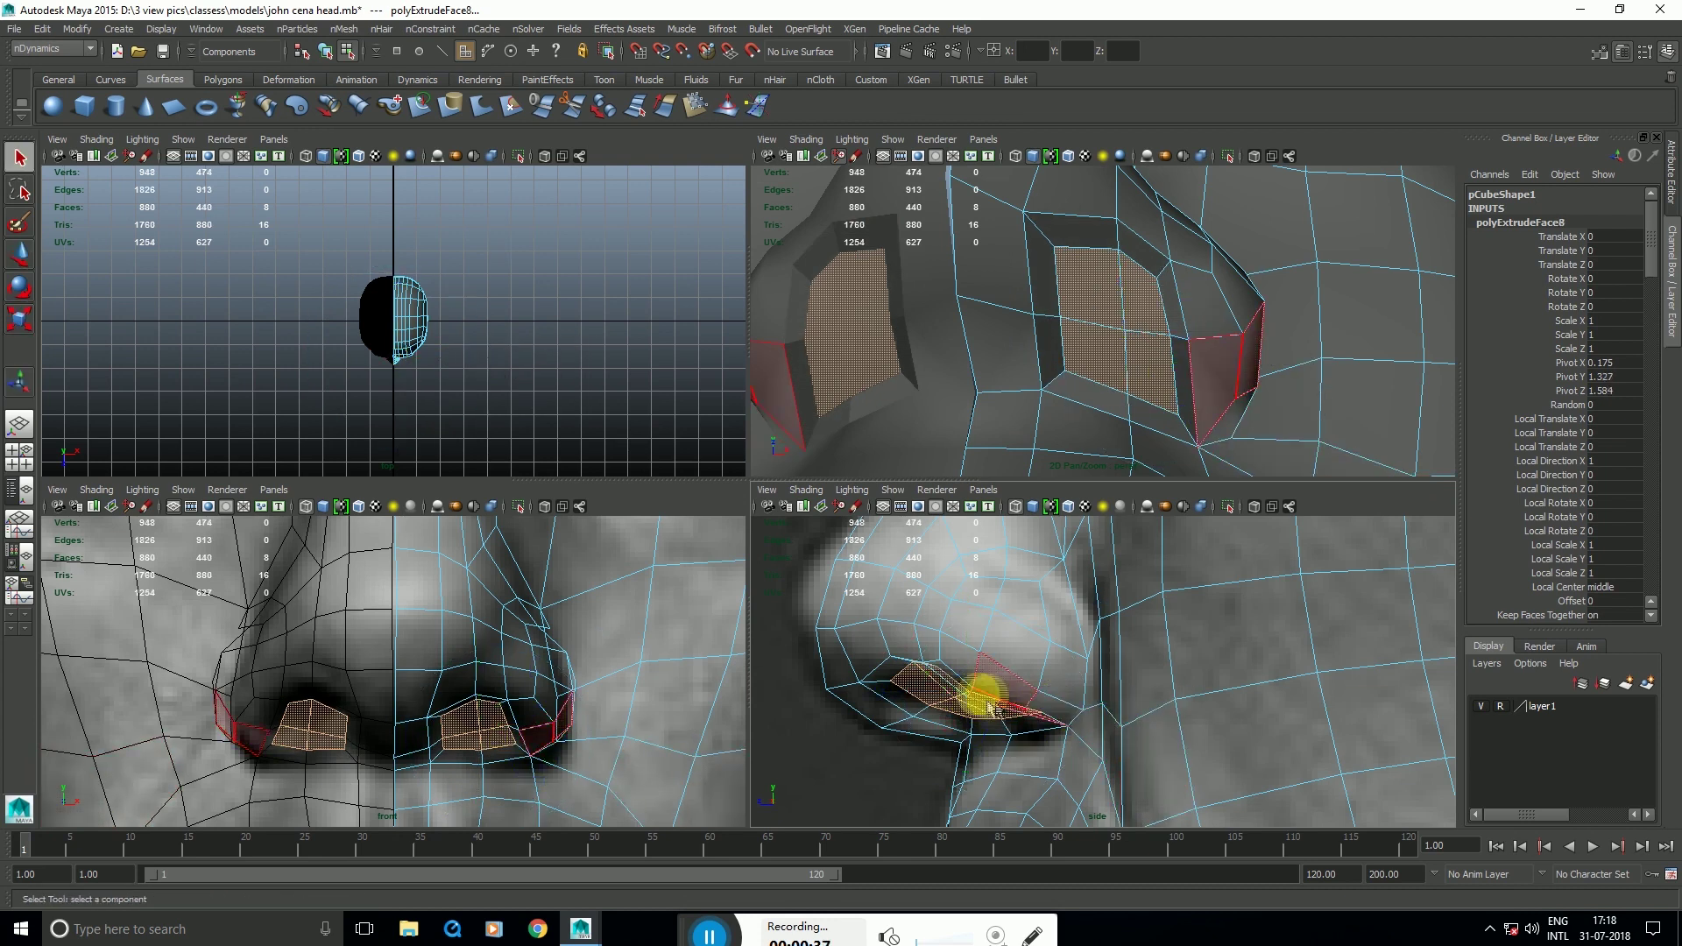
{"action": "left_click_drag", "start_coordinate": [973, 695], "coordinate": [995, 671]}
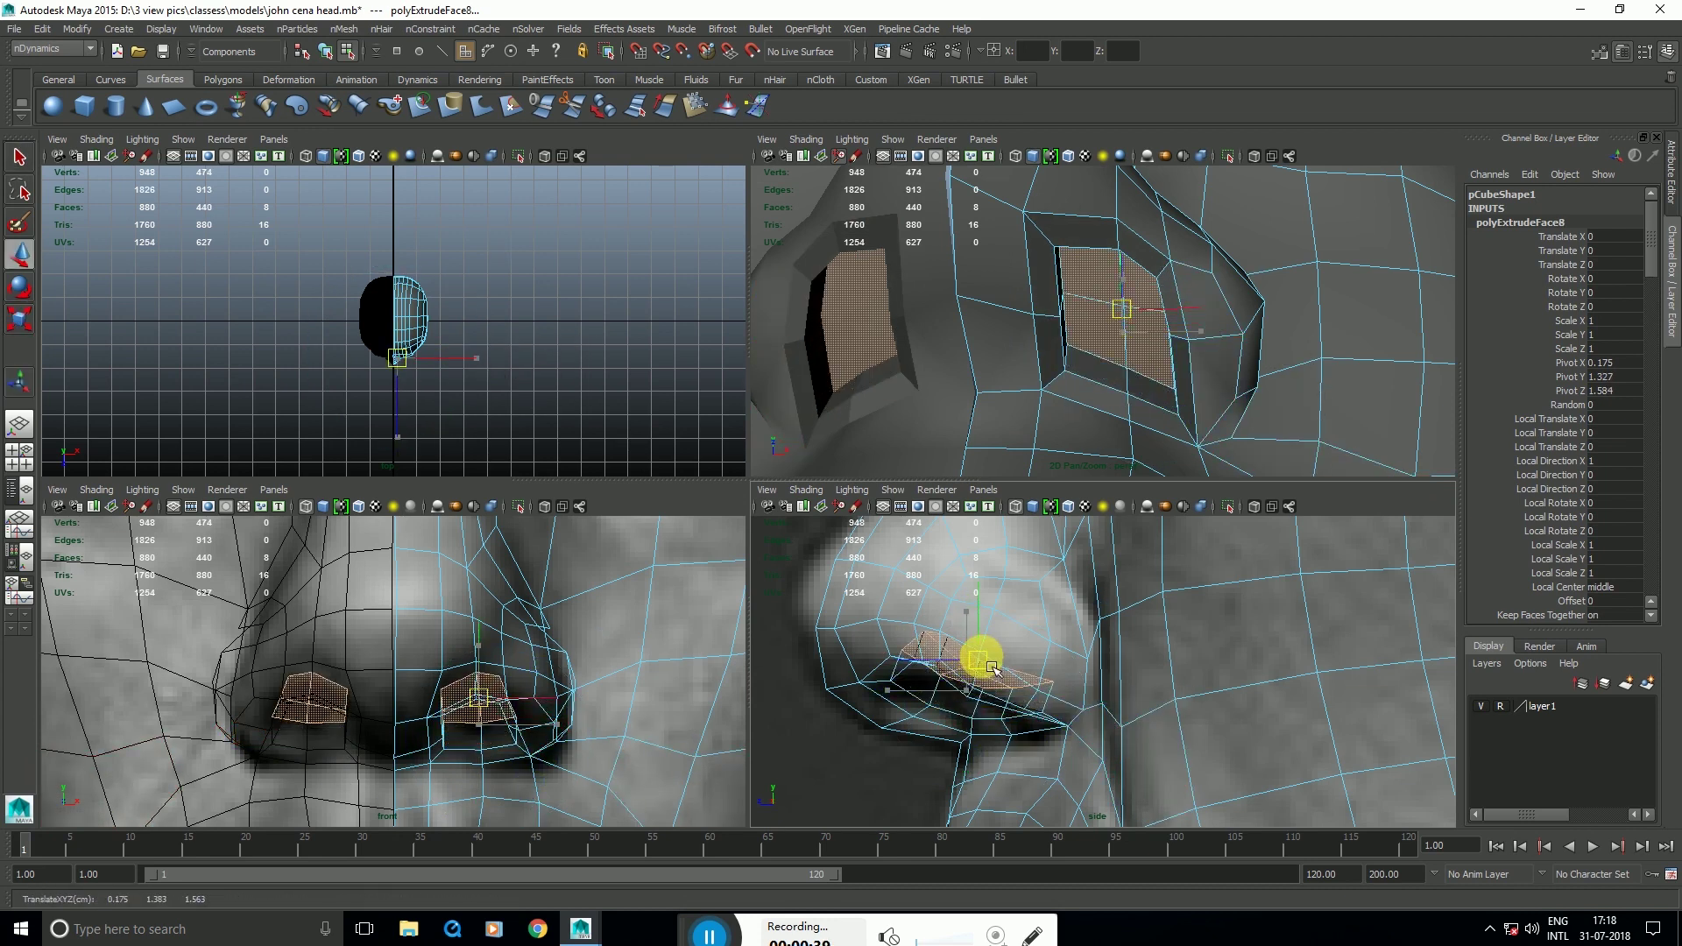
{"action": "key", "text": "ctrl+e"}
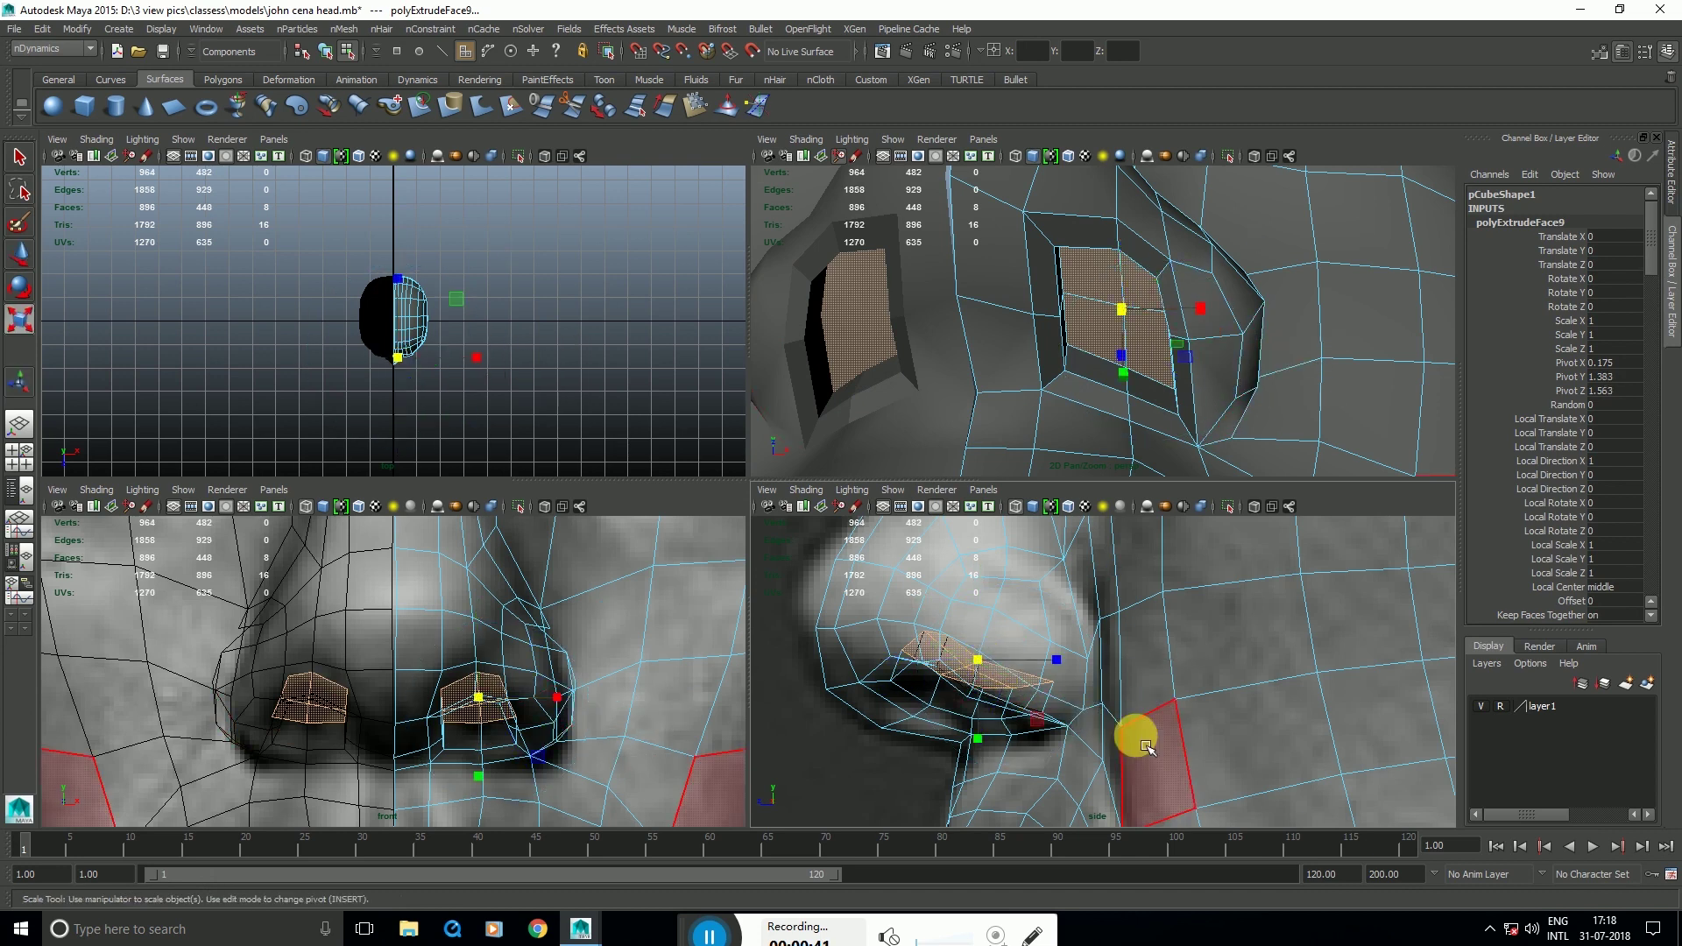
{"action": "key", "text": "w"}
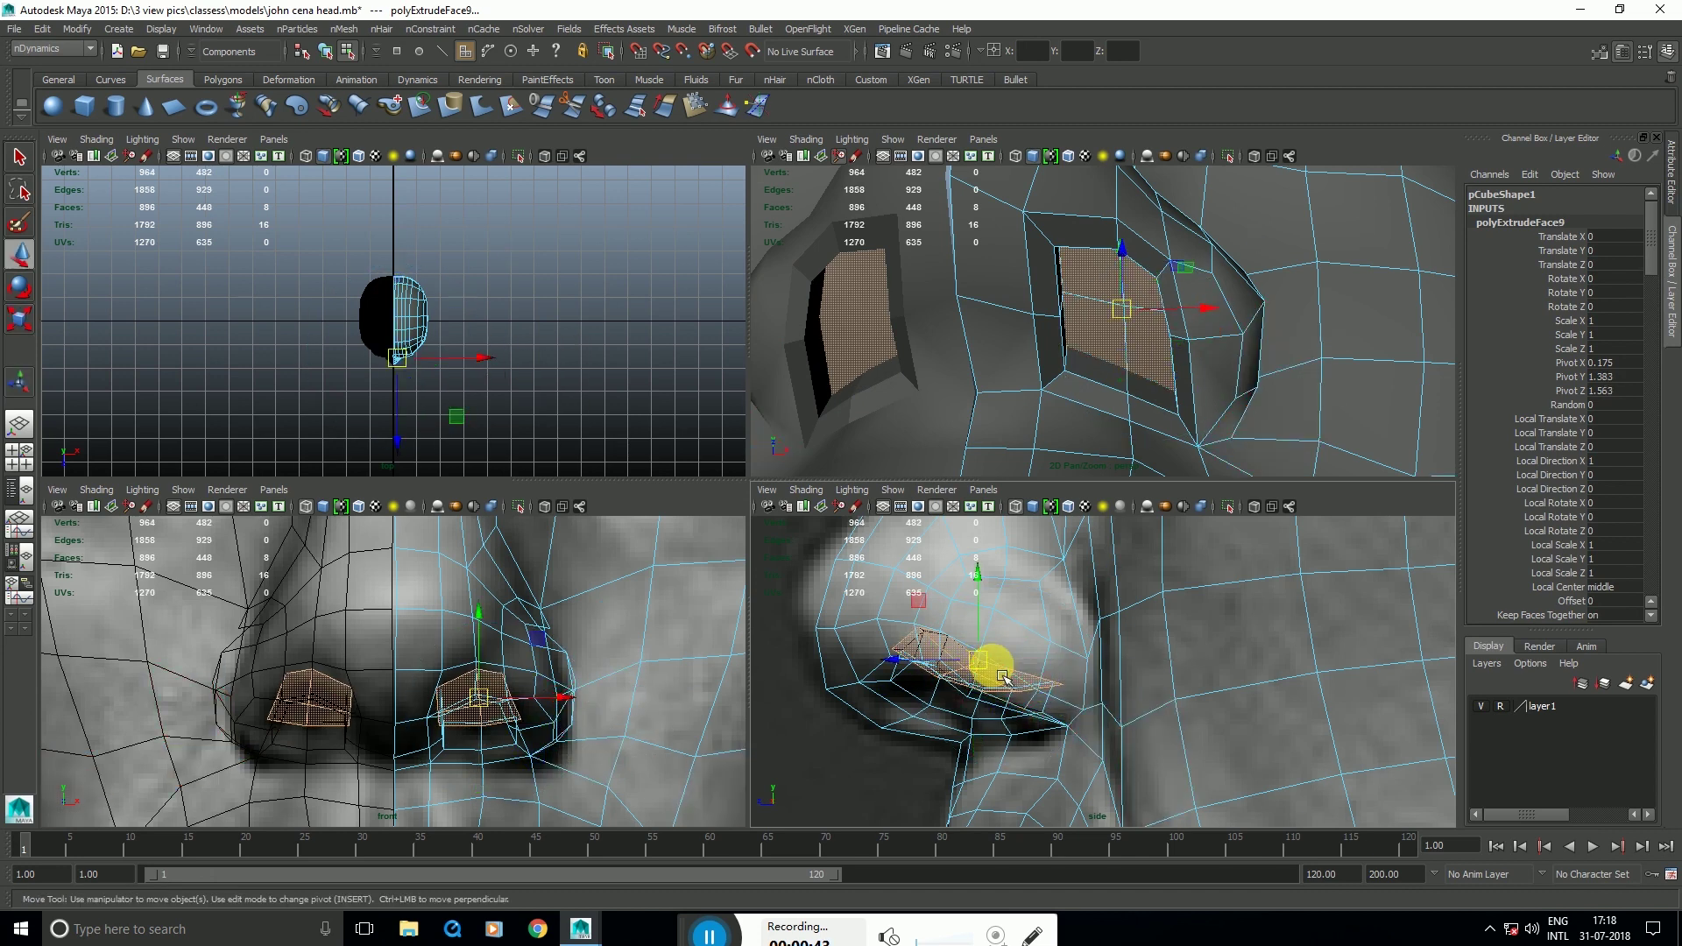
{"action": "left_click_drag", "start_coordinate": [985, 669], "coordinate": [992, 644]}
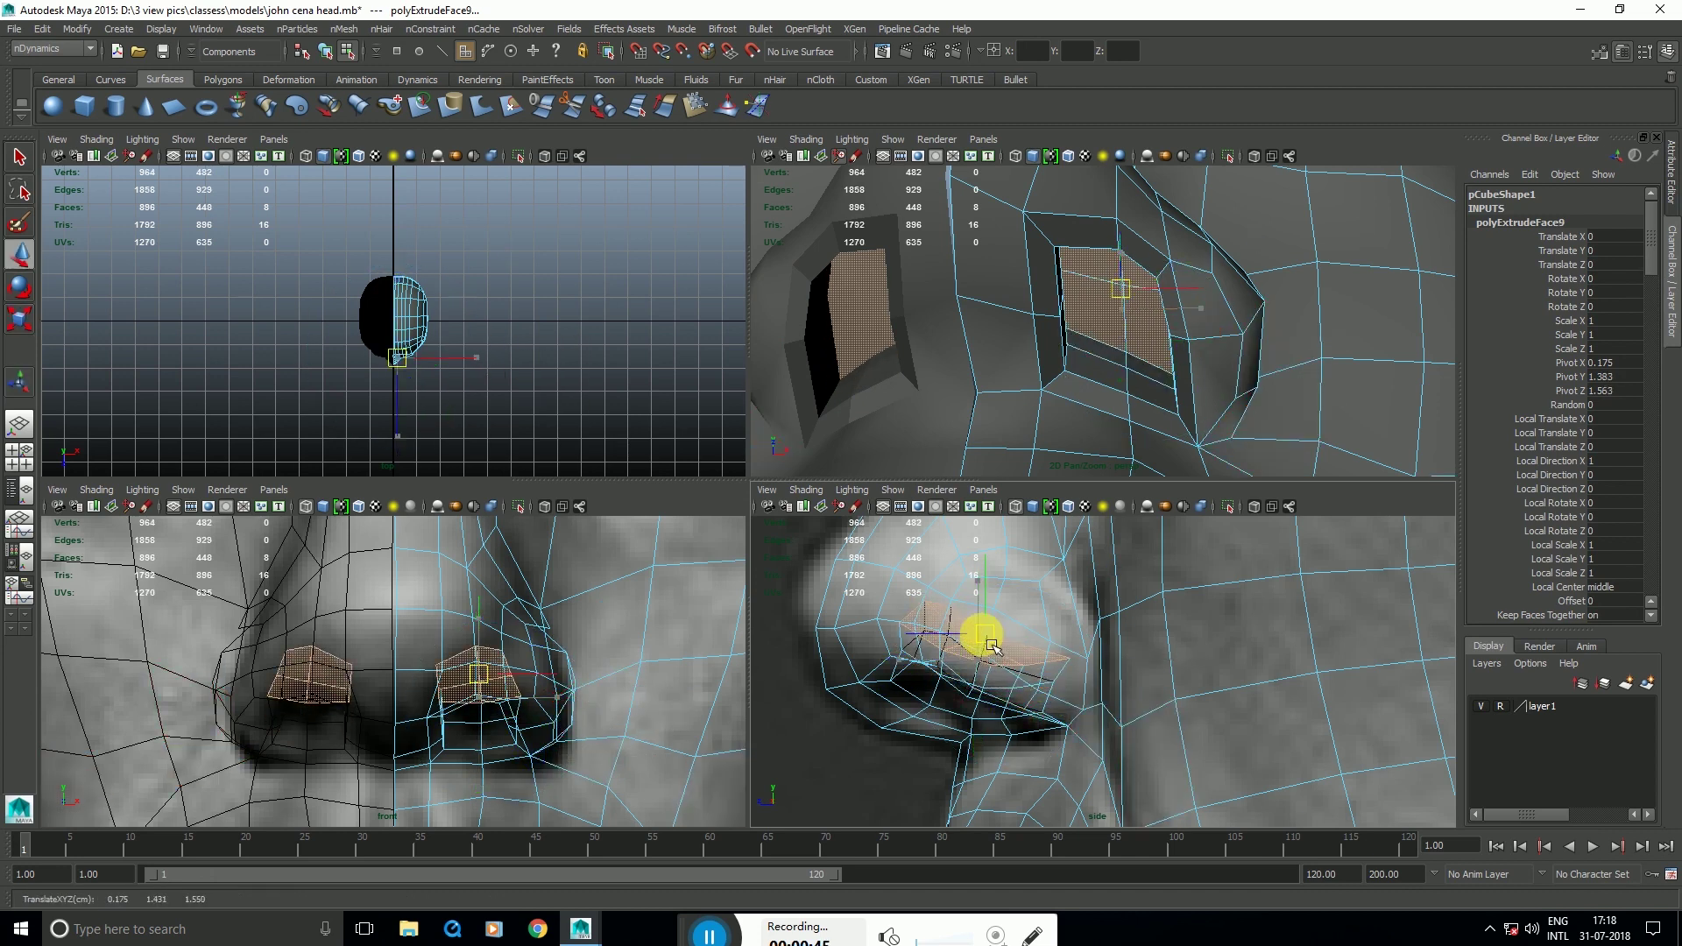
Step: Extrude the inner nostril faces once more, shrink them and move them high up inside the nose toward the bridge
{"action": "key", "text": "r"}
{"action": "middle_click_drag", "start_coordinate": [1084, 739], "coordinate": [1185, 487]}
{"action": "key", "text": "g"}
{"action": "key", "text": "r"}
{"action": "key", "text": "w"}
{"action": "scroll", "coordinate": [1057, 689], "scroll_direction": "down", "scroll_amount": 10}
{"action": "scroll", "coordinate": [1139, 720], "scroll_direction": "up", "scroll_amount": 10}
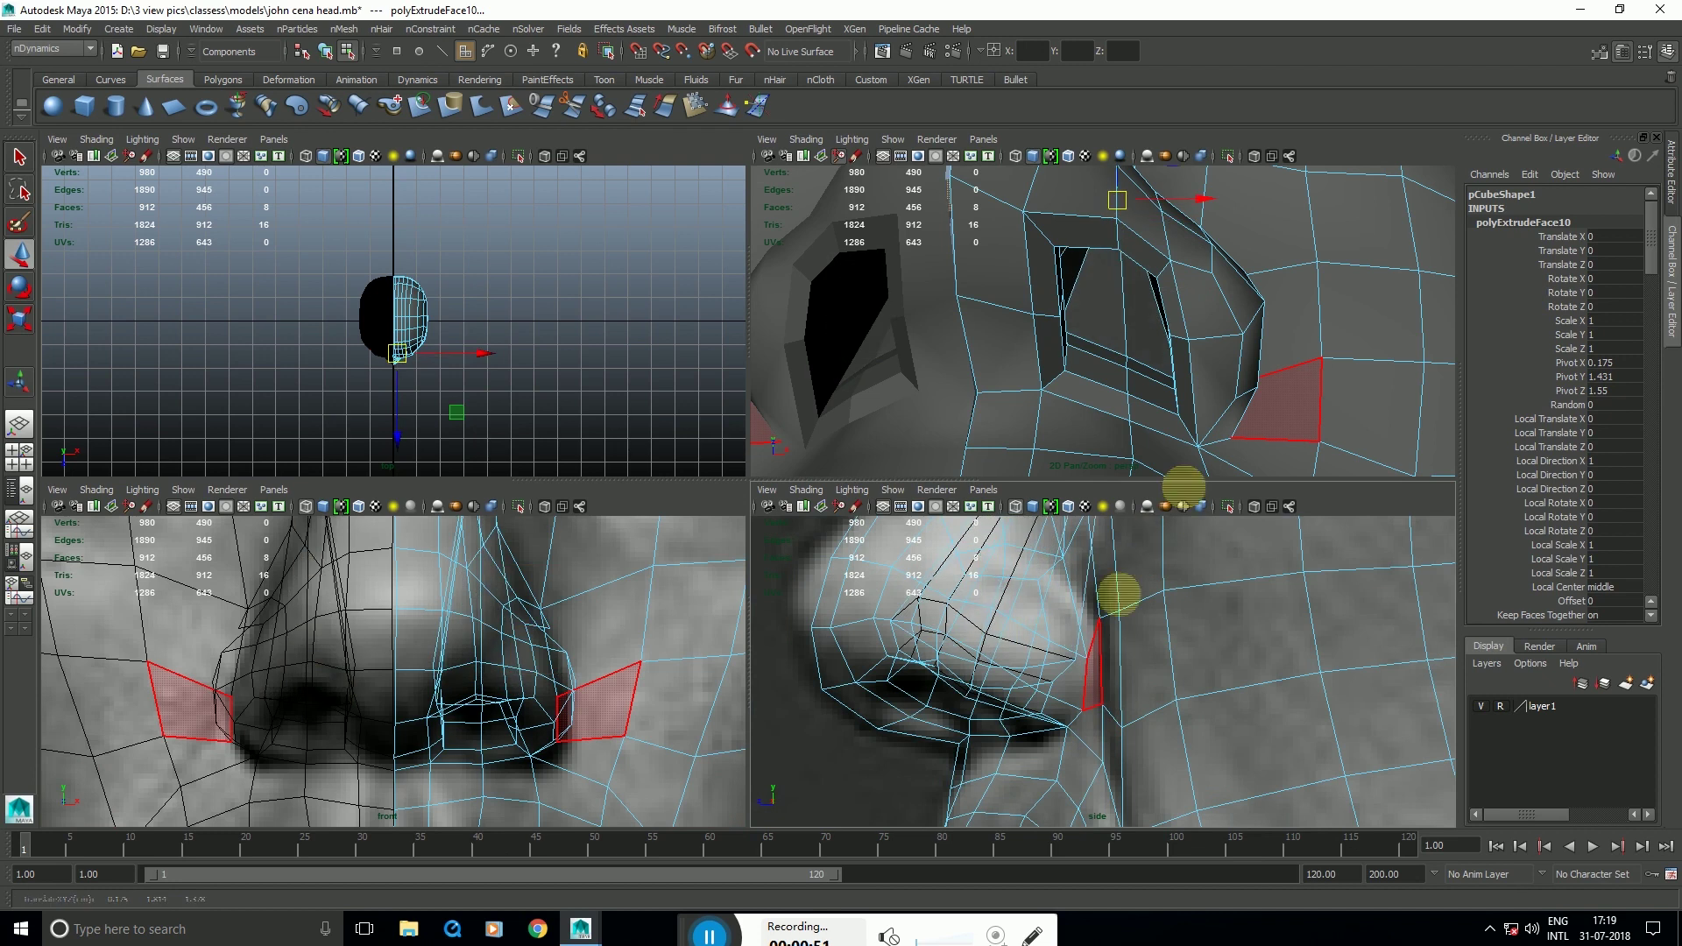
{"action": "middle_click_drag", "start_coordinate": [1110, 613], "coordinate": [1109, 775], "text": "alt"}
{"action": "mouse_move", "coordinate": [1117, 717]}
{"action": "middle_mouse_down"}
{"action": "mouse_move", "coordinate": [1141, 695]}
{"action": "mouse_move", "coordinate": [1126, 701]}
{"action": "mouse_move", "coordinate": [1147, 714]}
{"action": "mouse_move", "coordinate": [1142, 699]}
{"action": "mouse_move", "coordinate": [1093, 703]}
{"action": "middle_mouse_up"}
{"action": "scroll", "coordinate": [1131, 697], "scroll_direction": "down", "scroll_amount": 10}
{"action": "key", "text": "r"}
{"action": "key", "text": "w"}
{"action": "middle_click_drag", "start_coordinate": [522, 652], "coordinate": [557, 770], "text": "alt"}
{"action": "middle_click_drag", "start_coordinate": [621, 693], "coordinate": [595, 693]}
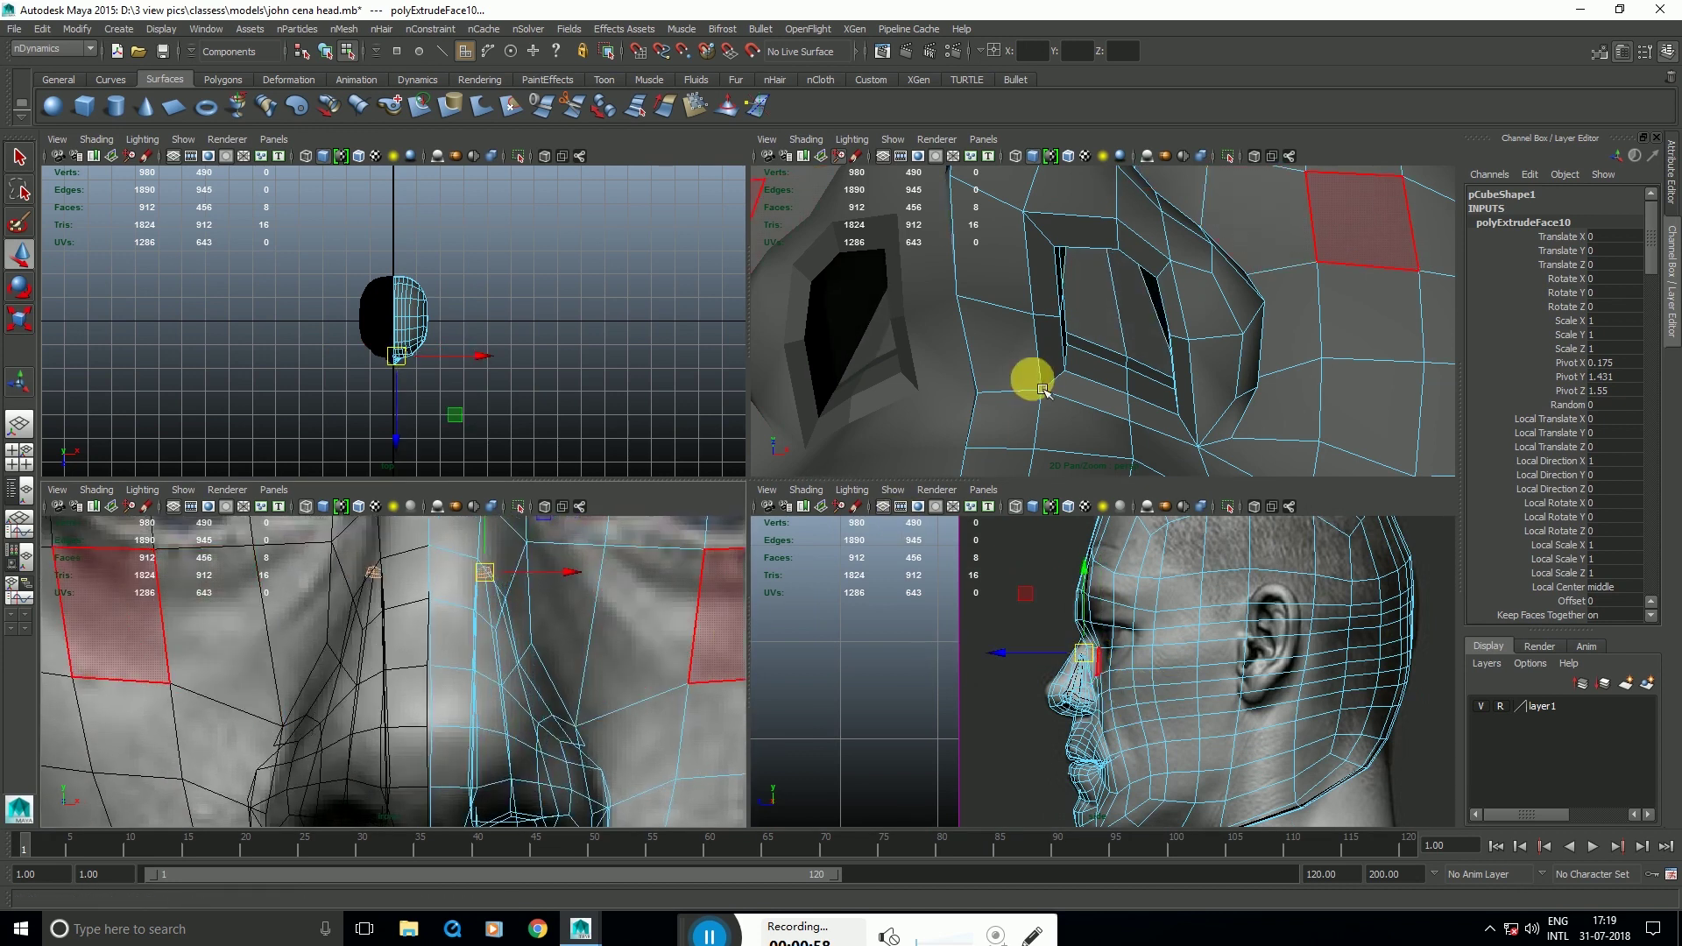
Step: Return to object mode and soften the edges of the whole head mesh
{"action": "left_click", "coordinate": [1300, 349]}
{"action": "key", "text": "space"}
{"action": "scroll", "coordinate": [1139, 403], "scroll_direction": "down", "scroll_amount": 4}
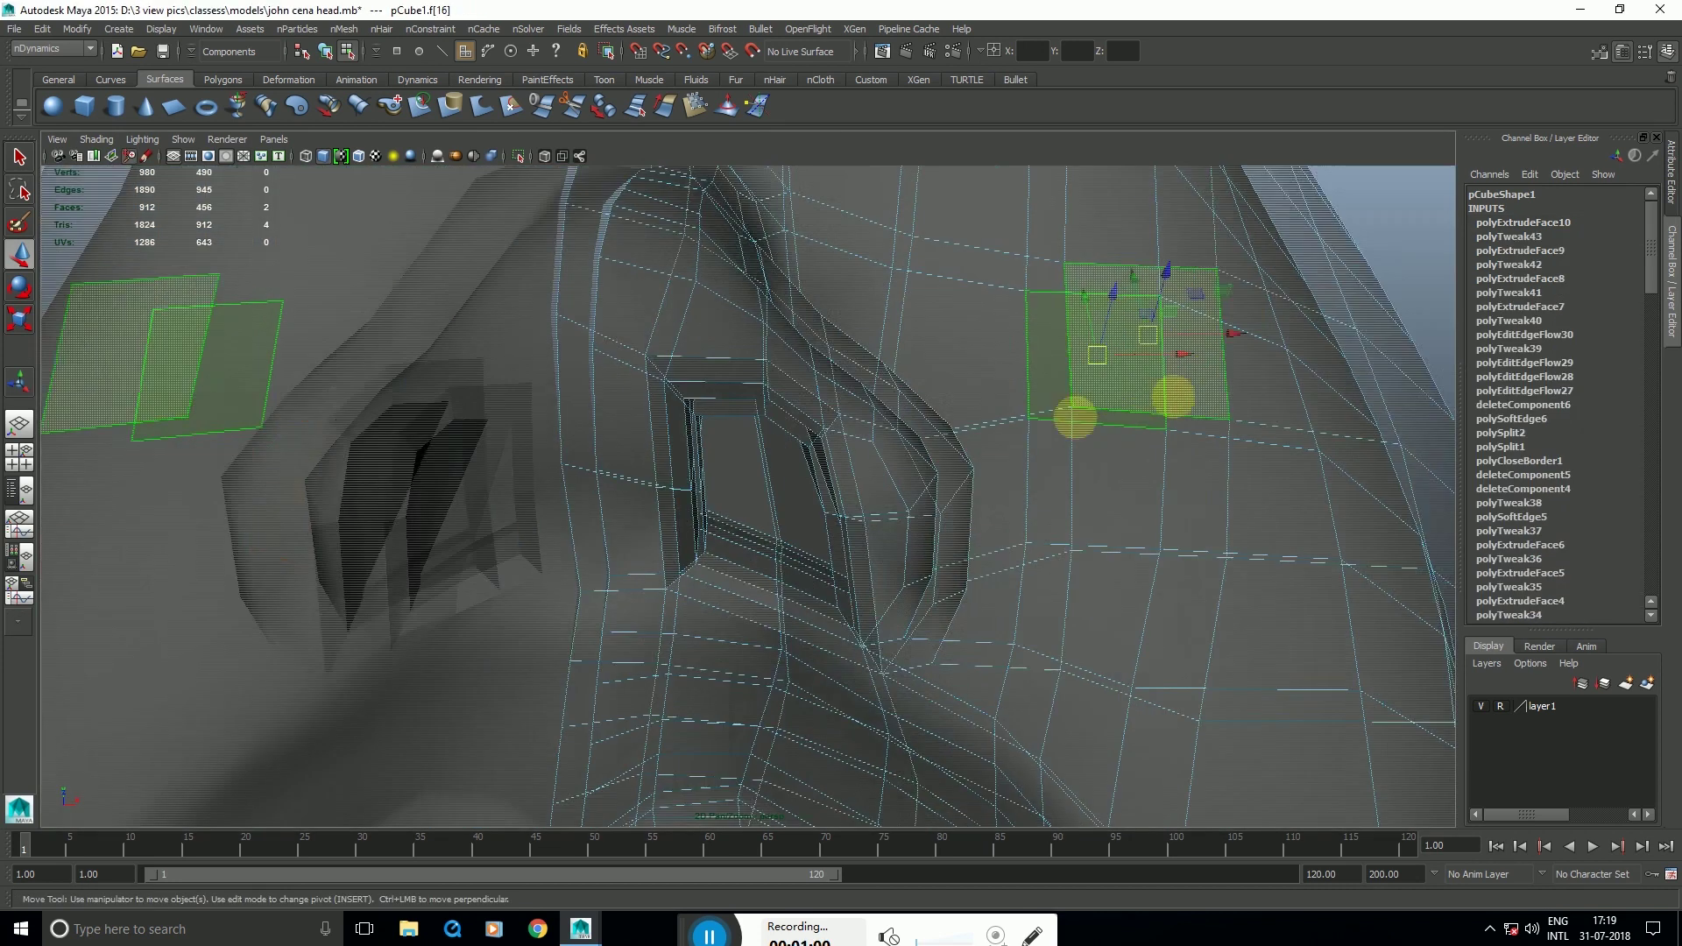
{"action": "key", "text": "F8"}
{"action": "left_click", "coordinate": [991, 469]}
{"action": "scroll", "coordinate": [850, 544], "scroll_direction": "up", "scroll_amount": 2}
{"action": "left_click_drag", "start_coordinate": [845, 548], "coordinate": [889, 466], "text": "alt"}
{"action": "right_click_drag", "start_coordinate": [889, 466], "coordinate": [1076, 473], "text": "shift"}
{"action": "key", "text": "r"}
{"action": "left_click", "coordinate": [1377, 252]}
{"action": "scroll", "coordinate": [829, 481], "scroll_direction": "up", "scroll_amount": 2}
{"action": "left_click", "coordinate": [830, 481]}
{"action": "middle_click_drag", "start_coordinate": [818, 500], "coordinate": [923, 510], "text": "alt"}
Step: Shift the edge beneath the nostril opening slightly back and select the lower face just inside the opening
{"action": "left_click_drag", "start_coordinate": [920, 567], "coordinate": [852, 590], "text": "alt"}
{"action": "key", "text": "space"}
{"action": "scroll", "coordinate": [593, 713], "scroll_direction": "up", "scroll_amount": 3}
{"action": "middle_click_drag", "start_coordinate": [594, 713], "coordinate": [560, 574], "text": "alt"}
{"action": "scroll", "coordinate": [585, 748], "scroll_direction": "up", "scroll_amount": 2}
{"action": "middle_click_drag", "start_coordinate": [584, 747], "coordinate": [581, 724], "text": "alt"}
{"action": "scroll", "coordinate": [1117, 714], "scroll_direction": "up", "scroll_amount": 4}
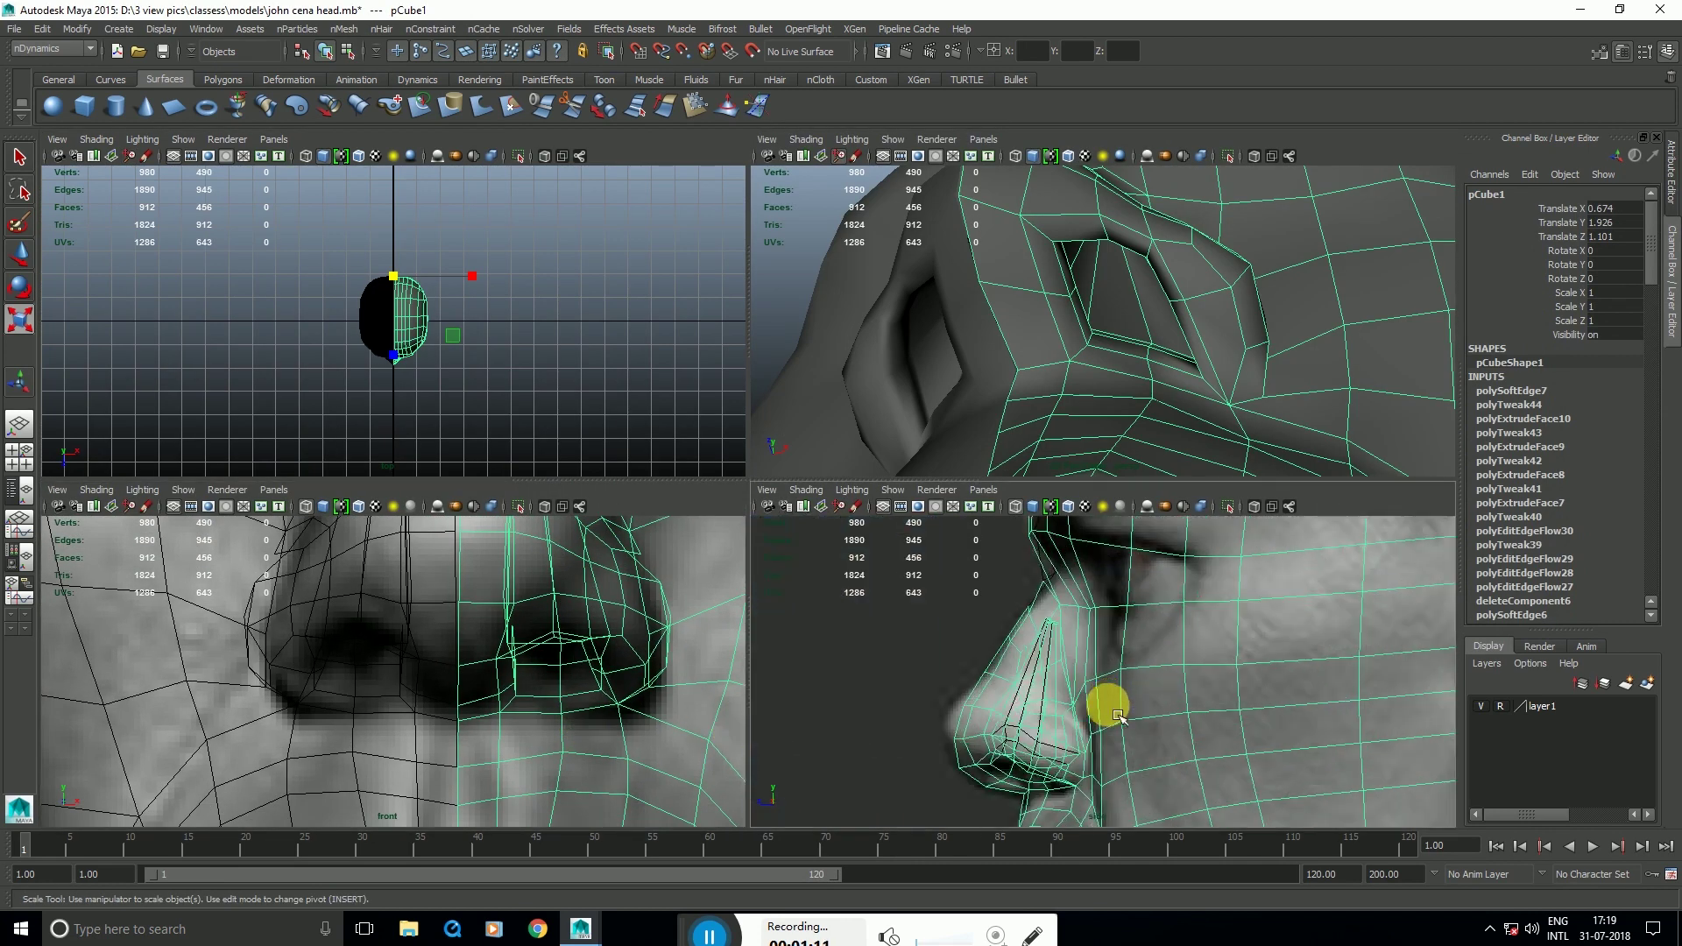
{"action": "scroll", "coordinate": [1117, 322], "scroll_direction": "up", "scroll_amount": 3}
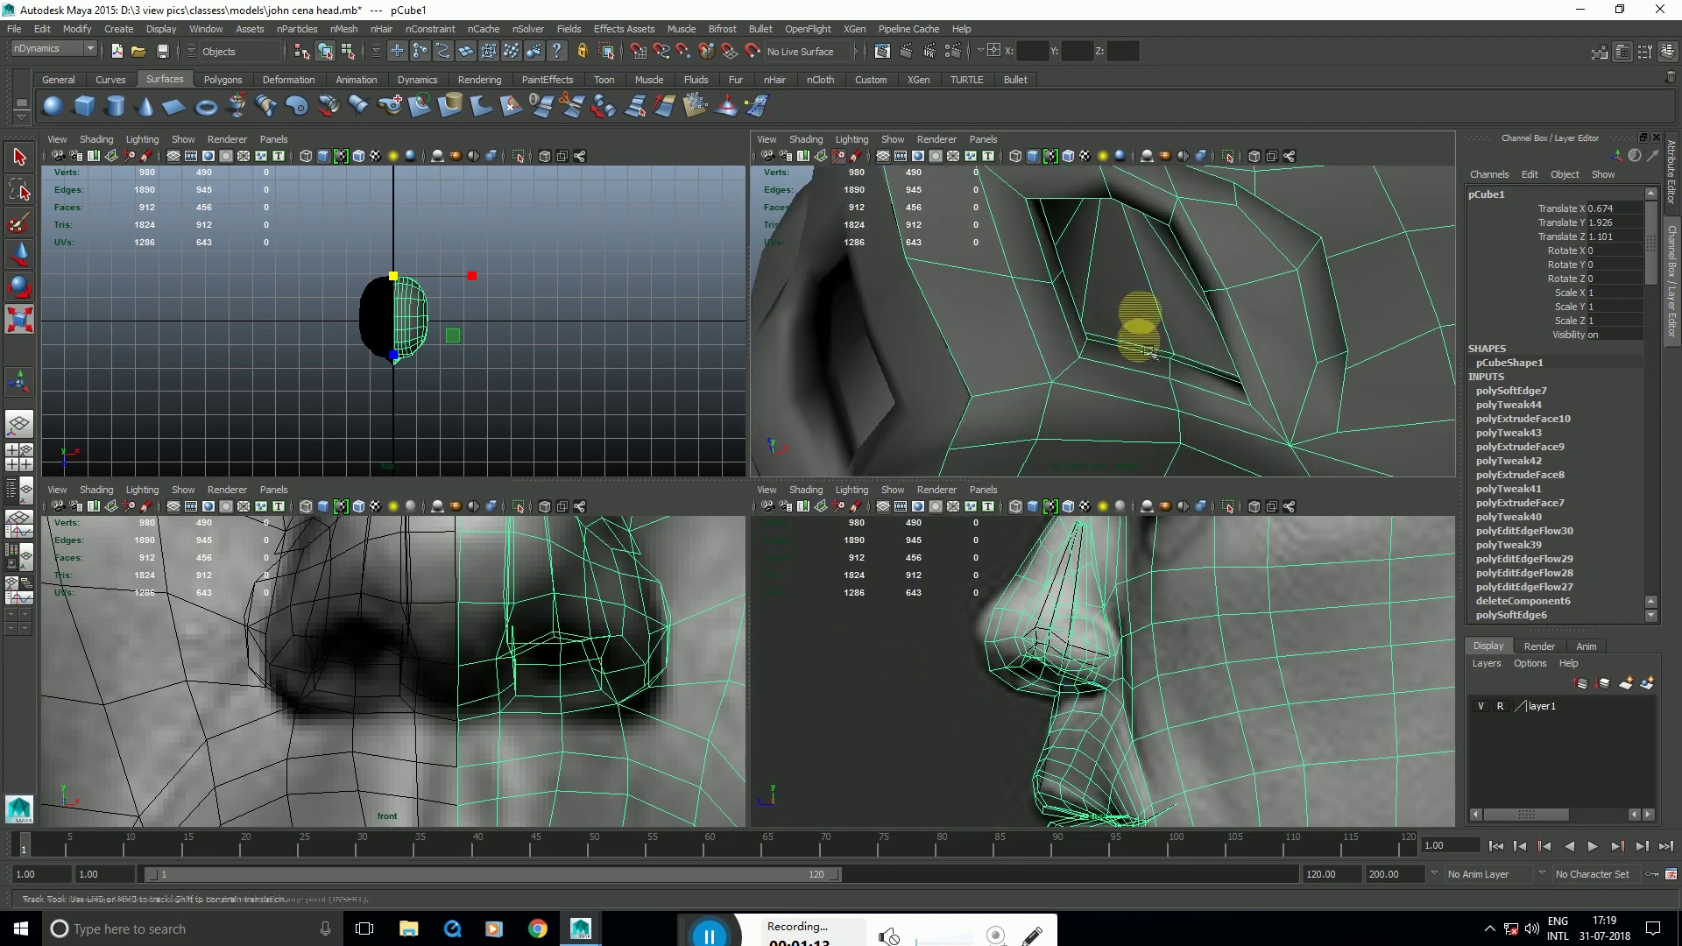
{"action": "middle_click_drag", "start_coordinate": [1170, 415], "coordinate": [1157, 379], "text": "alt"}
{"action": "right_click_drag", "start_coordinate": [1159, 382], "coordinate": [1158, 337]}
{"action": "left_click", "coordinate": [1153, 377]}
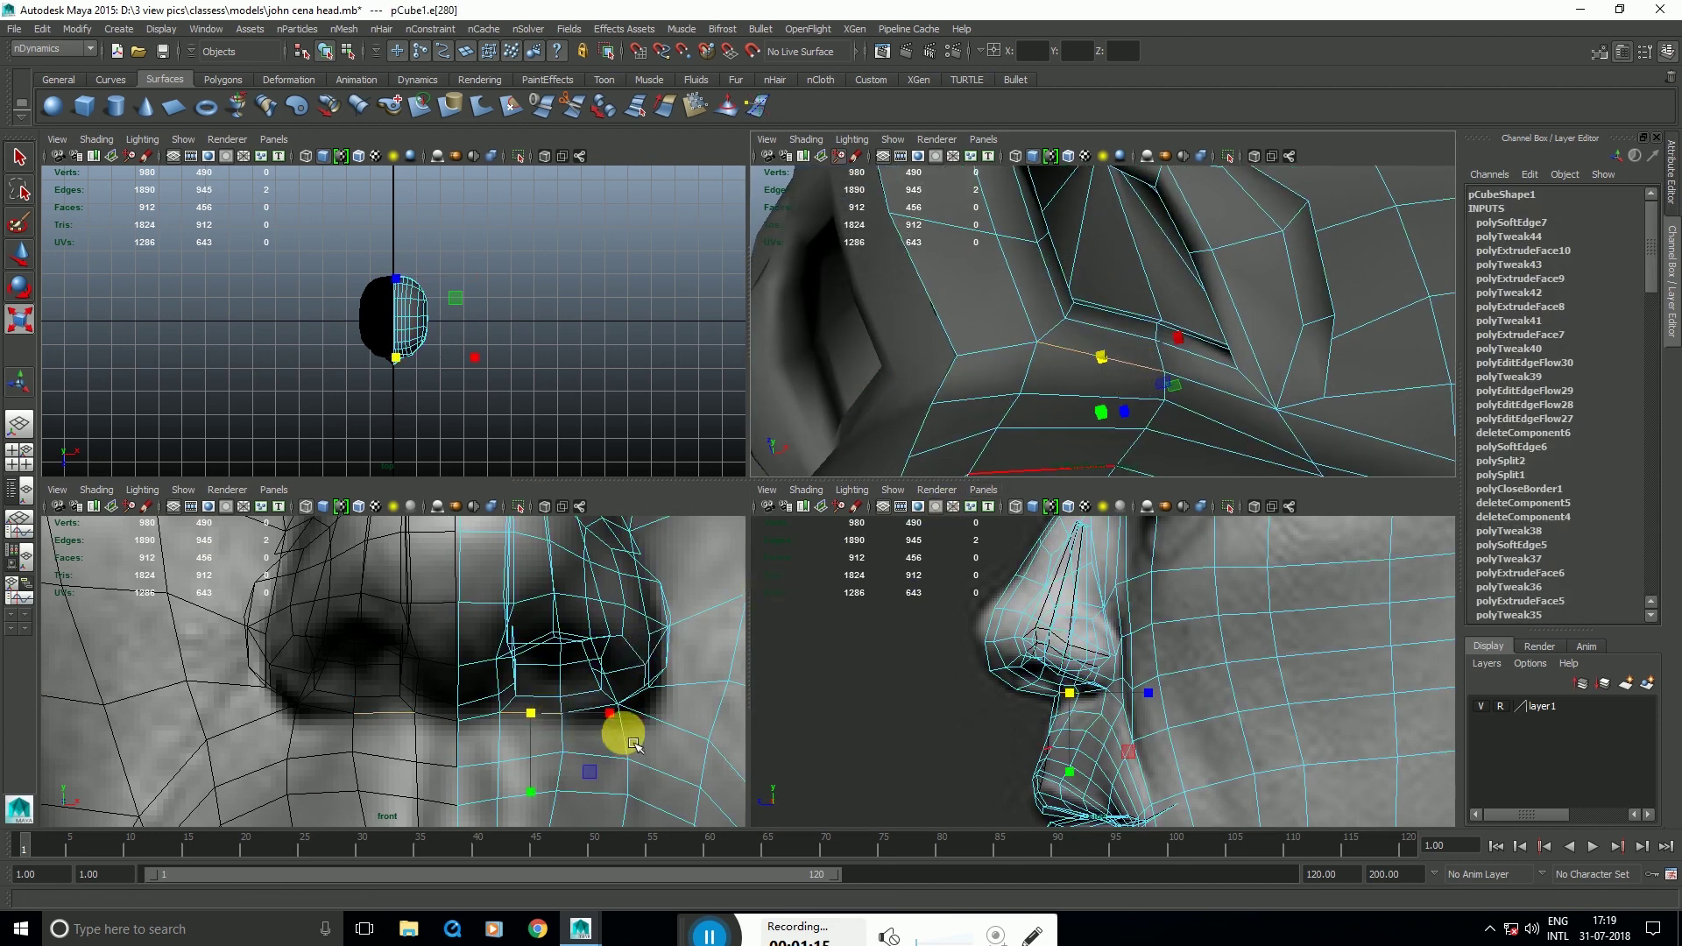
{"action": "key", "text": "w"}
{"action": "left_click_drag", "start_coordinate": [1079, 704], "coordinate": [999, 700]}
{"action": "right_click_drag", "start_coordinate": [1140, 333], "coordinate": [1144, 368]}
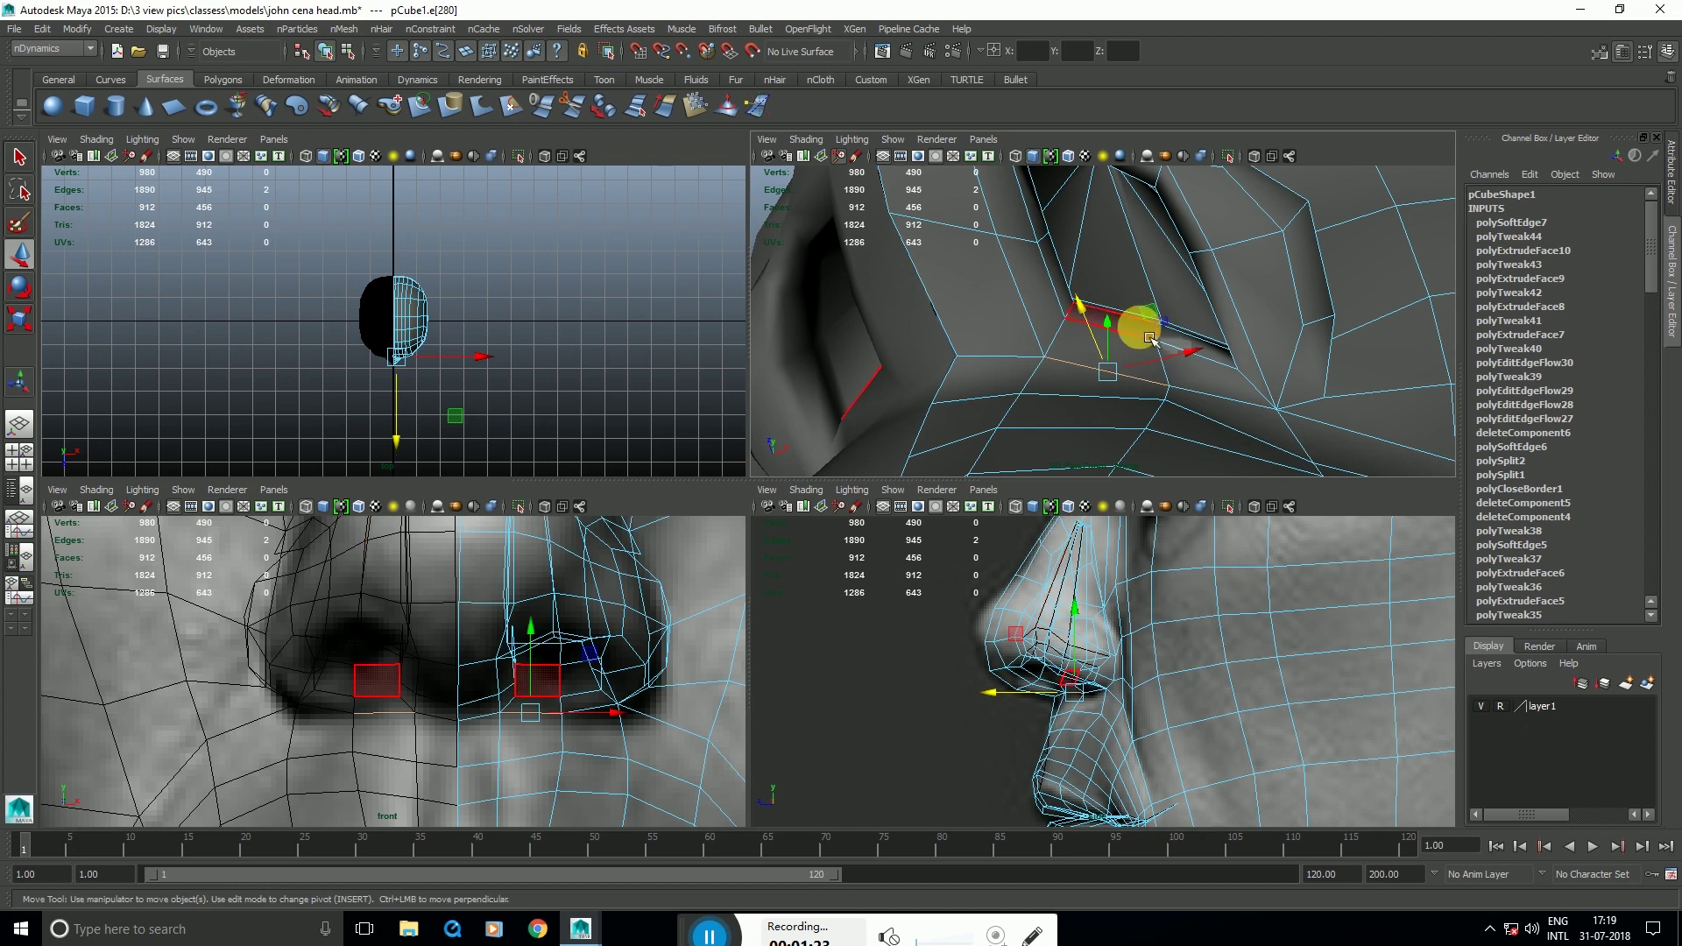
{"action": "left_click", "coordinate": [1145, 334]}
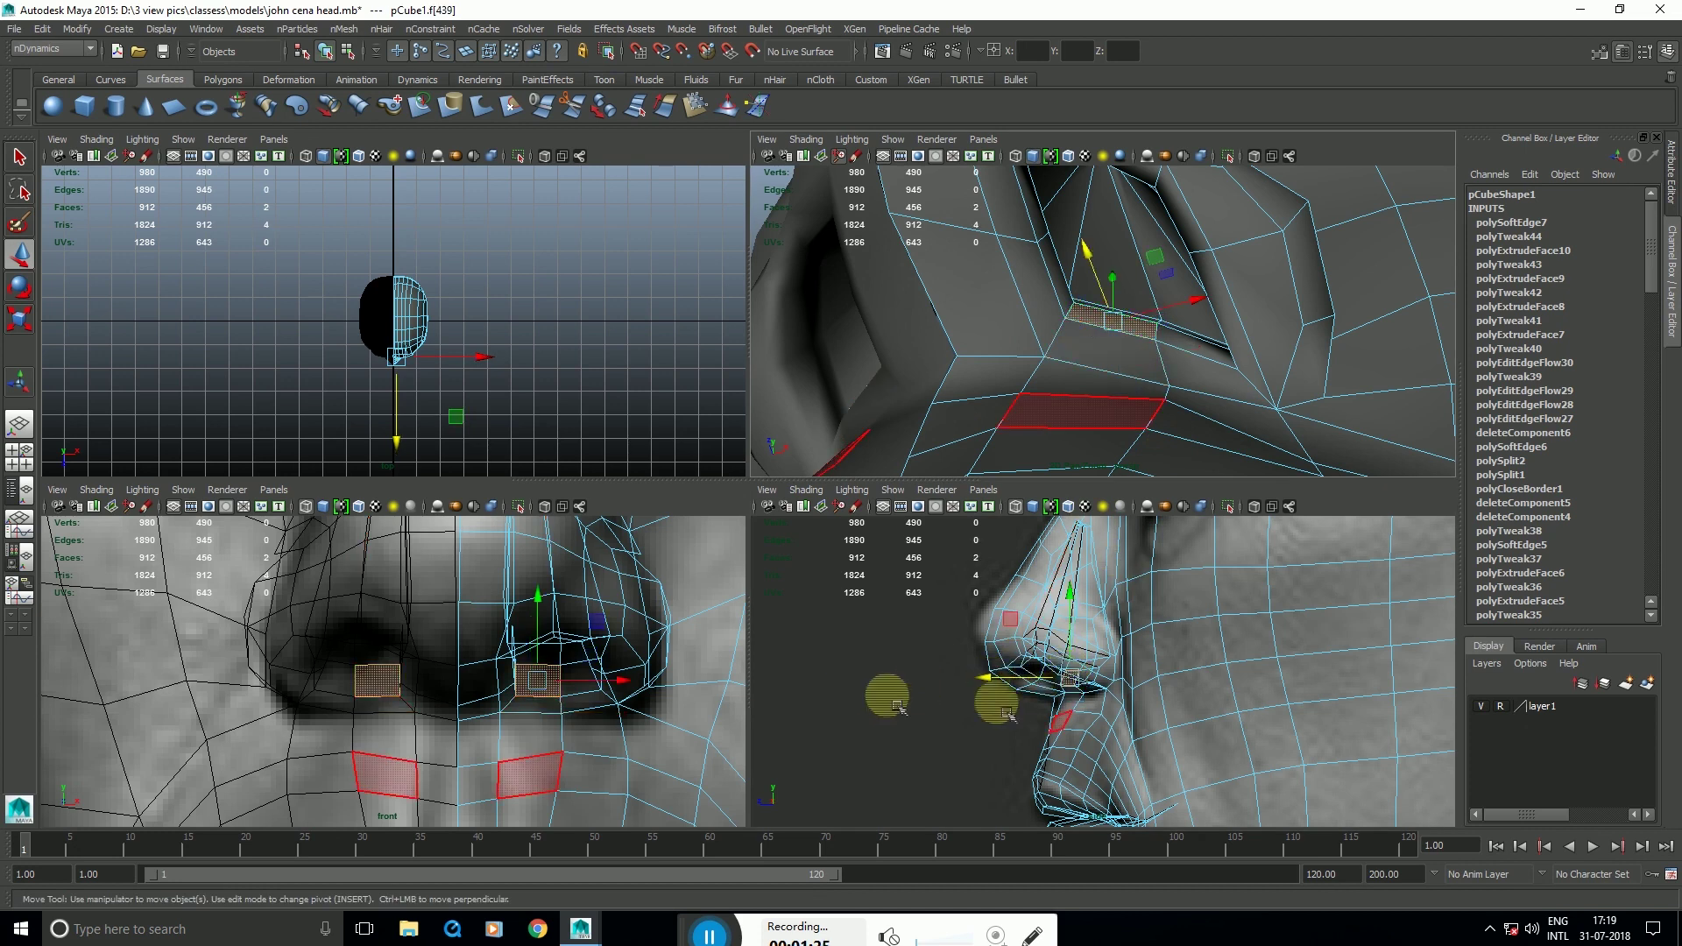
Step: Move the nose tip vertices forward with soft selection to follow the profile in the side reference
{"action": "left_click", "coordinate": [979, 653]}
{"action": "key", "text": "space"}
{"action": "left_click", "coordinate": [527, 408]}
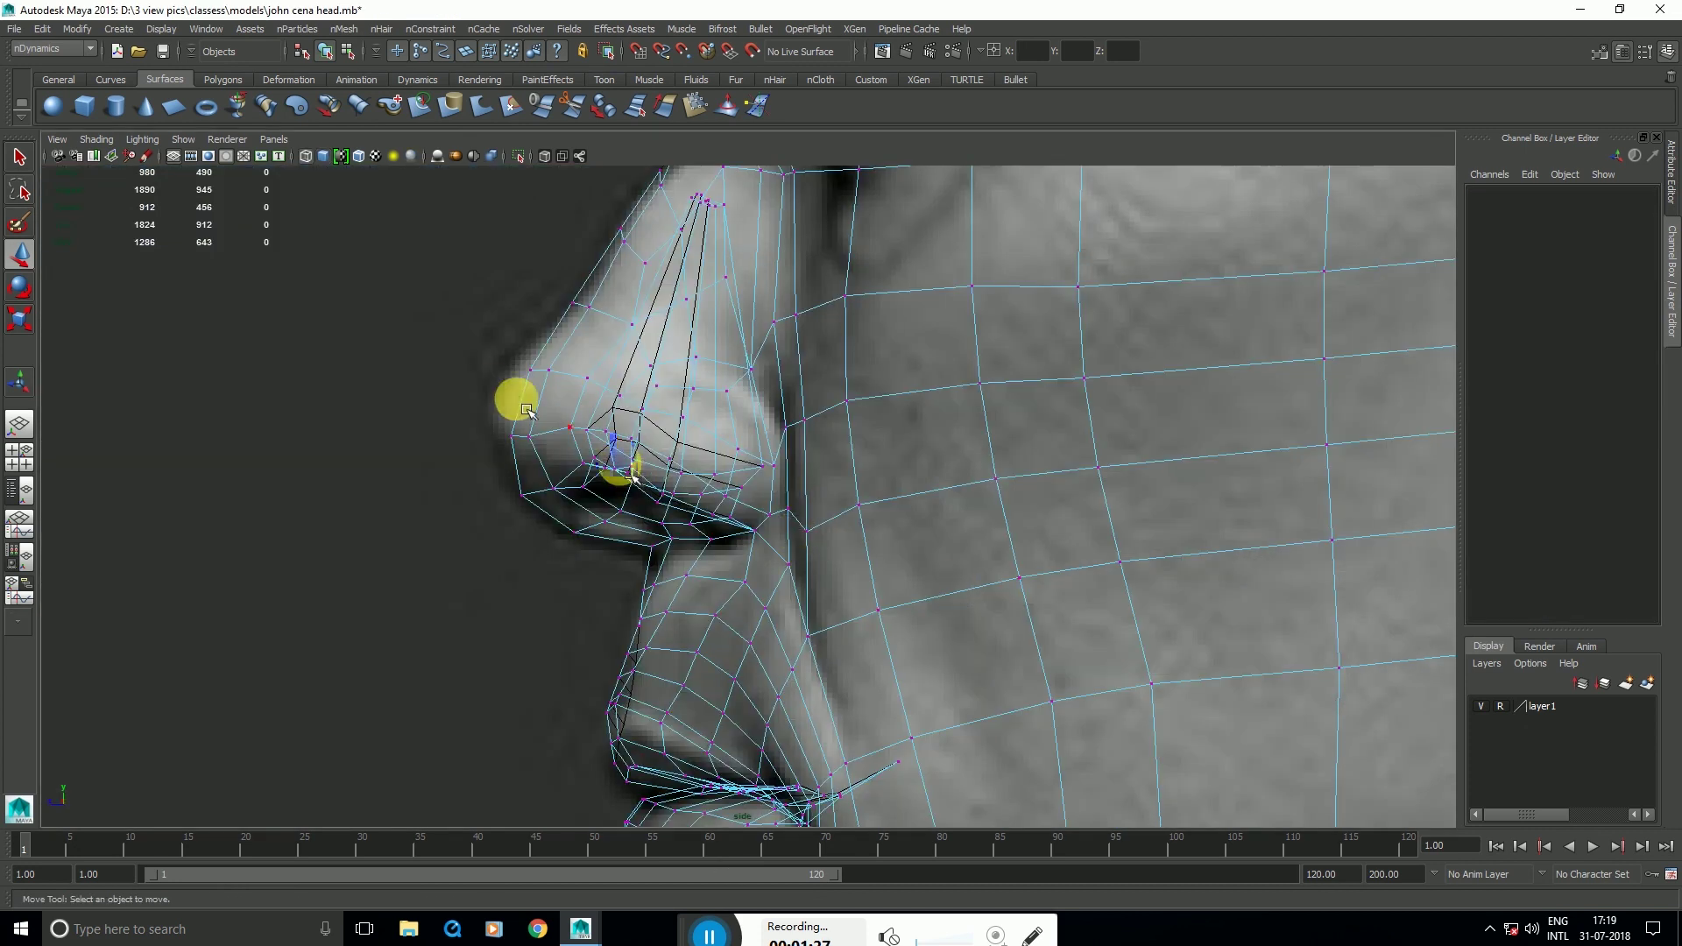
{"action": "left_click_drag", "start_coordinate": [550, 396], "coordinate": [722, 440]}
{"action": "key", "text": "b"}
{"action": "left_click_drag", "start_coordinate": [555, 374], "coordinate": [538, 448]}
{"action": "key", "text": "b"}
{"action": "middle_click_drag", "start_coordinate": [706, 319], "coordinate": [701, 503], "text": "alt"}
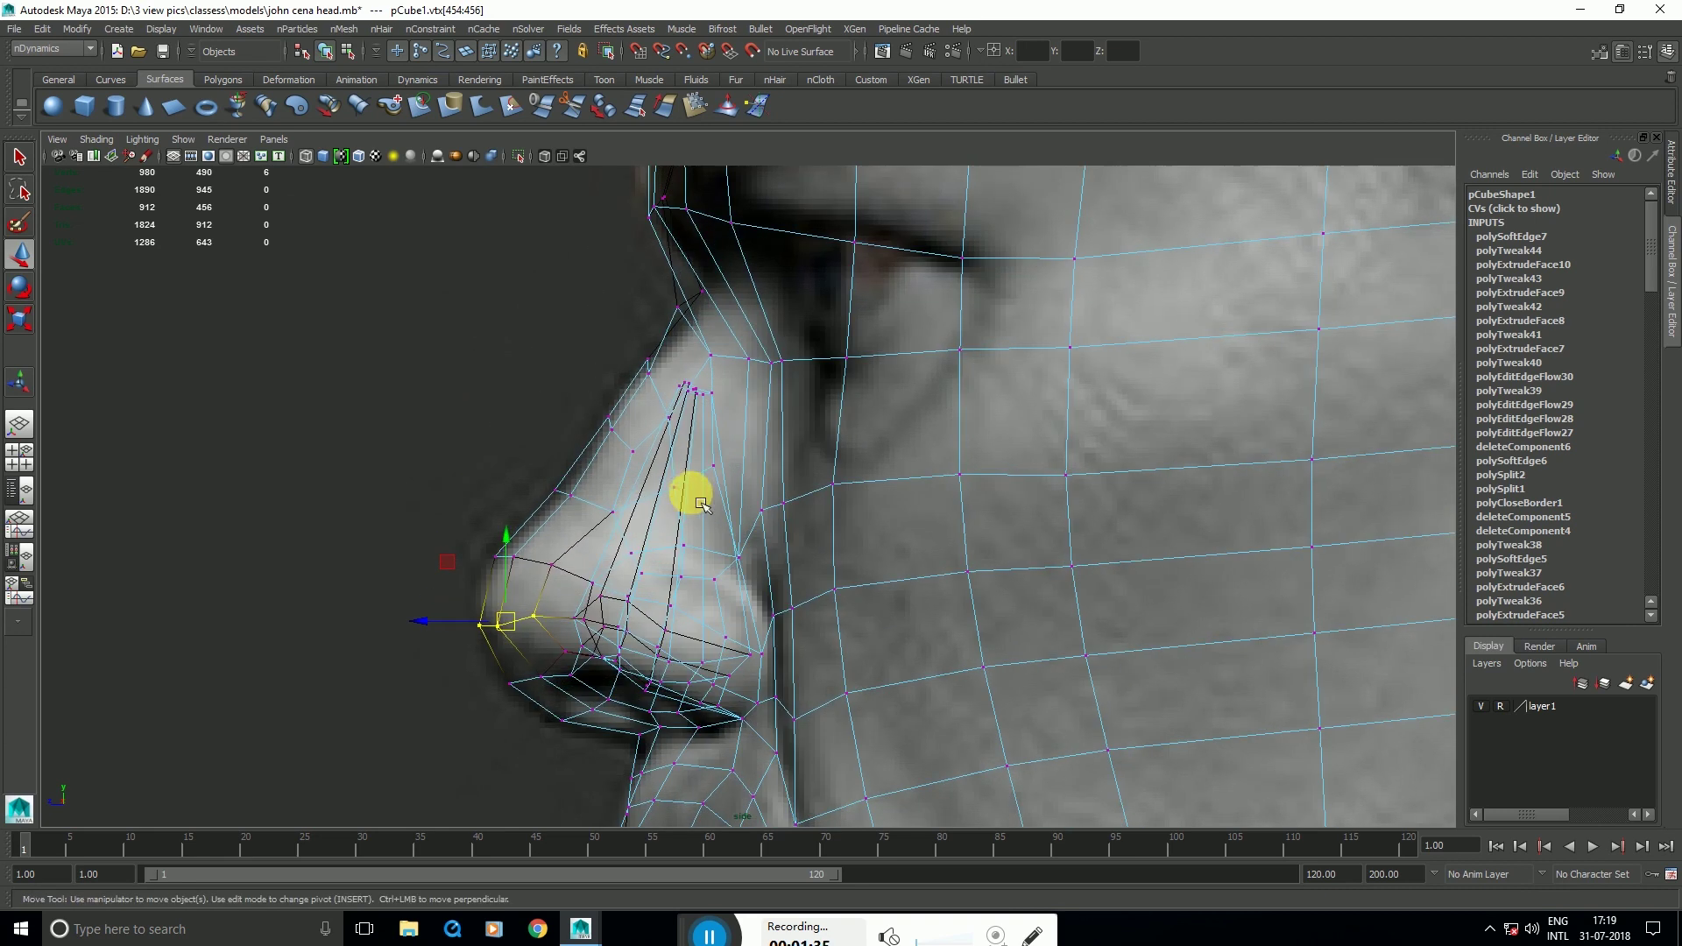
Step: Adjust the vertex at the top of the nose bridge against the side reference
{"action": "left_click", "coordinate": [682, 320]}
{"action": "left_click", "coordinate": [691, 314]}
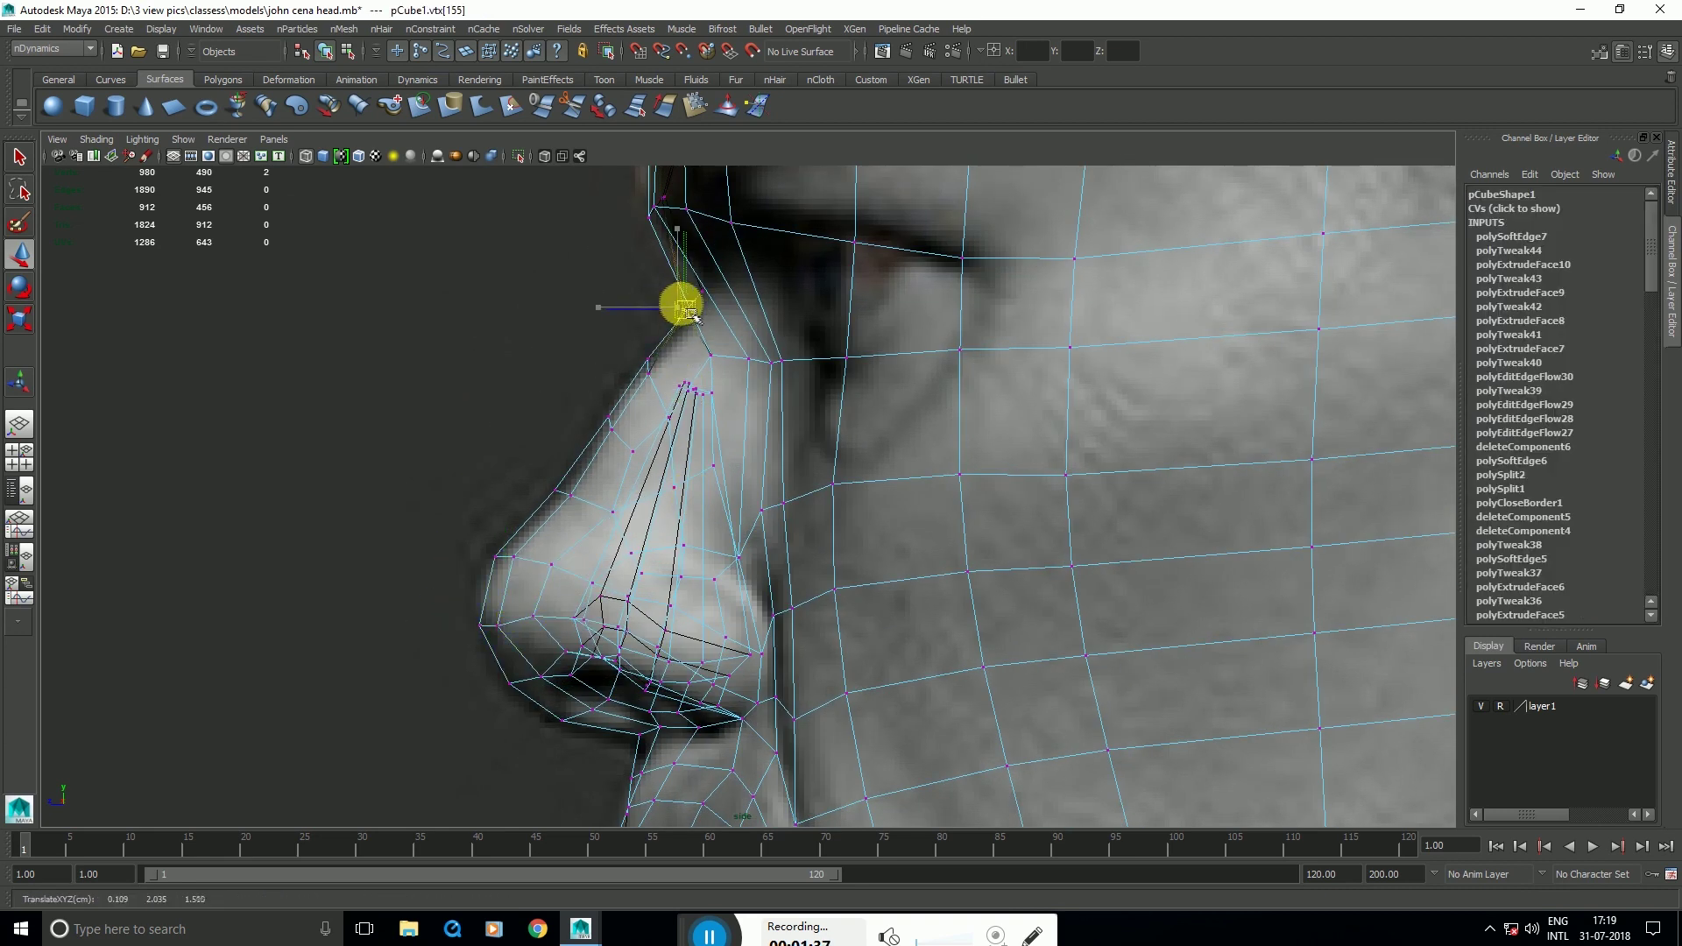
{"action": "left_click_drag", "start_coordinate": [698, 313], "coordinate": [695, 312]}
{"action": "key", "text": "space"}
{"action": "key", "text": "space"}
Step: Return to object mode and examine the nose and mouth shape from several angles in the perspective view
{"action": "right_click_drag", "start_coordinate": [886, 424], "coordinate": [819, 303], "text": "alt"}
{"action": "middle_click_drag", "start_coordinate": [819, 302], "coordinate": [814, 557], "text": "alt"}
{"action": "right_click_drag", "start_coordinate": [803, 552], "coordinate": [958, 429]}
{"action": "left_click_drag", "start_coordinate": [944, 403], "coordinate": [867, 582], "text": "alt"}
{"action": "left_click", "coordinate": [847, 500]}
{"action": "scroll", "coordinate": [847, 503], "scroll_direction": "down", "scroll_amount": 5}
{"action": "left_click", "coordinate": [1201, 618]}
{"action": "scroll", "coordinate": [1153, 654], "scroll_direction": "down", "scroll_amount": 2}
{"action": "left_click_drag", "start_coordinate": [1135, 660], "coordinate": [938, 580], "text": "alt"}
{"action": "left_click", "coordinate": [887, 633]}
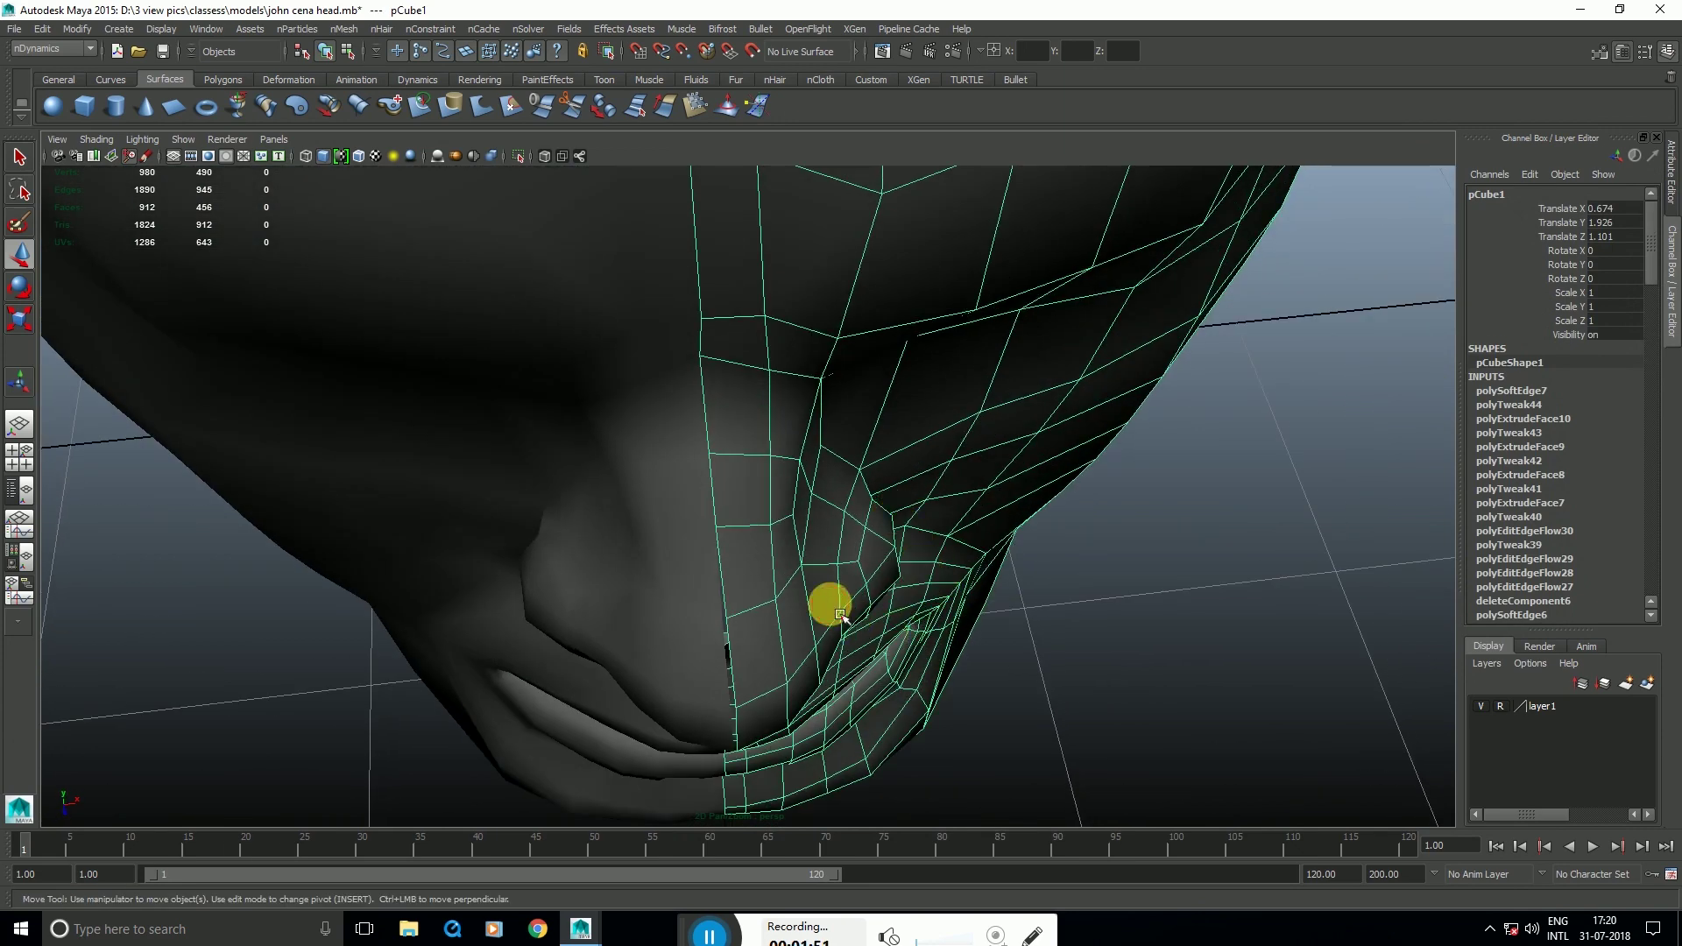
Step: Select an edge on the outer nostril wing and try the Sculpt Geometry tool on the wing's surface
{"action": "left_click_drag", "start_coordinate": [839, 614], "coordinate": [952, 514], "text": "alt"}
{"action": "left_click_drag", "start_coordinate": [667, 725], "coordinate": [948, 629], "text": "alt"}
{"action": "right_click_drag", "start_coordinate": [946, 627], "coordinate": [951, 580]}
{"action": "left_click", "coordinate": [952, 578]}
{"action": "left_click_drag", "start_coordinate": [964, 578], "coordinate": [959, 515], "text": "alt"}
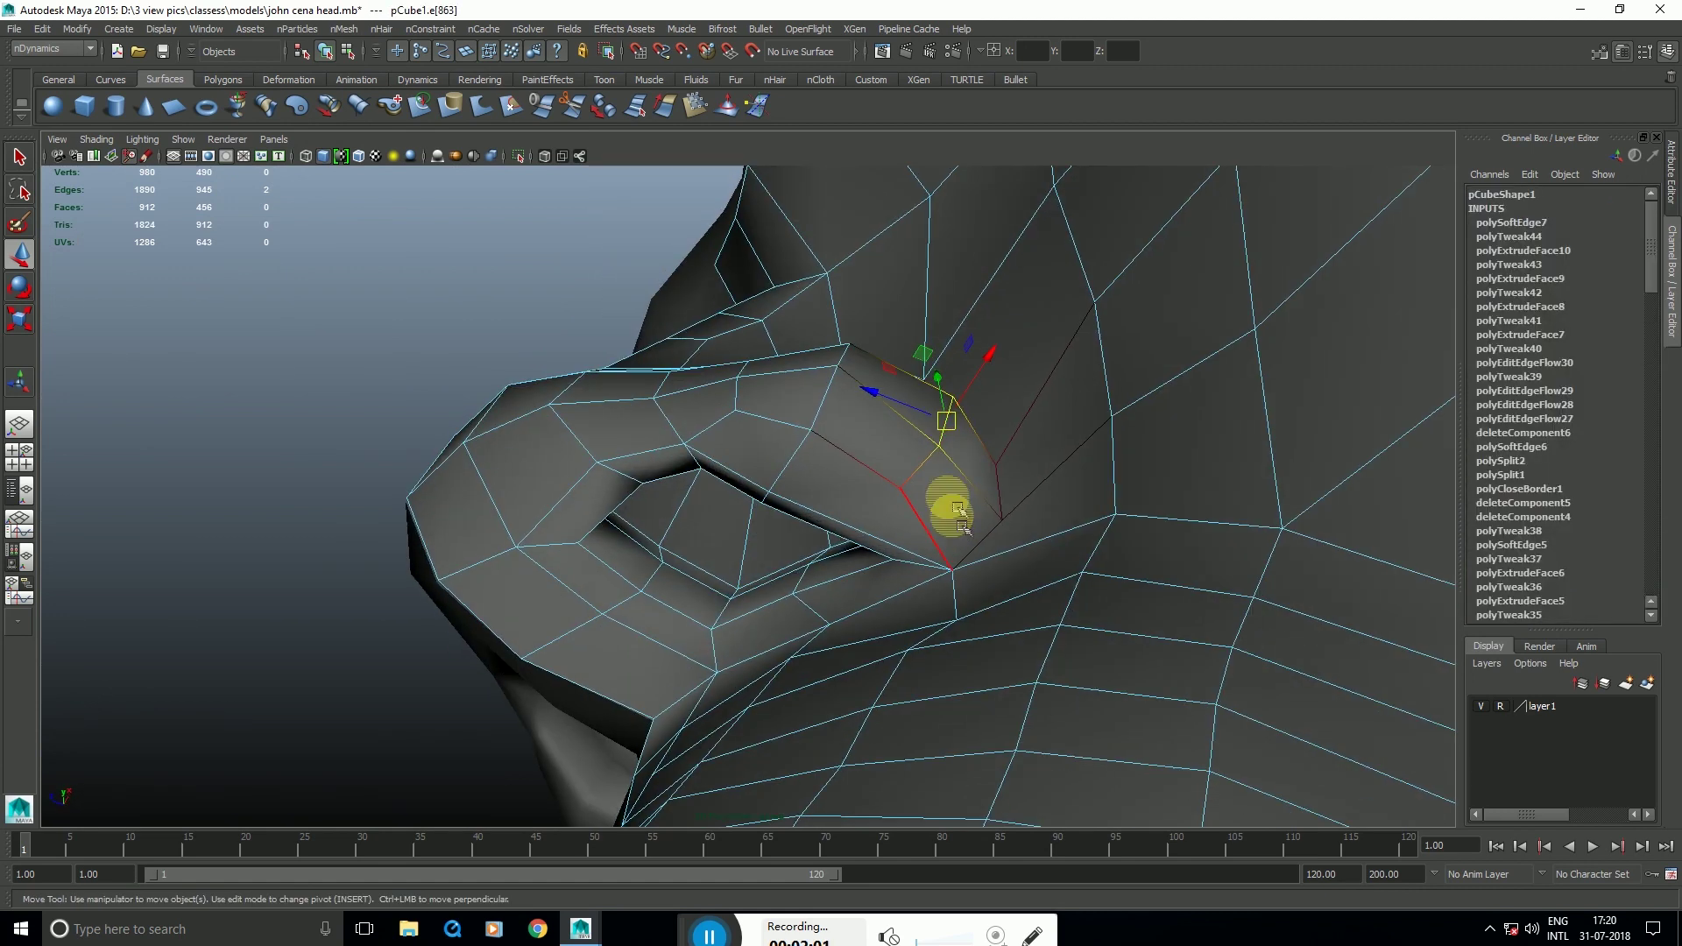
{"action": "right_click_drag", "start_coordinate": [1005, 471], "coordinate": [1012, 466]}
{"action": "mouse_move", "coordinate": [1013, 478]}
{"action": "left_mouse_down", "text": "alt"}
{"action": "mouse_move", "coordinate": [996, 585]}
{"action": "mouse_move", "coordinate": [1091, 455]}
{"action": "left_mouse_up", "text": "alt"}
{"action": "left_click", "coordinate": [996, 586]}
{"action": "scroll", "coordinate": [993, 588], "scroll_direction": "down", "scroll_amount": 3}
{"action": "right_click_drag", "start_coordinate": [1089, 443], "coordinate": [1091, 487], "text": "shift"}
{"action": "left_click_drag", "start_coordinate": [1032, 465], "coordinate": [980, 547], "text": "alt"}
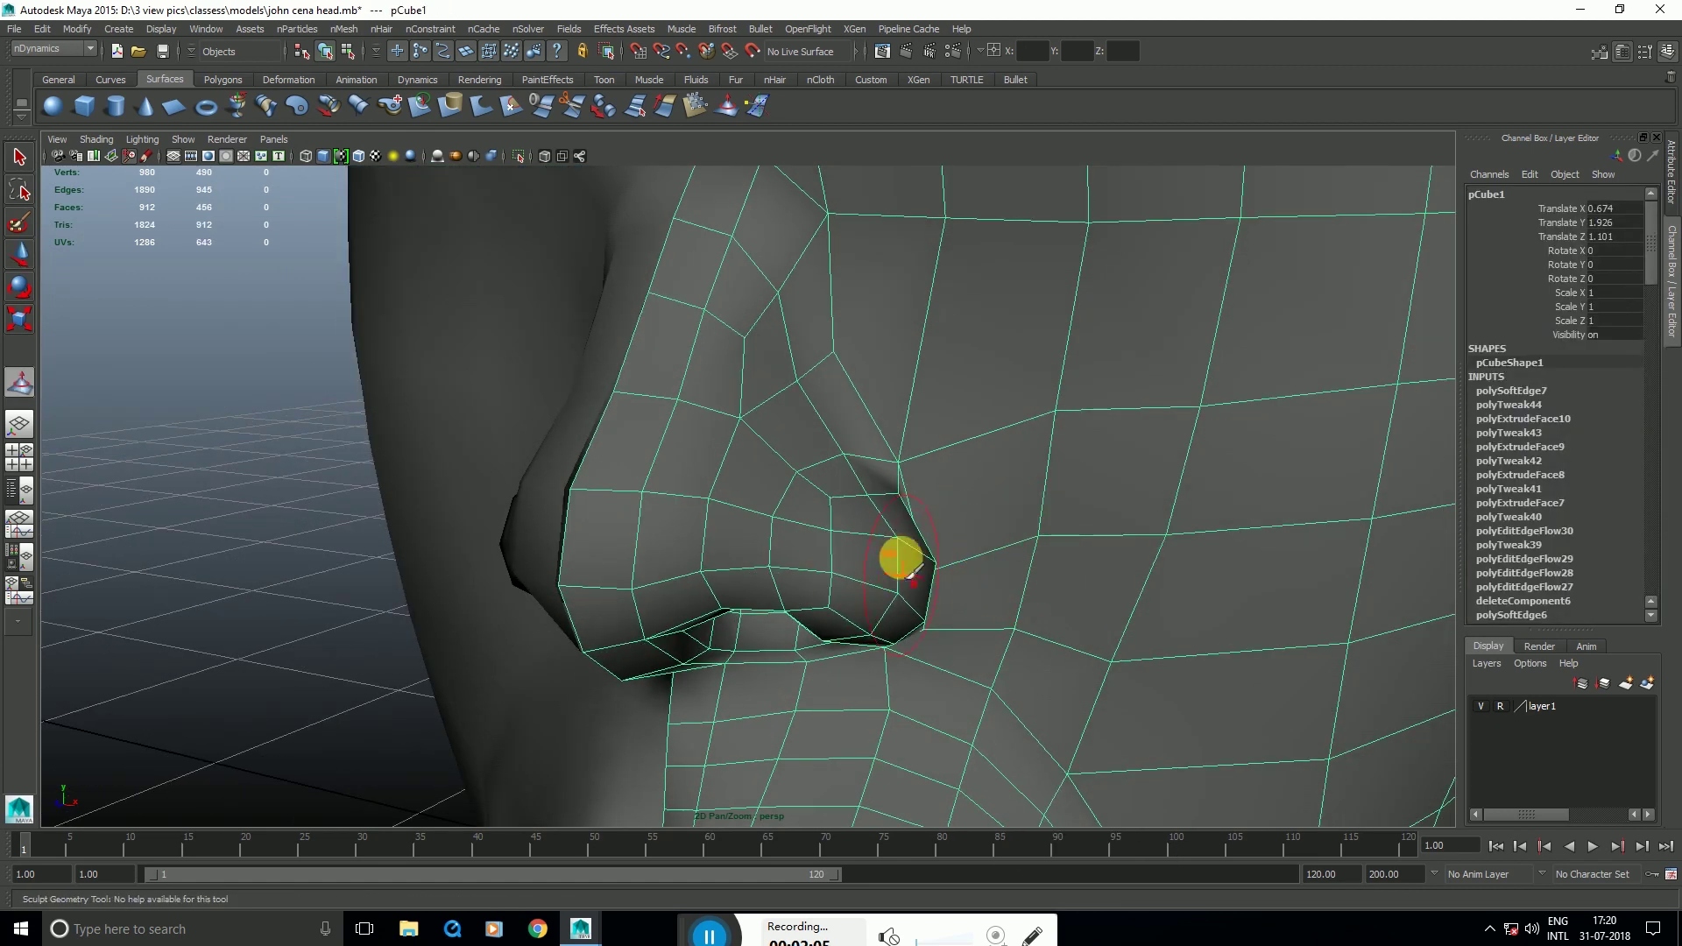
{"action": "mouse_move", "coordinate": [896, 588]}
{"action": "left_mouse_down", "text": "alt"}
{"action": "mouse_move", "coordinate": [890, 522]}
{"action": "mouse_move", "coordinate": [912, 555]}
{"action": "mouse_move", "coordinate": [905, 592]}
{"action": "mouse_move", "coordinate": [931, 589]}
{"action": "mouse_move", "coordinate": [902, 593]}
{"action": "left_mouse_up", "text": "alt"}
{"action": "key", "text": "w"}
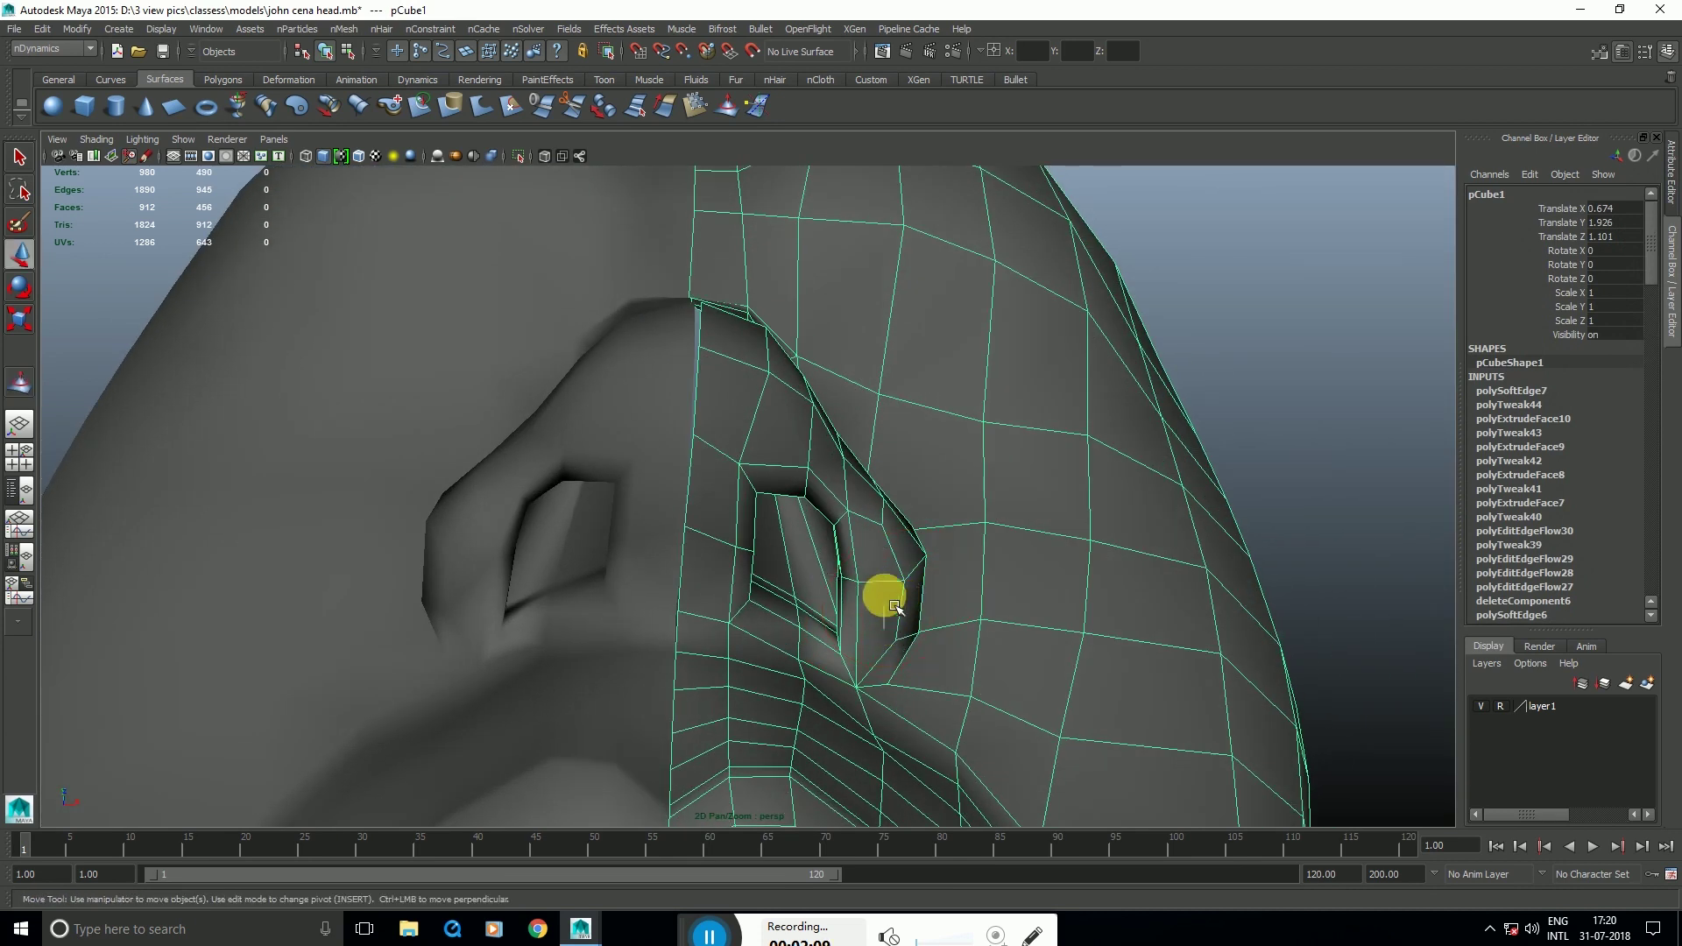
Step: Move the vertex on the nostril's outer rim outward, away from the opening
{"action": "key", "text": "F10"}
{"action": "left_click", "coordinate": [878, 616]}
{"action": "left_click", "coordinate": [885, 606]}
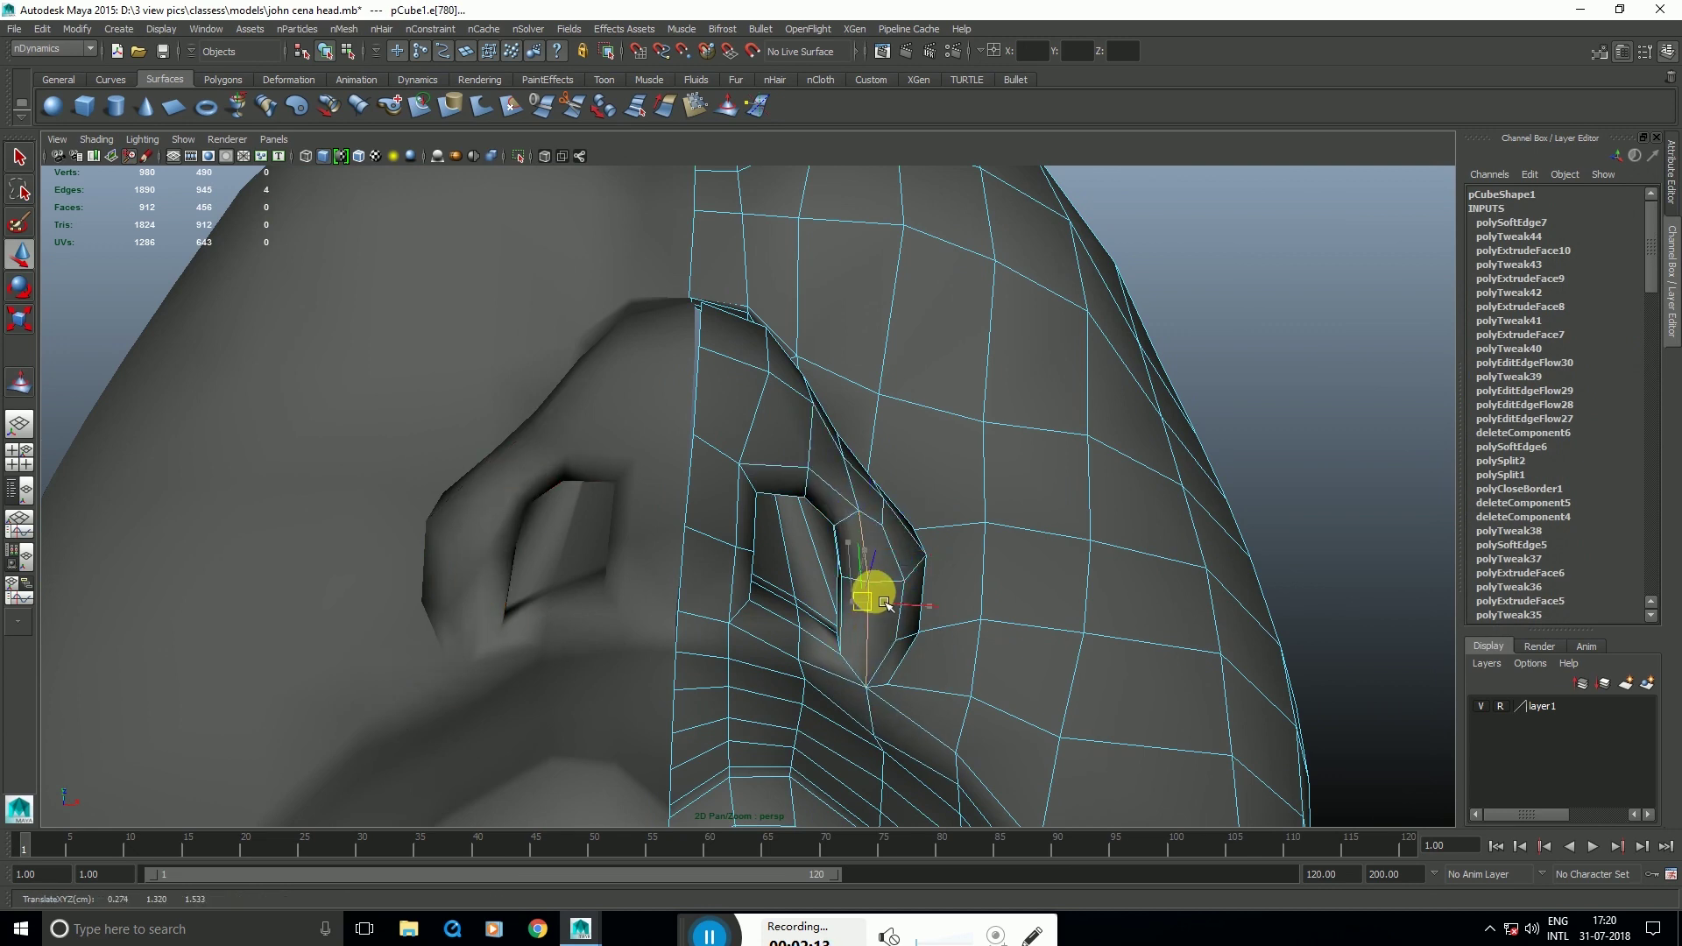
{"action": "key", "text": "F9"}
{"action": "left_click", "coordinate": [874, 591]}
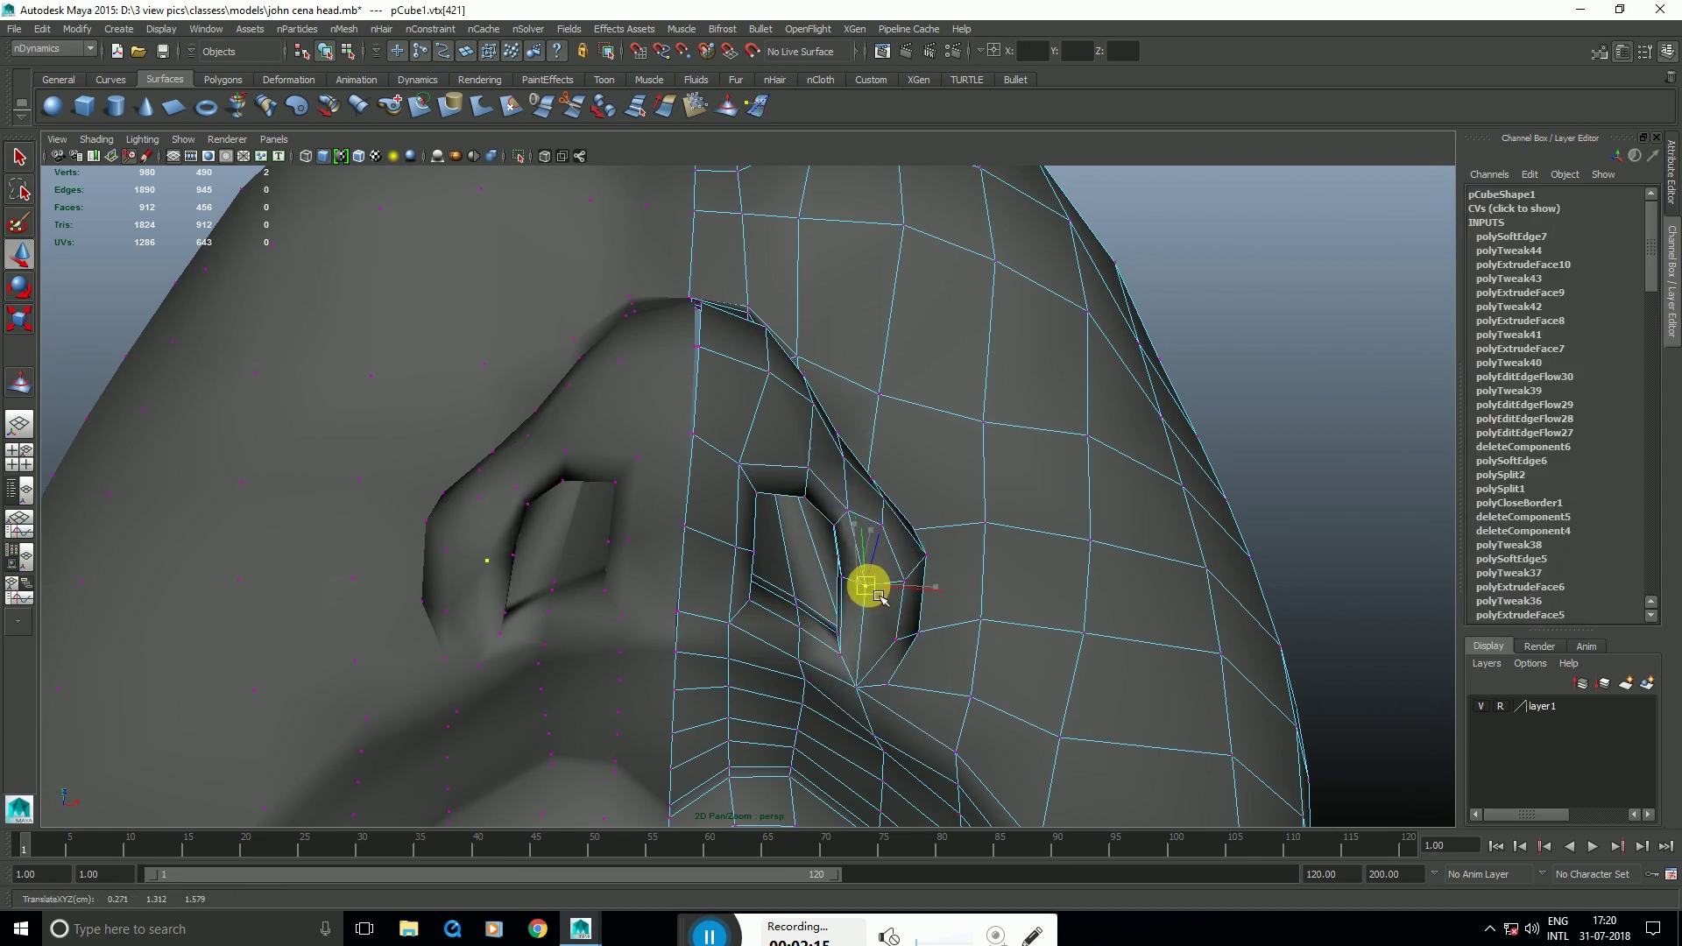
{"action": "left_click_drag", "start_coordinate": [883, 596], "coordinate": [844, 611], "text": "alt"}
{"action": "key", "text": "space"}
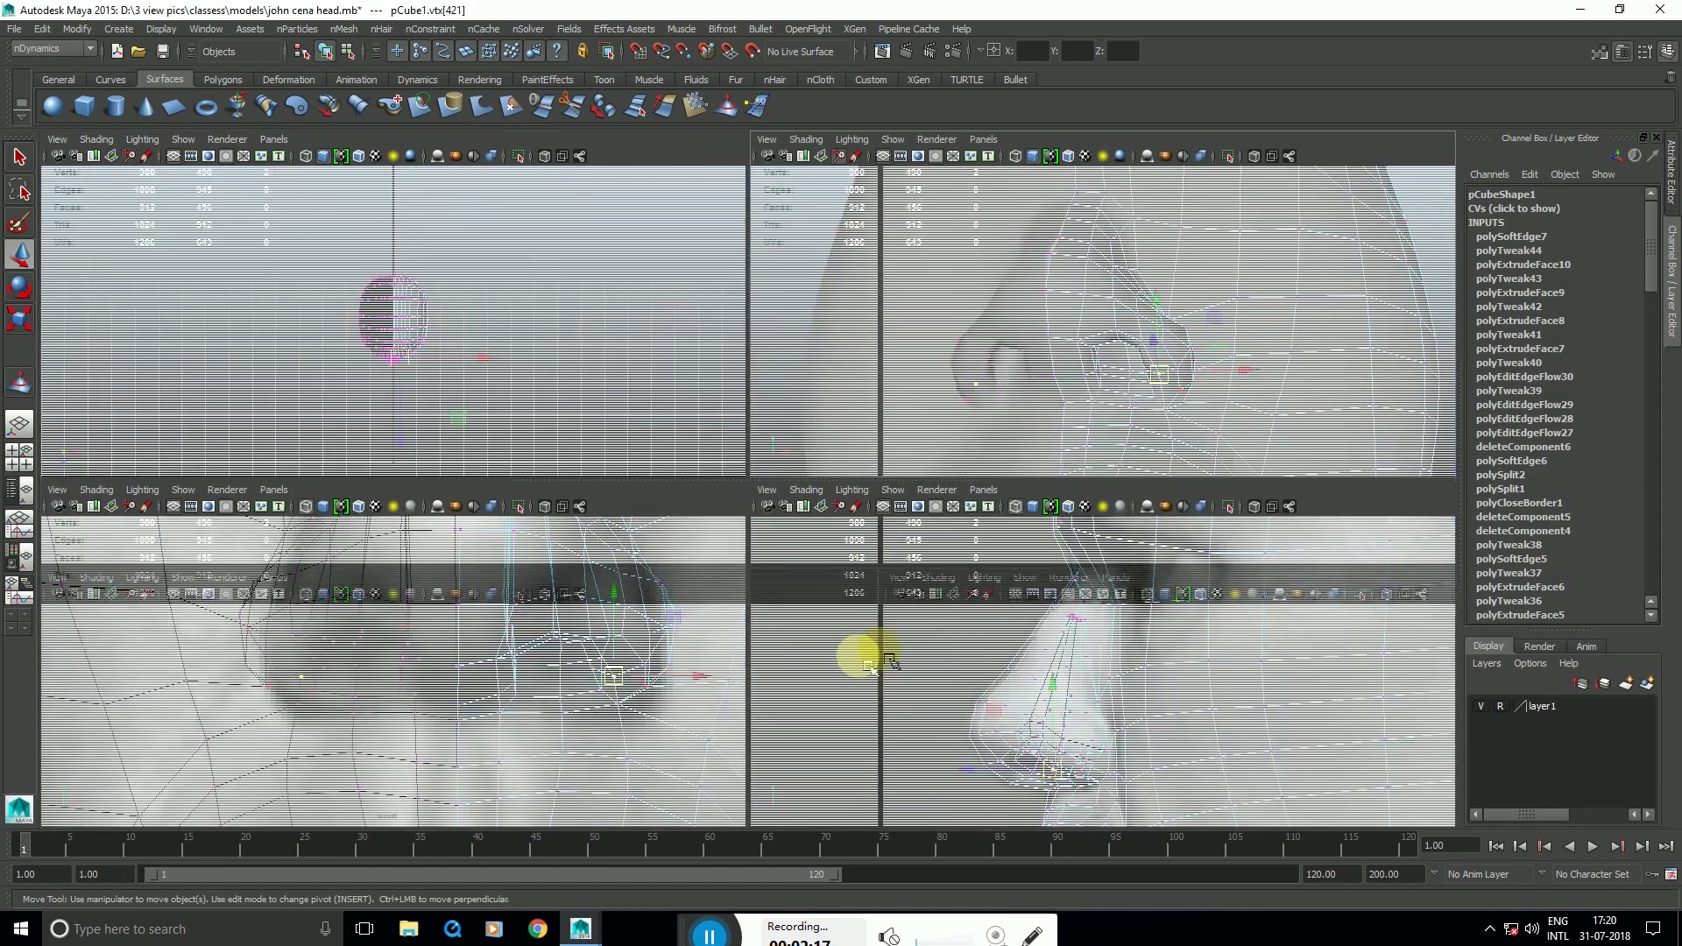
{"action": "key", "text": "space"}
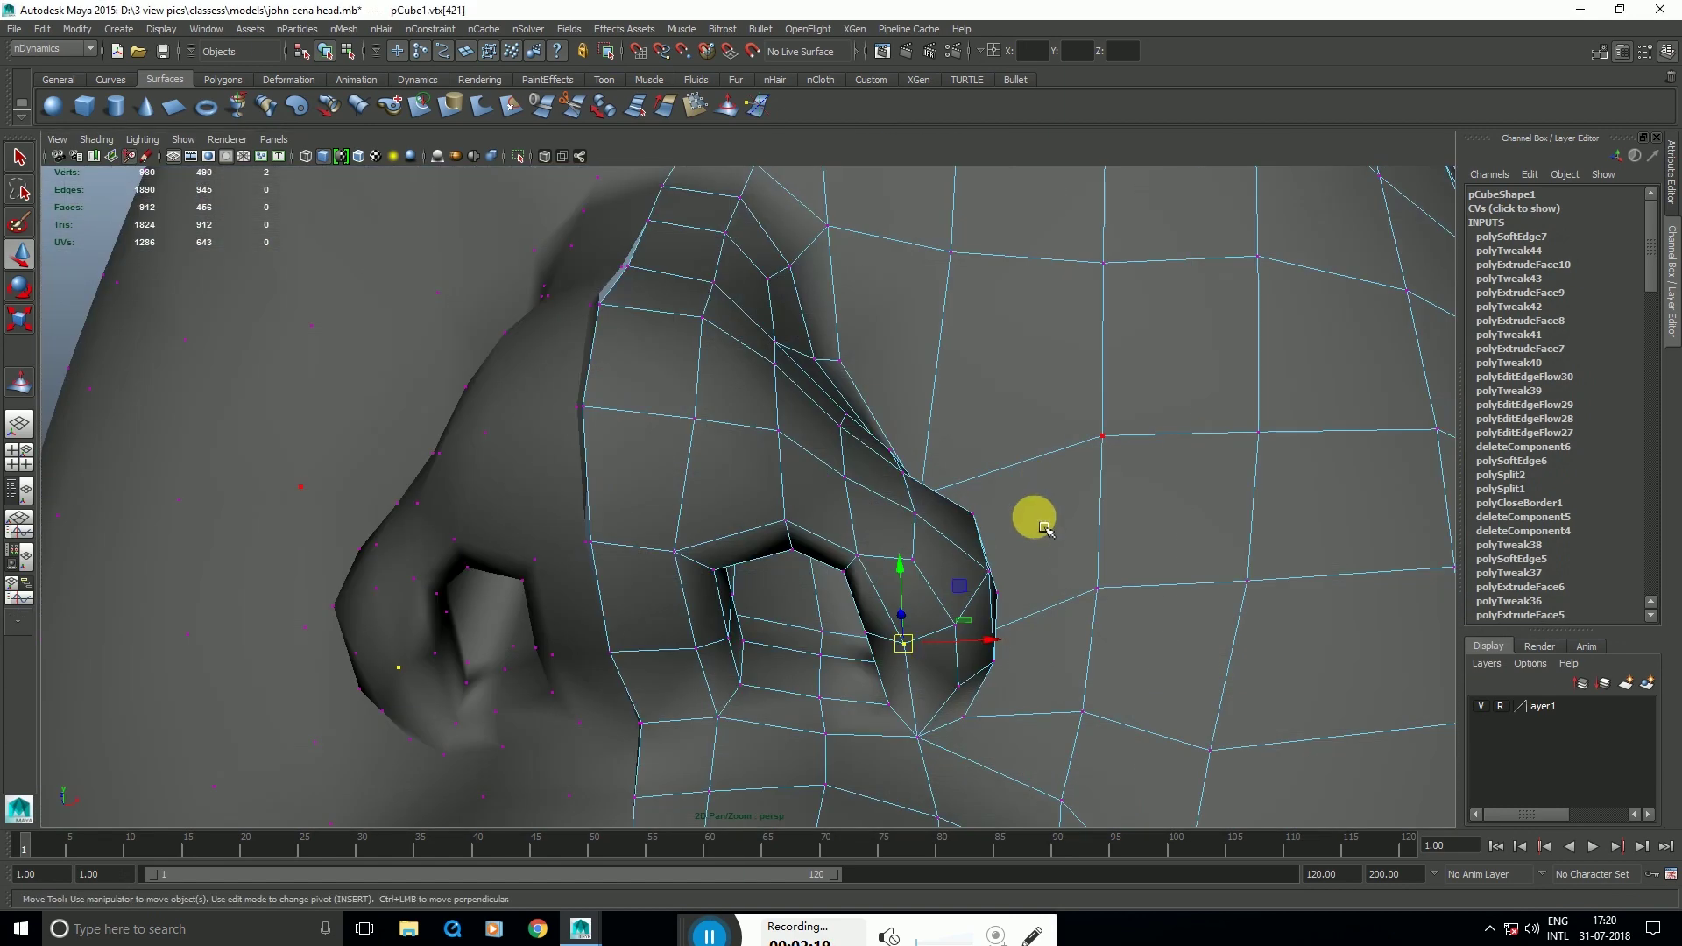
Step: Select the edges on the nostril's outer inside wall and move them slightly outward in the front view
{"action": "left_click_drag", "start_coordinate": [1032, 514], "coordinate": [898, 630], "text": "alt"}
{"action": "key", "text": "F10"}
{"action": "left_click", "coordinate": [886, 646]}
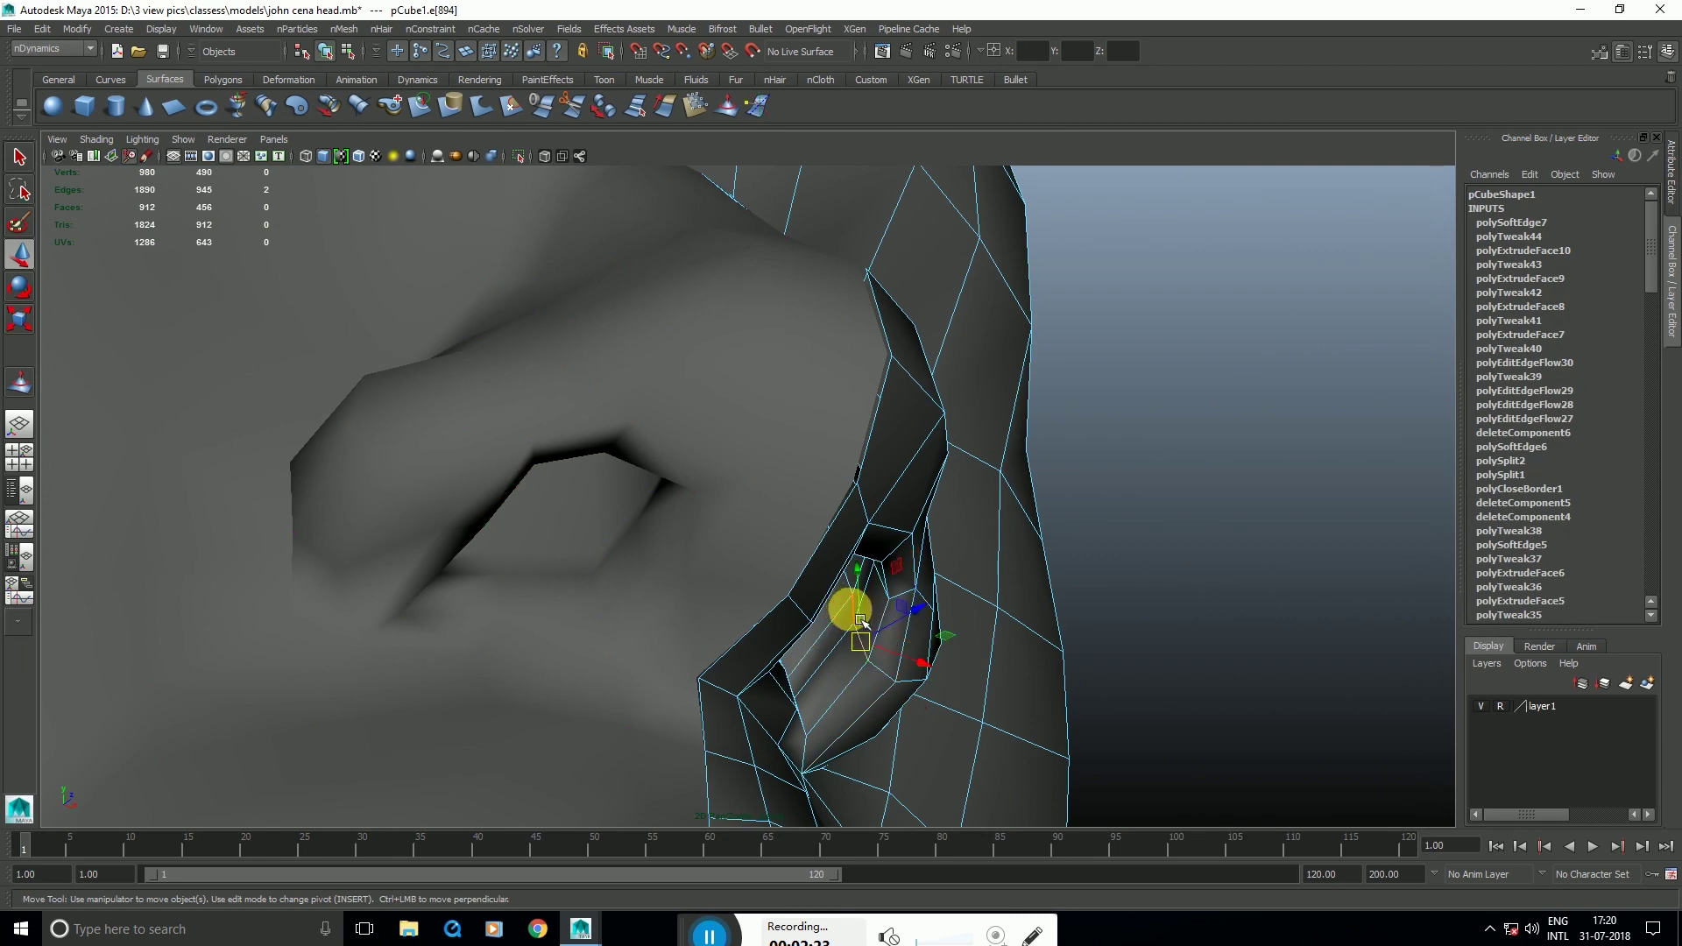
{"action": "key", "text": "space"}
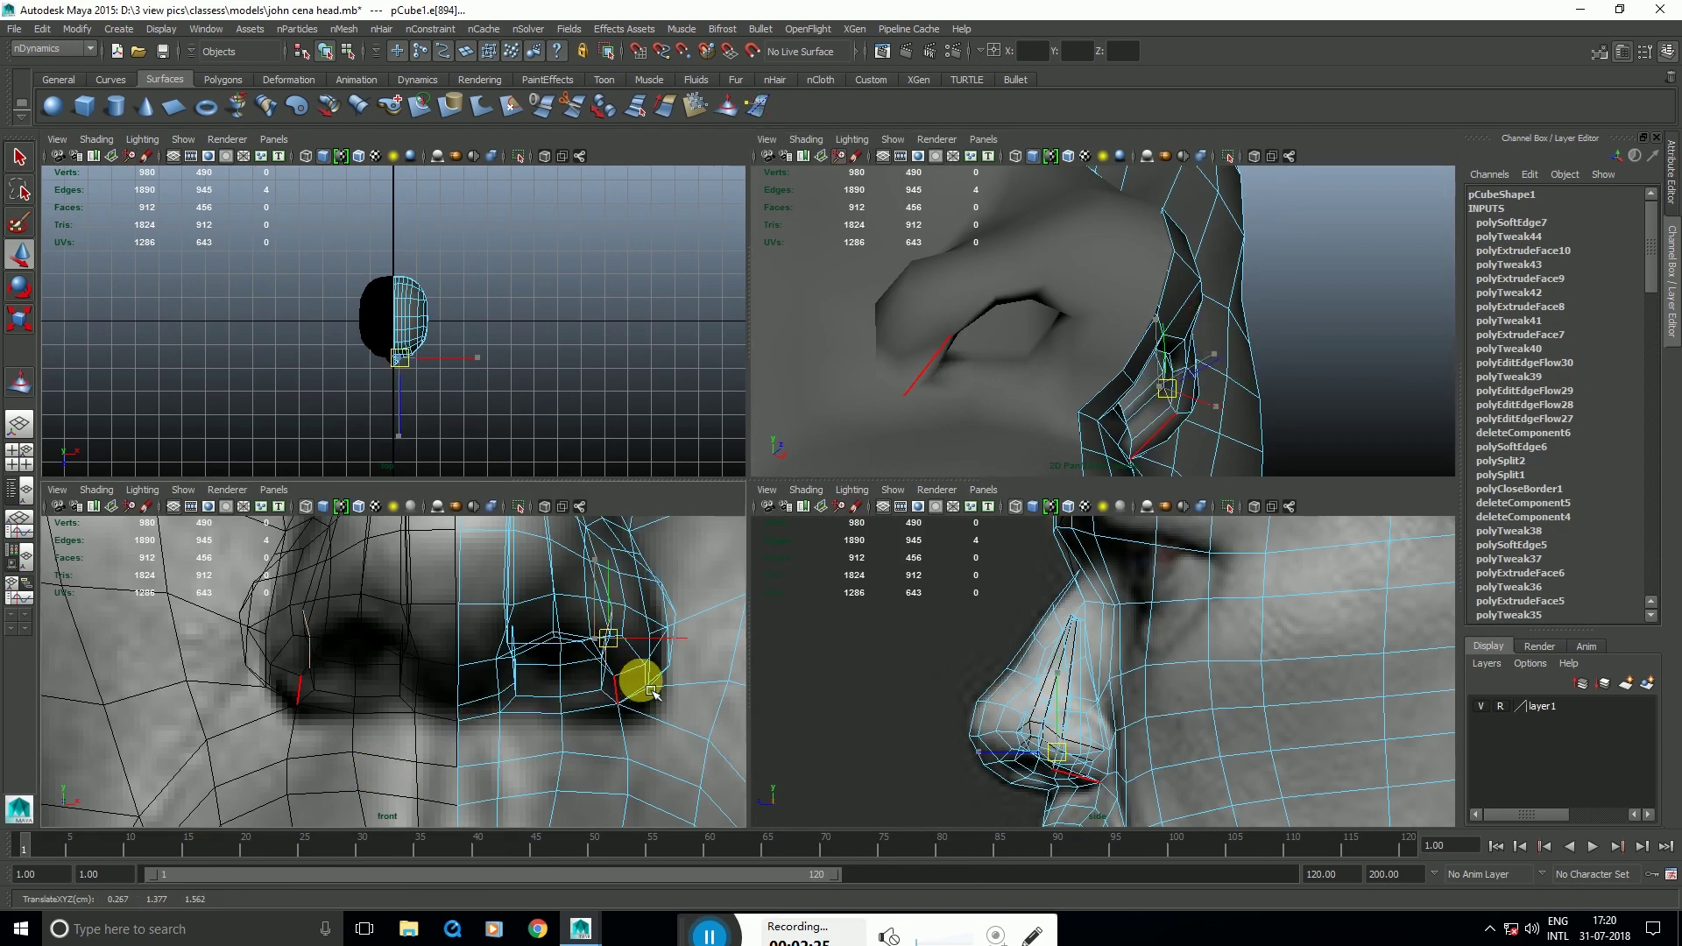
{"action": "left_click_drag", "start_coordinate": [648, 692], "coordinate": [658, 693]}
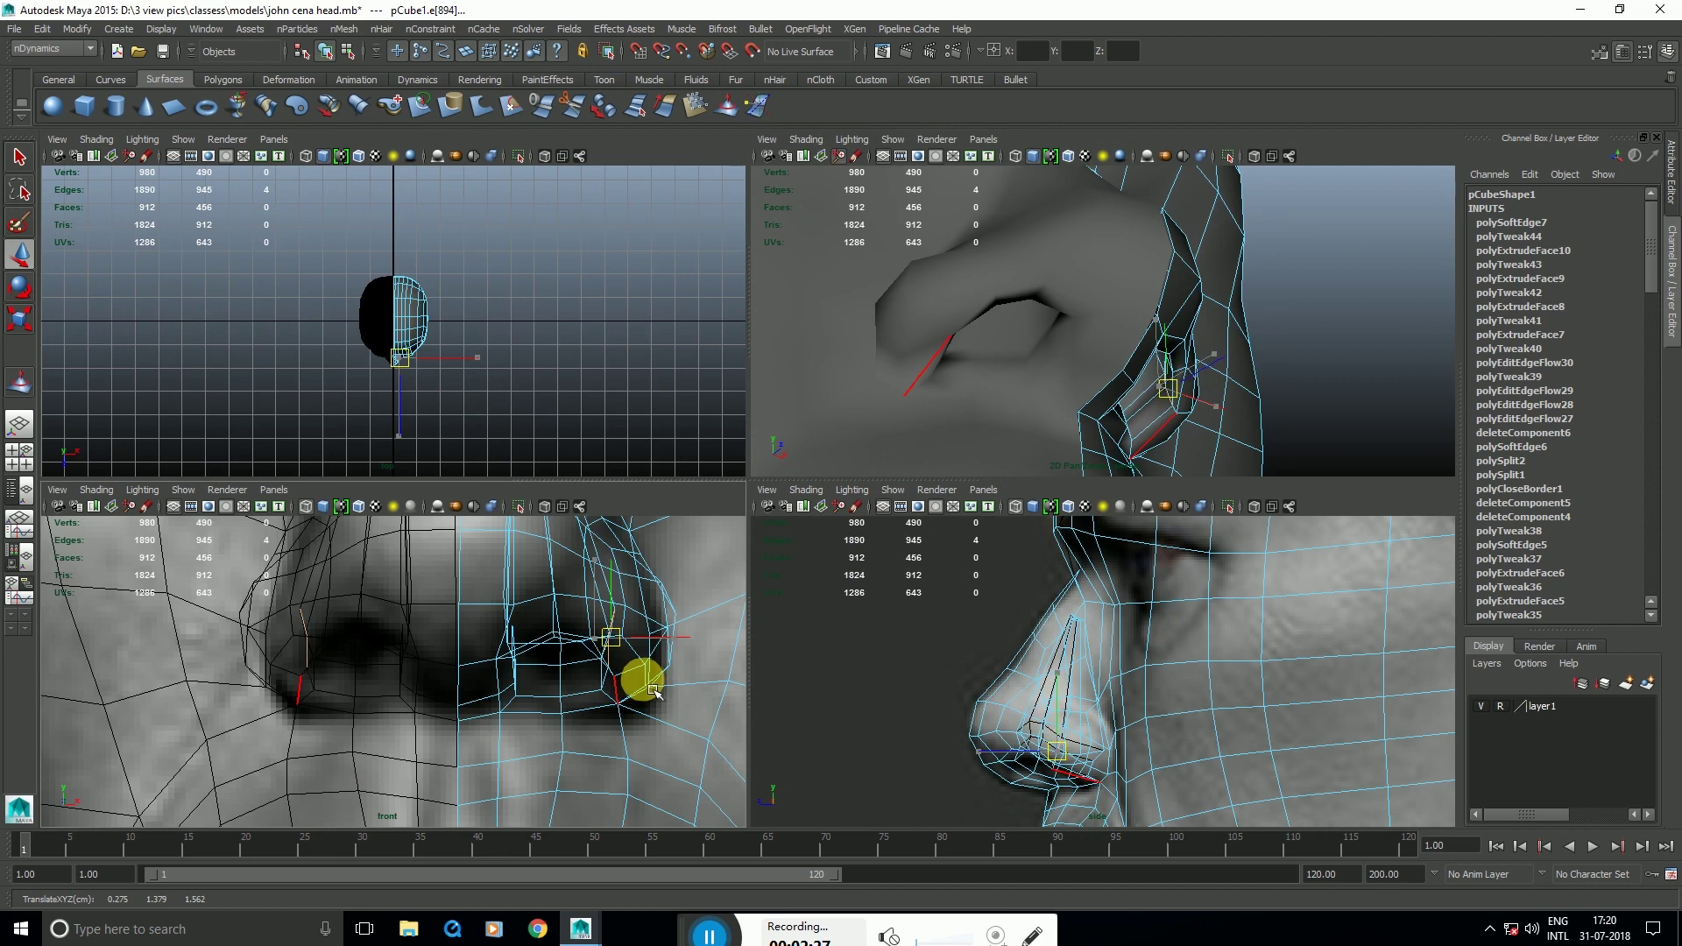
Step: Readjust the outer nostril rim vertex beside the opening from the underside view of the nose
{"action": "left_click_drag", "start_coordinate": [1212, 383], "coordinate": [1130, 681], "text": "alt"}
{"action": "key", "text": "space"}
{"action": "left_click_drag", "start_coordinate": [991, 536], "coordinate": [1006, 556], "text": "alt"}
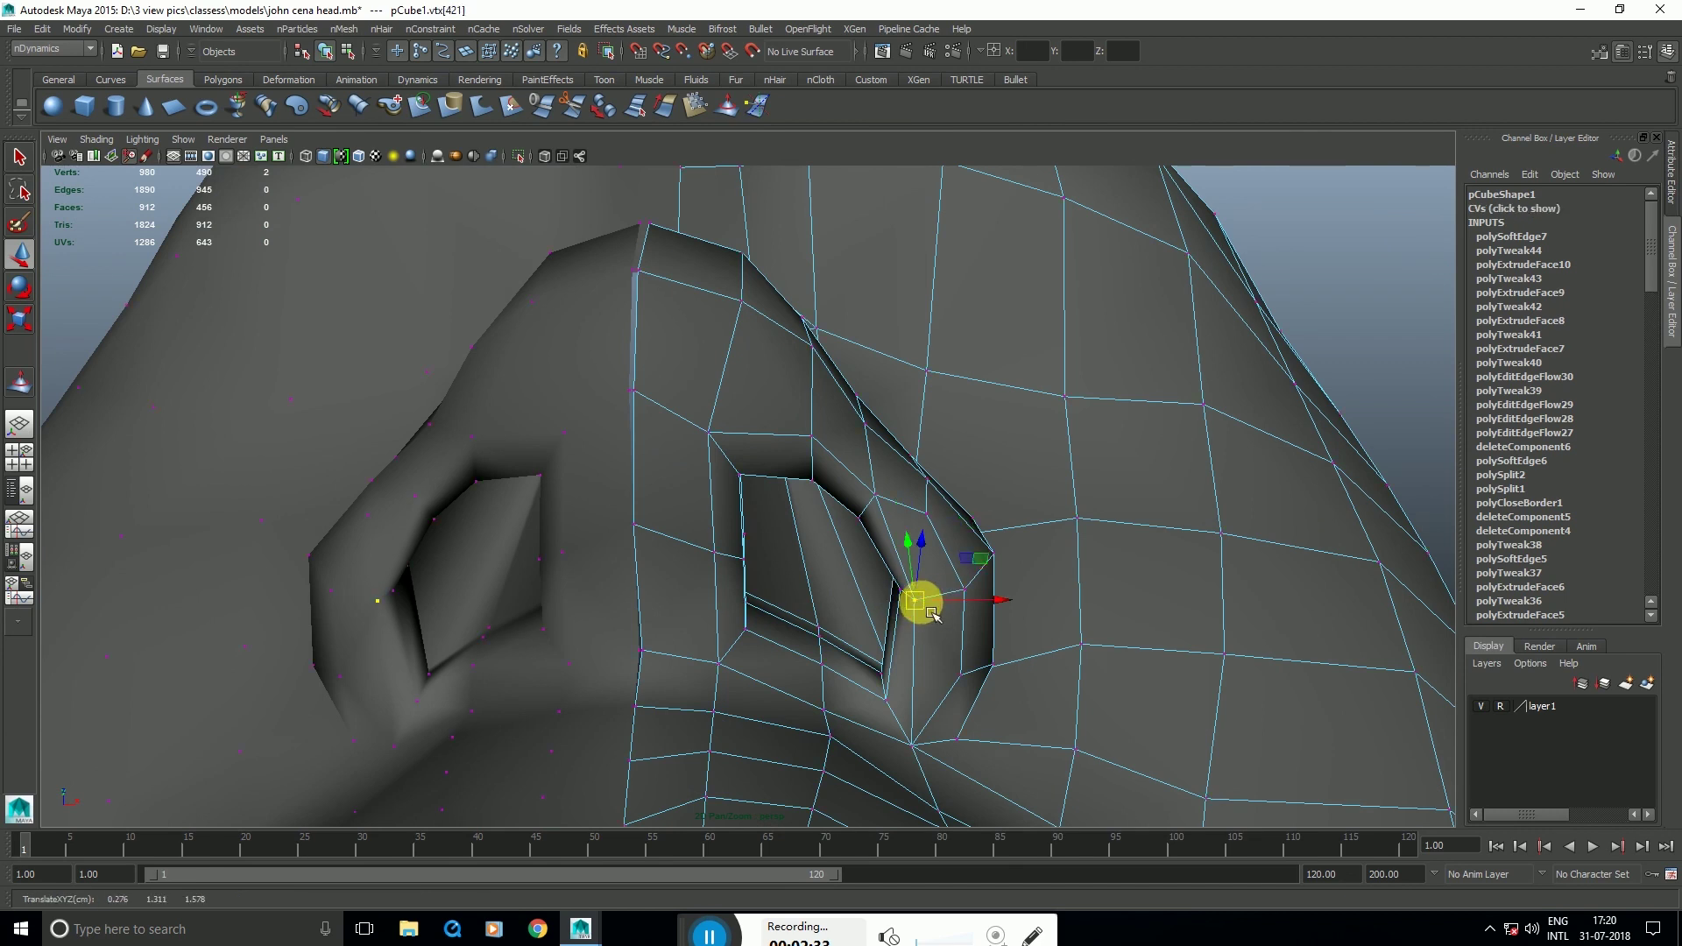
{"action": "left_click_drag", "start_coordinate": [928, 600], "coordinate": [932, 679], "text": "alt"}
Step: Return to object mode and turn on the smooth mesh preview for the head
{"action": "right_click_drag", "start_coordinate": [932, 679], "coordinate": [972, 653]}
{"action": "left_click", "coordinate": [966, 671]}
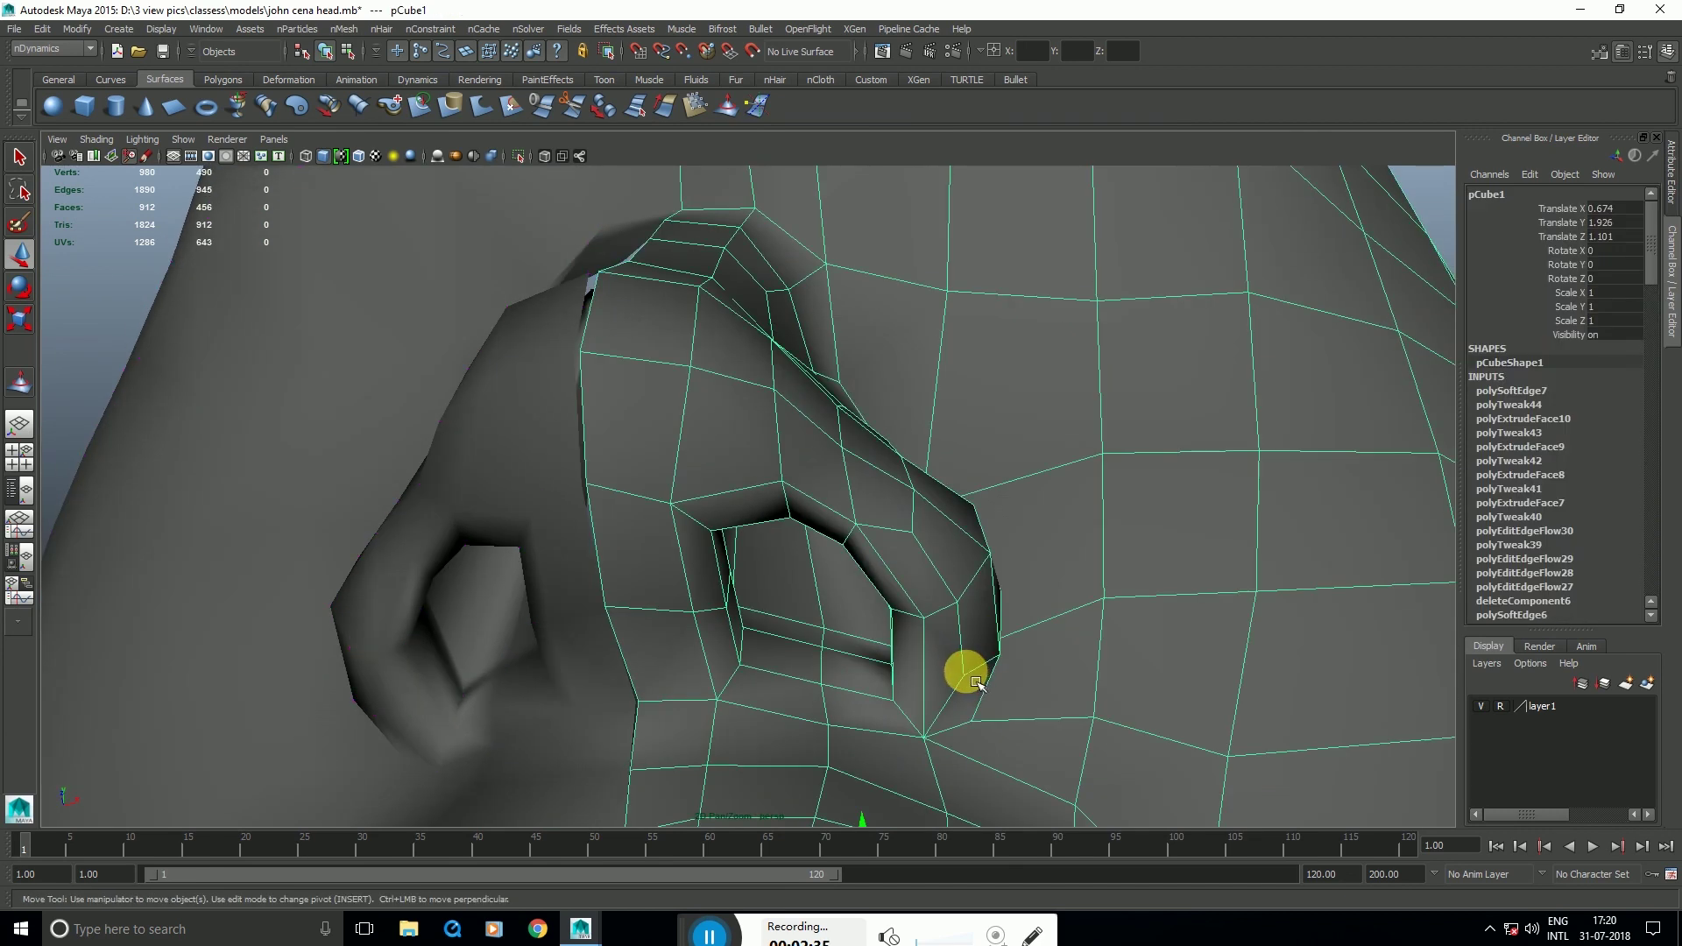
{"action": "key", "text": "3"}
{"action": "scroll", "coordinate": [991, 595], "scroll_direction": "down", "scroll_amount": 5}
{"action": "left_click_drag", "start_coordinate": [990, 596], "coordinate": [1109, 622], "text": "alt"}
{"action": "left_click", "coordinate": [1110, 622]}
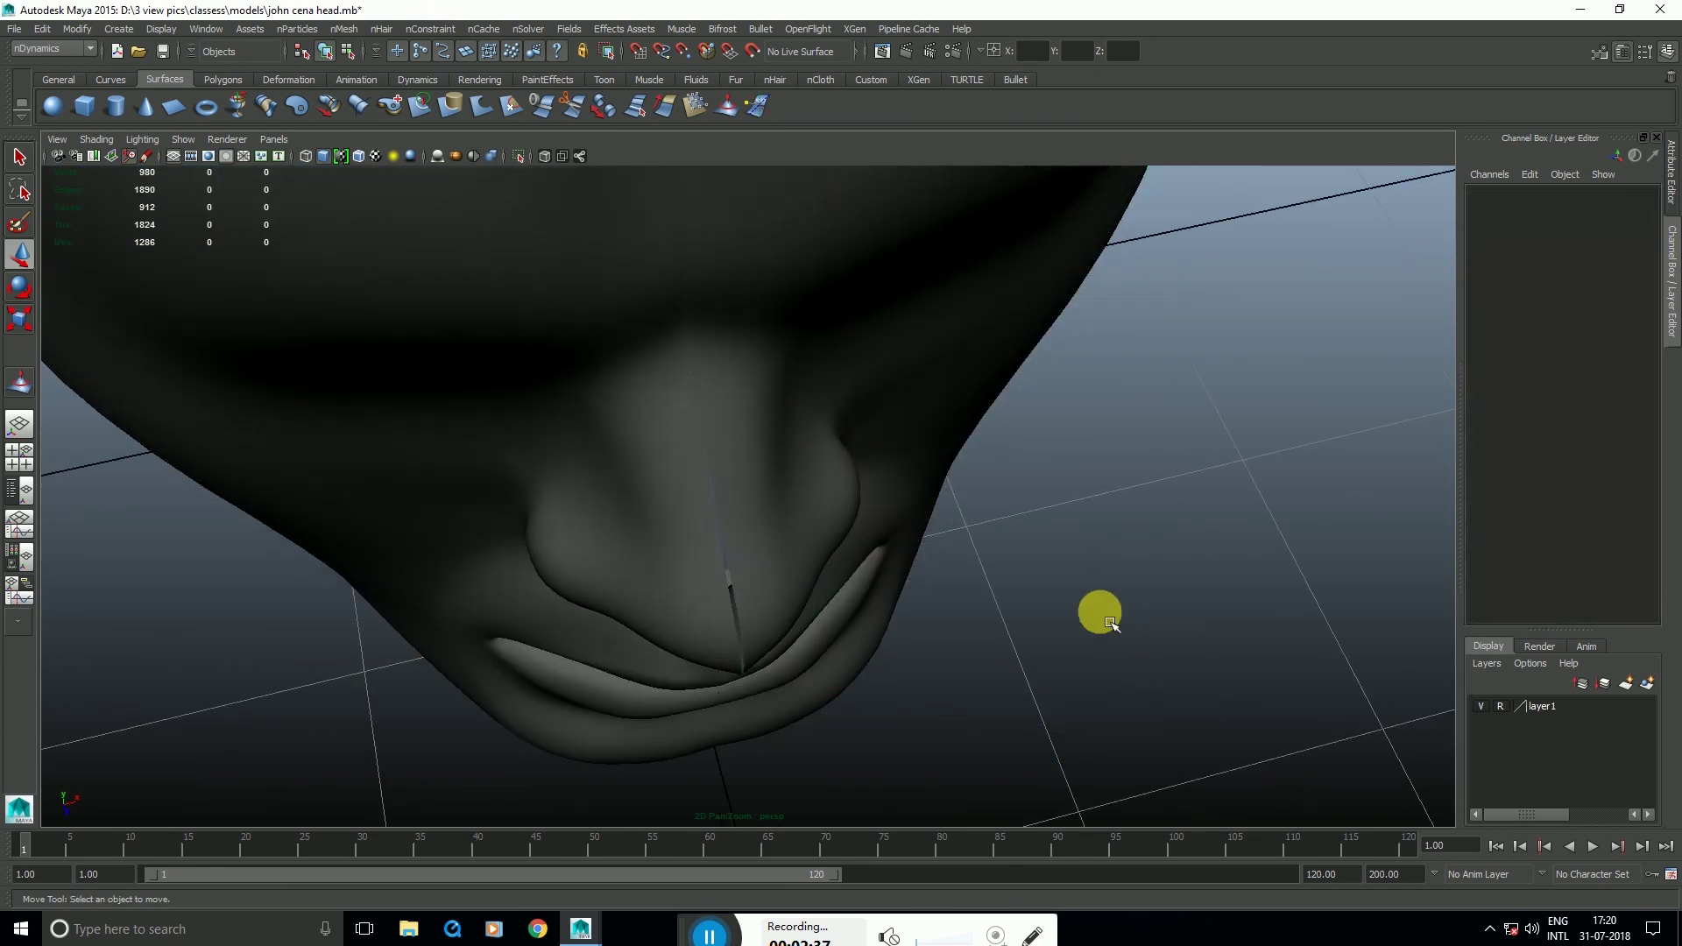
{"action": "left_click_drag", "start_coordinate": [791, 659], "coordinate": [744, 523], "text": "alt"}
{"action": "left_click", "coordinate": [720, 446]}
Step: Compare the smoothed head with the side reference and examine the nose and lips in the perspective view
{"action": "key", "text": "space"}
{"action": "key", "text": "space"}
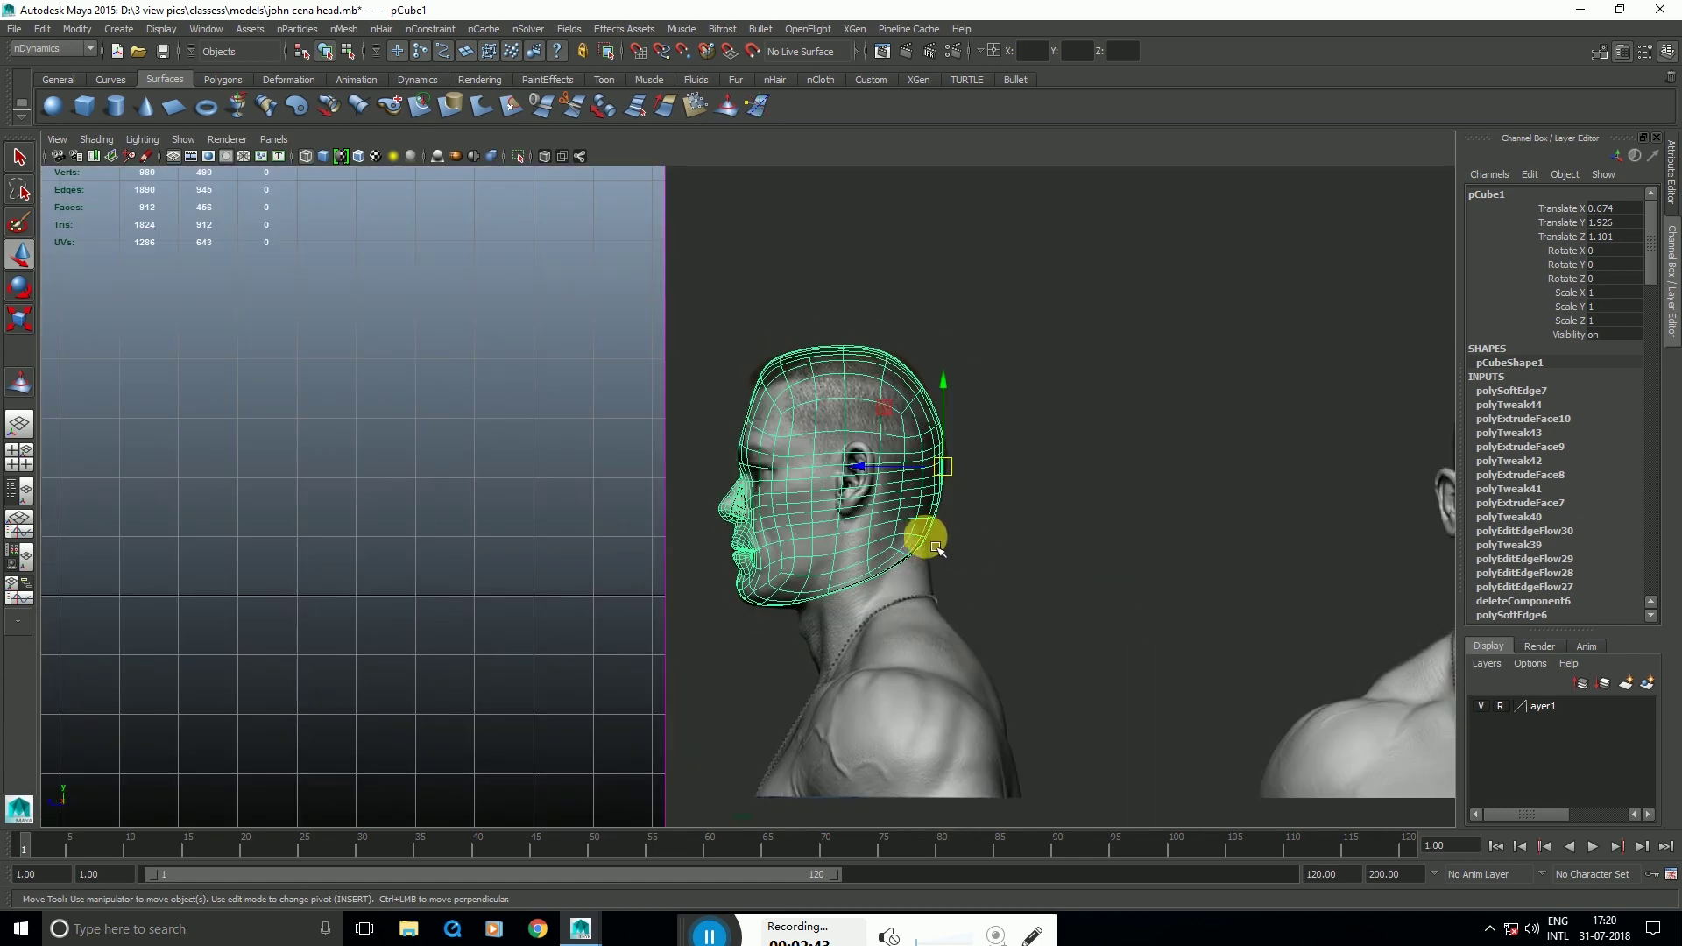
{"action": "scroll", "coordinate": [705, 579], "scroll_direction": "up", "scroll_amount": 5}
{"action": "middle_click_drag", "start_coordinate": [692, 619], "coordinate": [723, 492], "text": "alt"}
{"action": "scroll", "coordinate": [690, 596], "scroll_direction": "up", "scroll_amount": 2}
{"action": "left_click", "coordinate": [578, 629]}
{"action": "scroll", "coordinate": [692, 491], "scroll_direction": "up", "scroll_amount": 2}
{"action": "left_click", "coordinate": [792, 646]}
{"action": "middle_click_drag", "start_coordinate": [832, 412], "coordinate": [793, 508], "text": "alt"}
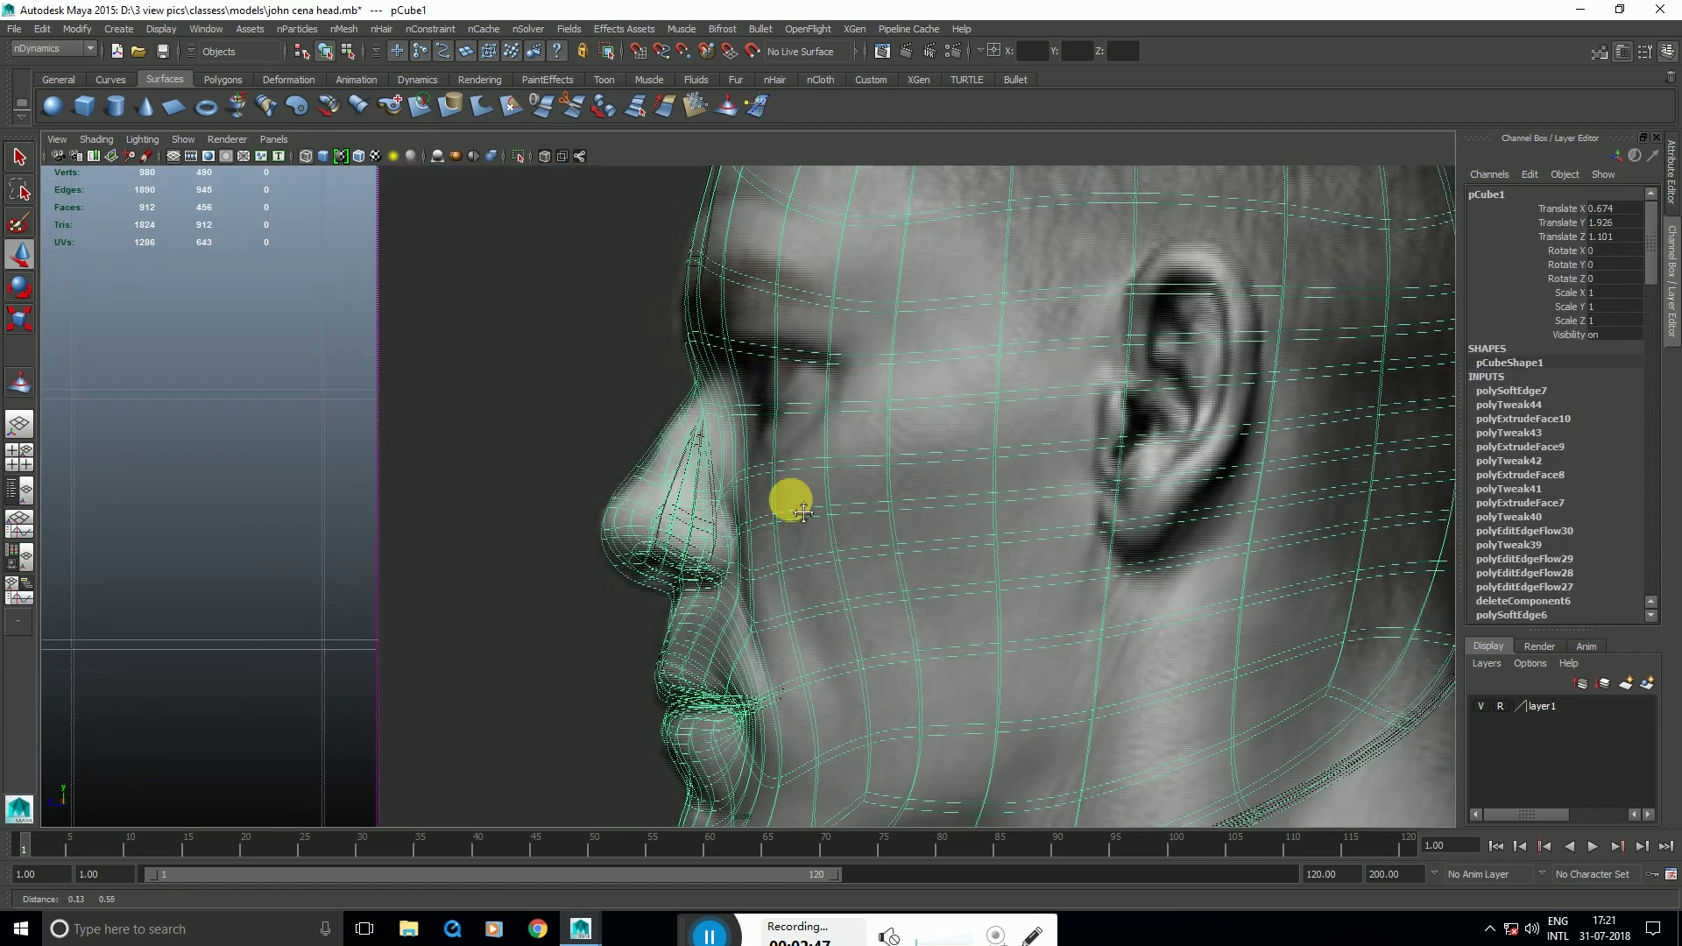
{"action": "key", "text": "space"}
{"action": "key", "text": "space"}
{"action": "left_click_drag", "start_coordinate": [978, 418], "coordinate": [1078, 608], "text": "alt"}
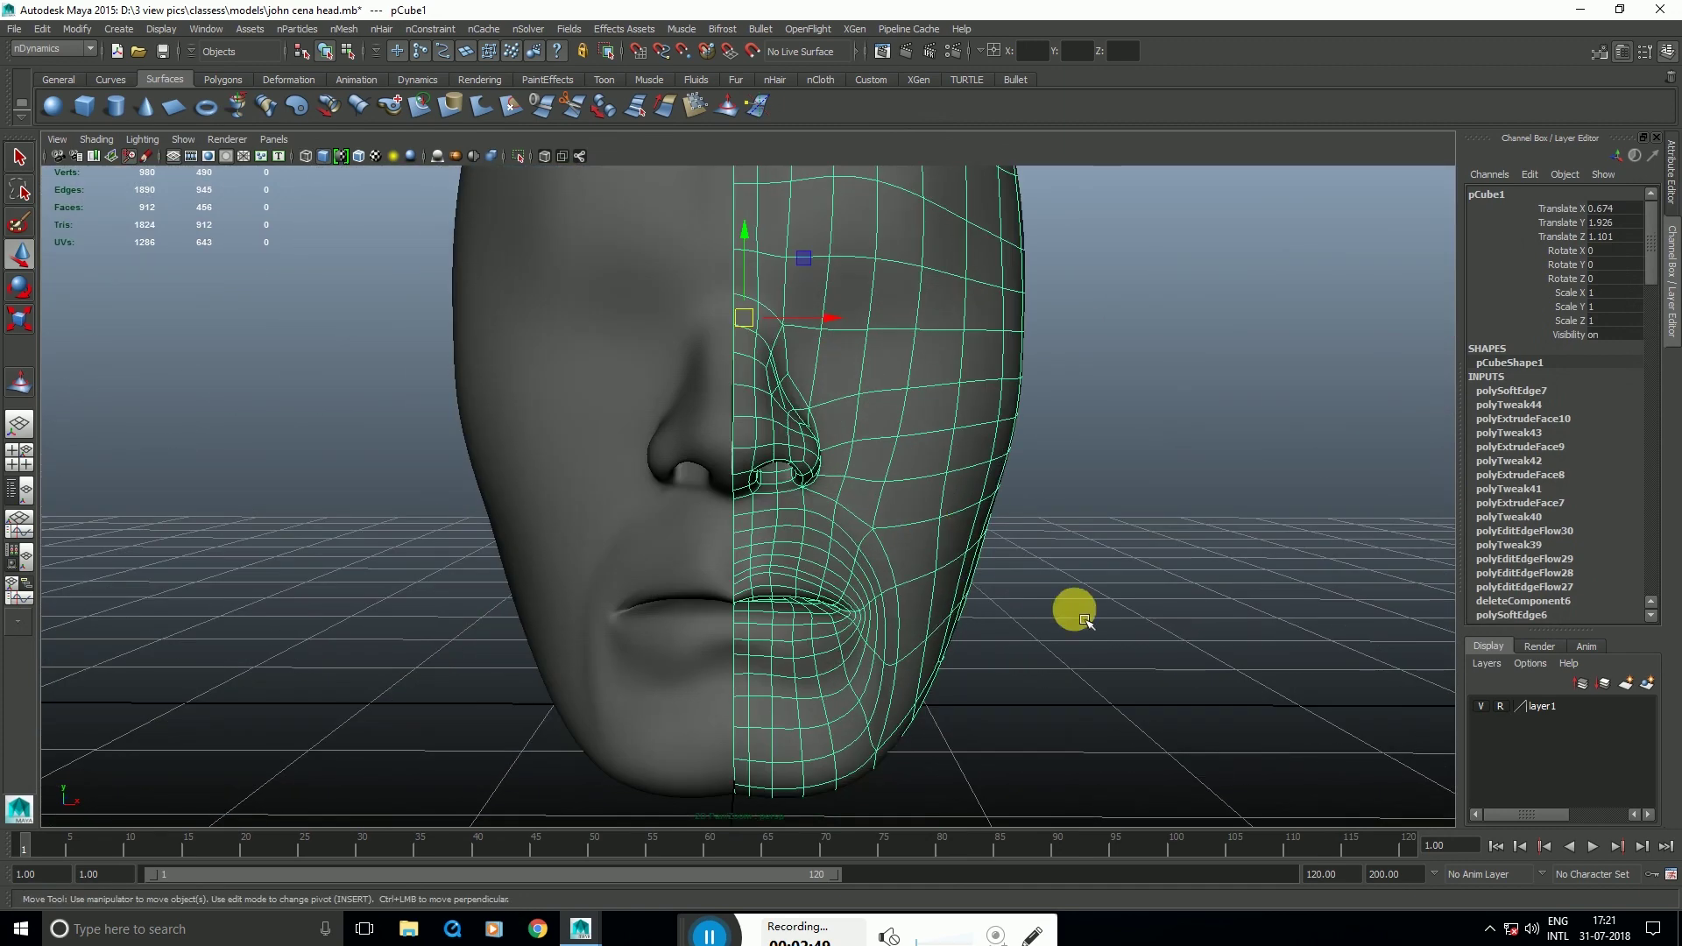
{"action": "left_click", "coordinate": [851, 603]}
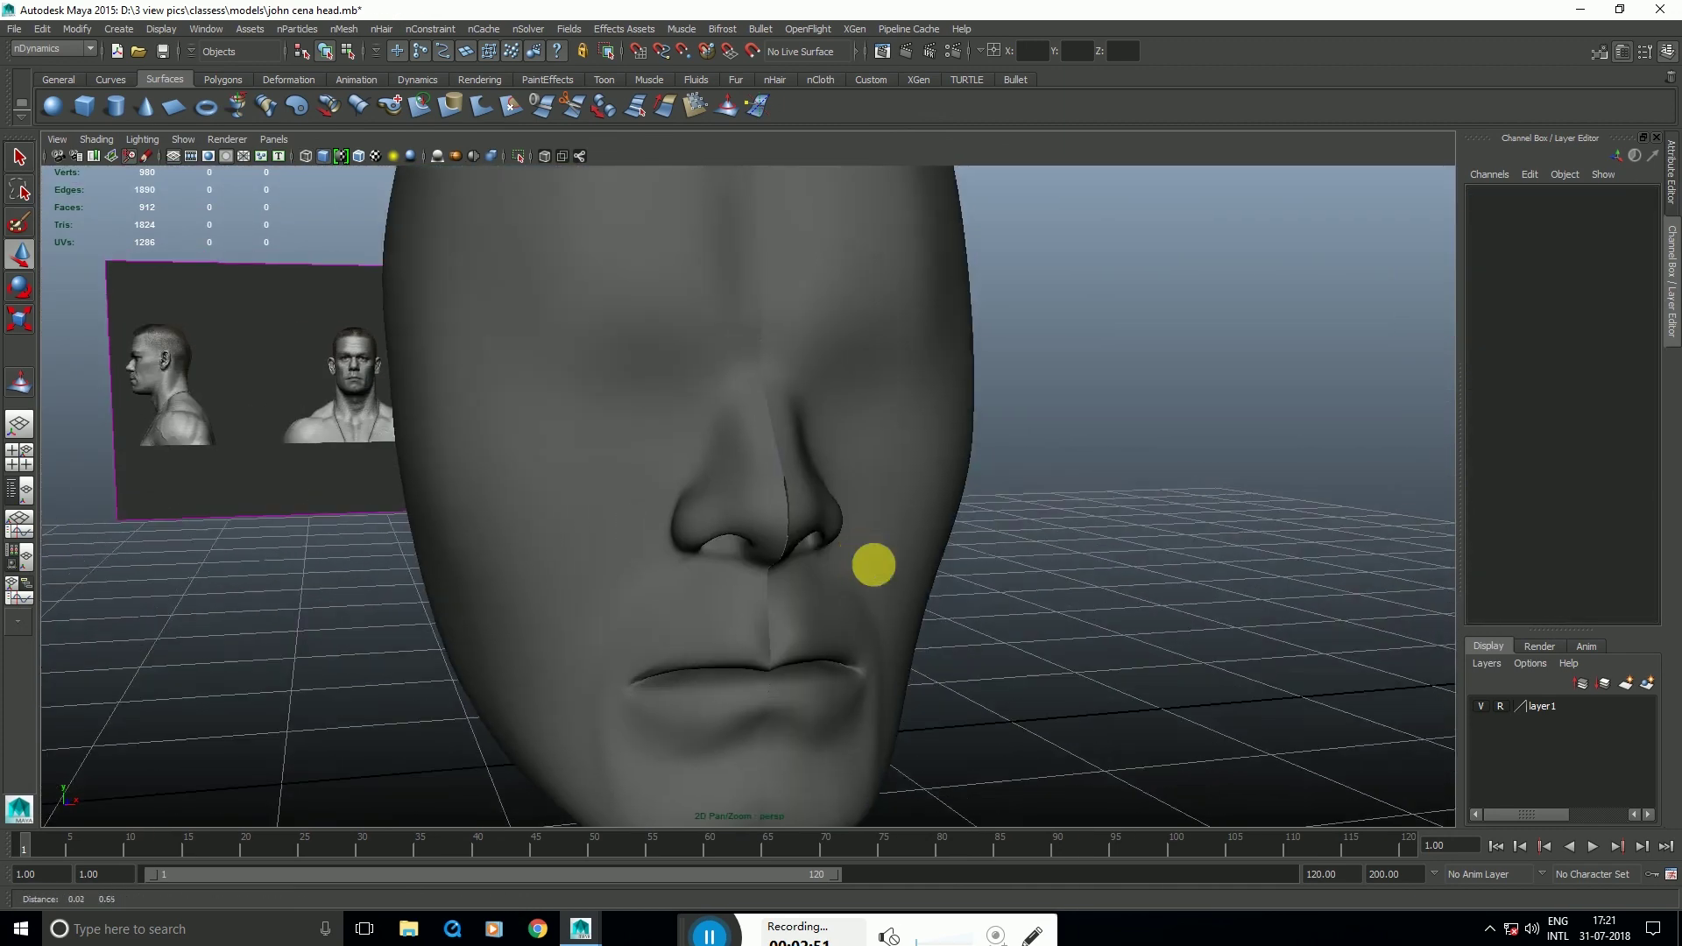